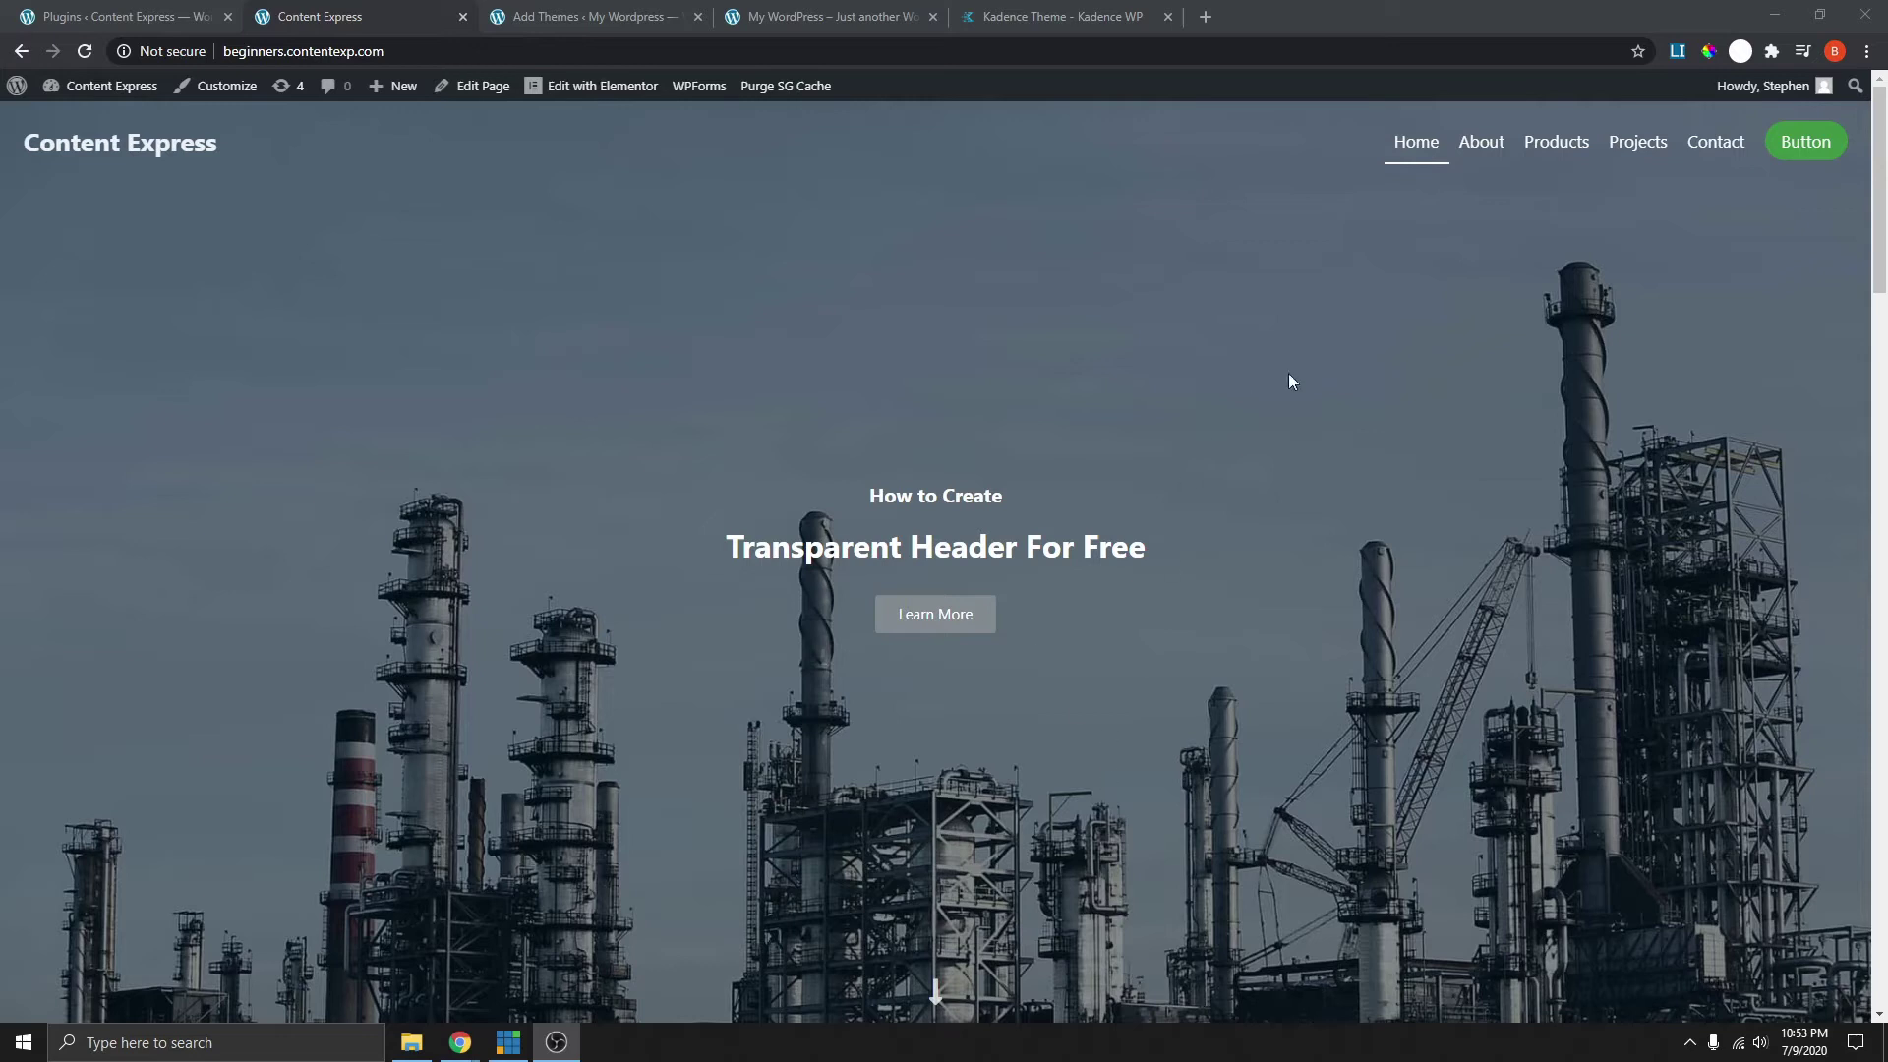
- Scroll through the Content Express demo homepage with its transparent header
scroll(1277, 328, "down", 4)
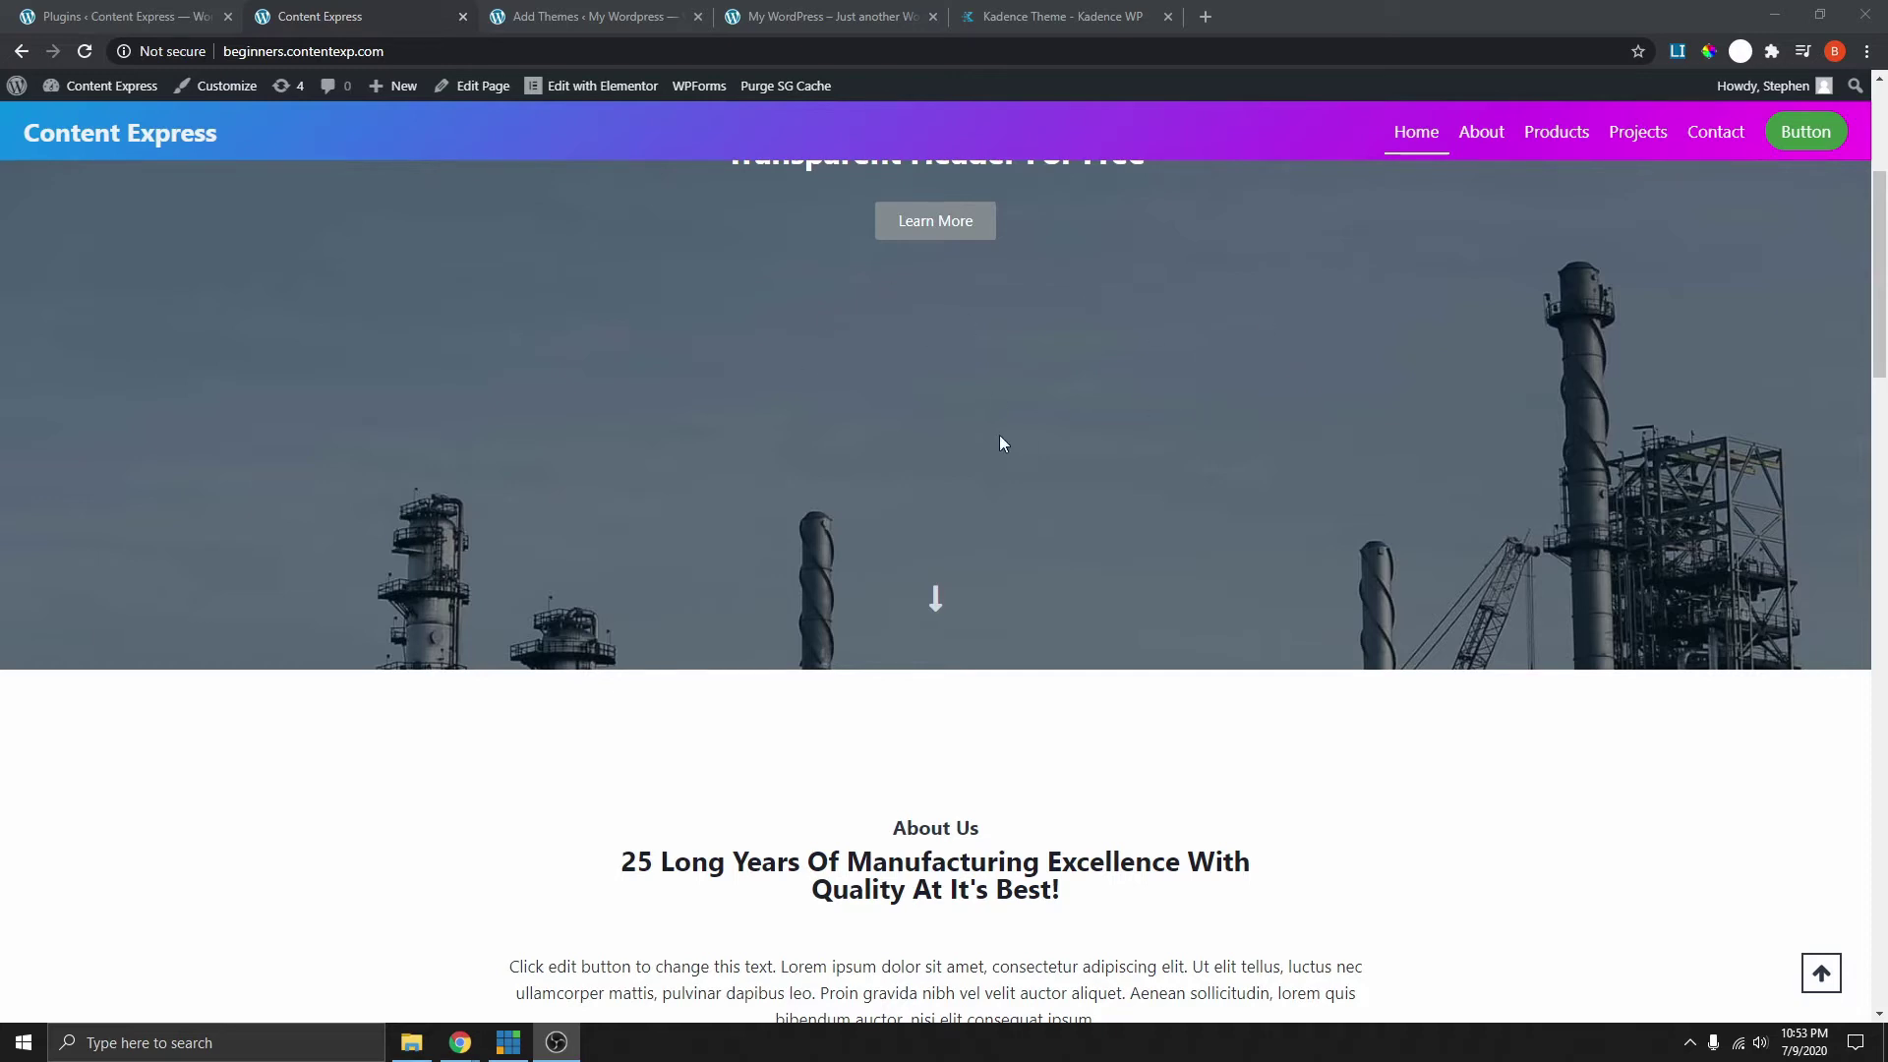
scroll(1141, 425, "up", 4)
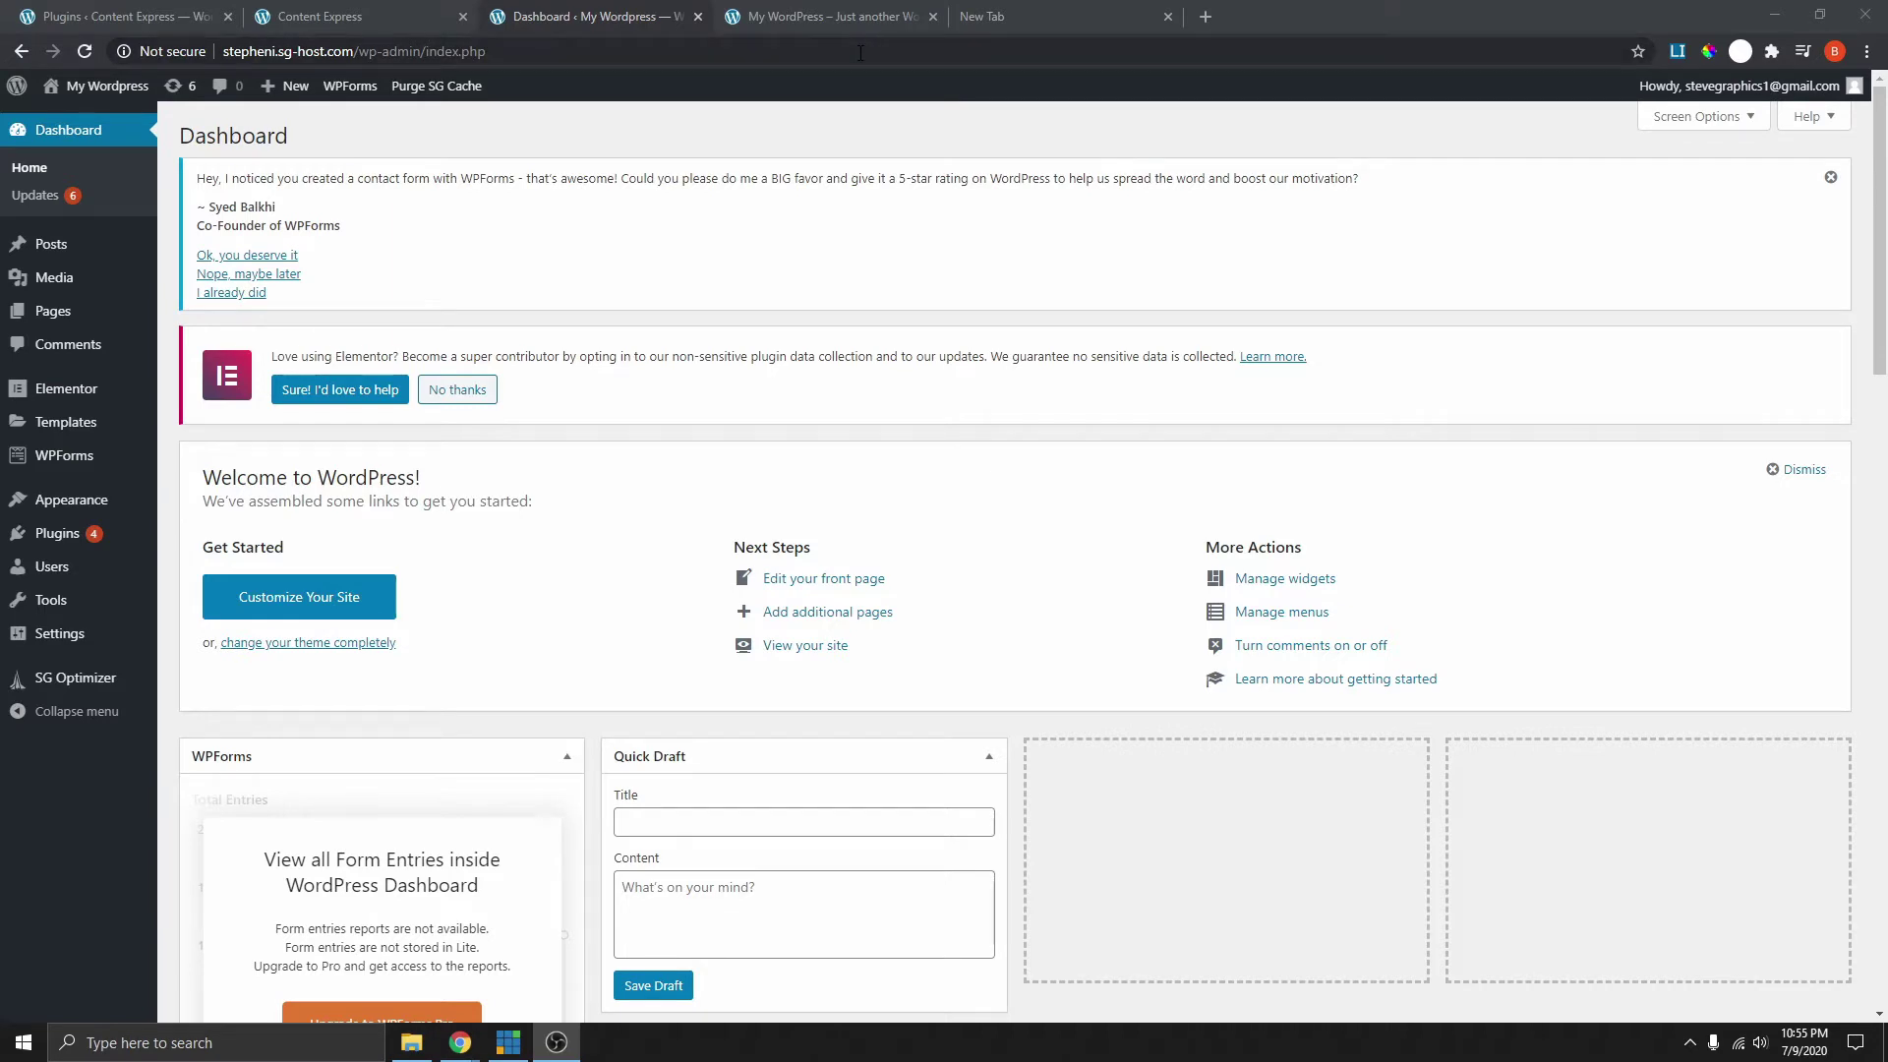
- Open the lucienutrition front page and scroll through it
left_click(849, 18)
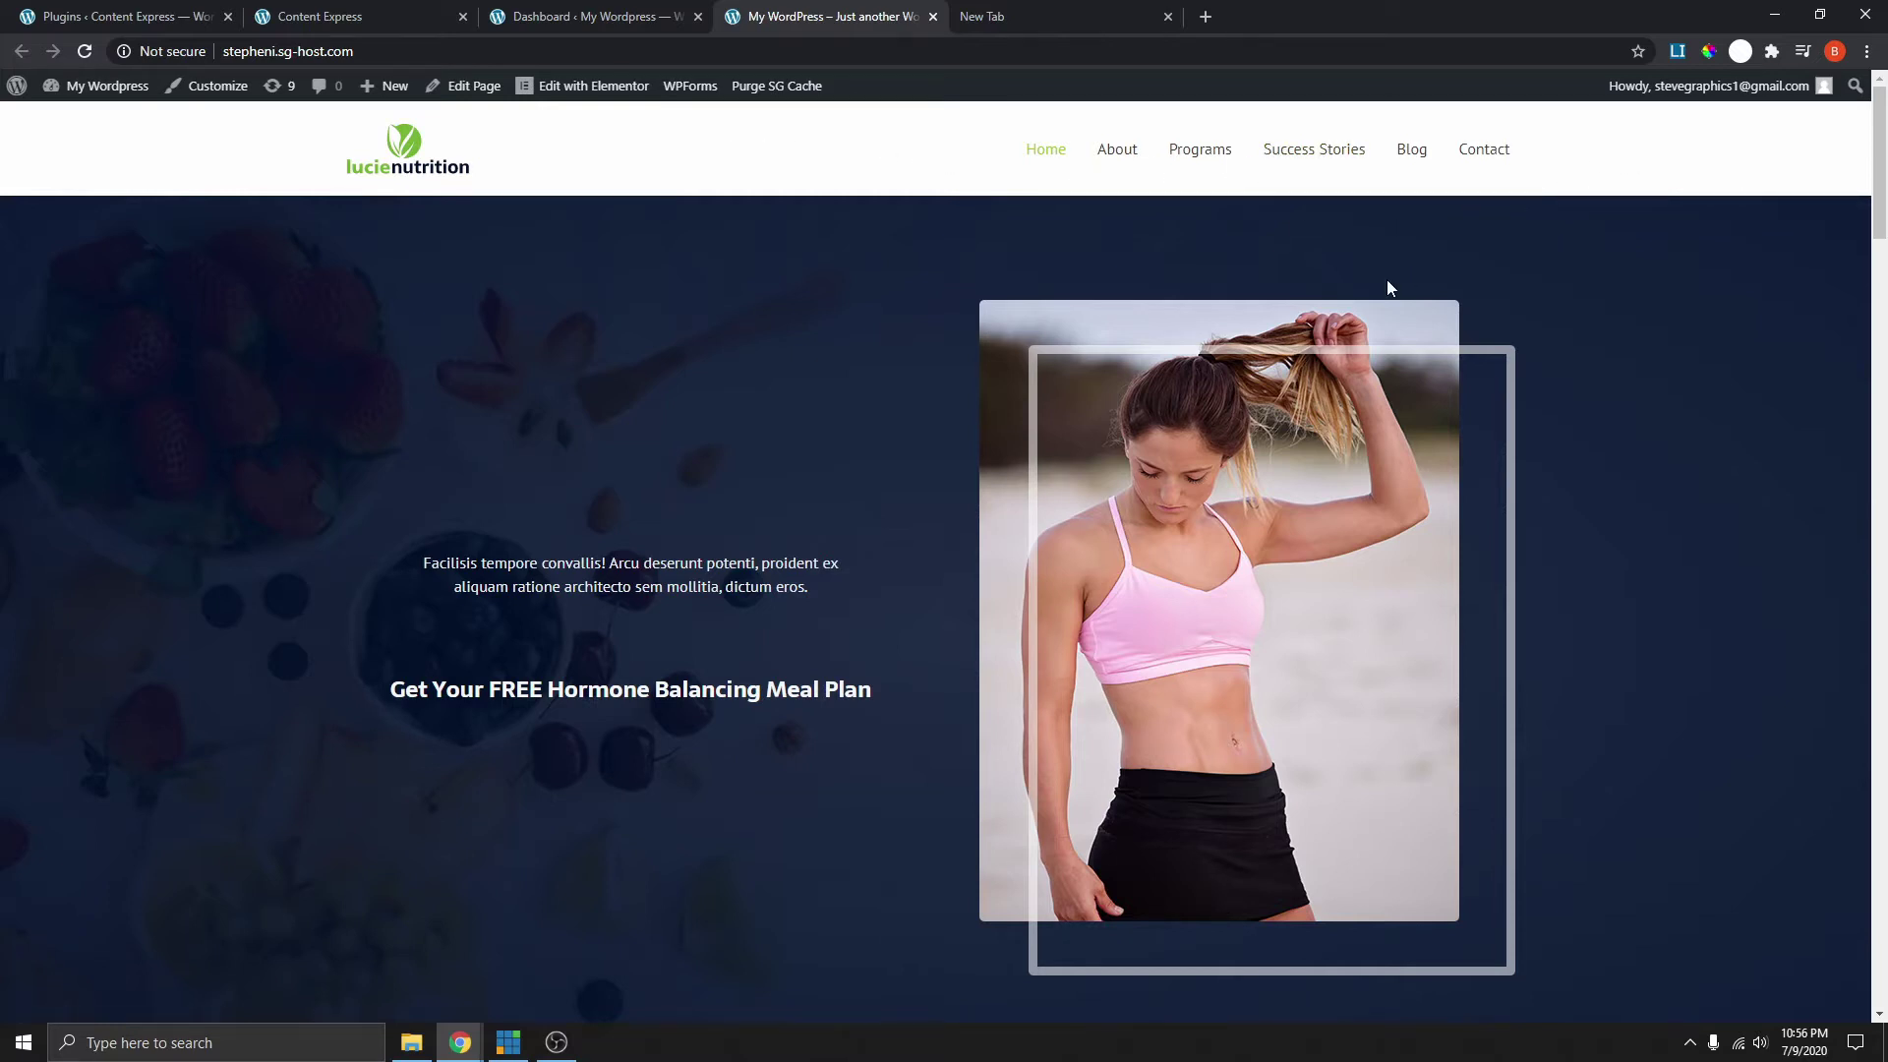
scroll(1367, 354, "down", 5)
scroll(1376, 324, "up", 5)
scroll(1460, 344, "down", 5)
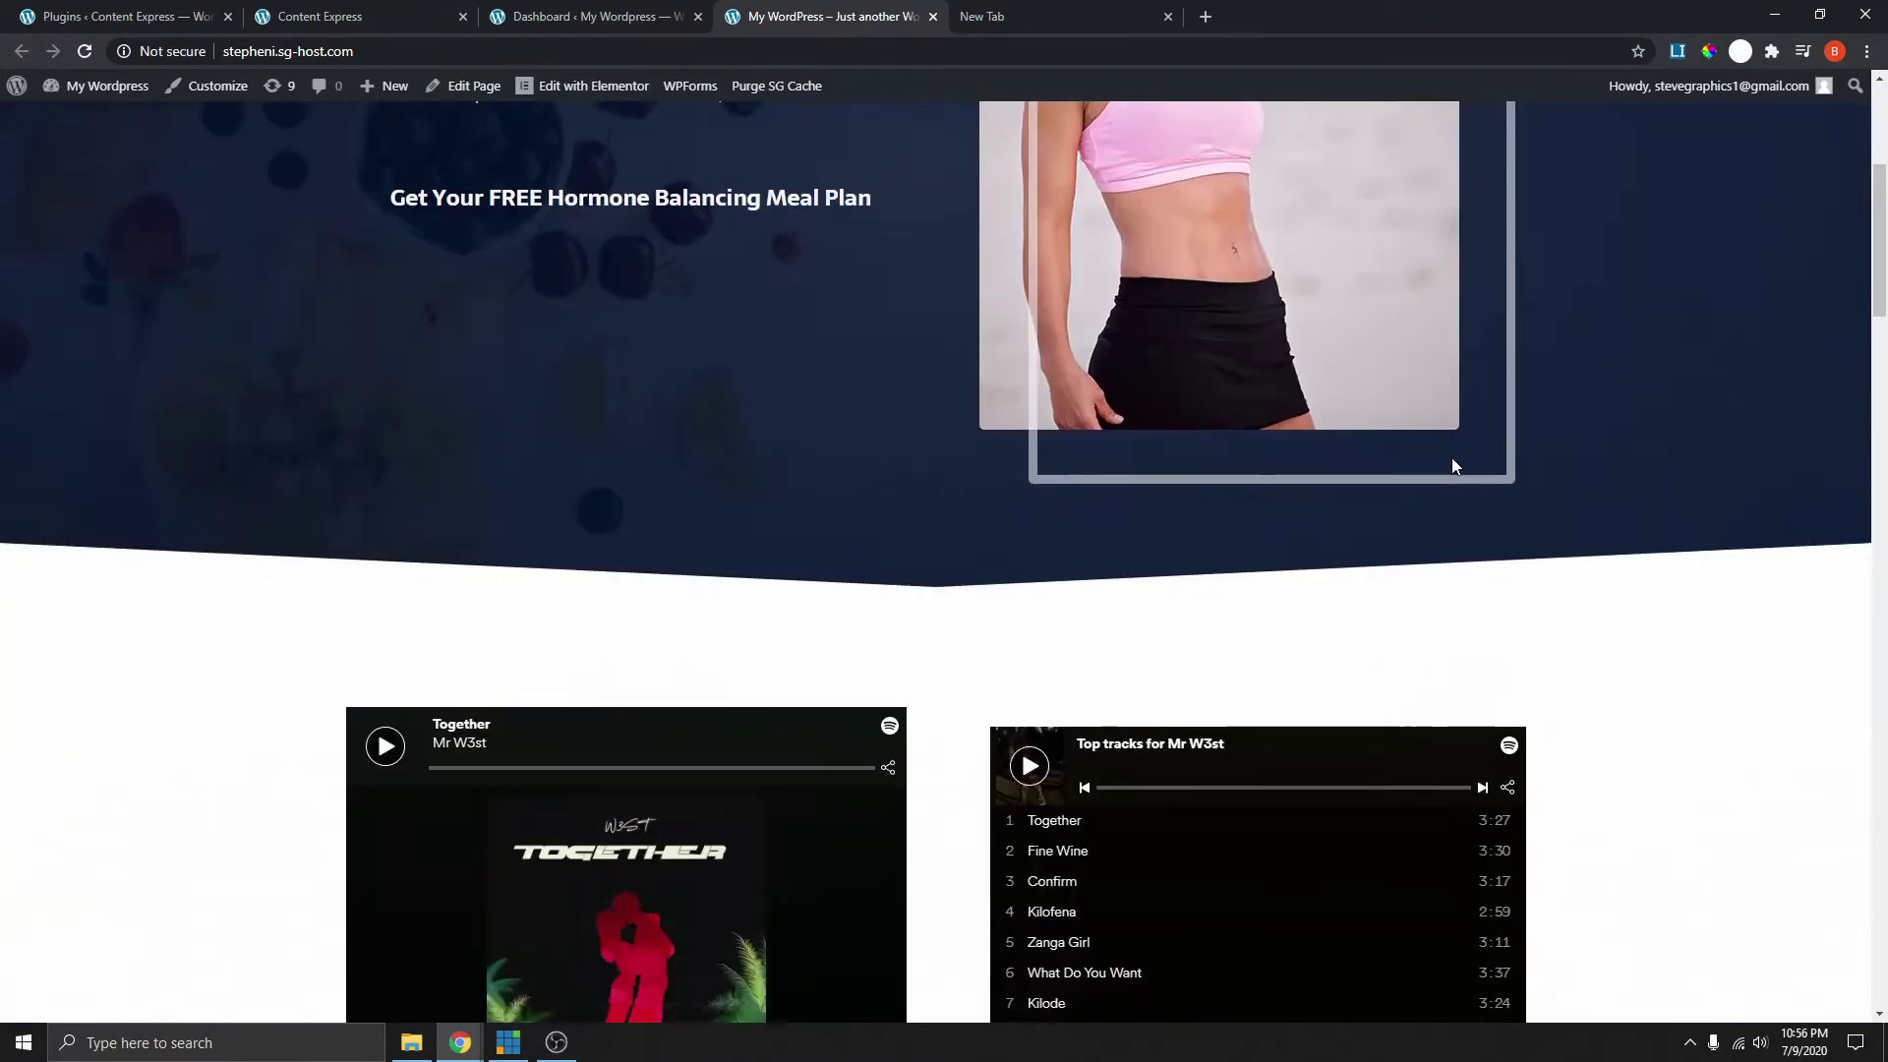
scroll(1453, 466, "up", 5)
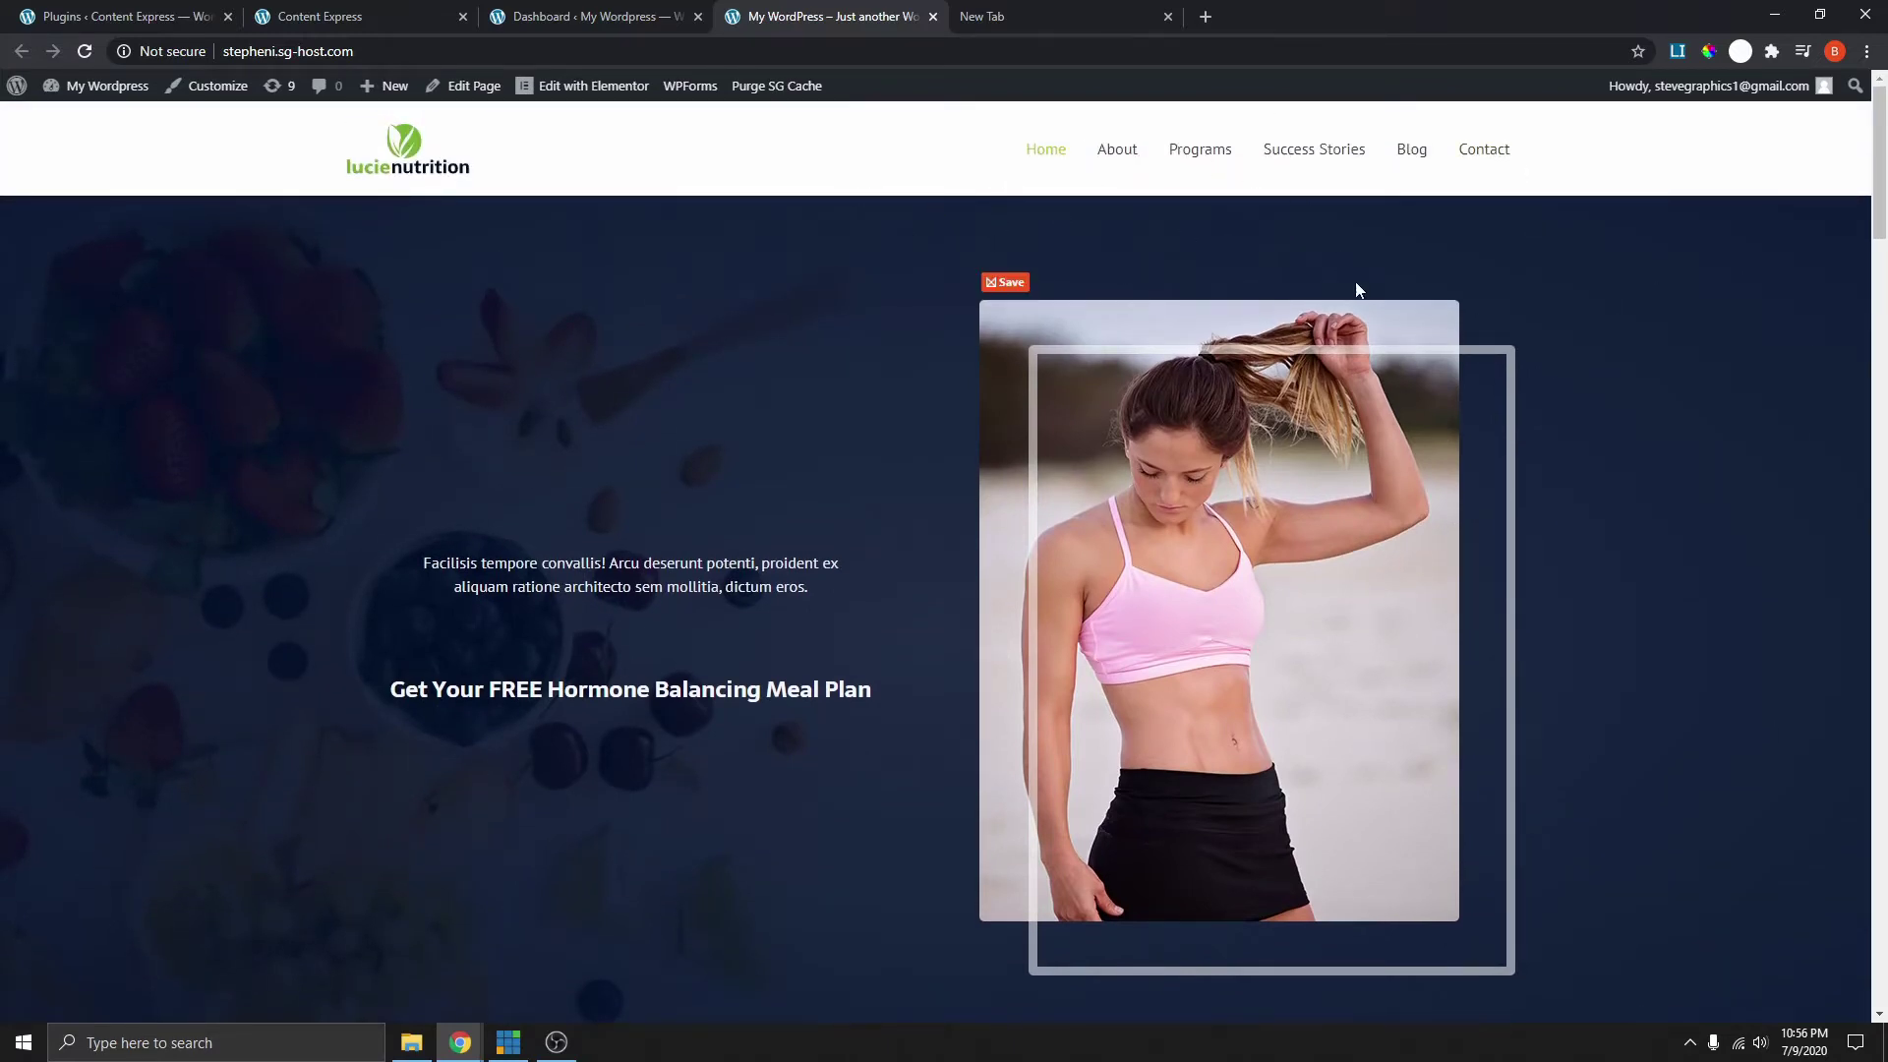
mouse_move(1414, 314)
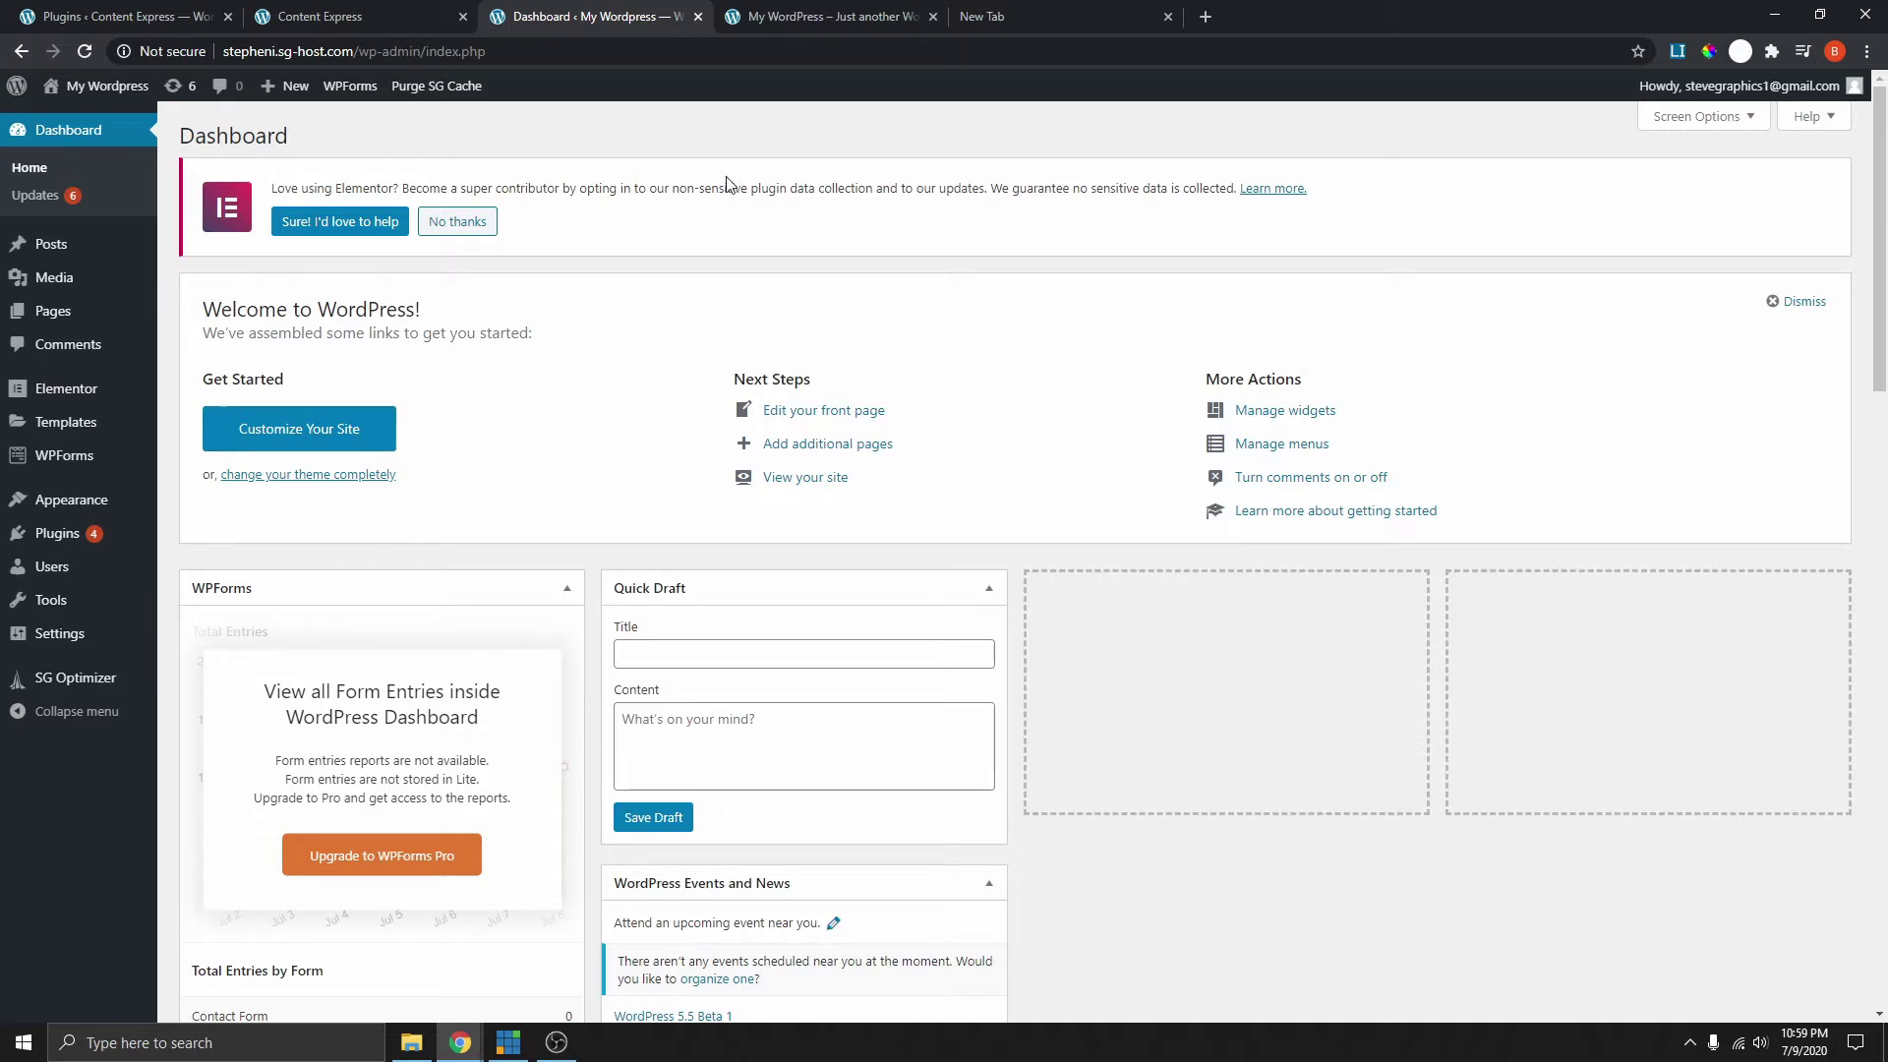
- Download the free kadence.zip from contentexp.com/Kadence without subscribing
left_click(1014, 27)
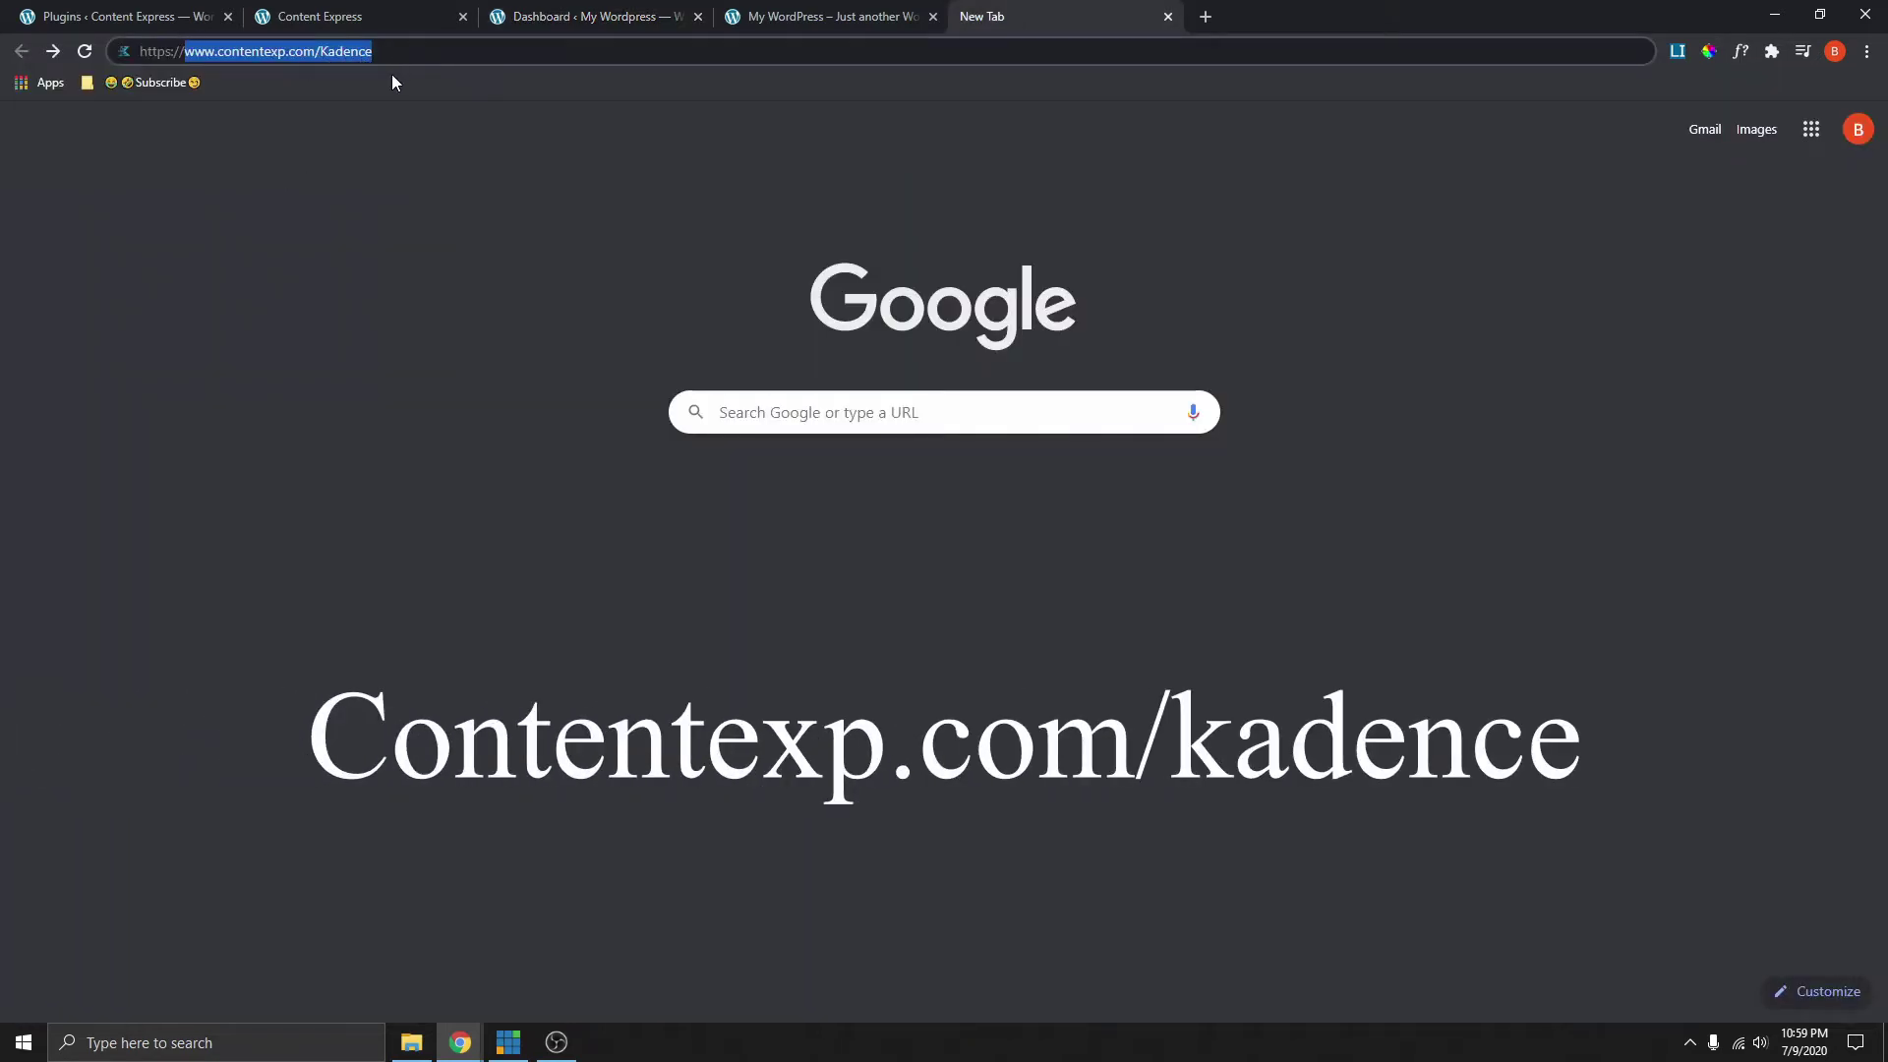
key("Return")
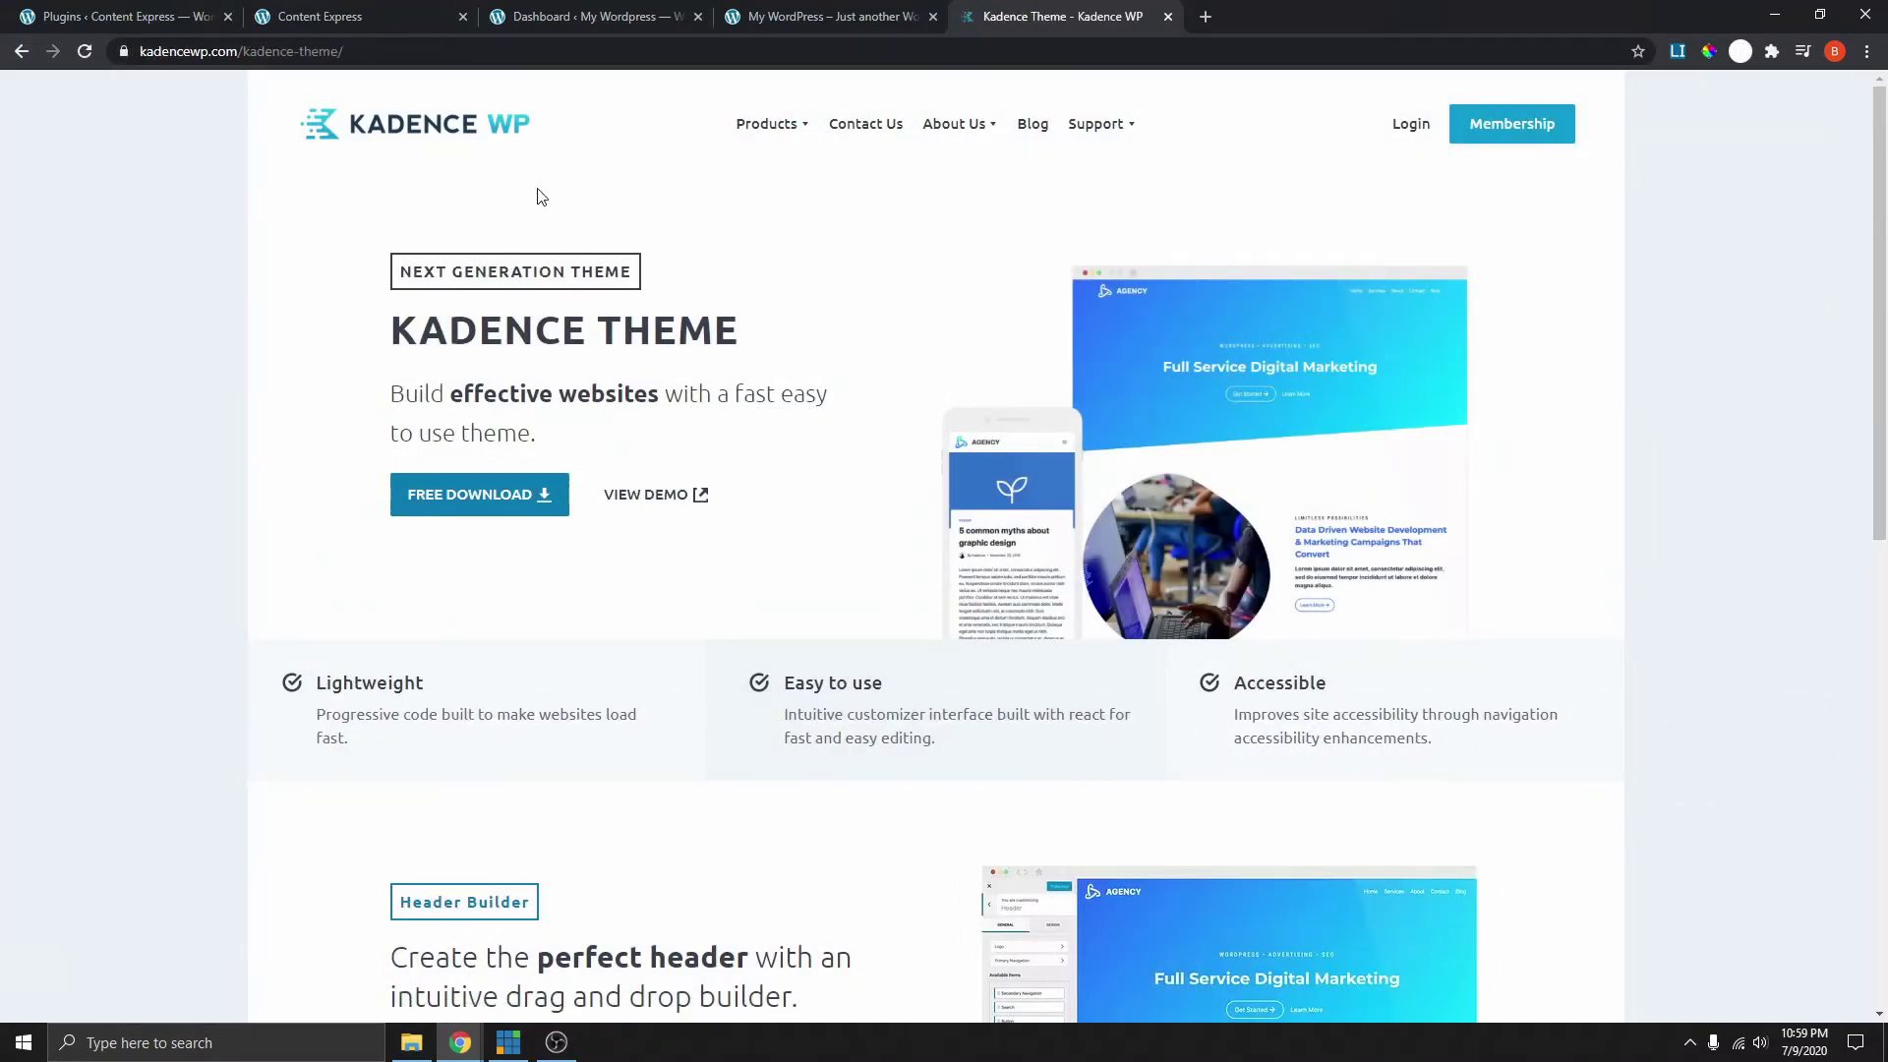
left_click(519, 501)
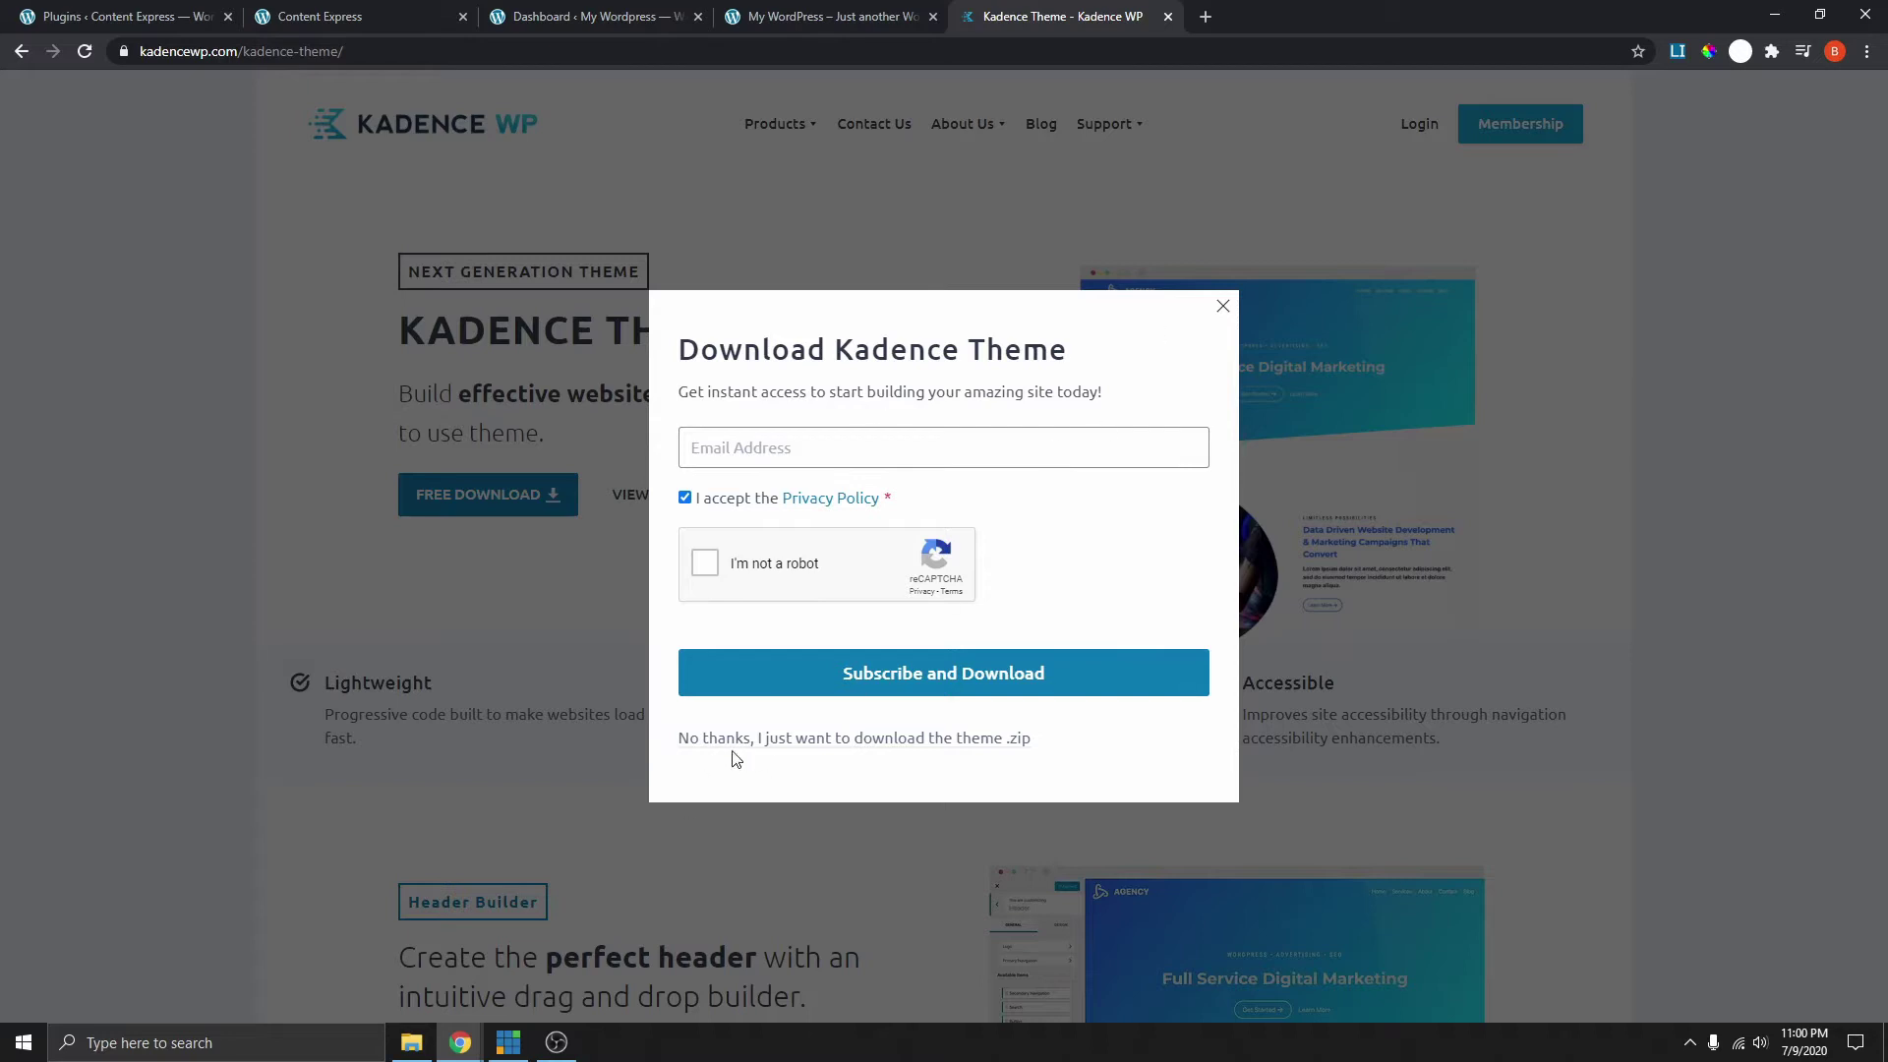
left_click(981, 745)
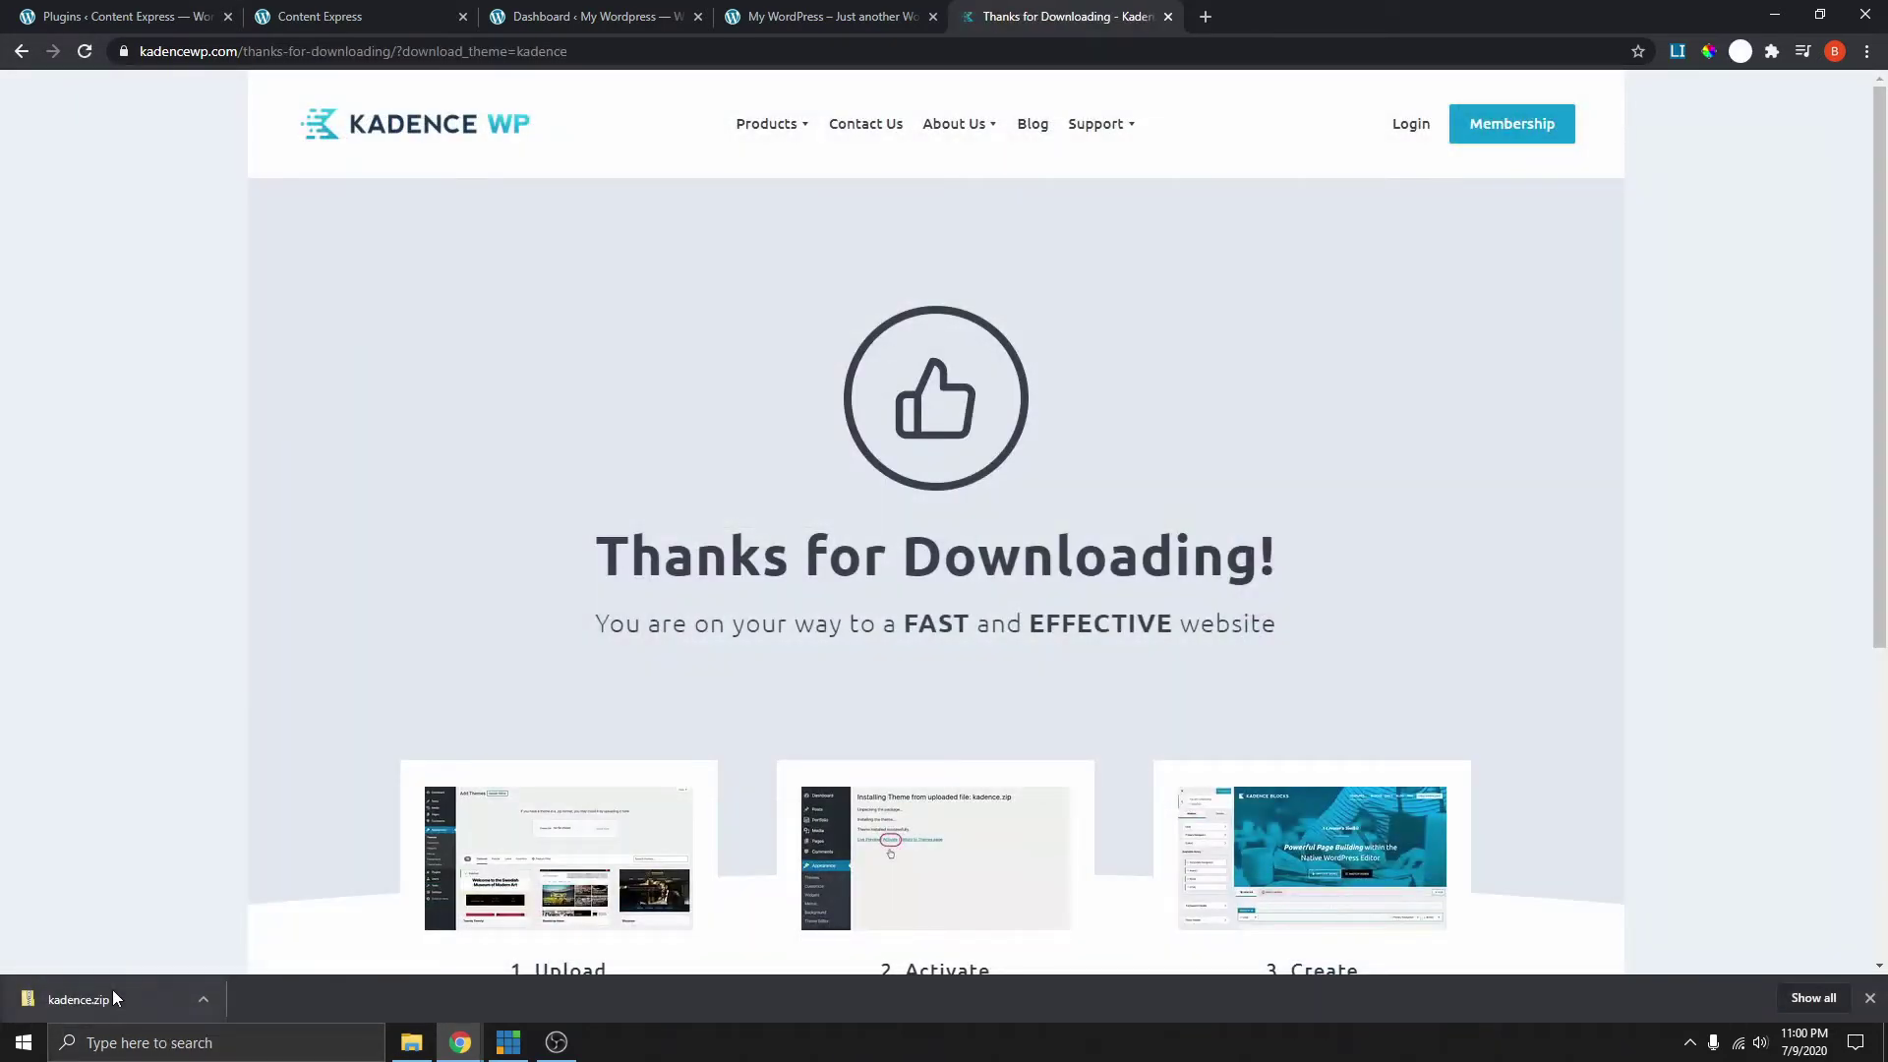
left_click(587, 16)
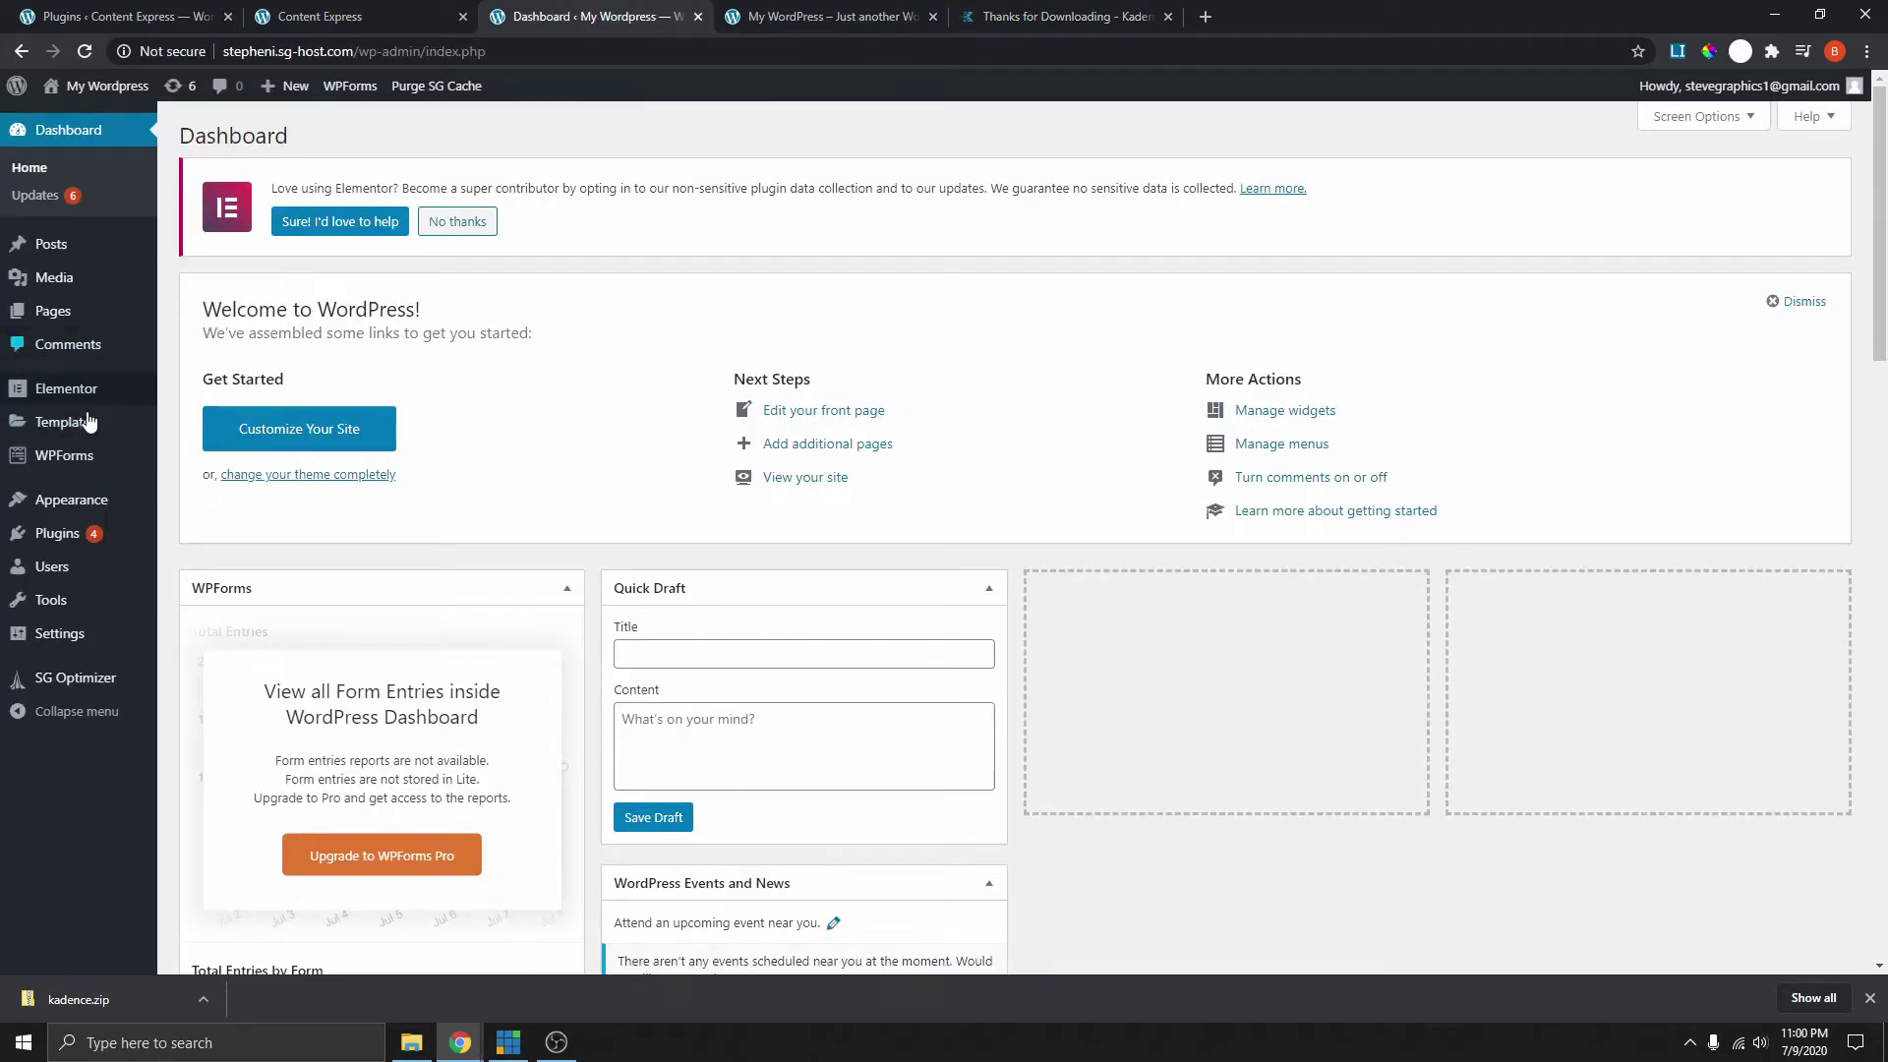
- Upload kadence.zip through Appearance > Themes > Add New and install it
mouse_move(78, 512)
left_click(202, 505)
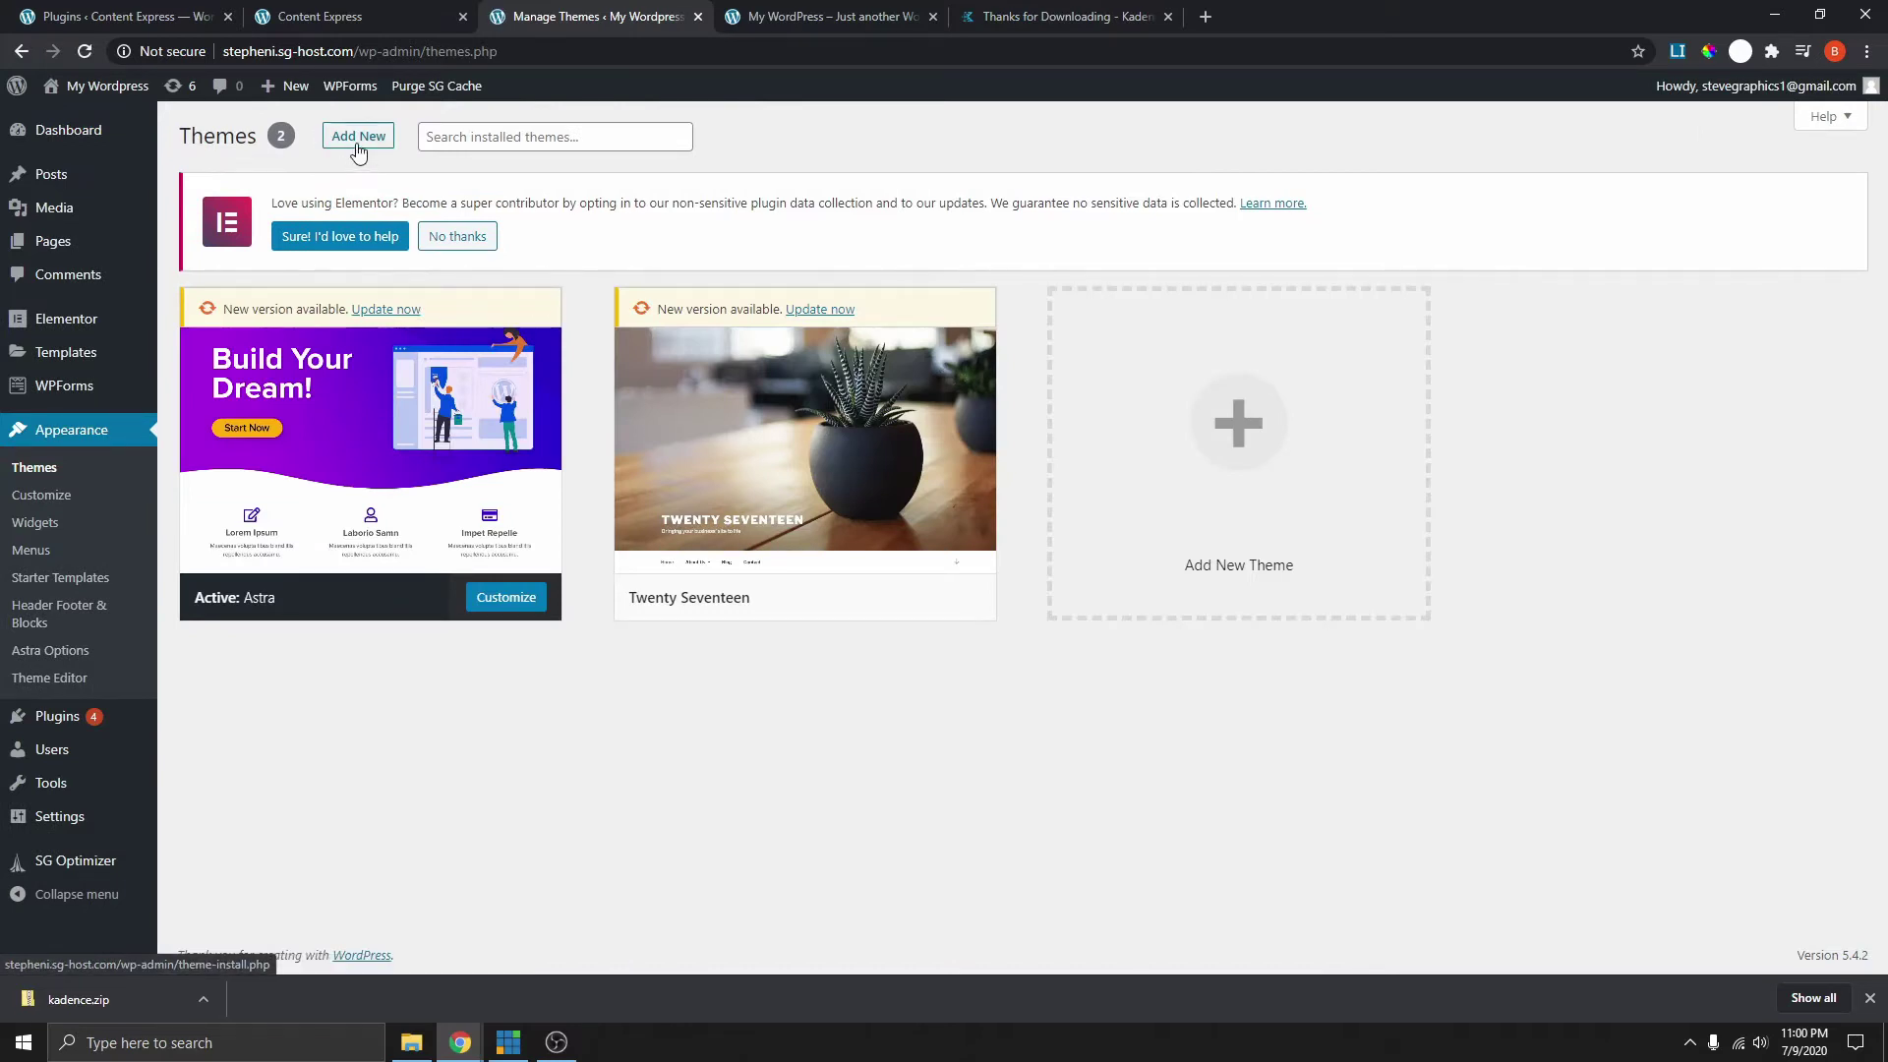
left_click(360, 140)
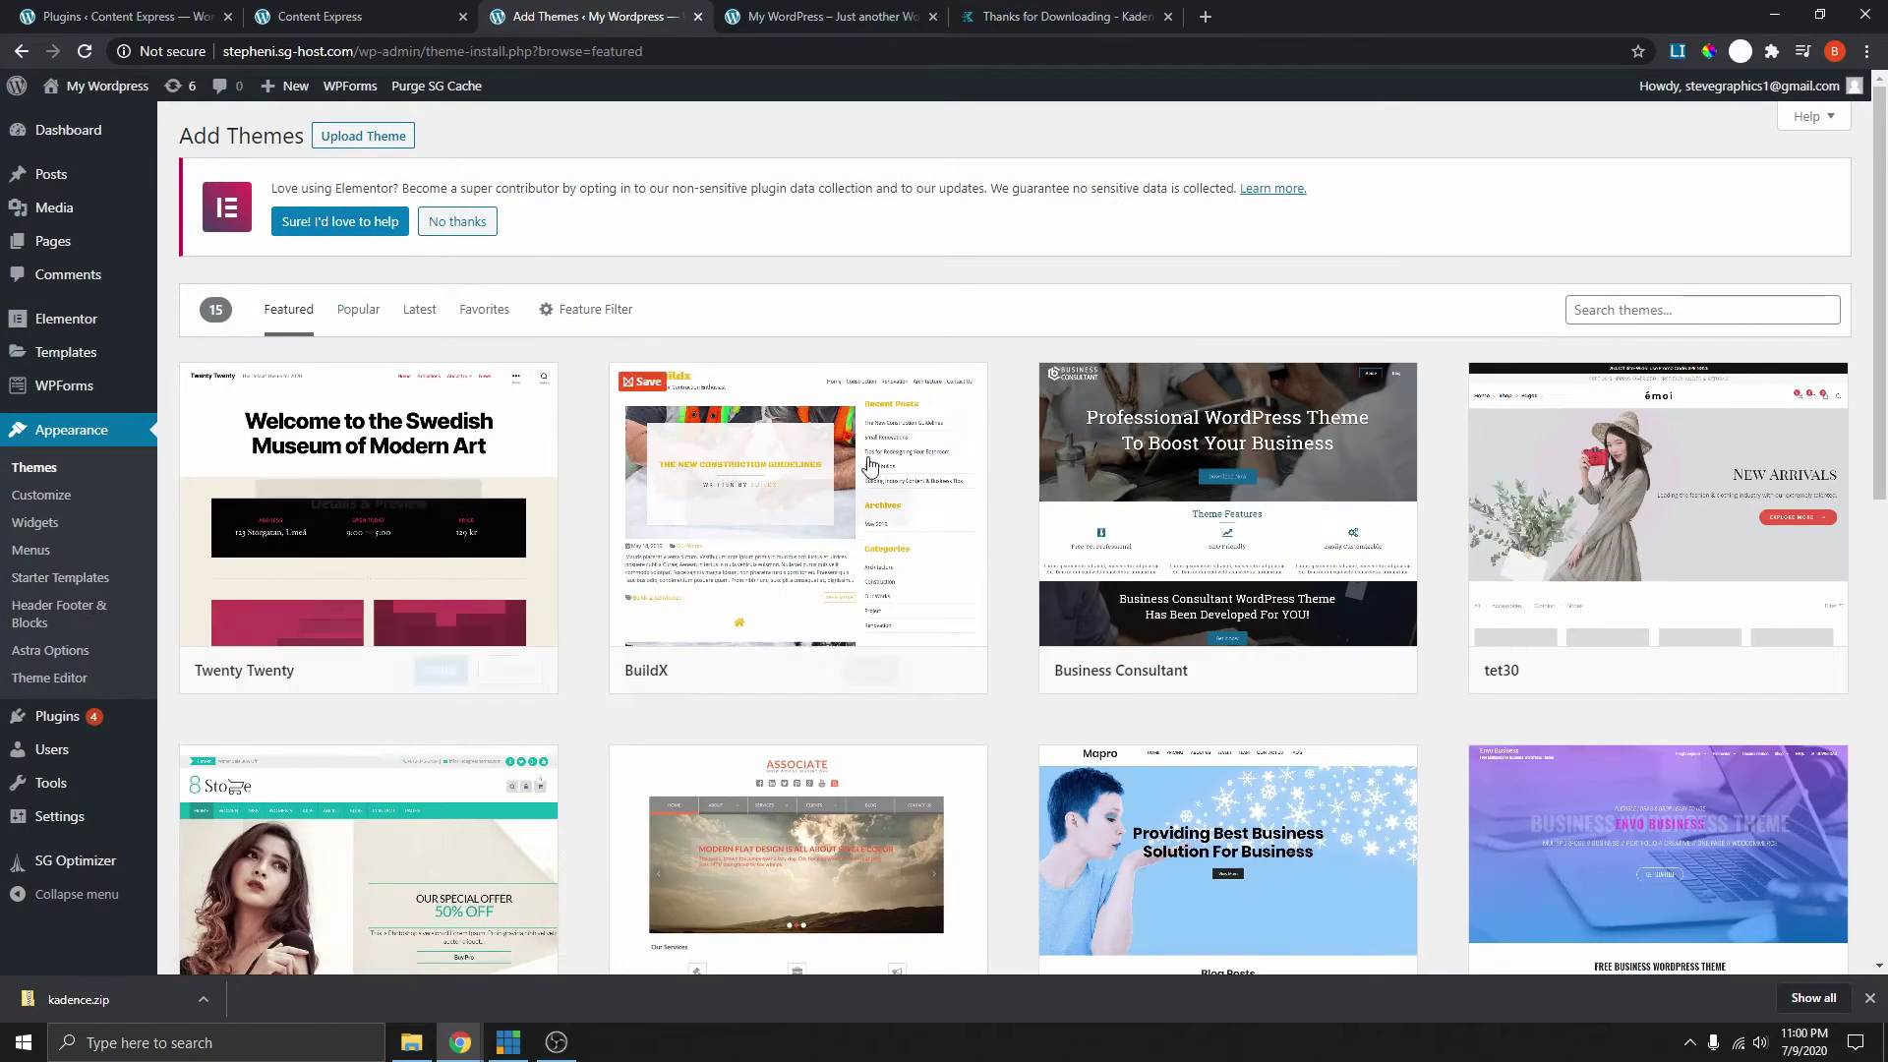
left_click(374, 138)
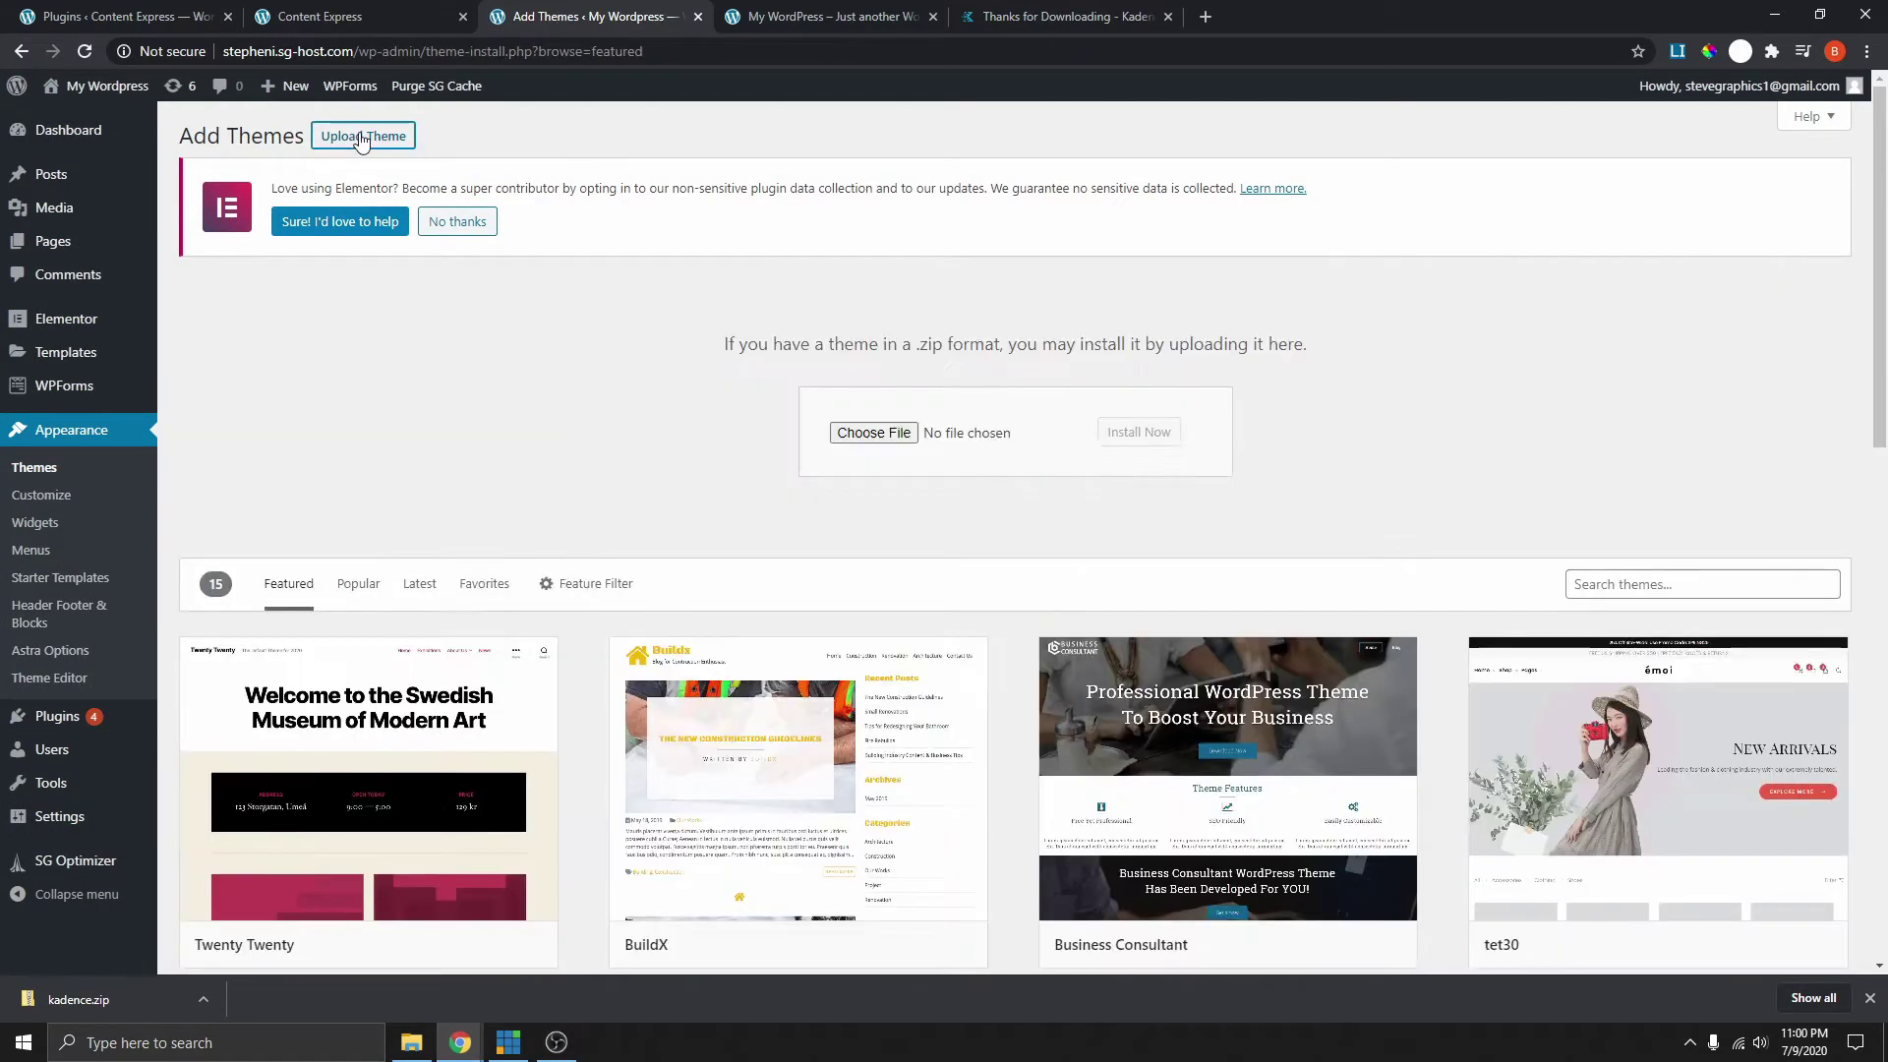
left_click(874, 434)
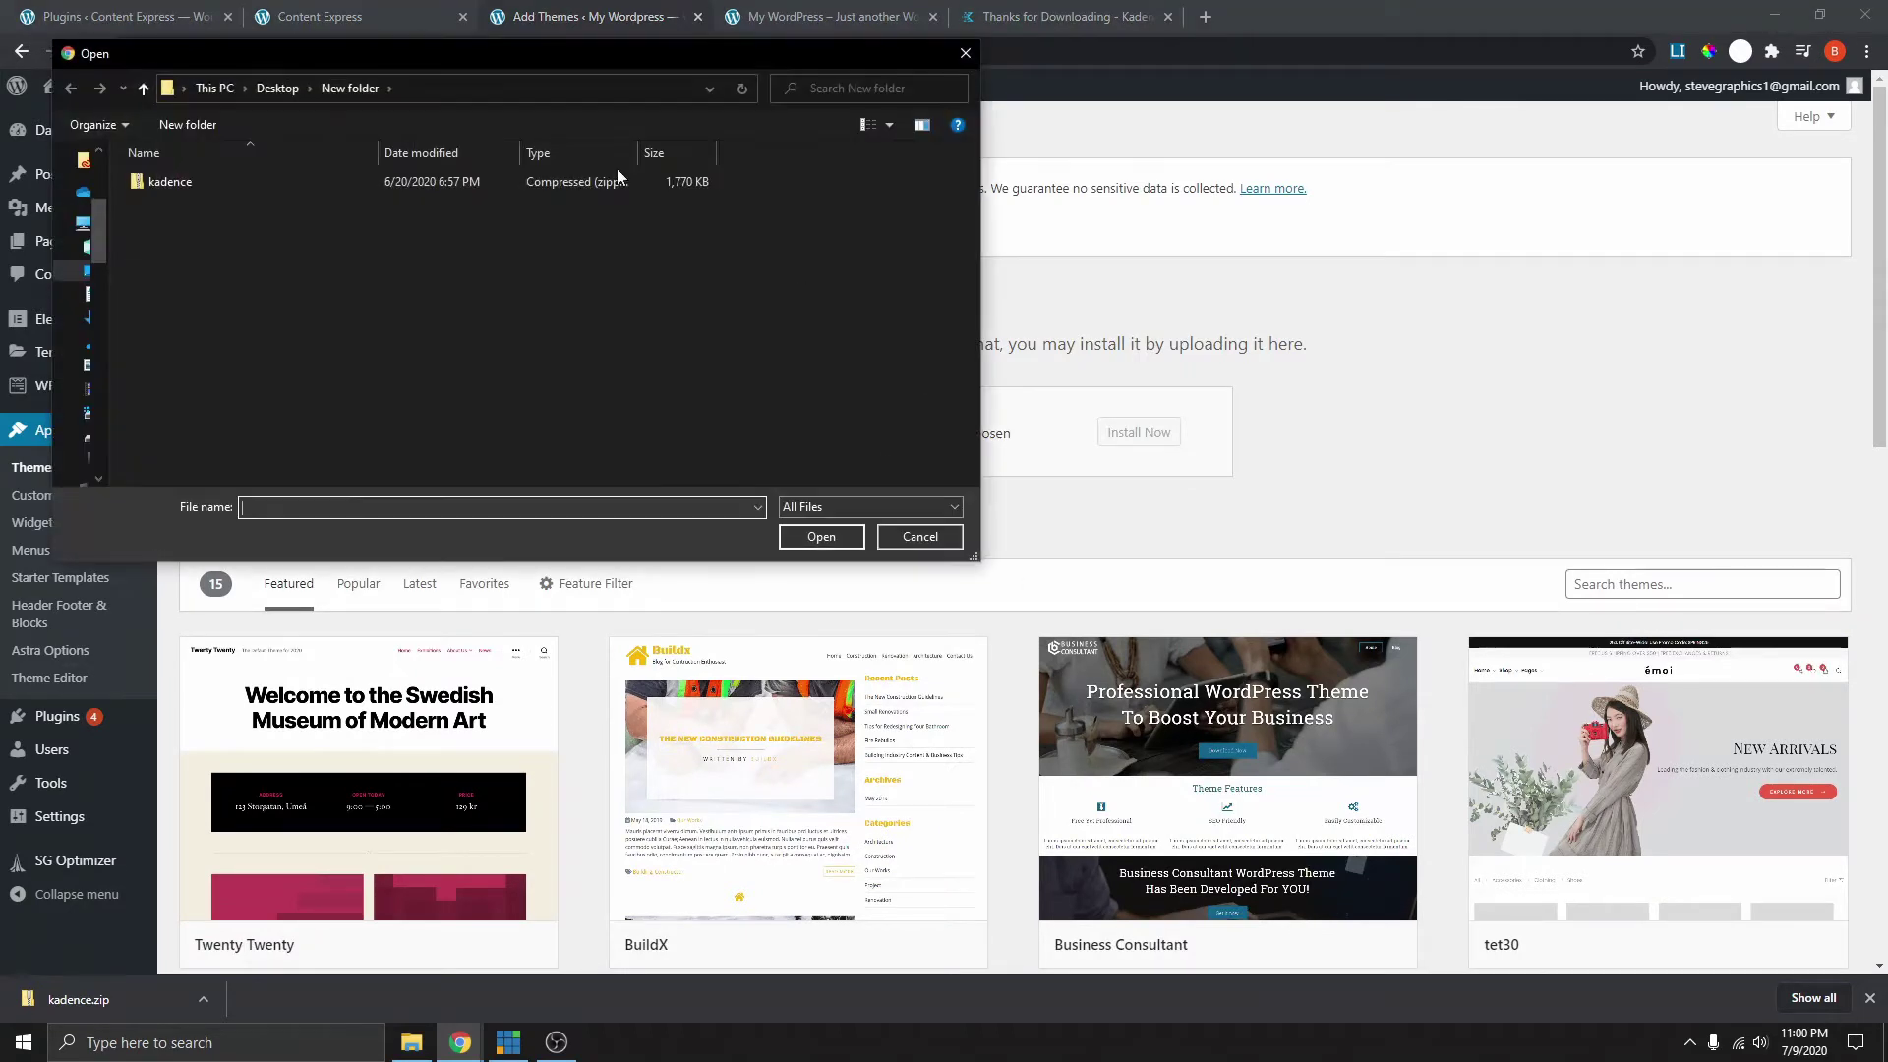
left_click(171, 182)
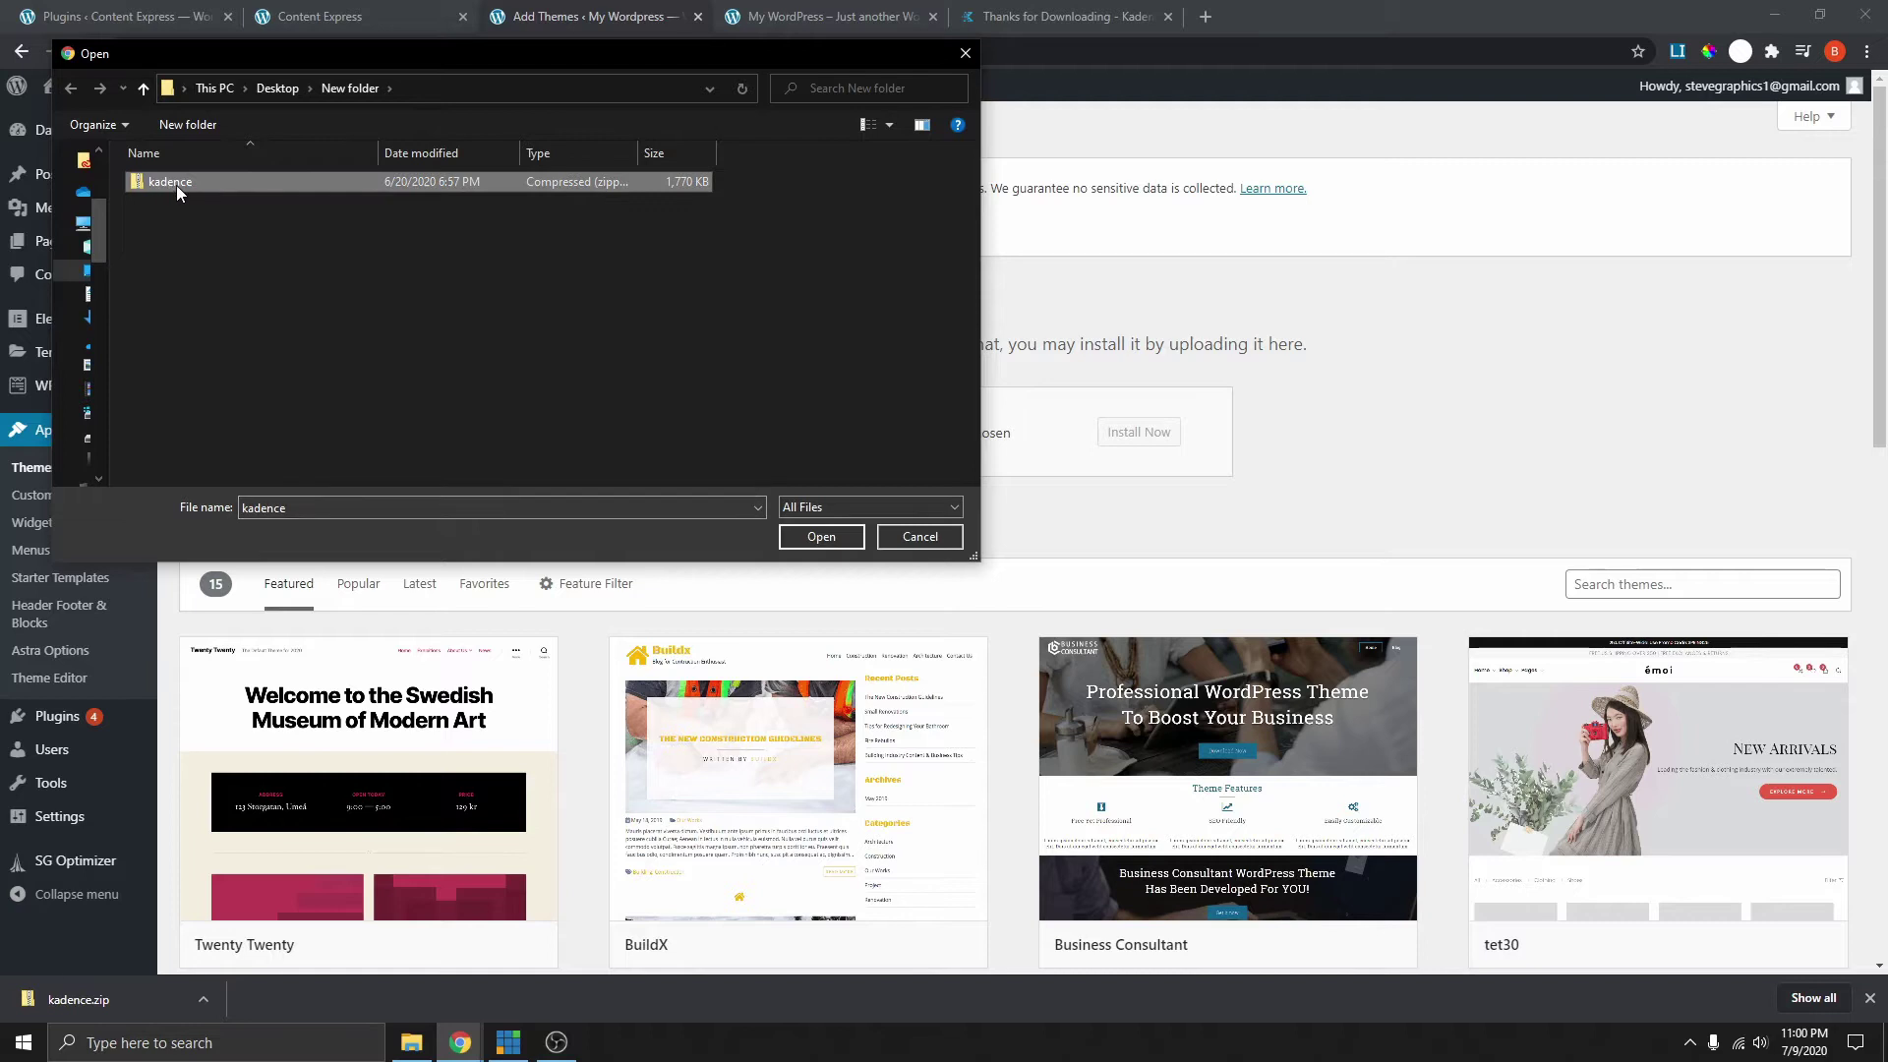
left_click(821, 535)
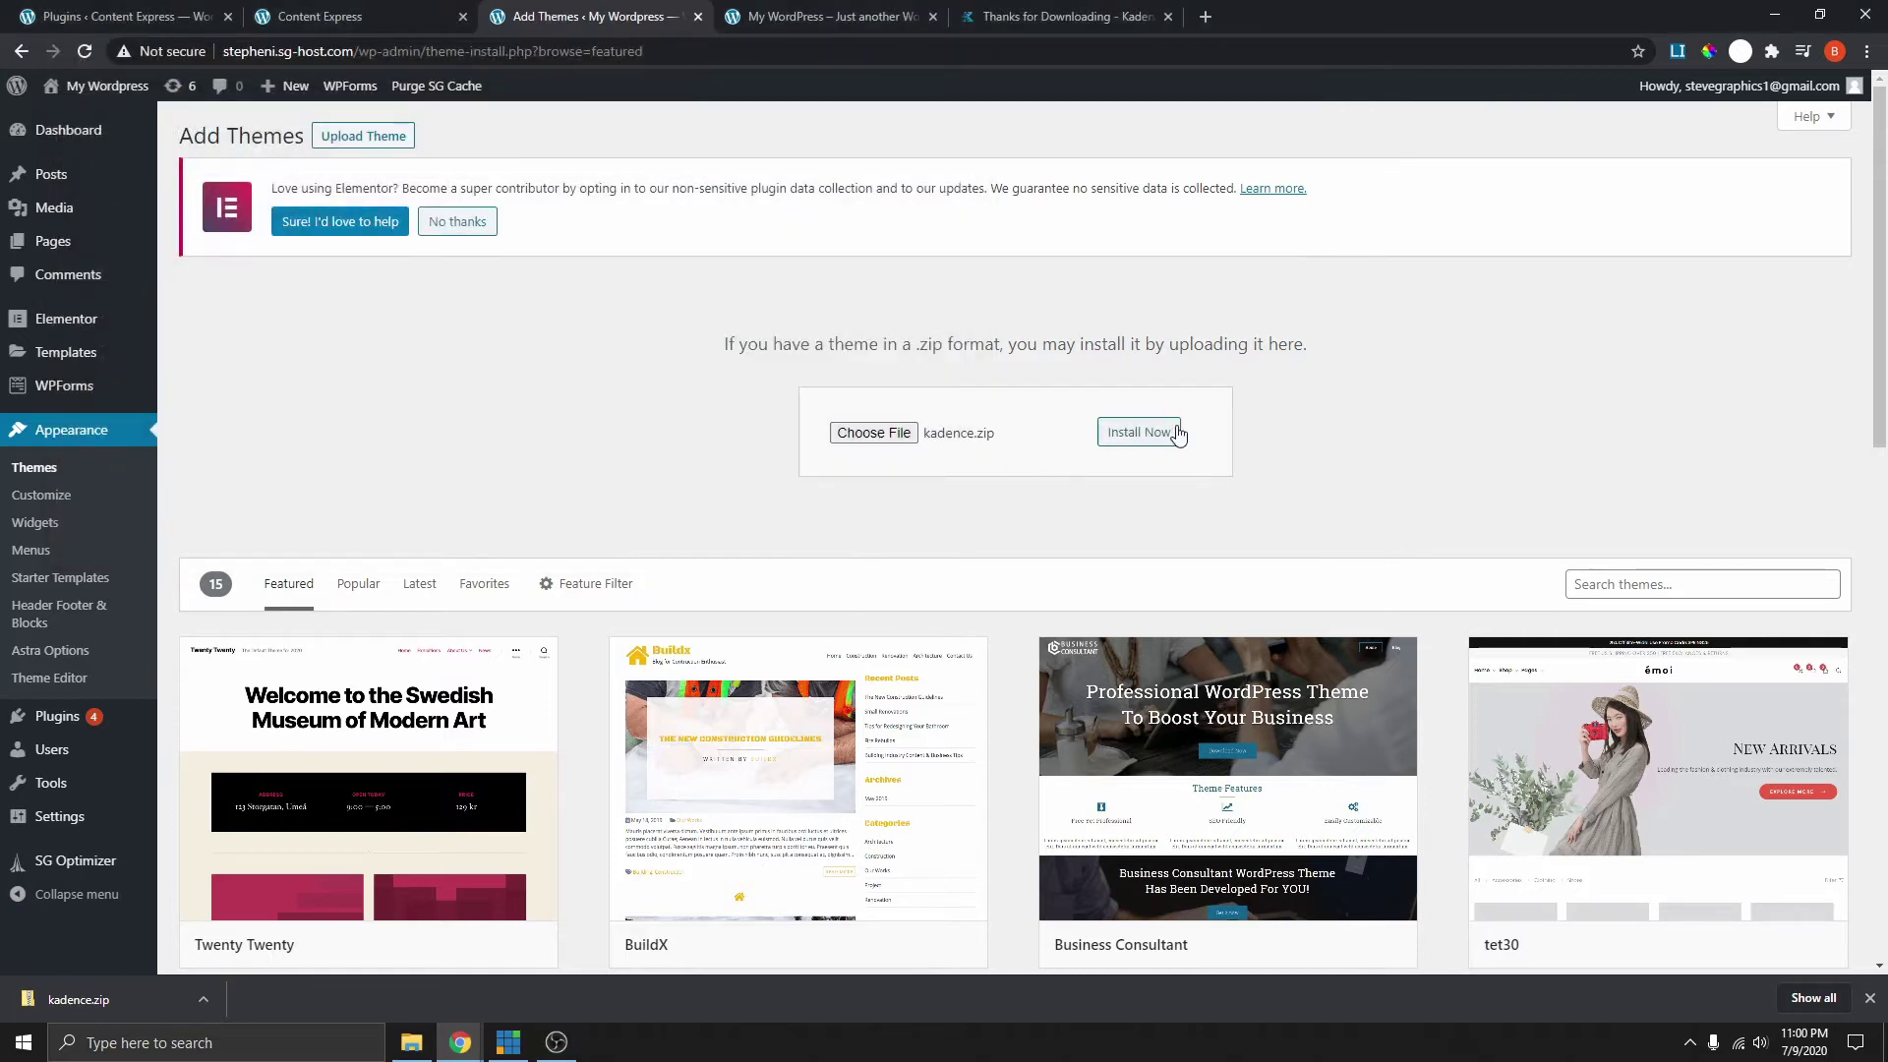
left_click(1148, 435)
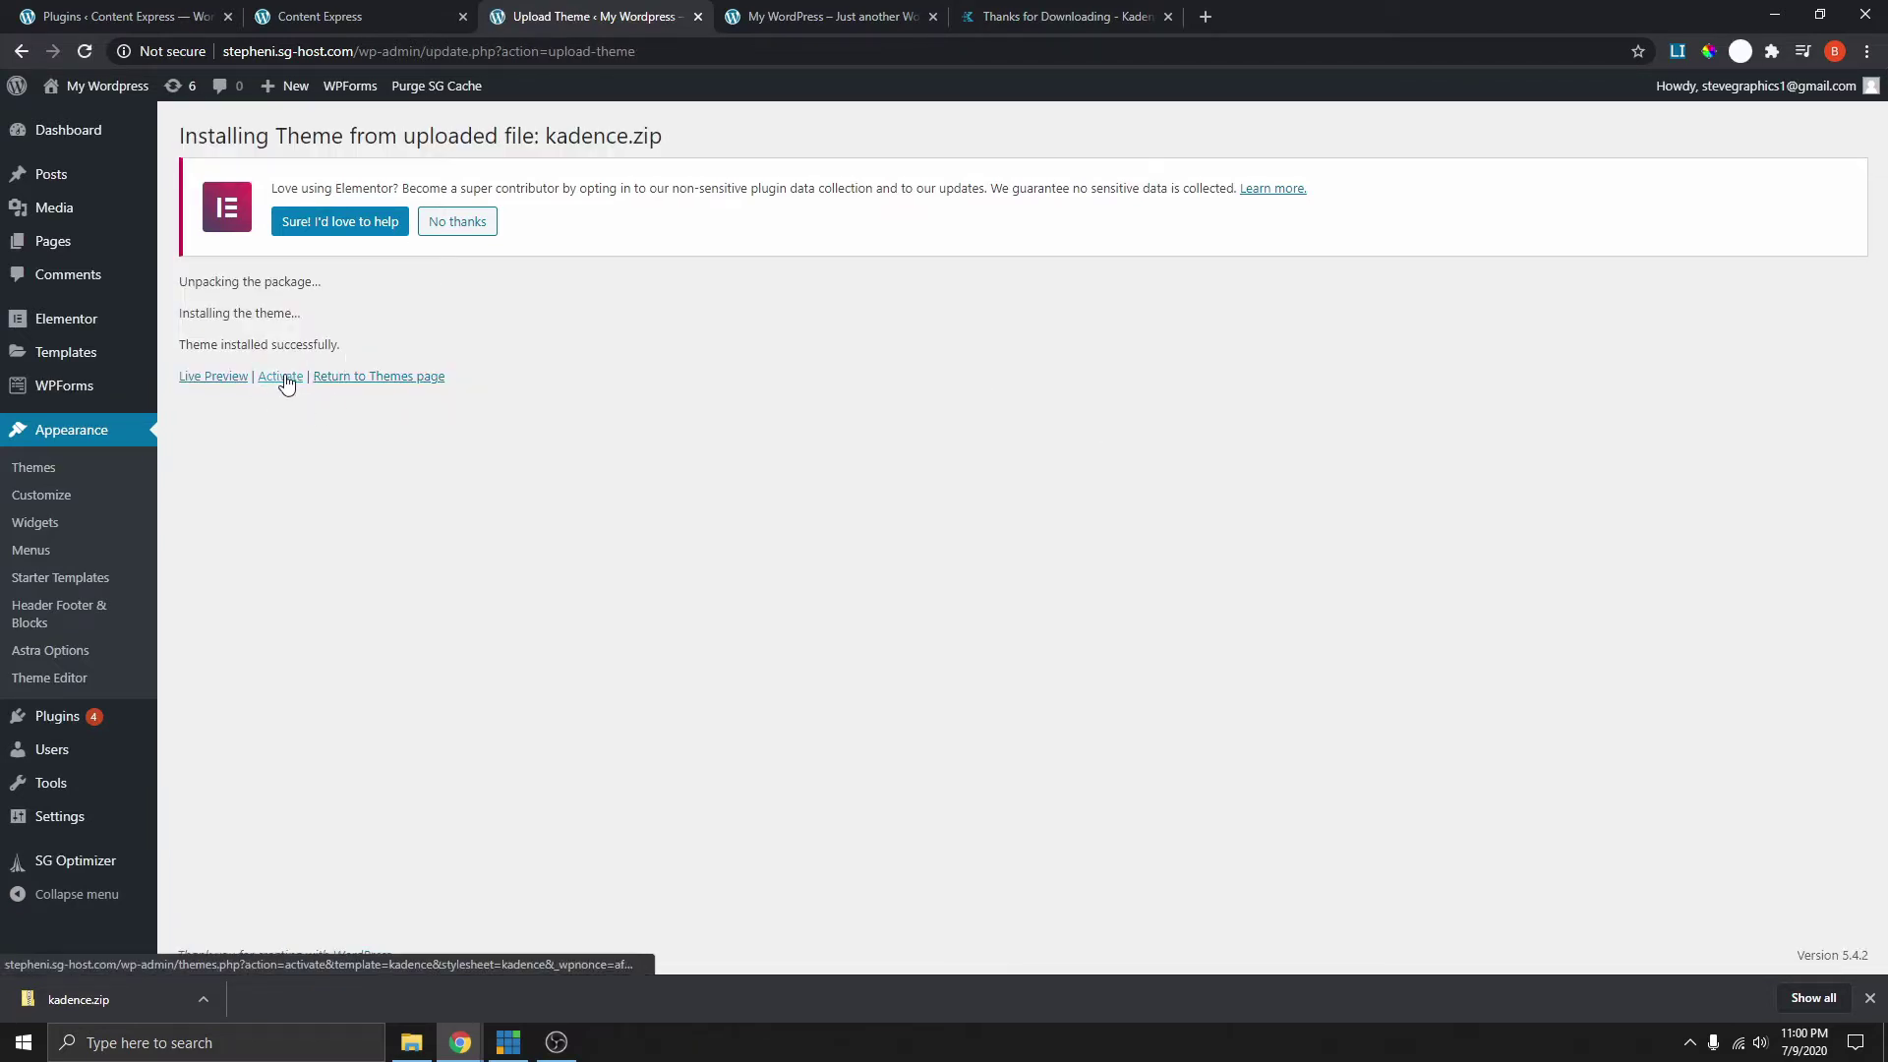
- Activate Kadence, then reload the front page to review its Home title banner
left_click(284, 381)
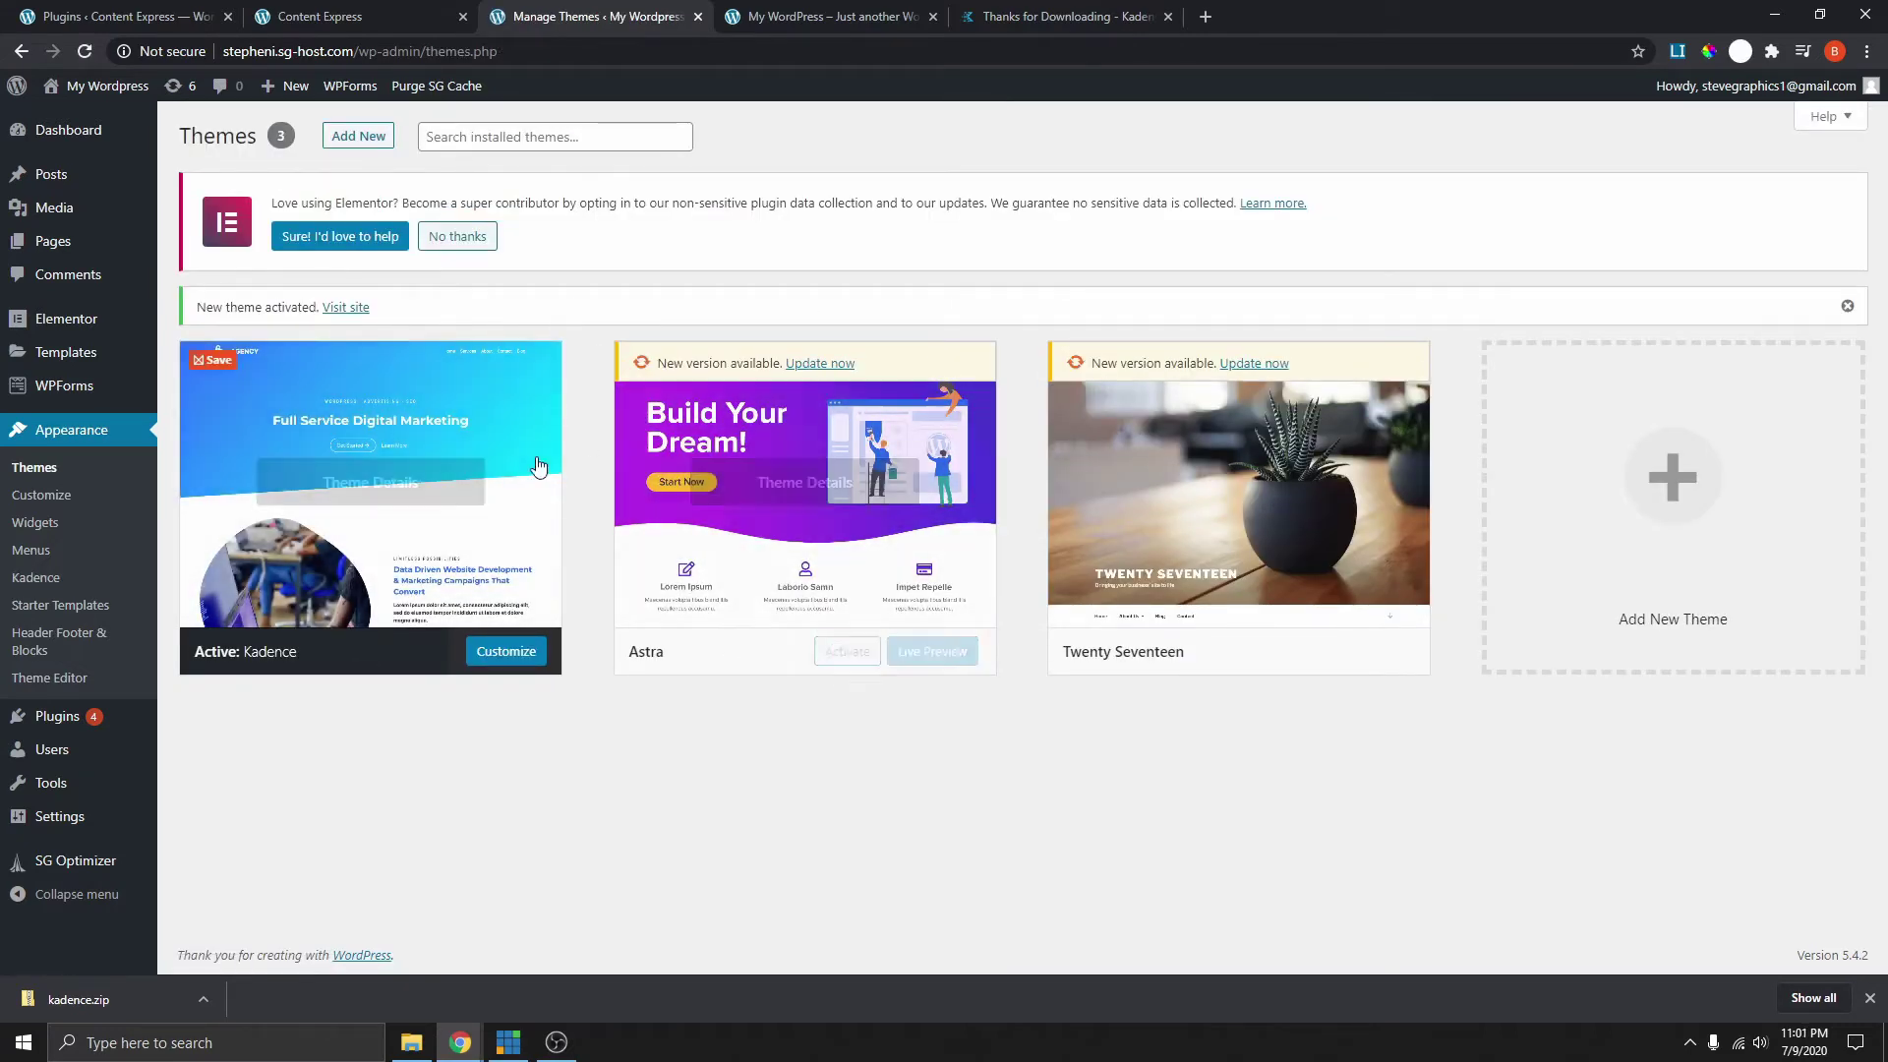
left_click(842, 24)
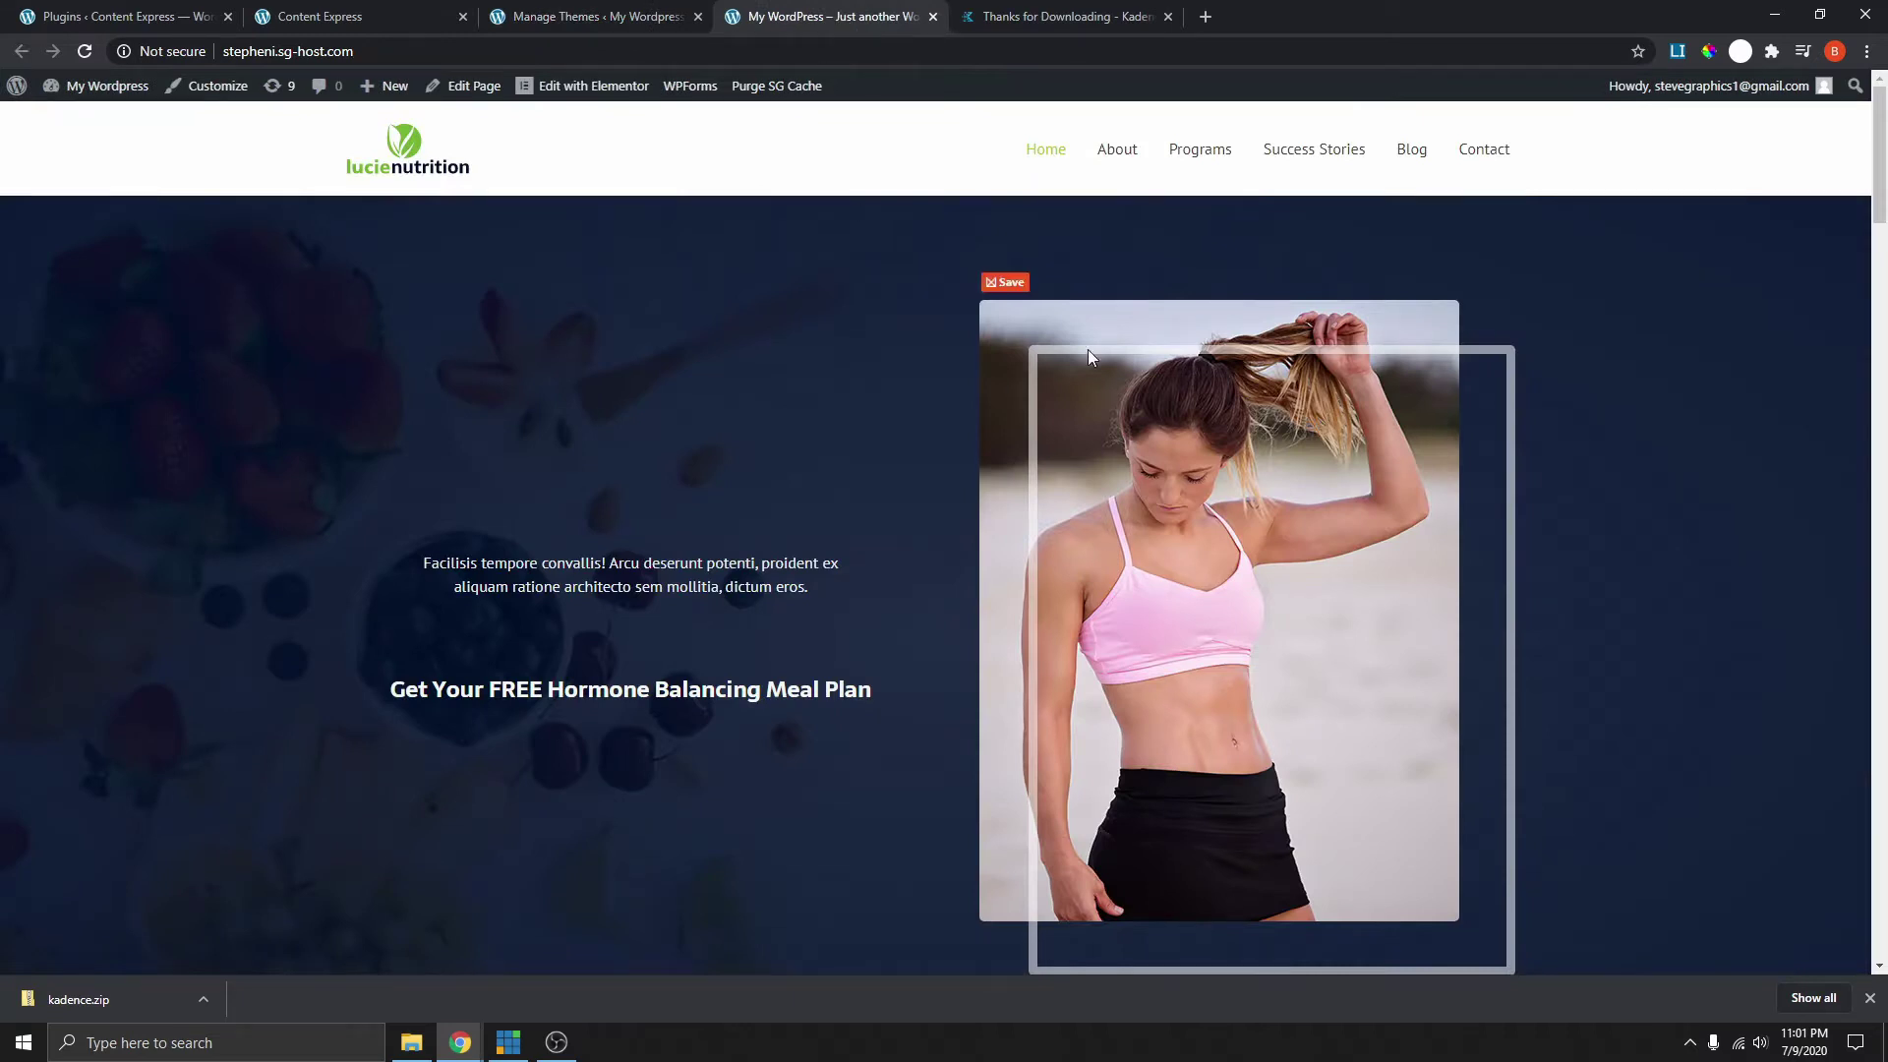
left_click(76, 53)
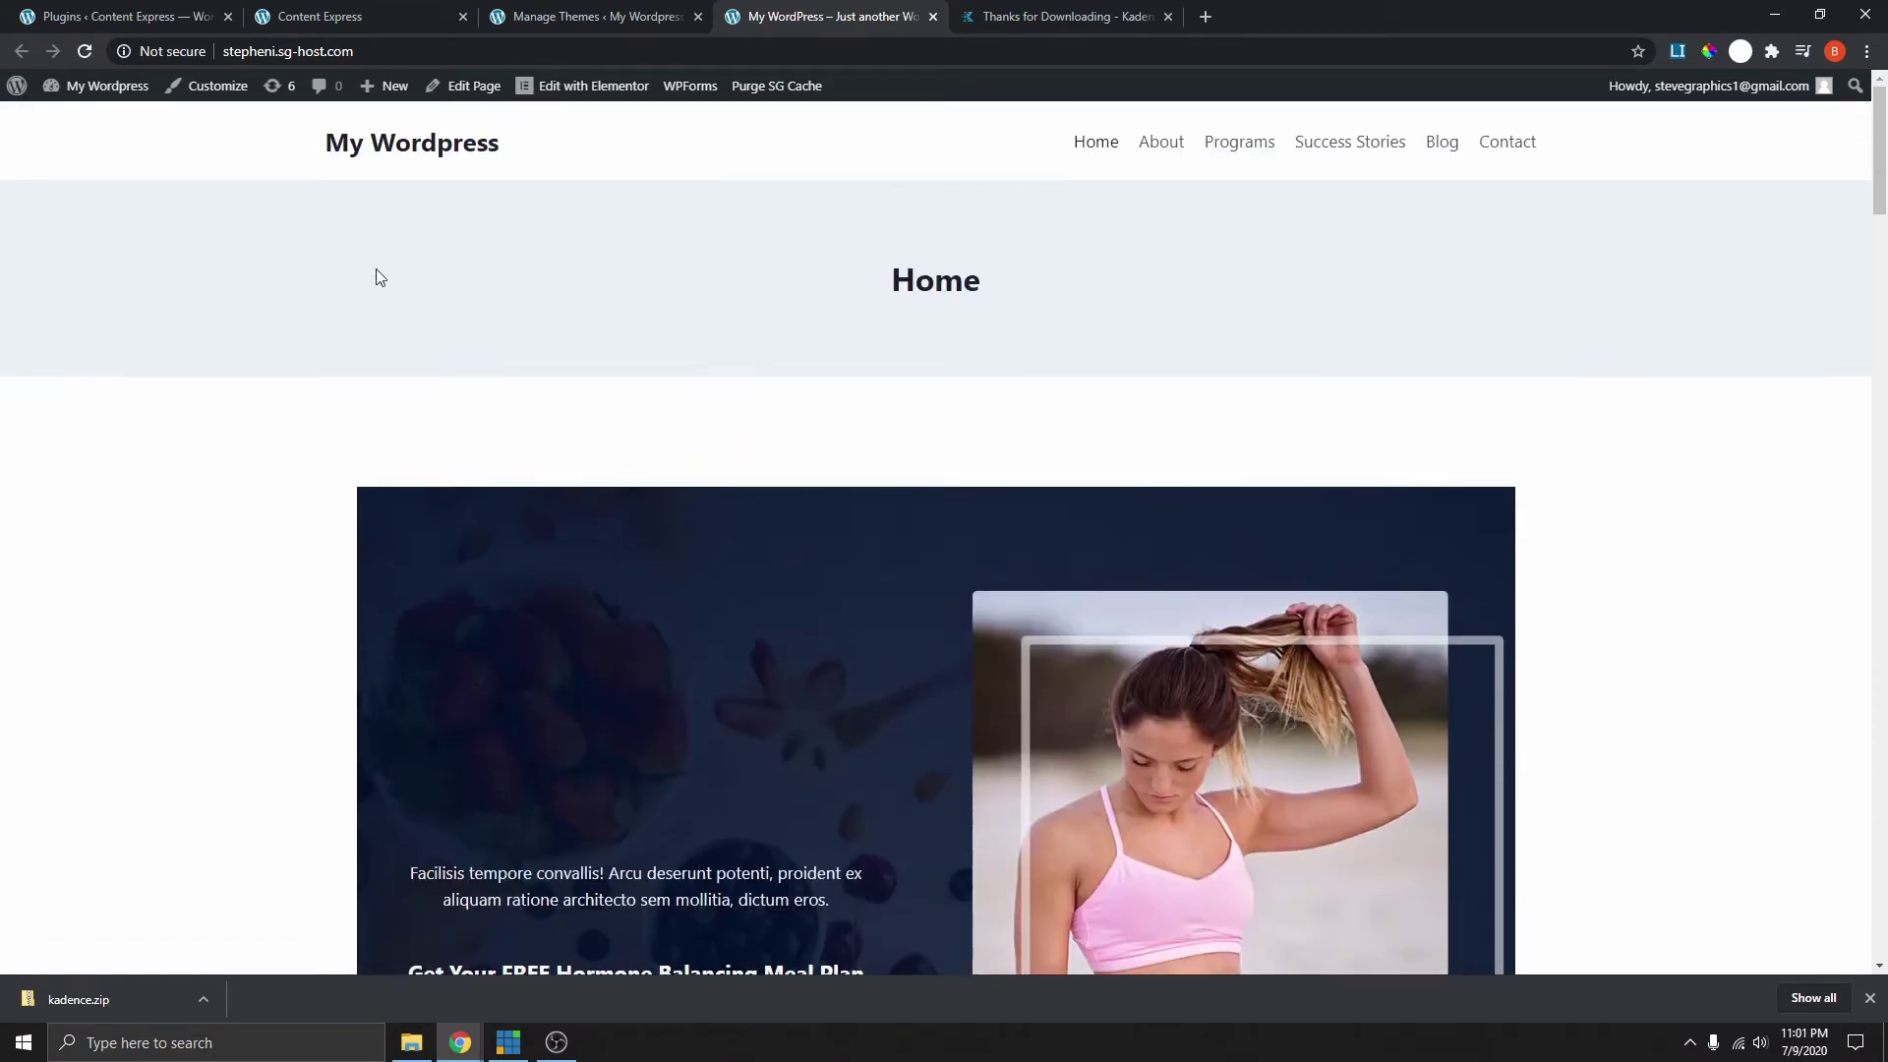
scroll(1618, 299, "down", 3)
scroll(1475, 312, "up", 3)
scroll(149, 422, "down", 15)
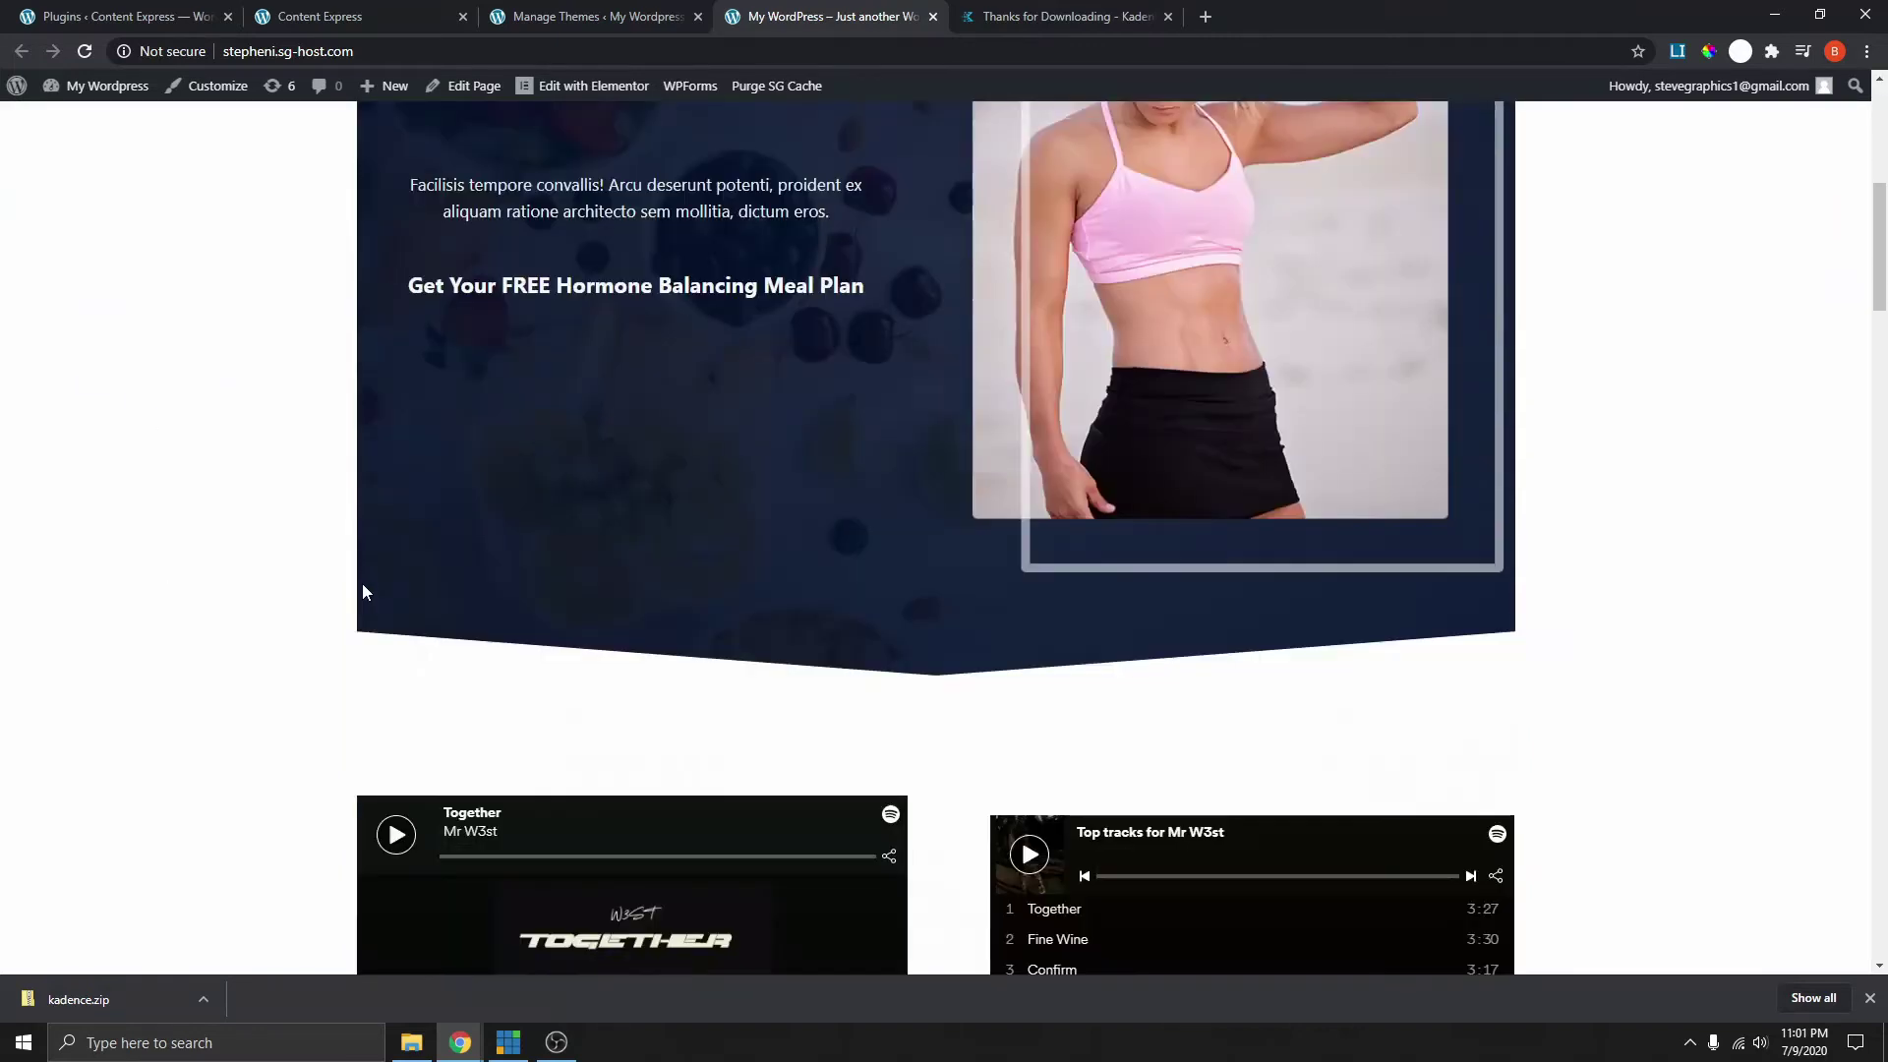
scroll(895, 499, "down", 5)
scroll(918, 553, "up", 15)
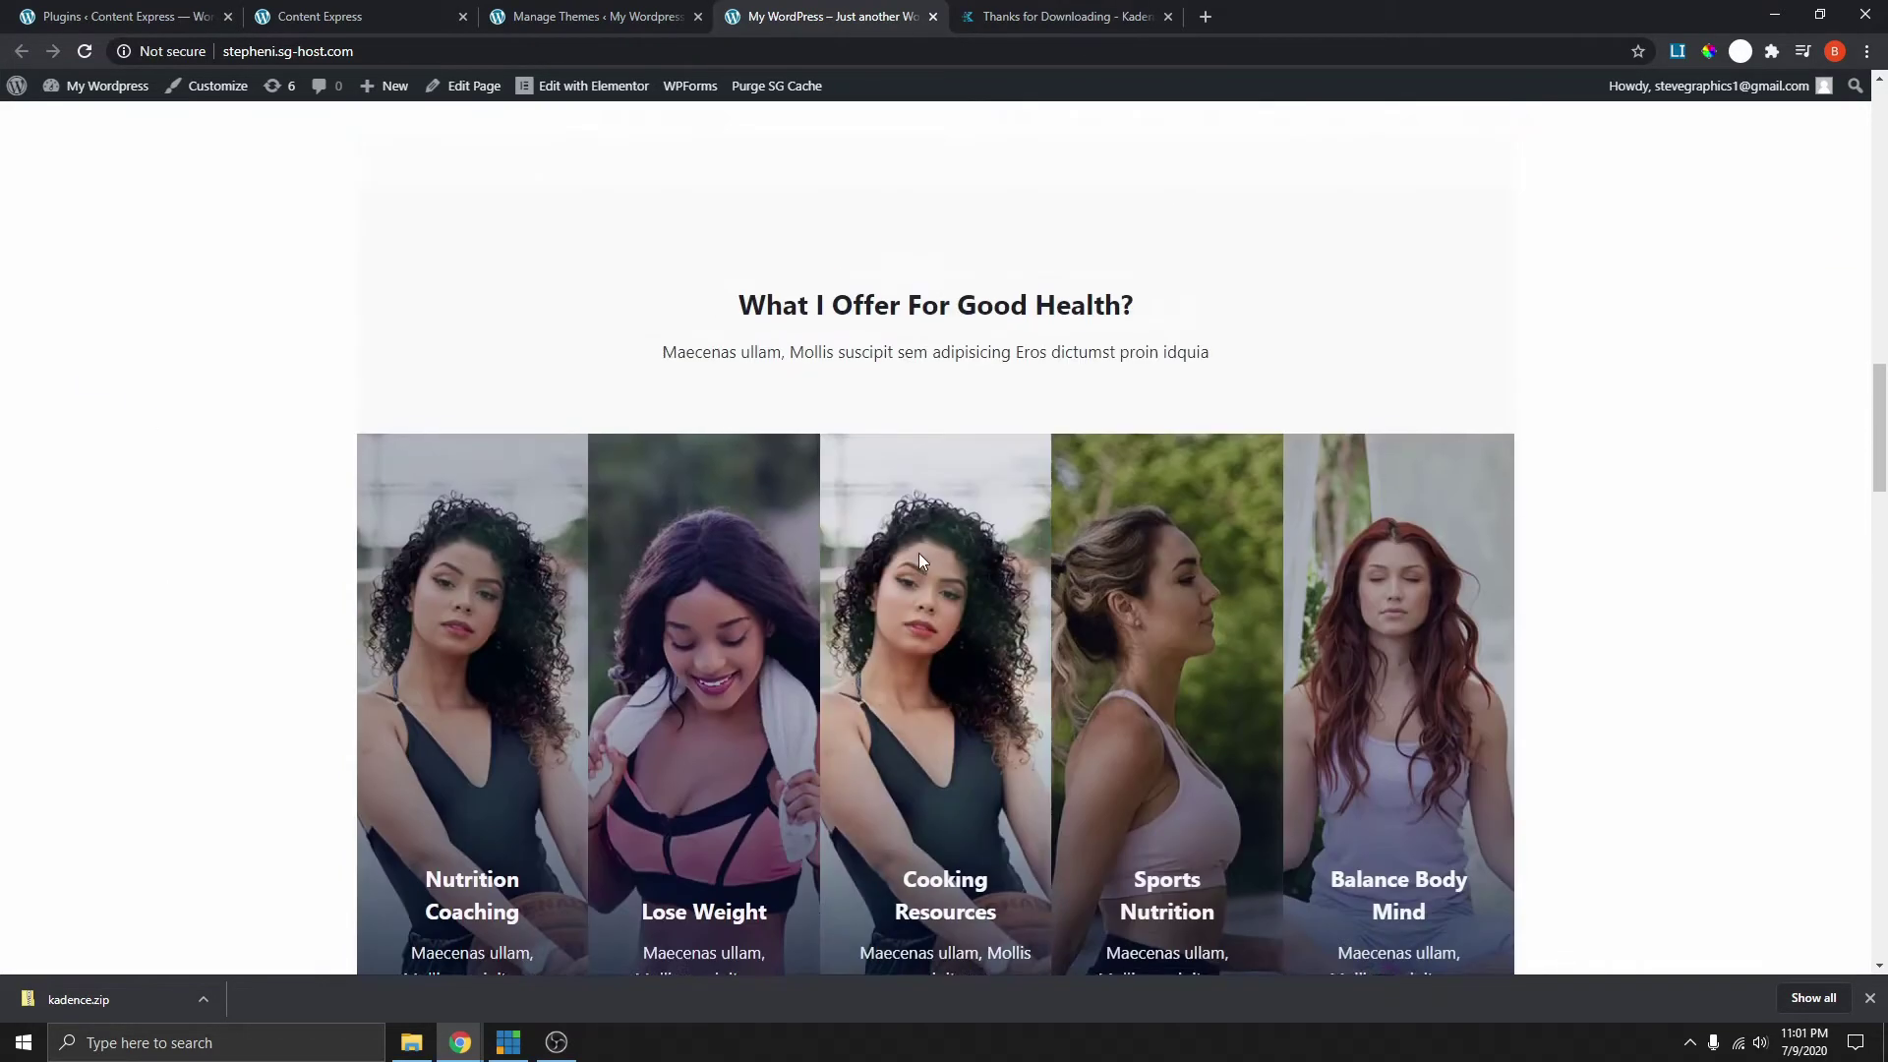
scroll(935, 502, "up", 2)
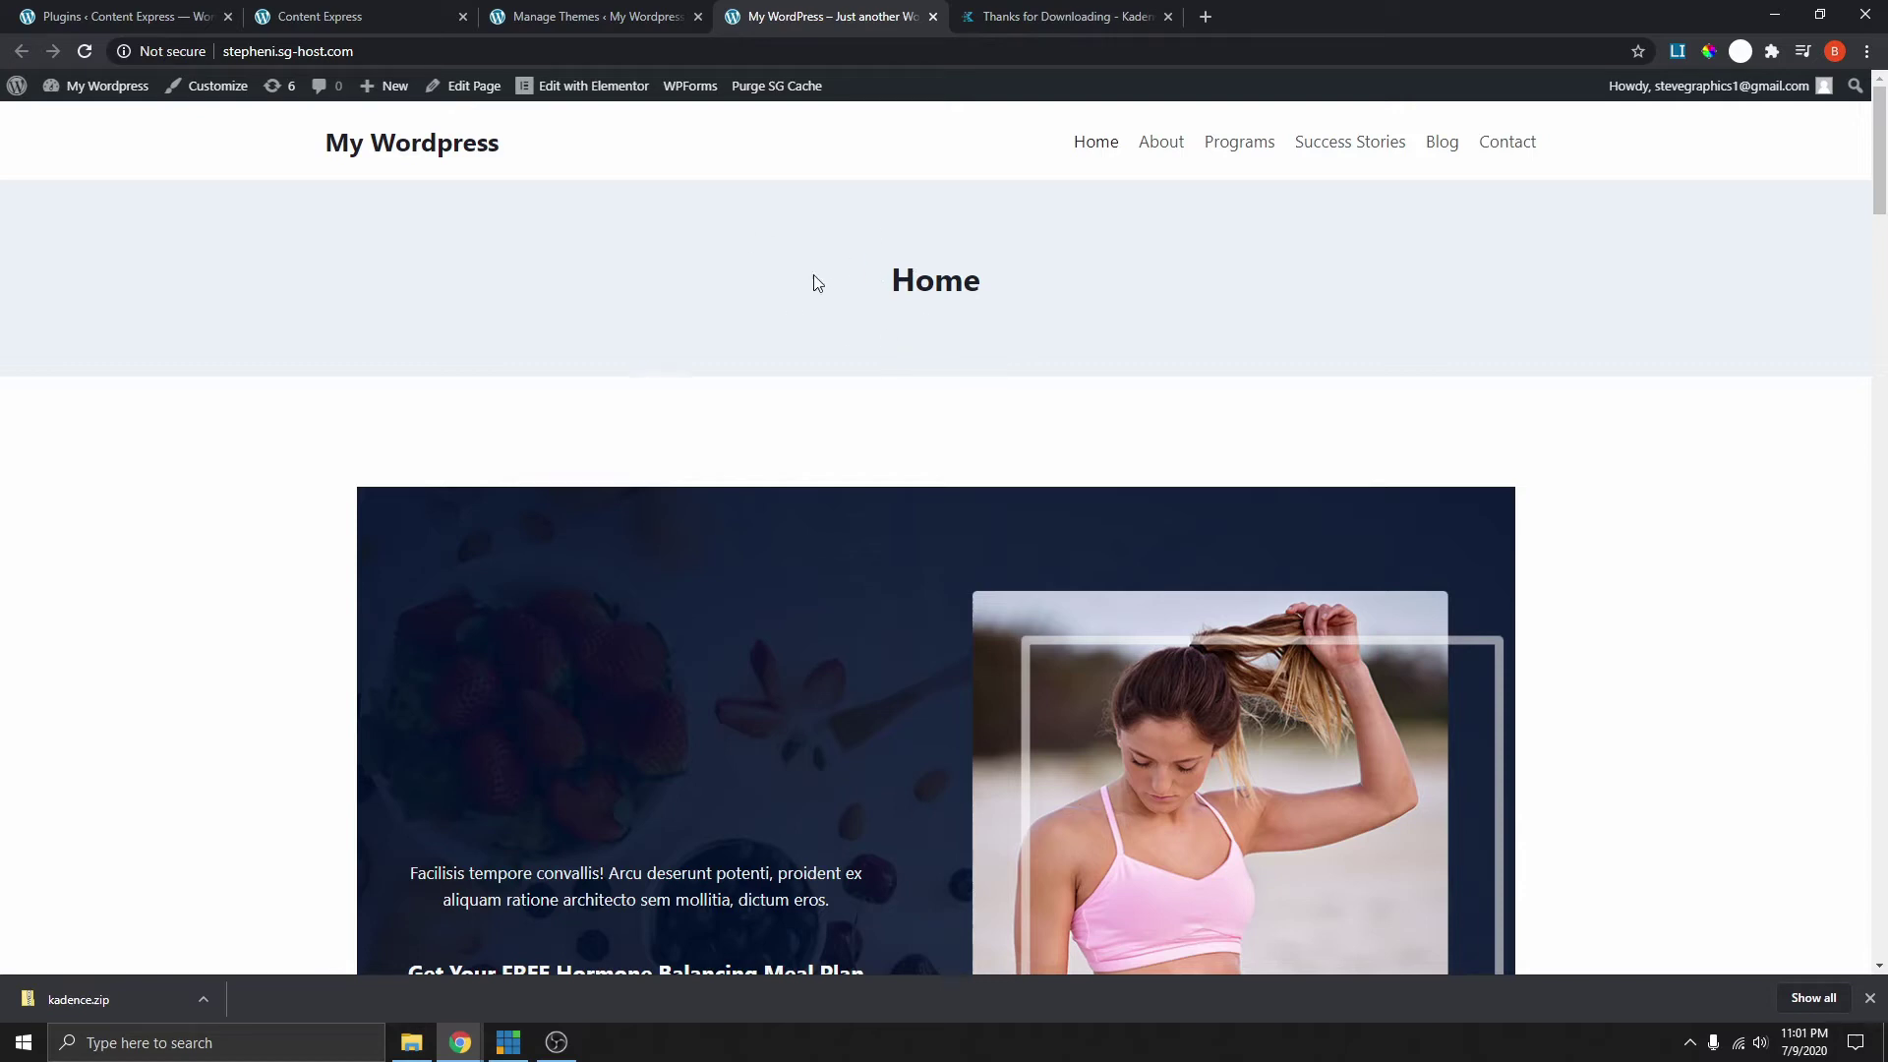
left_click_drag(815, 283, 998, 308)
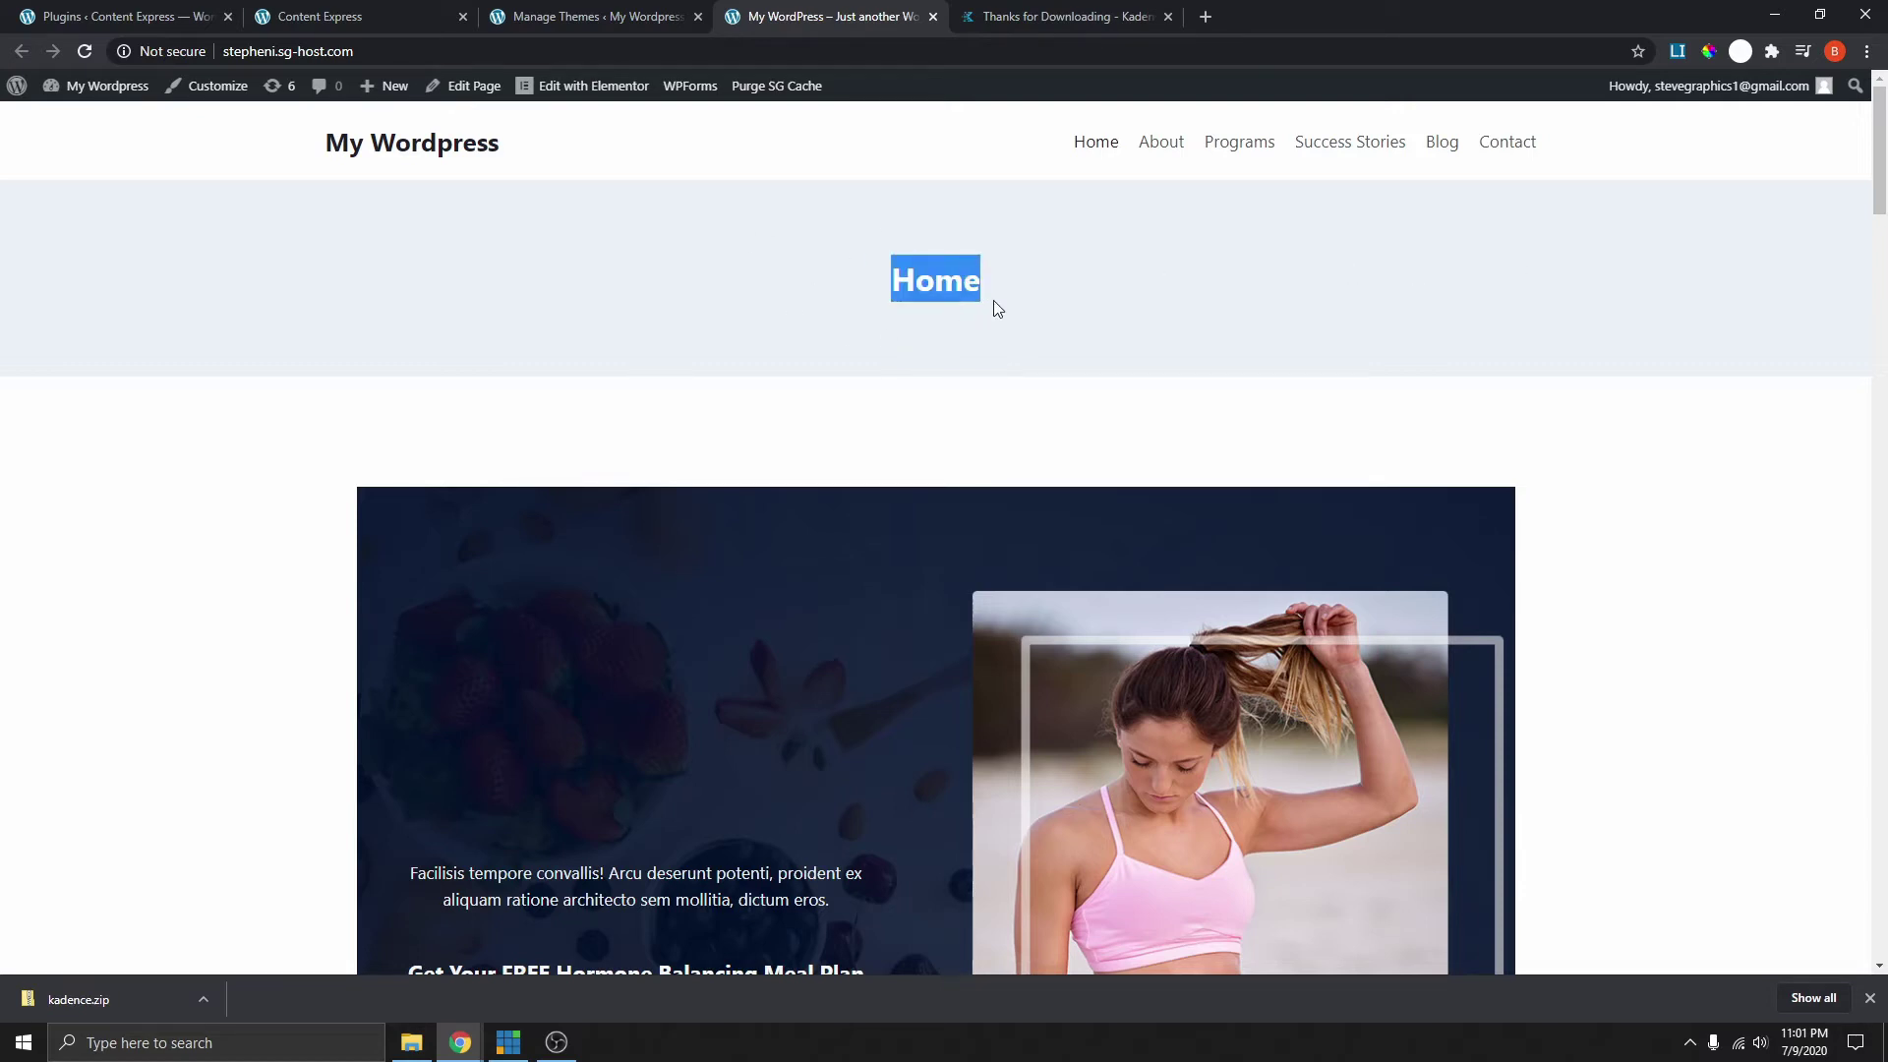
- Set the Home page layout to Elementor Full Width, update, and view the page
left_click(619, 85)
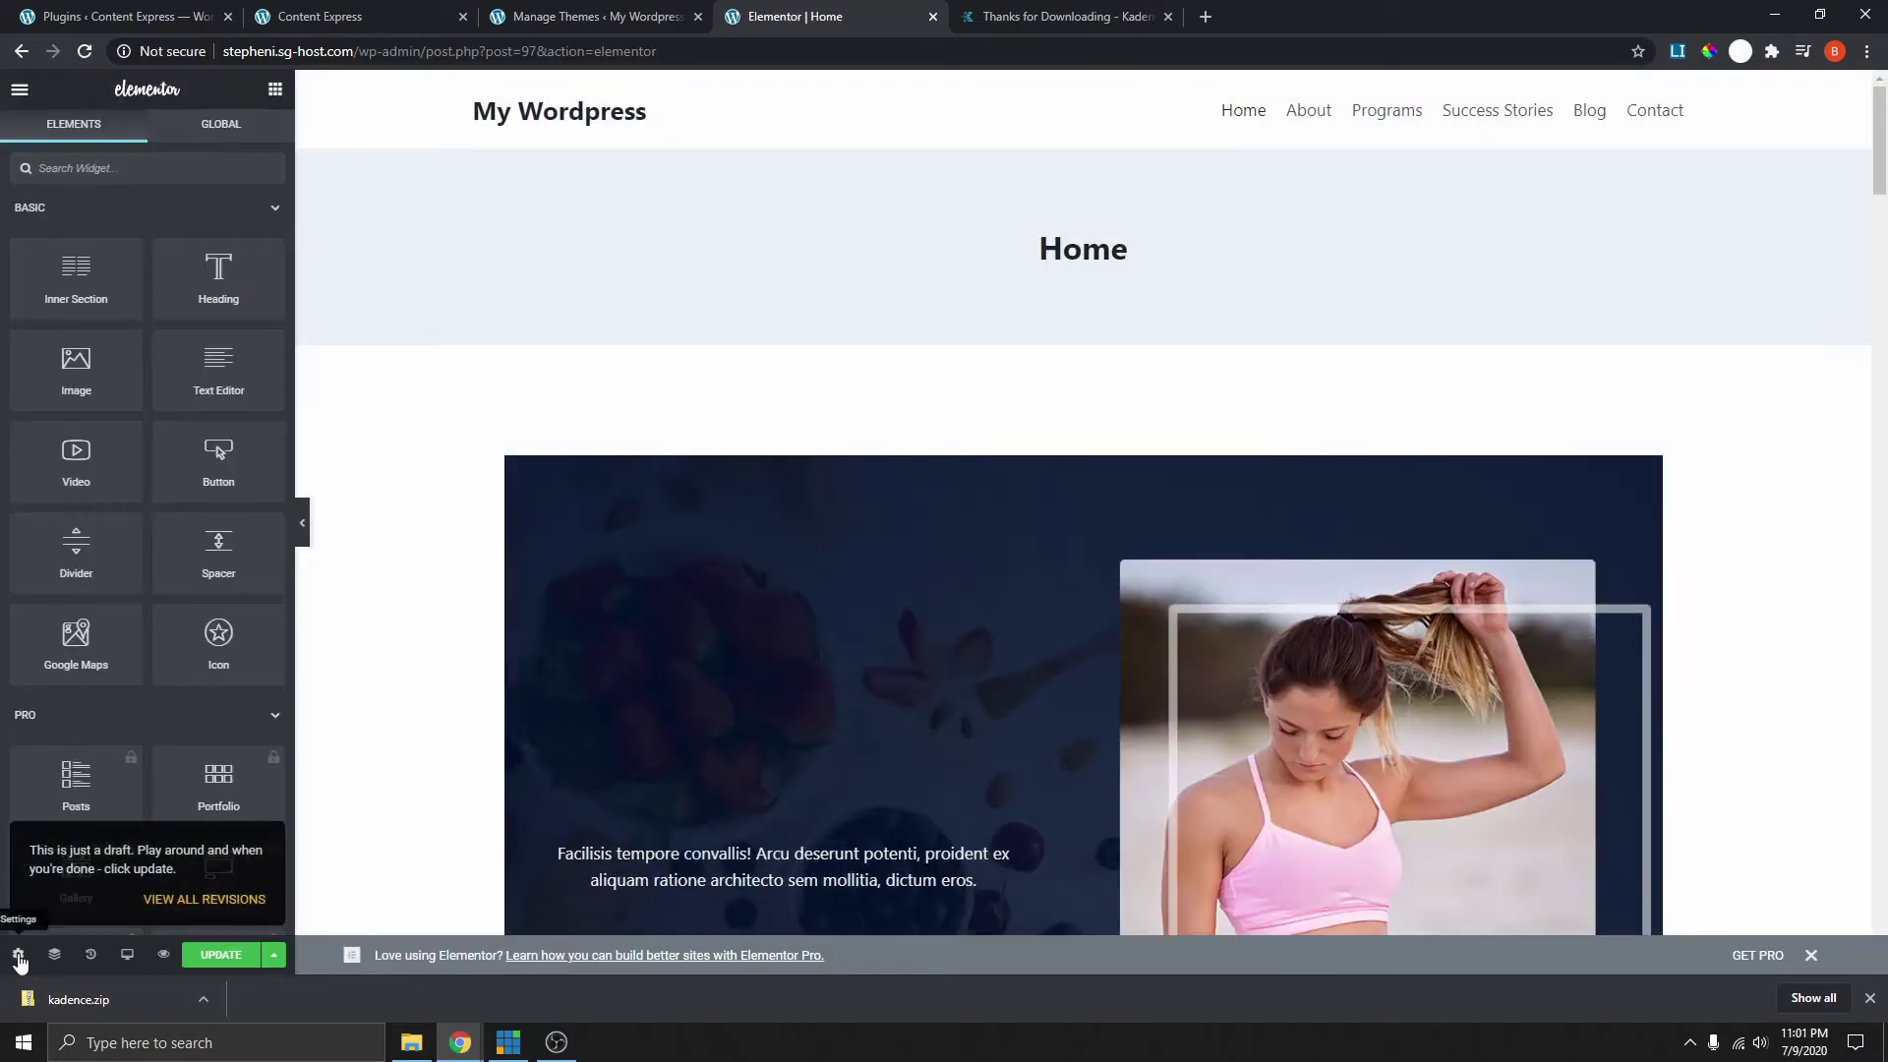
left_click(17, 955)
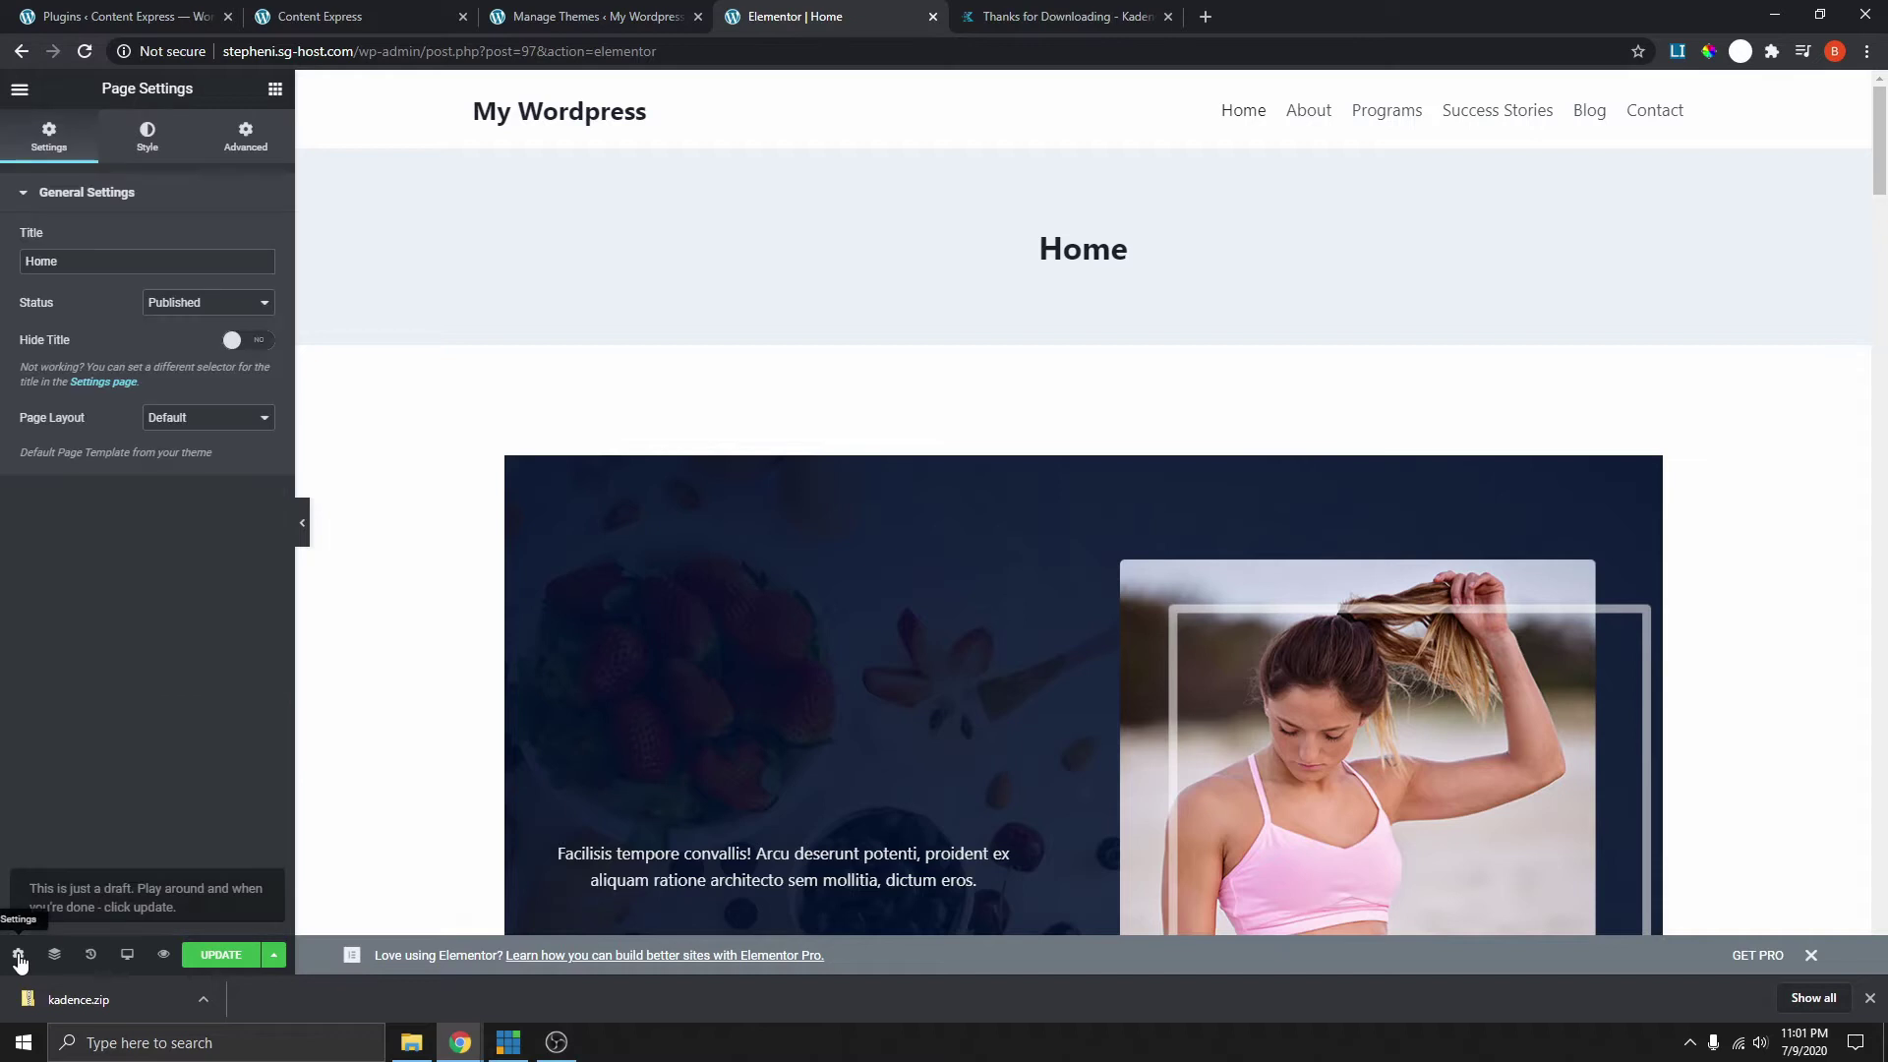
left_click(201, 418)
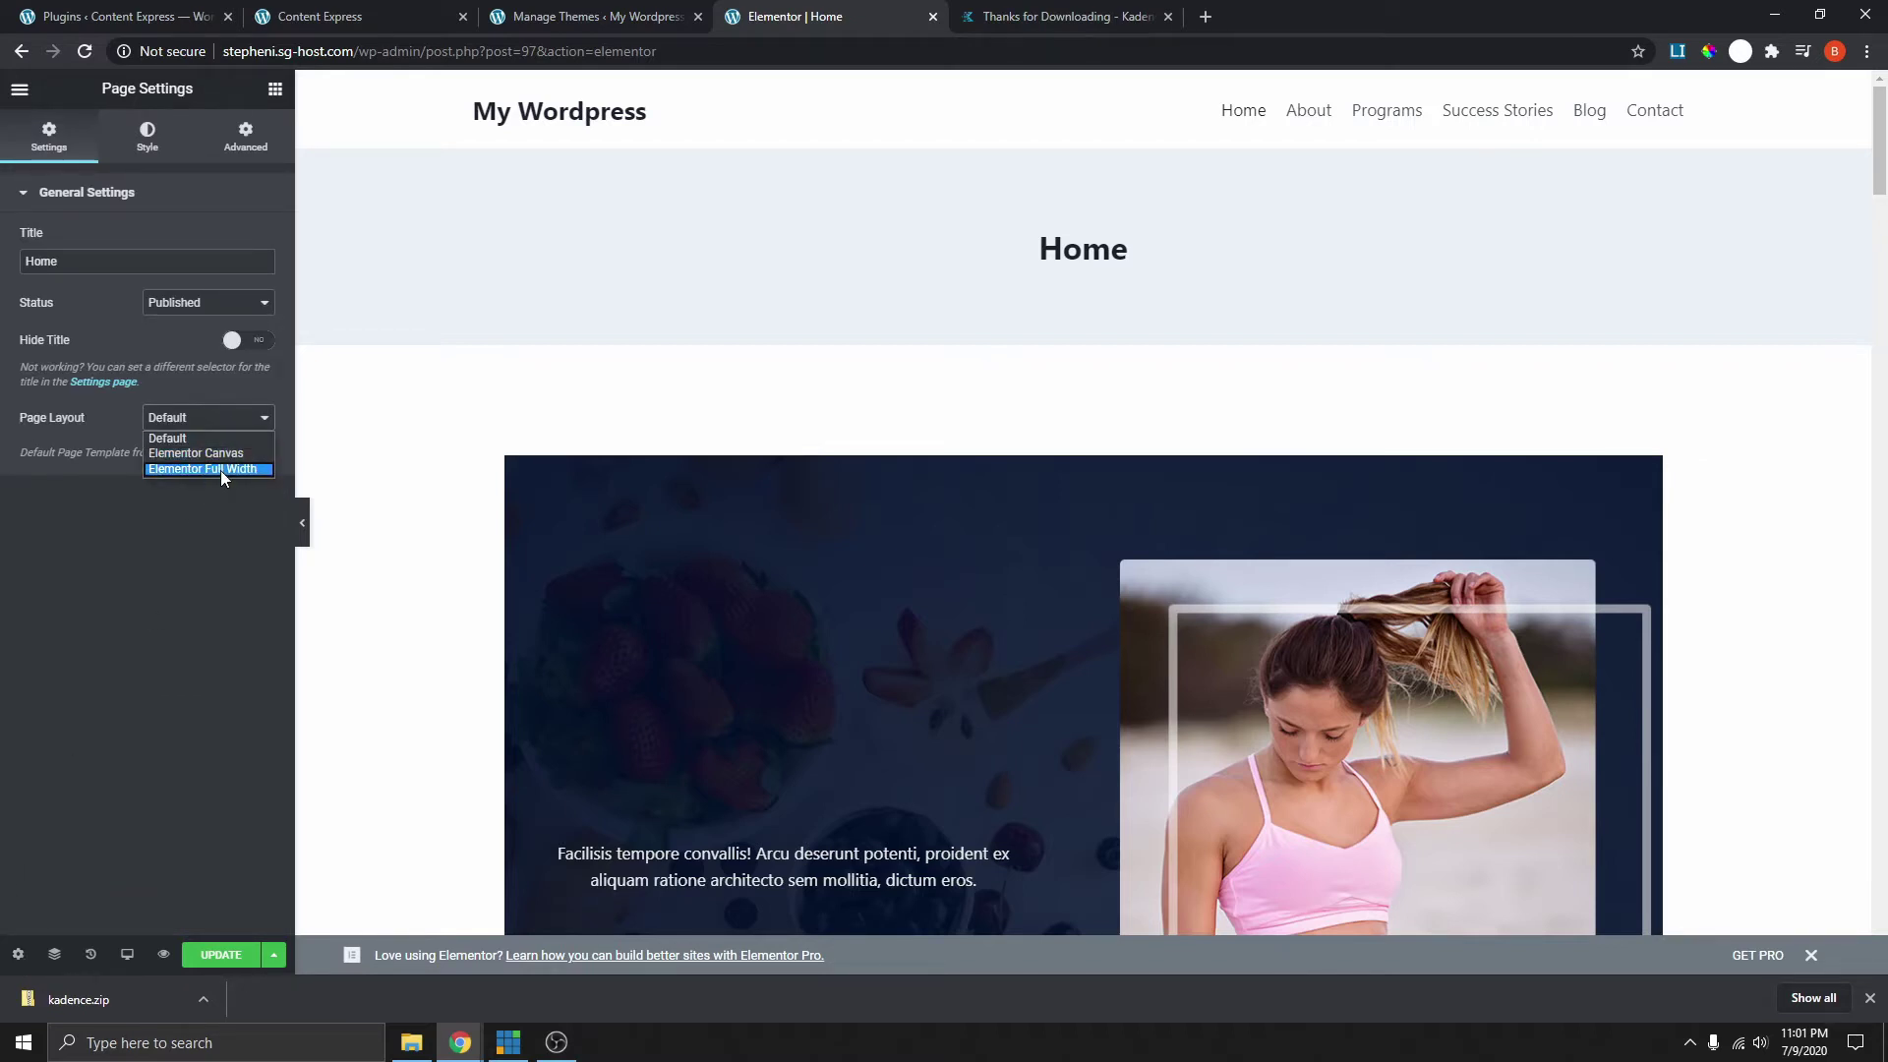
left_click(221, 470)
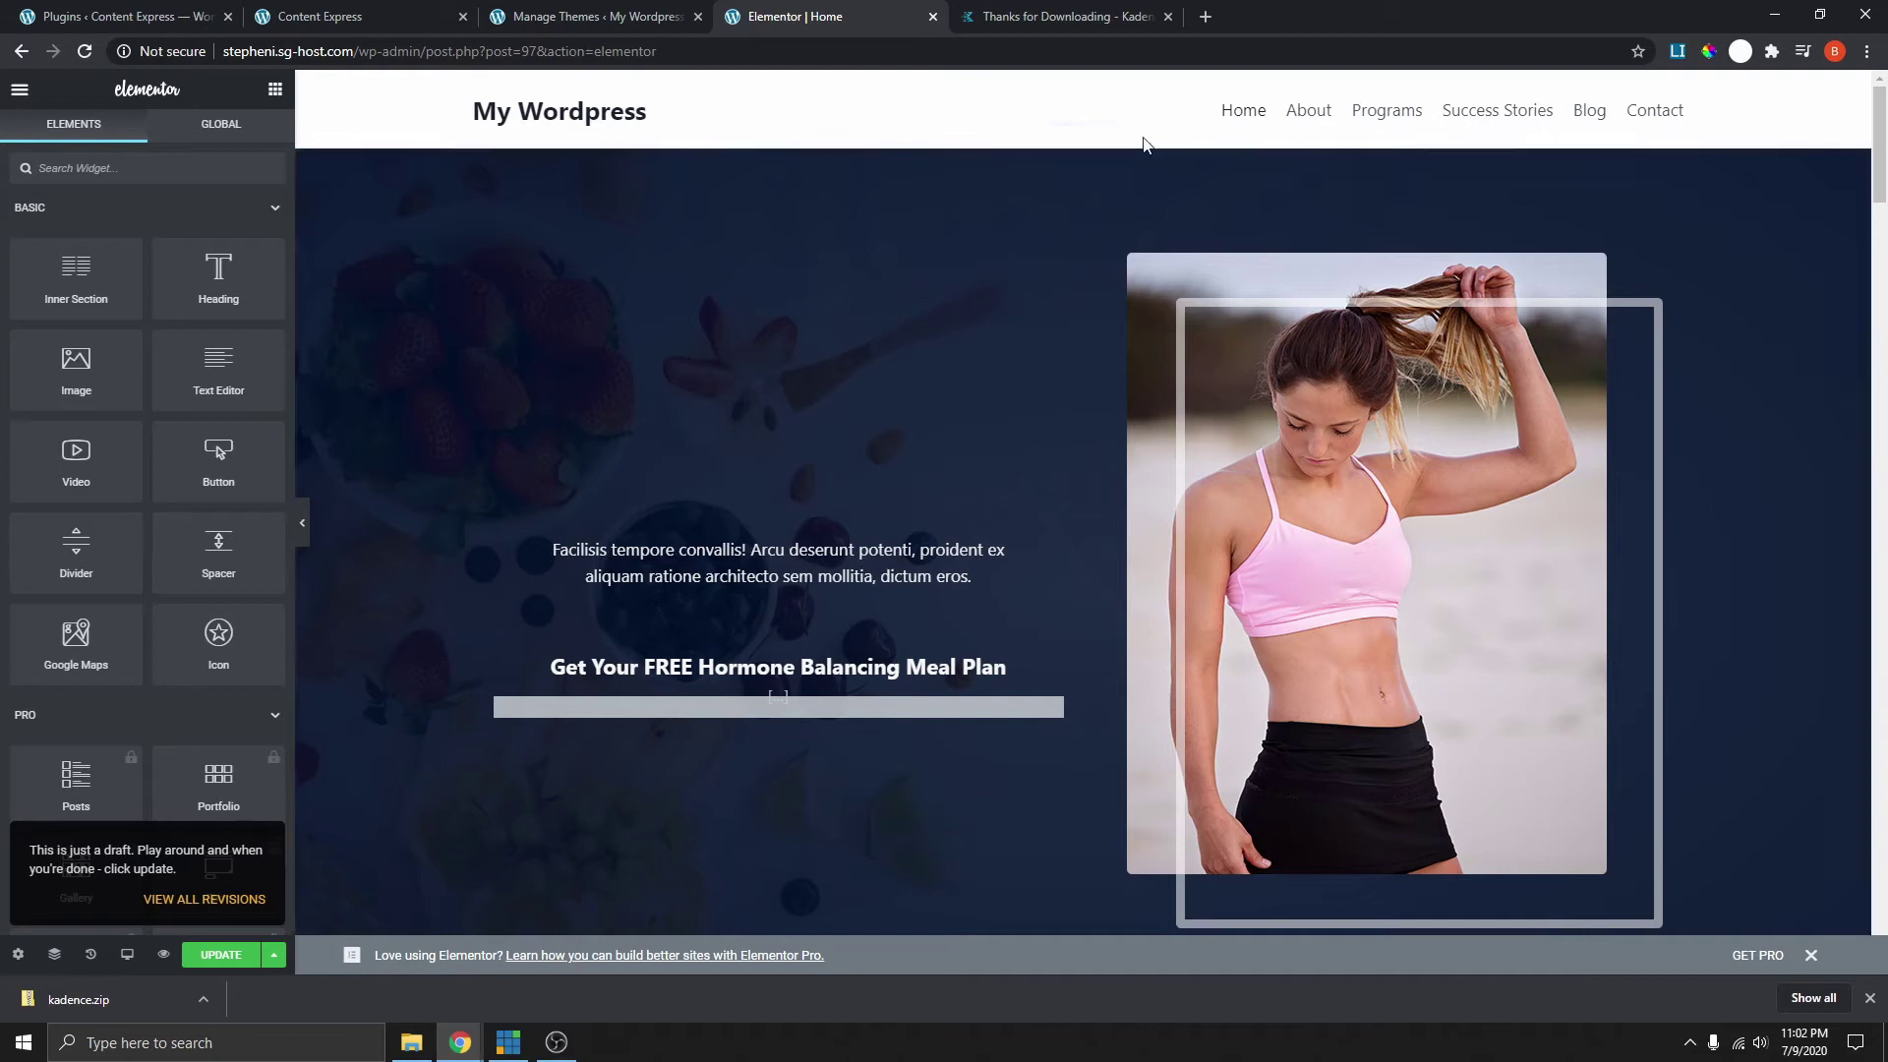
left_click(222, 957)
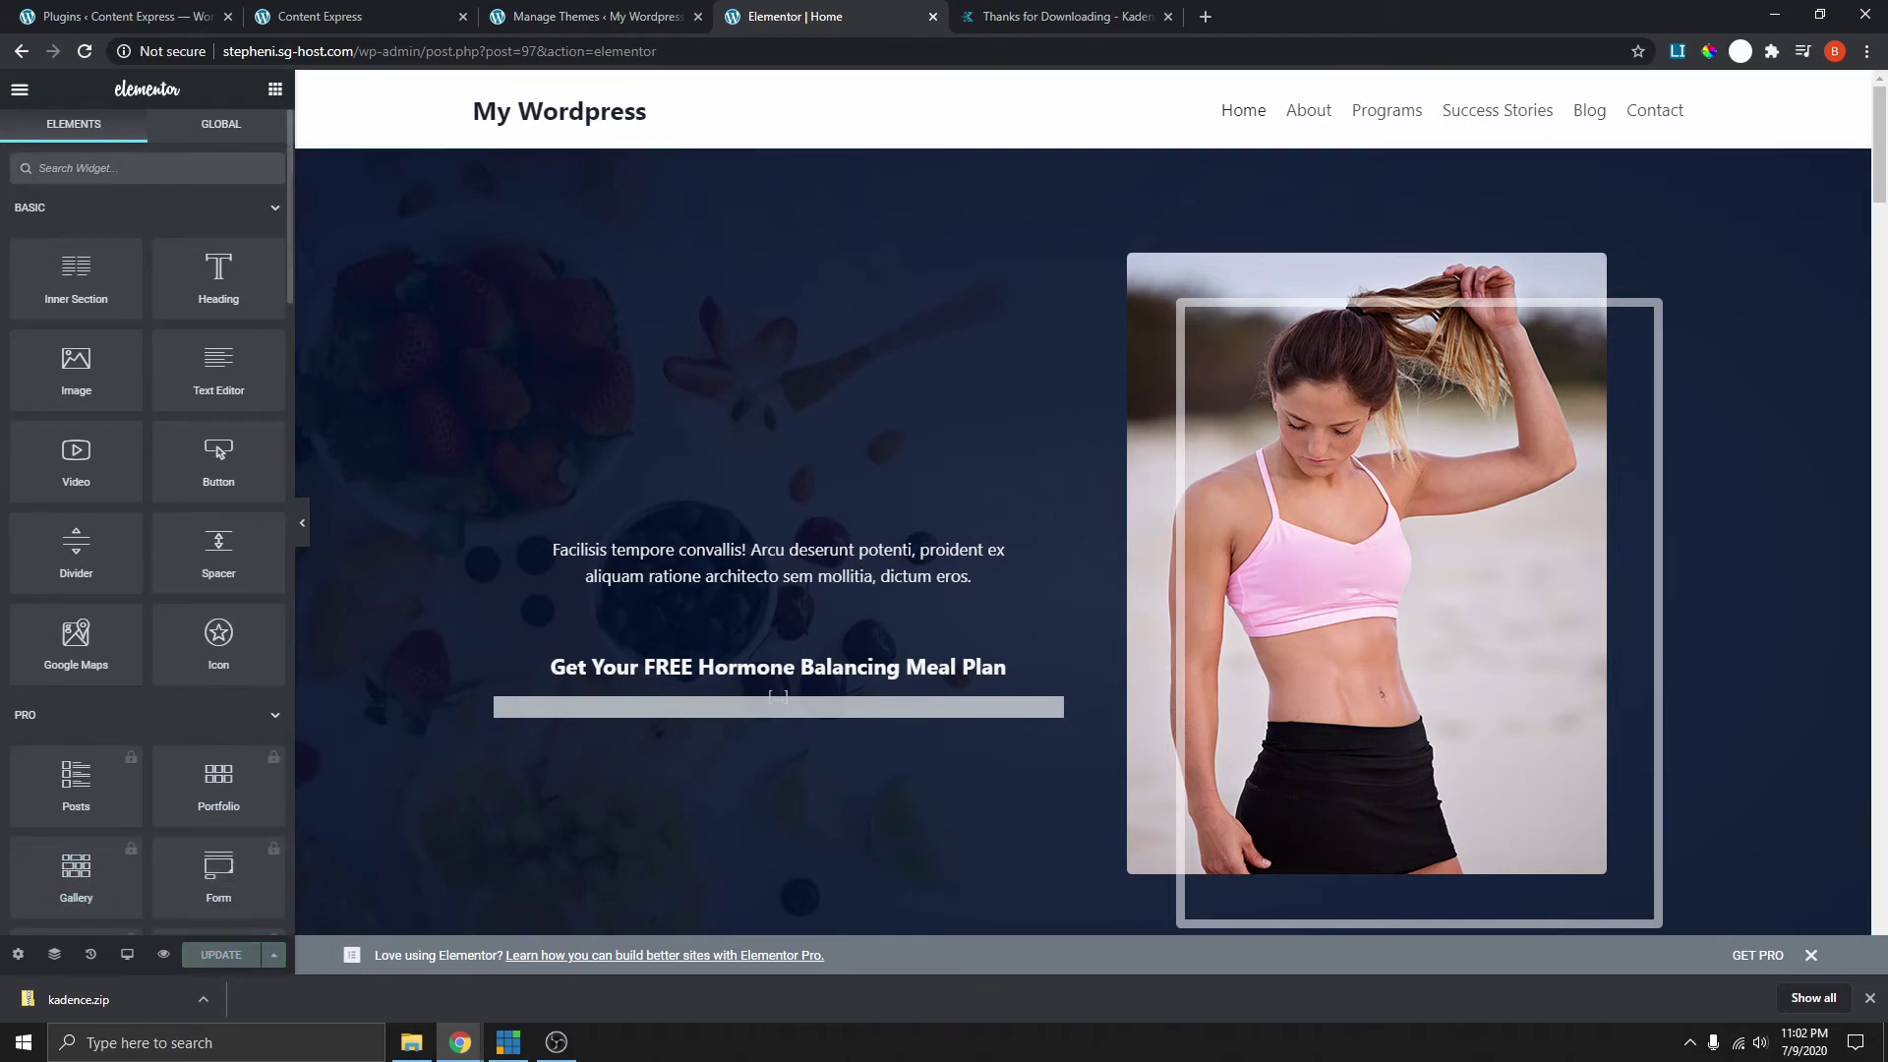
left_click(21, 91)
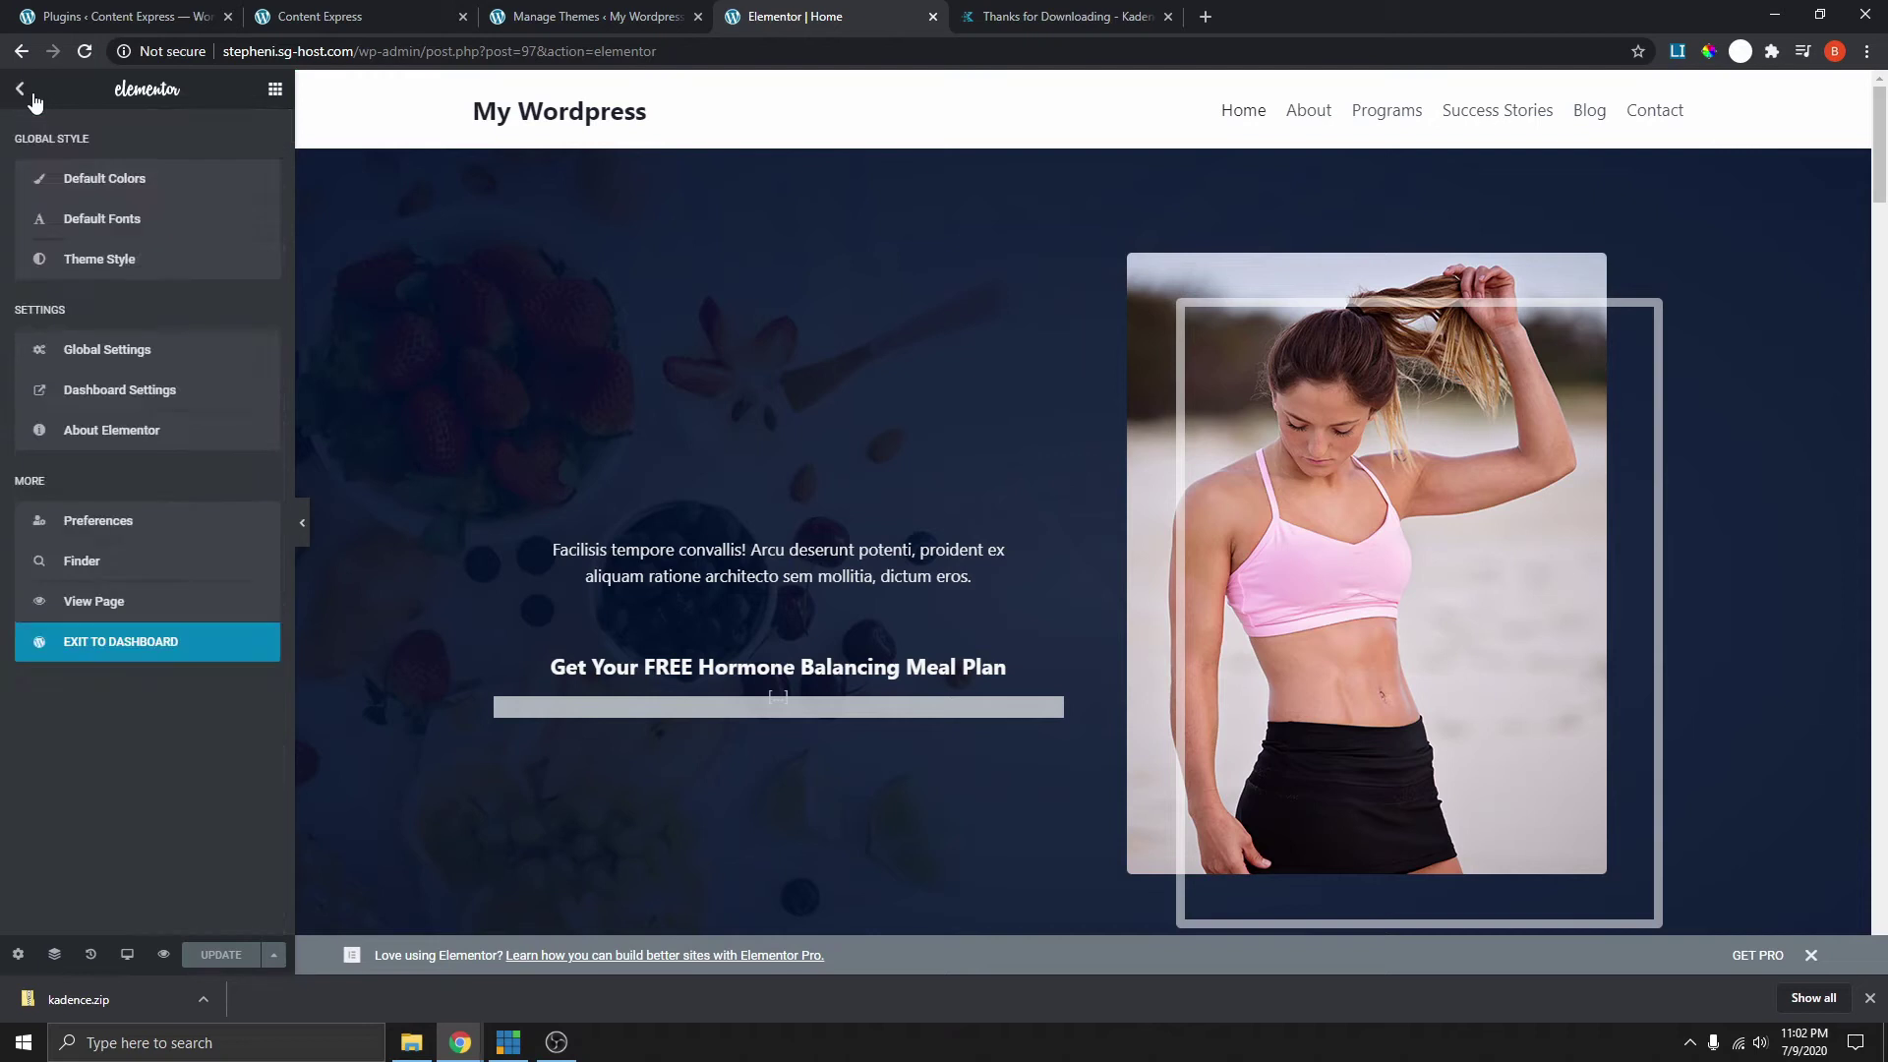
left_click(103, 602)
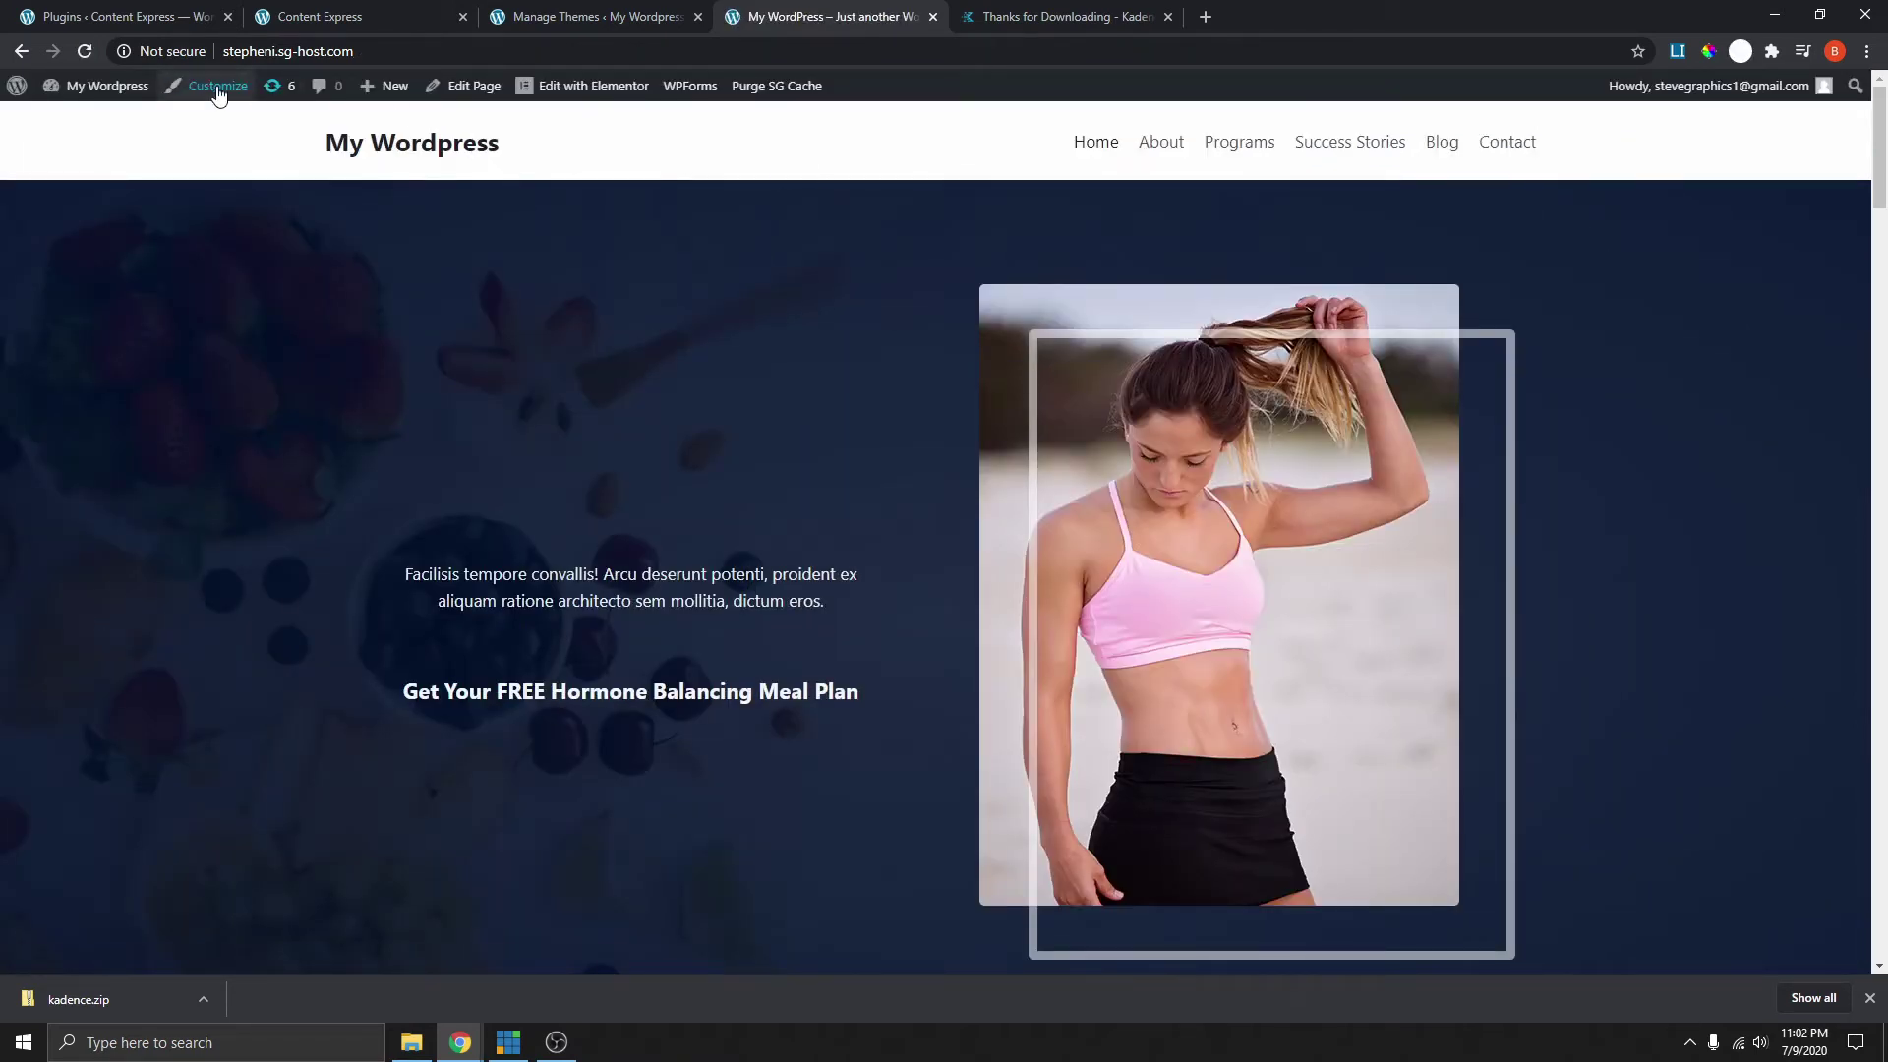
- Enable Transparent Header under the Customizer's Header settings
scroll(1396, 271, "down", 2)
scroll(1420, 286, "up", 1)
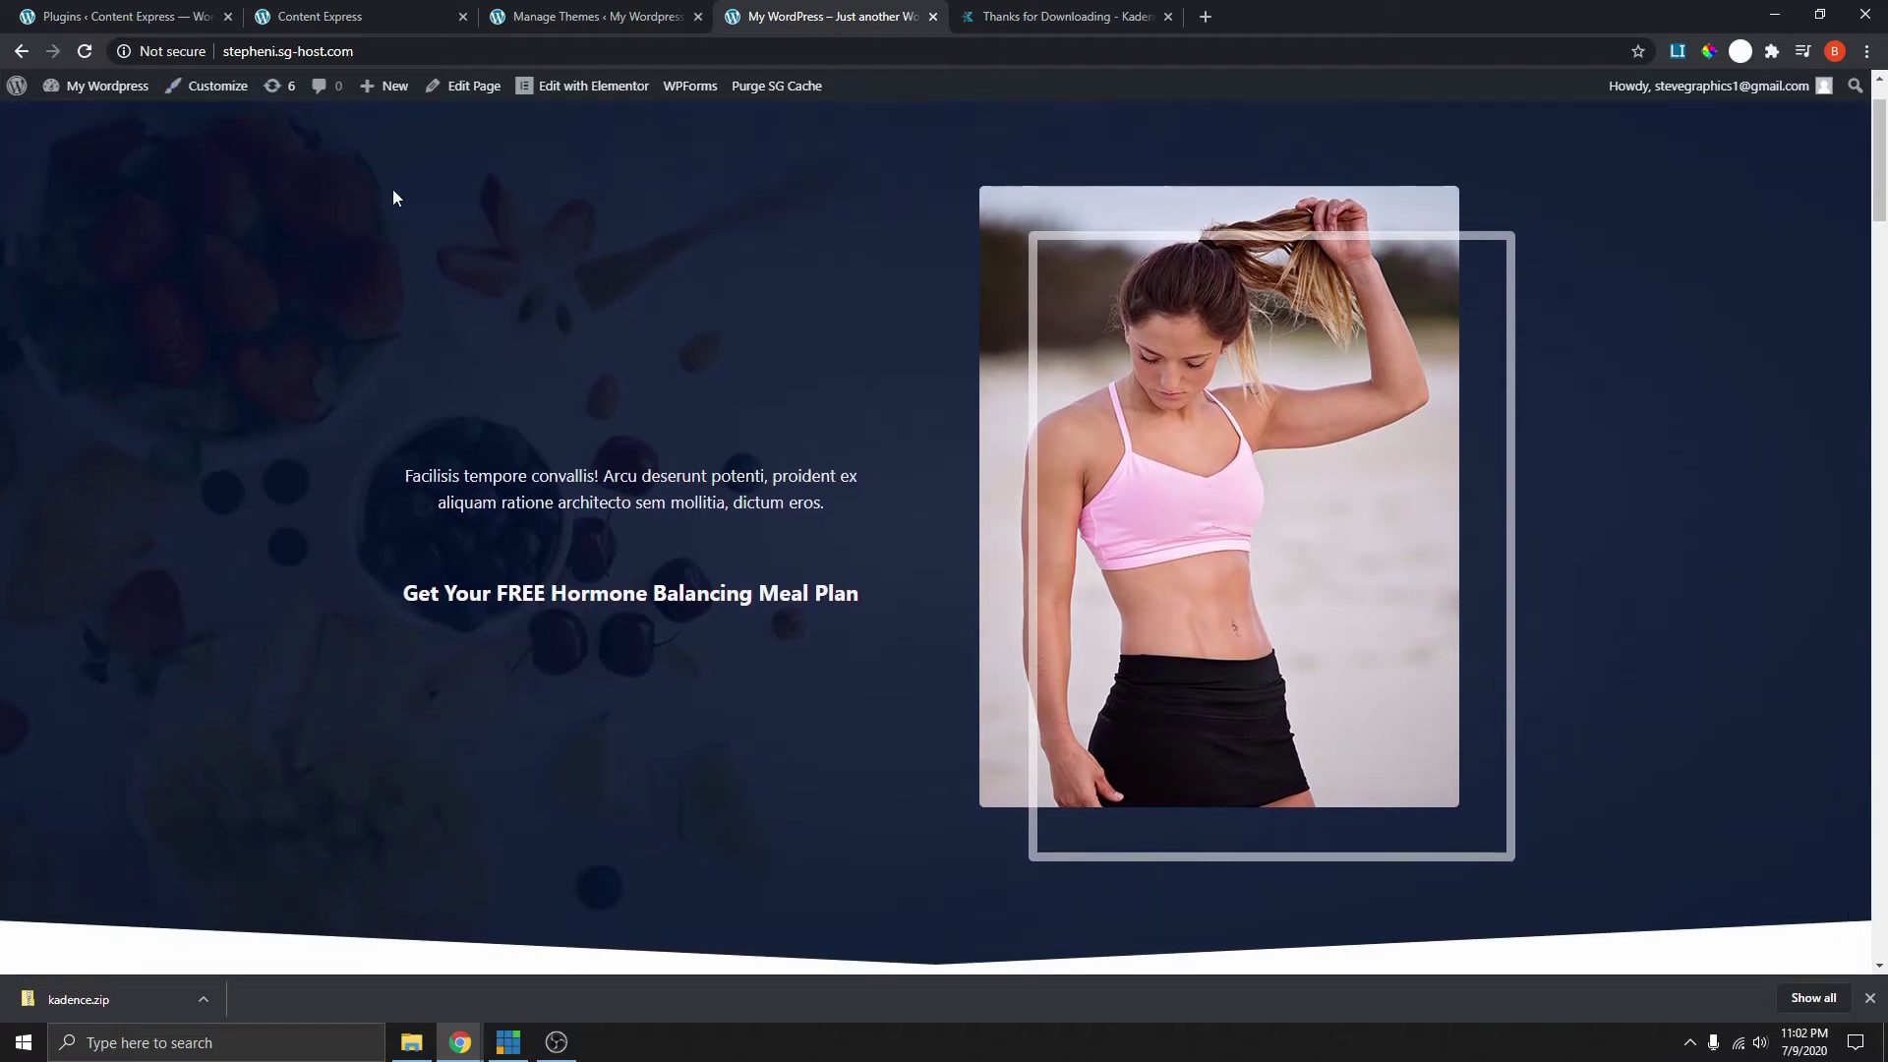
left_click(217, 89)
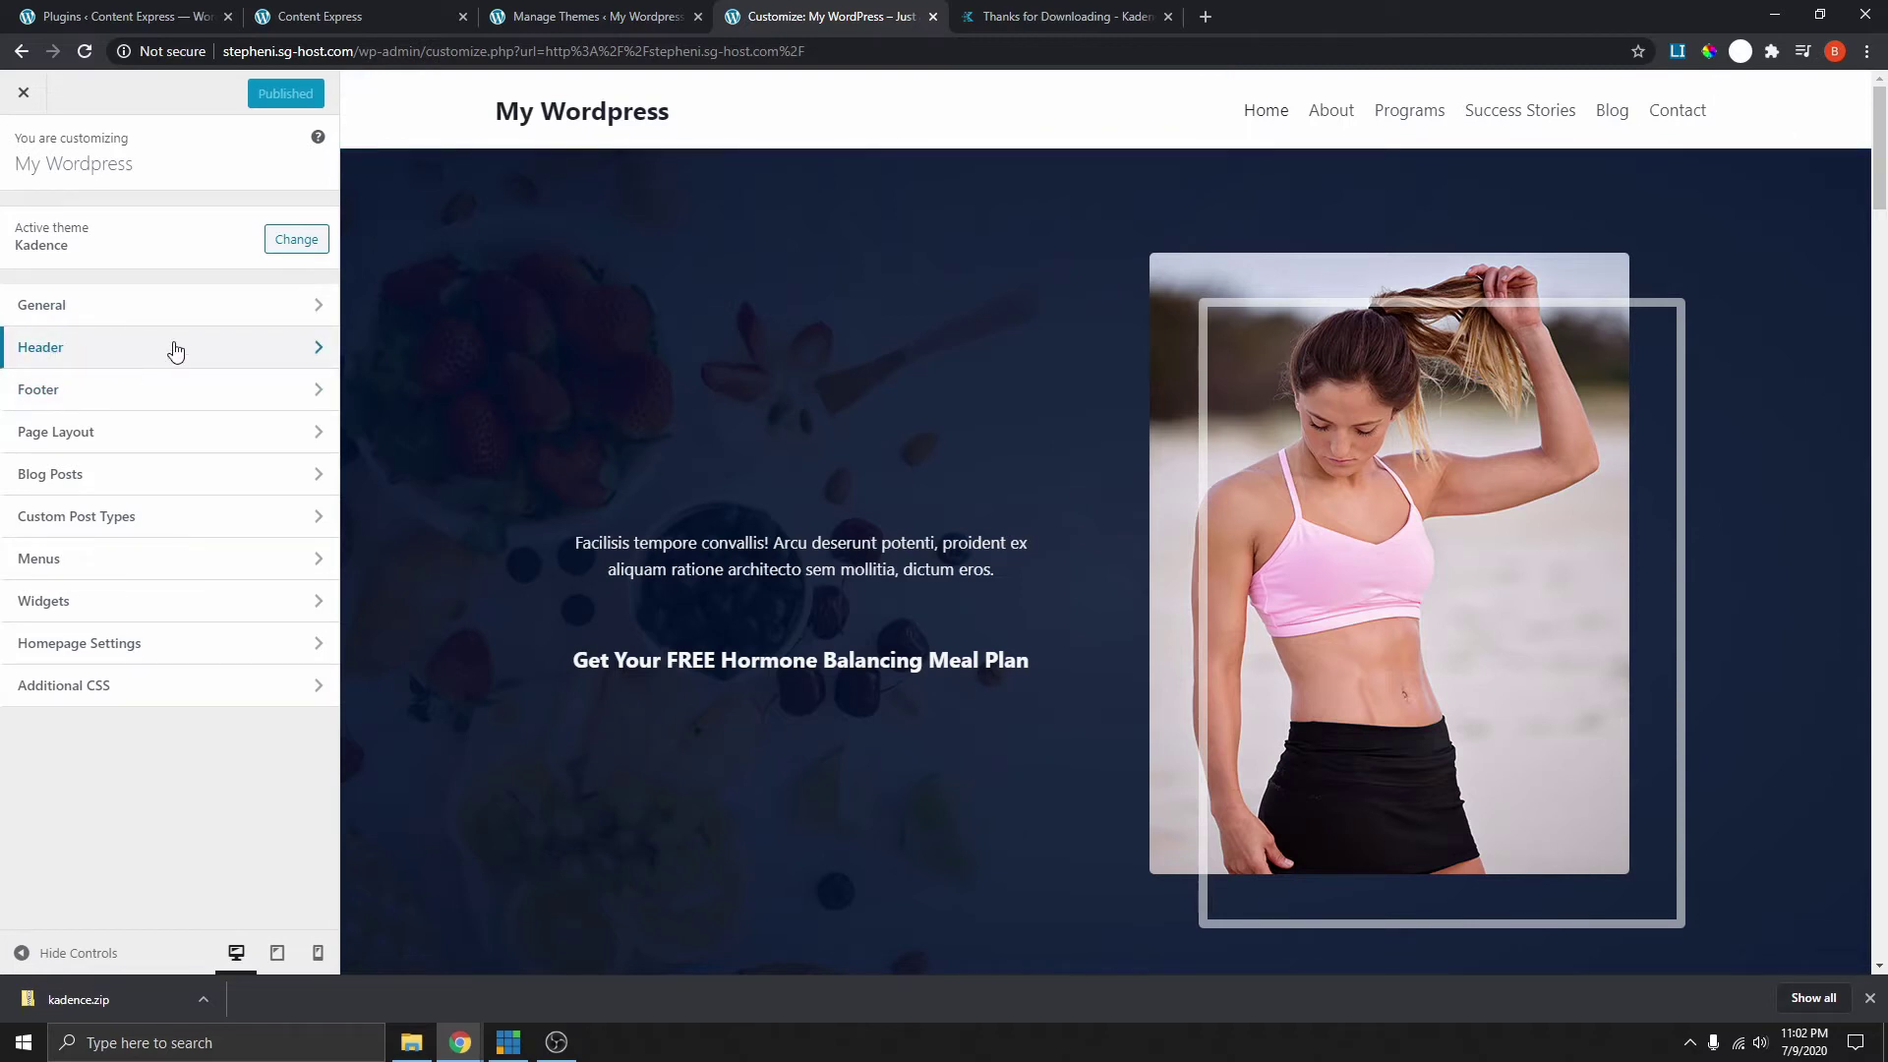
left_click(79, 352)
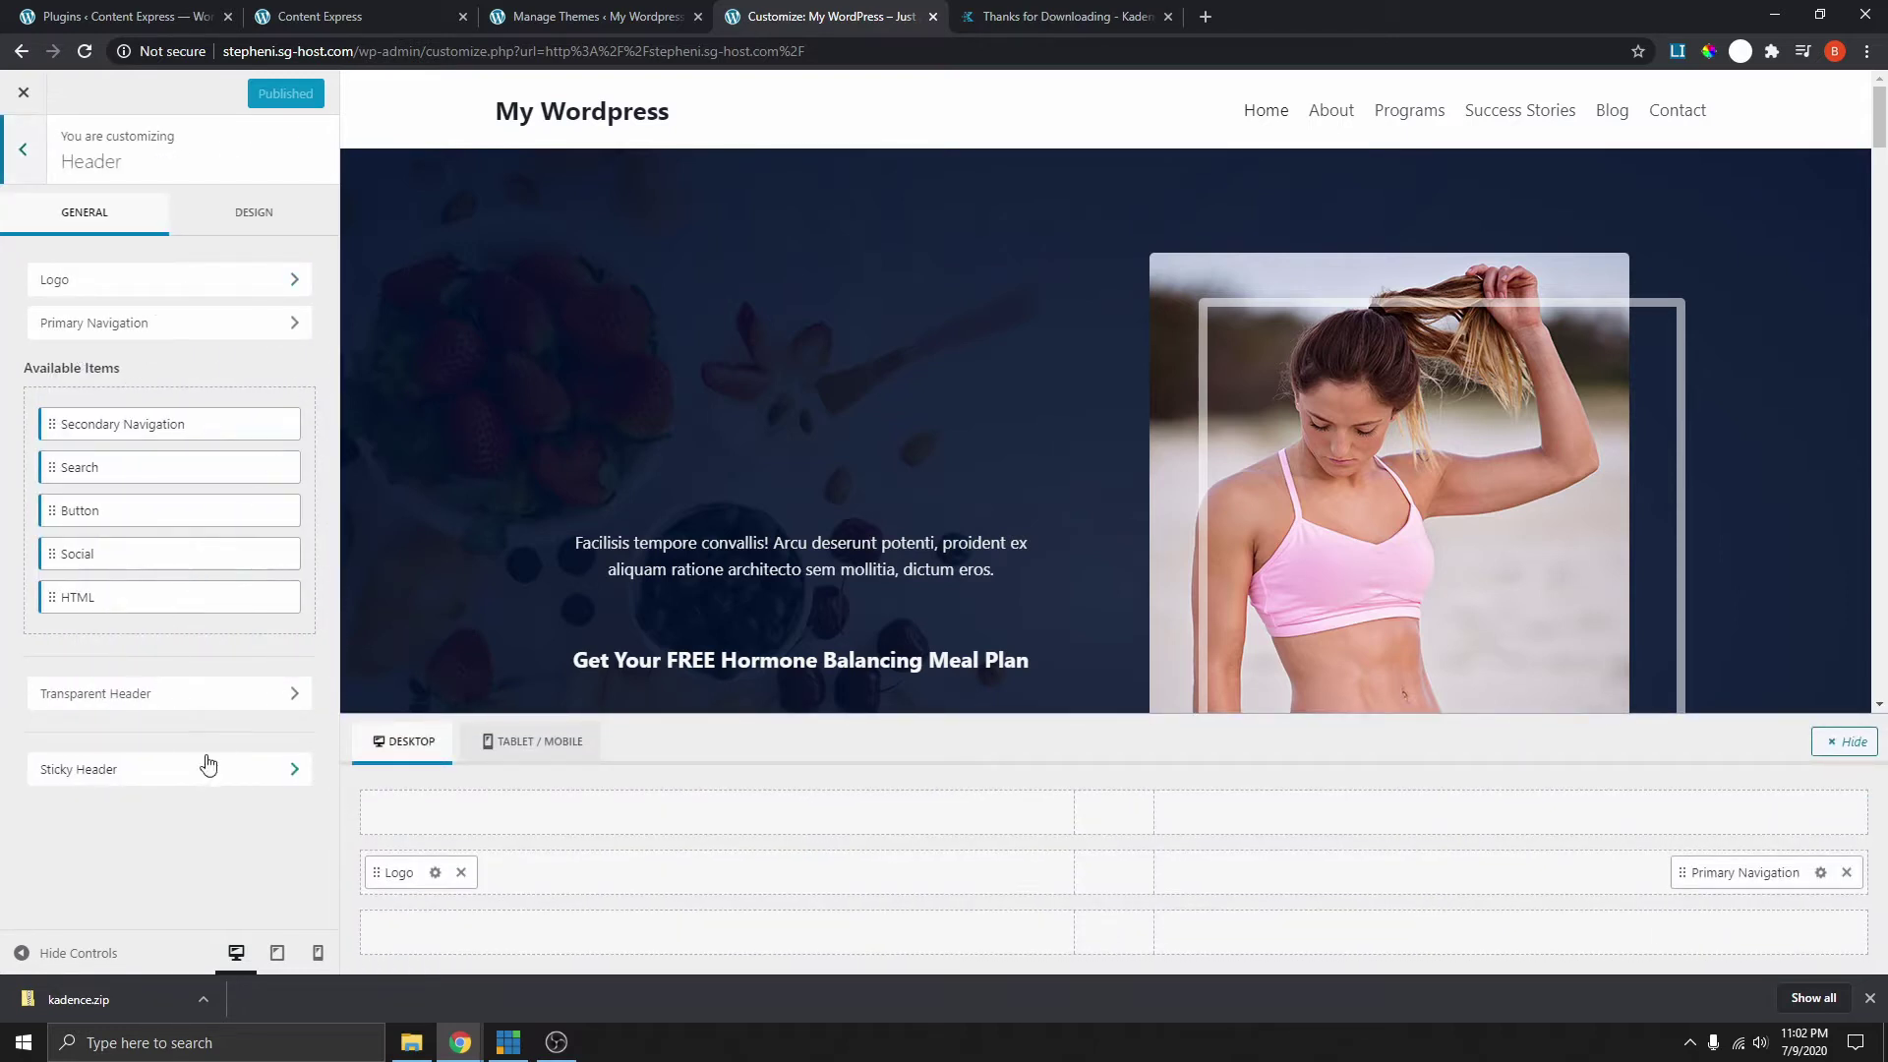
left_click(176, 704)
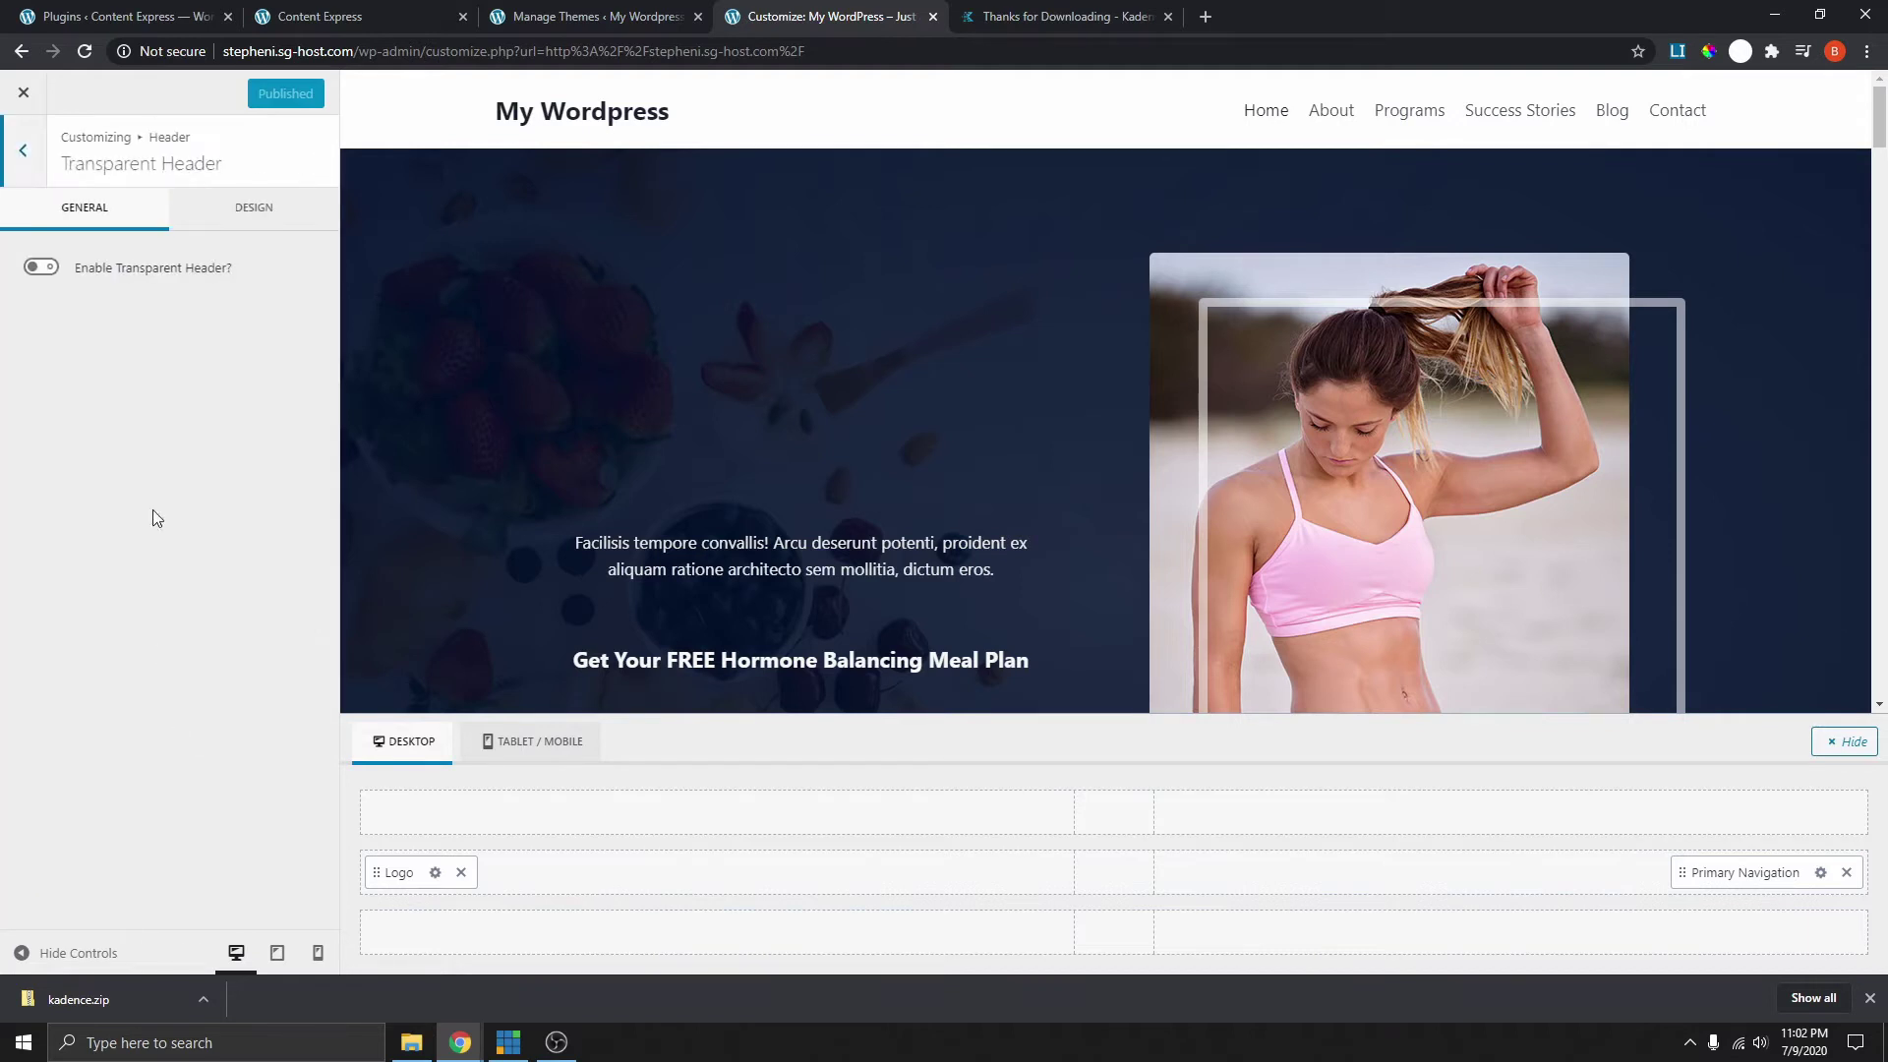
left_click(43, 268)
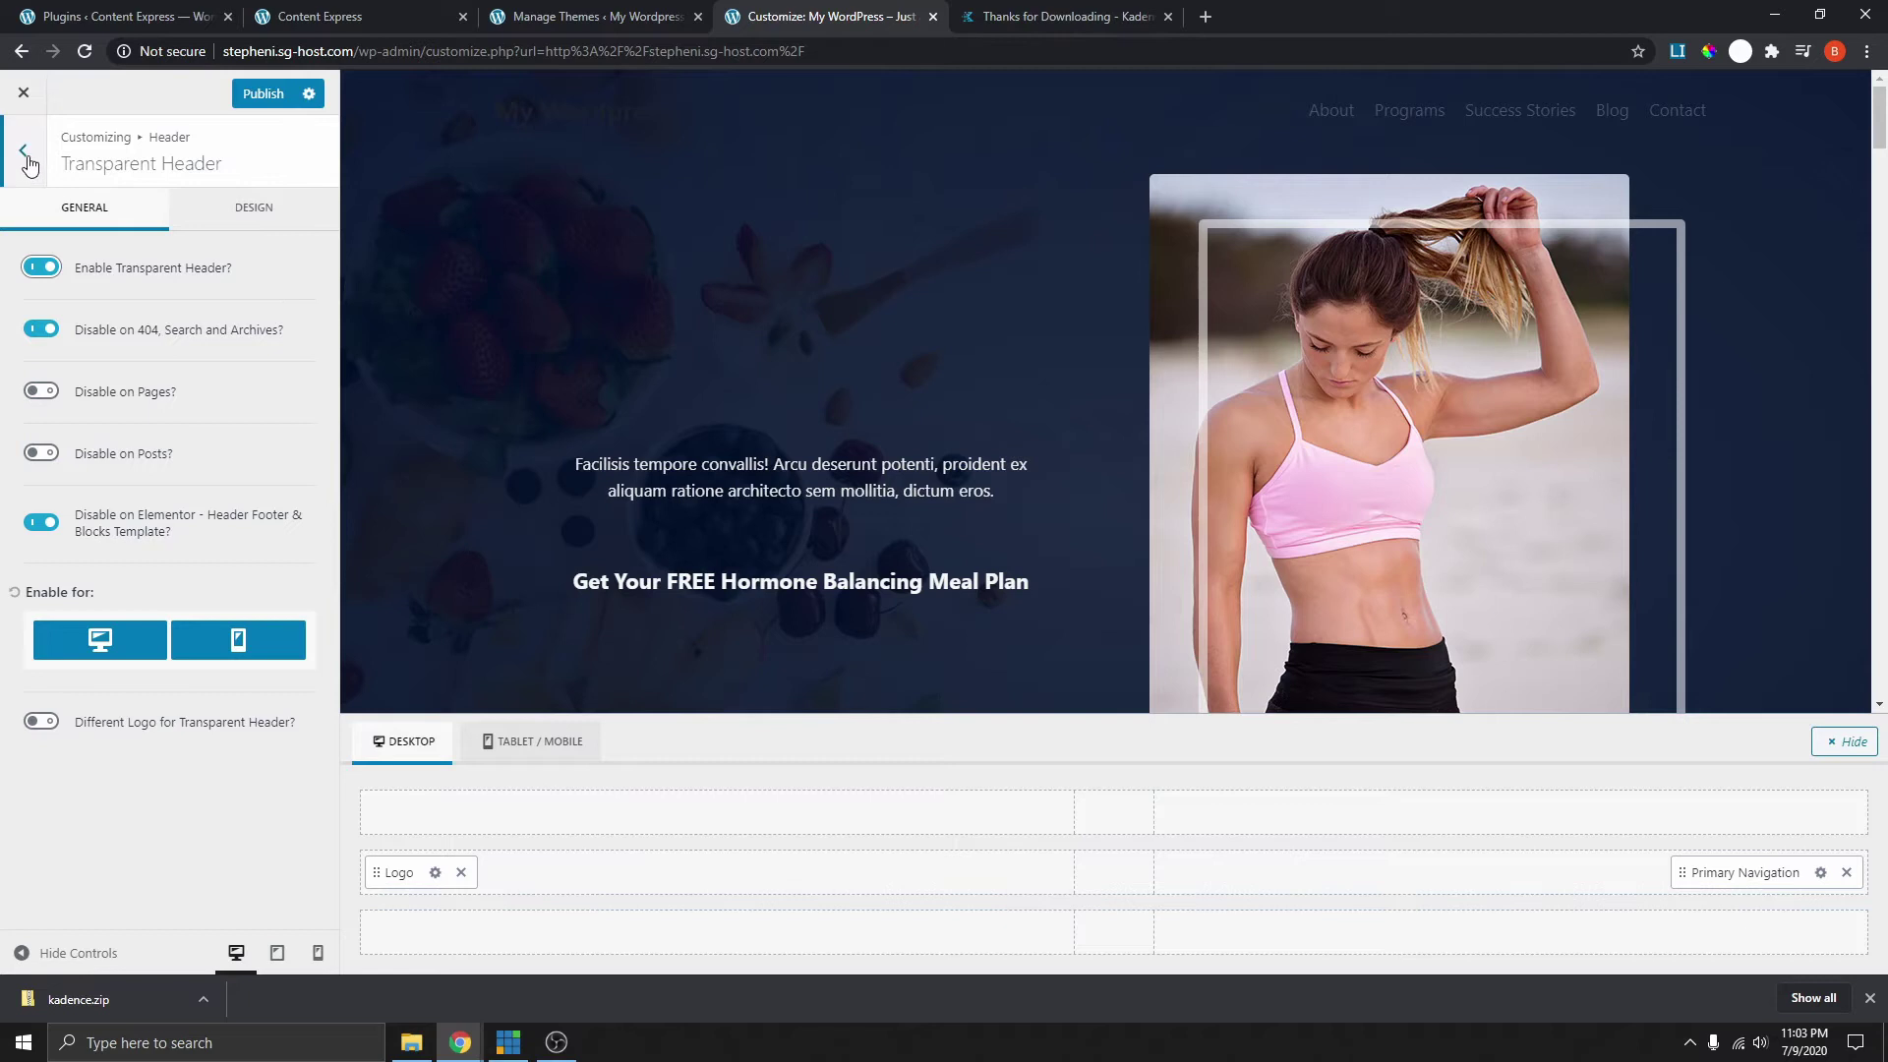
left_click(24, 150)
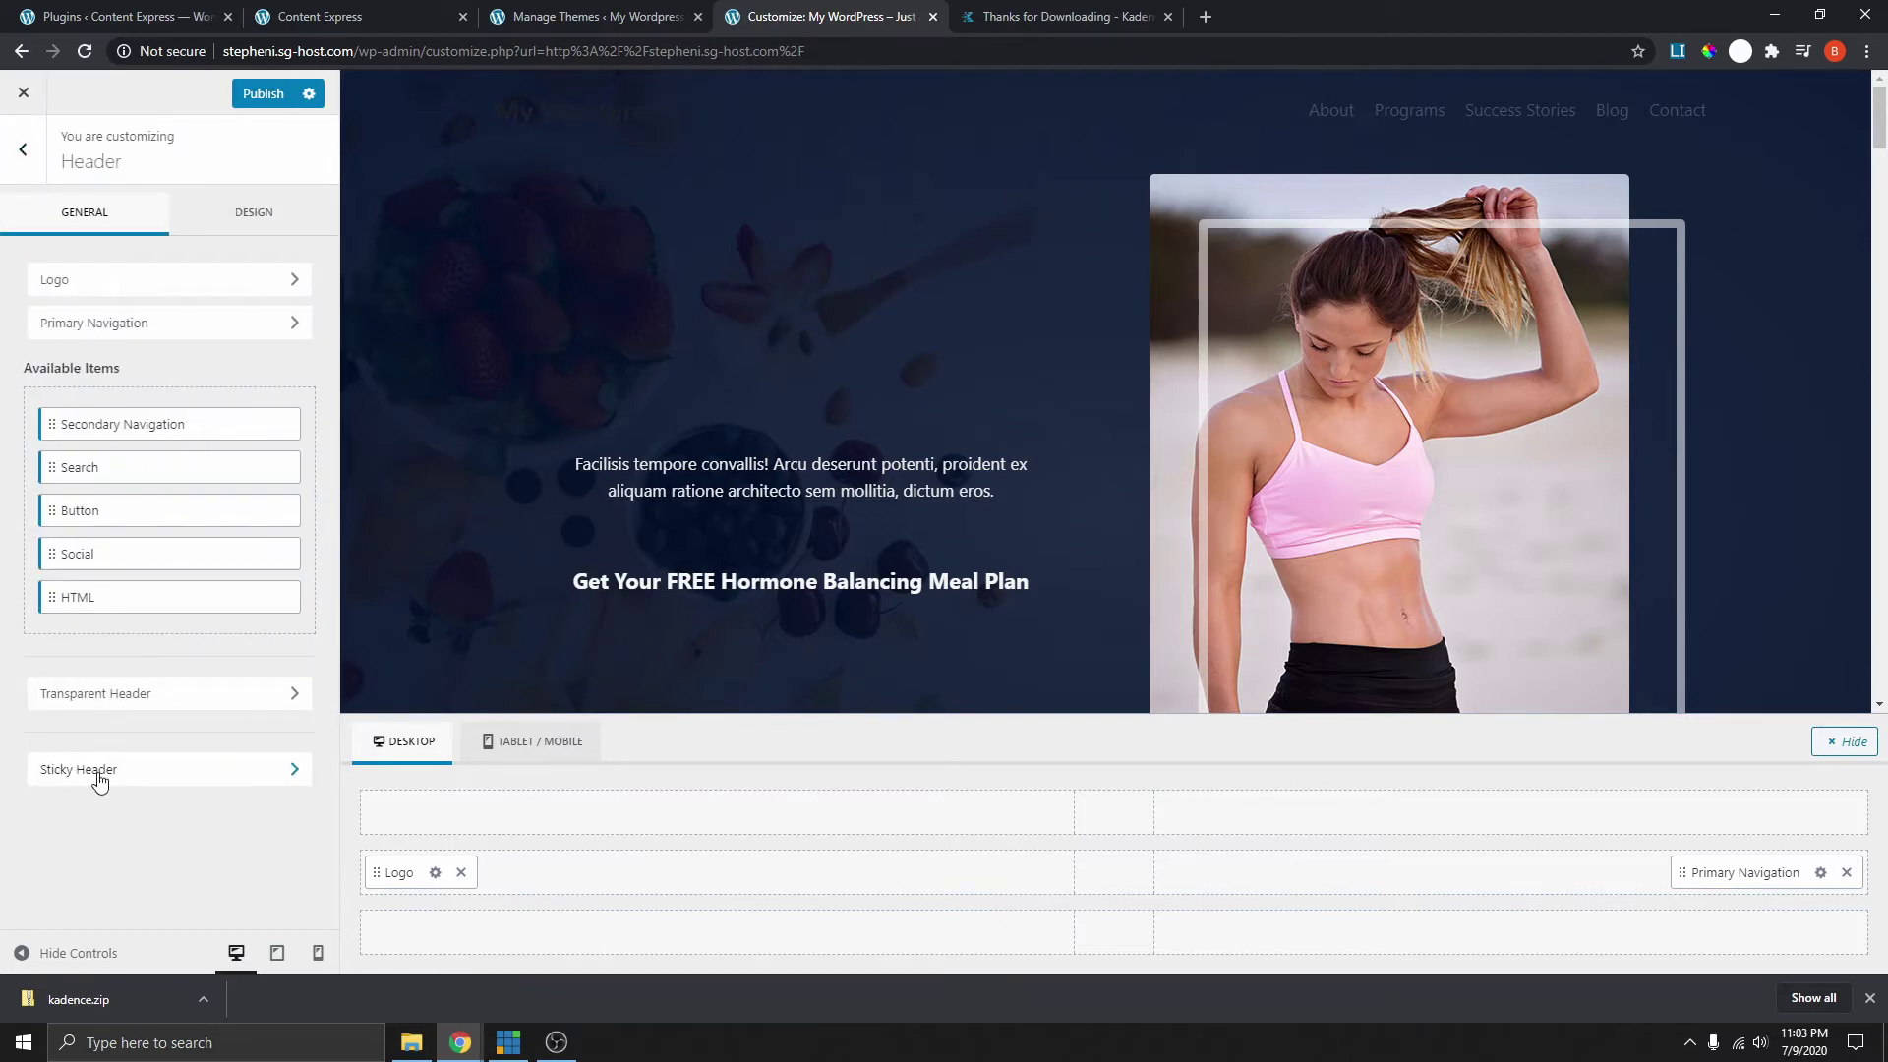
- Set Sticky Header to 'Yes - Whole Header' for desktop and mobile, and publish
left_click(120, 776)
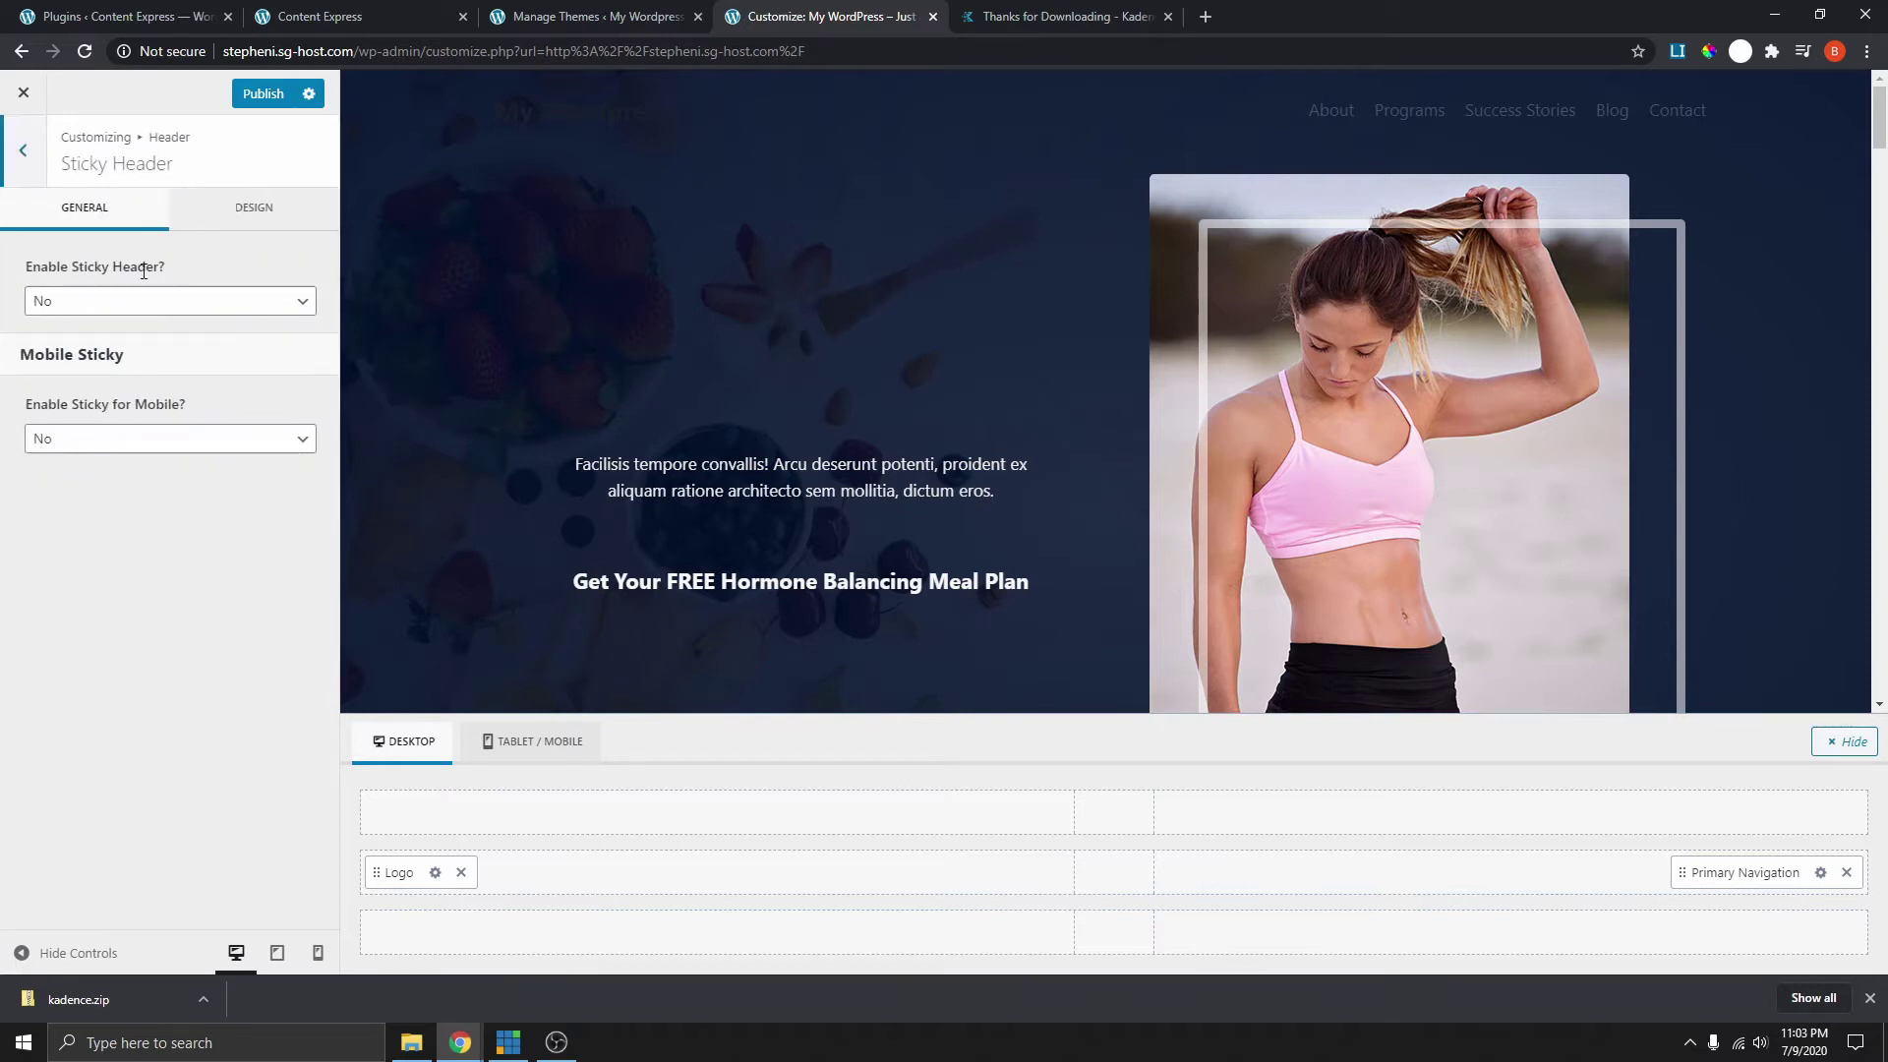
left_click(103, 301)
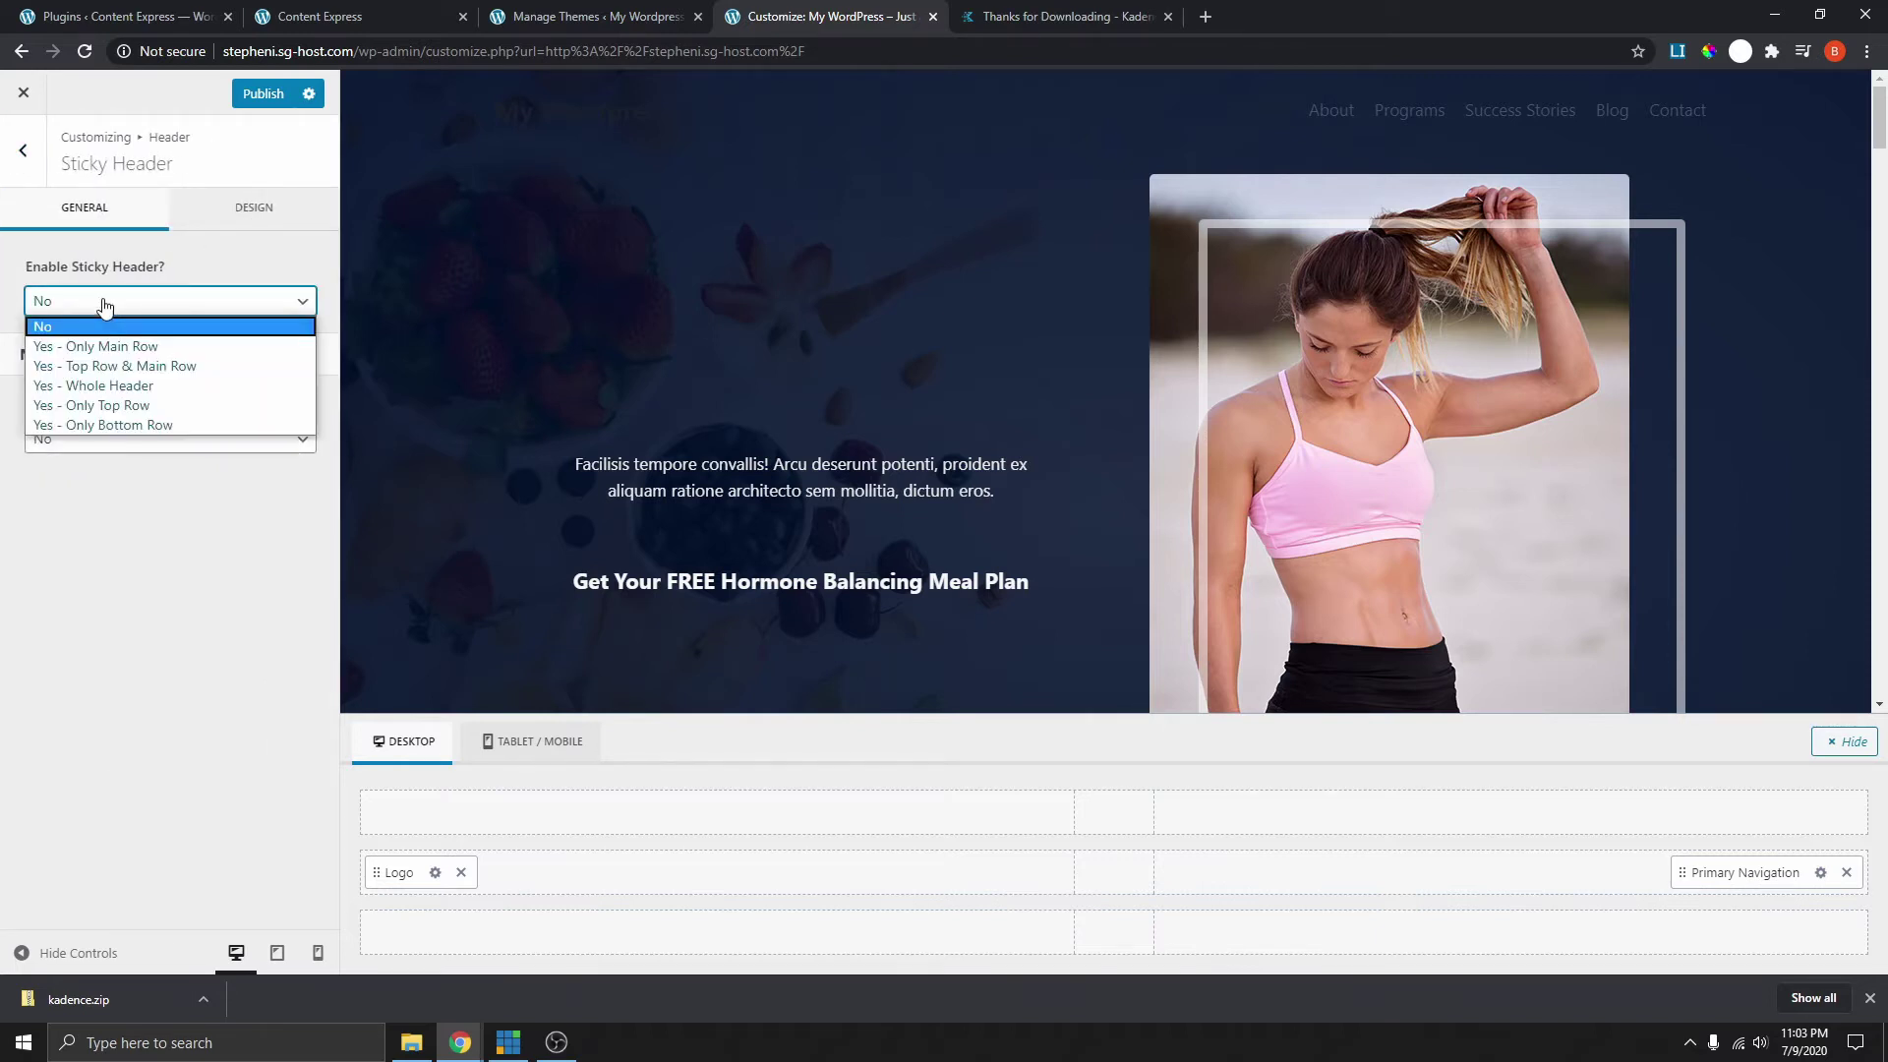
left_click(150, 385)
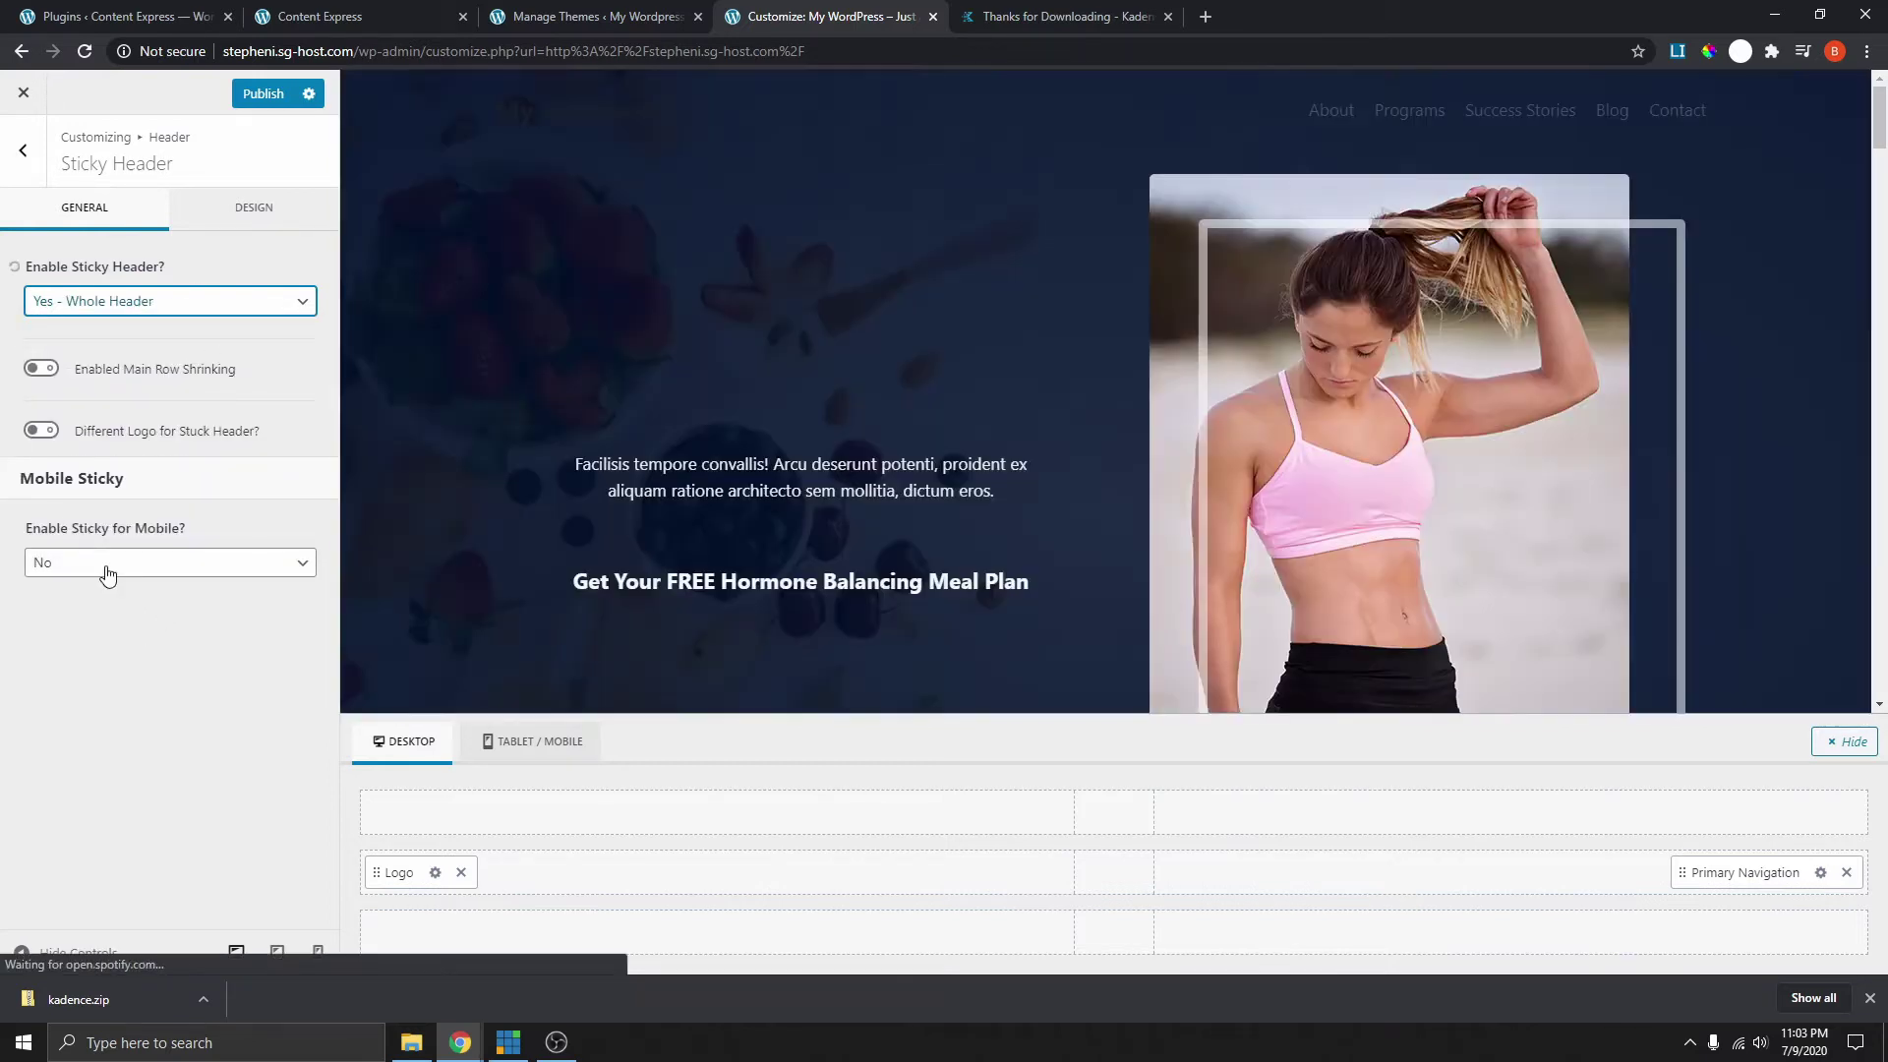
left_click(115, 571)
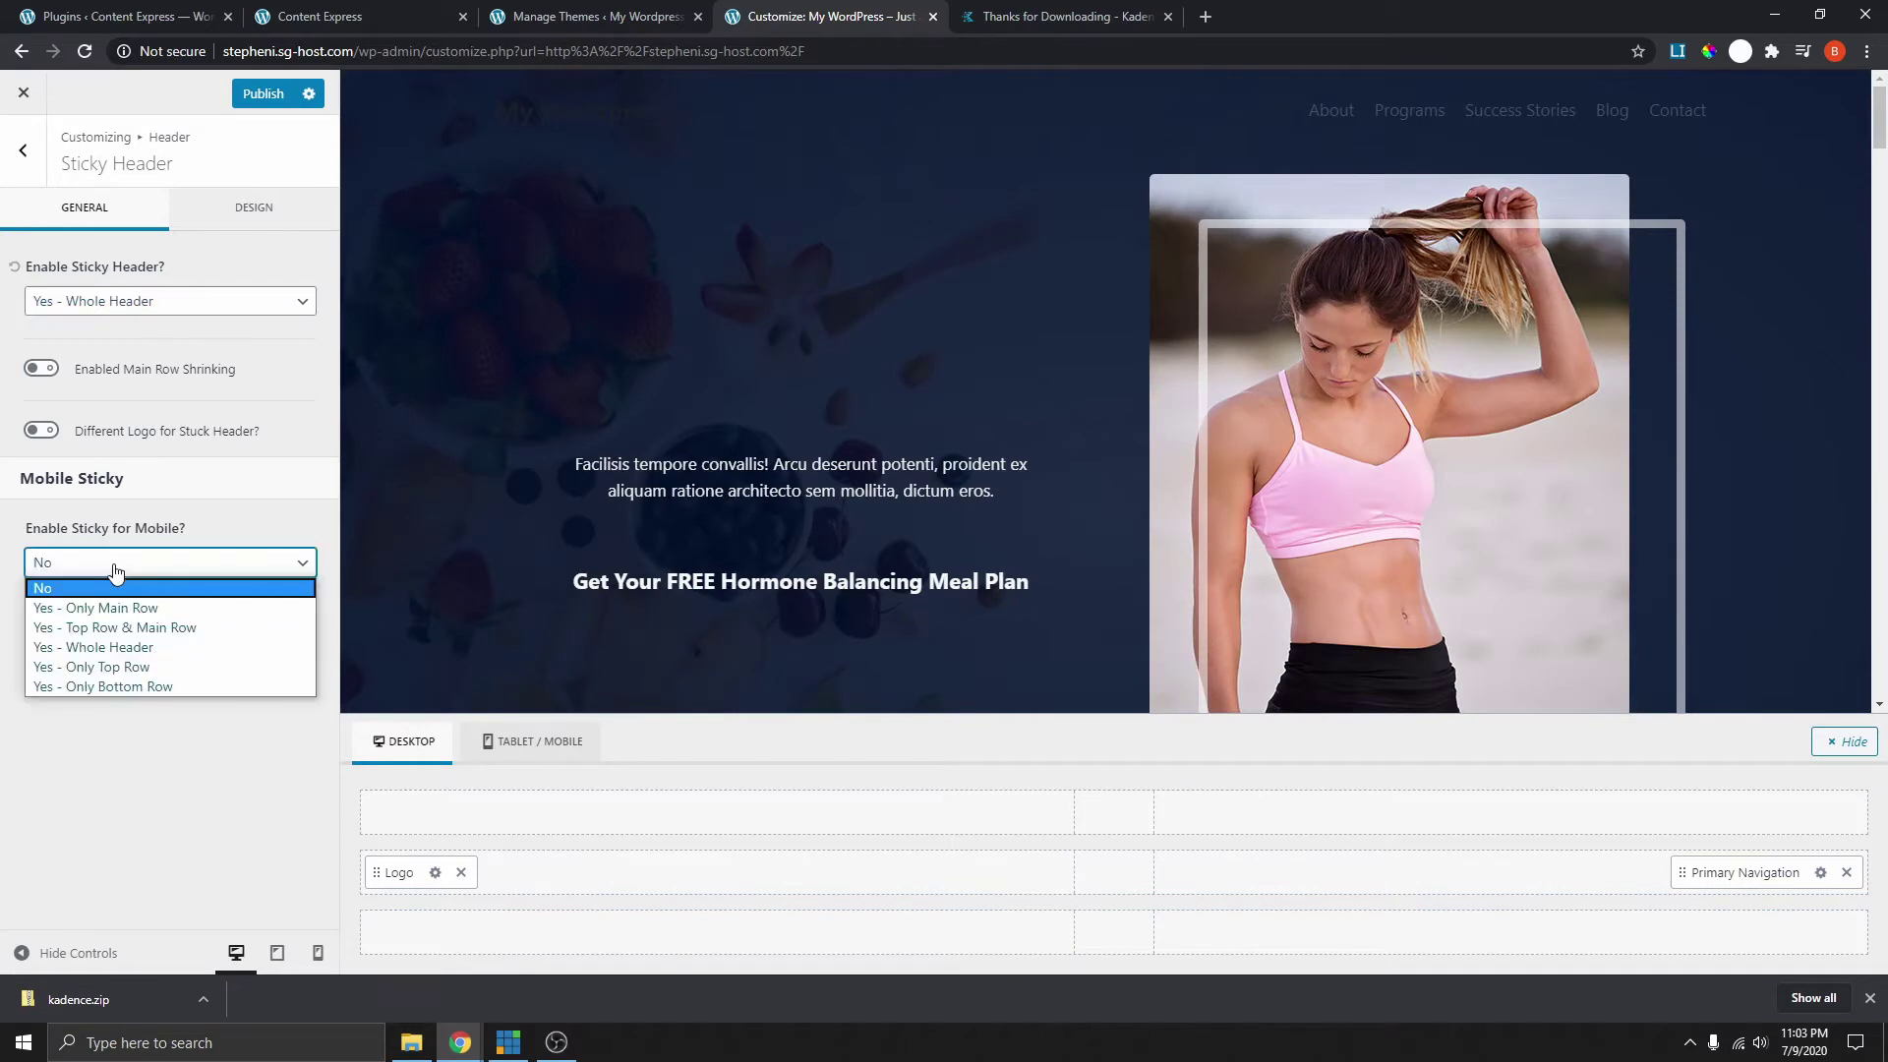
left_click(123, 649)
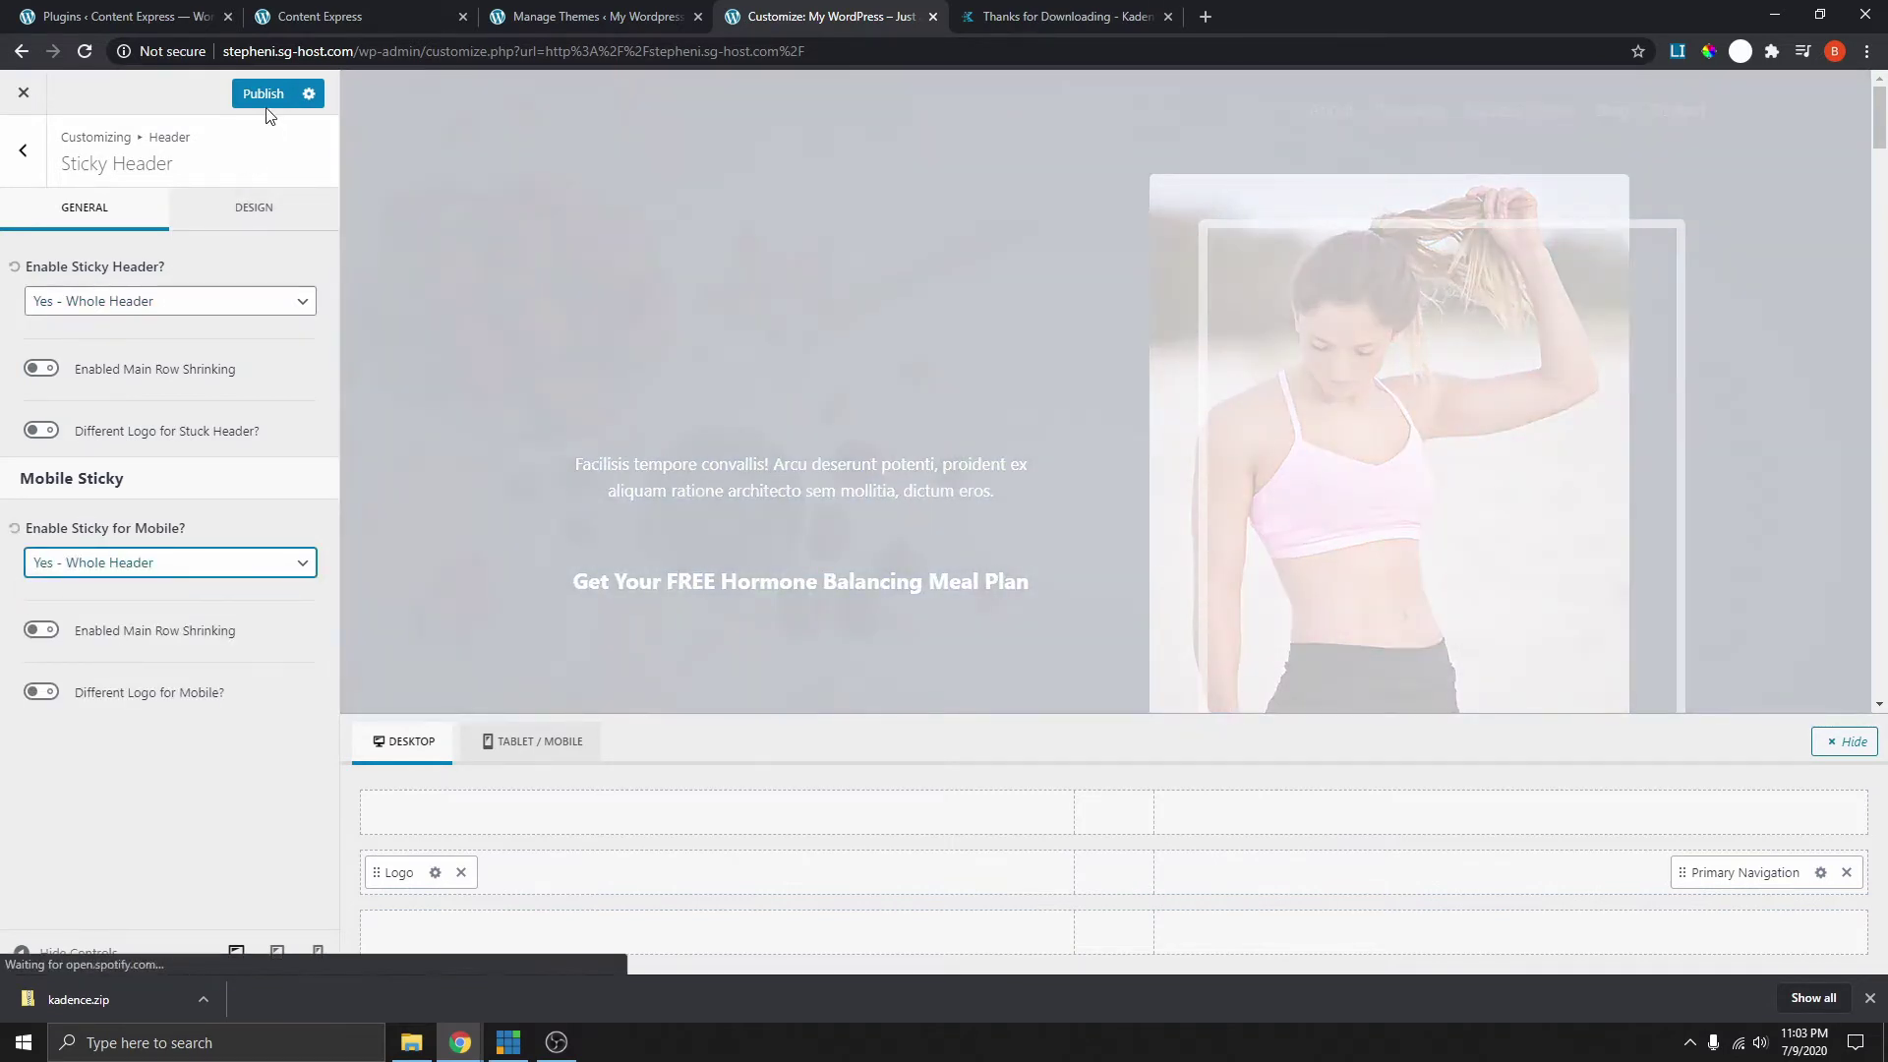
left_click(262, 93)
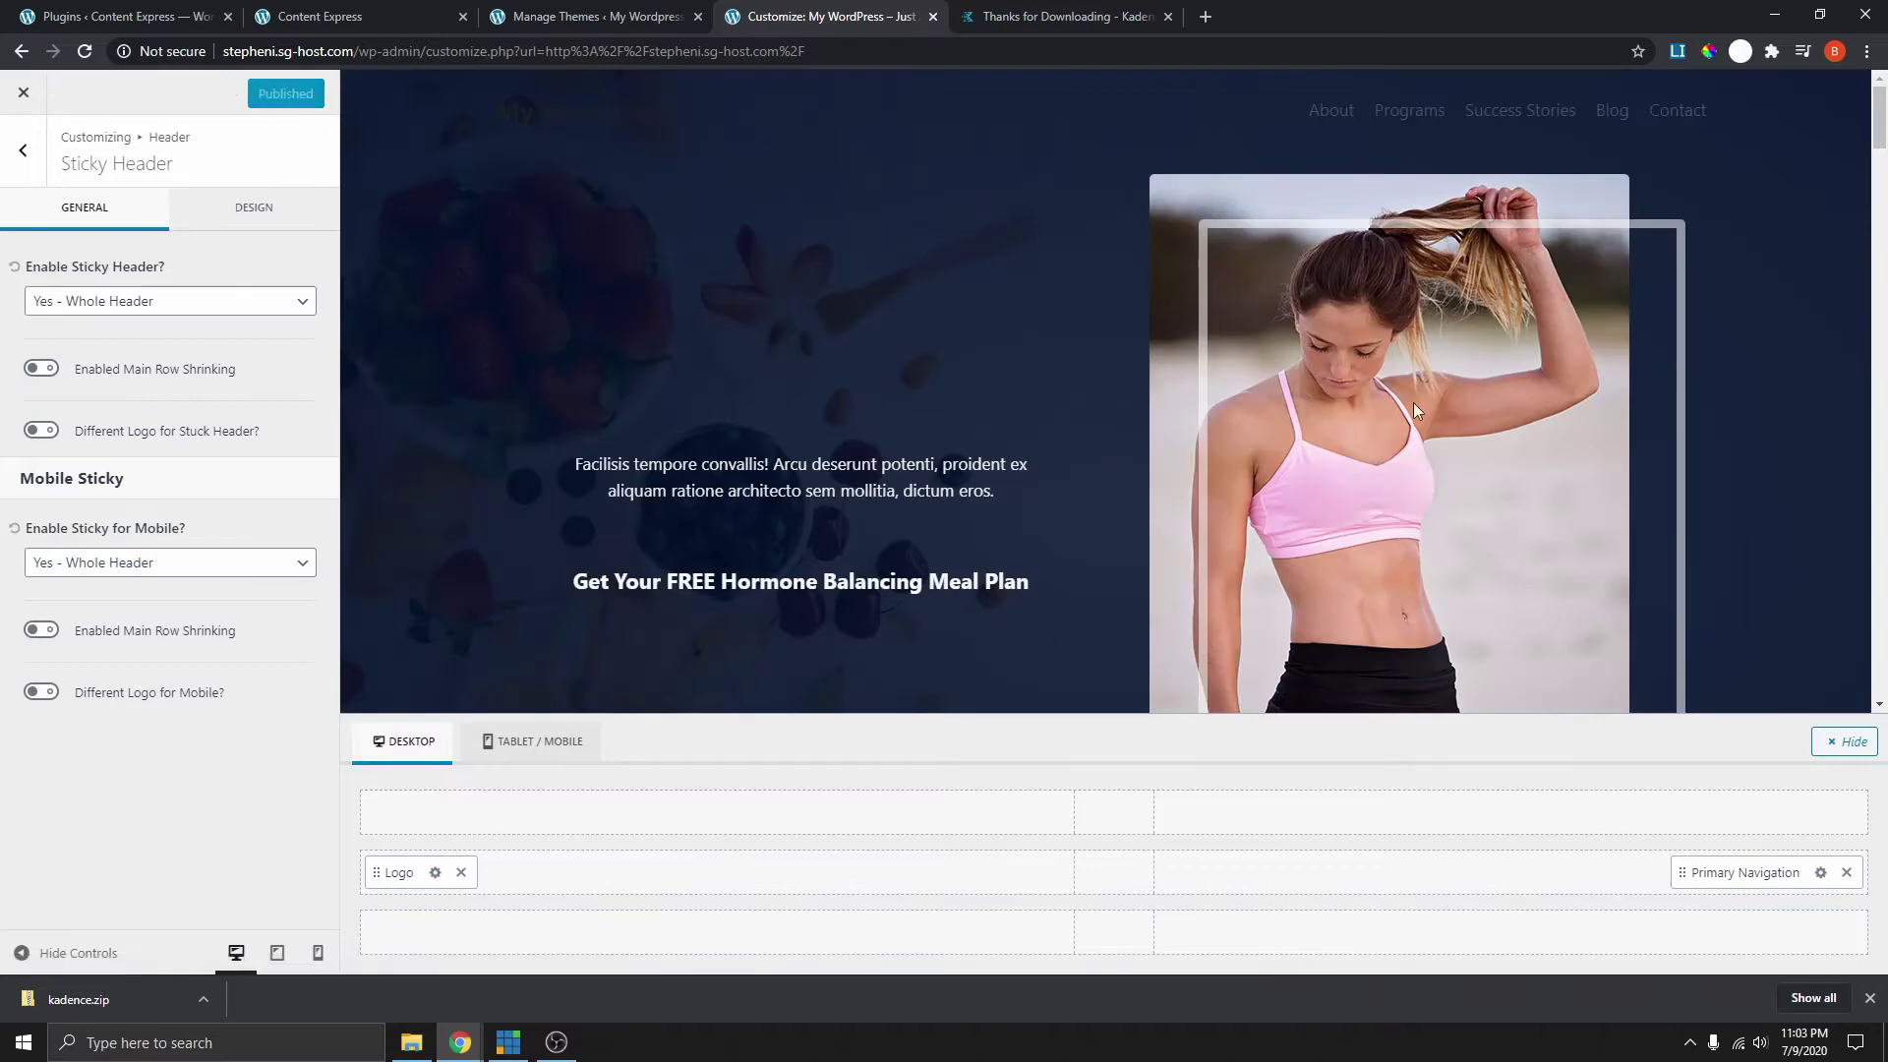
scroll(1071, 286, "down", 3)
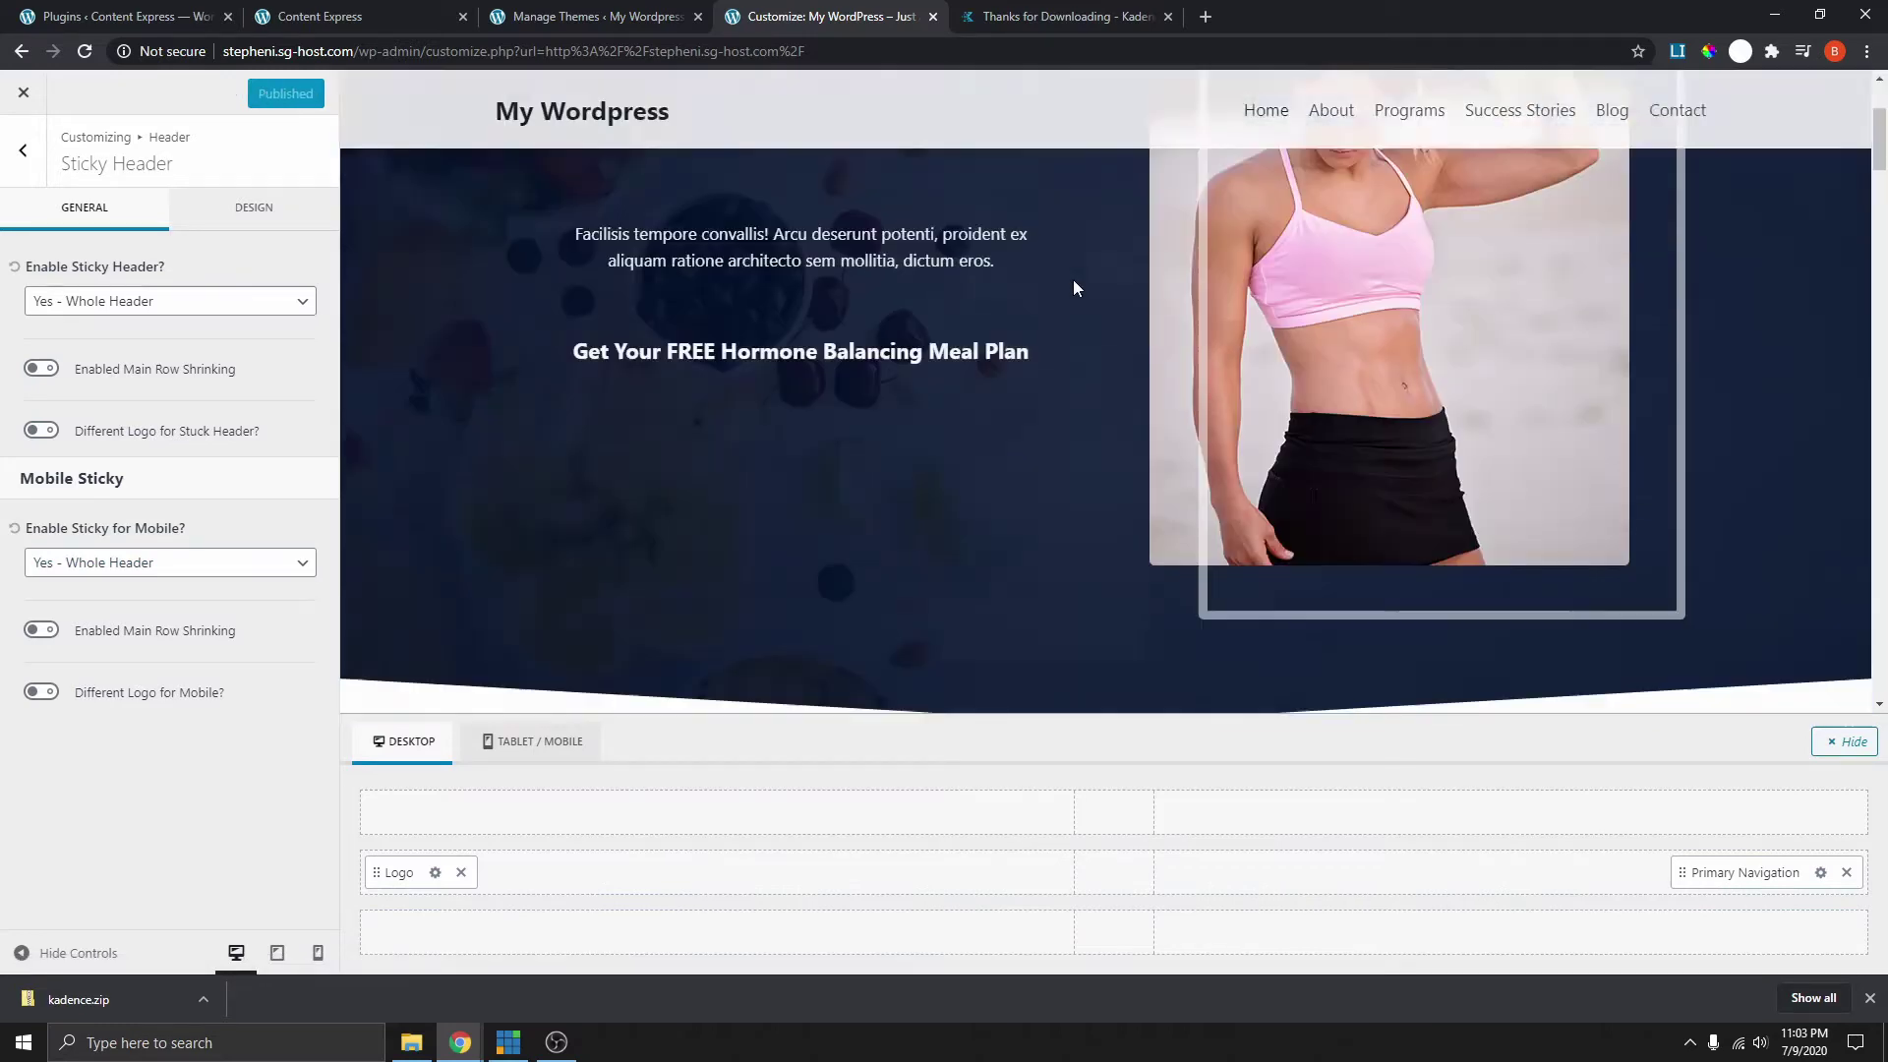
scroll(1094, 344, "up", 3)
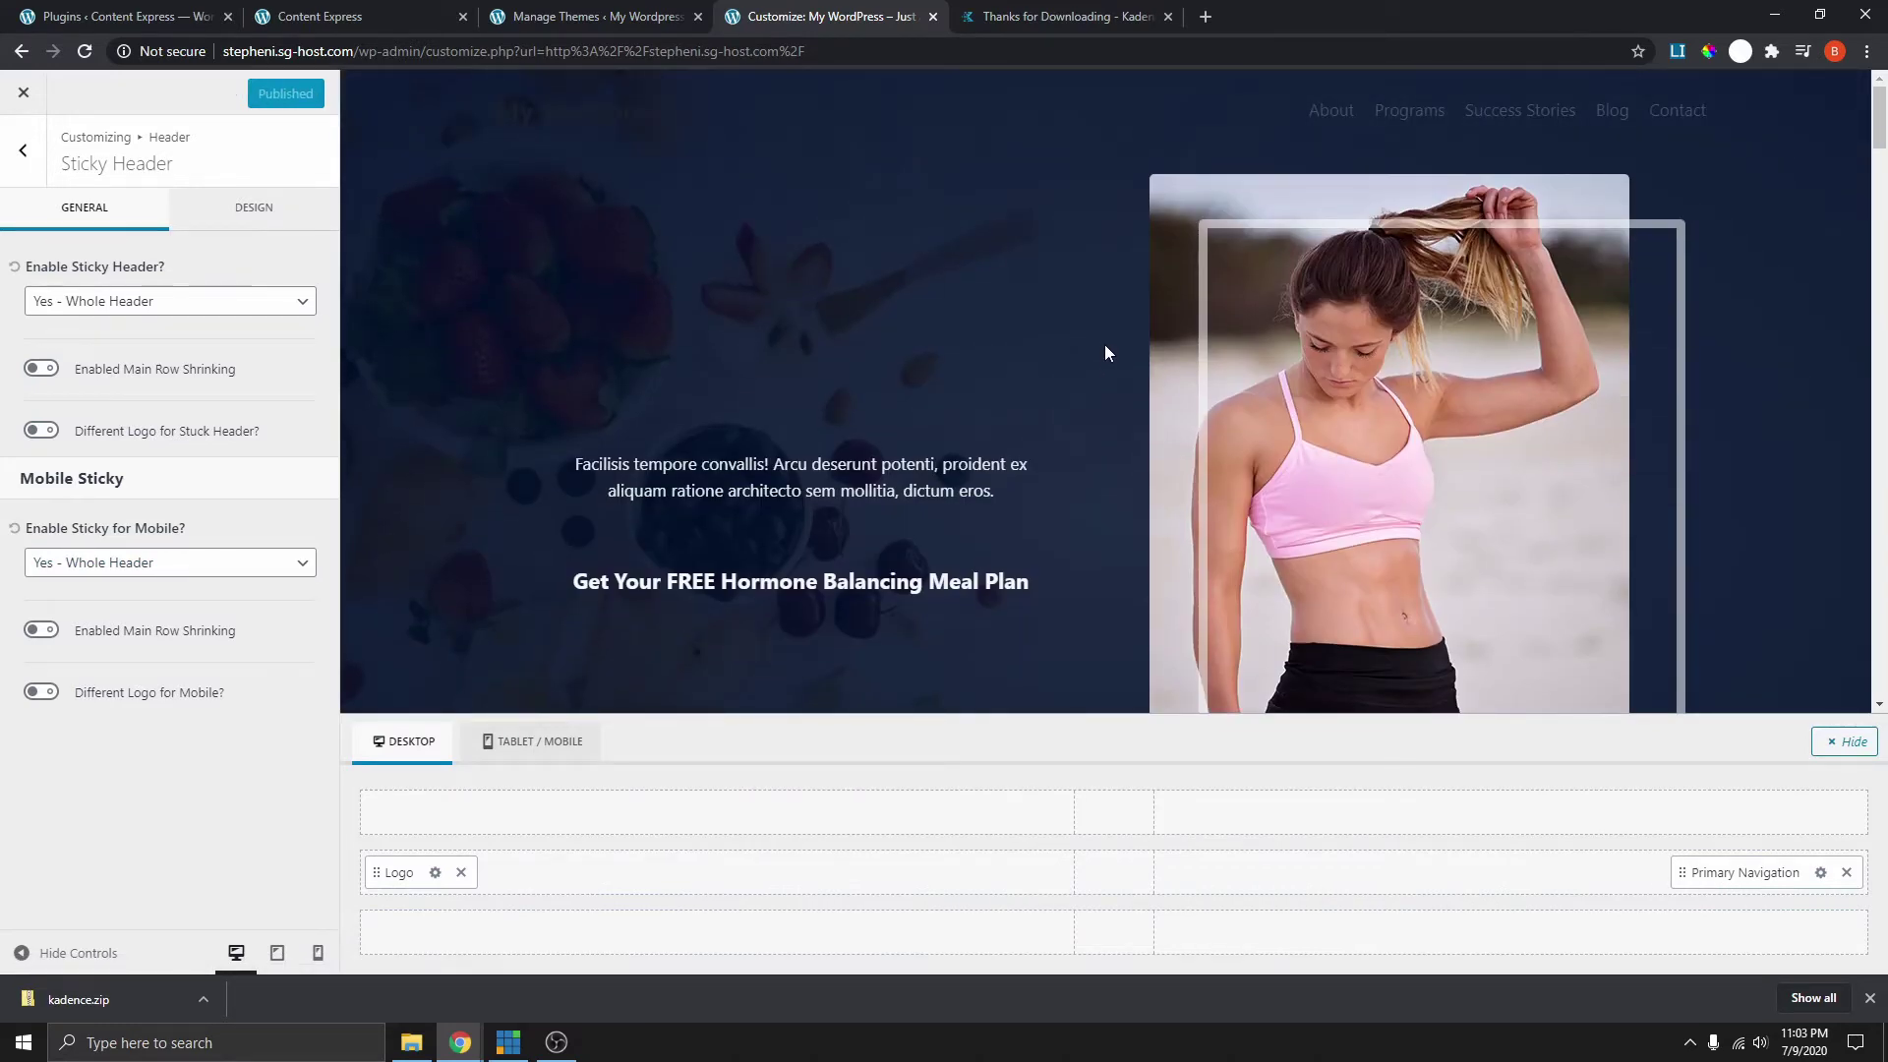
scroll(1105, 344, "down", 5)
scroll(986, 340, "up", 5)
scroll(986, 413, "down", 4)
scroll(988, 447, "up", 4)
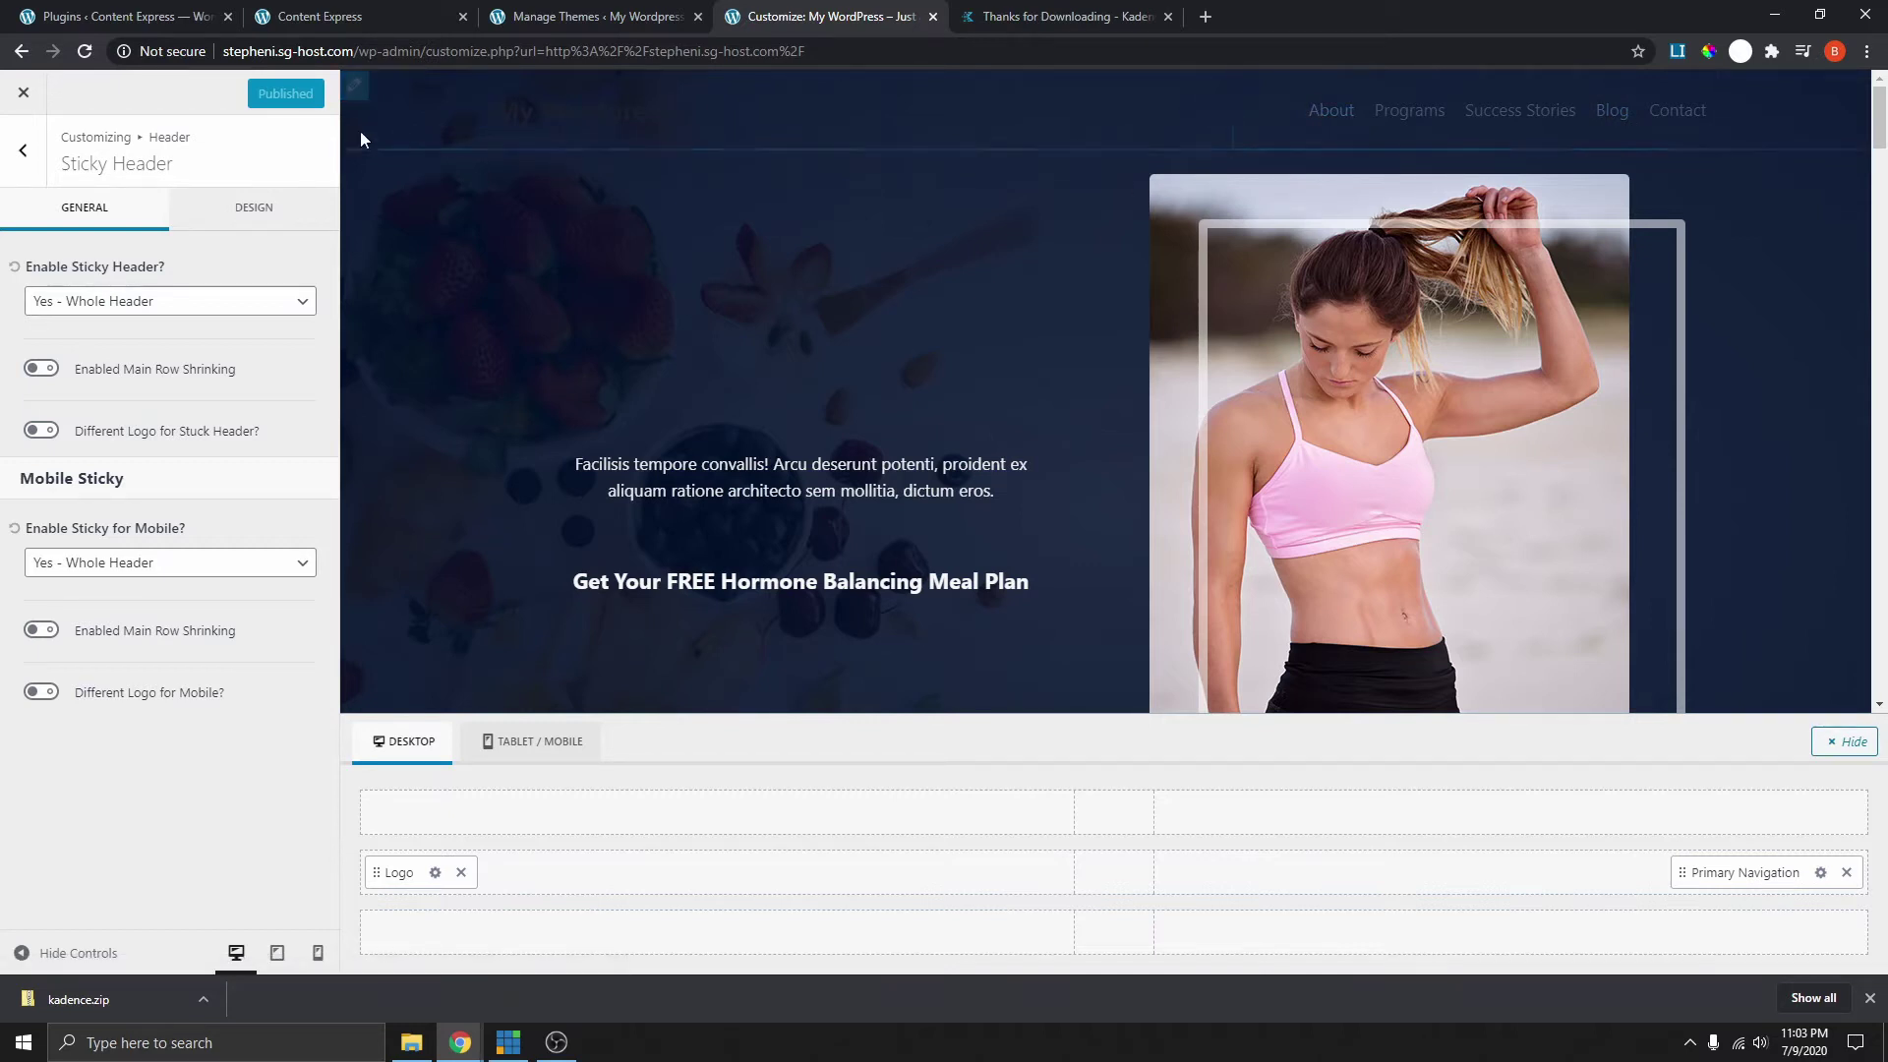
key("Escape")
key("Escape")
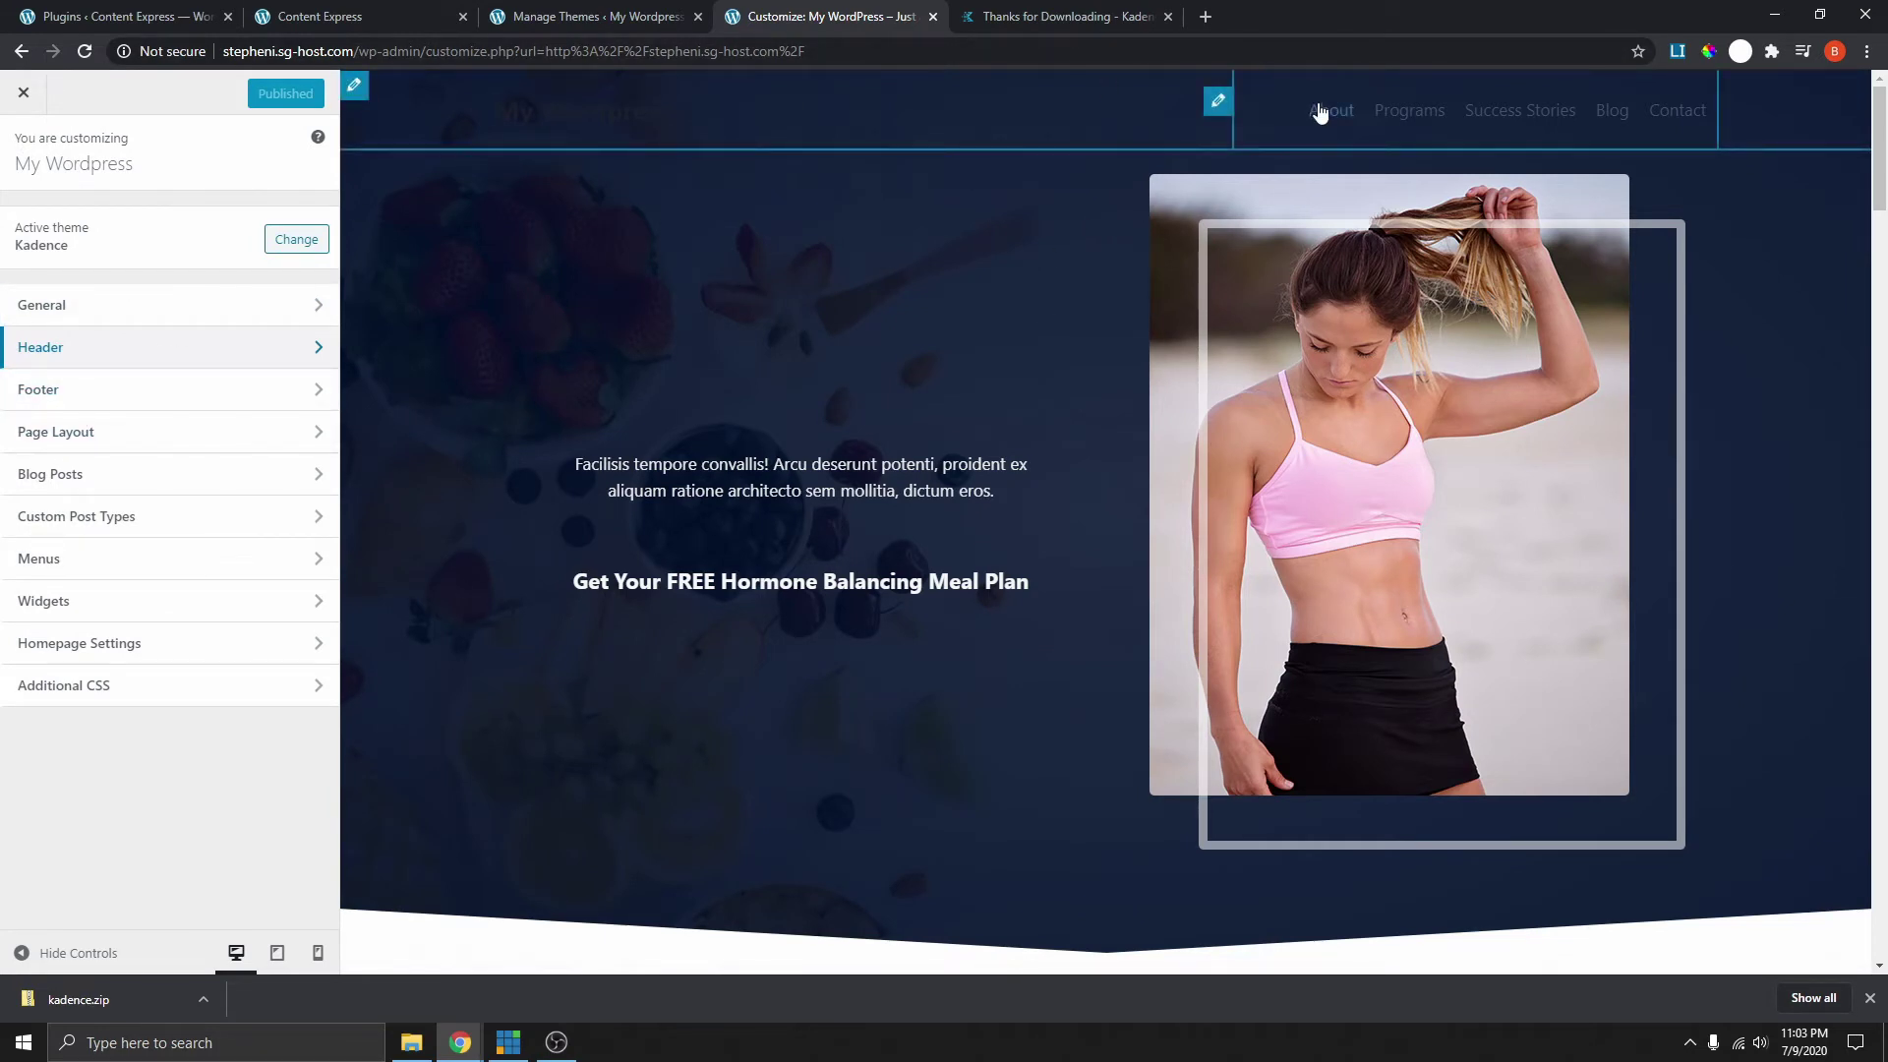
- Check which menu the Primary Navigation uses
left_click(1217, 103)
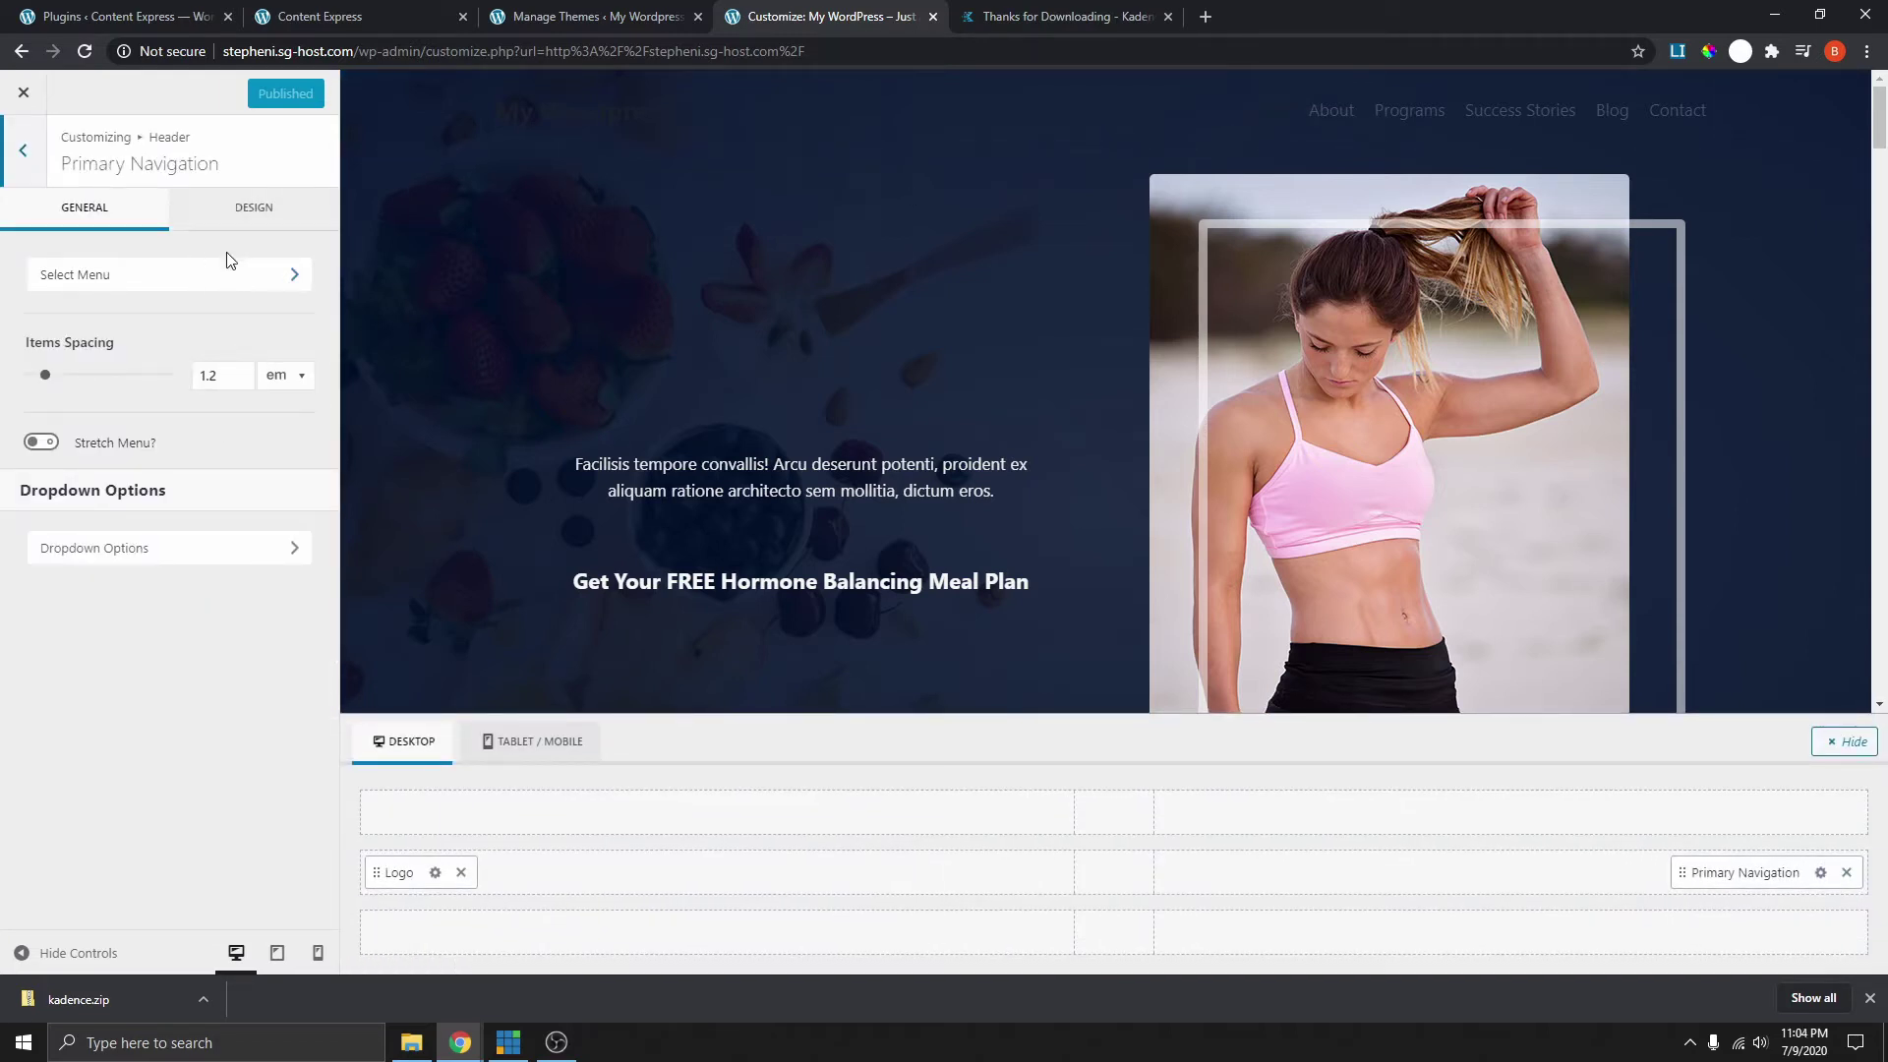
left_click(190, 290)
left_click(22, 150)
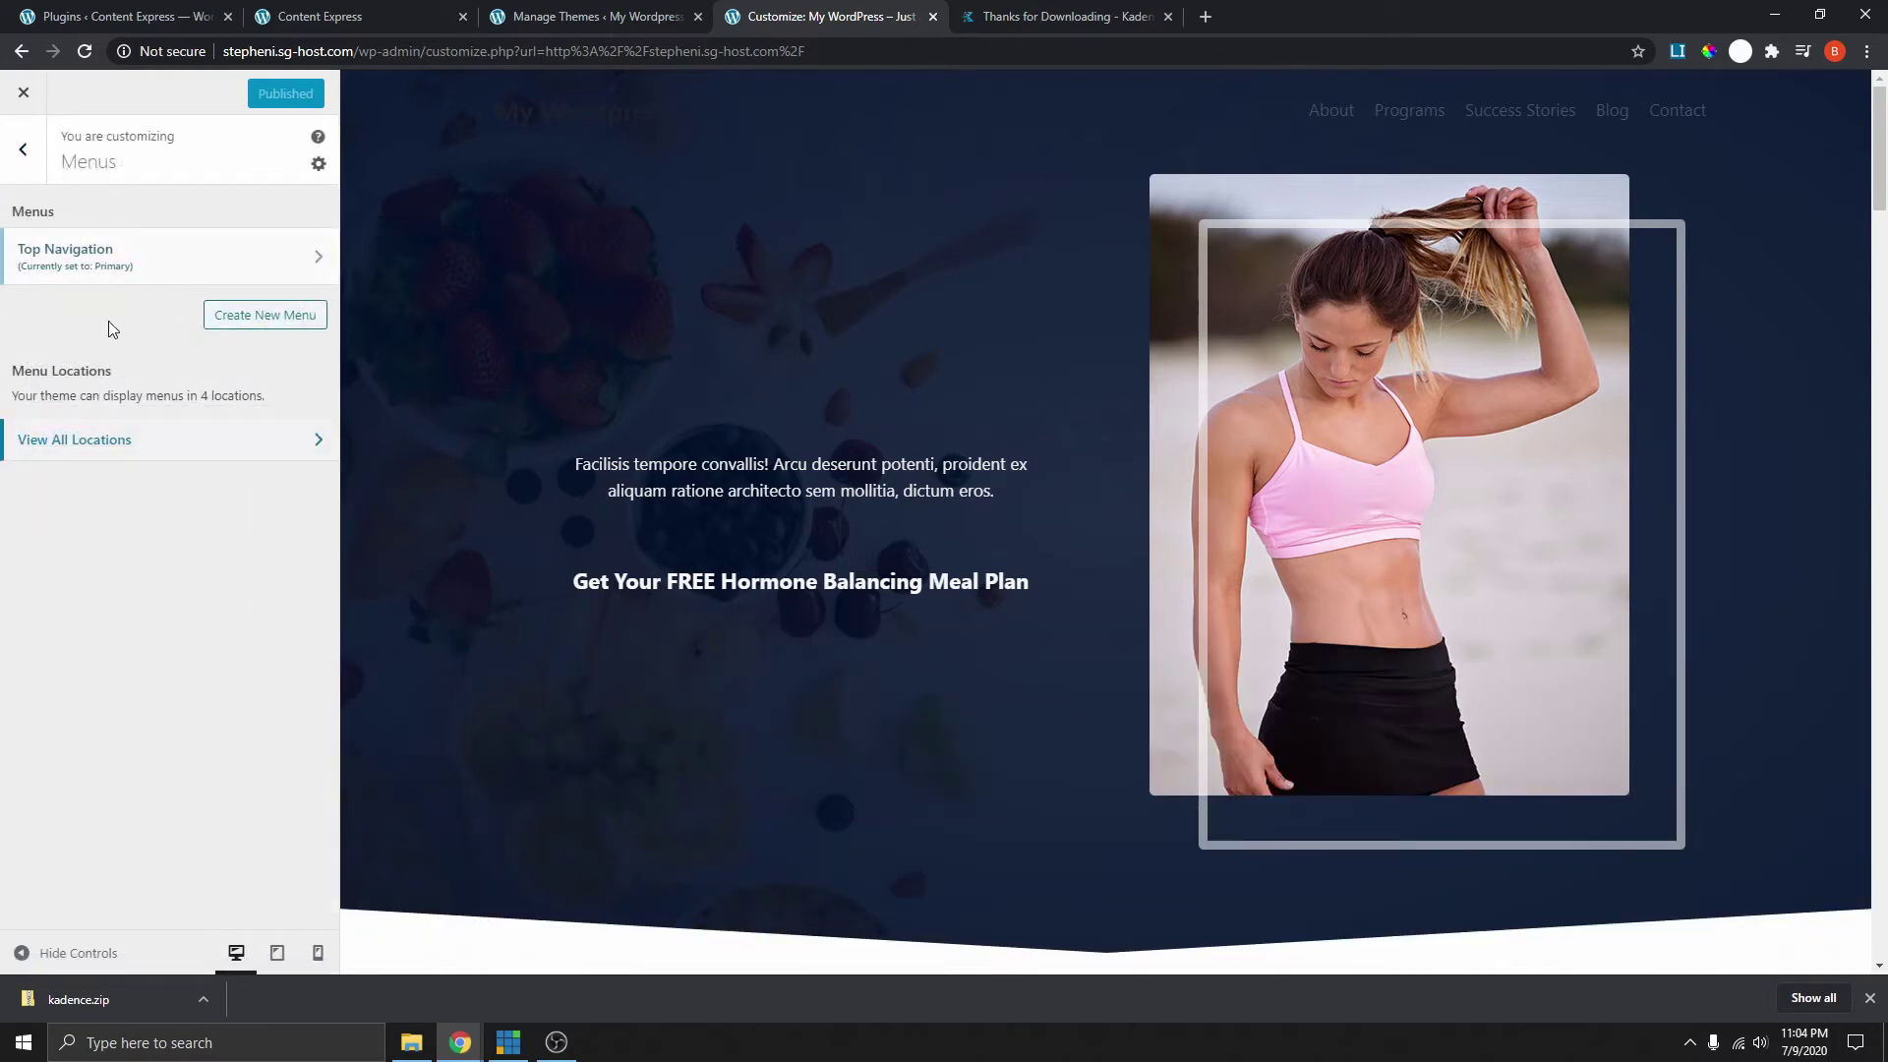
left_click(1217, 102)
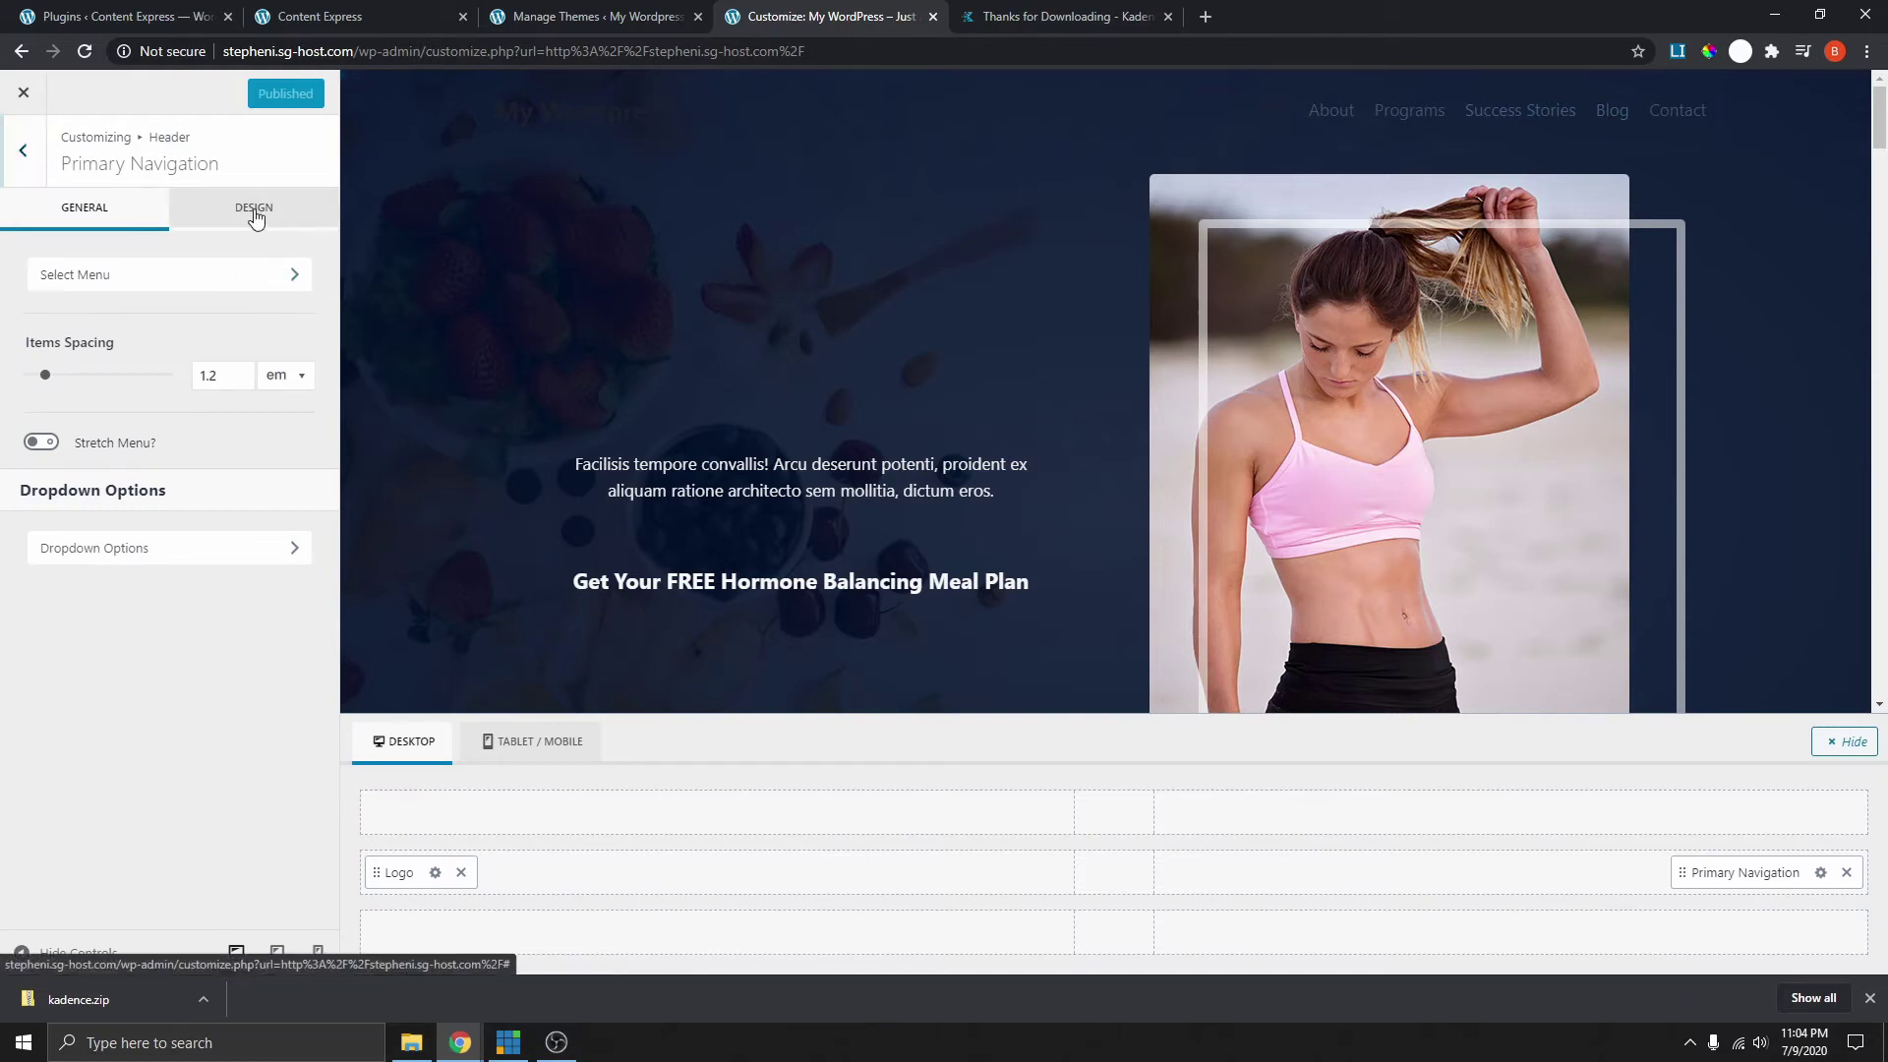
- Try the Full Height and Underline navigation styles, then return to Standard
left_click(254, 210)
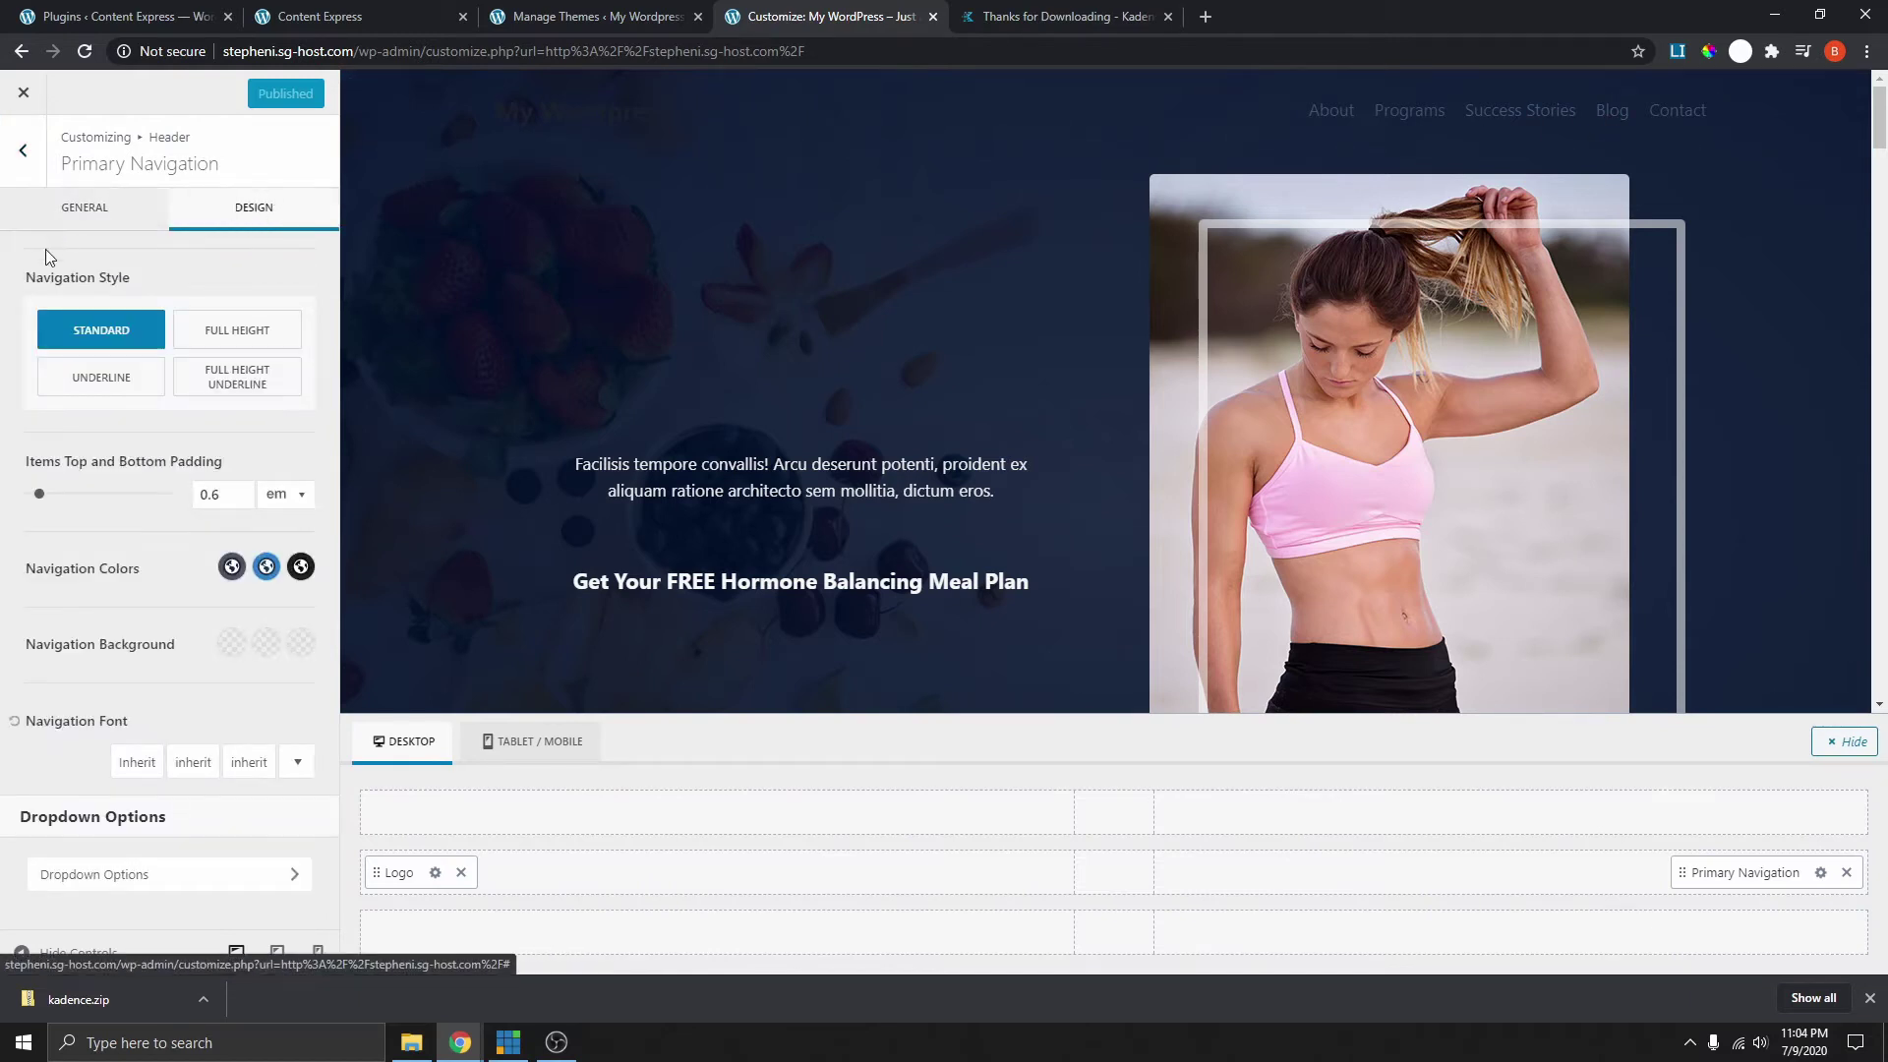
left_click(246, 335)
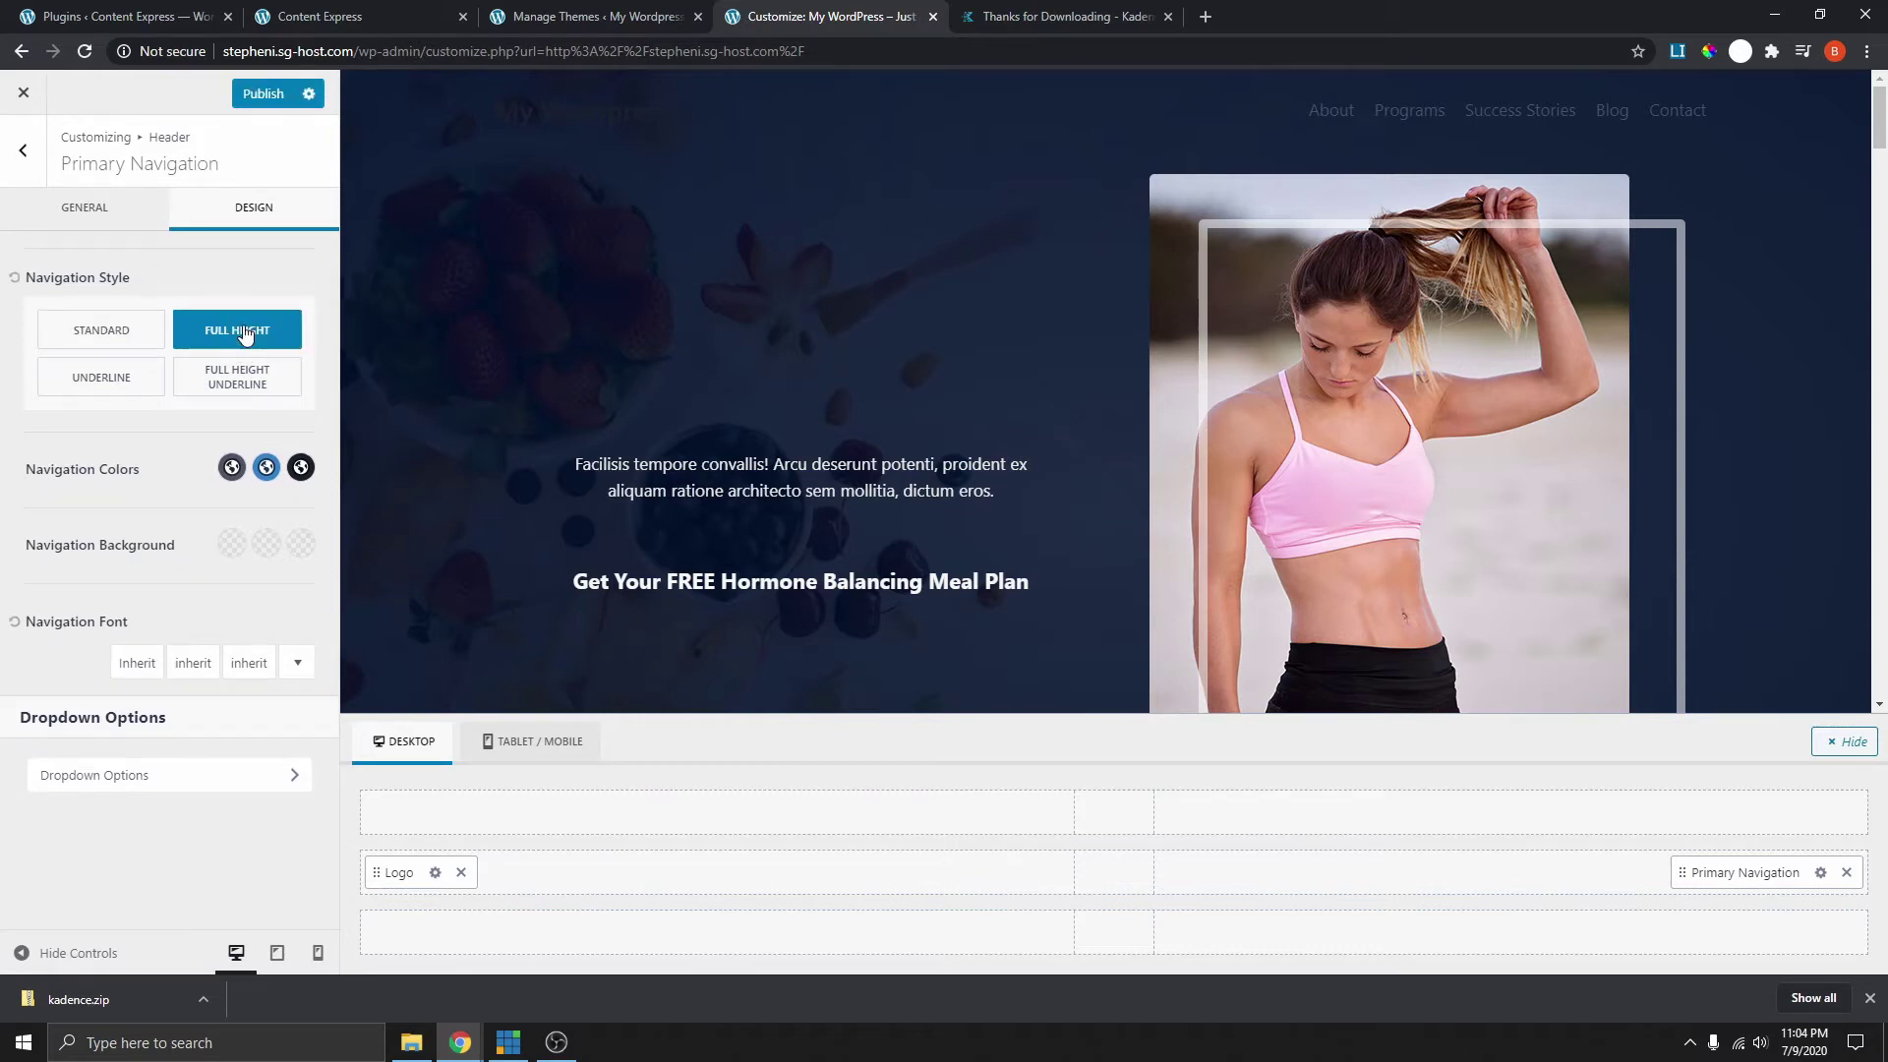
left_click(95, 386)
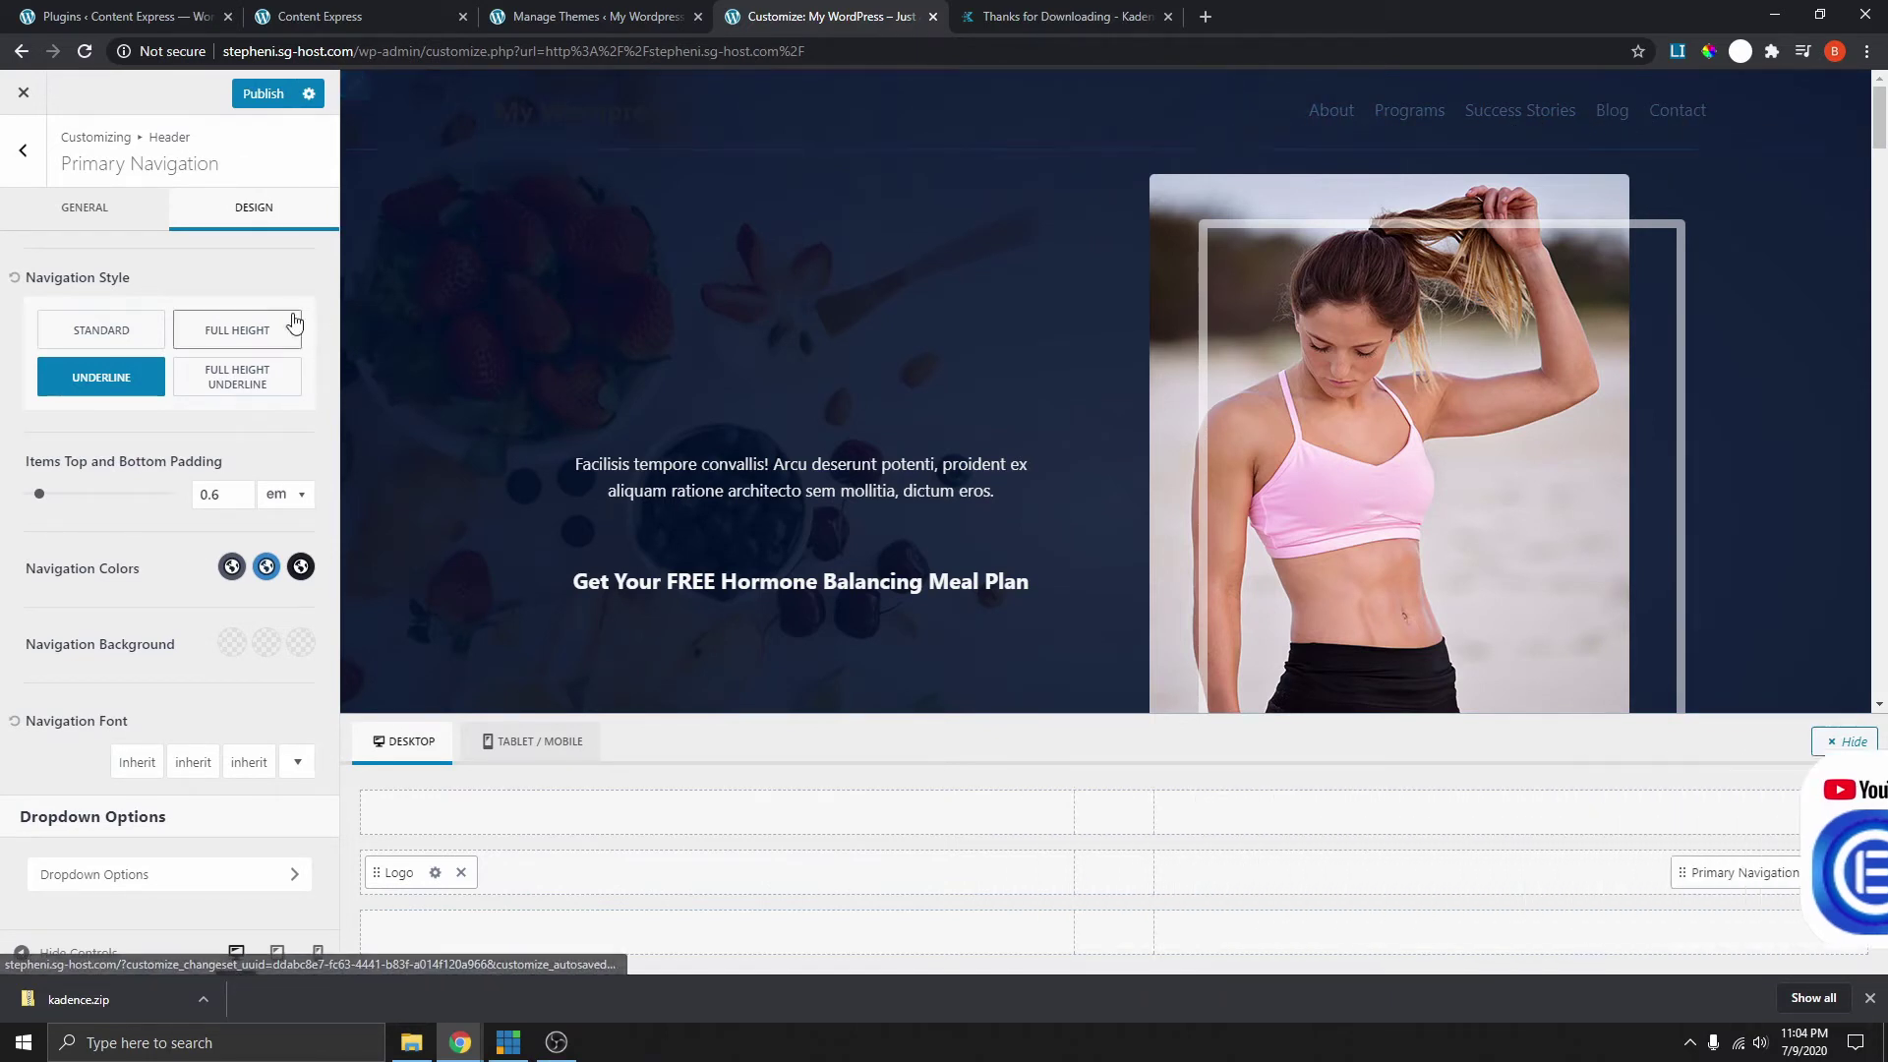
left_click(109, 328)
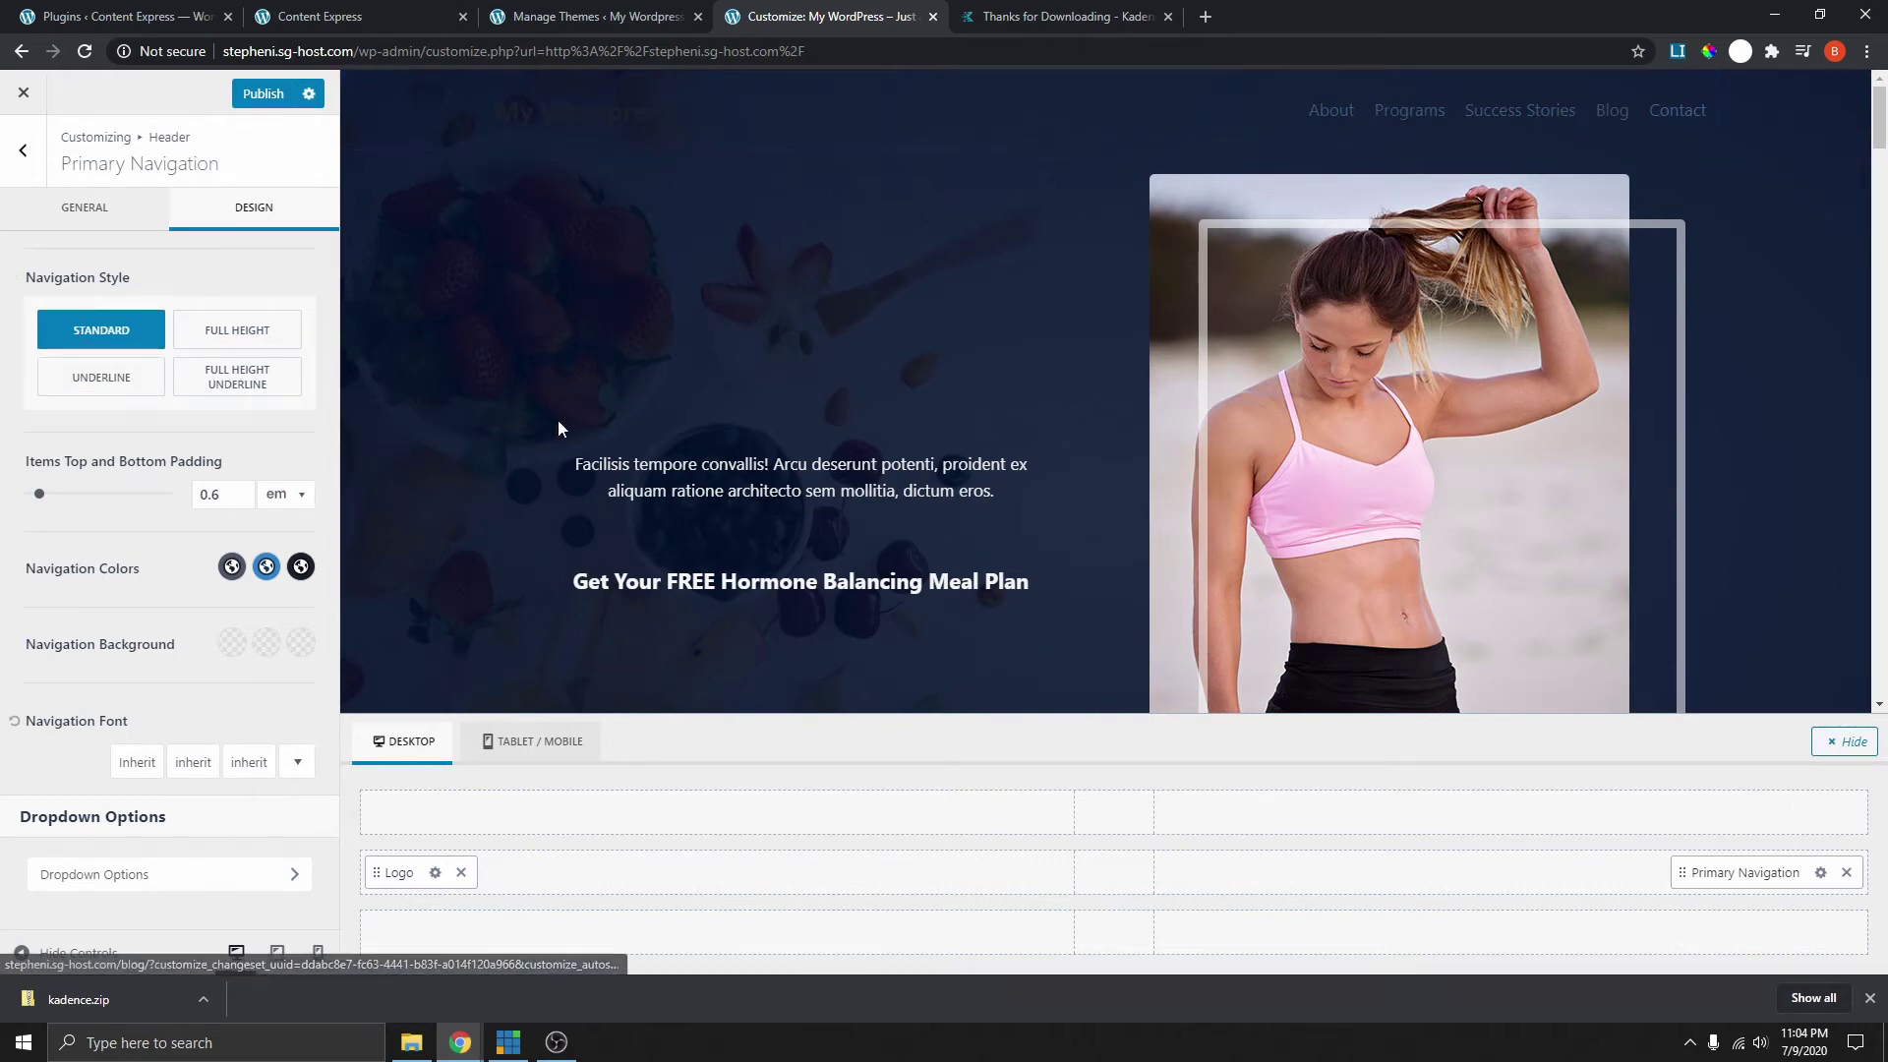
- Set the navigation link colour to white and the hover colour to bright green
left_click(232, 568)
left_click(506, 512)
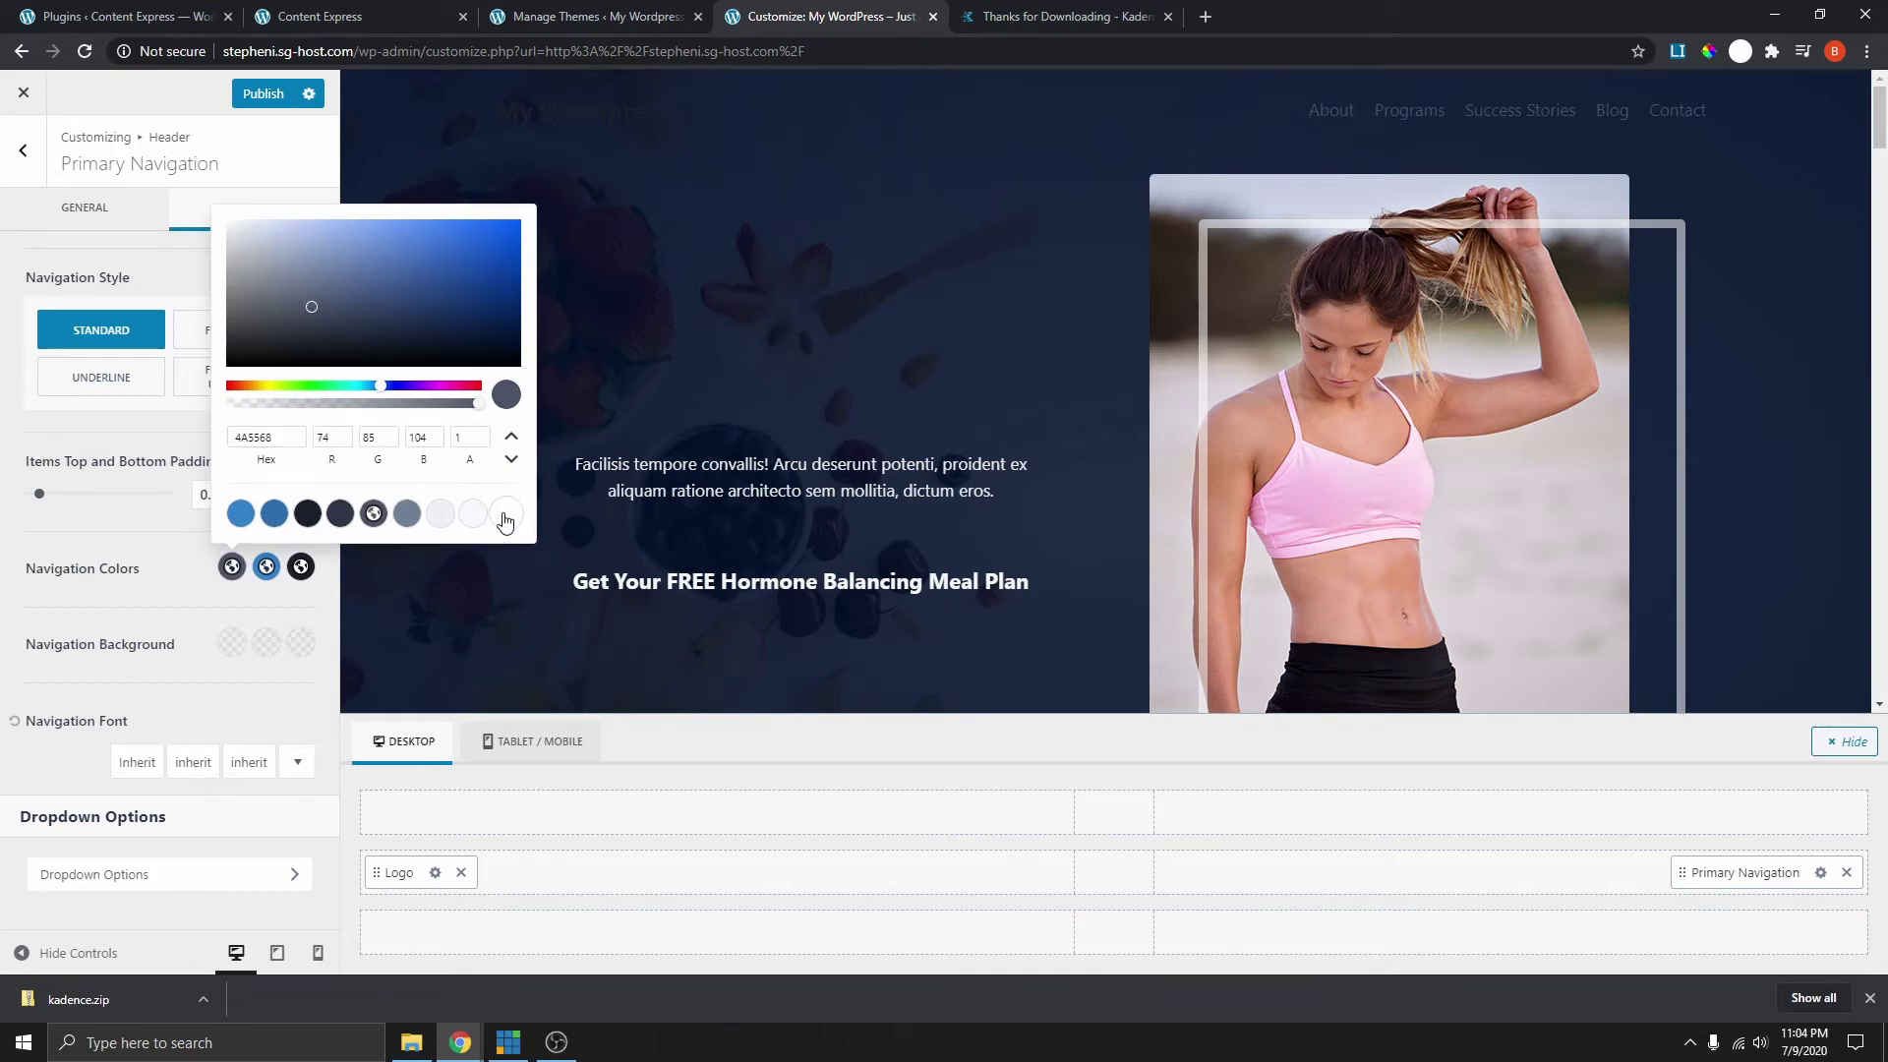
left_click(1796, 143)
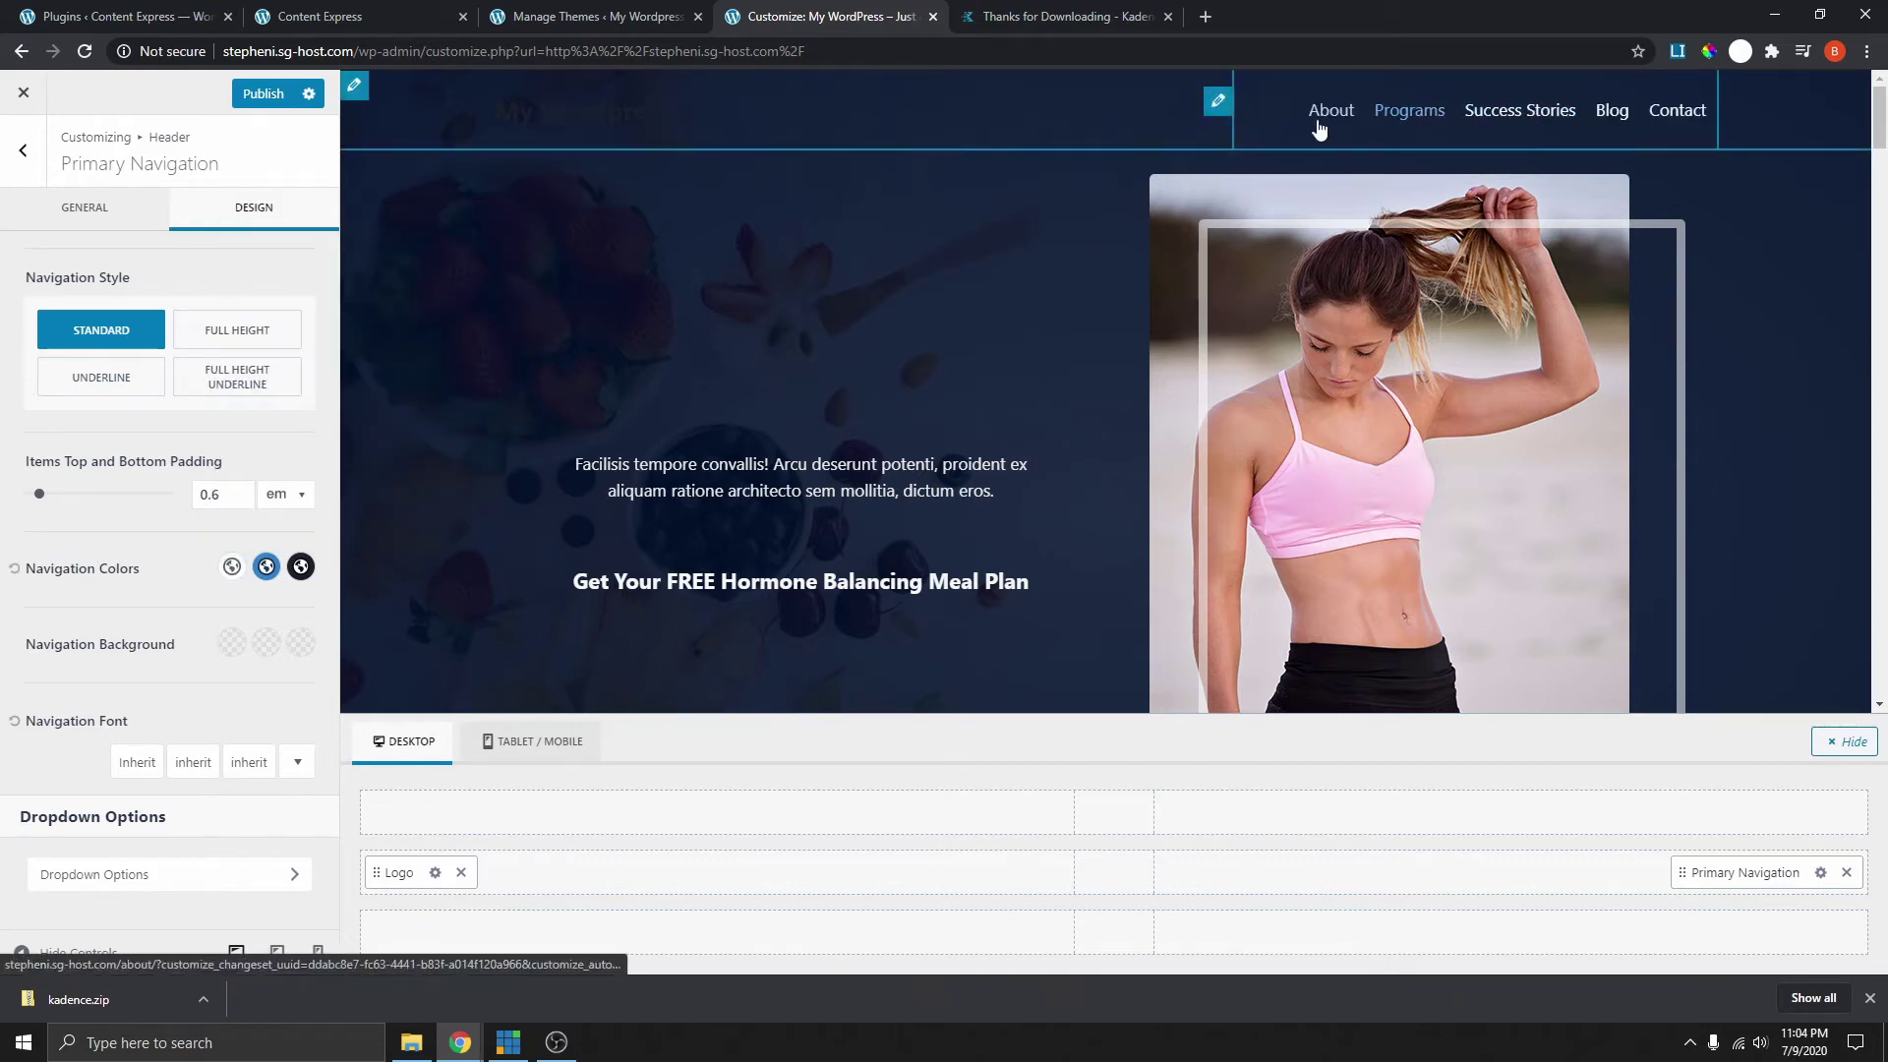
left_click(263, 570)
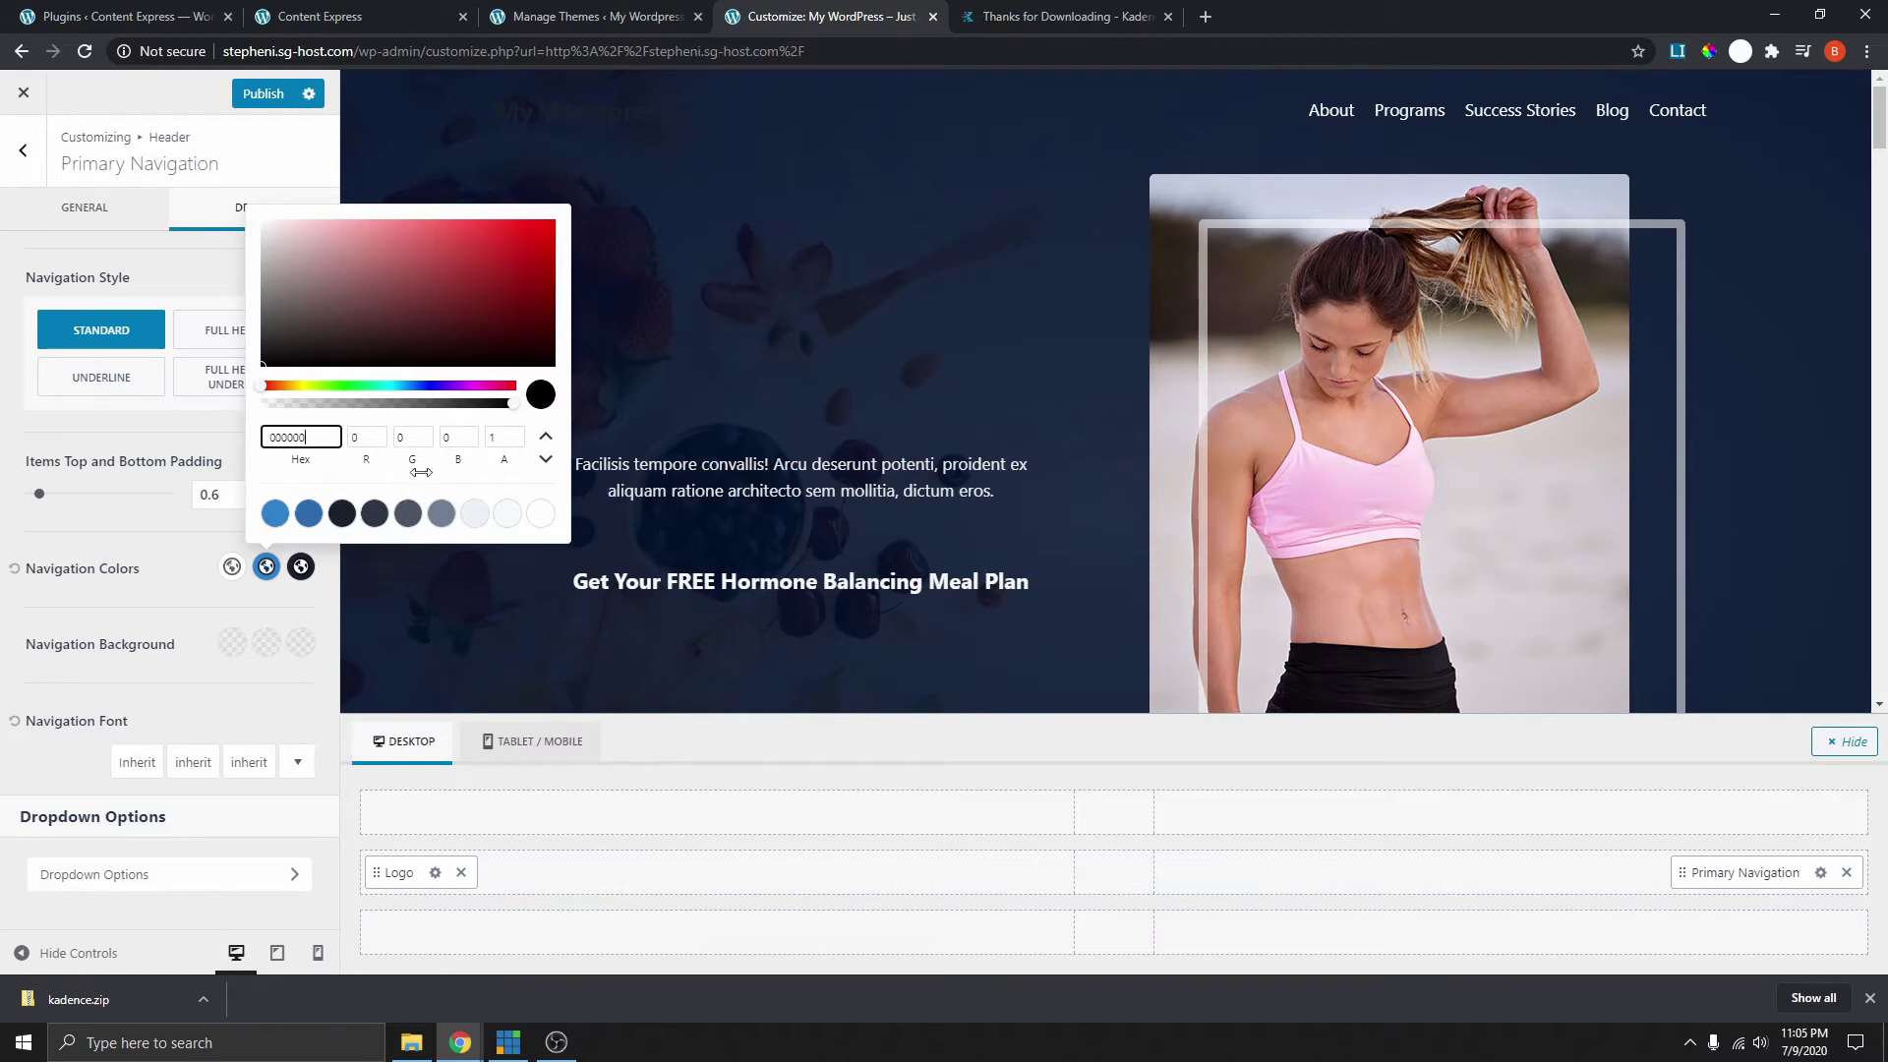
left_click(342, 387)
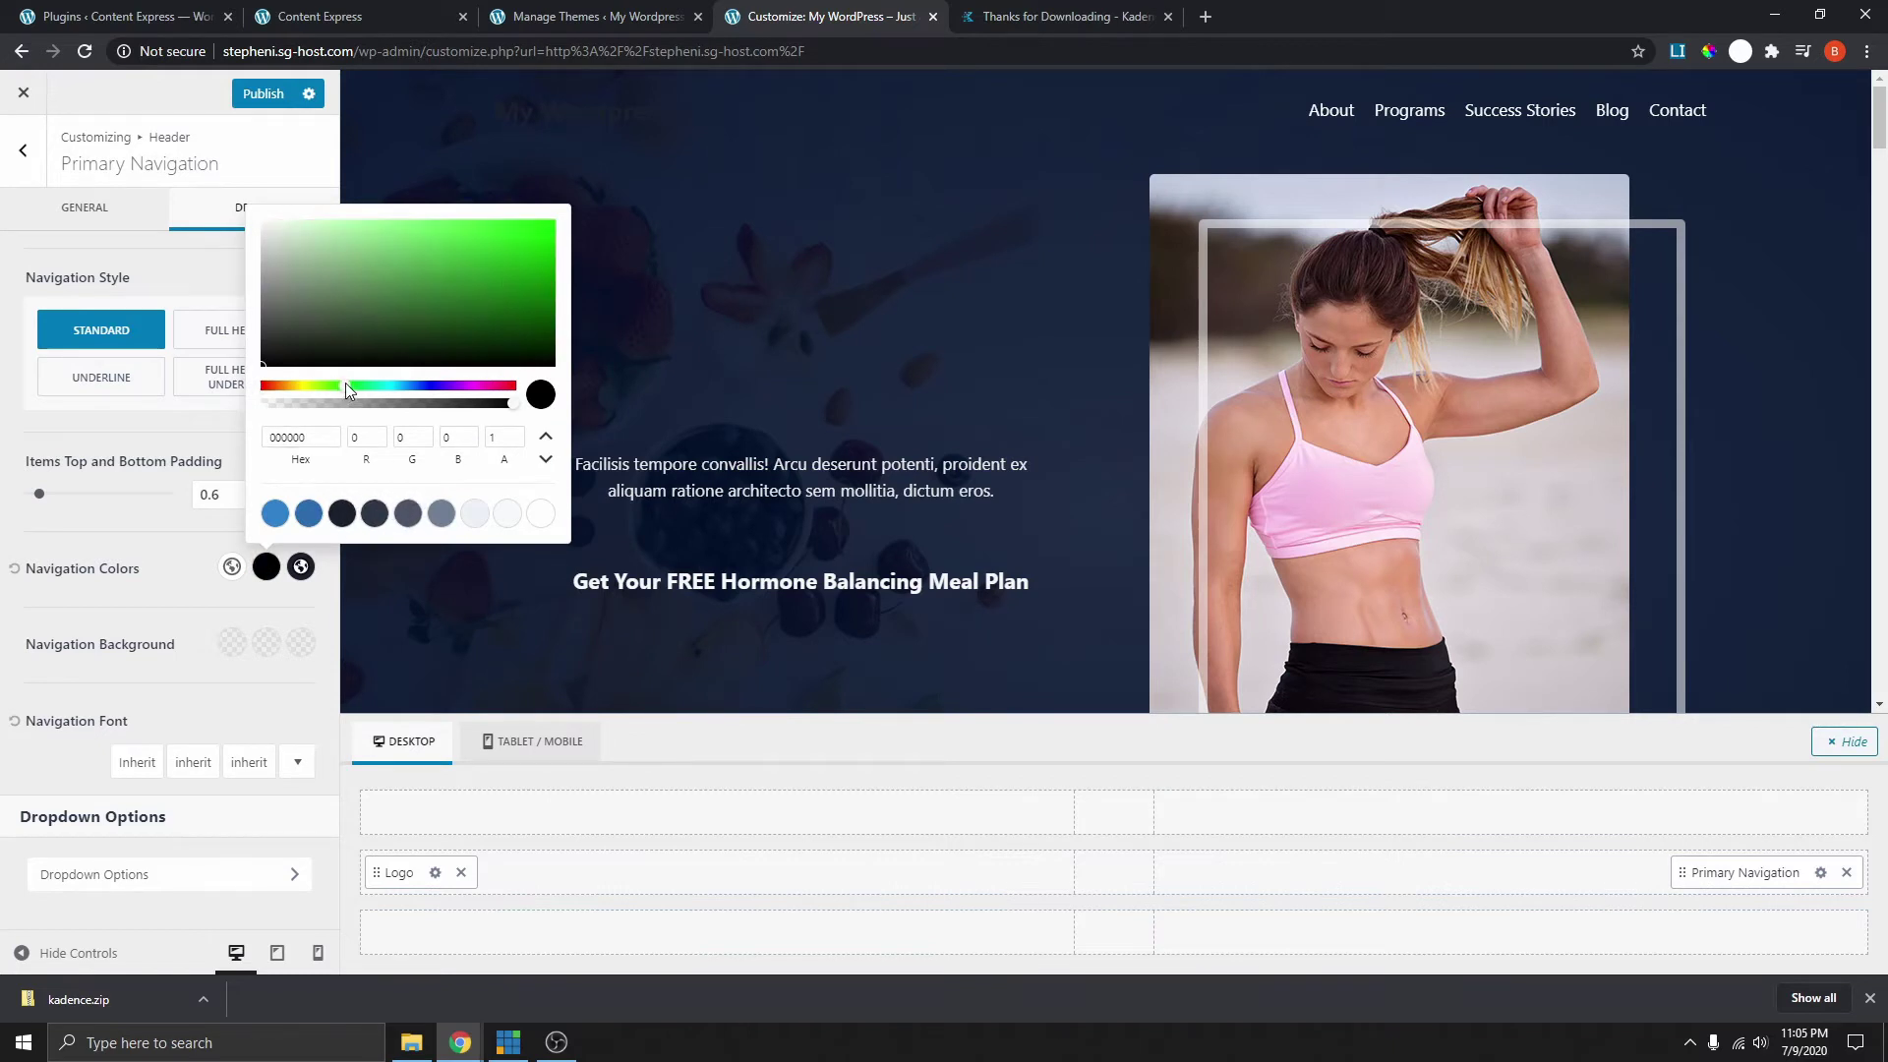
left_click(534, 243)
left_click_drag(534, 245, 557, 223)
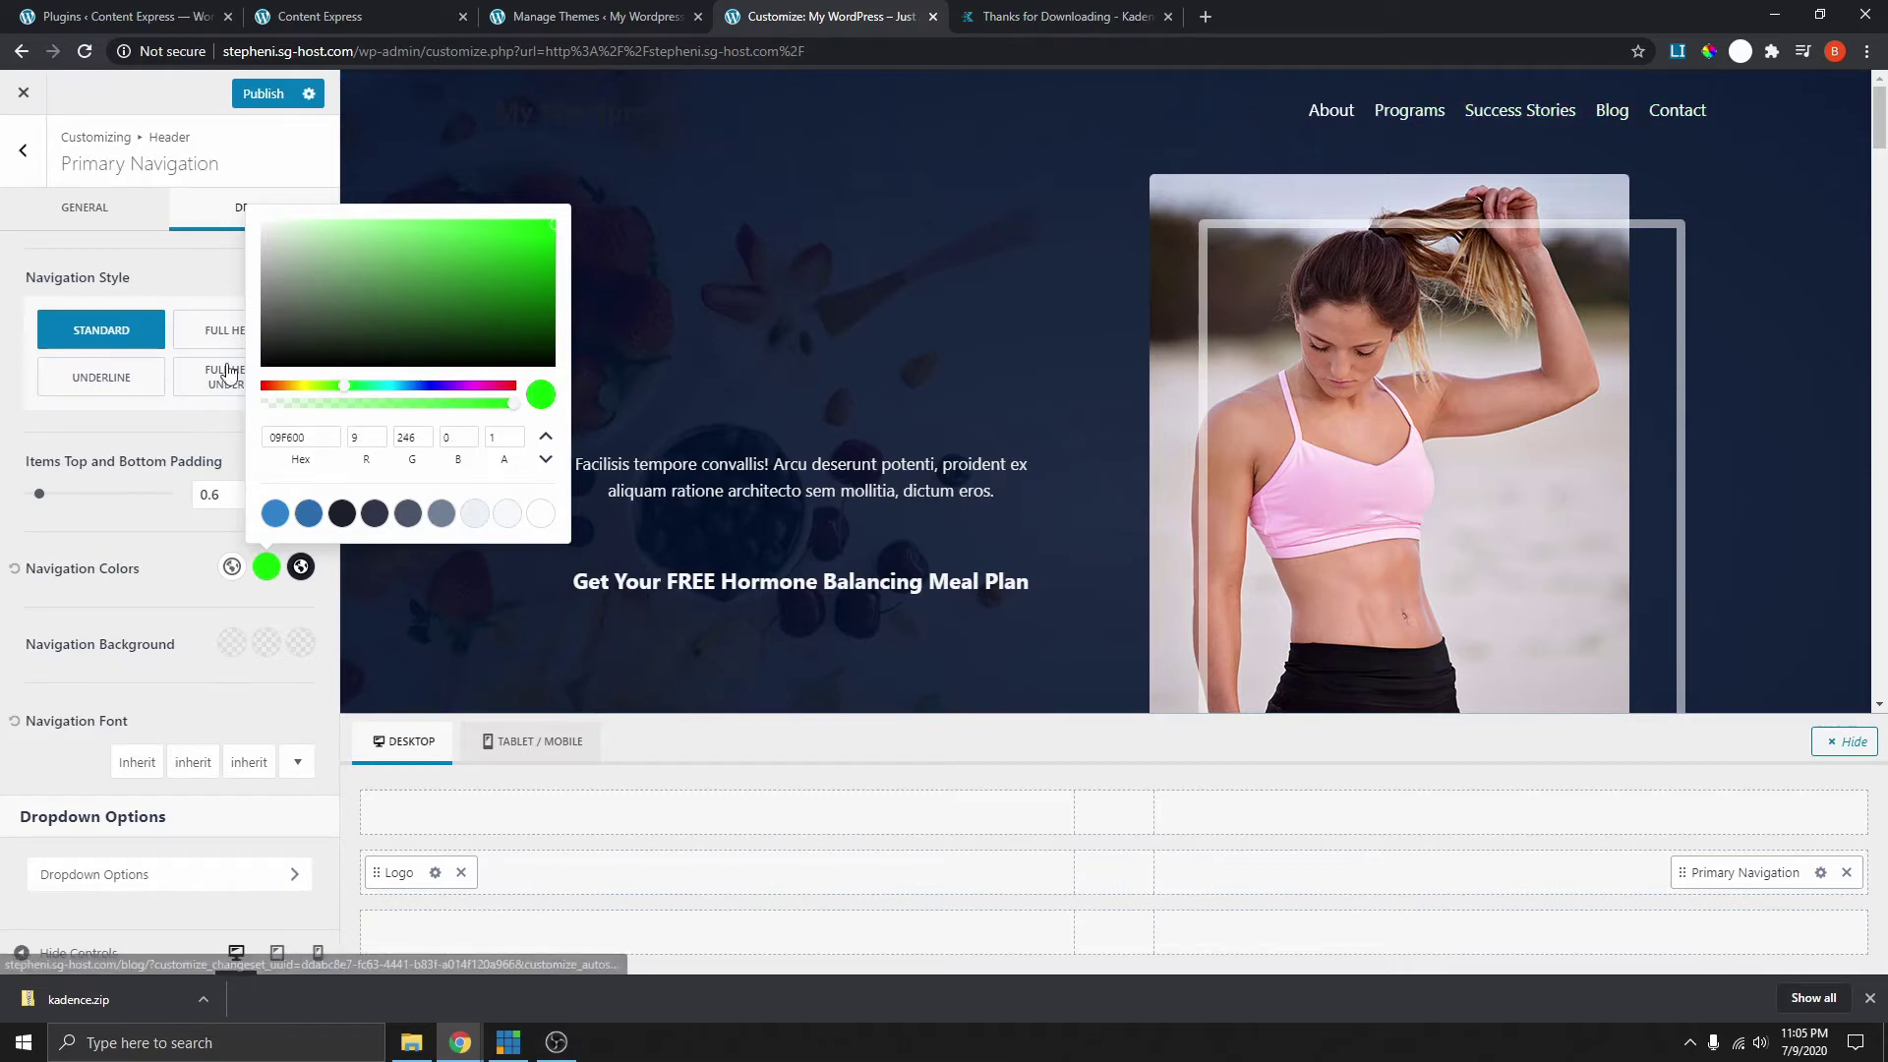
left_click(183, 527)
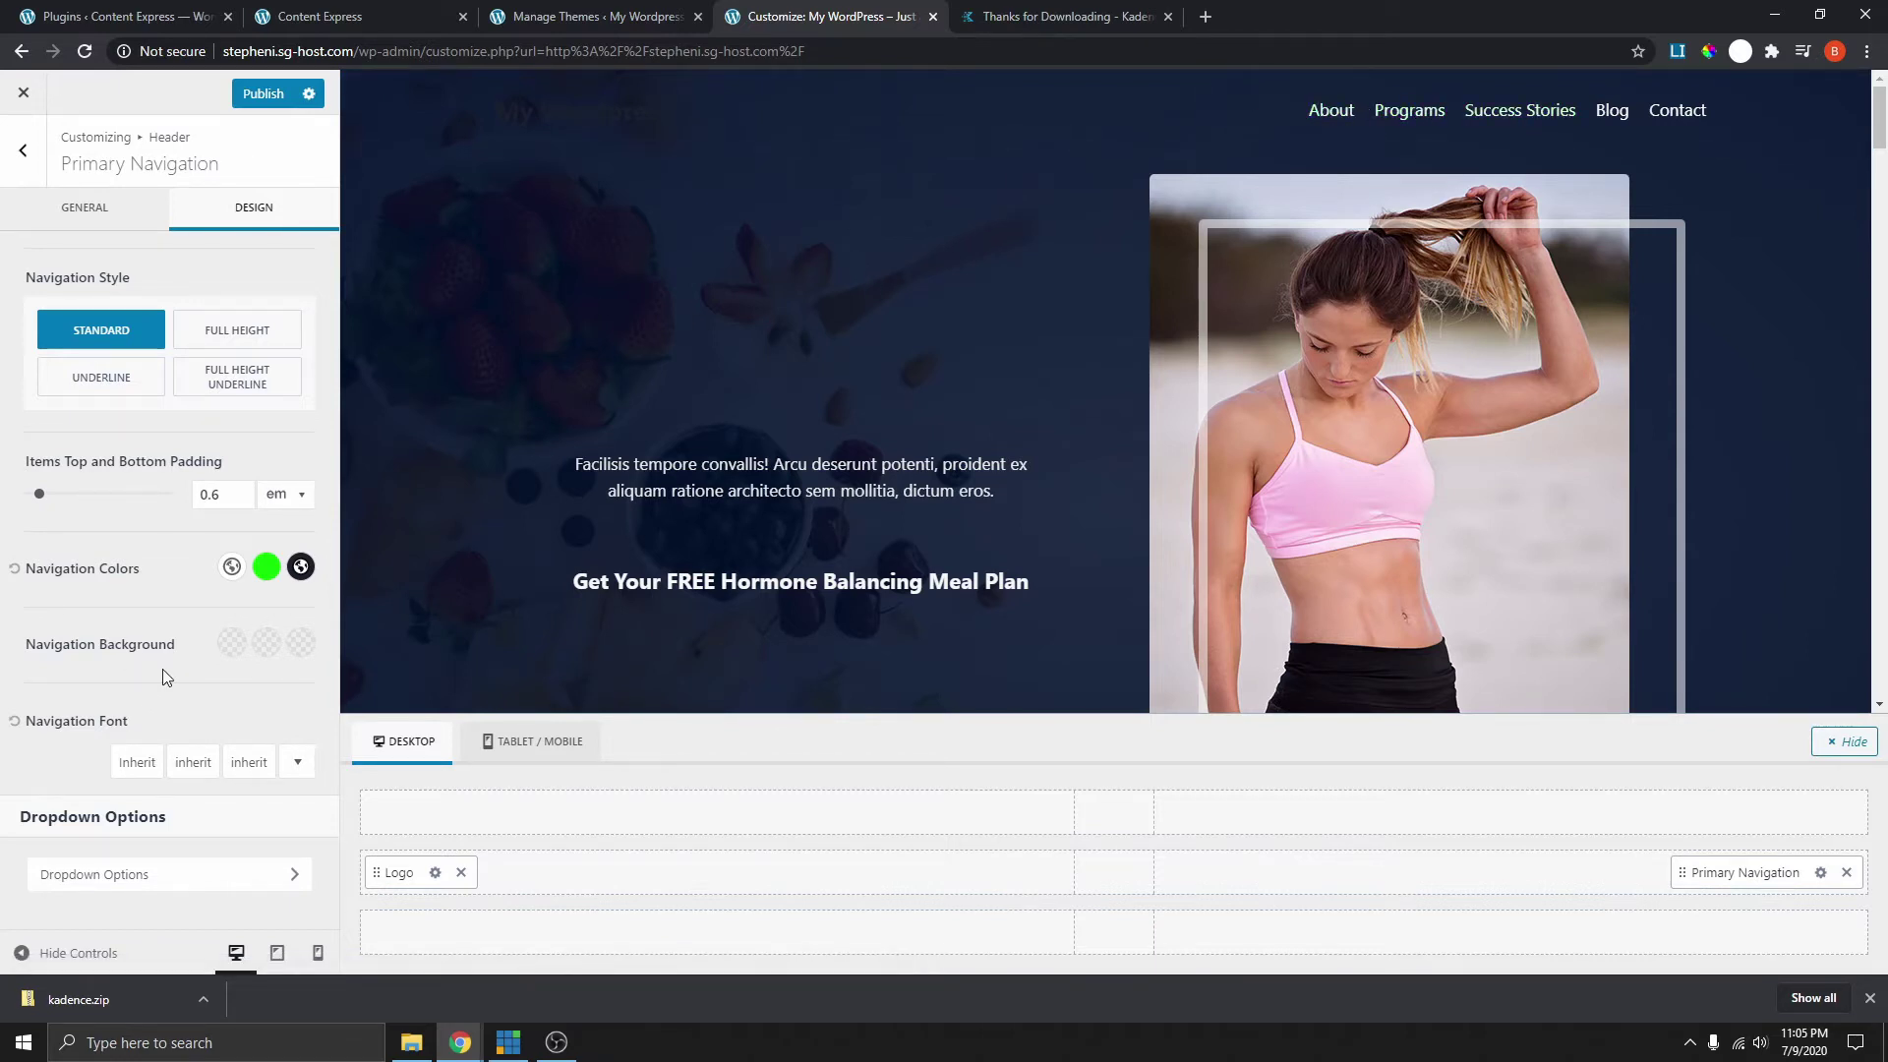
- Make the active link colour bright green, glance at Dropdown Navigation, and return to Header
left_click(300, 568)
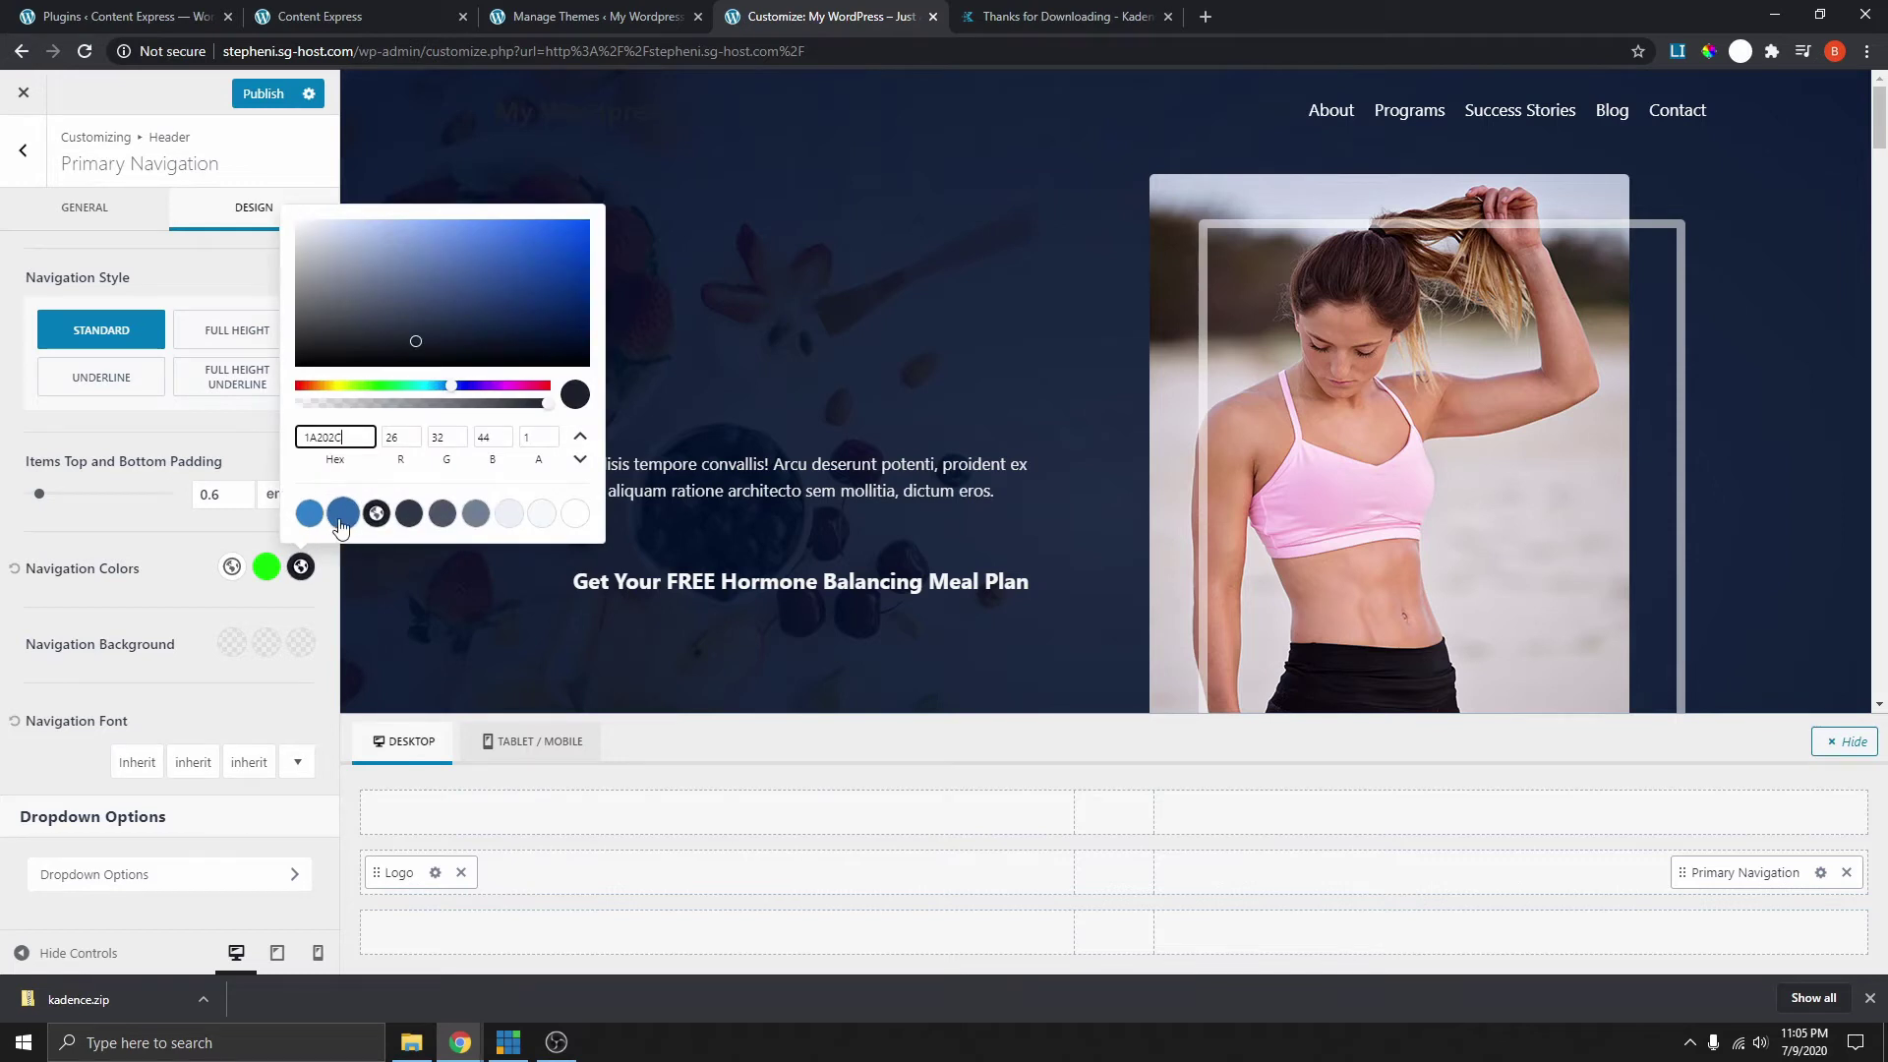
left_click(401, 385)
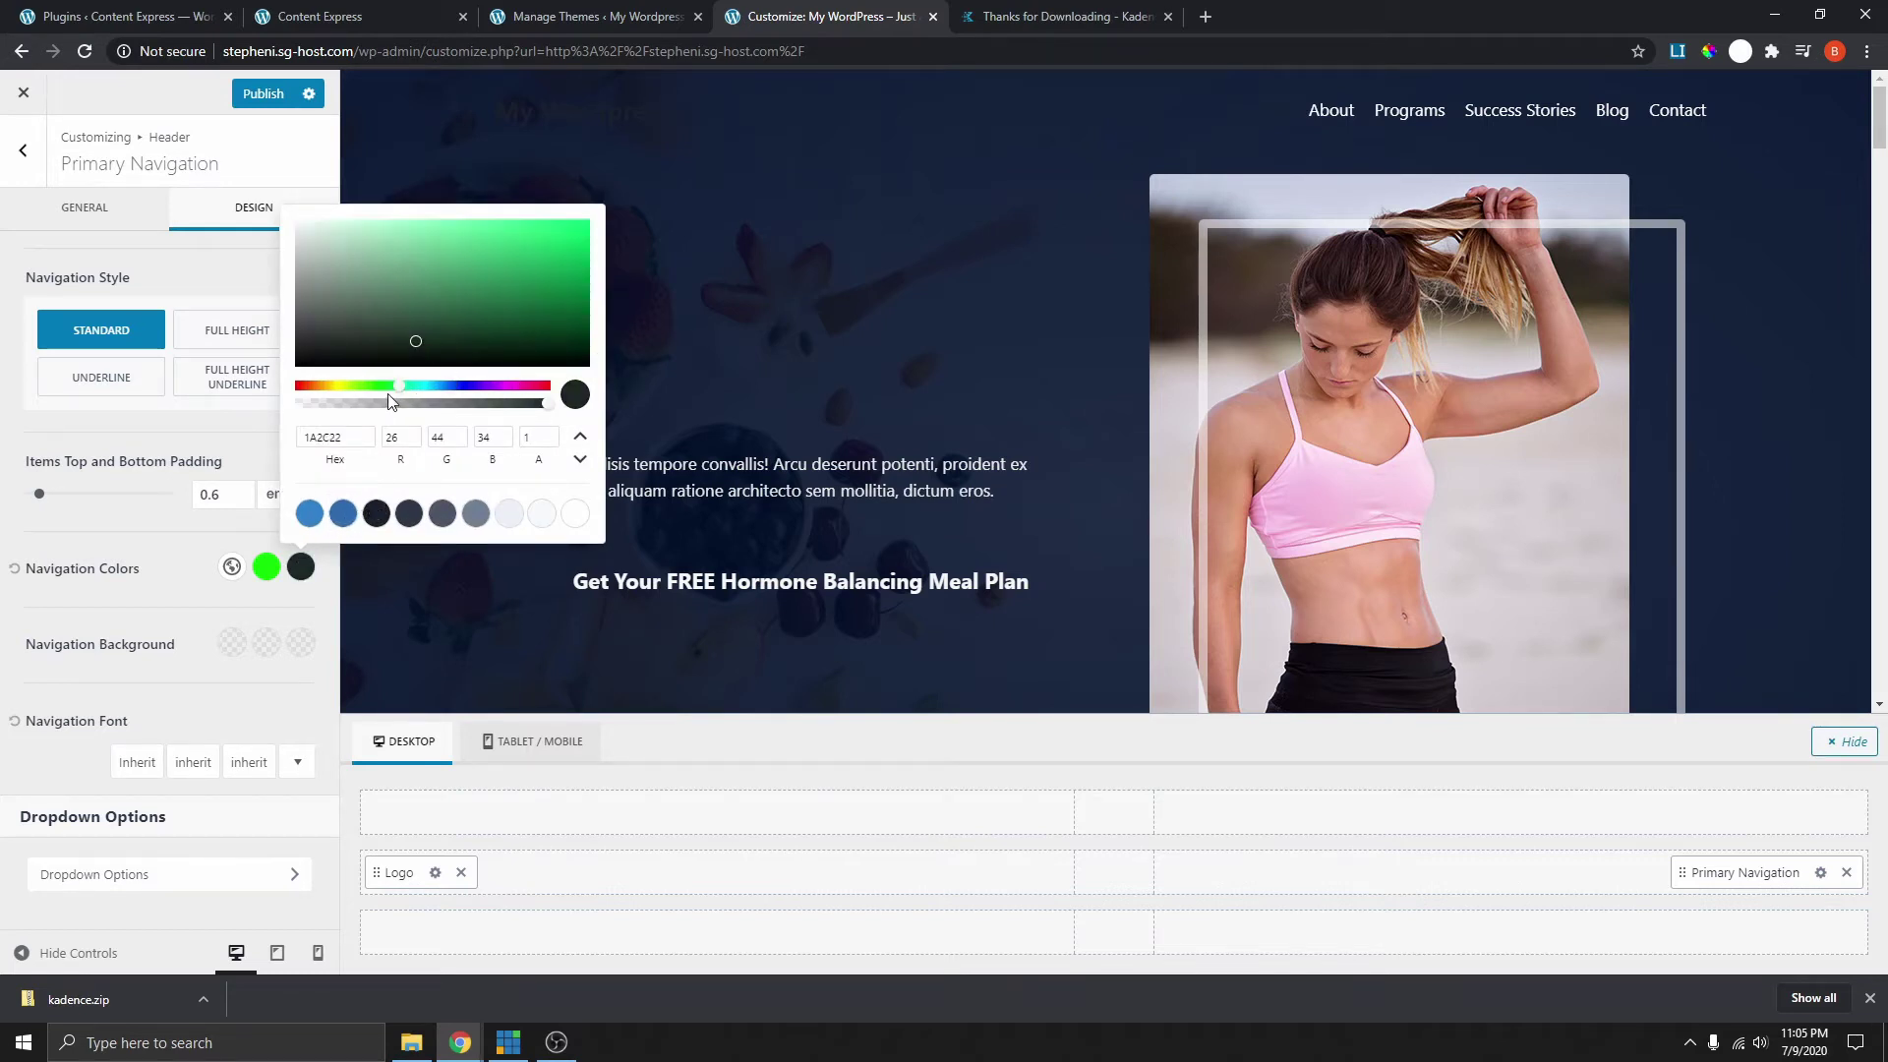
left_click_drag(427, 335, 575, 243)
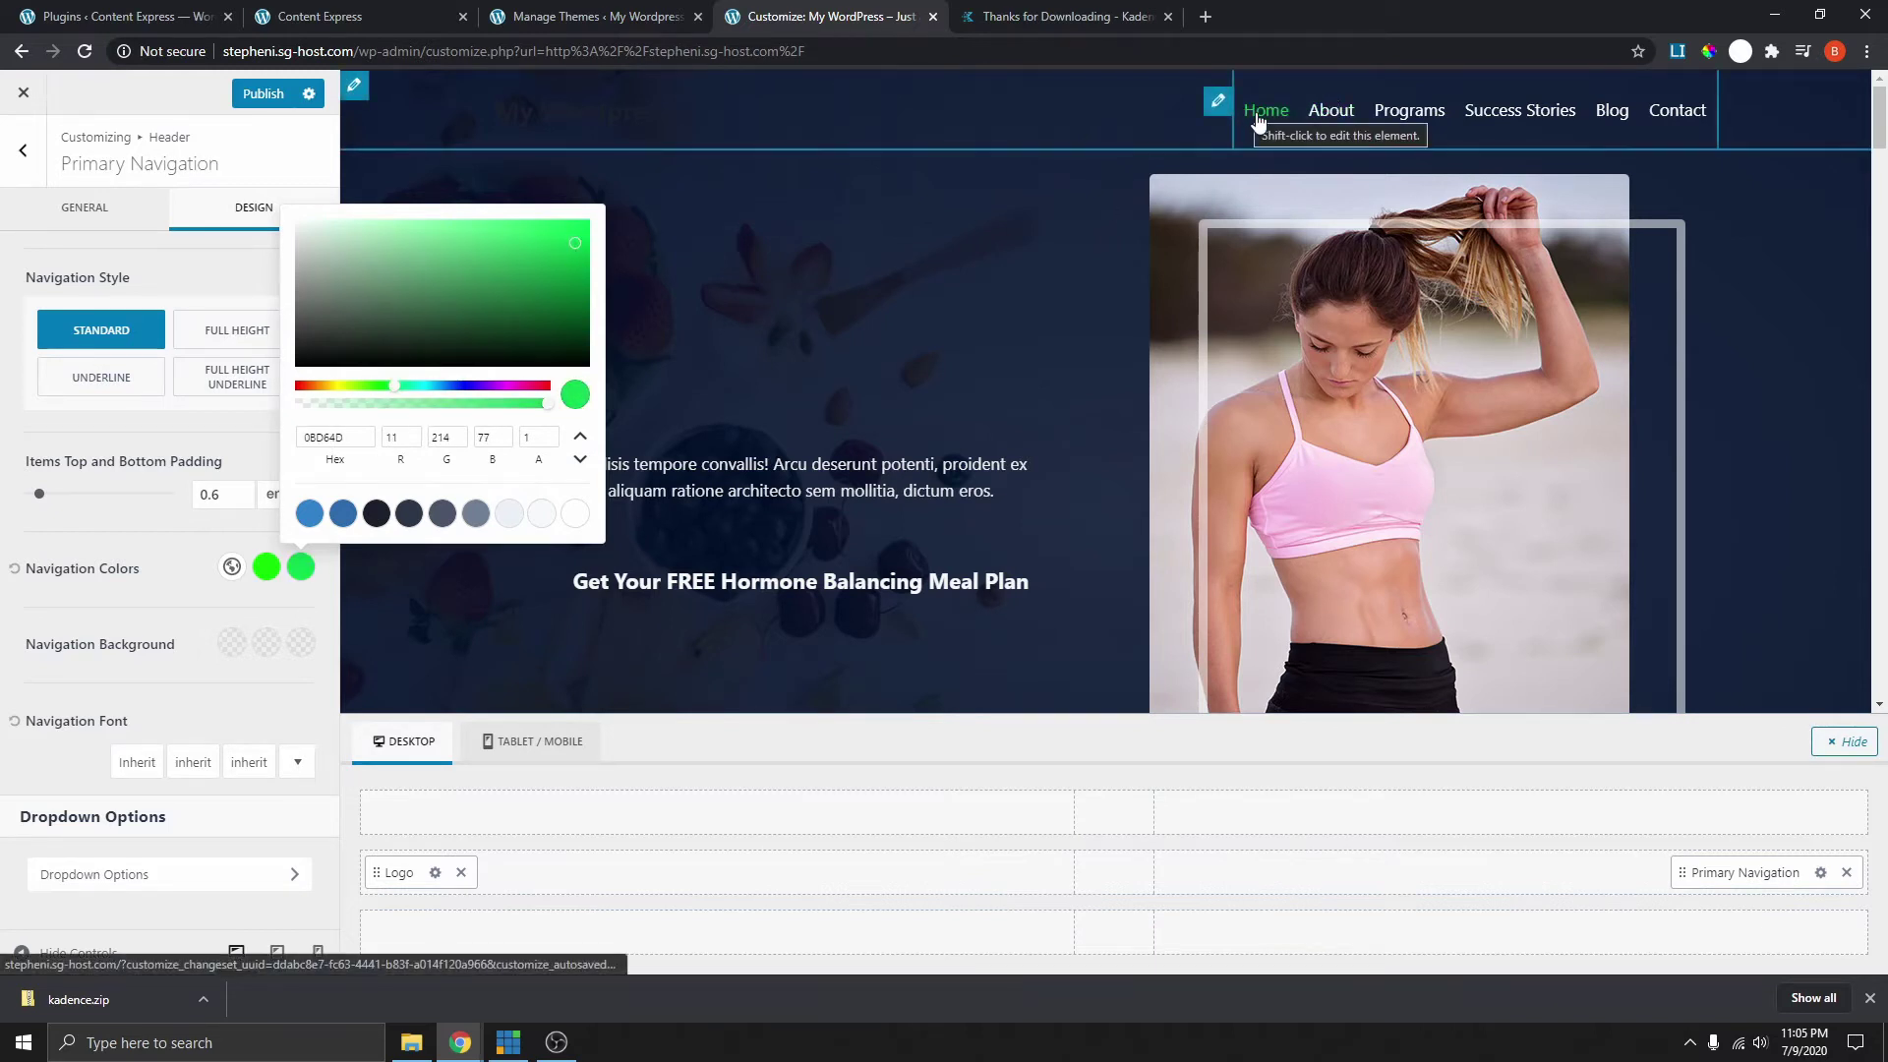
left_click(265, 292)
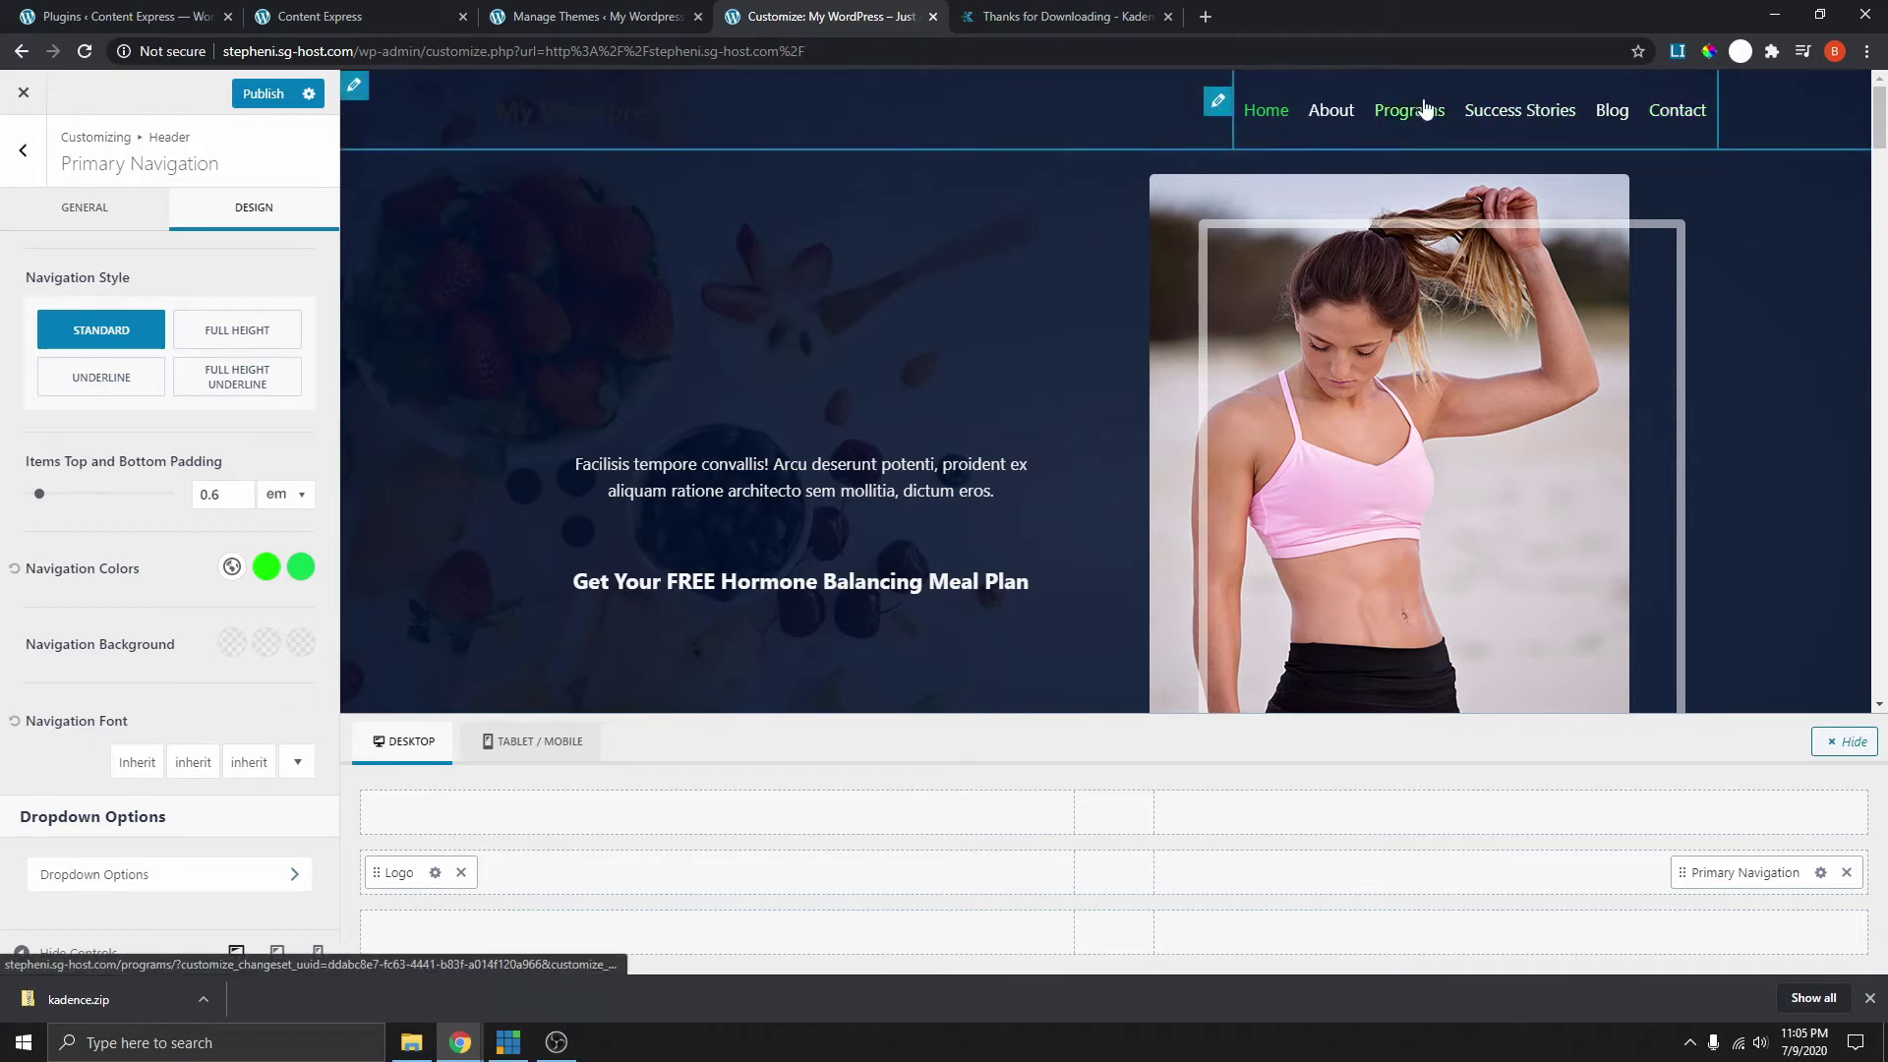
left_click(266, 877)
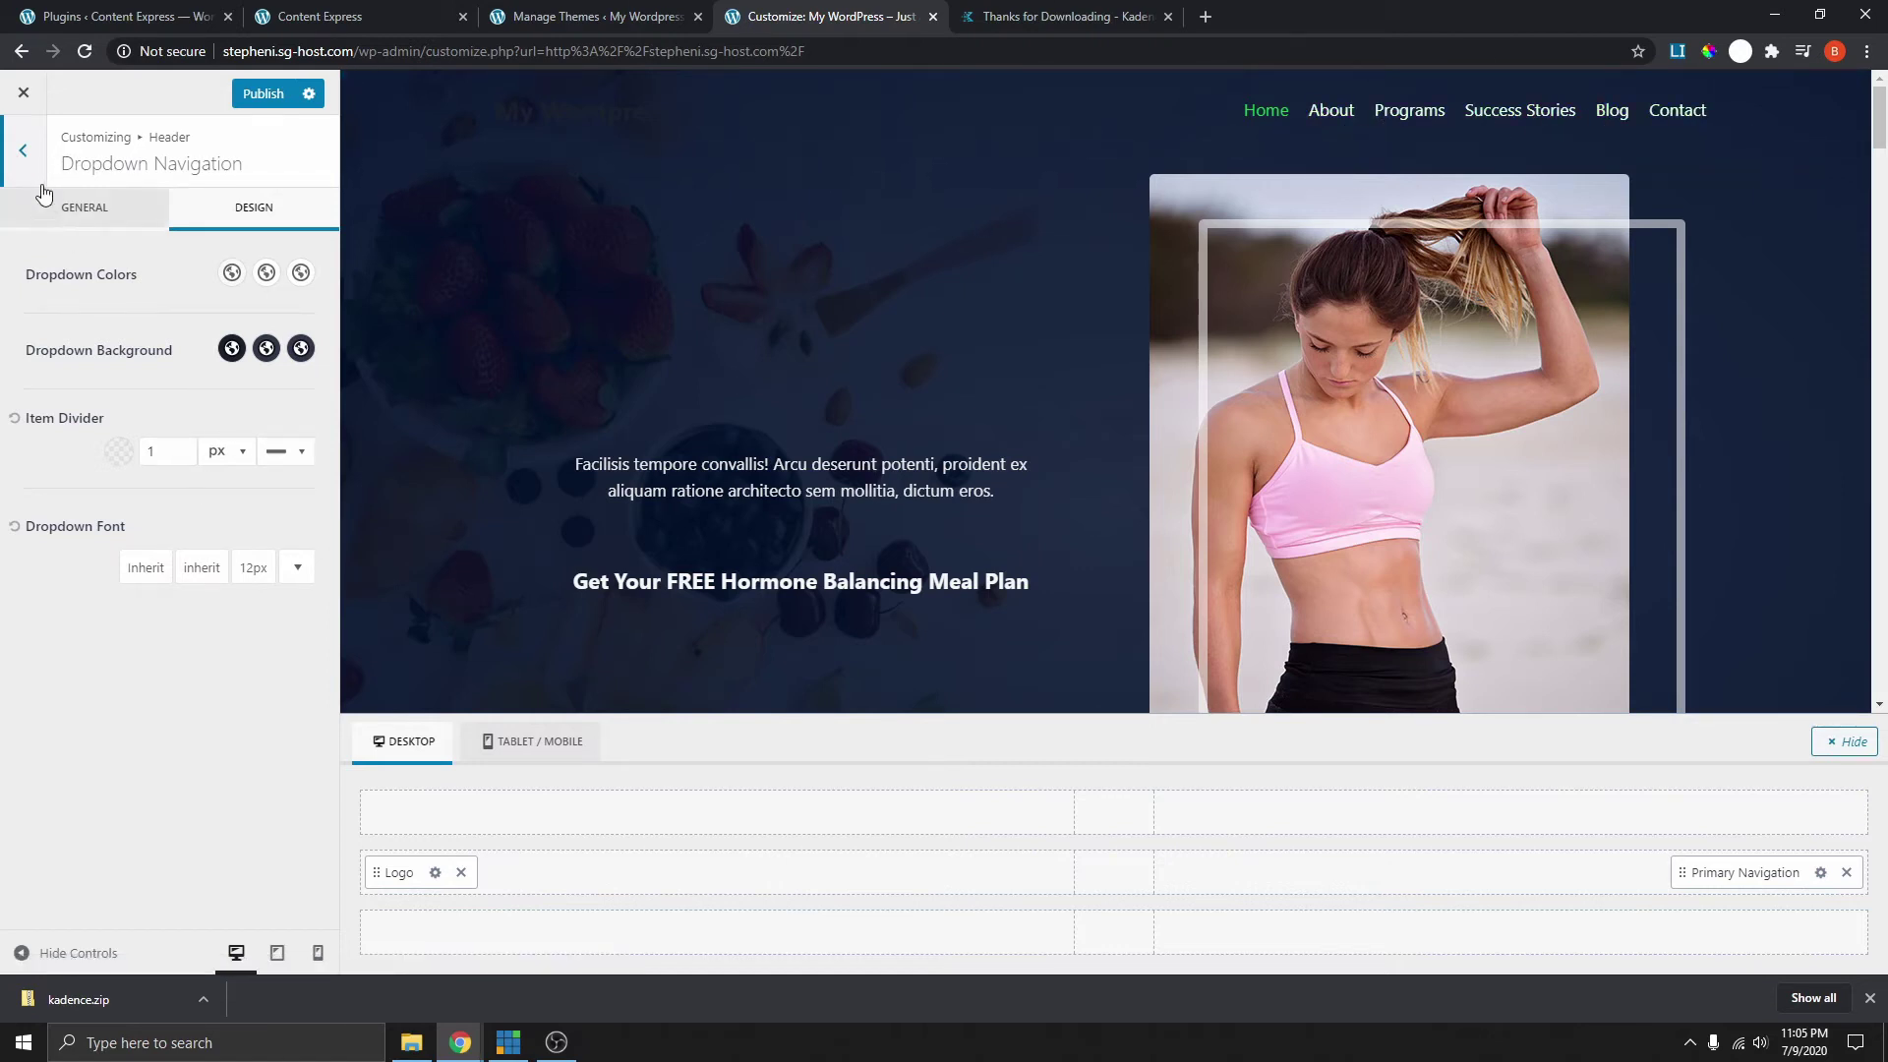
left_click(24, 151)
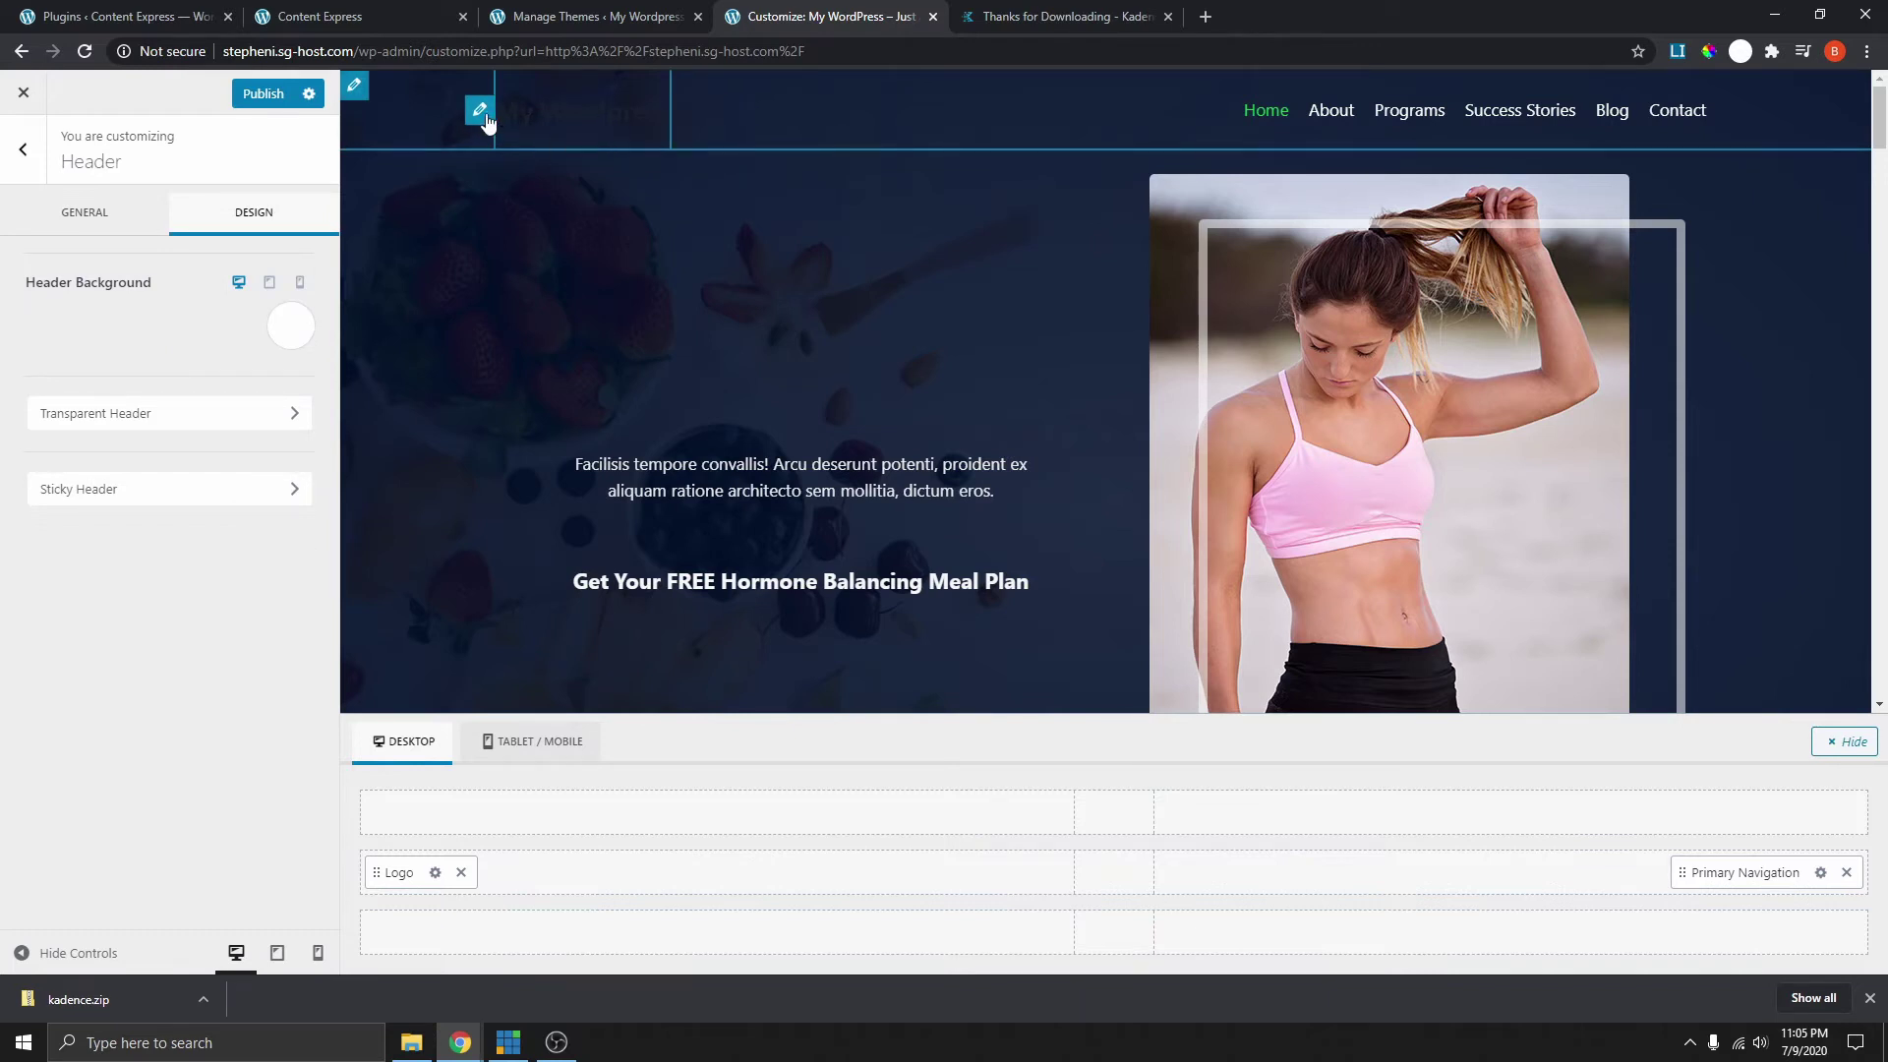
- Use the green leaf image uncropped as the site logo at 57 px max width, and publish
left_click(480, 111)
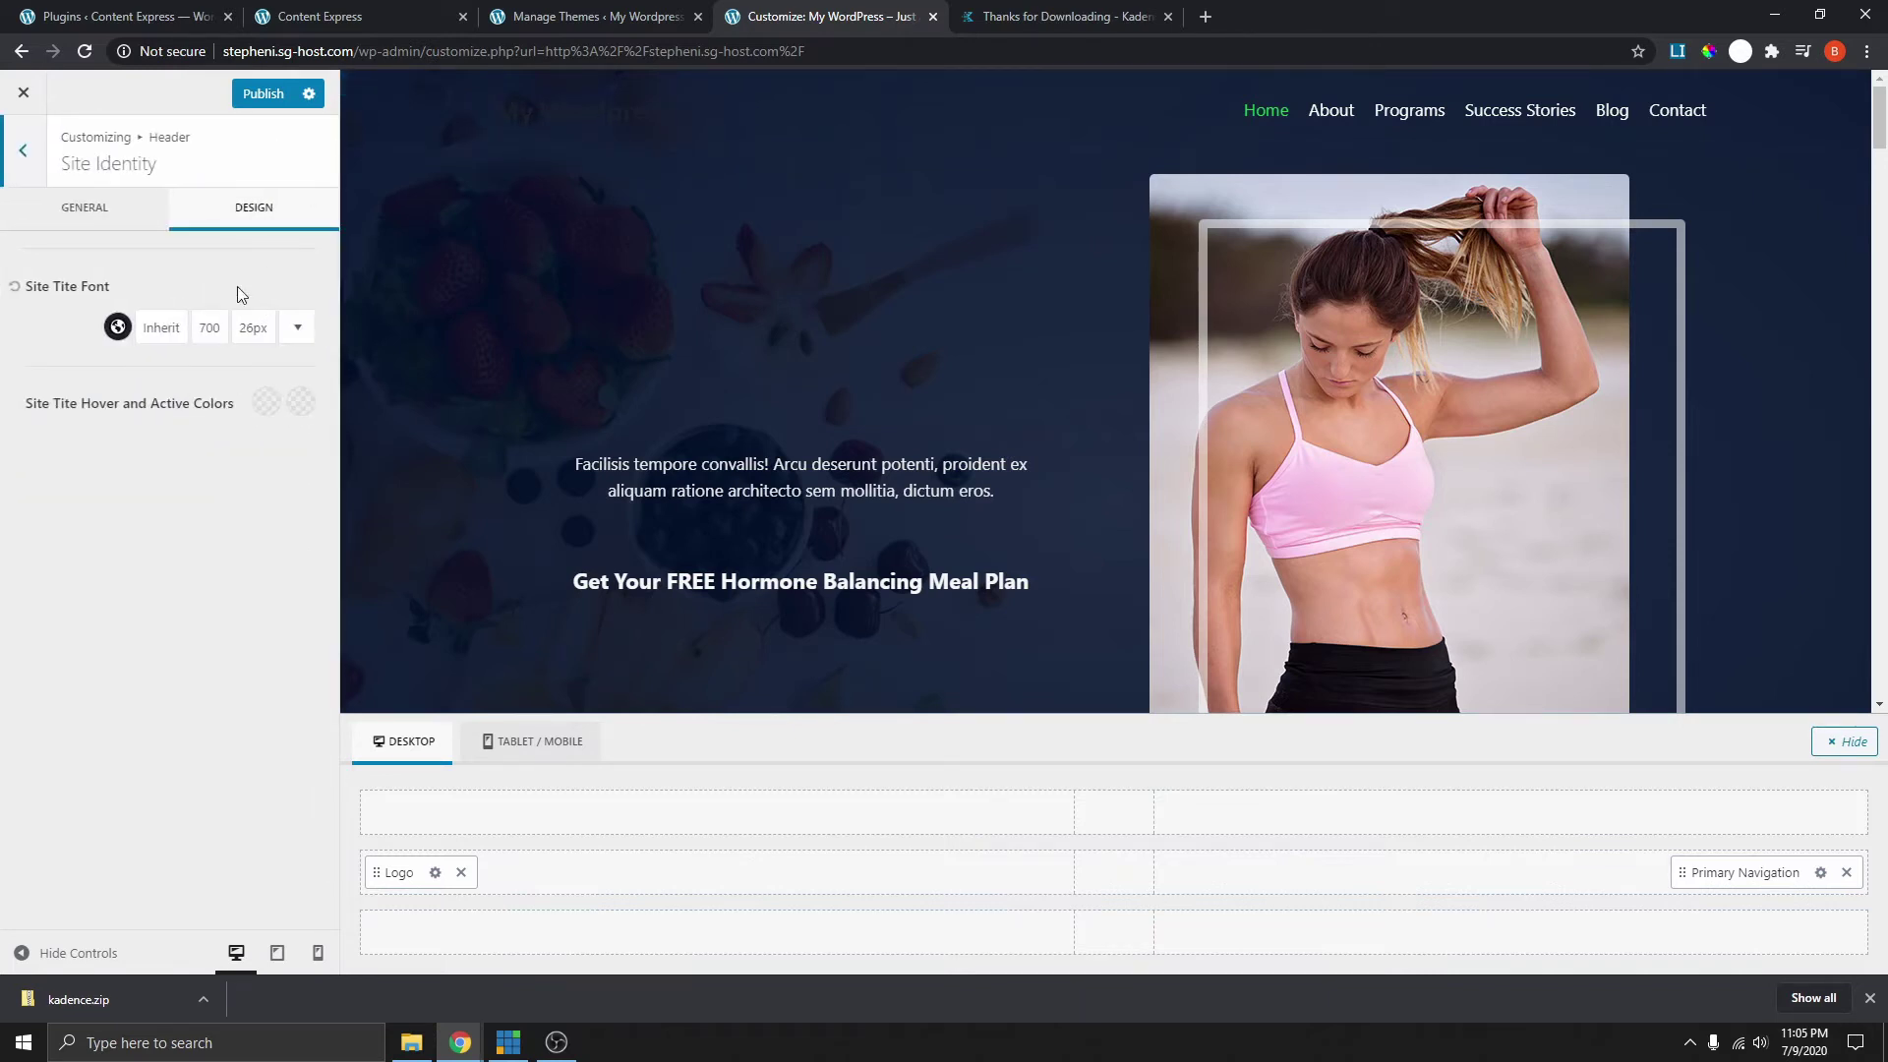
left_click(85, 206)
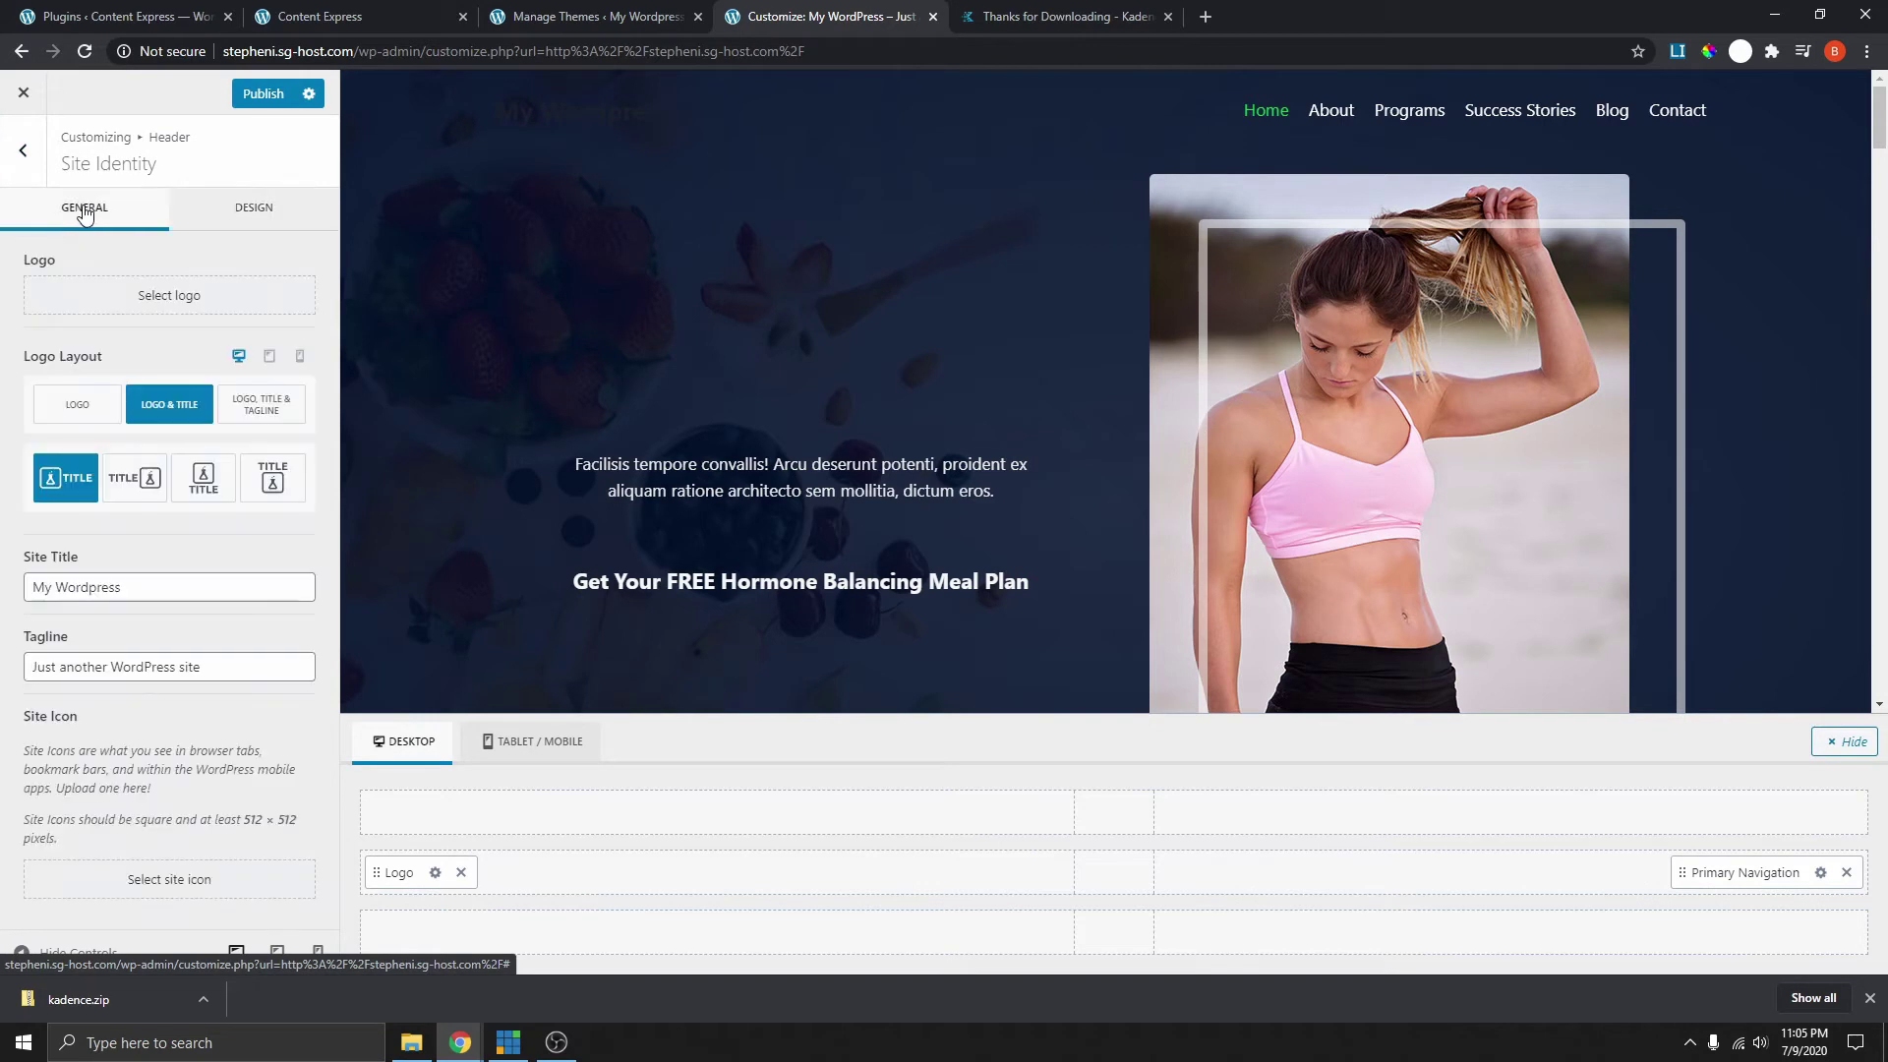
left_click(173, 296)
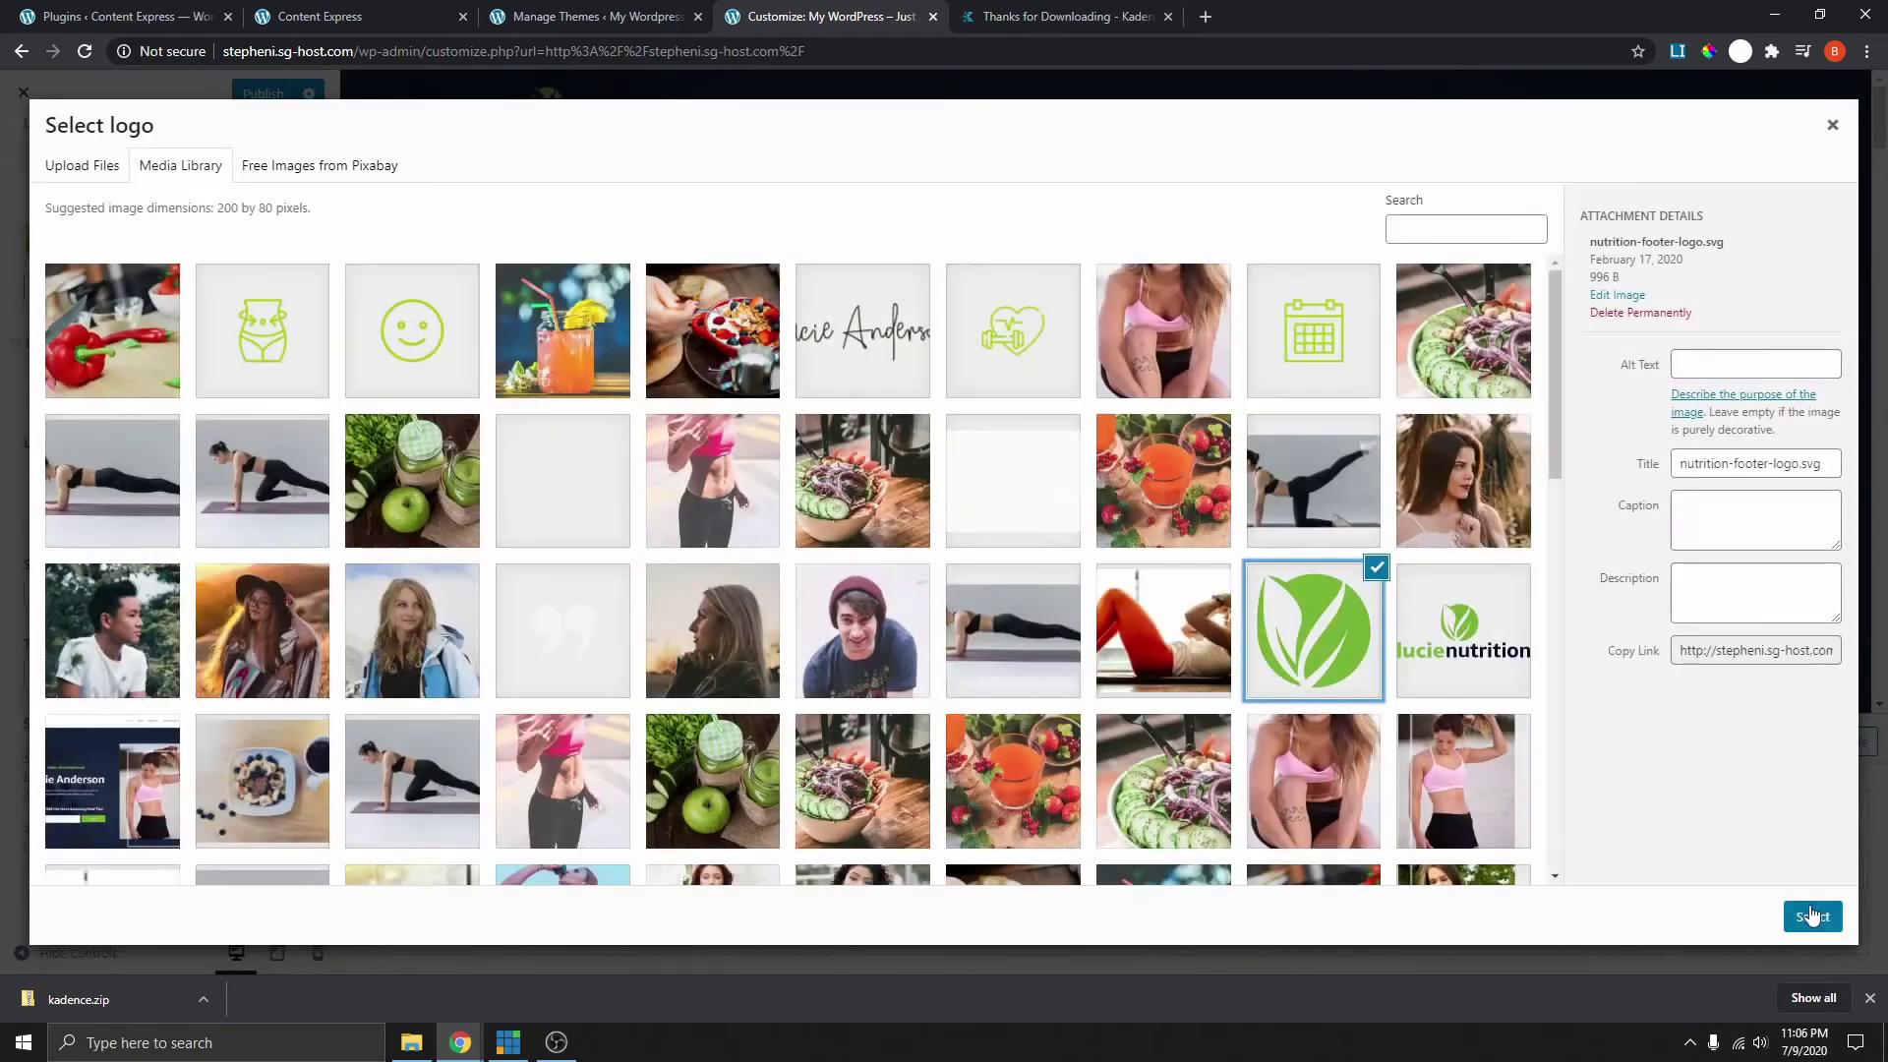
left_click(1812, 916)
left_click(1683, 919)
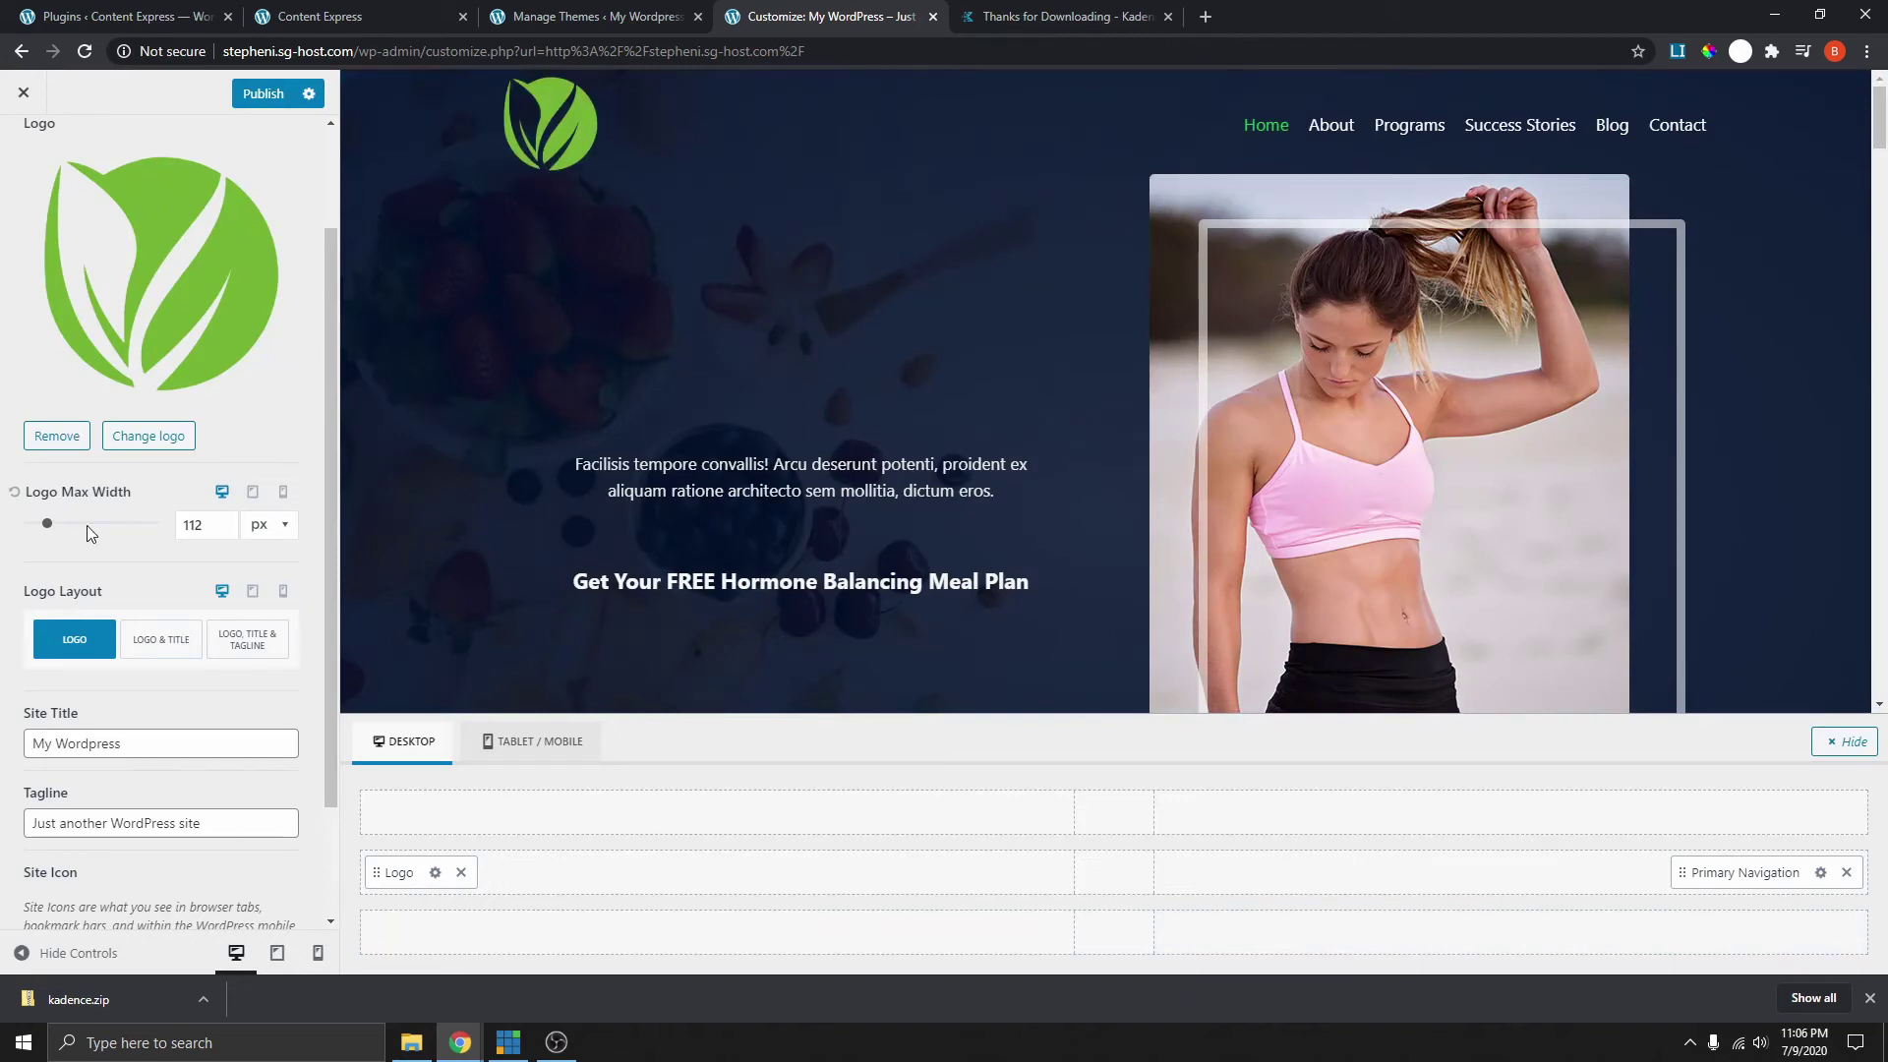
left_click_drag(48, 531, 41, 534)
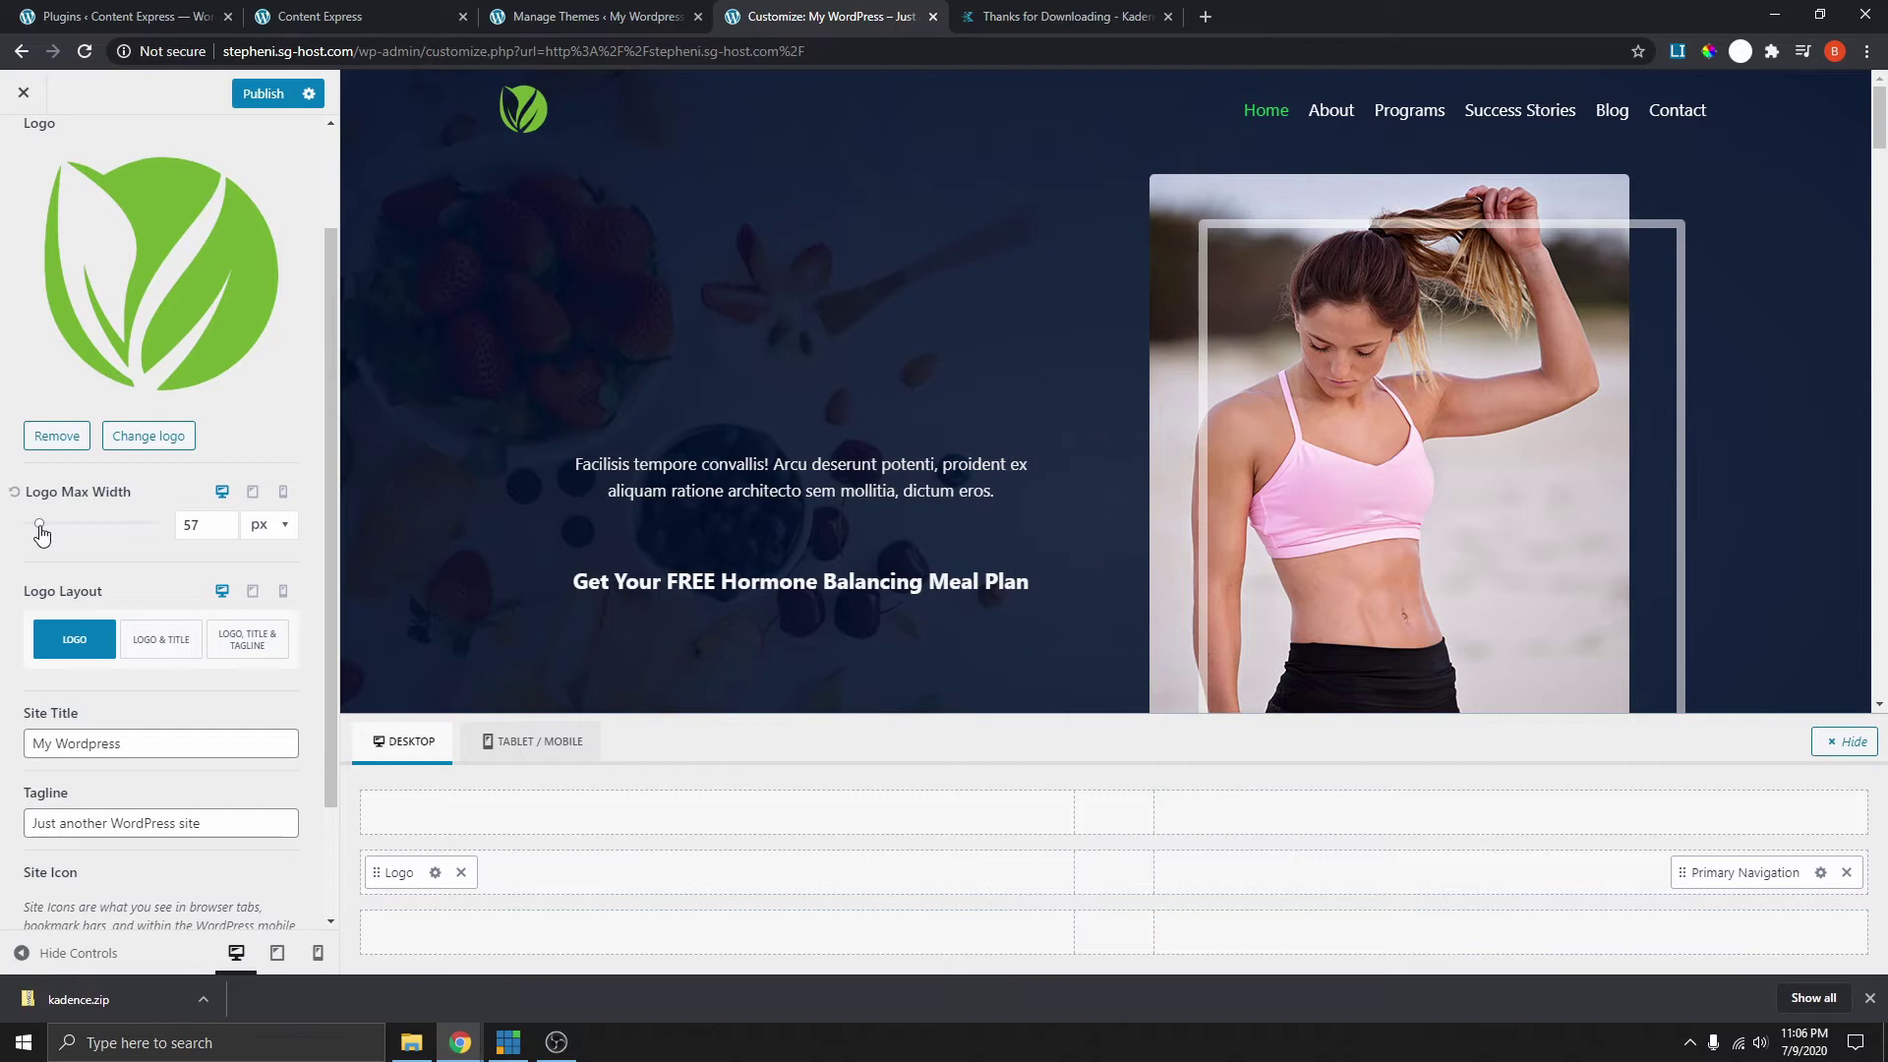
left_click(264, 93)
scroll(894, 315, "down", 3)
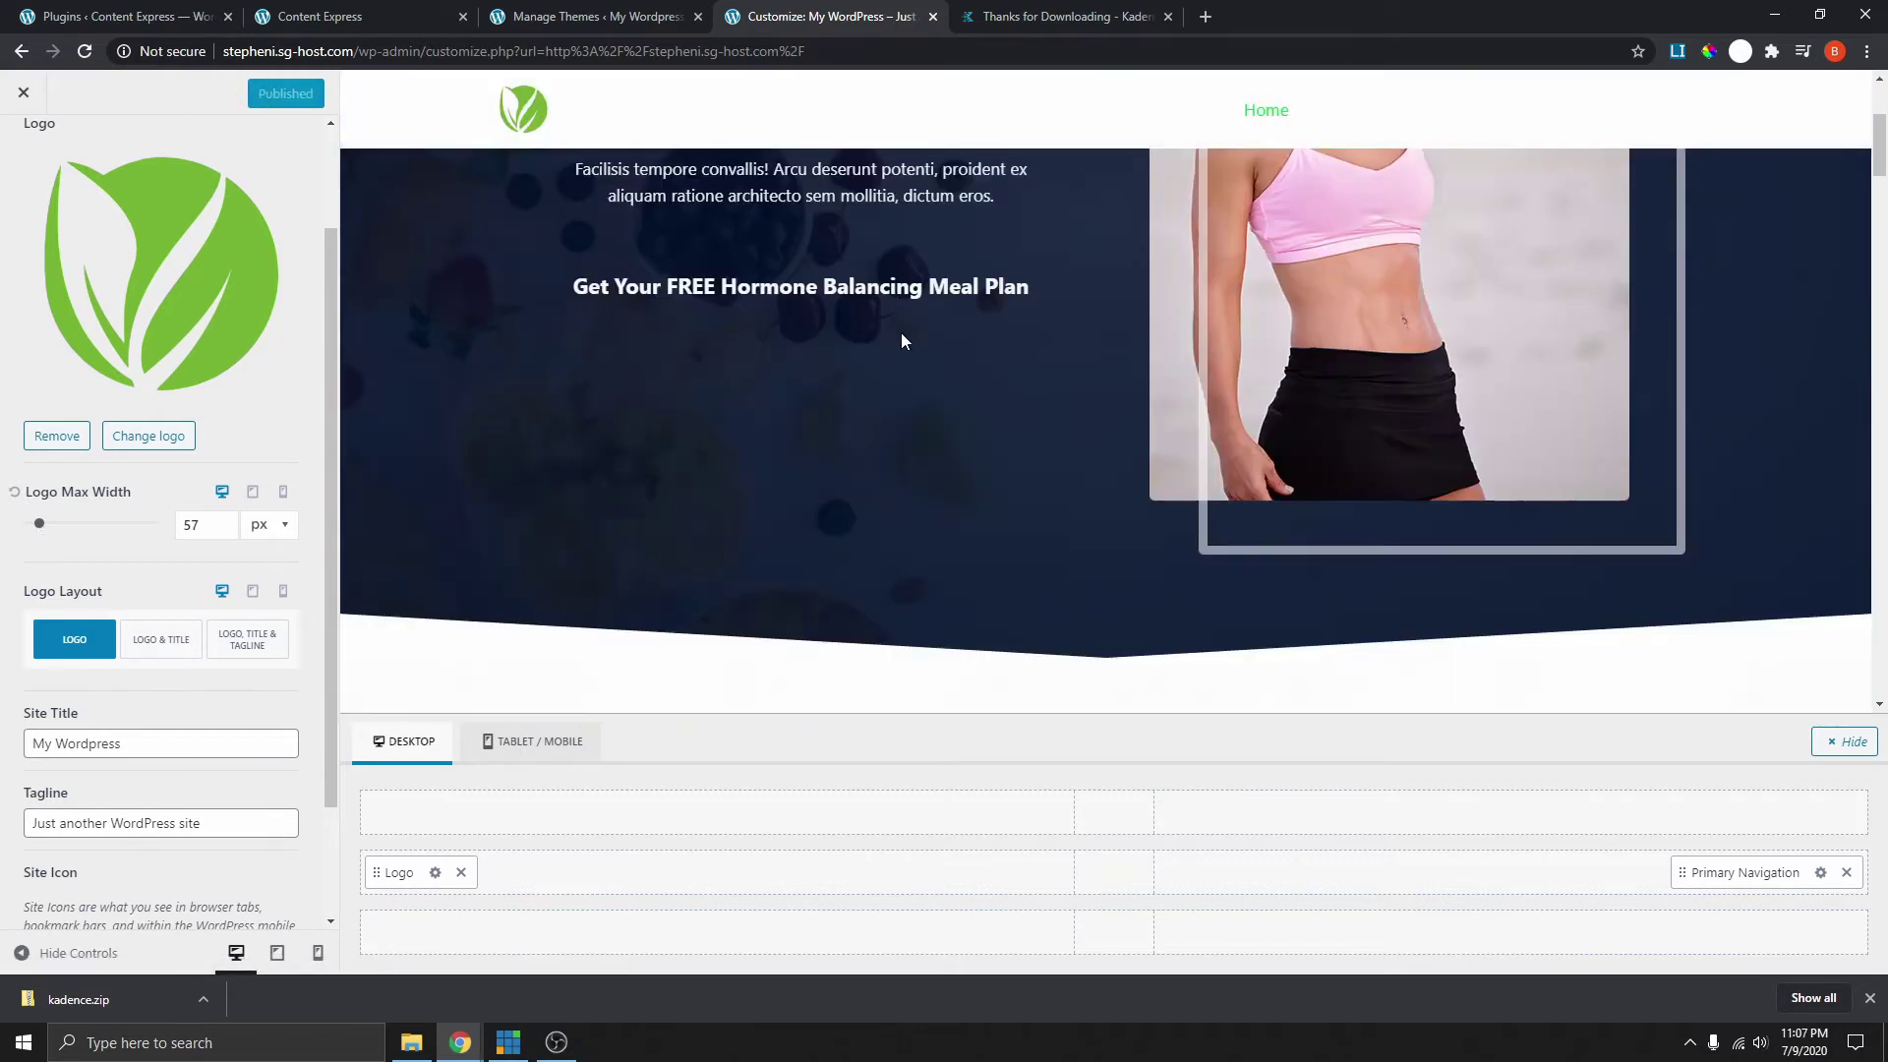
scroll(1219, 321, "down", 5)
scroll(1148, 381, "up", 10)
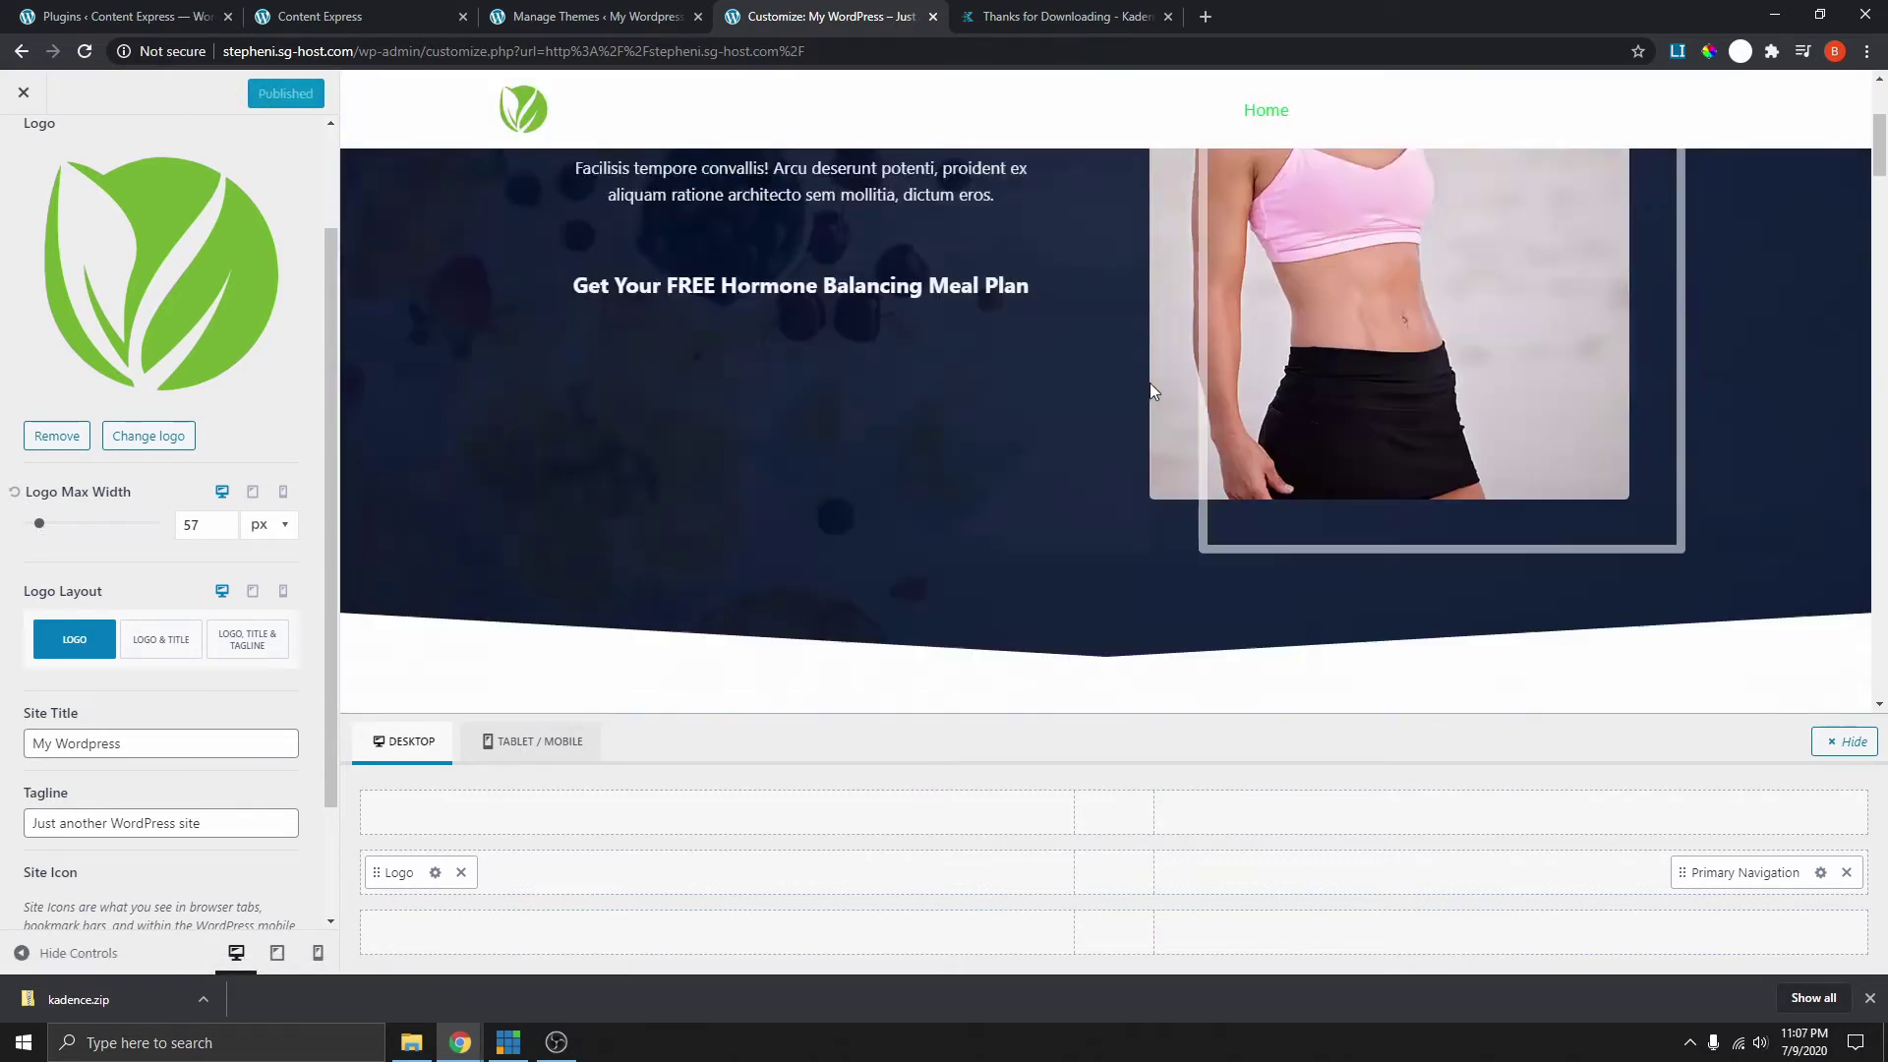
scroll(1165, 338, "down", 5)
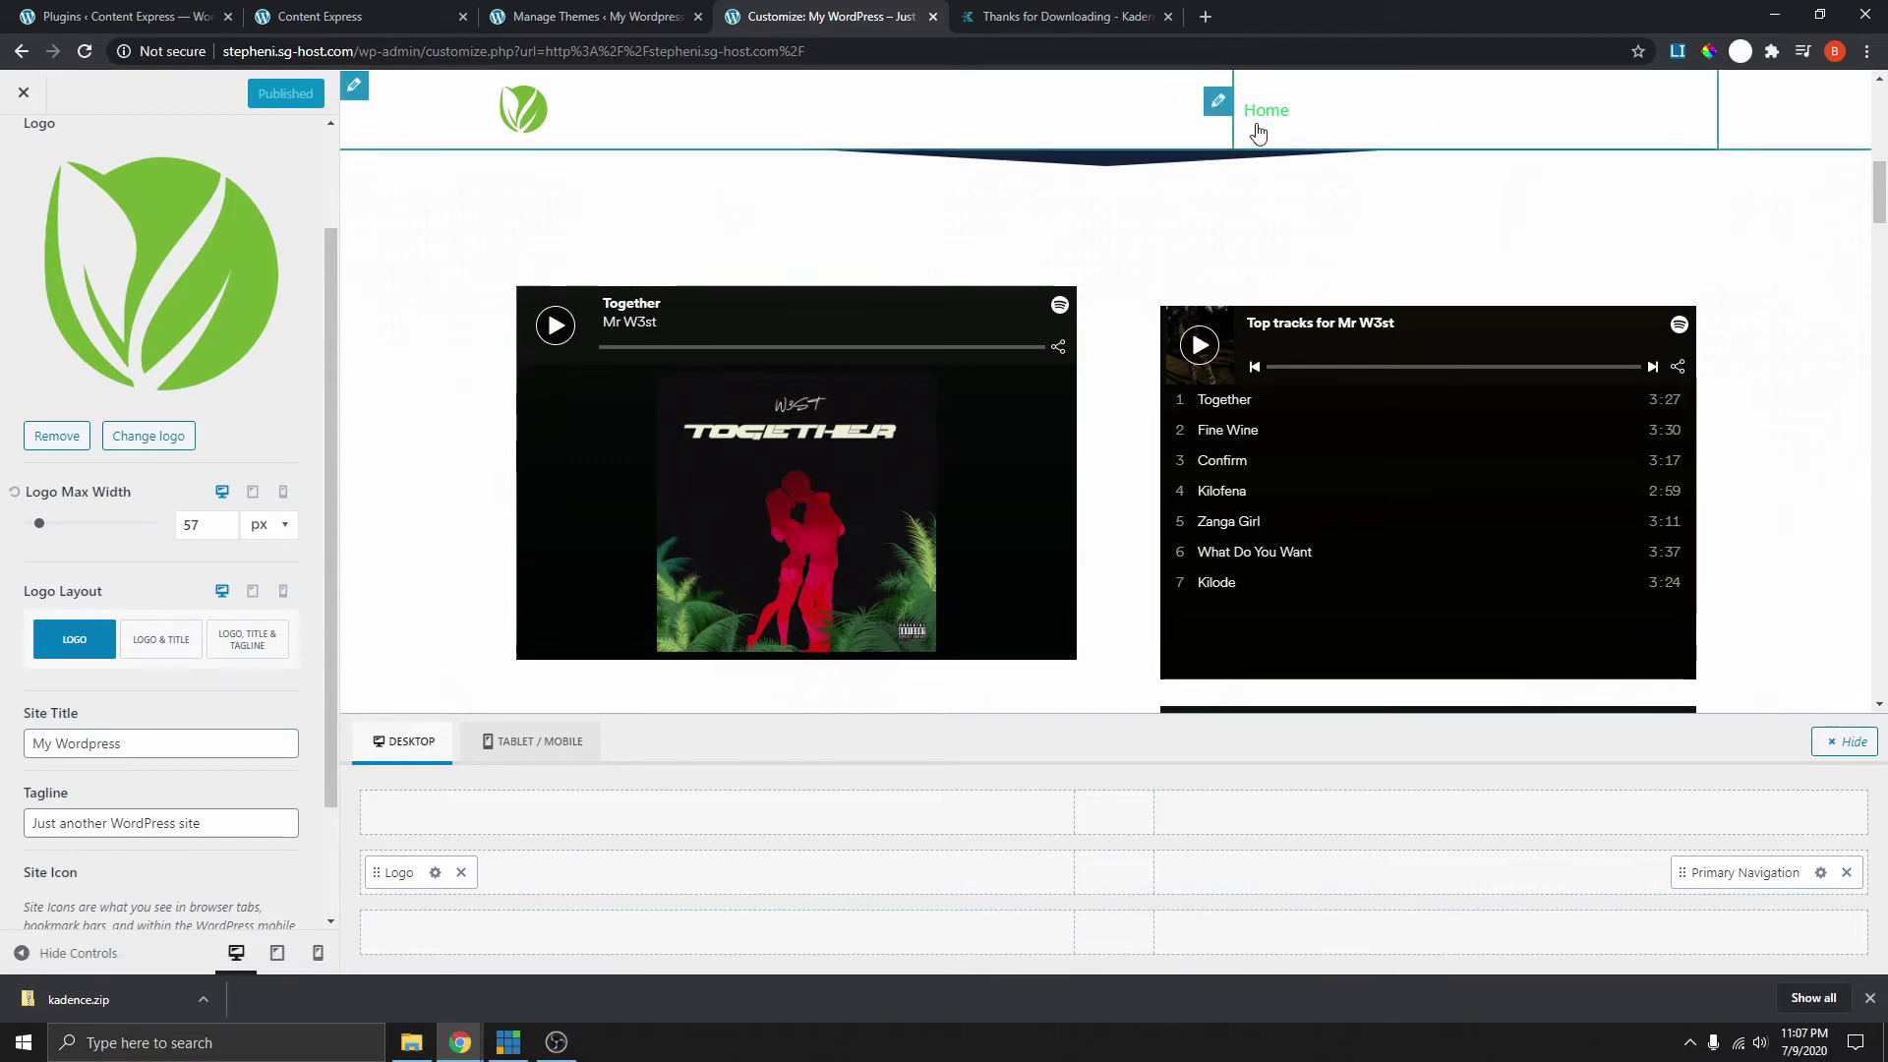
scroll(1192, 400, "down", 7)
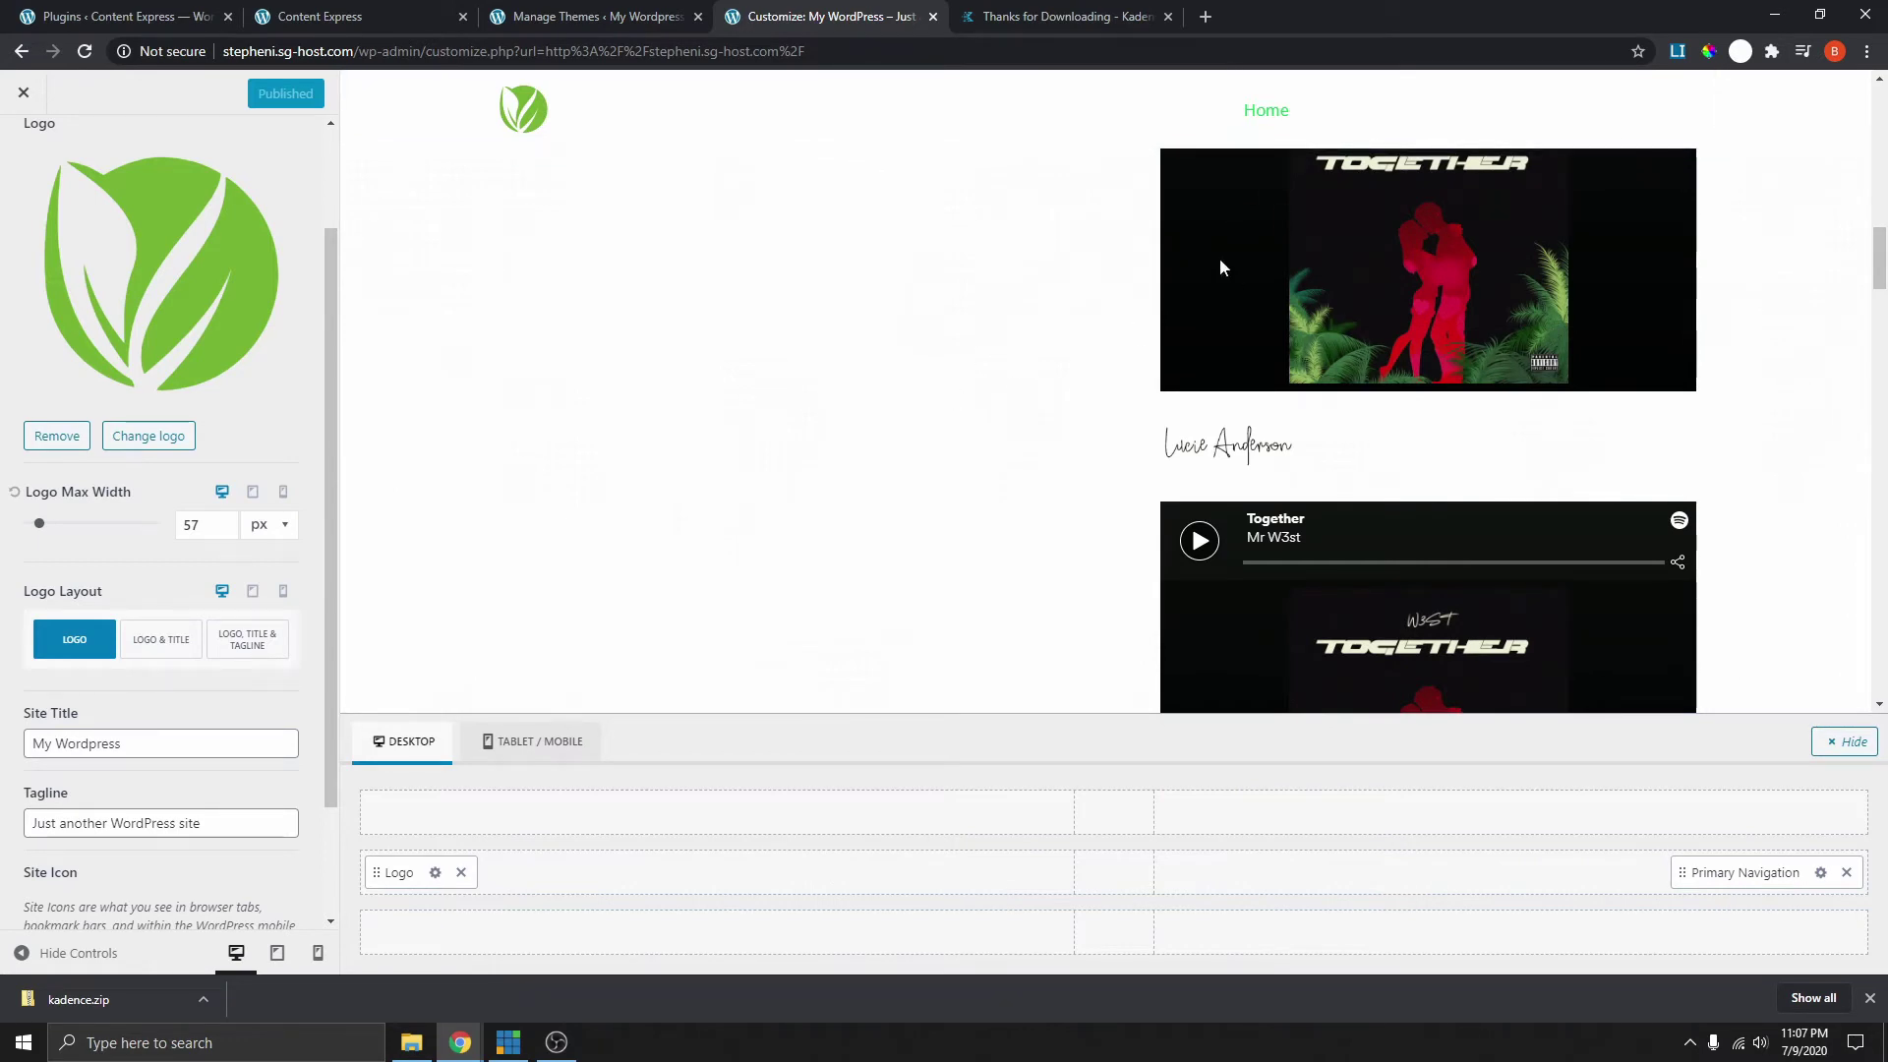
scroll(1180, 197, "up", 5)
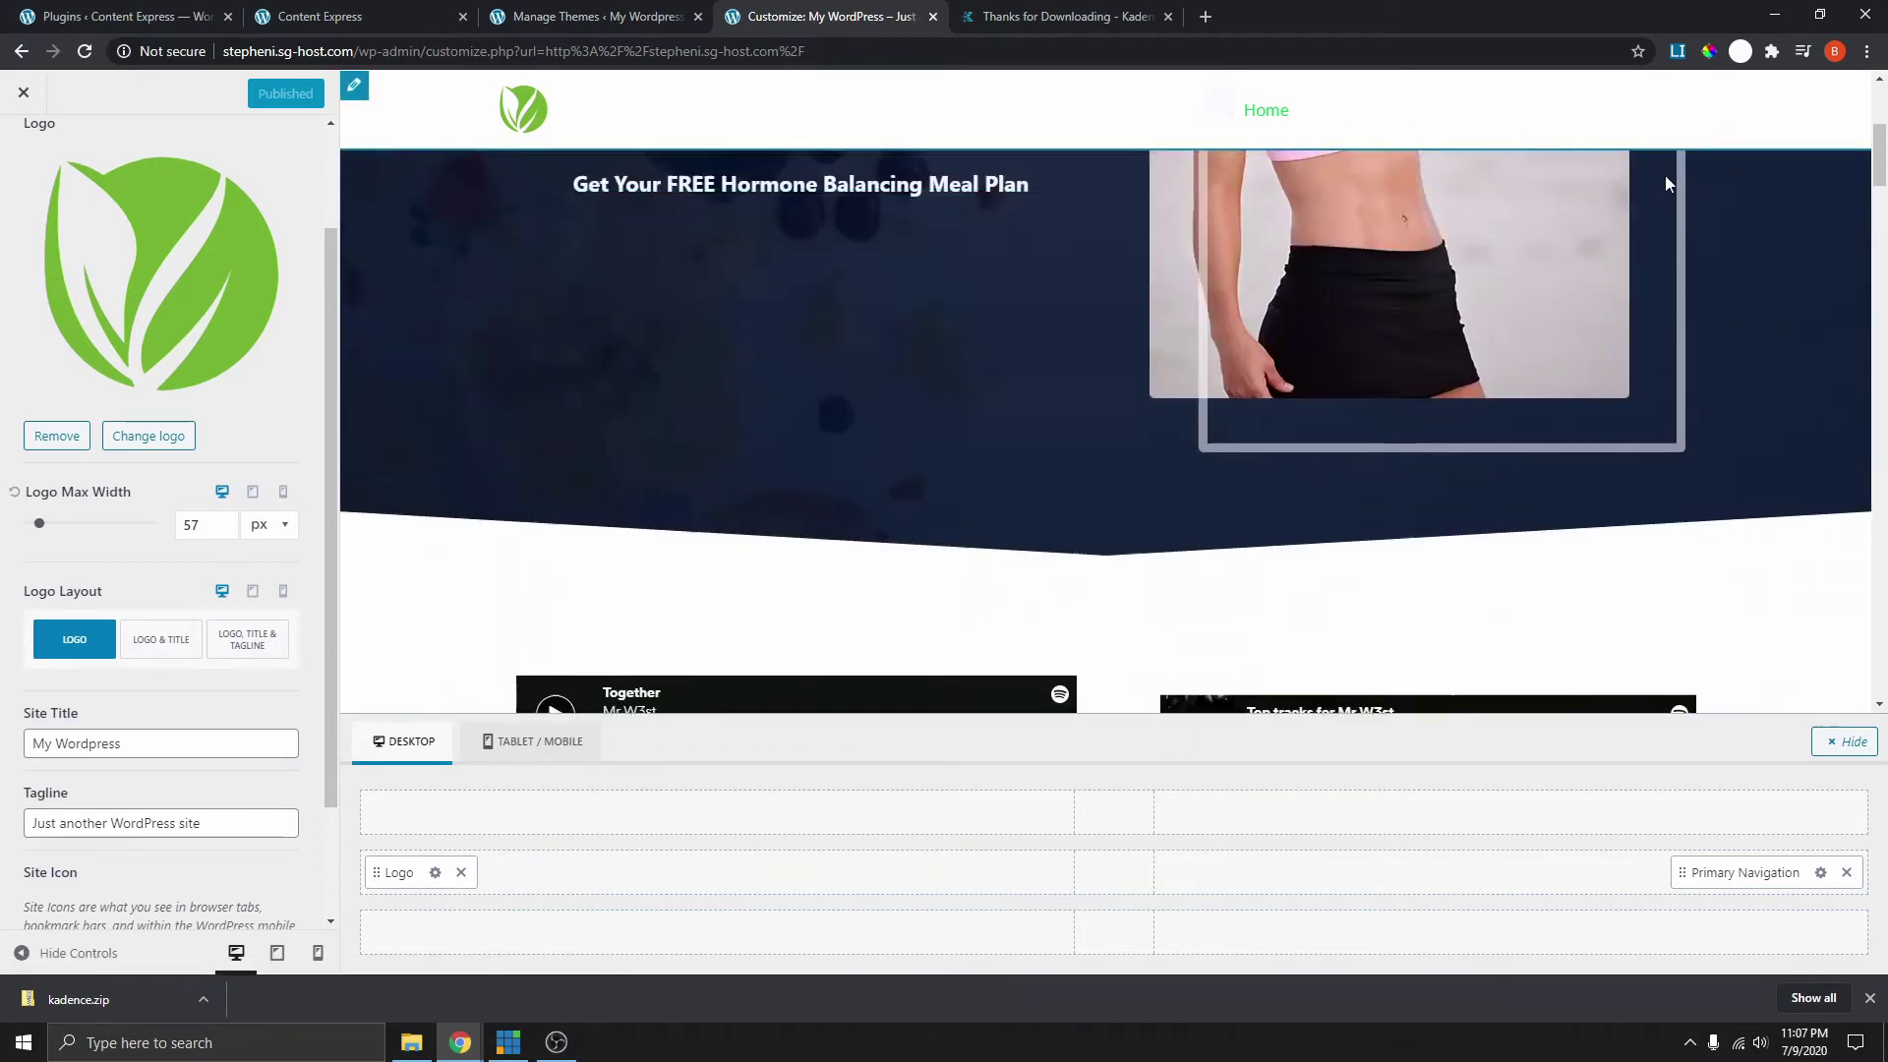
scroll(1666, 175, "up", 3)
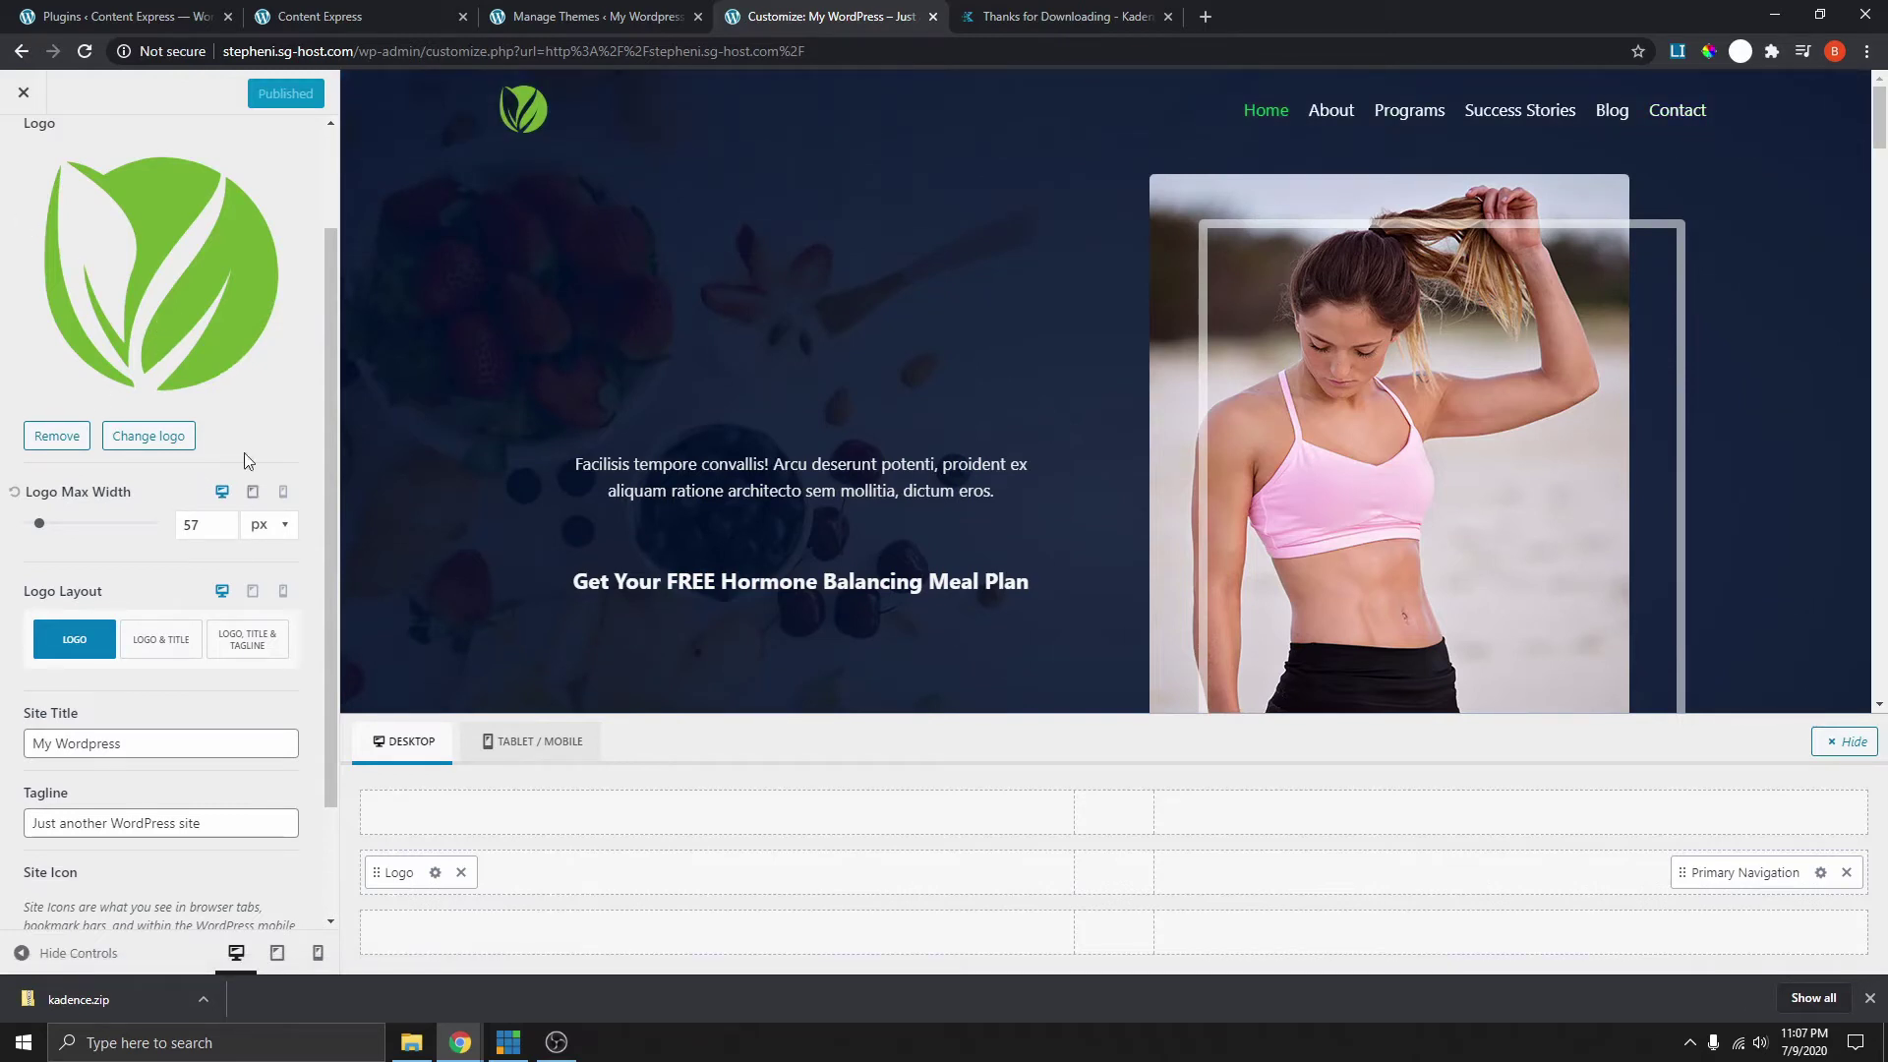
scroll(179, 290, "up", 3)
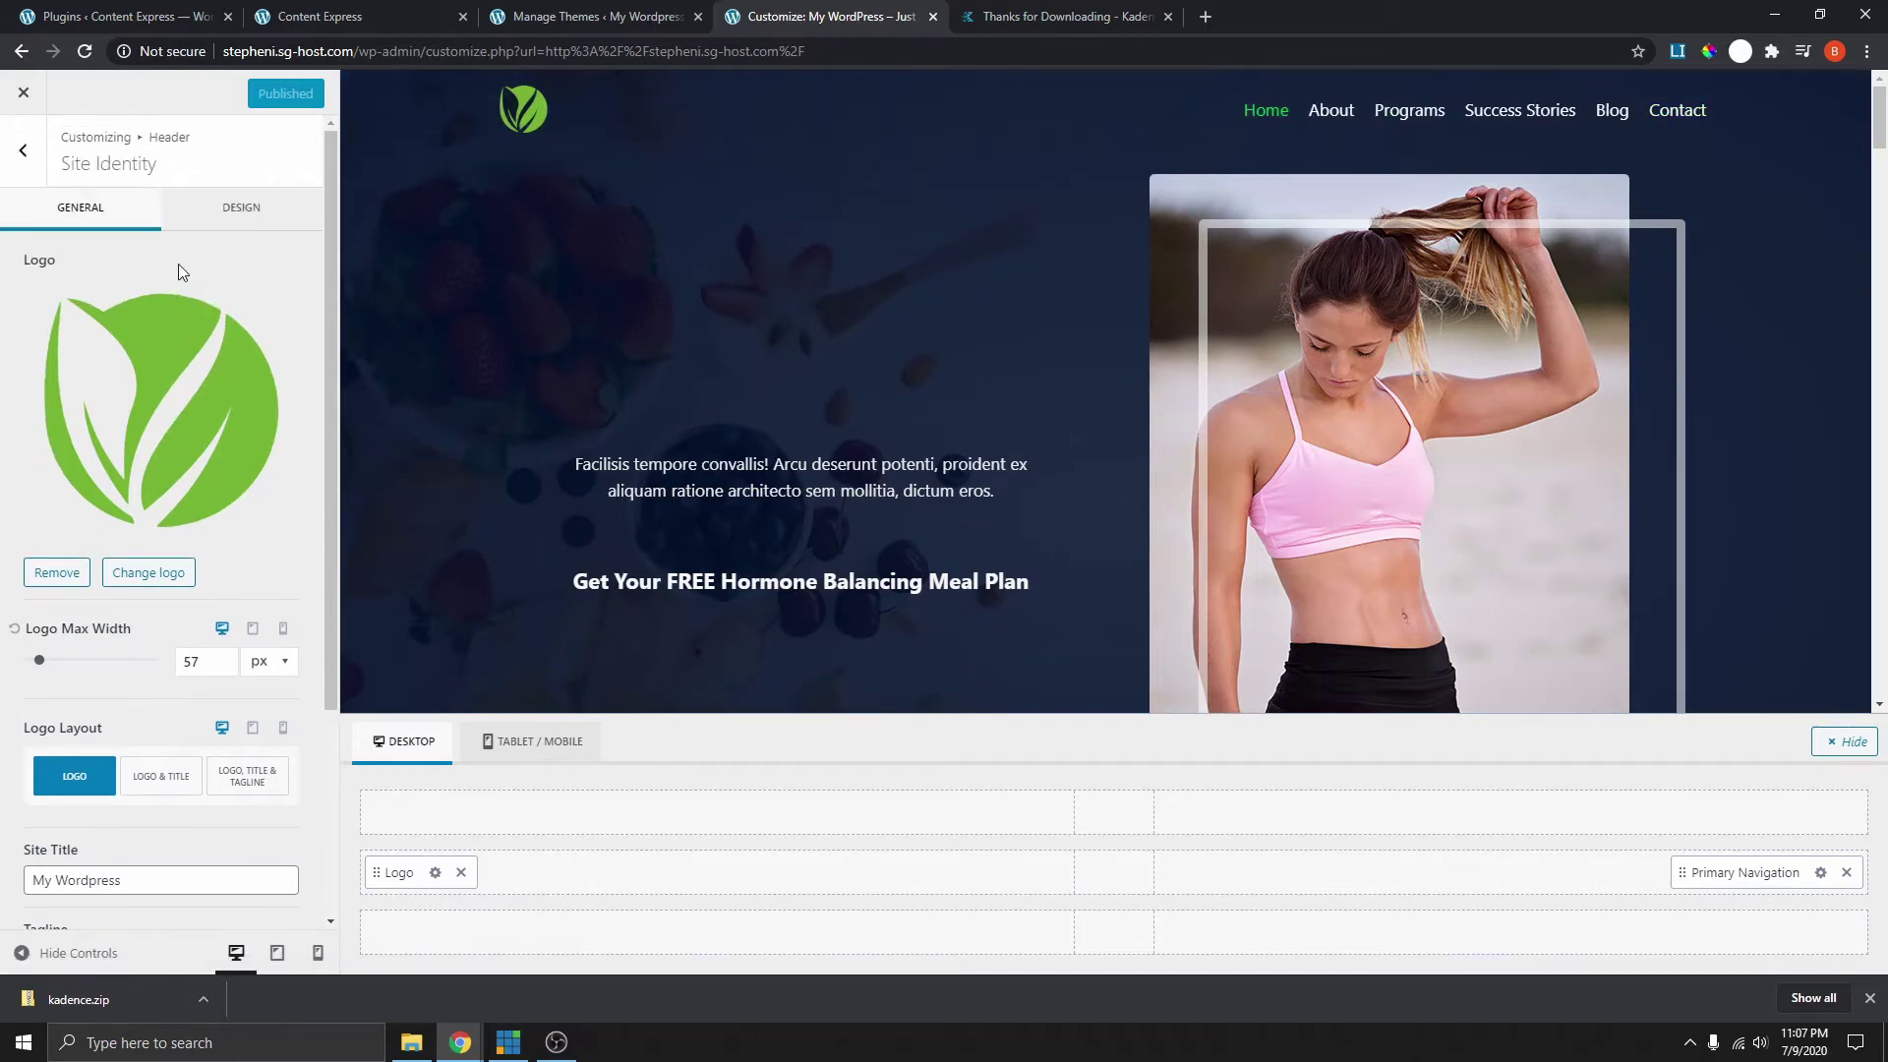
- Set the Sticky Header Background to the blue 2B6CB0 preset and scroll the preview to check it
left_click(15, 158)
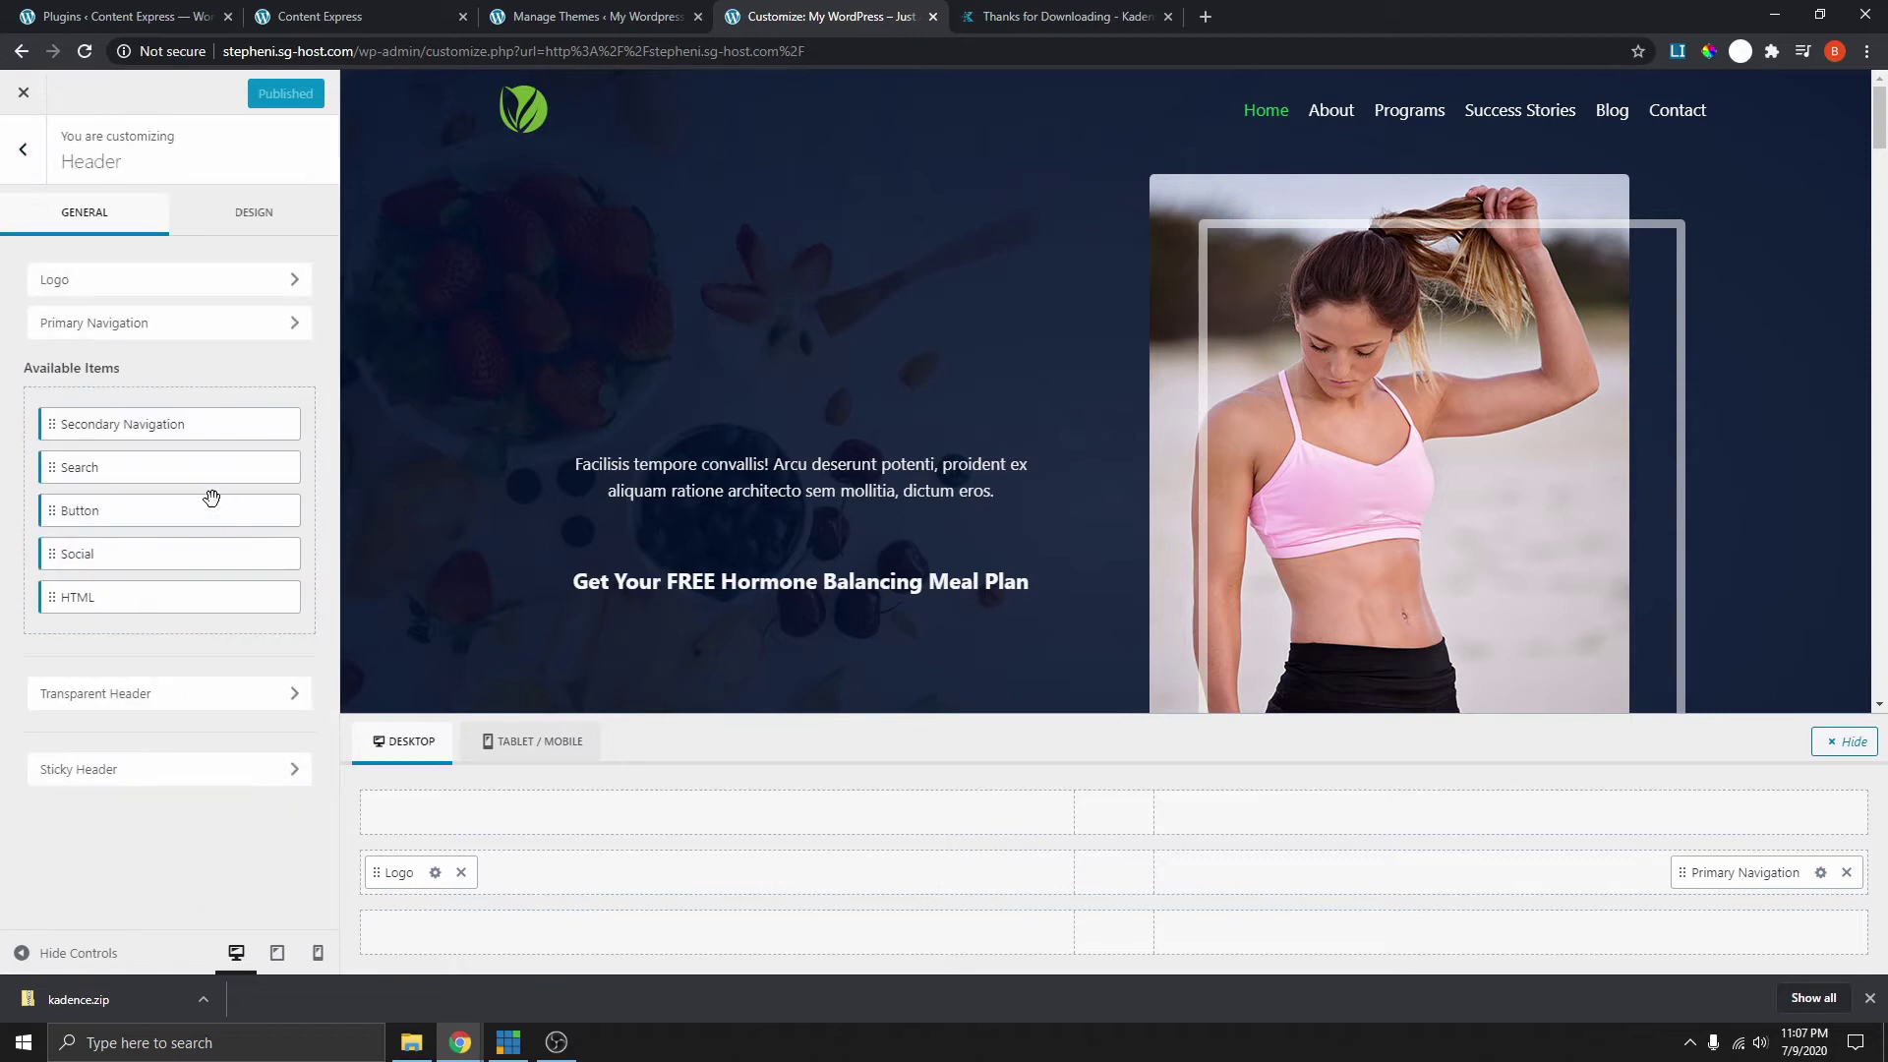
left_click(126, 777)
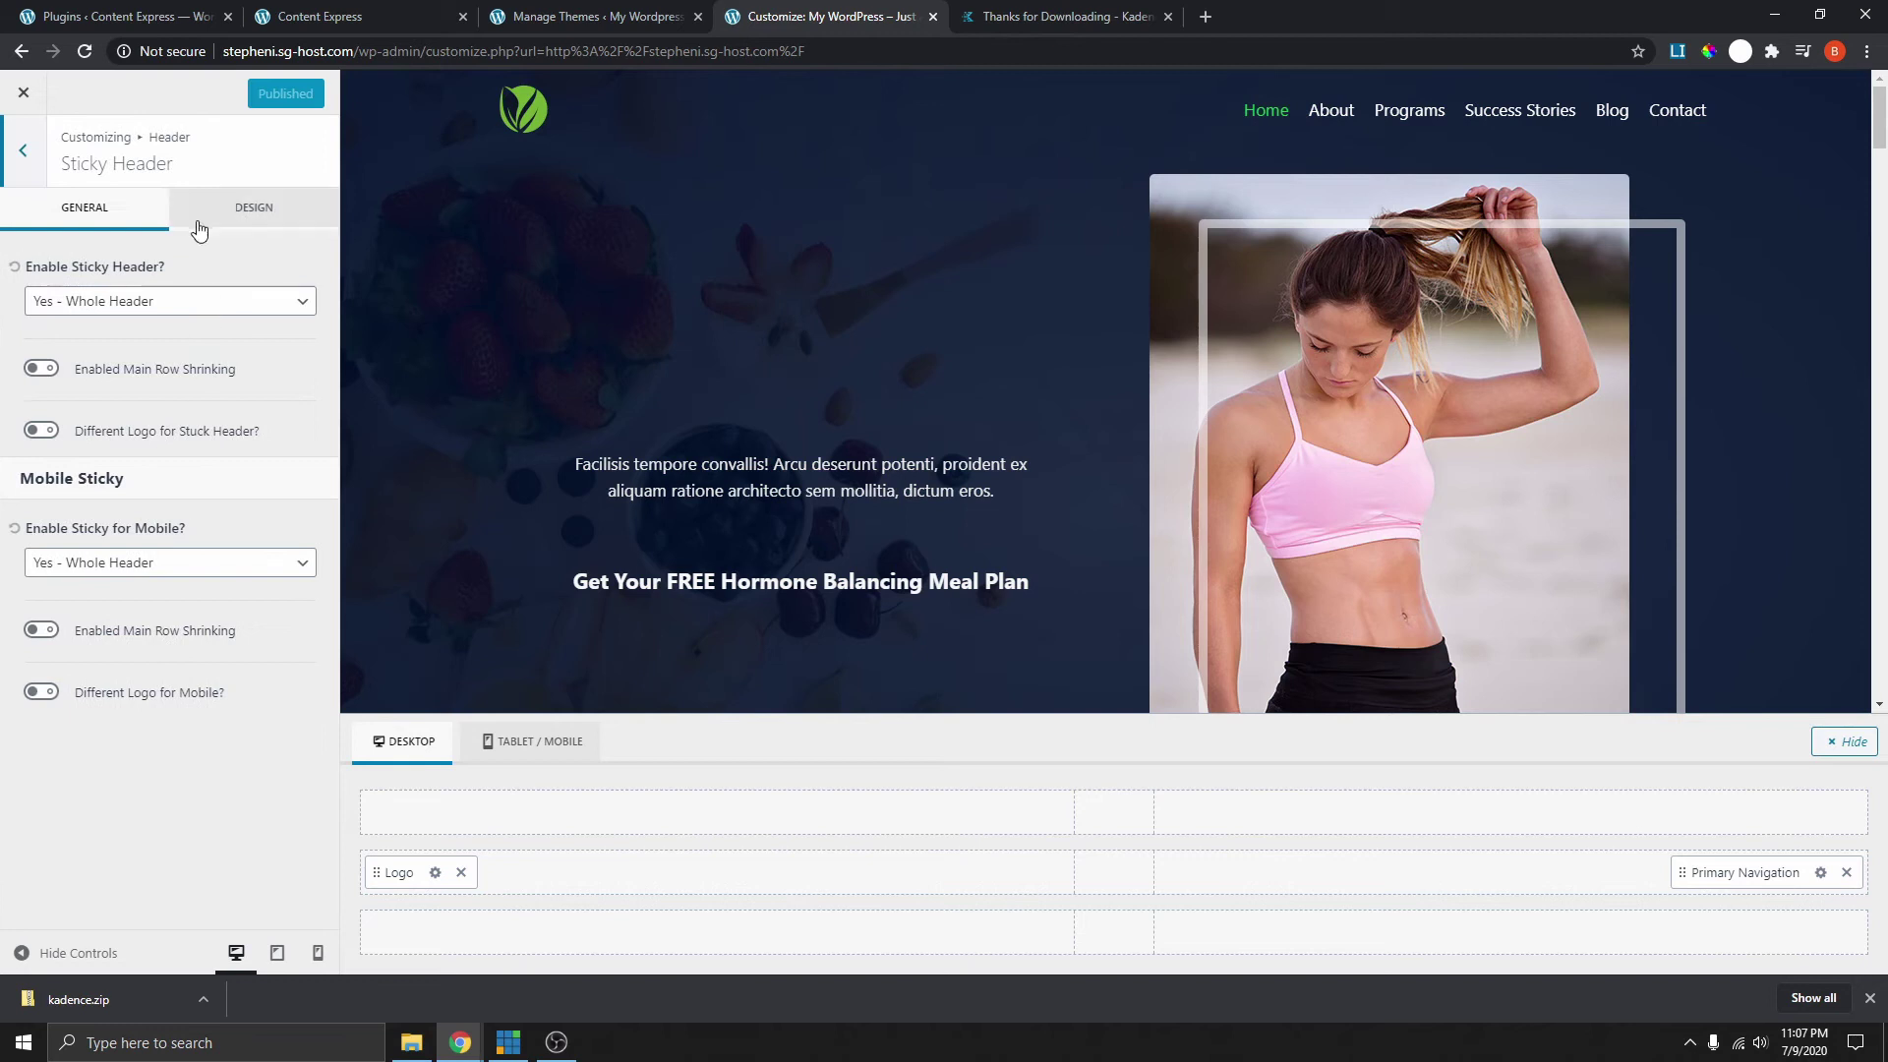
left_click(276, 221)
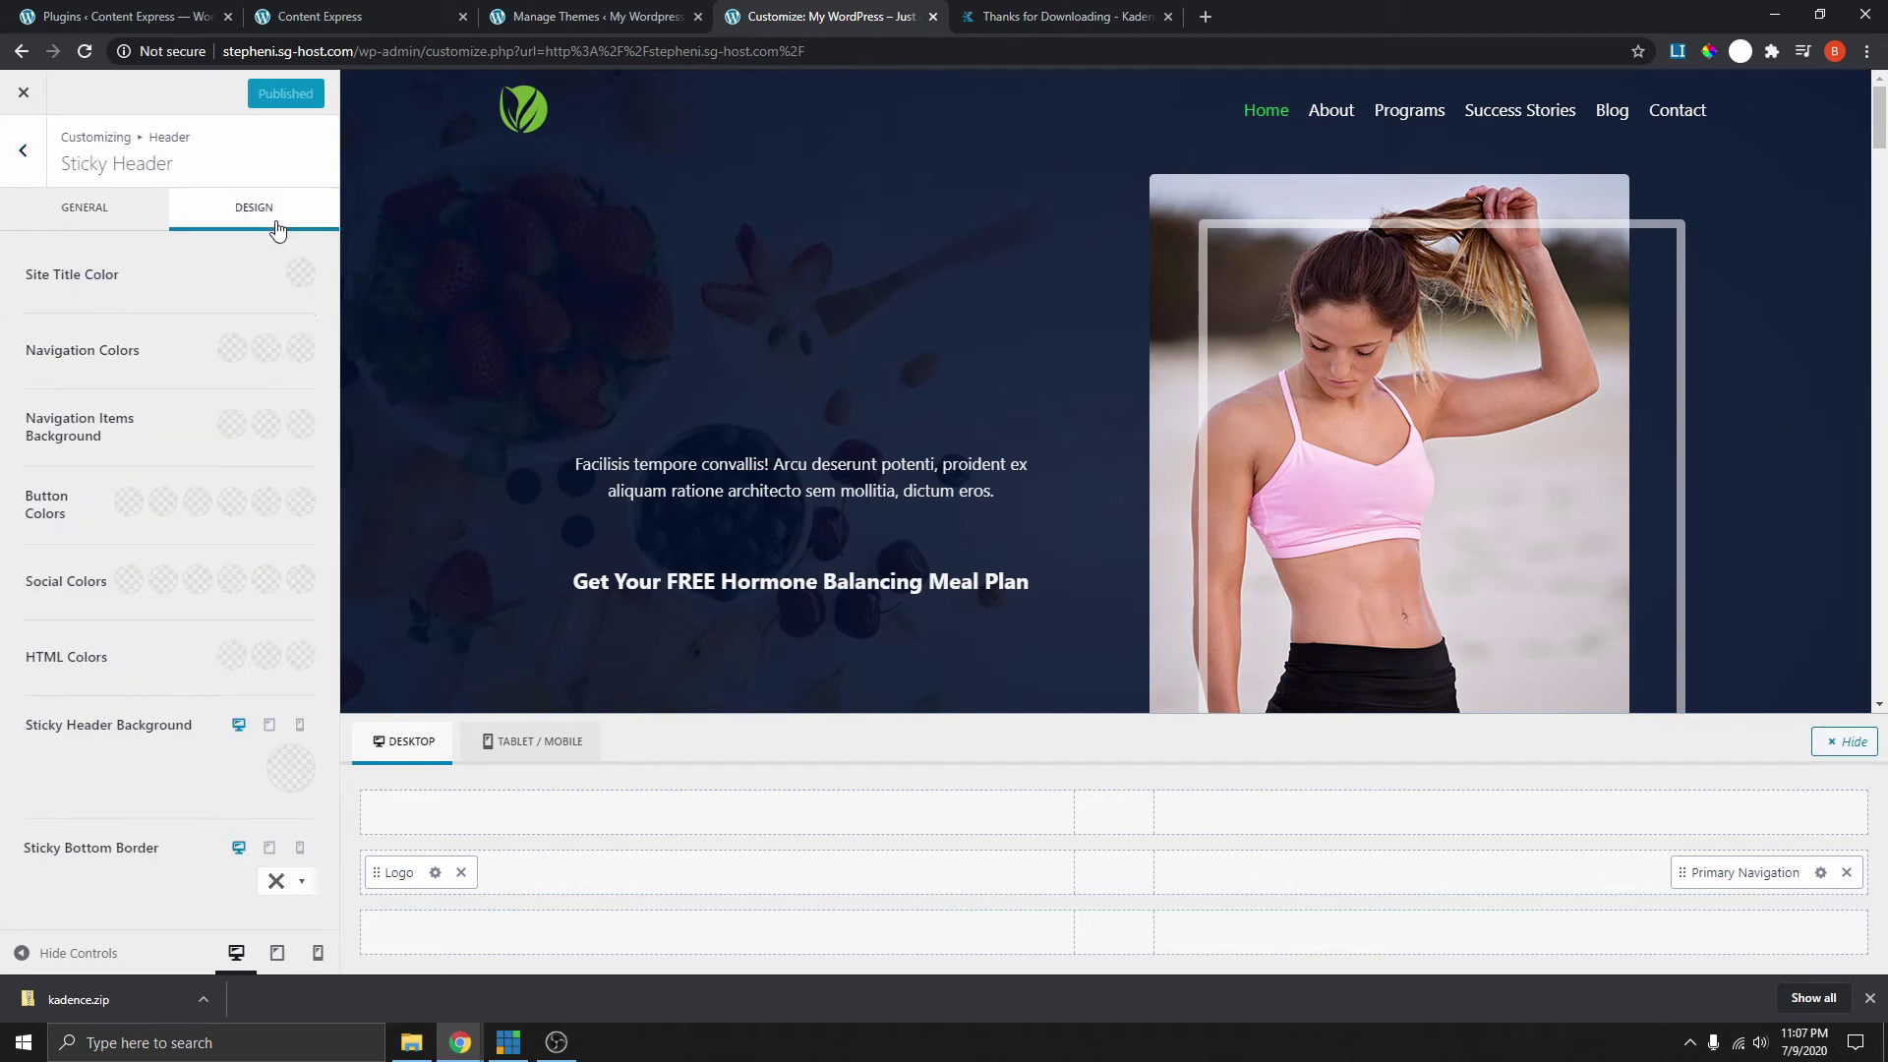
left_click(289, 770)
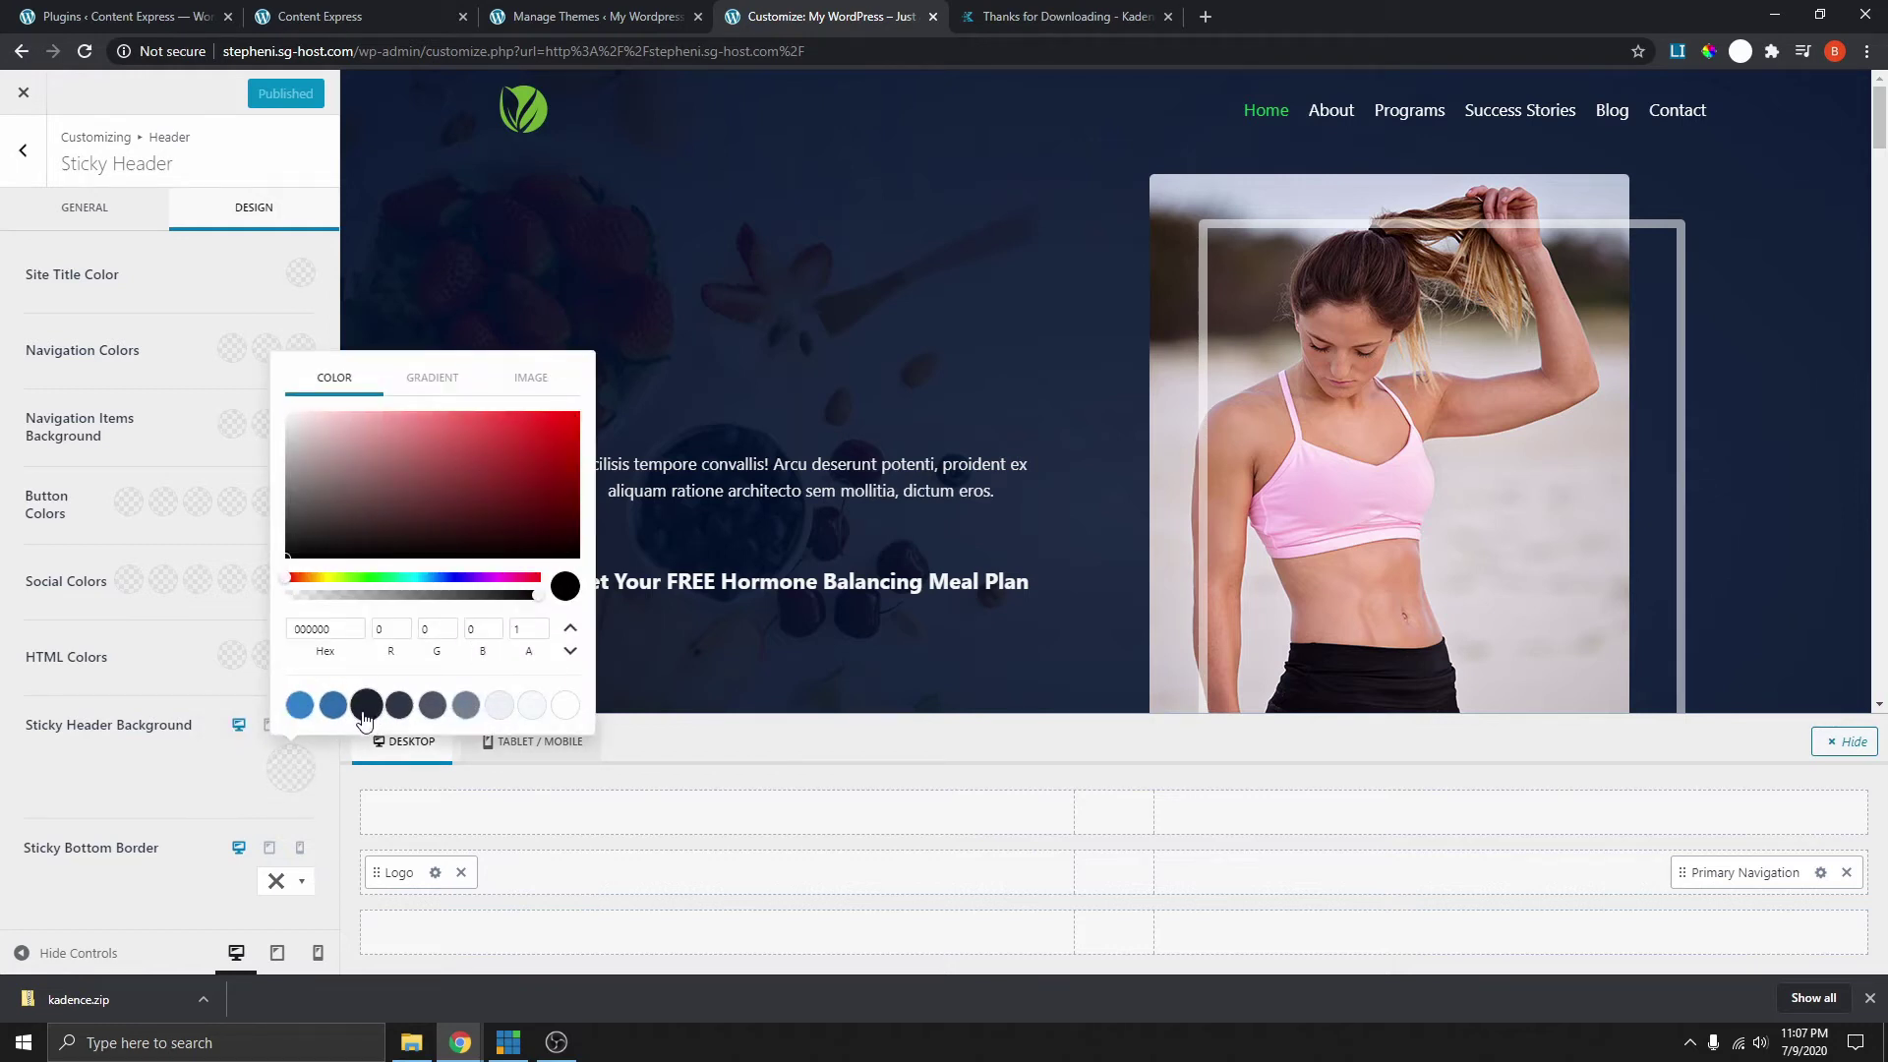
left_click(334, 705)
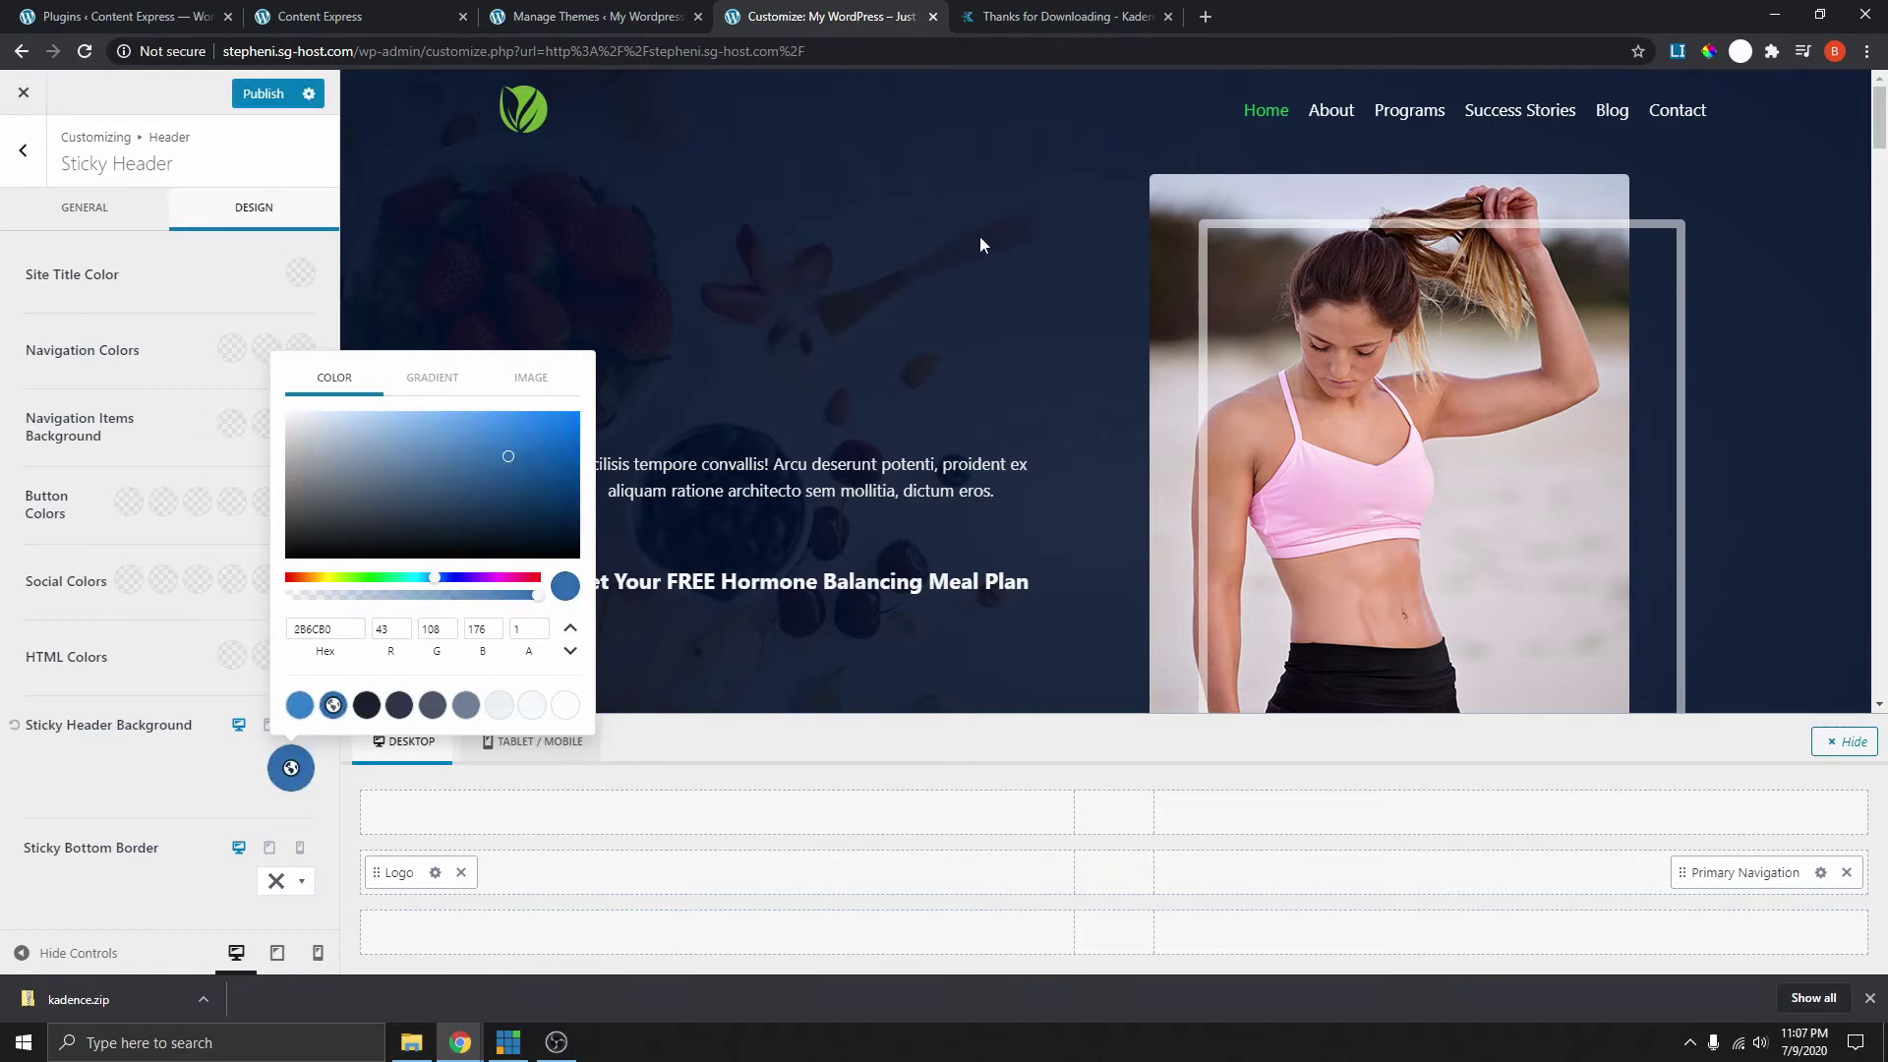
scroll(1179, 265, "down", 3)
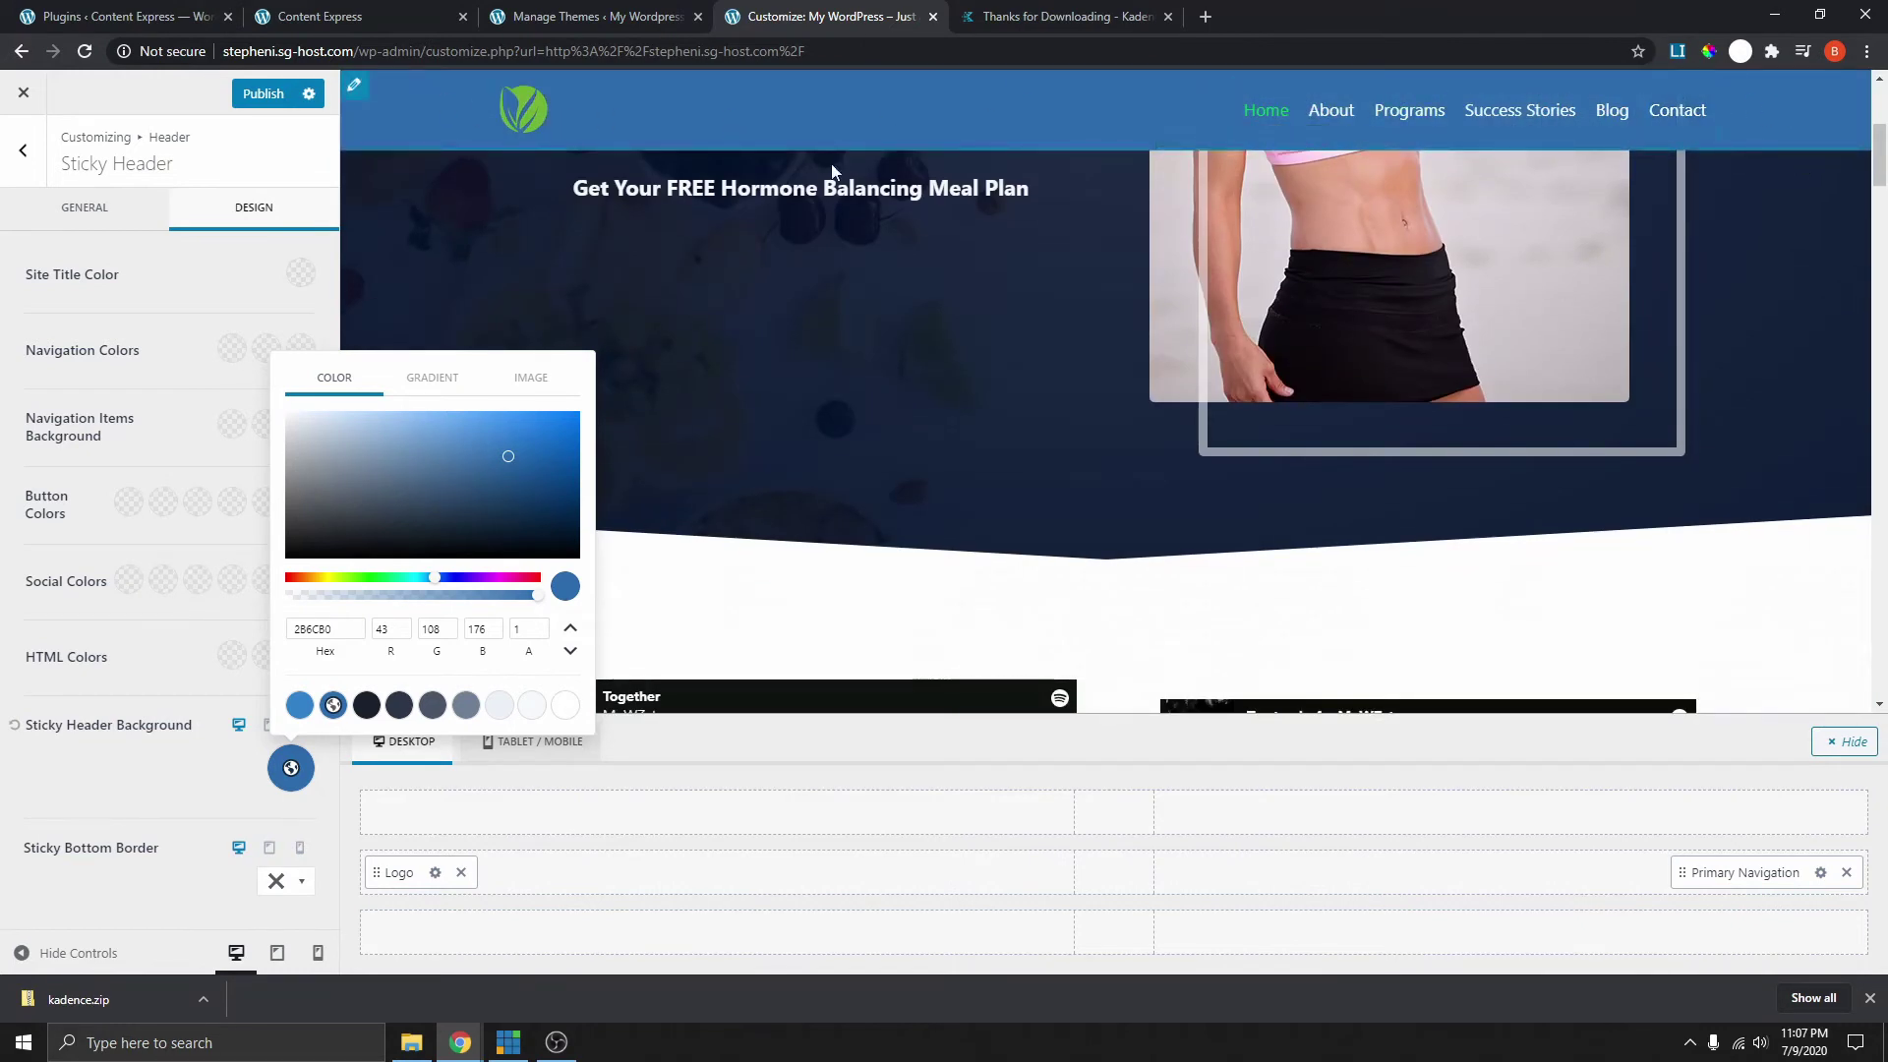
scroll(1400, 311, "down", 2)
scroll(1348, 281, "up", 6)
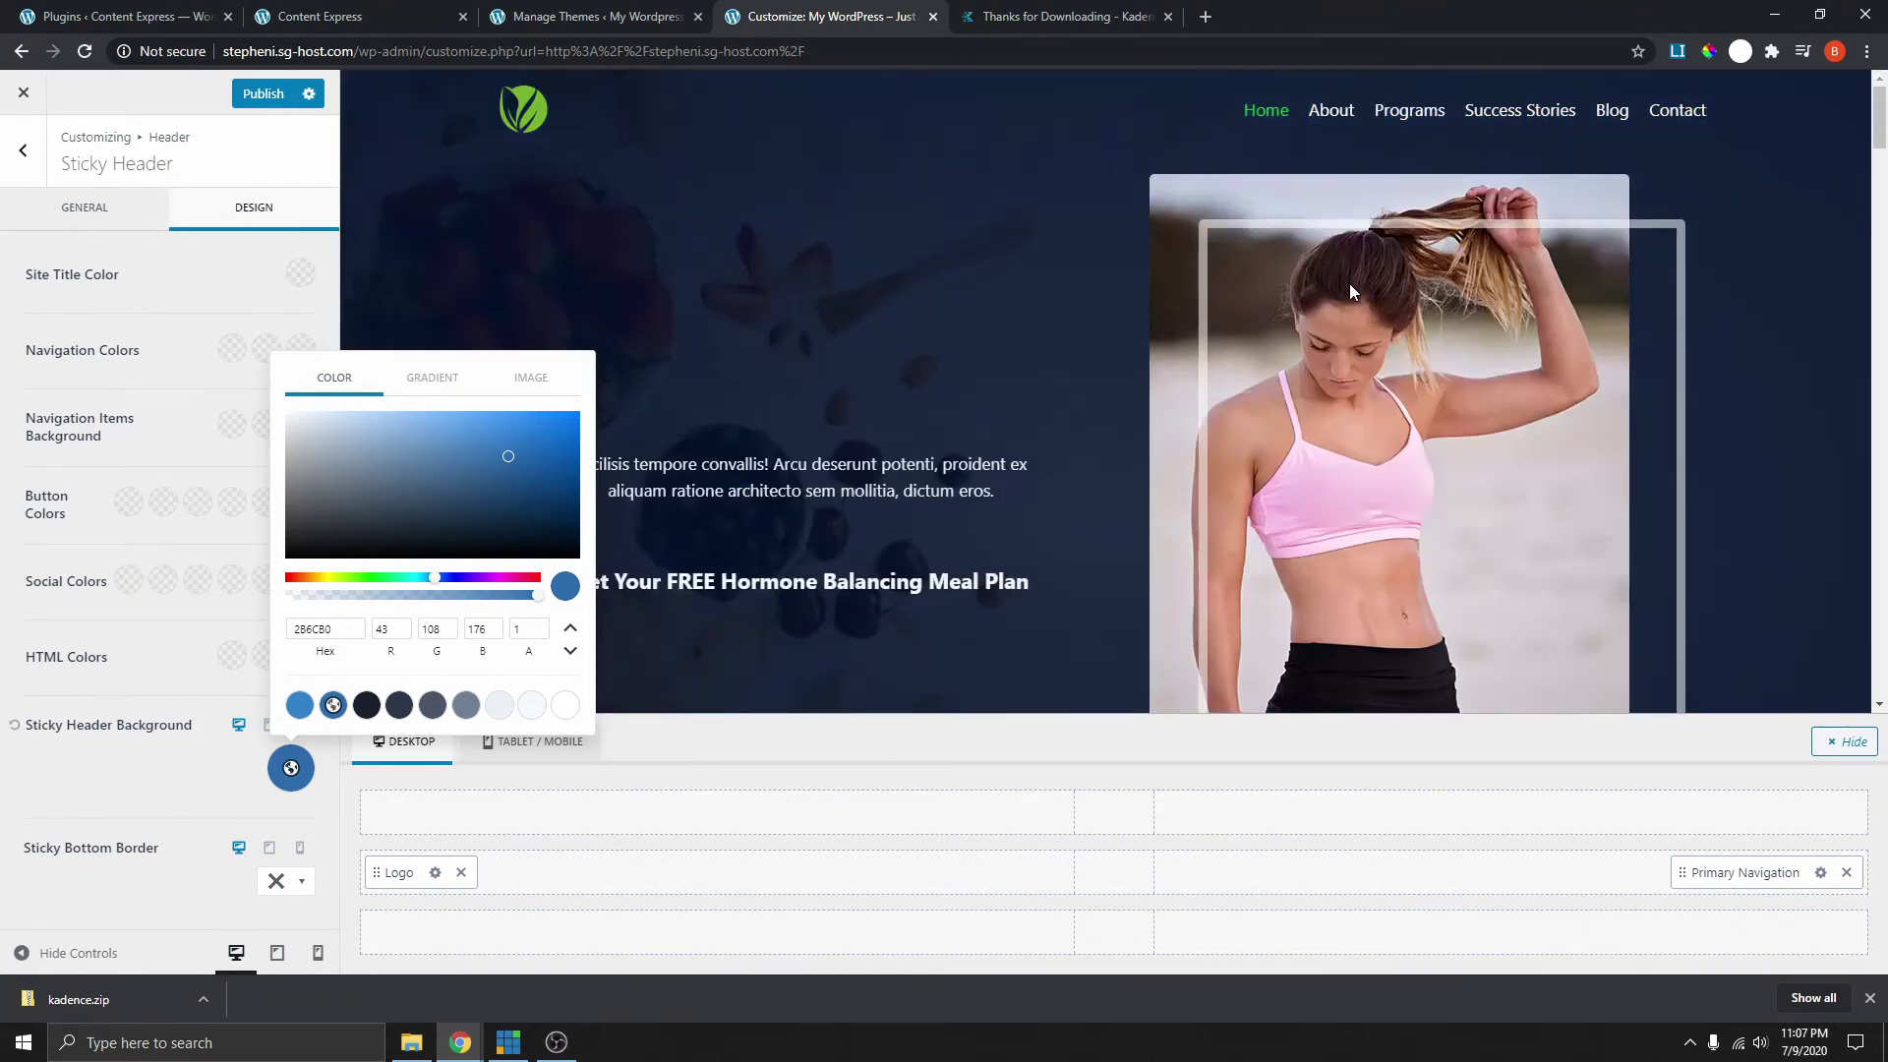
scroll(1349, 289, "down", 3)
scroll(1308, 146, "down", 1)
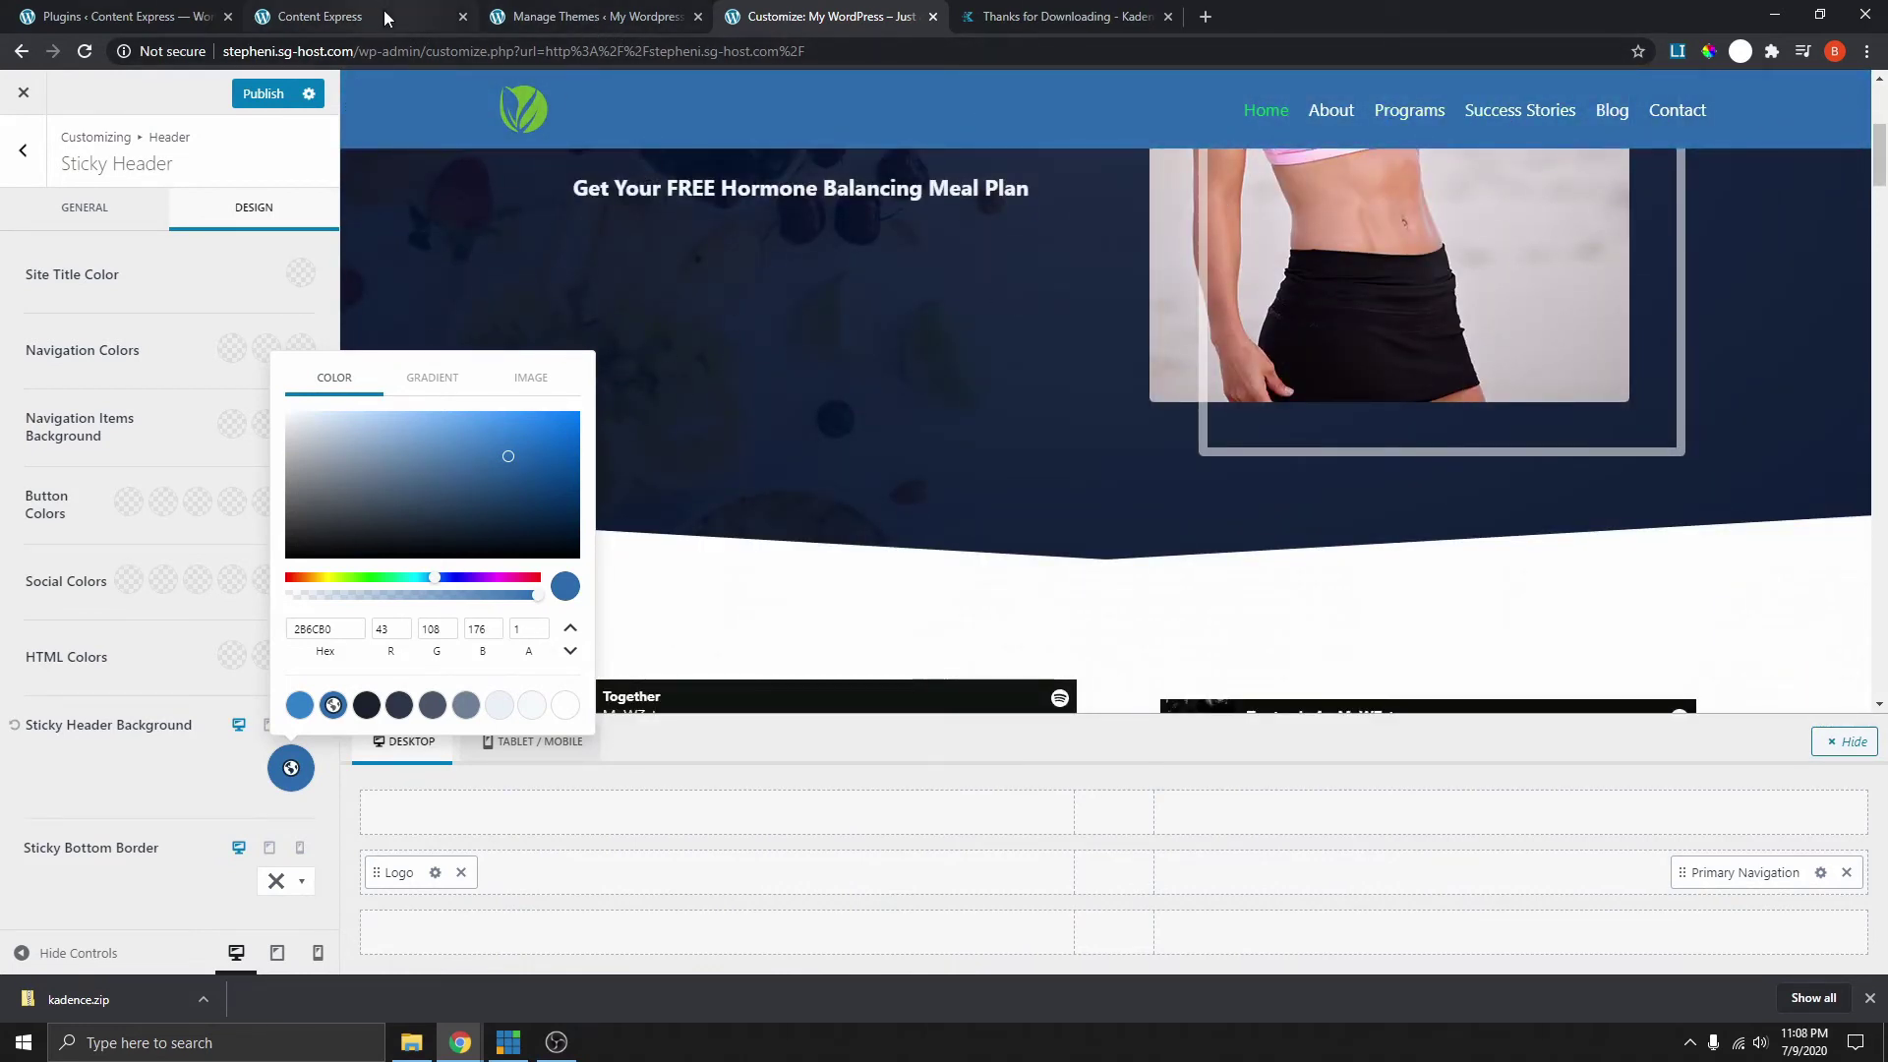
- Look at the live Content Express site for reference, then return to the customizer
left_click(550, 18)
left_click(362, 20)
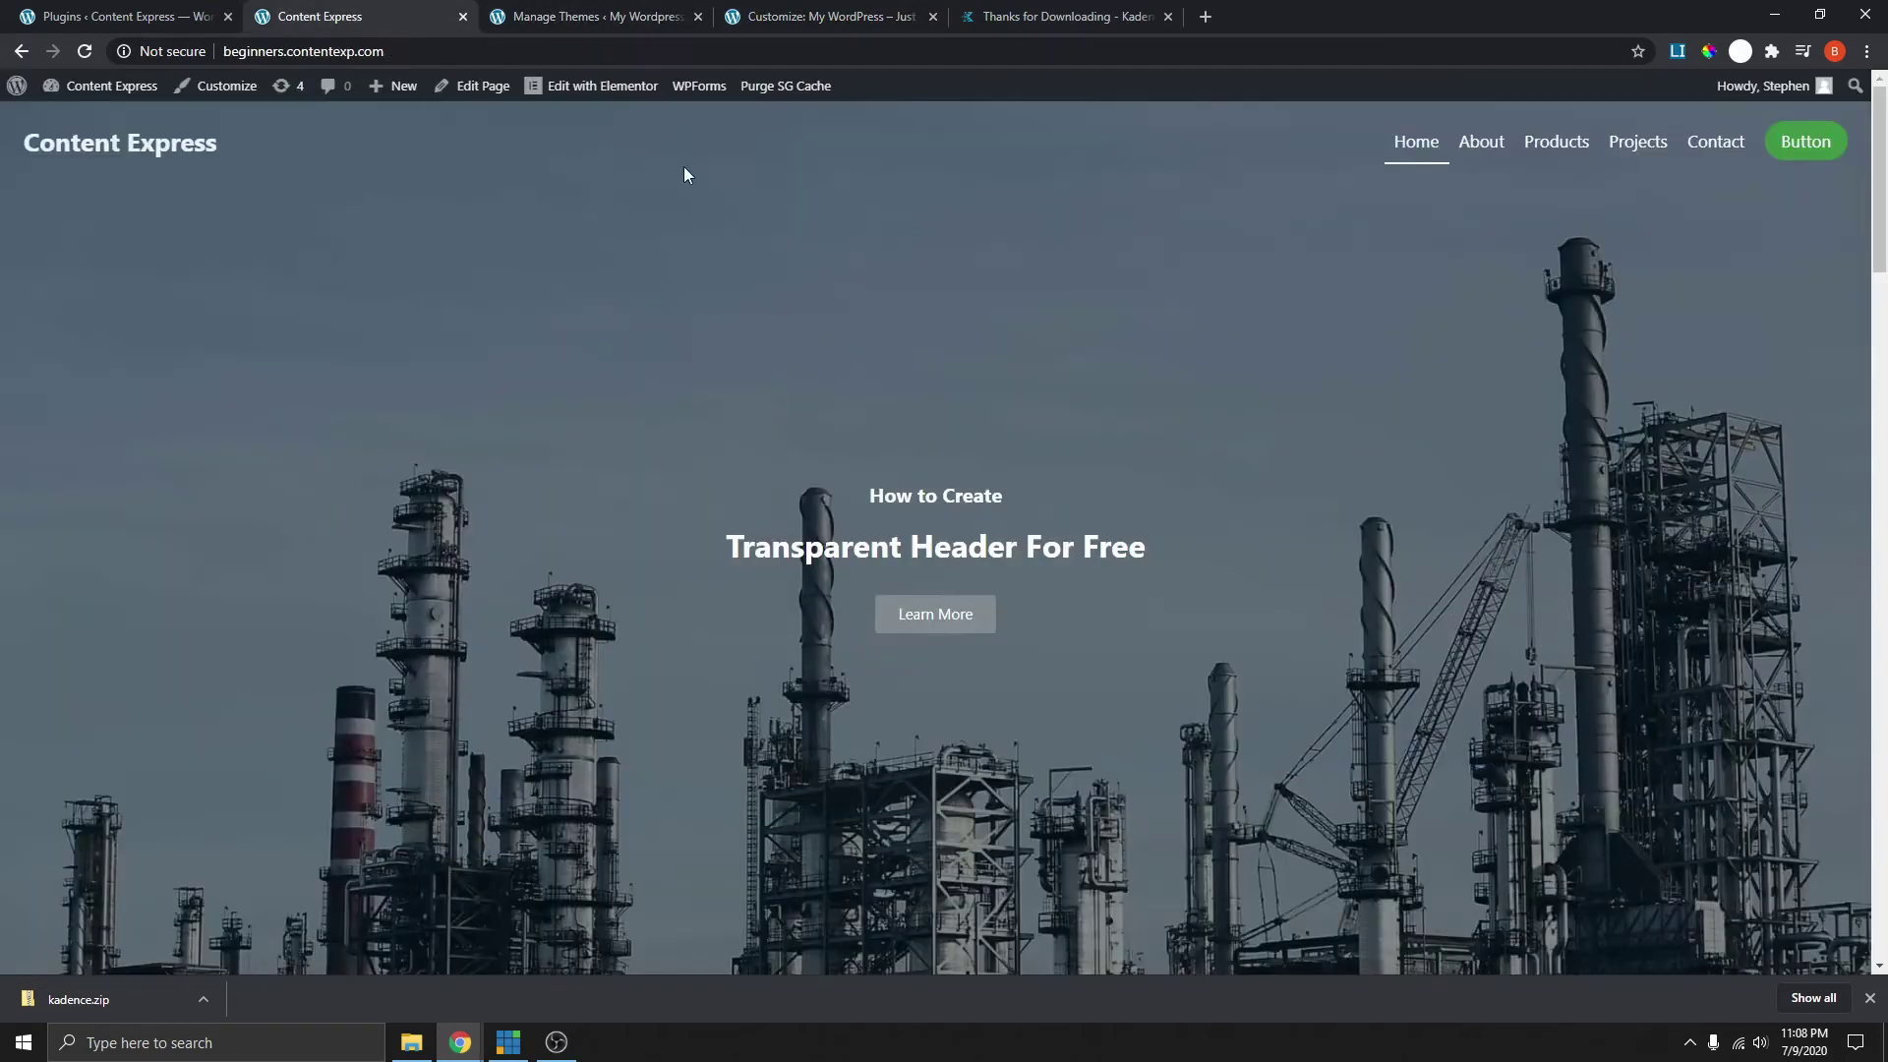
scroll(1390, 375, "down", 3)
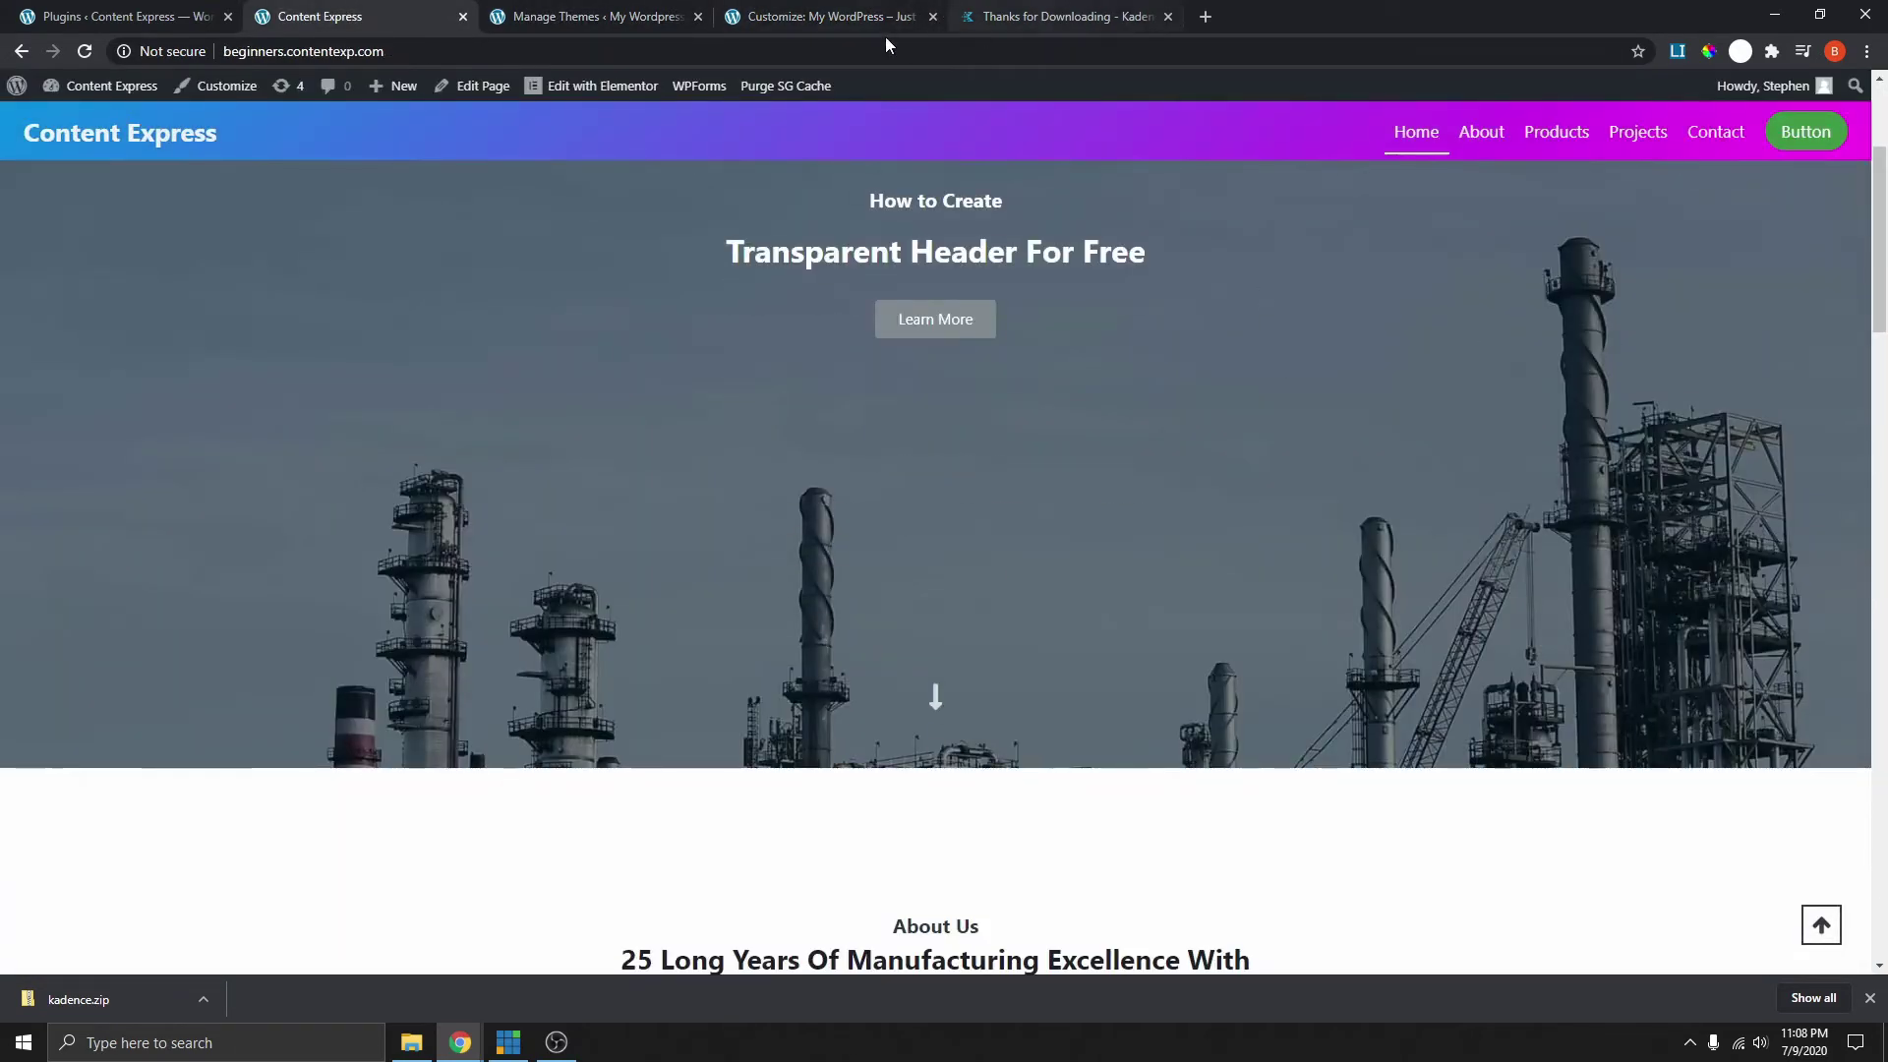
left_click(822, 17)
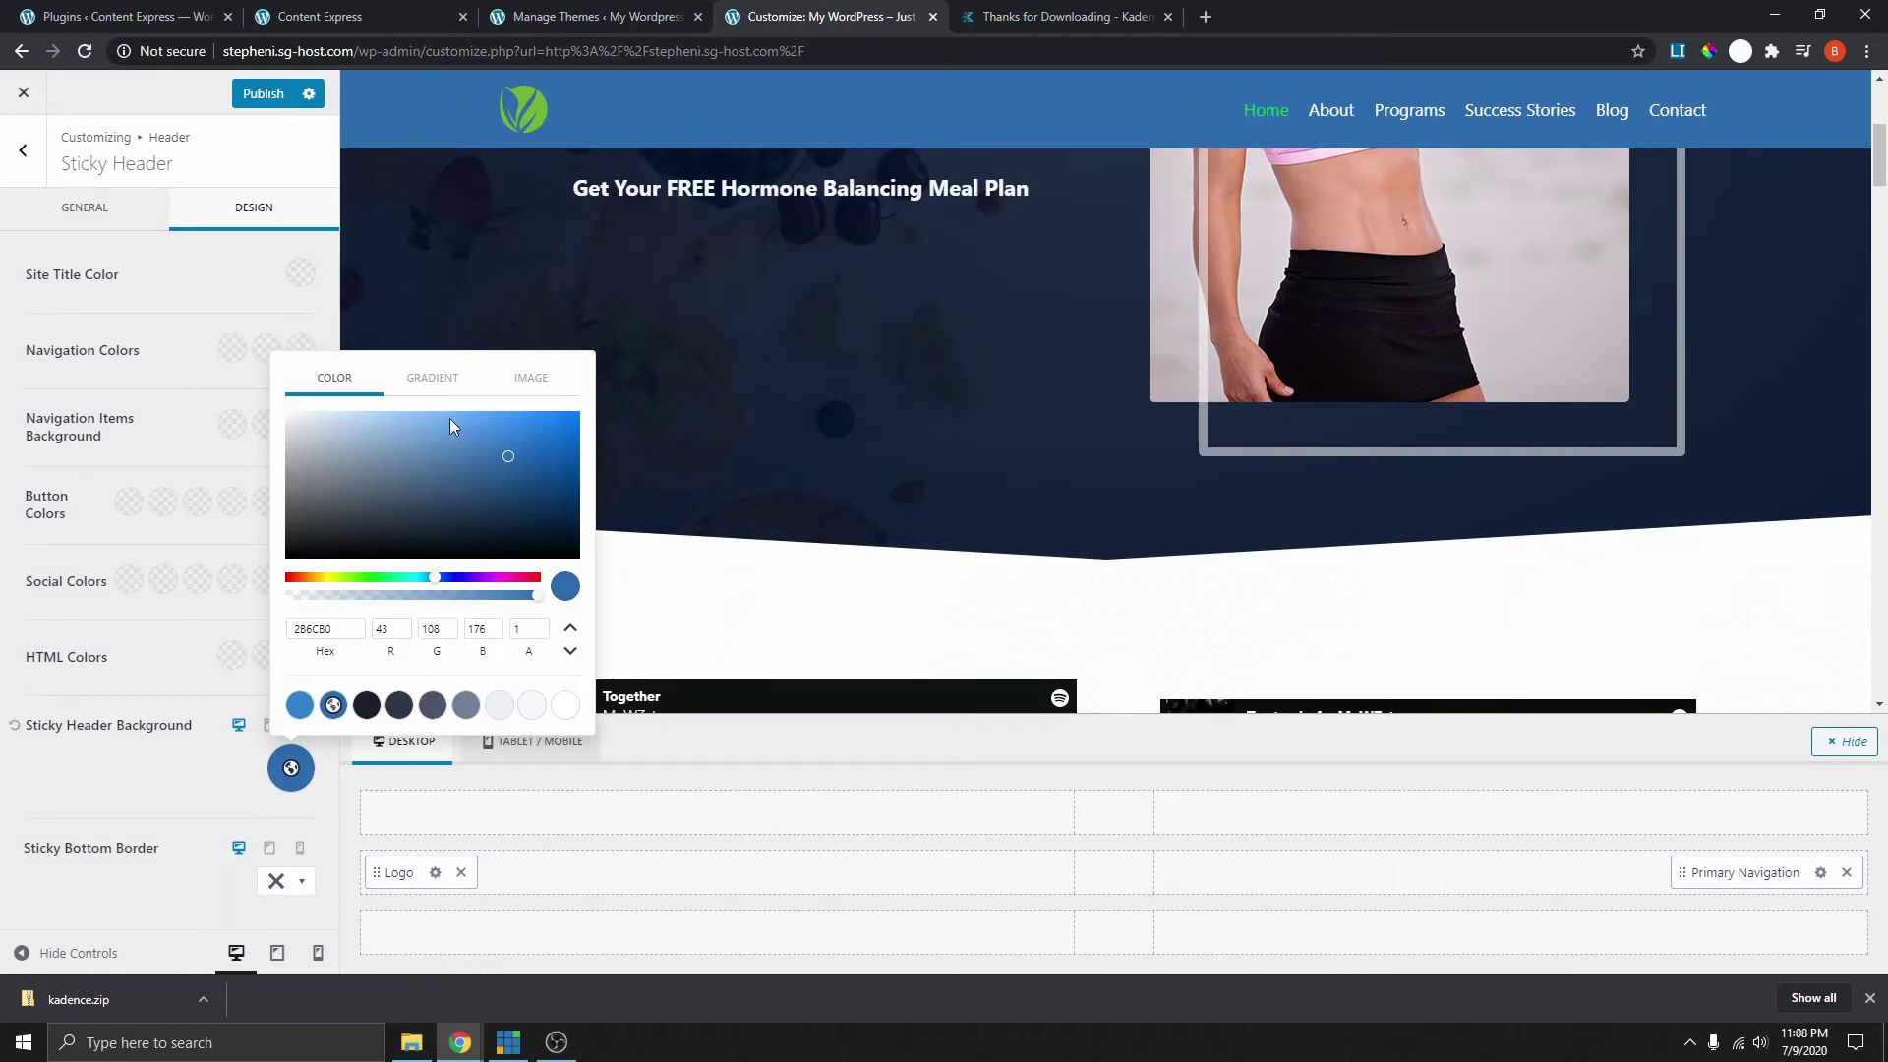
- Make the sticky header background a gradient ending in dark purple #600caf
left_click(439, 380)
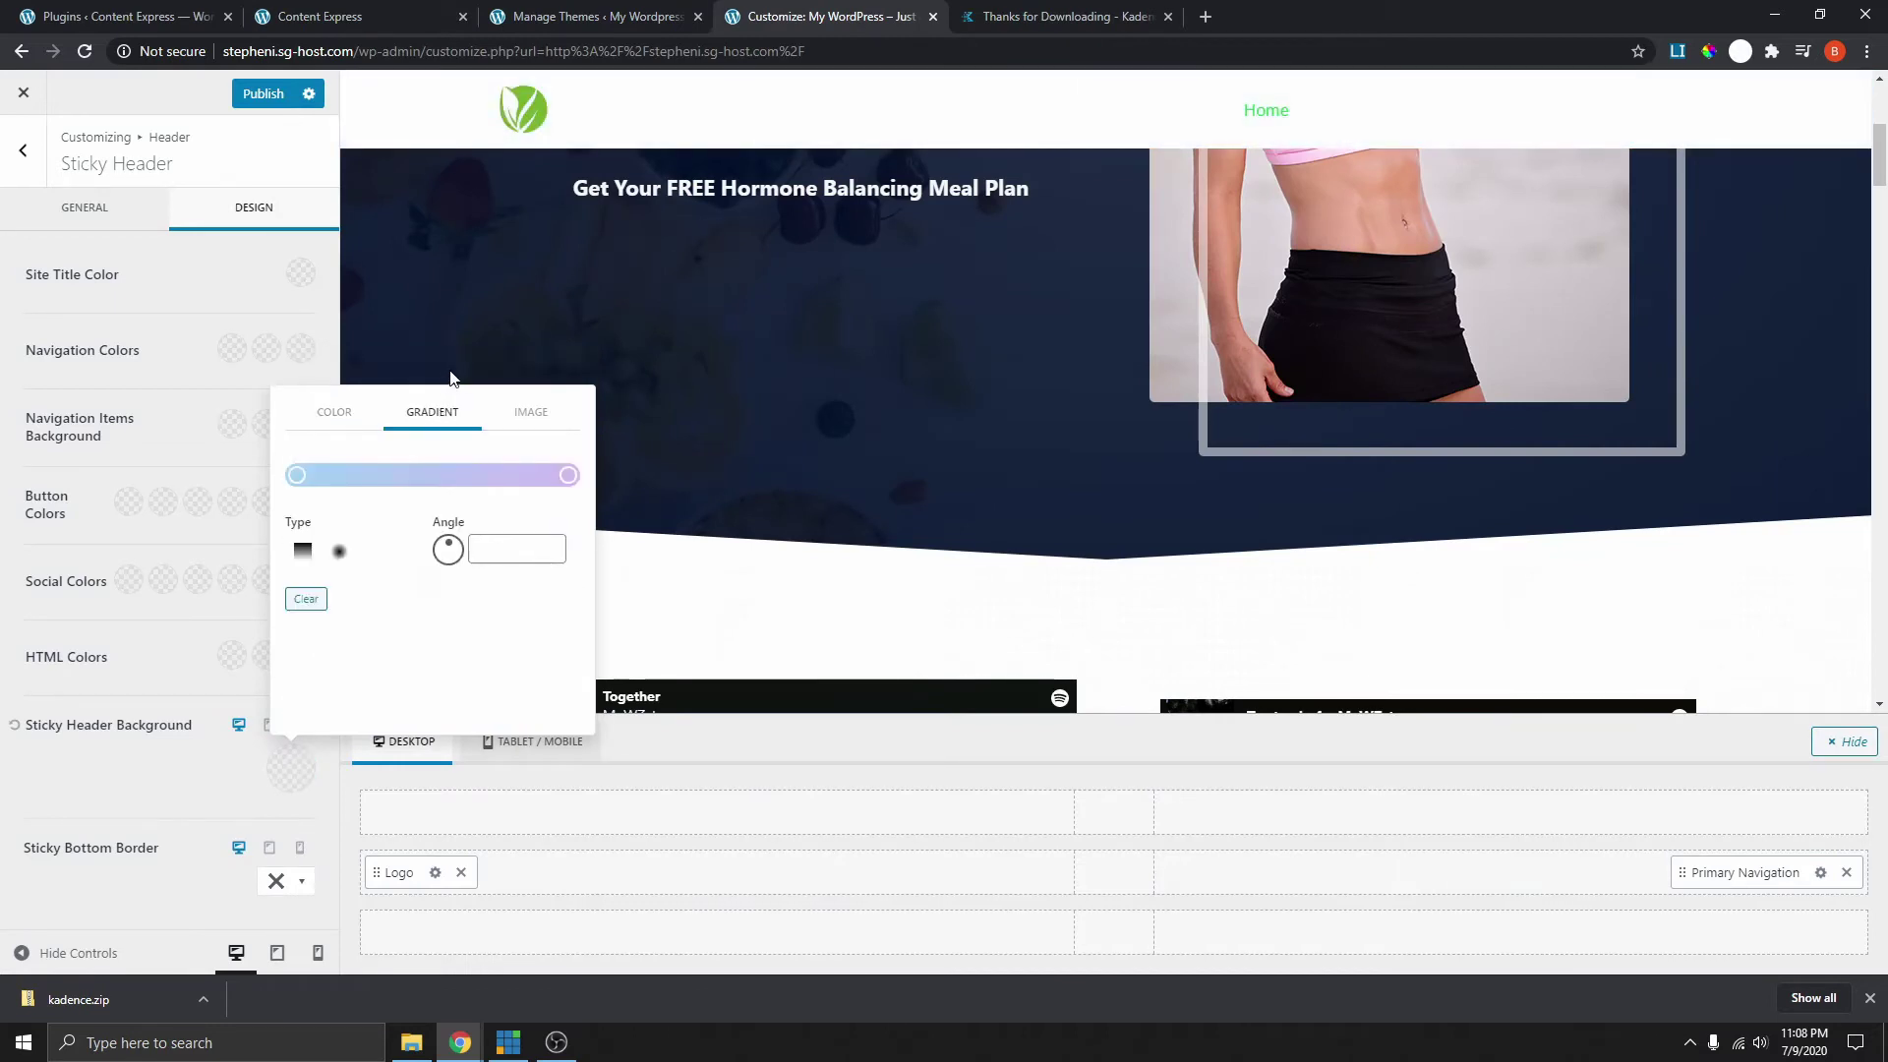
left_click(572, 476)
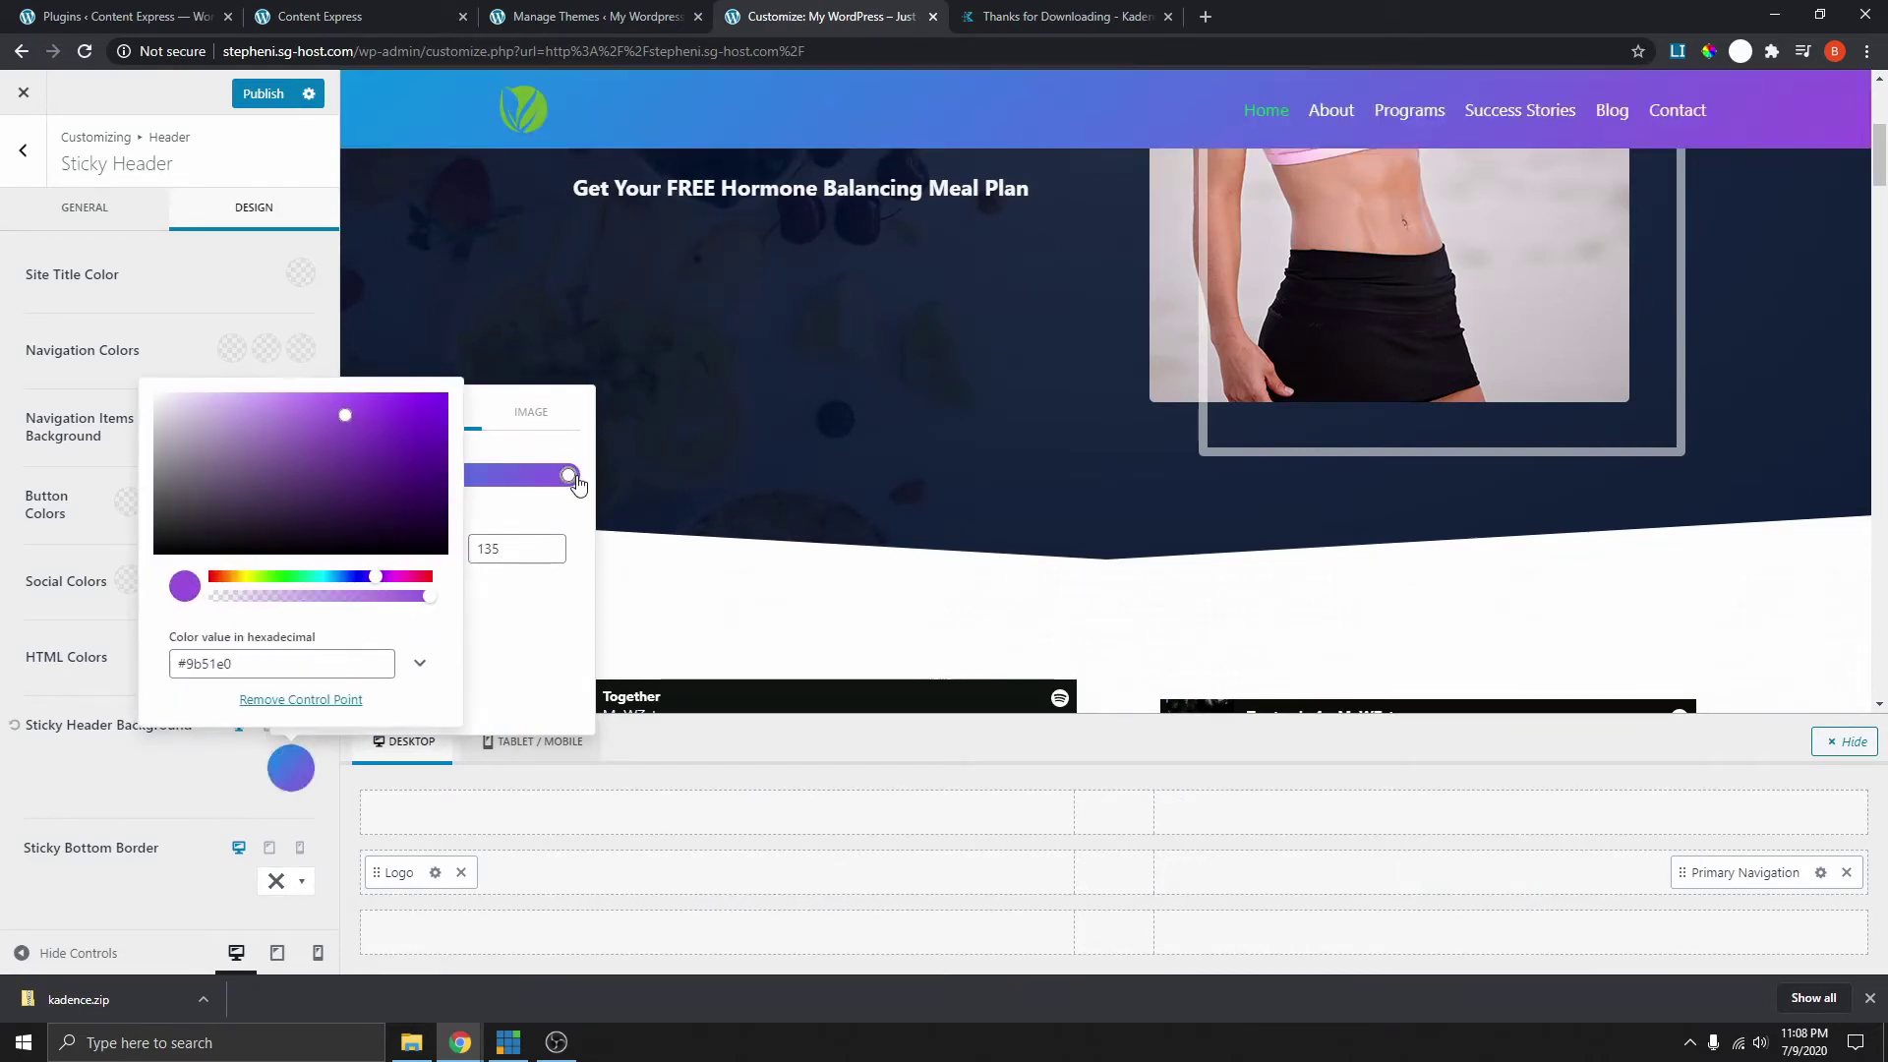
left_click(431, 451)
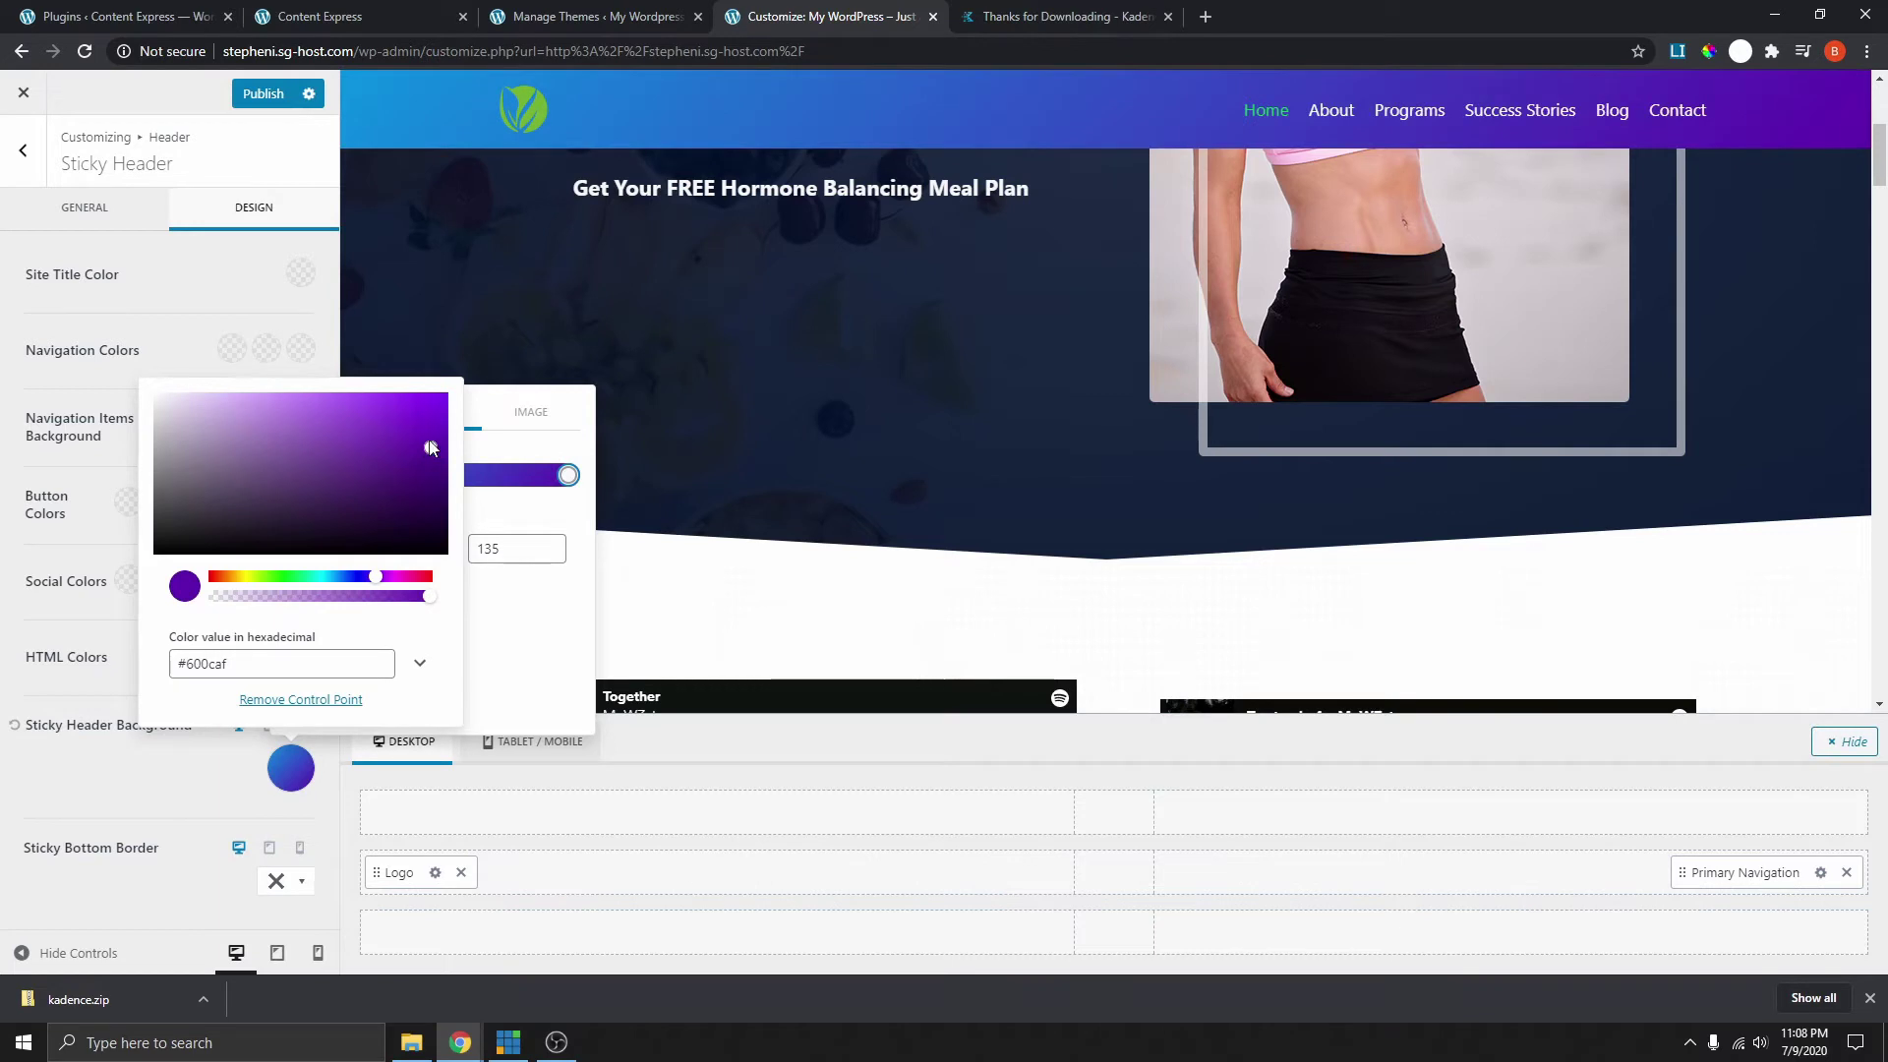
left_click(499, 442)
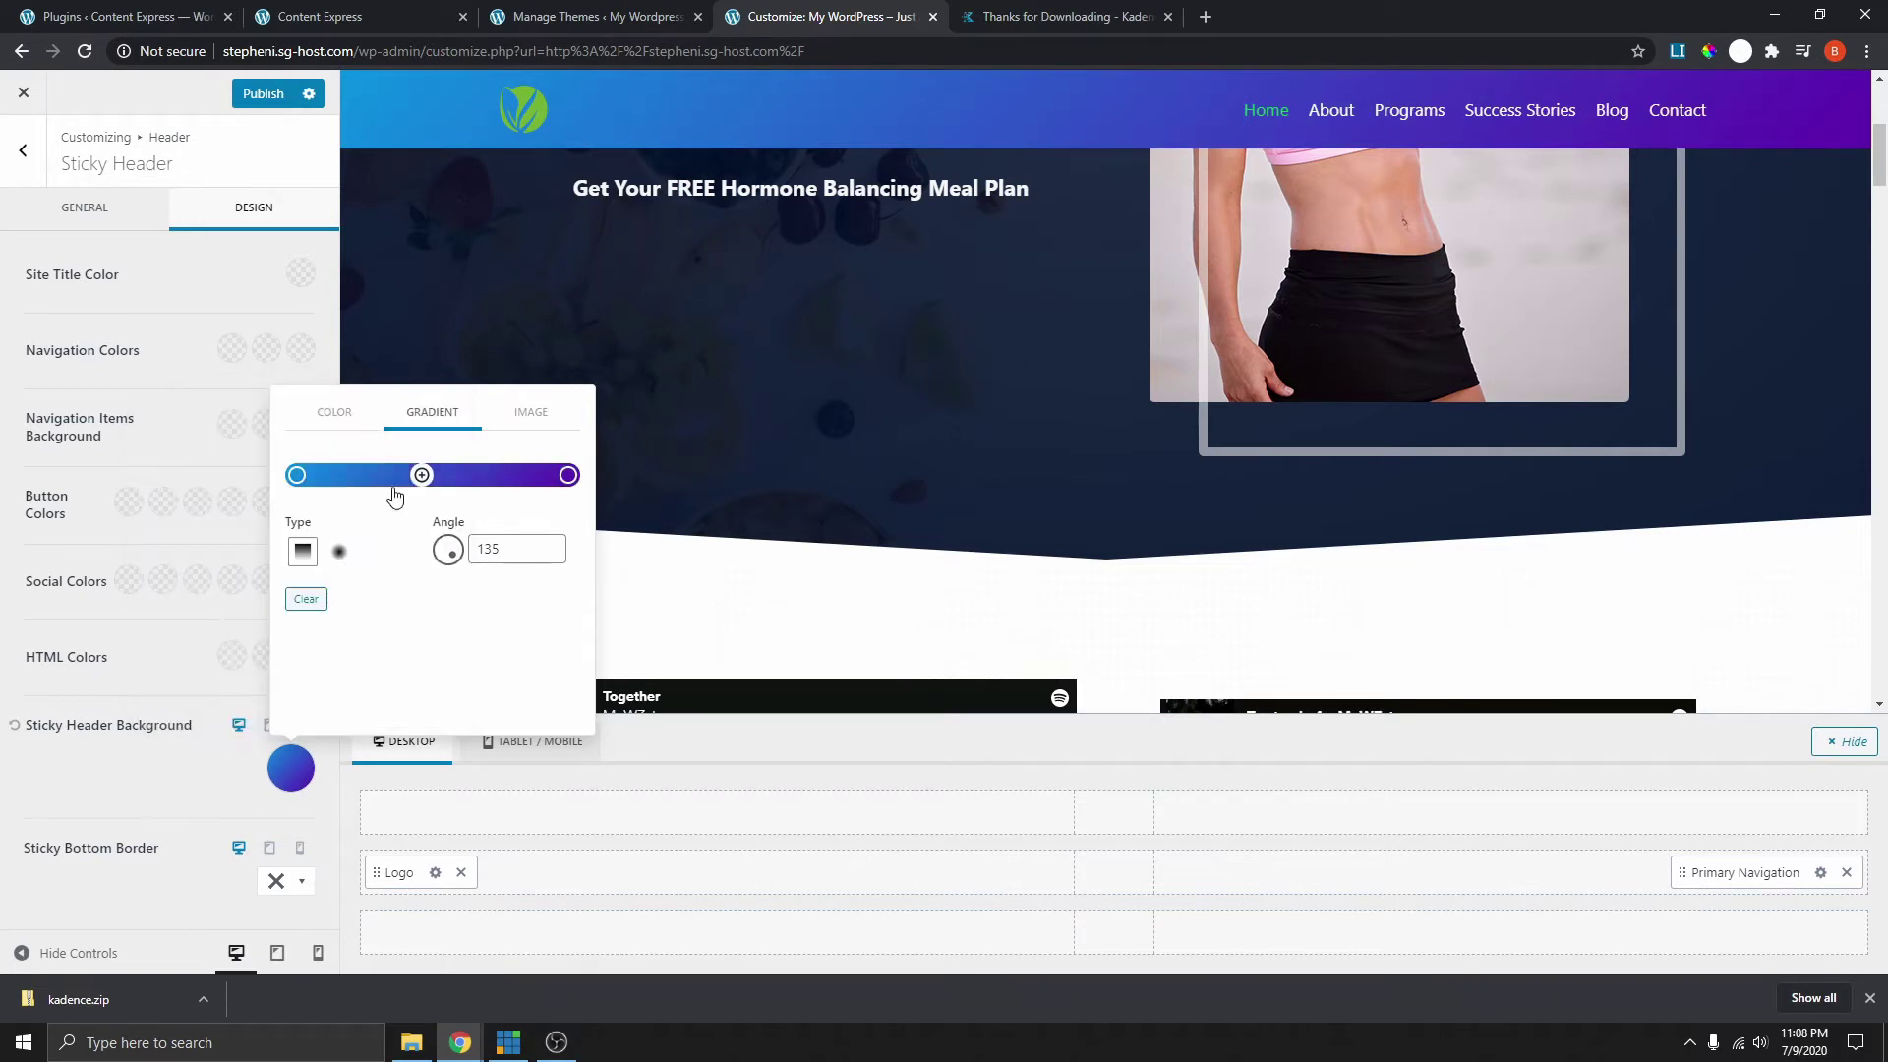
left_click(295, 476)
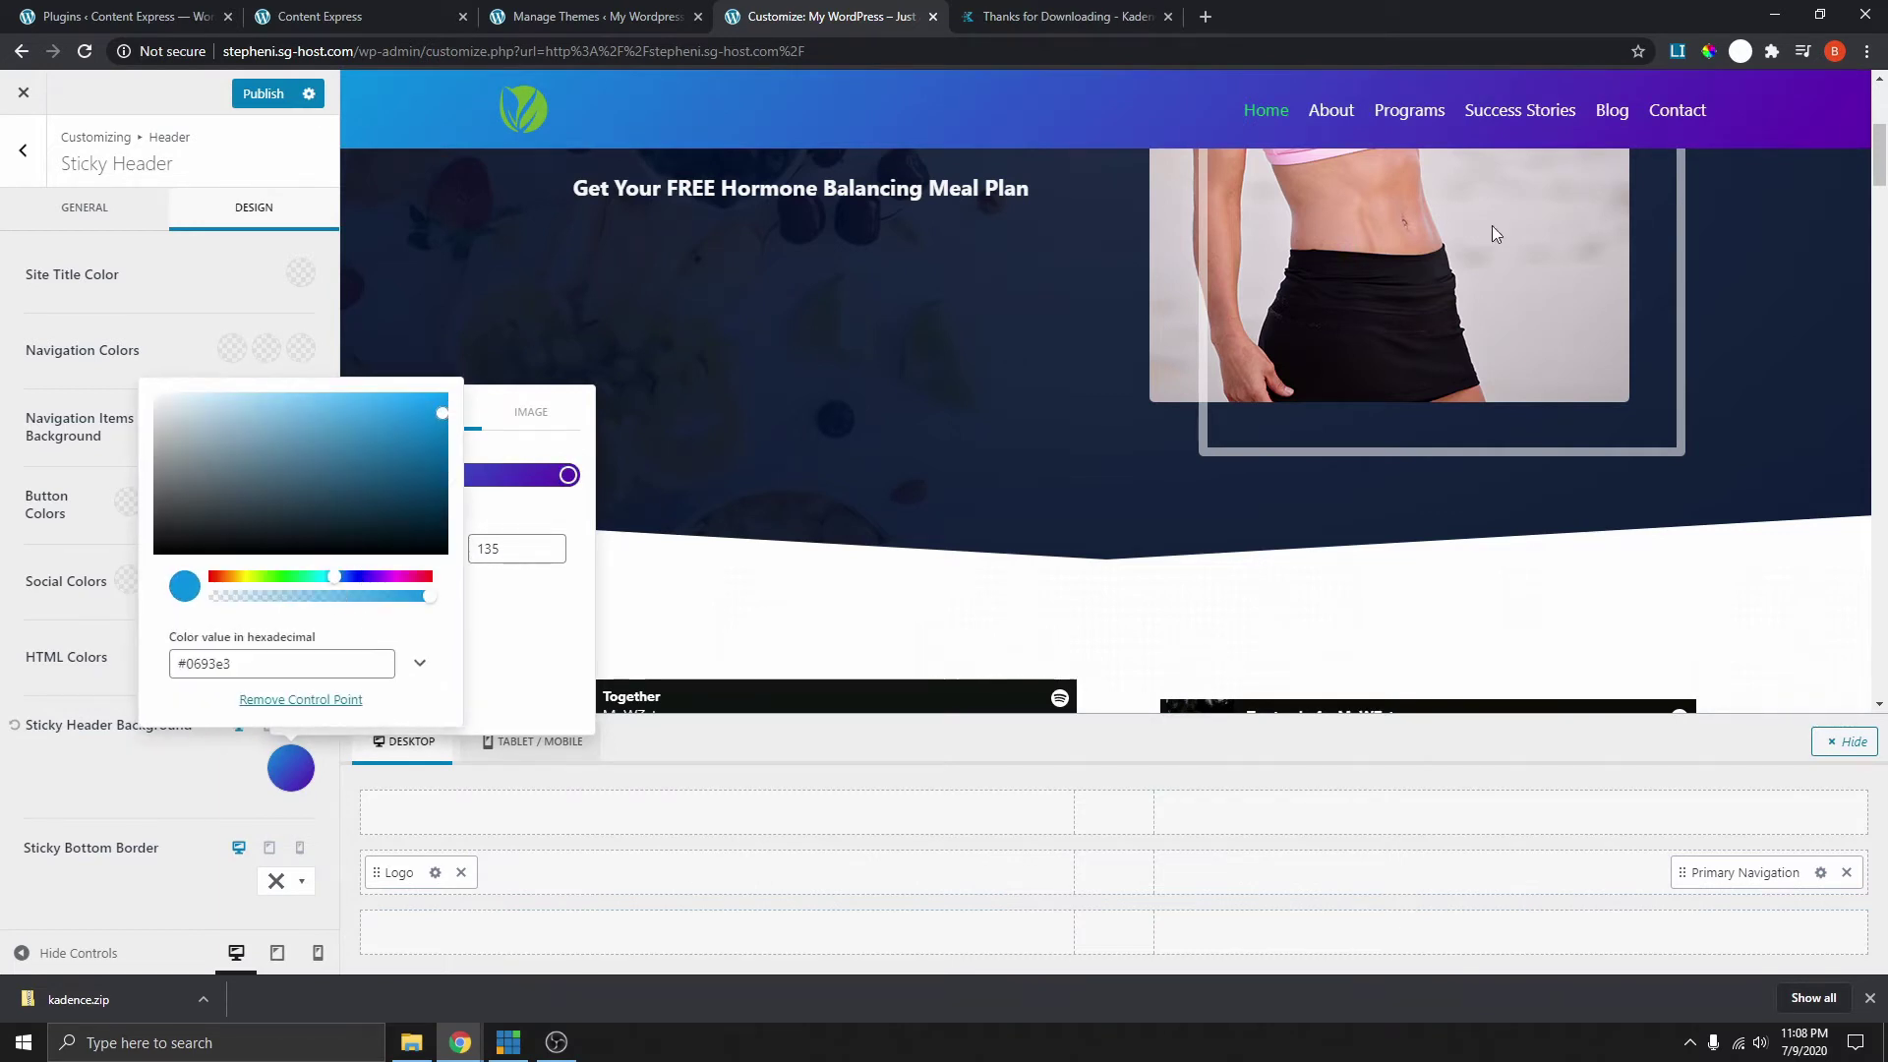
scroll(1494, 233, "down", 4)
scroll(1495, 286, "up", 8)
scroll(1499, 287, "down", 3)
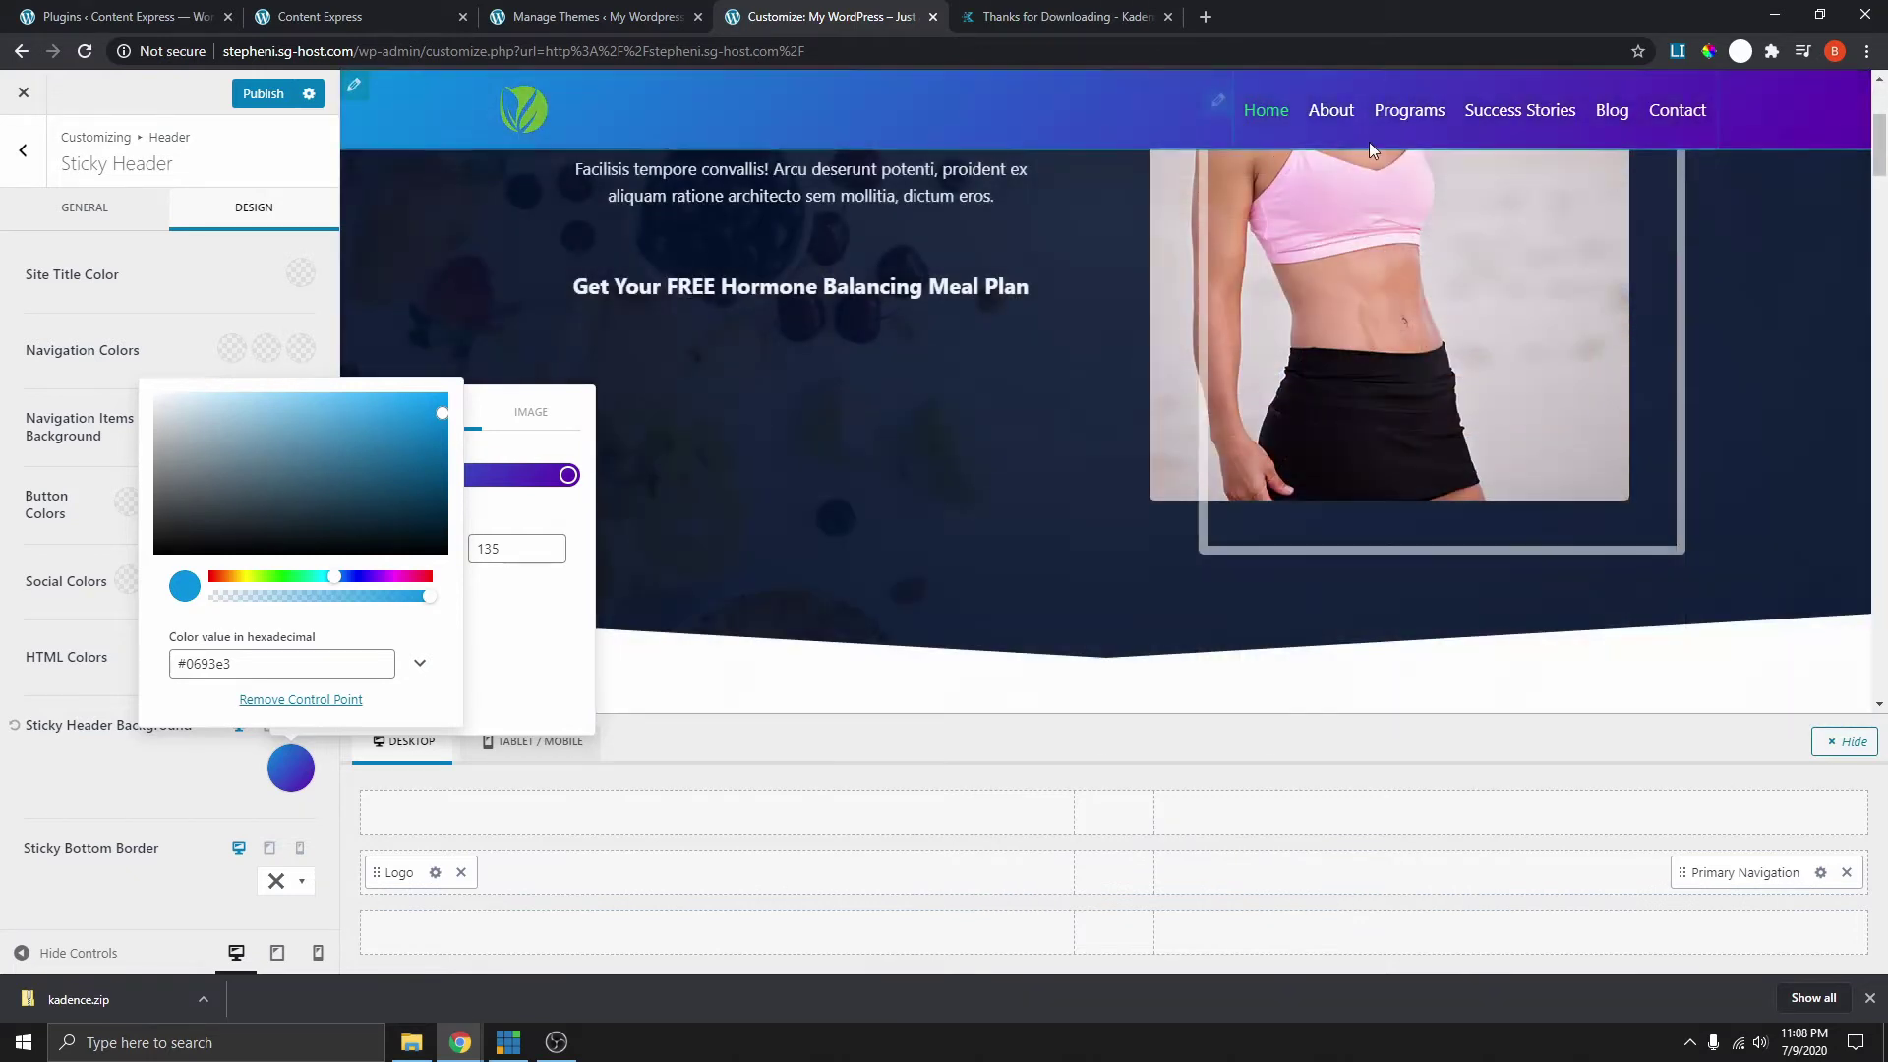
left_click(540, 466)
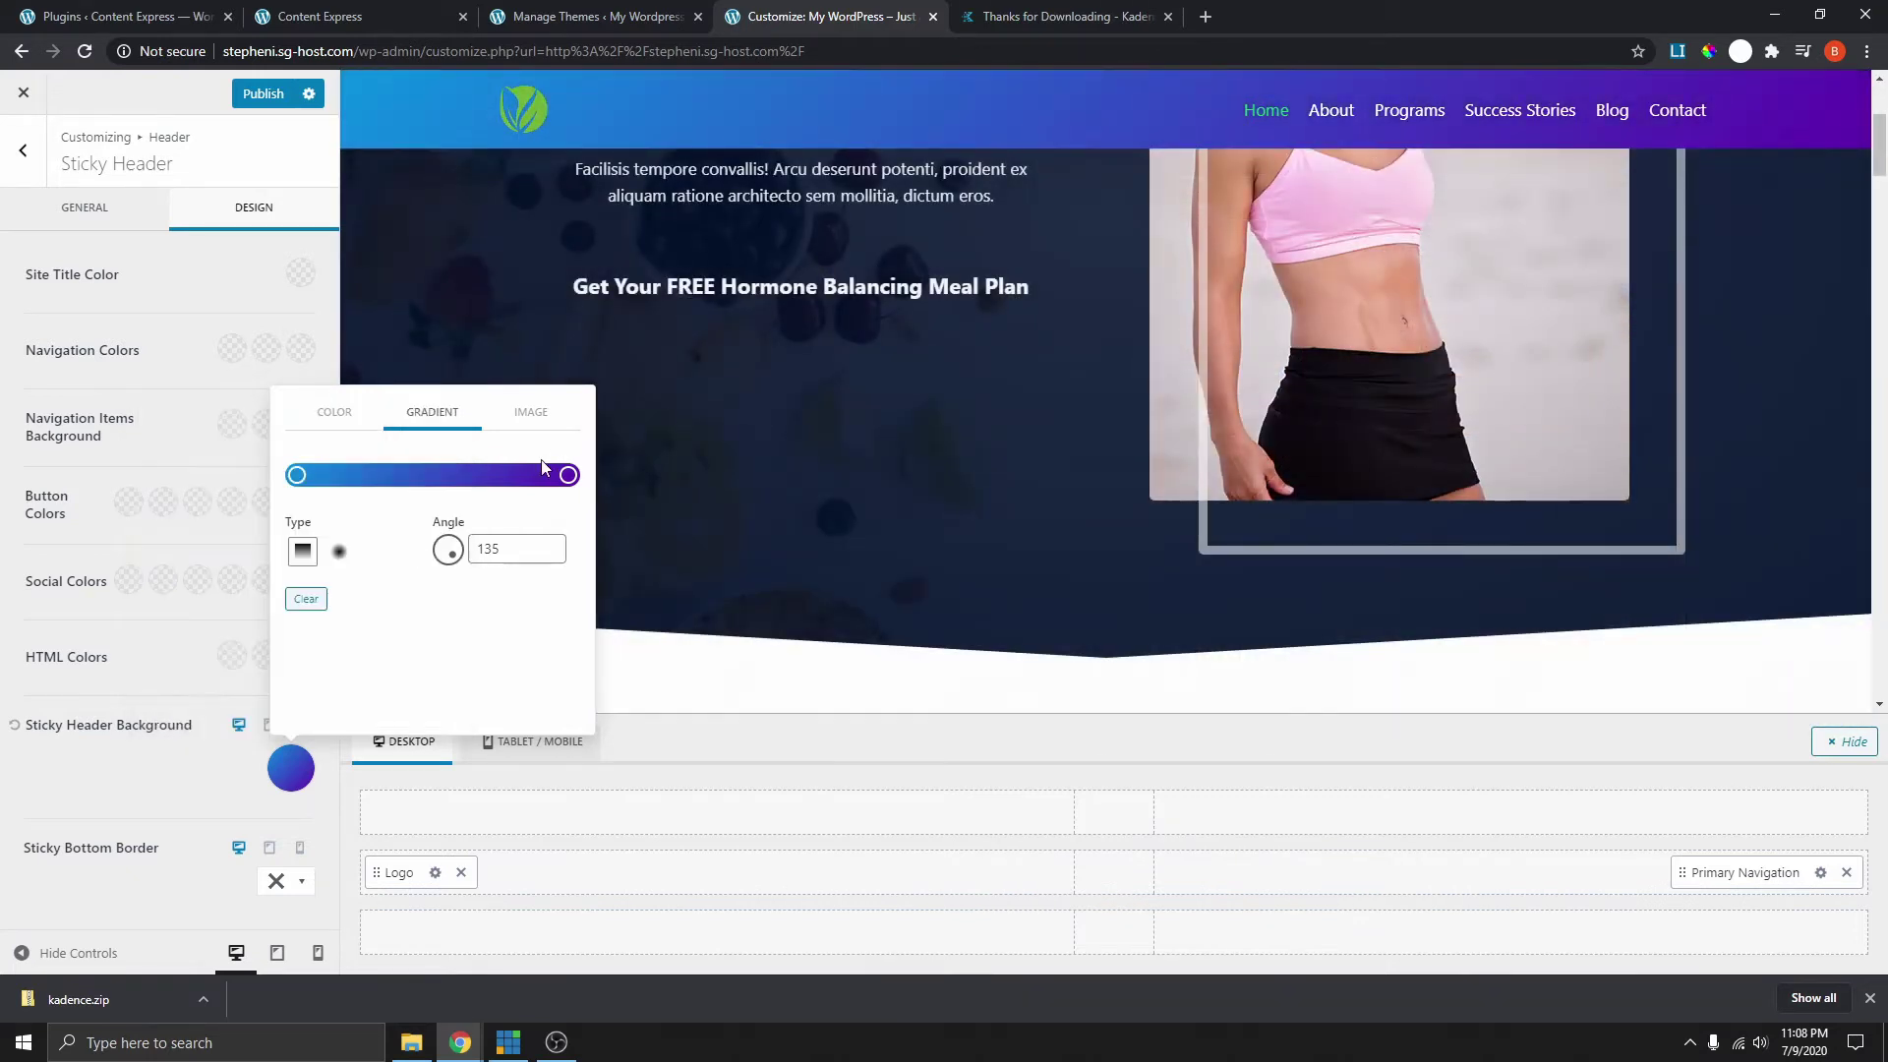
- Add a trial green gradient stop, then remove it and close the gradient editor
left_click(371, 476)
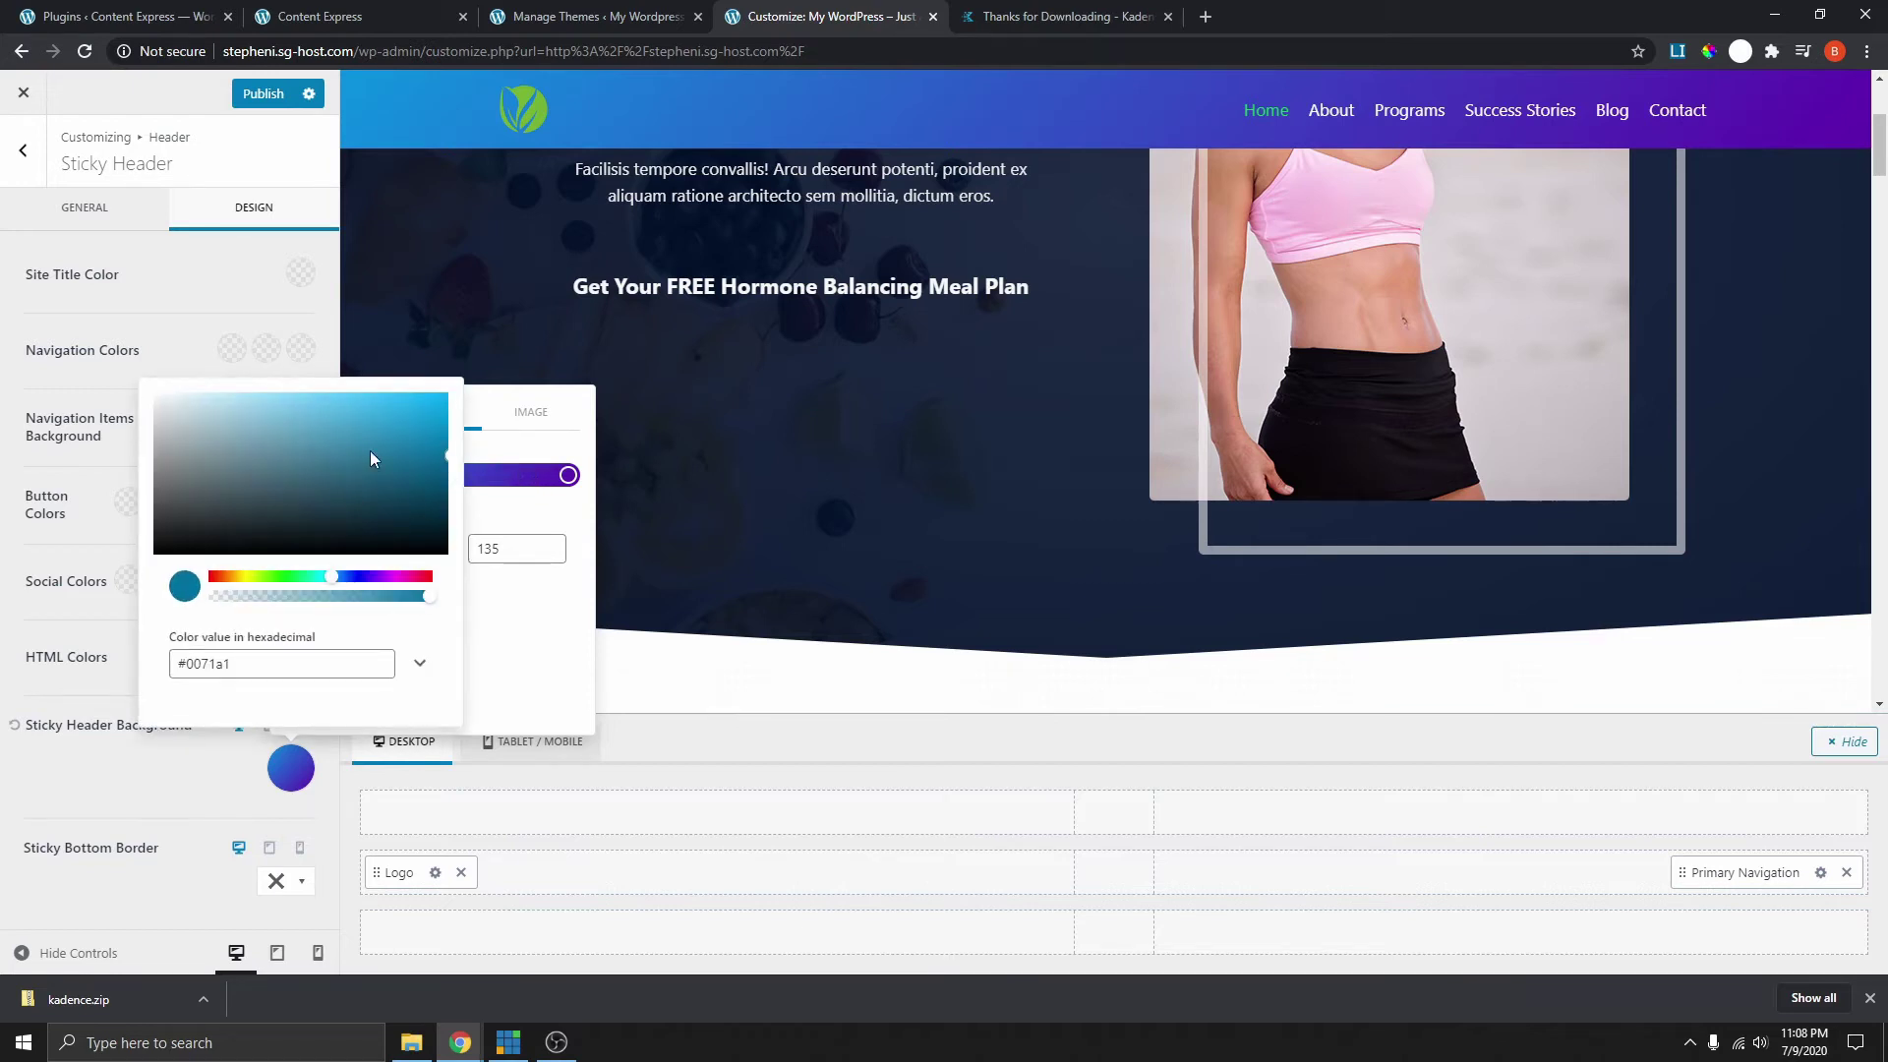
left_click(371, 456)
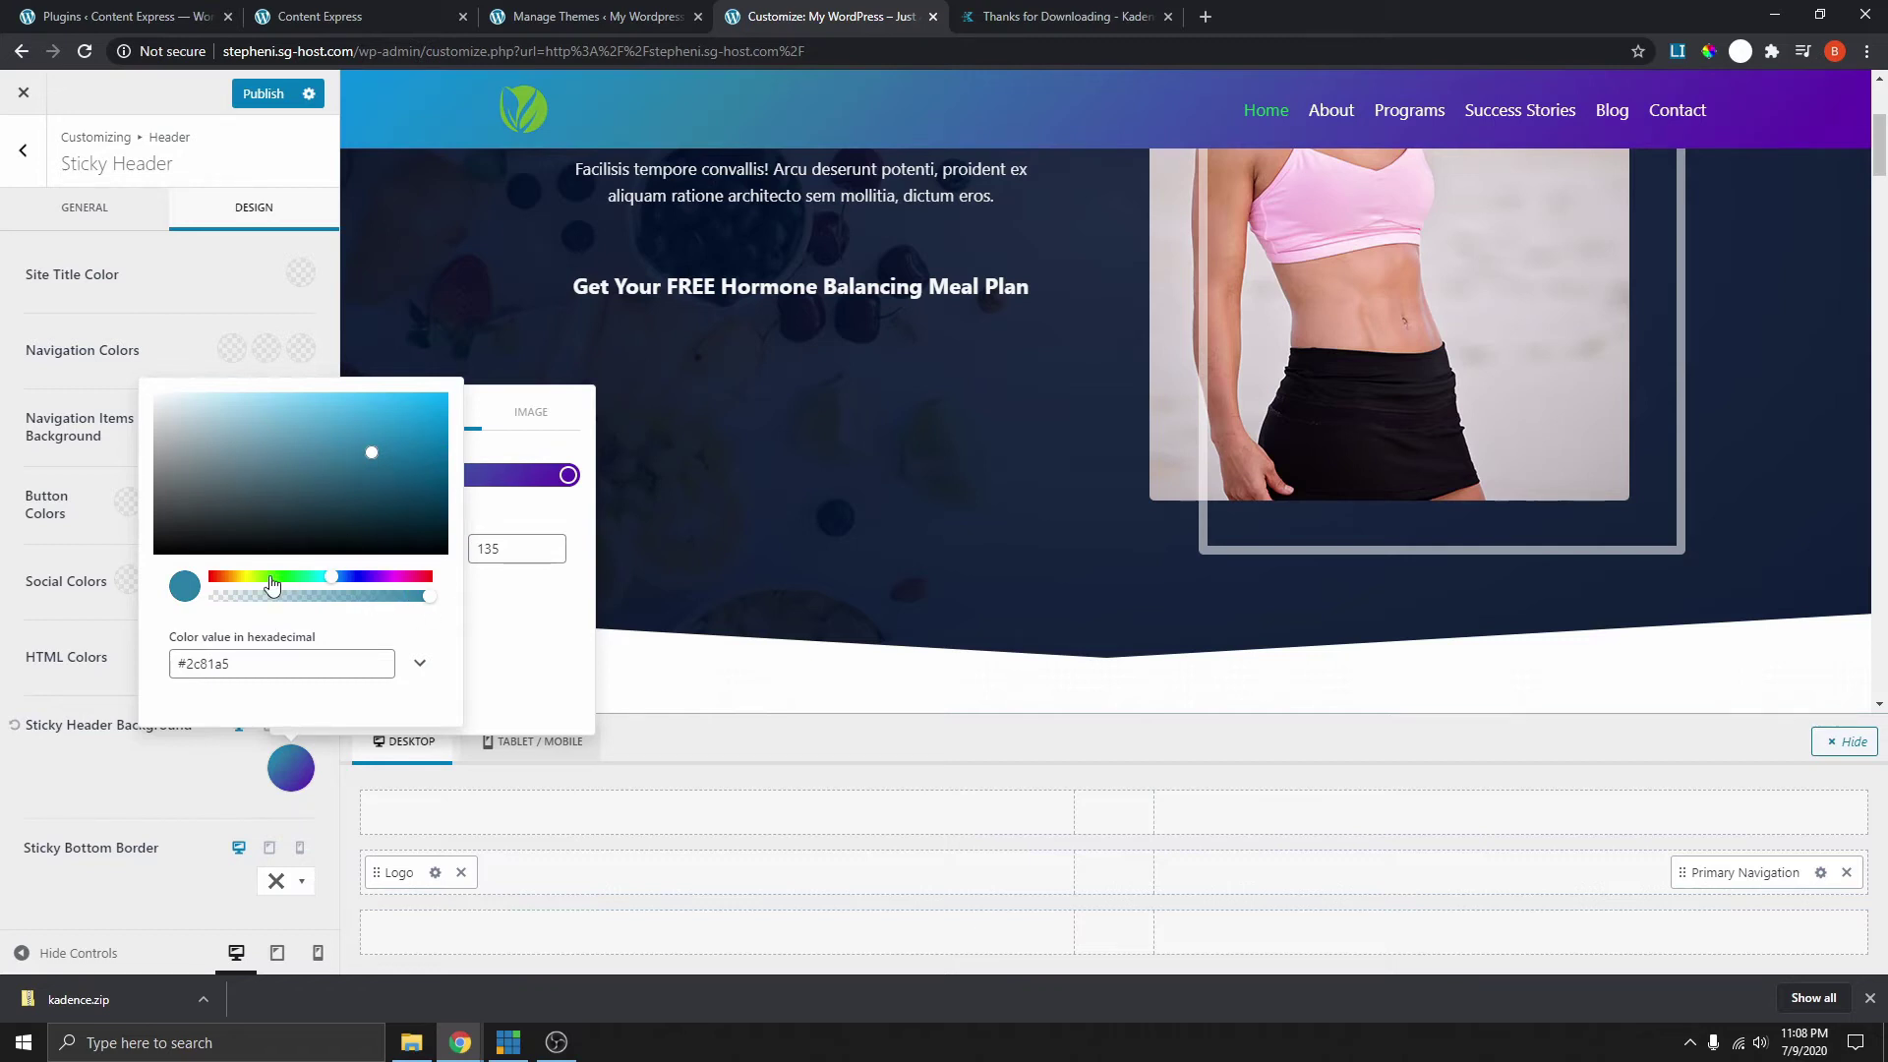
left_click_drag(273, 580, 274, 578)
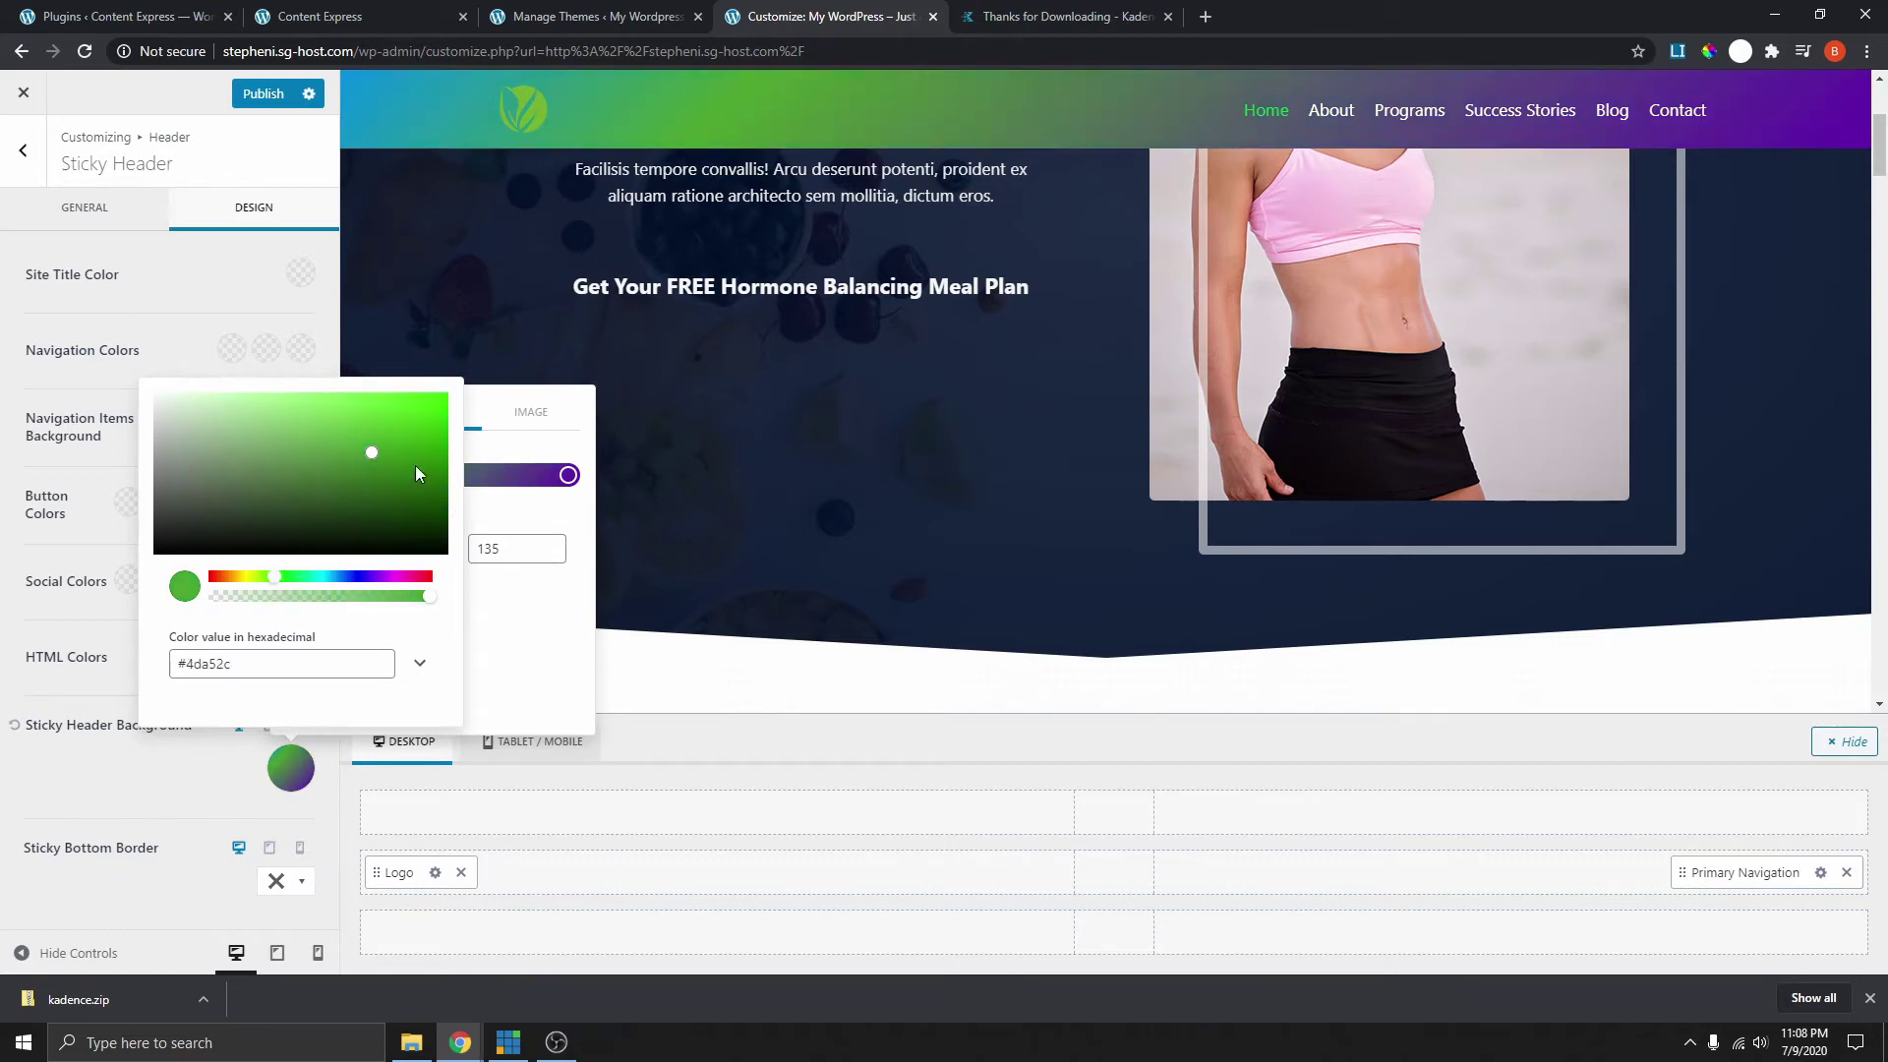
left_click(479, 460)
left_click_drag(372, 477, 447, 479)
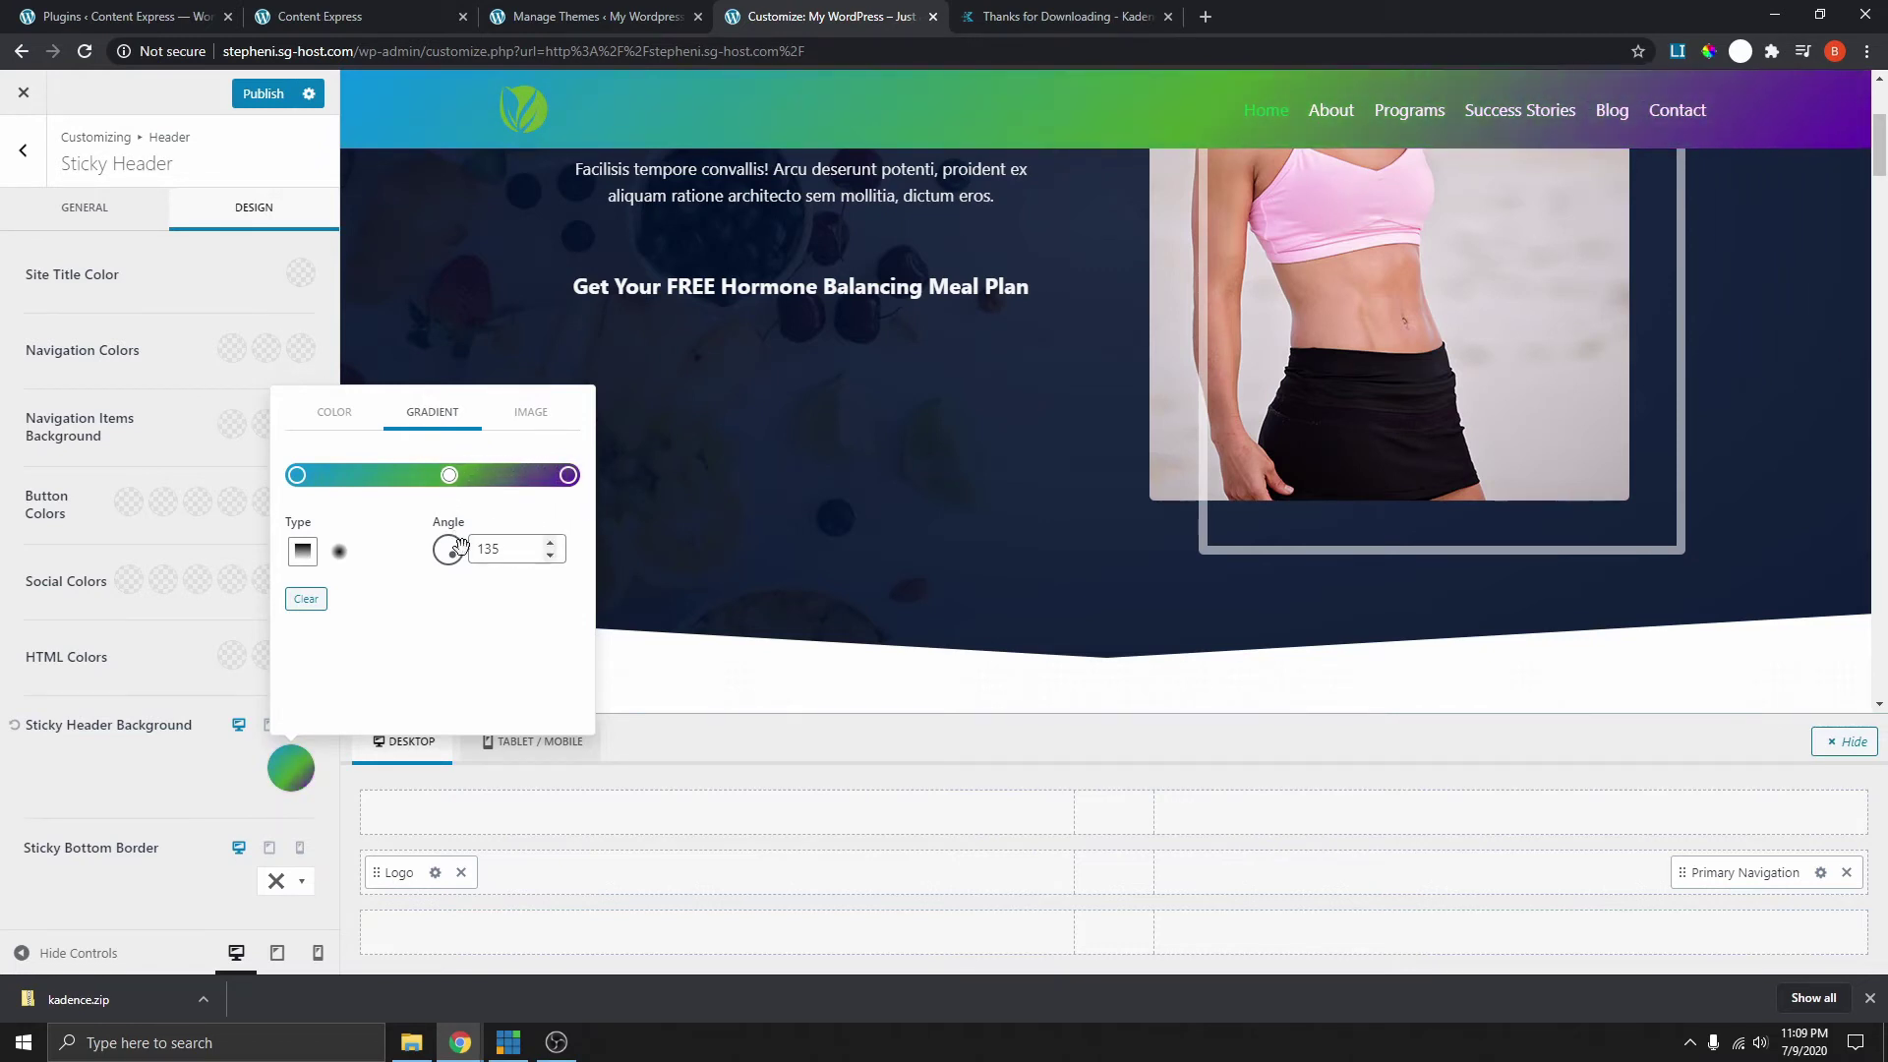
left_click(449, 476)
left_click(311, 699)
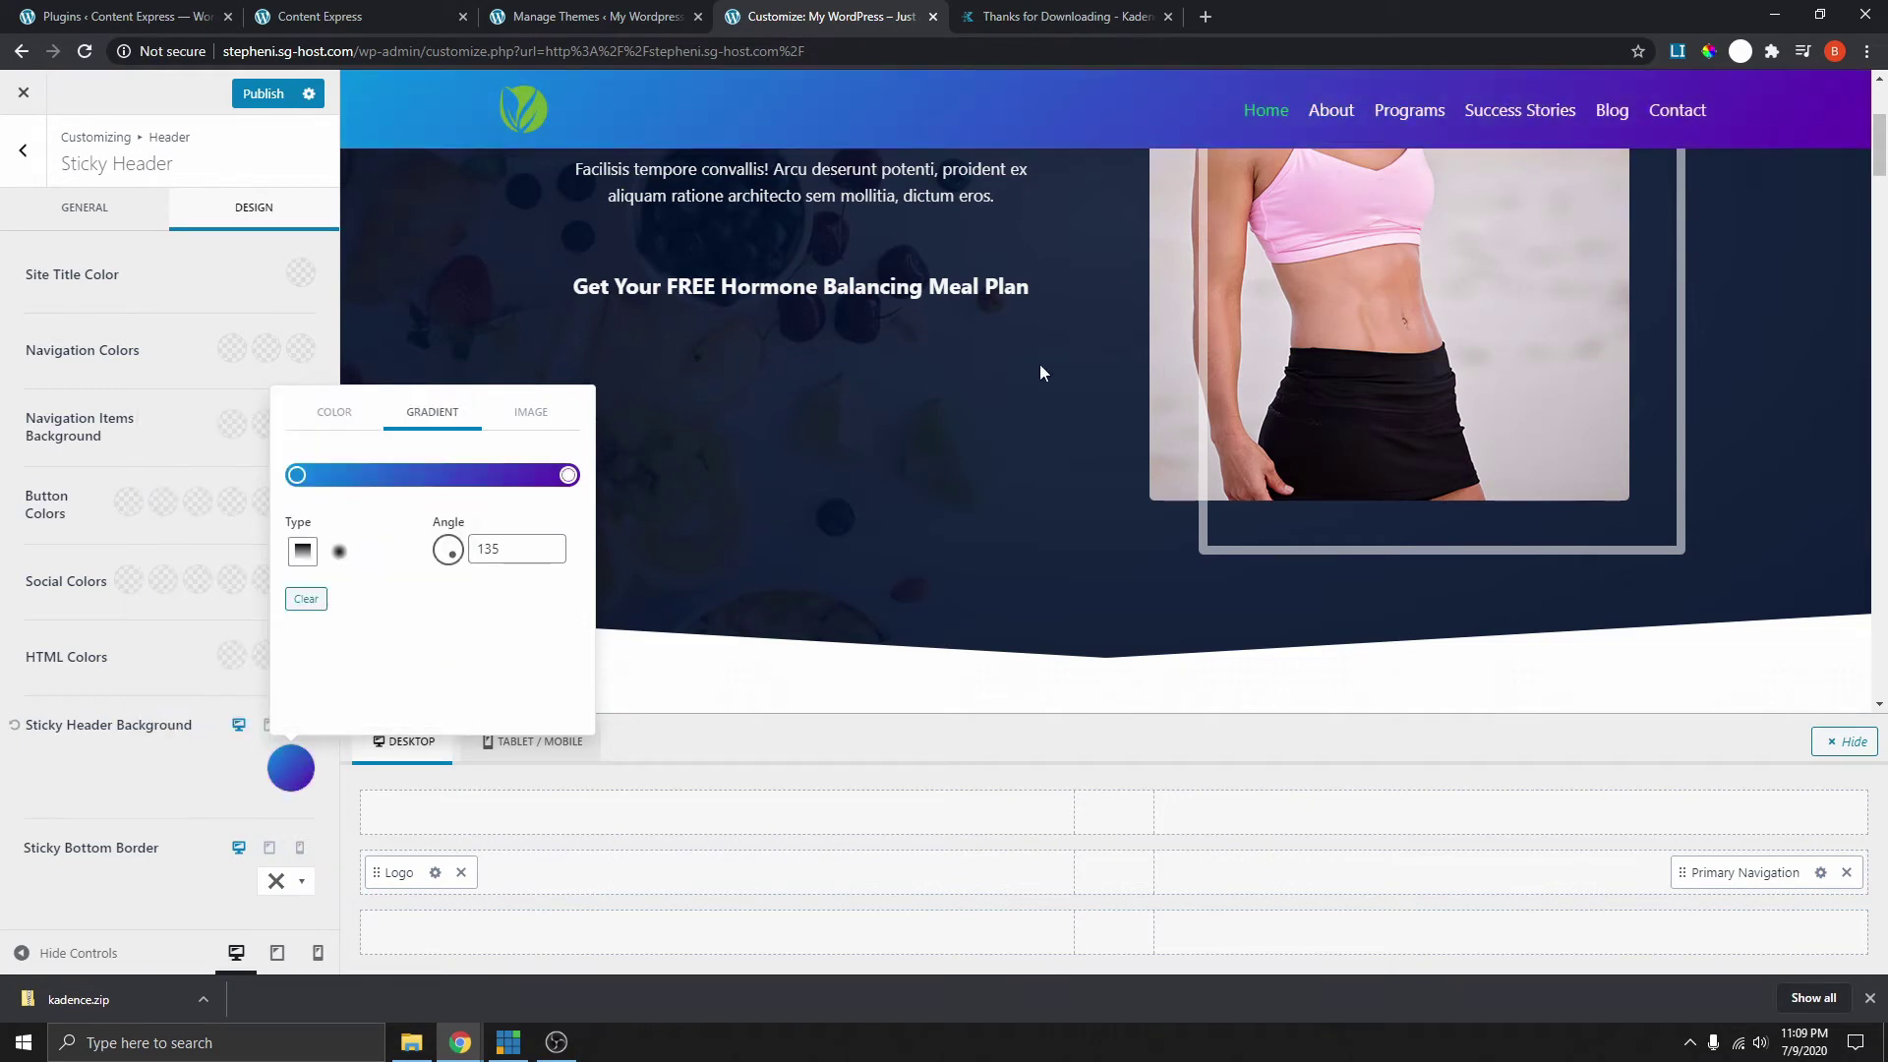
left_click(229, 282)
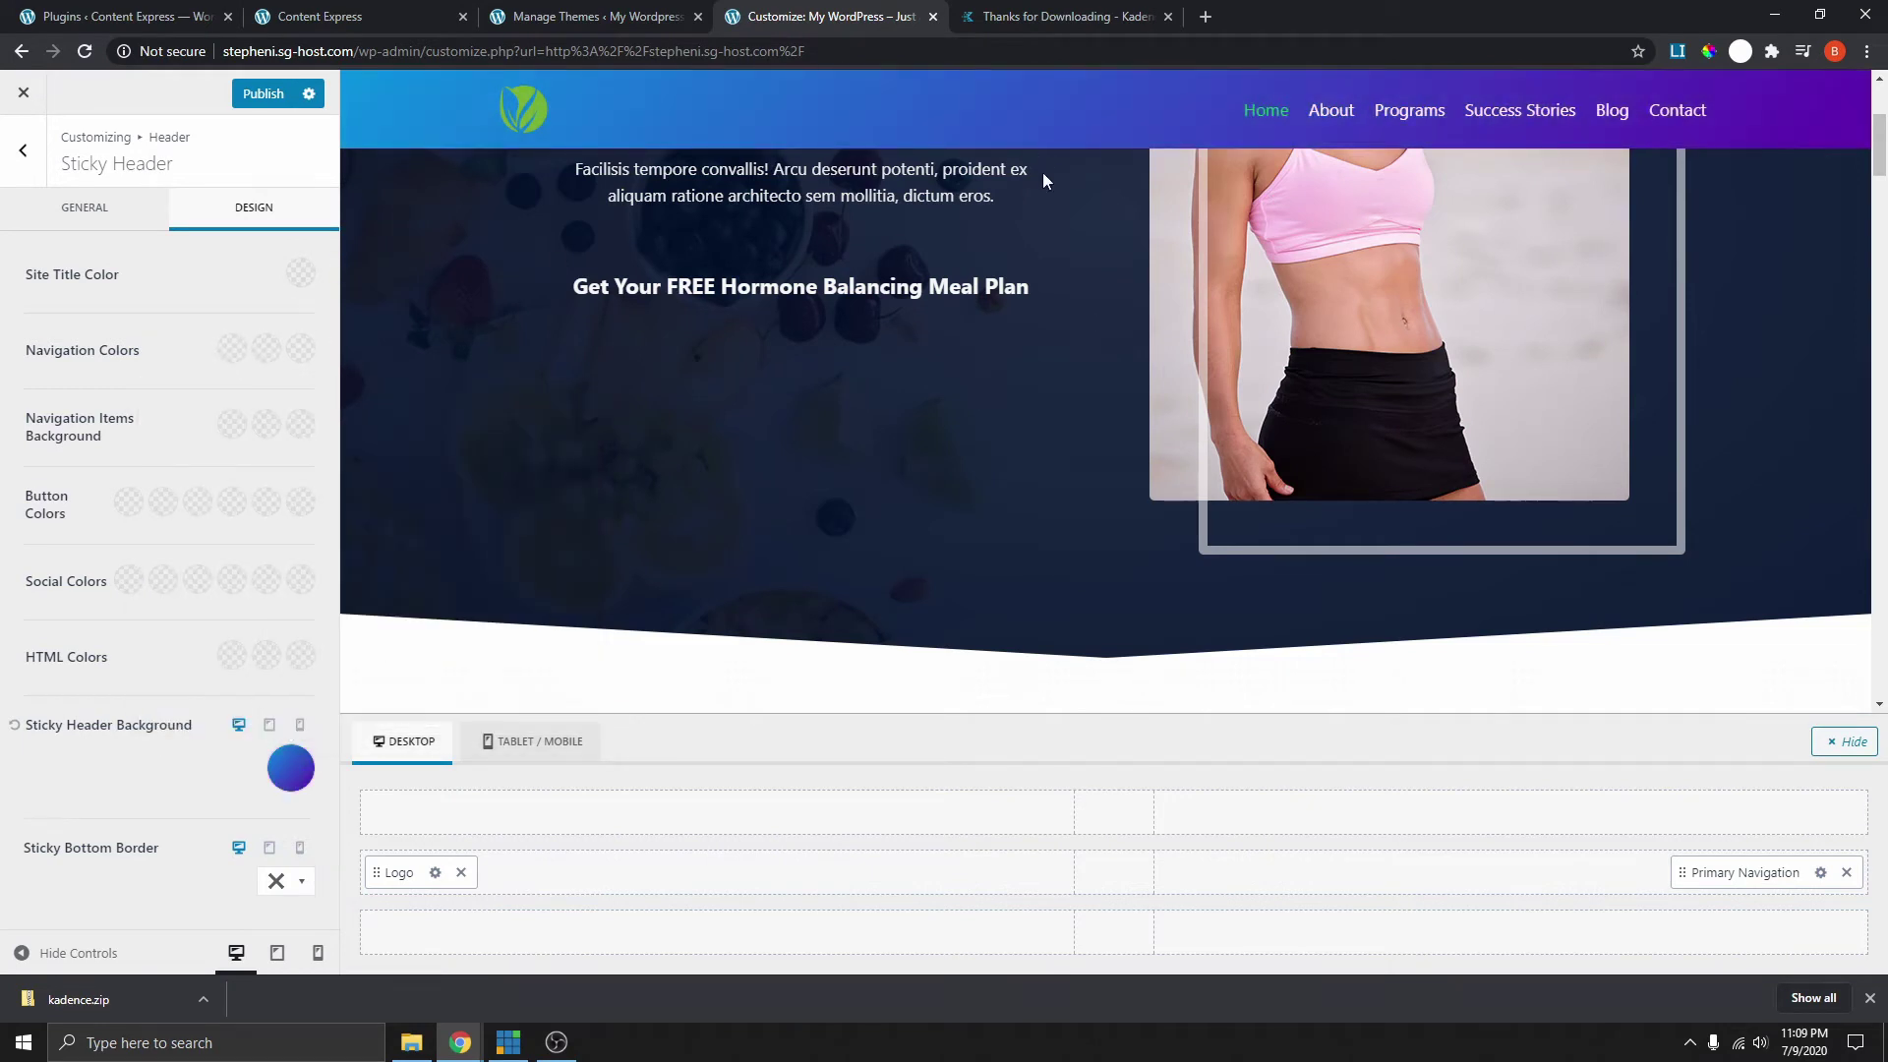
- Publish the sticky header's blue-to-purple gradient with Ctrl+S
scroll(1064, 415, "up", 3)
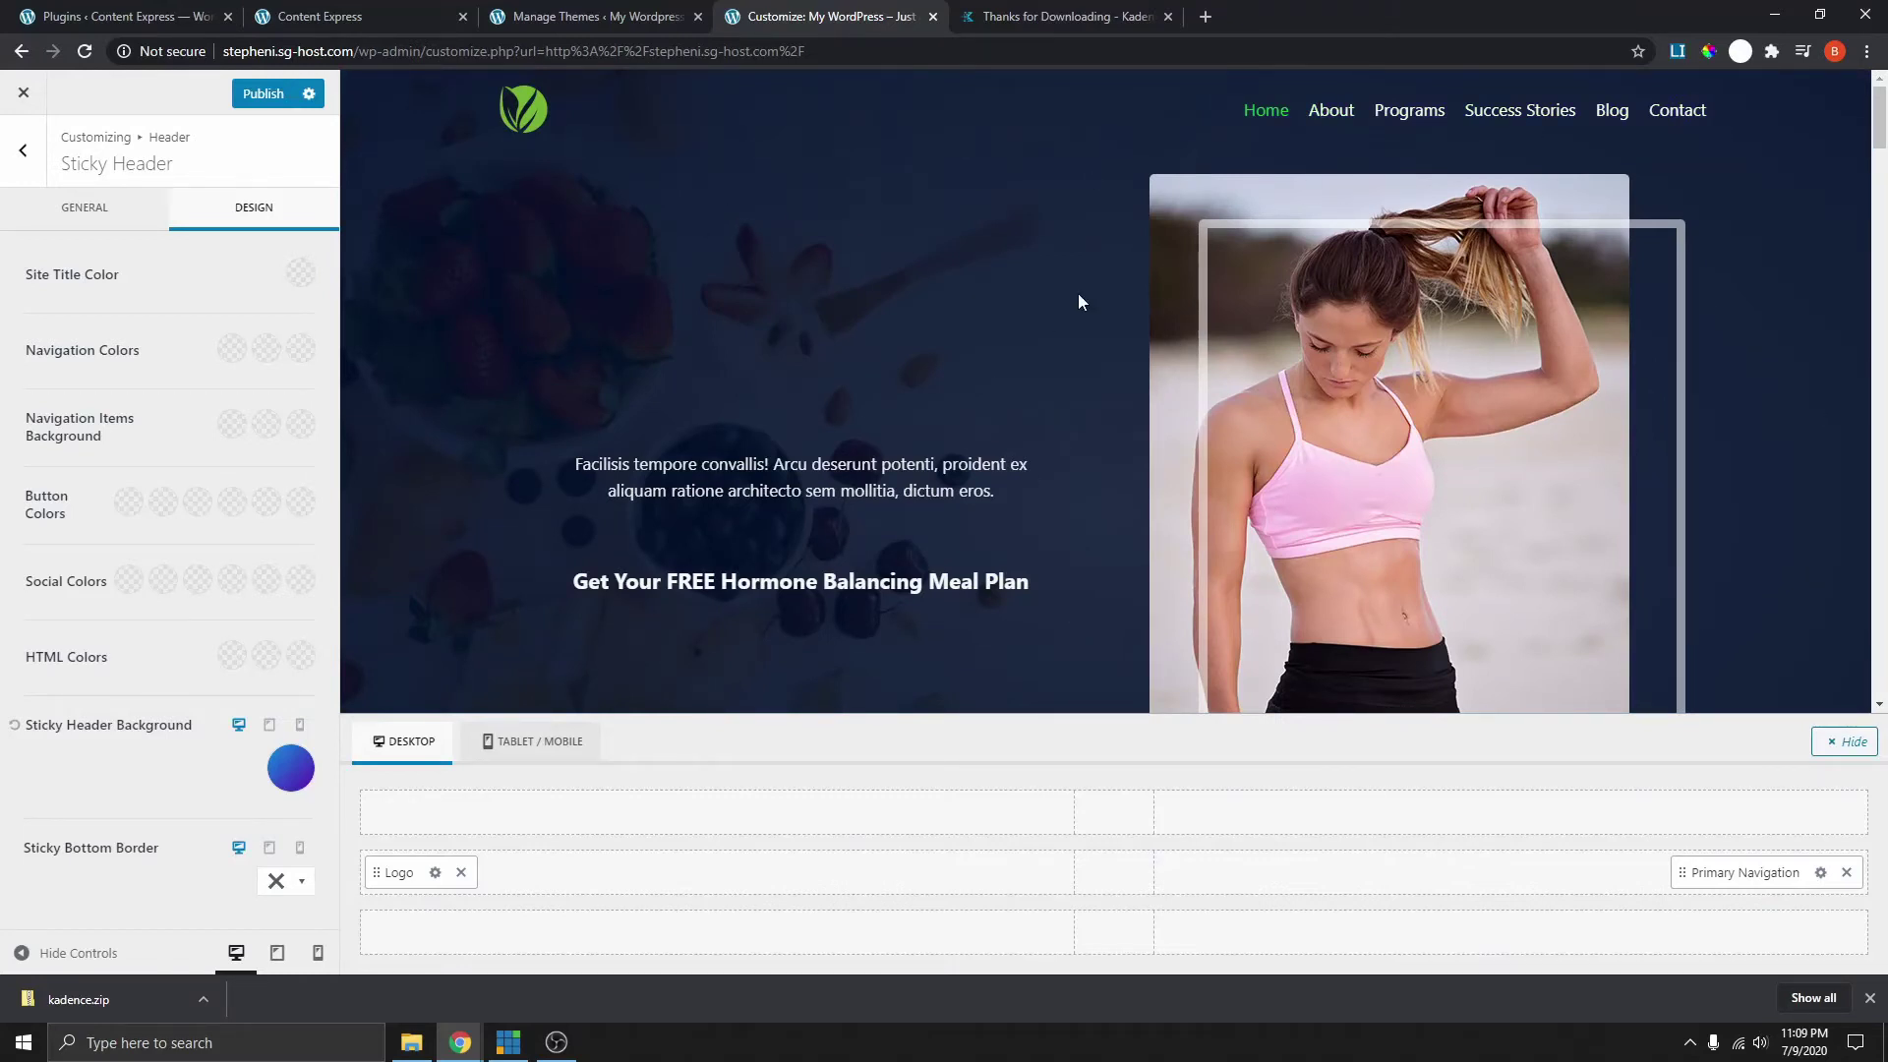
scroll(1099, 258, "down", 8)
scroll(1069, 363, "up", 8)
key("ctrl+s")
- Scroll the preview up and down to confirm the gradient appears once the page scrolls
scroll(1195, 357, "down", 3)
scroll(971, 233, "up", 3)
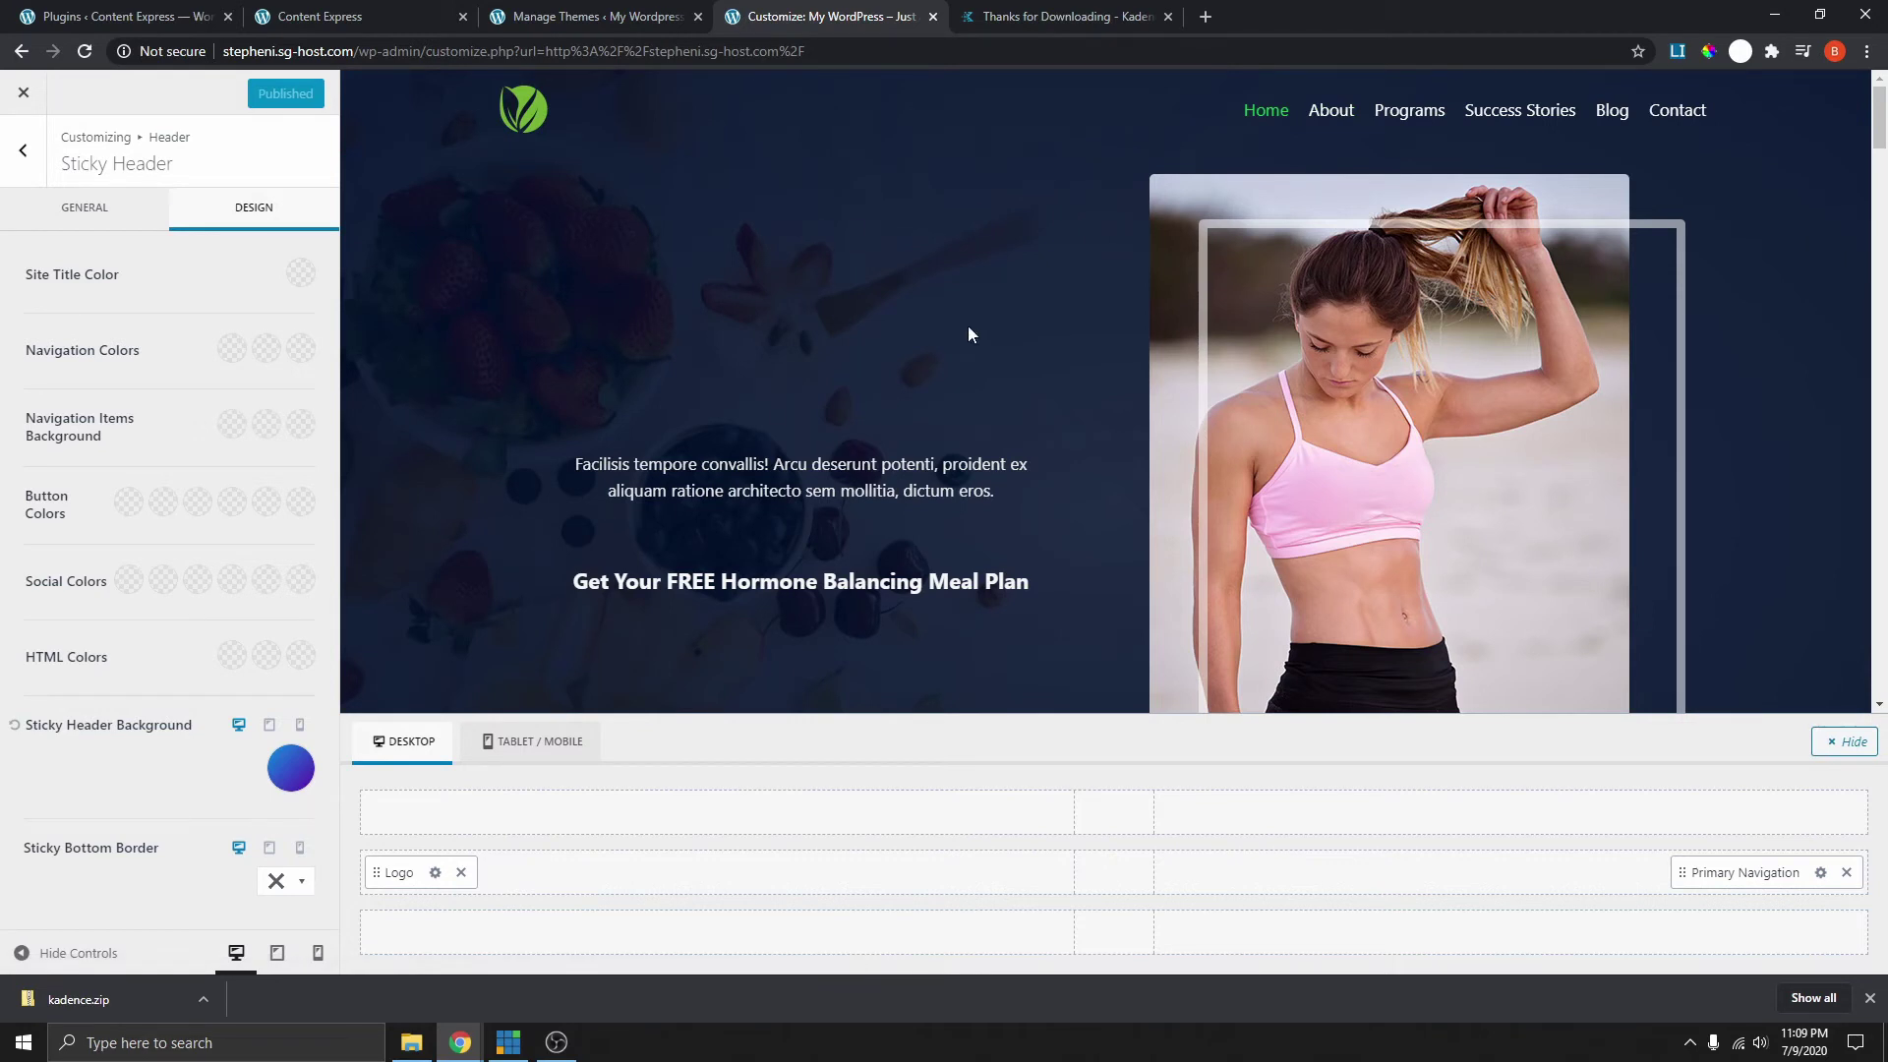
scroll(885, 413, "down", 4)
scroll(661, 468, "up", 4)
scroll(930, 460, "down", 4)
scroll(907, 395, "up", 4)
scroll(871, 340, "down", 4)
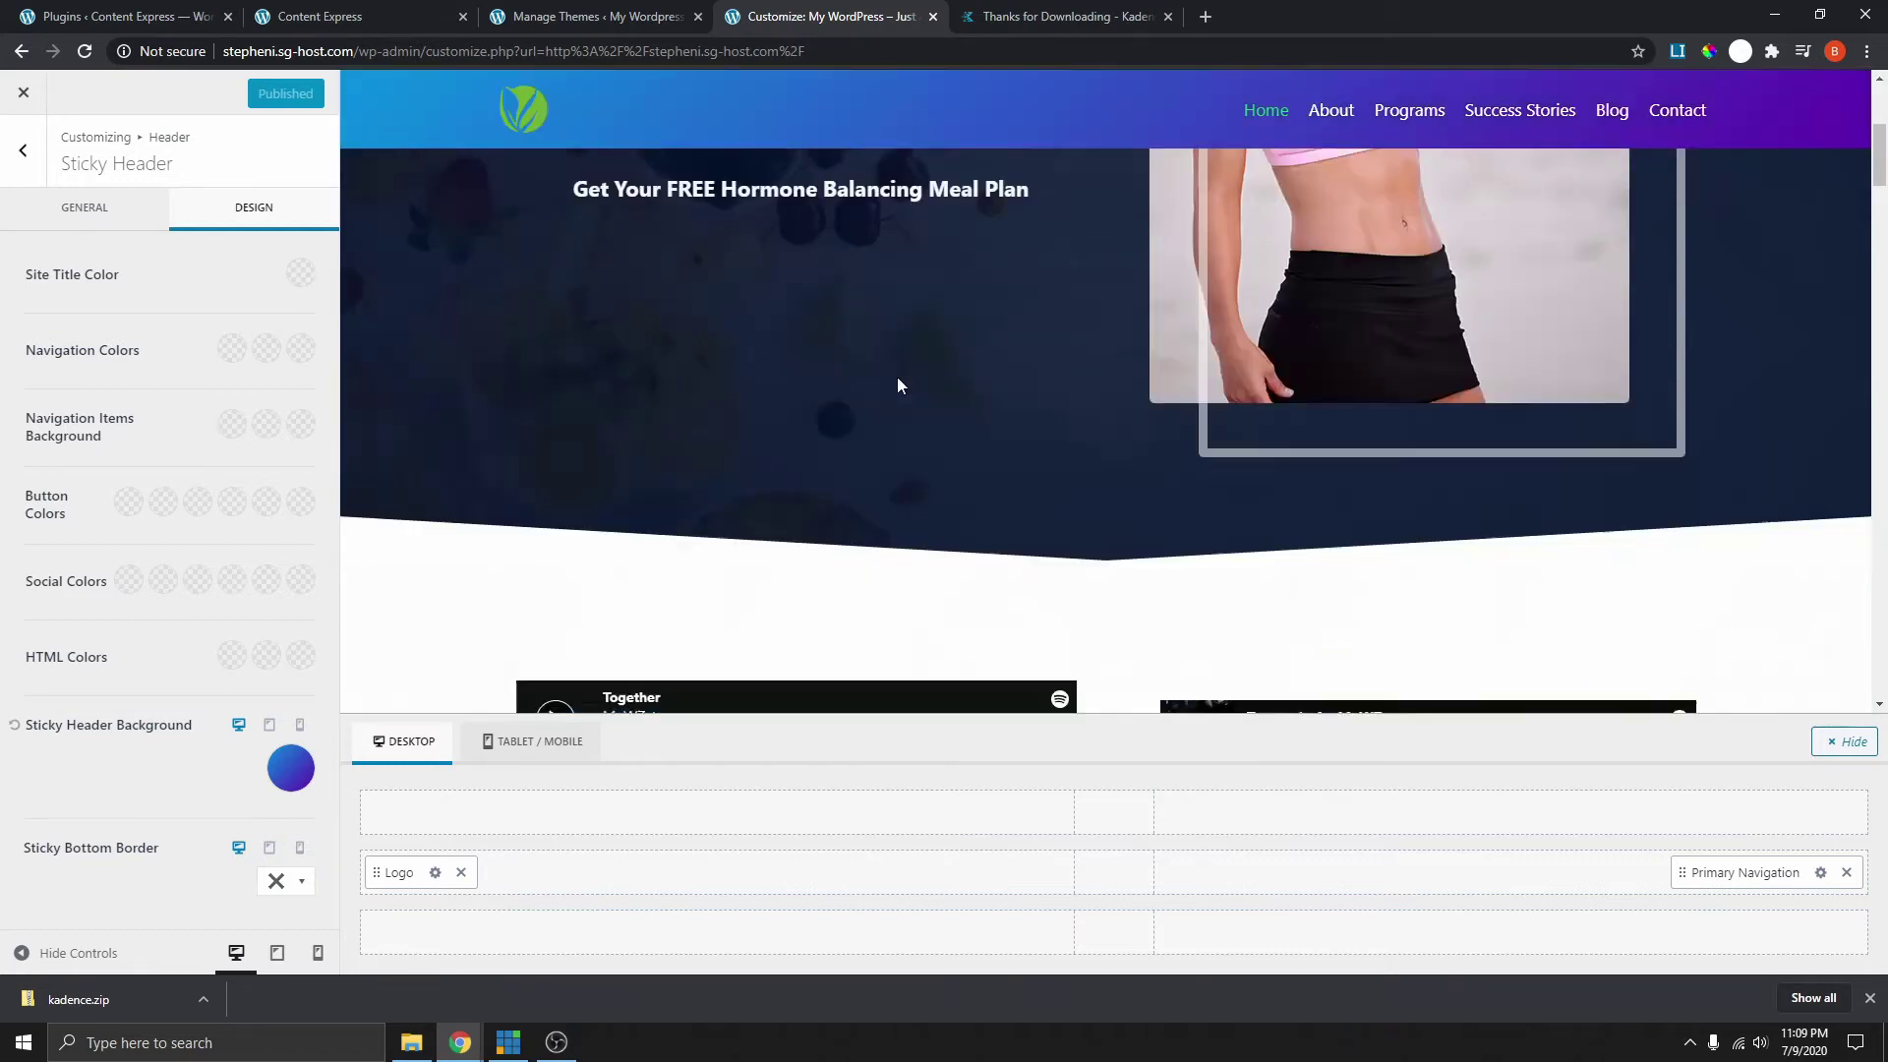
scroll(1106, 356, "up", 4)
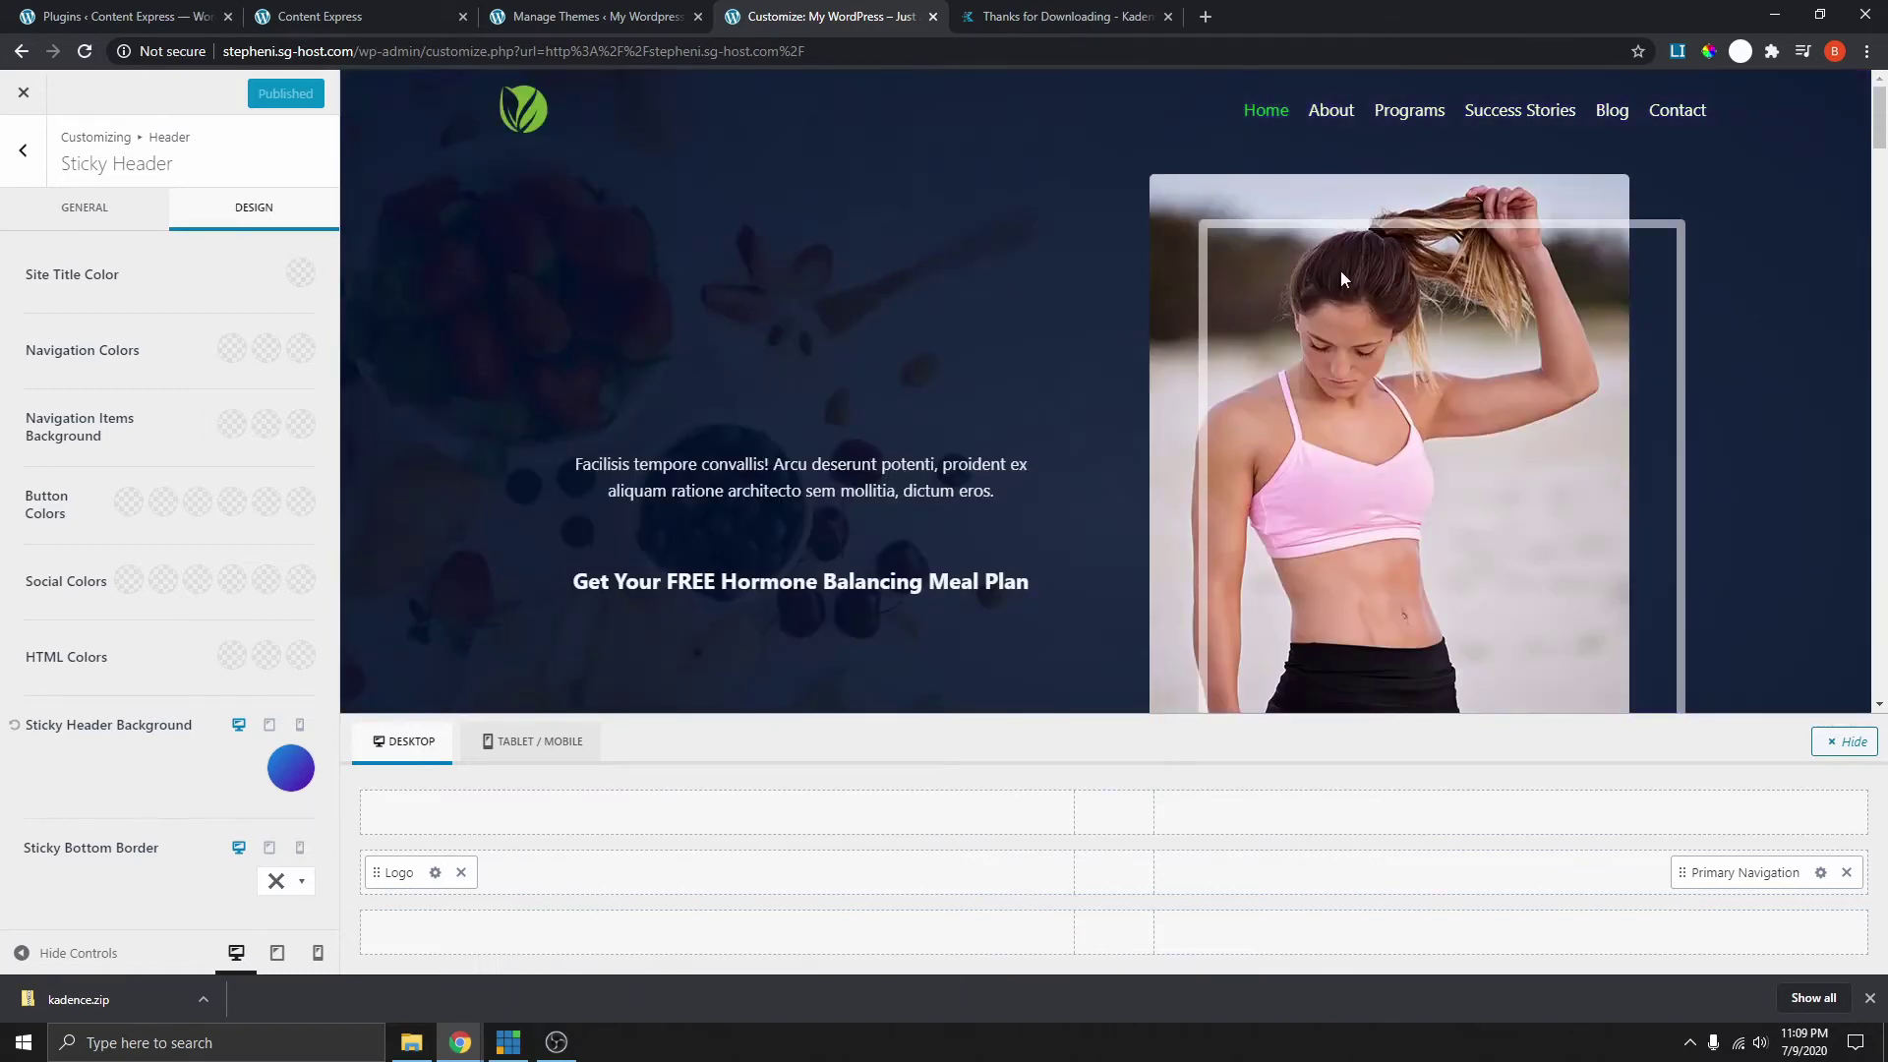
scroll(1278, 177, "down", 2)
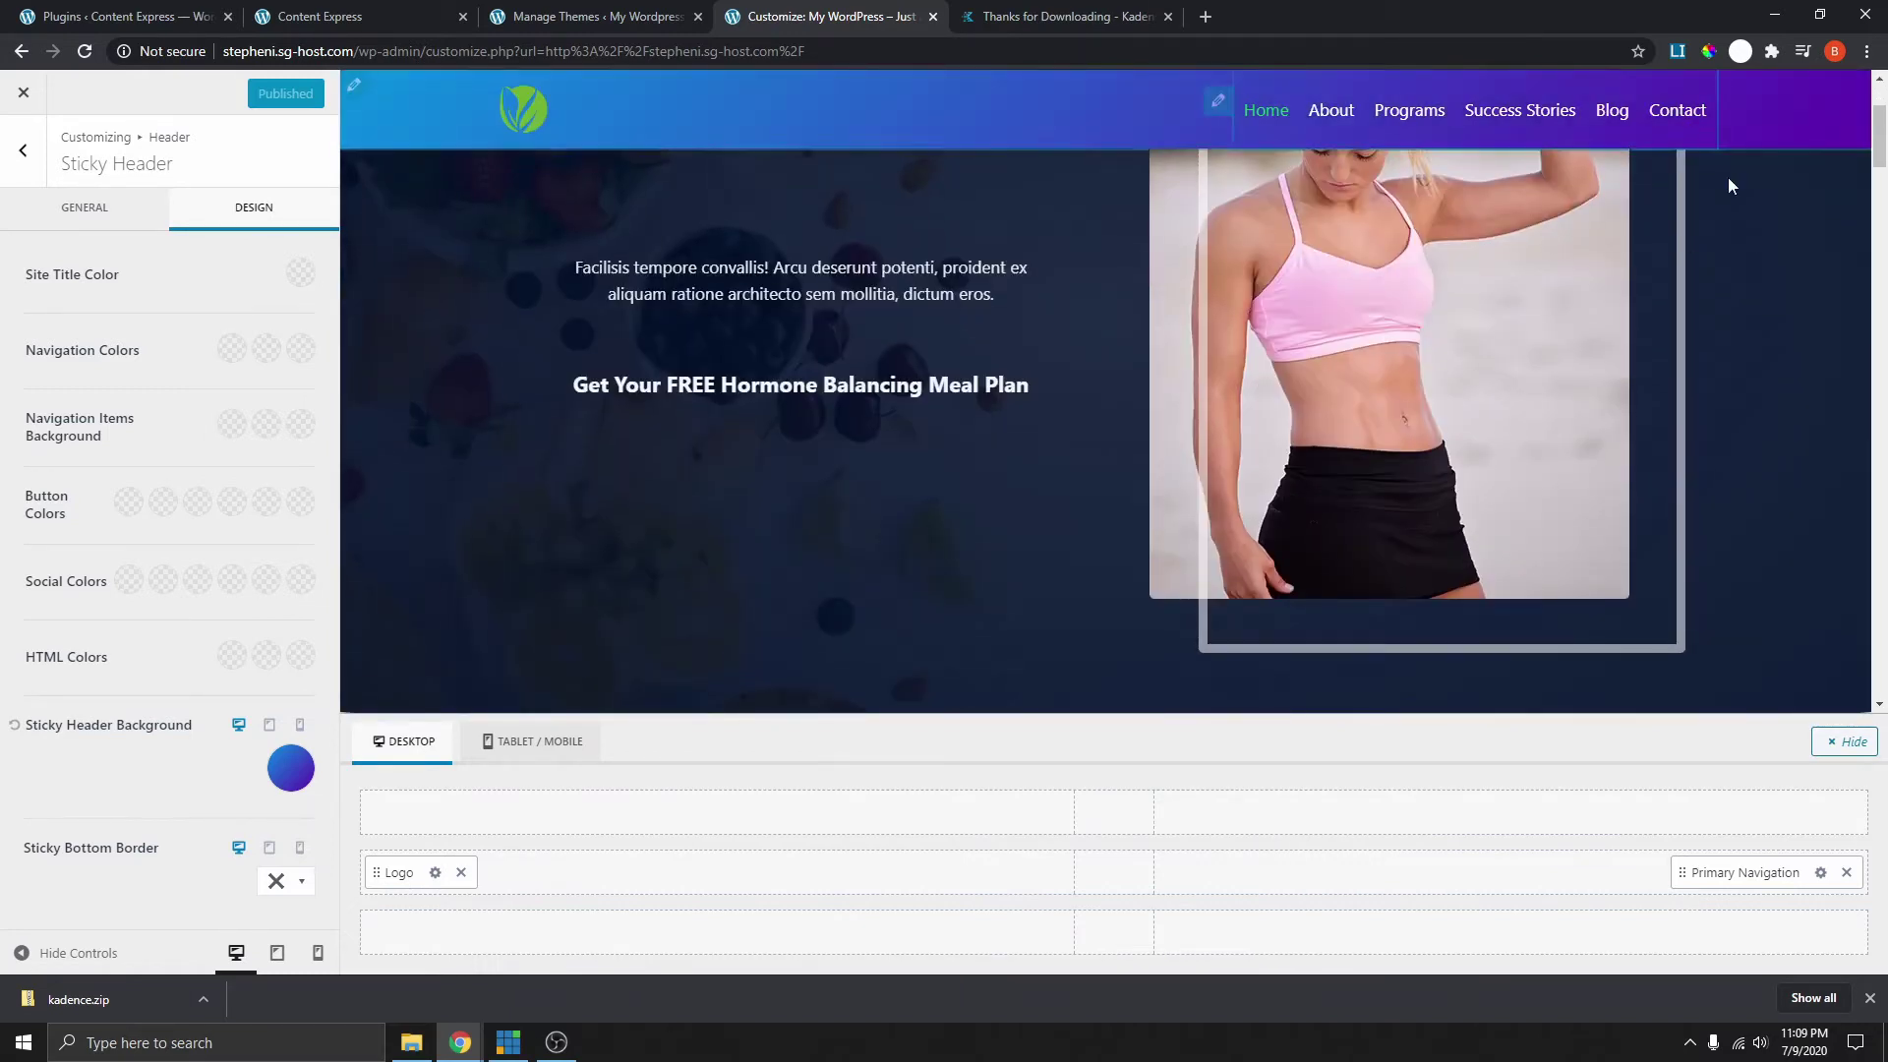
scroll(1035, 405, "down", 4)
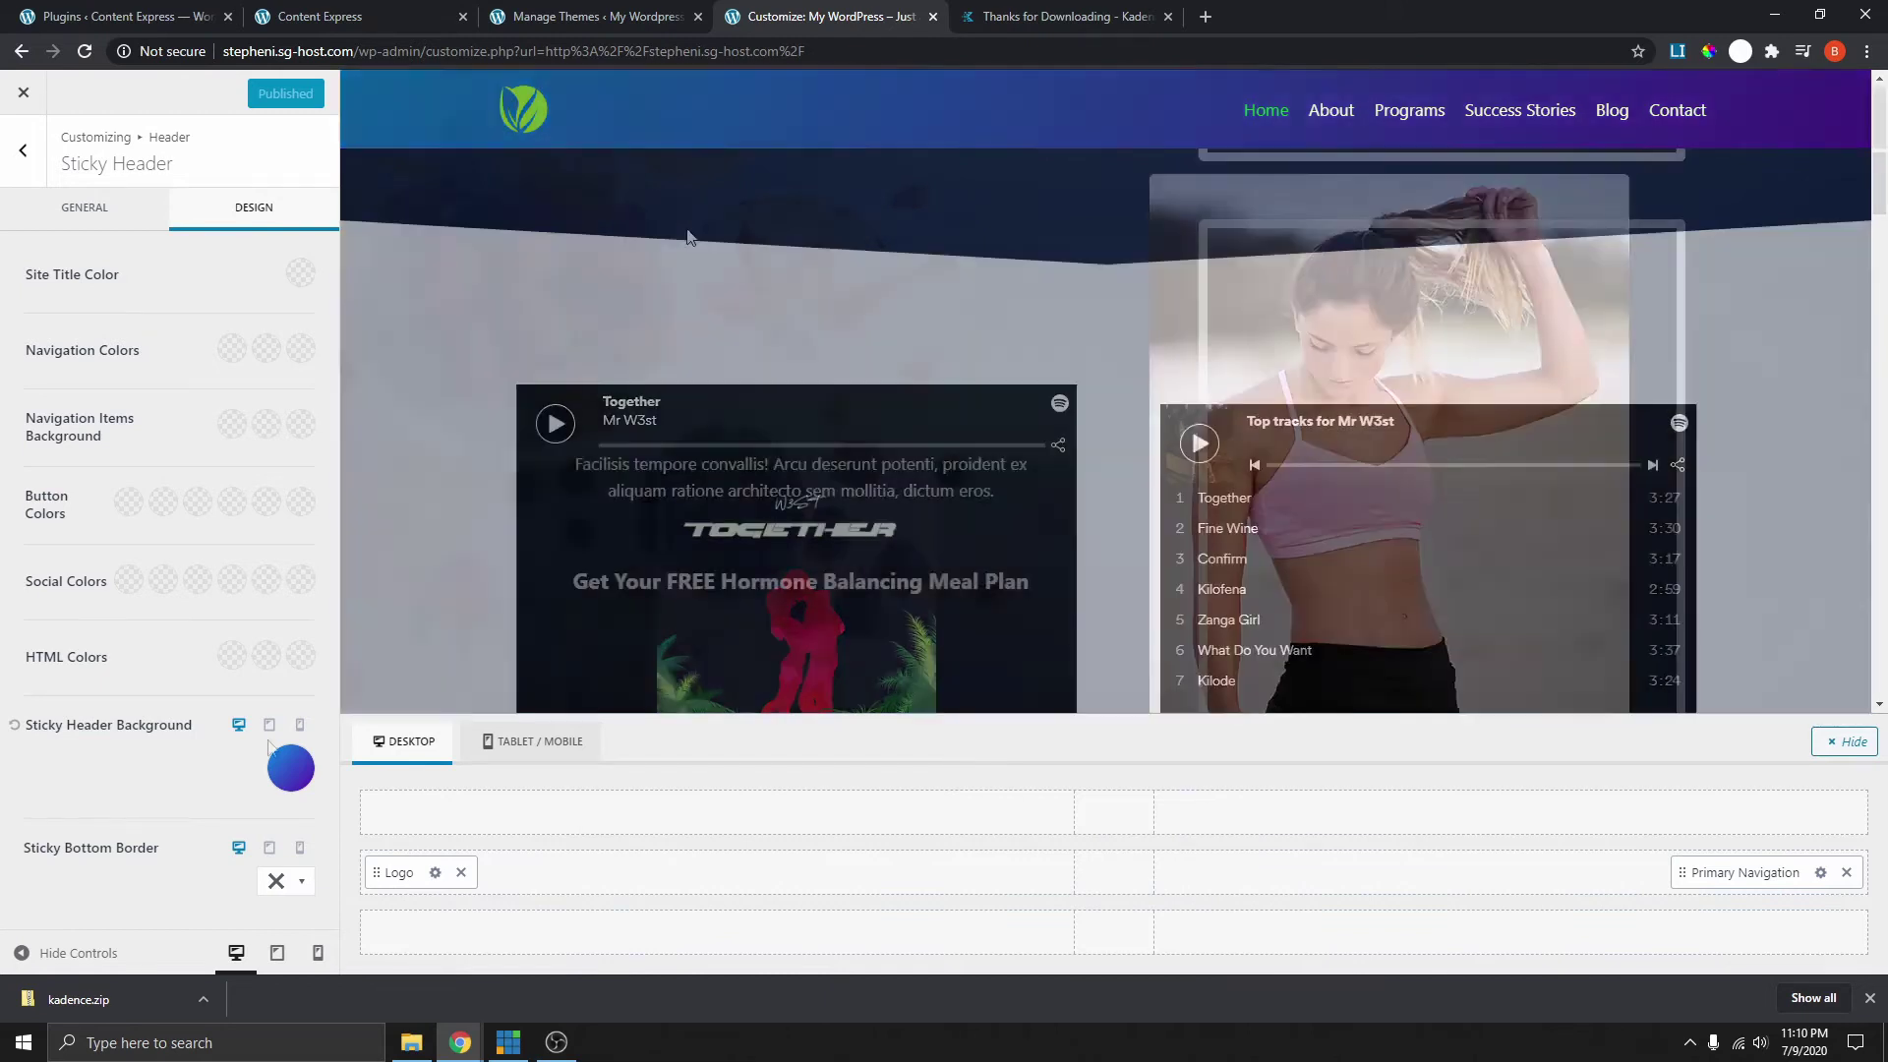
- Switch to the Tablet/Mobile header layout and scroll the live mobile page to test the gradient header
left_click(270, 725)
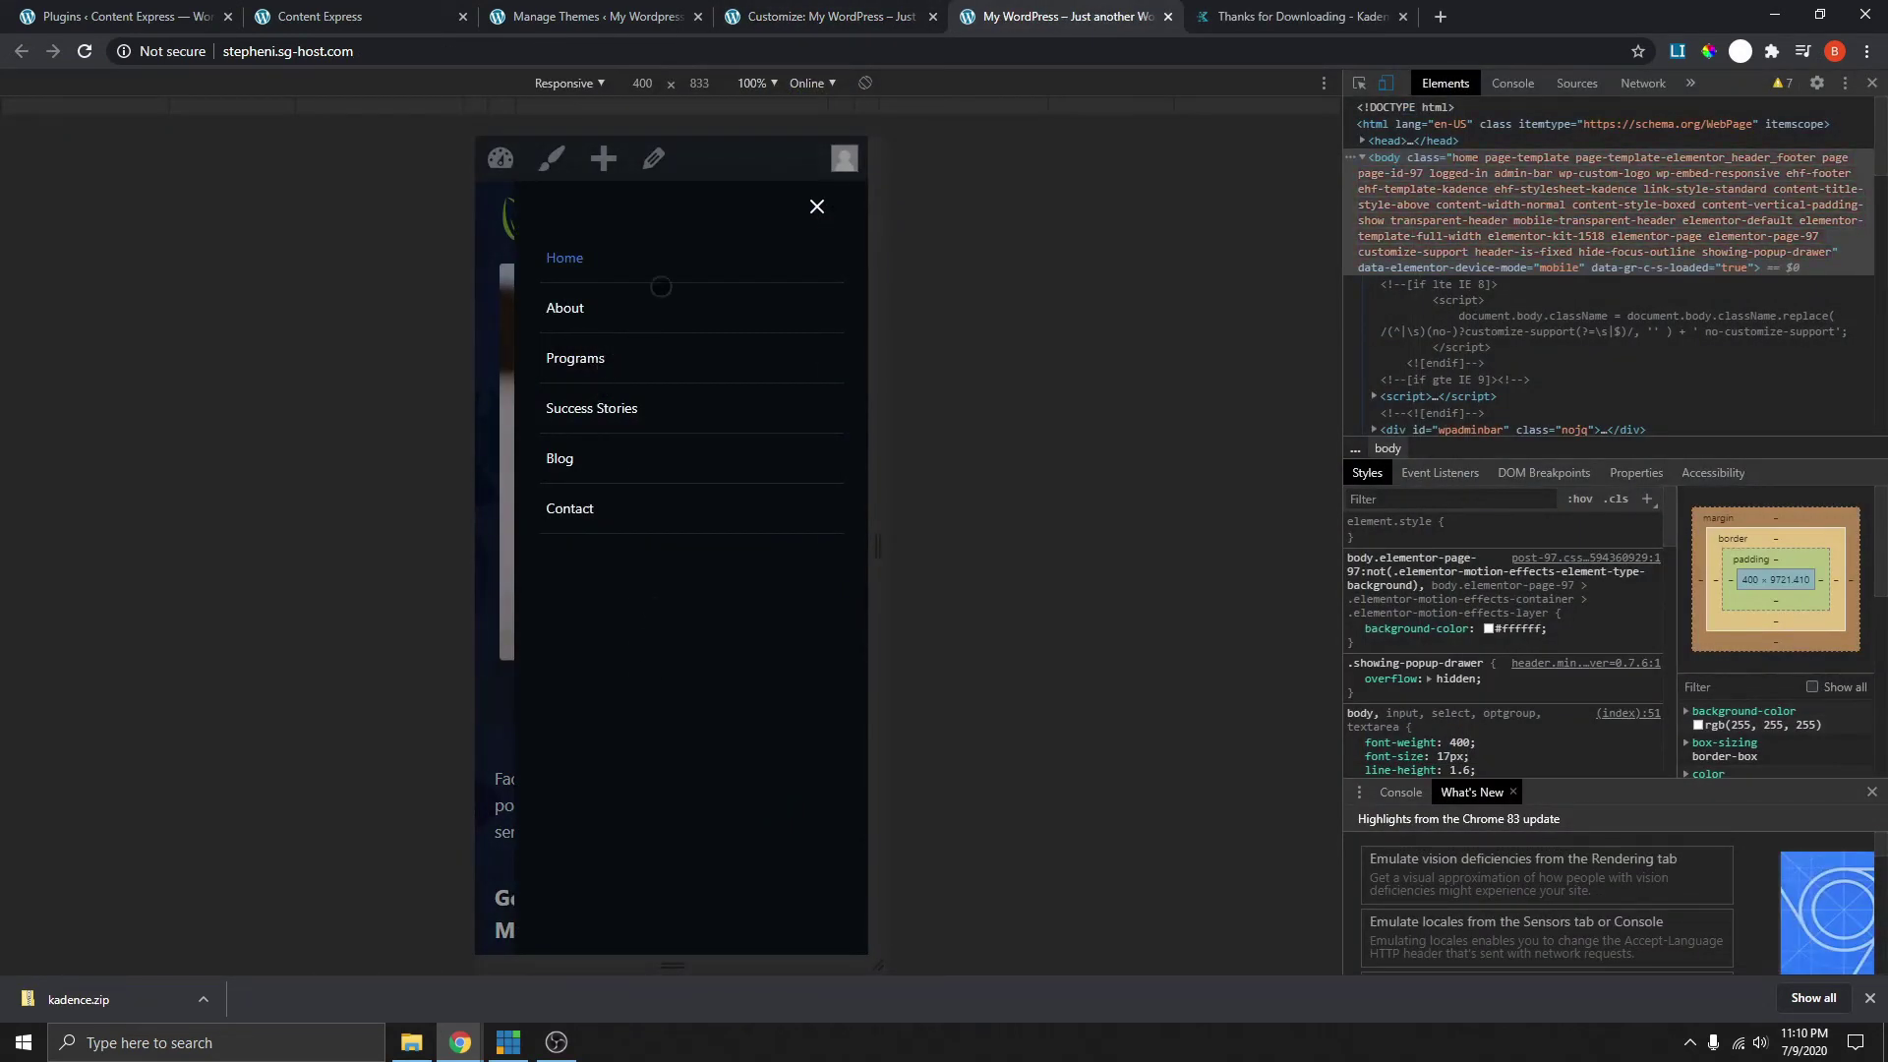
left_click(820, 207)
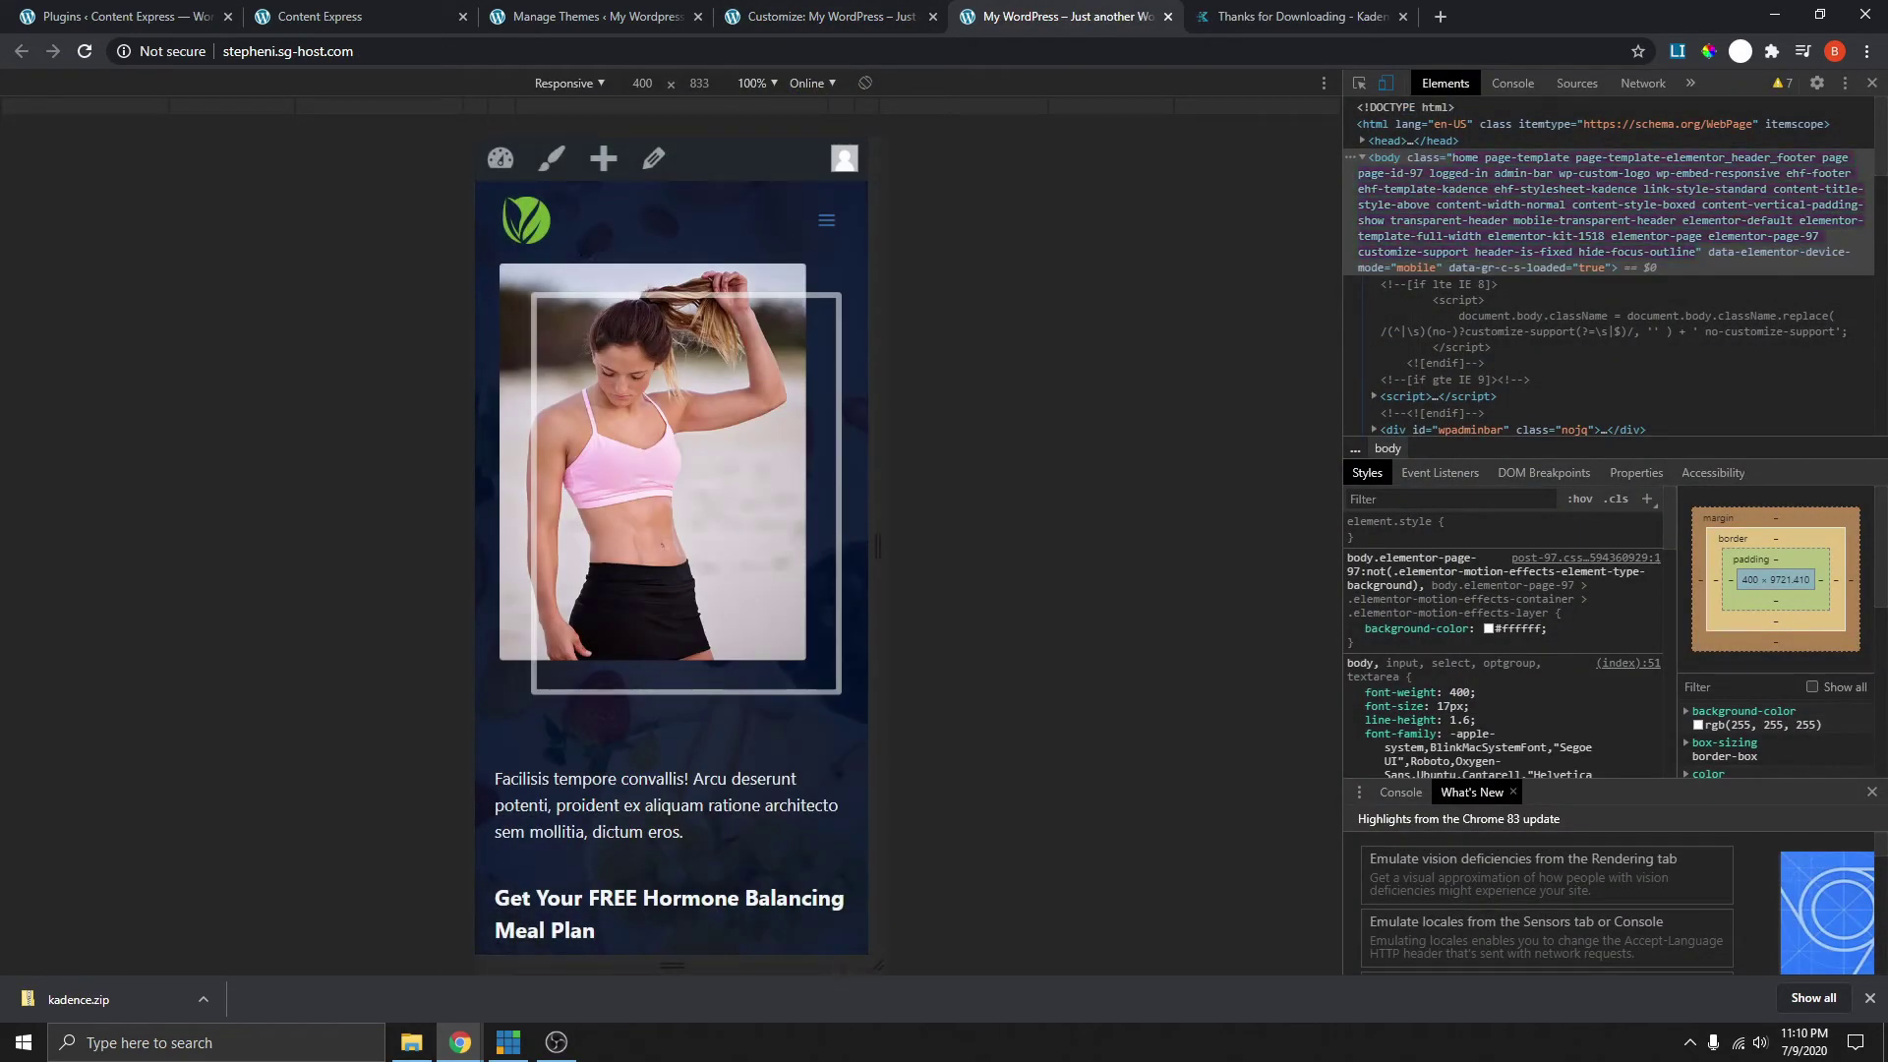
scroll(785, 346, "down", 2)
scroll(785, 347, "down", 10)
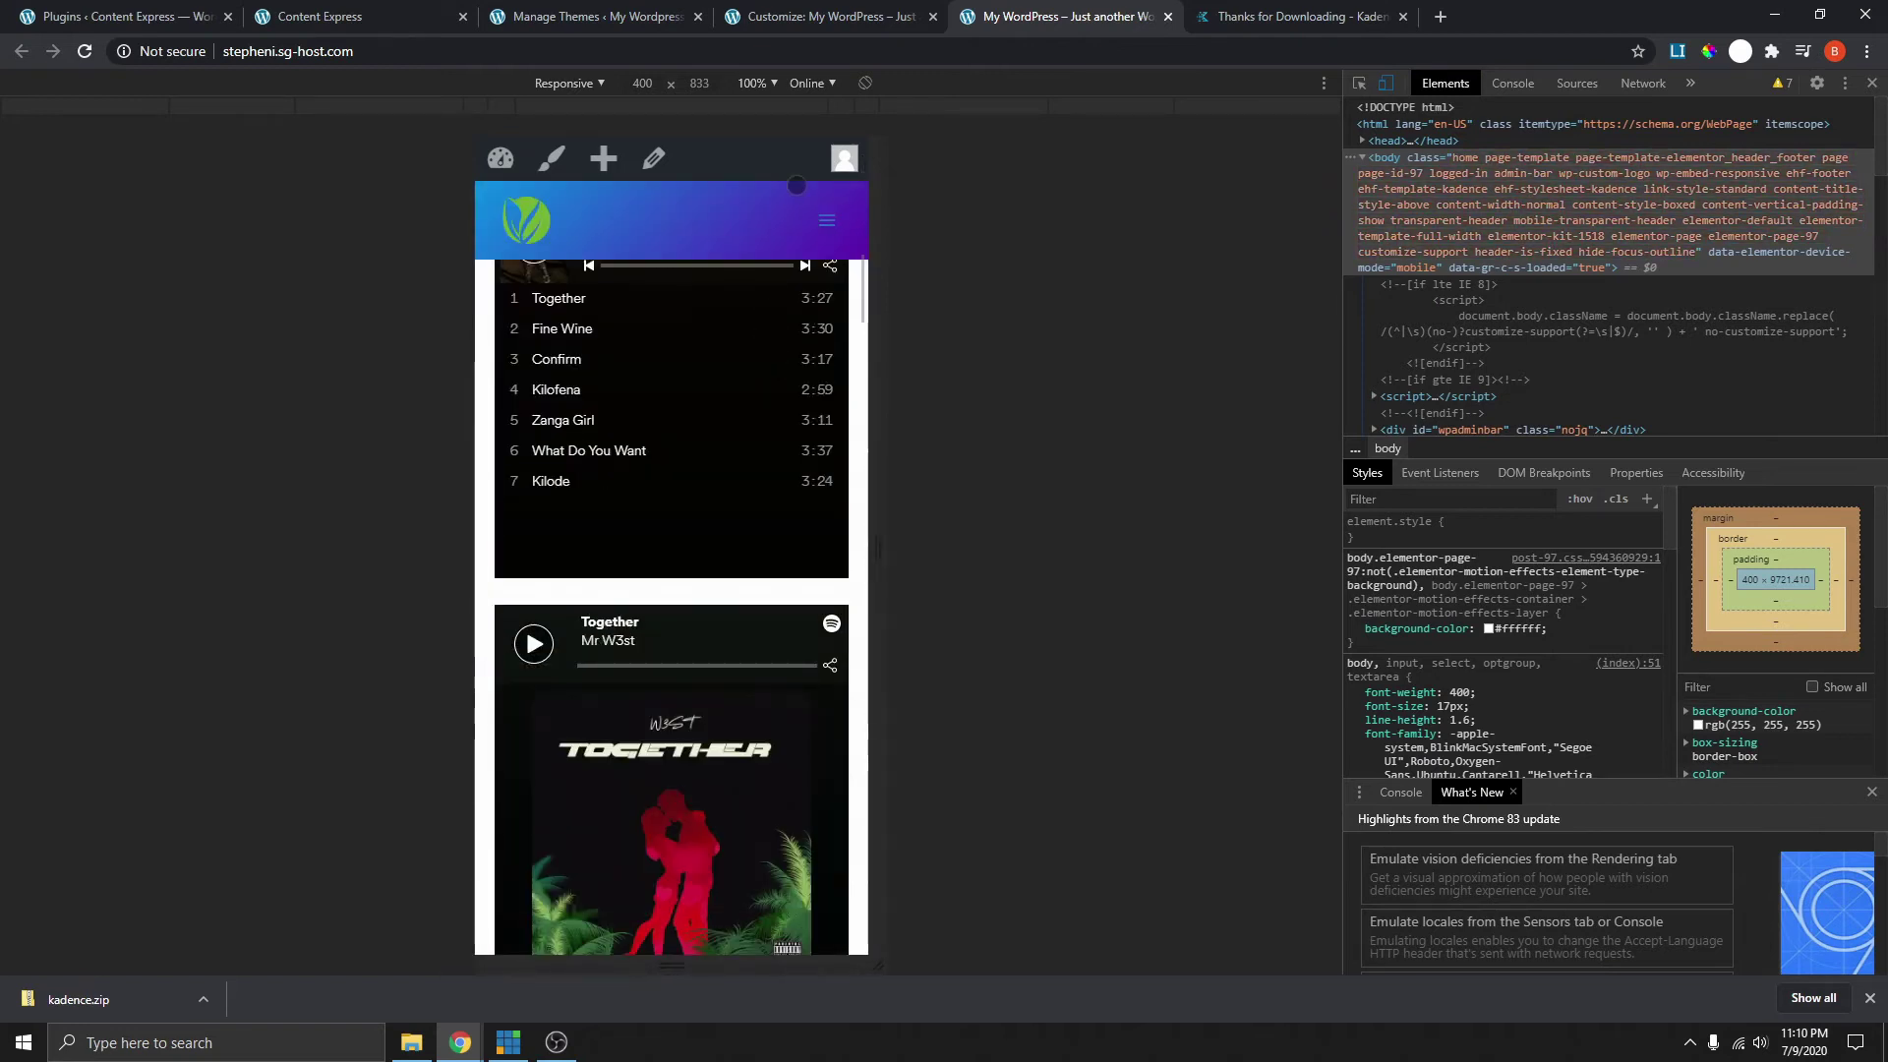
scroll(712, 433, "up", 8)
scroll(712, 433, "up", 7)
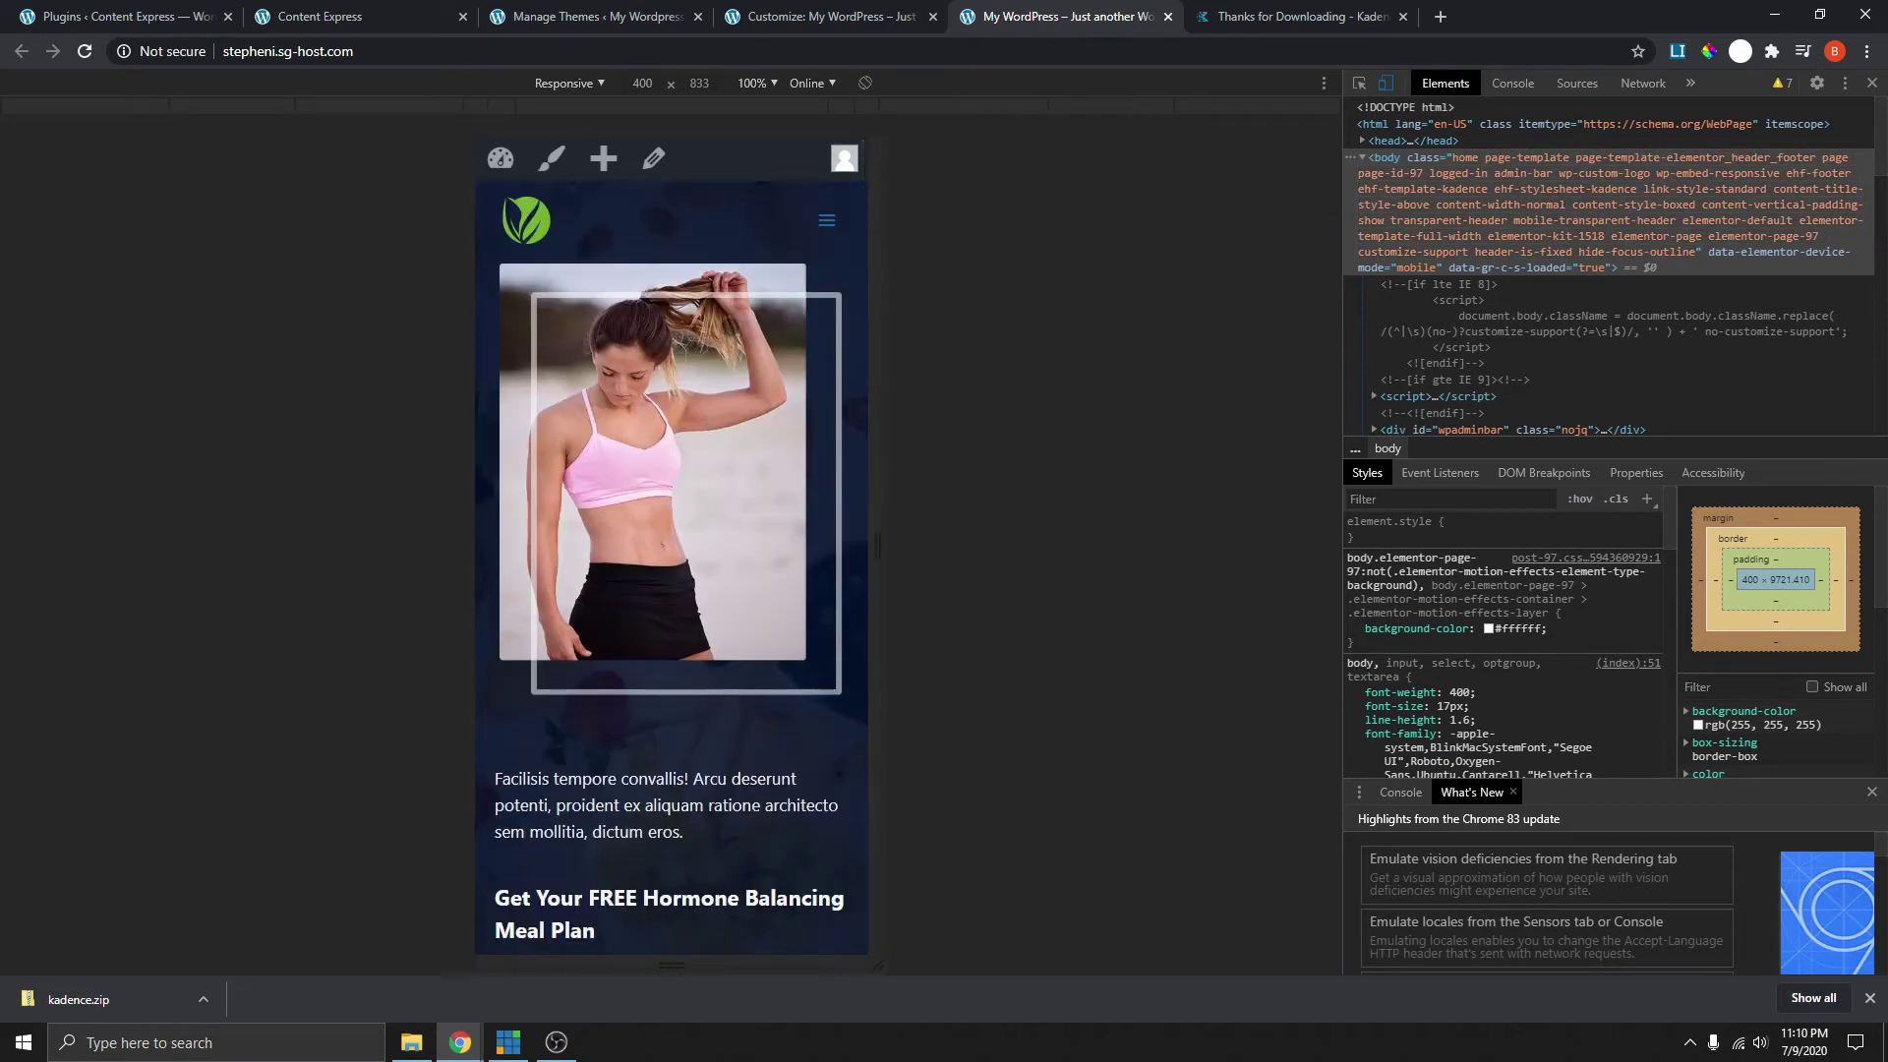
scroll(729, 327, "down", 5)
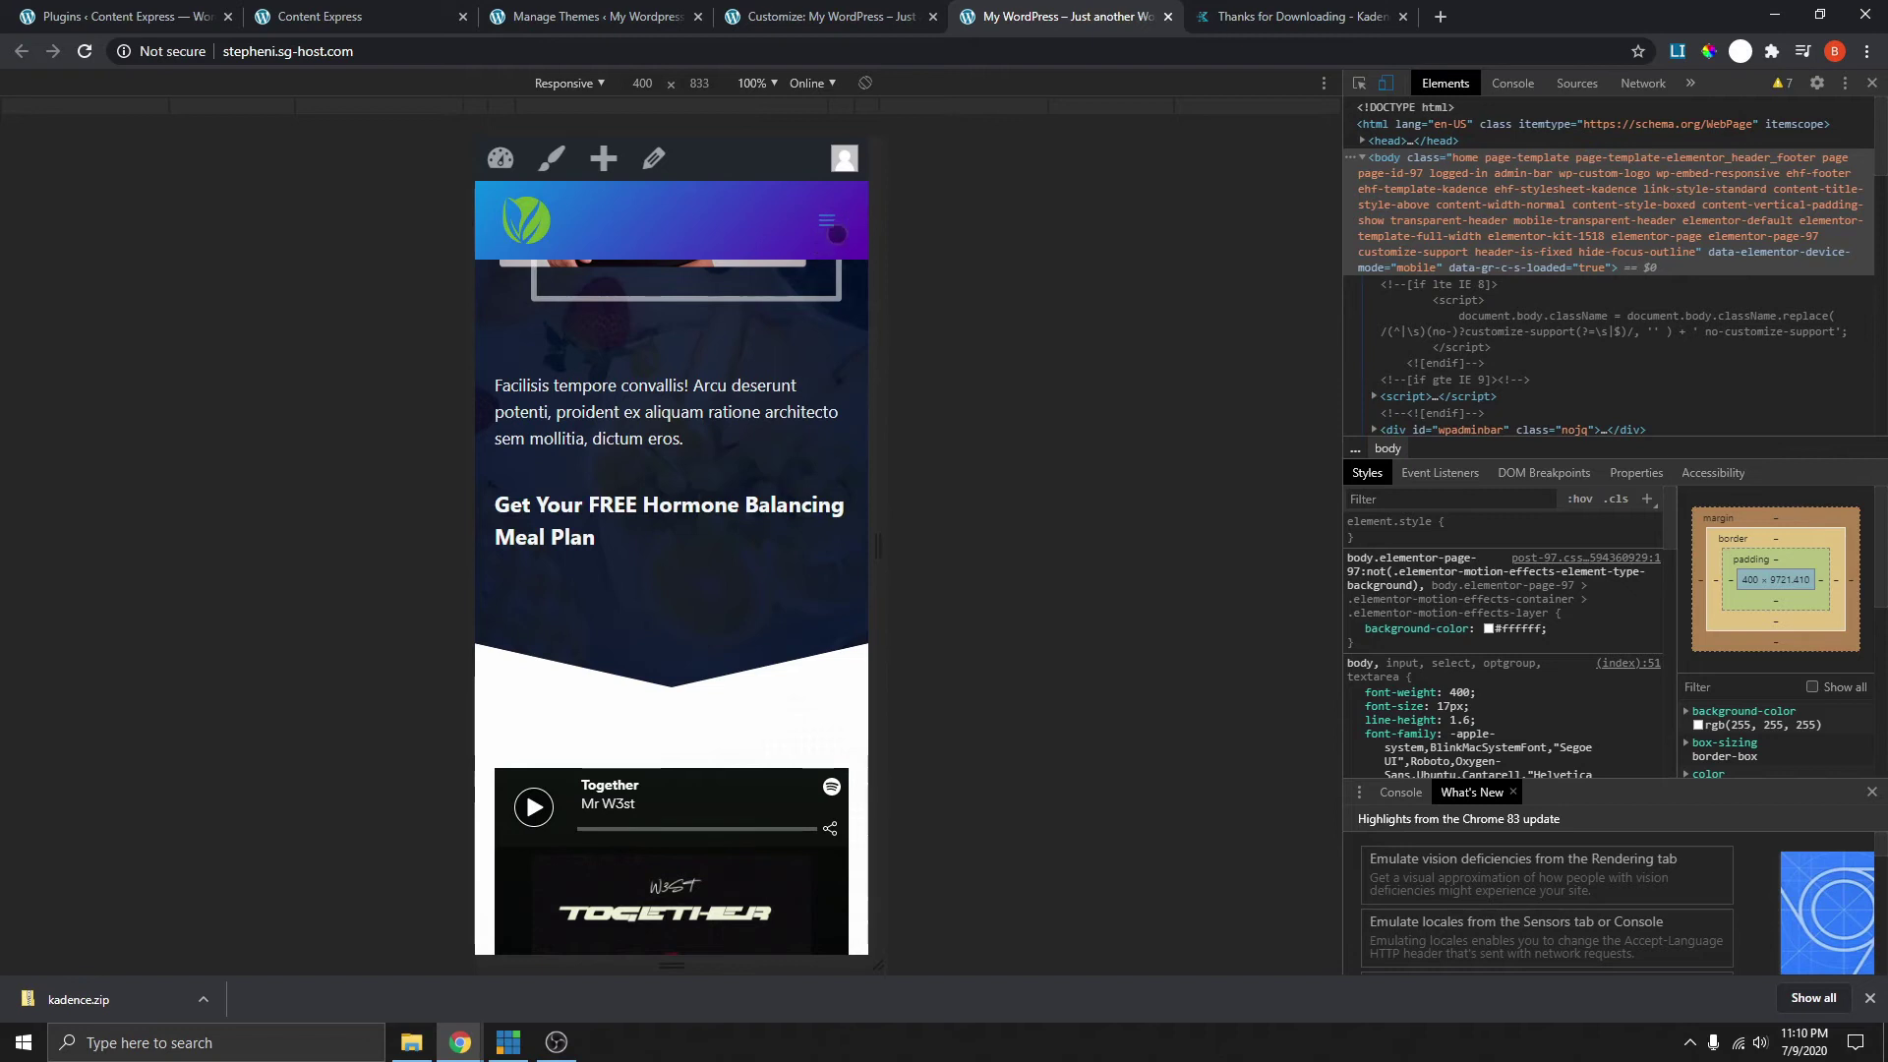
scroll(802, 265, "down", 4)
scroll(798, 285, "up", 7)
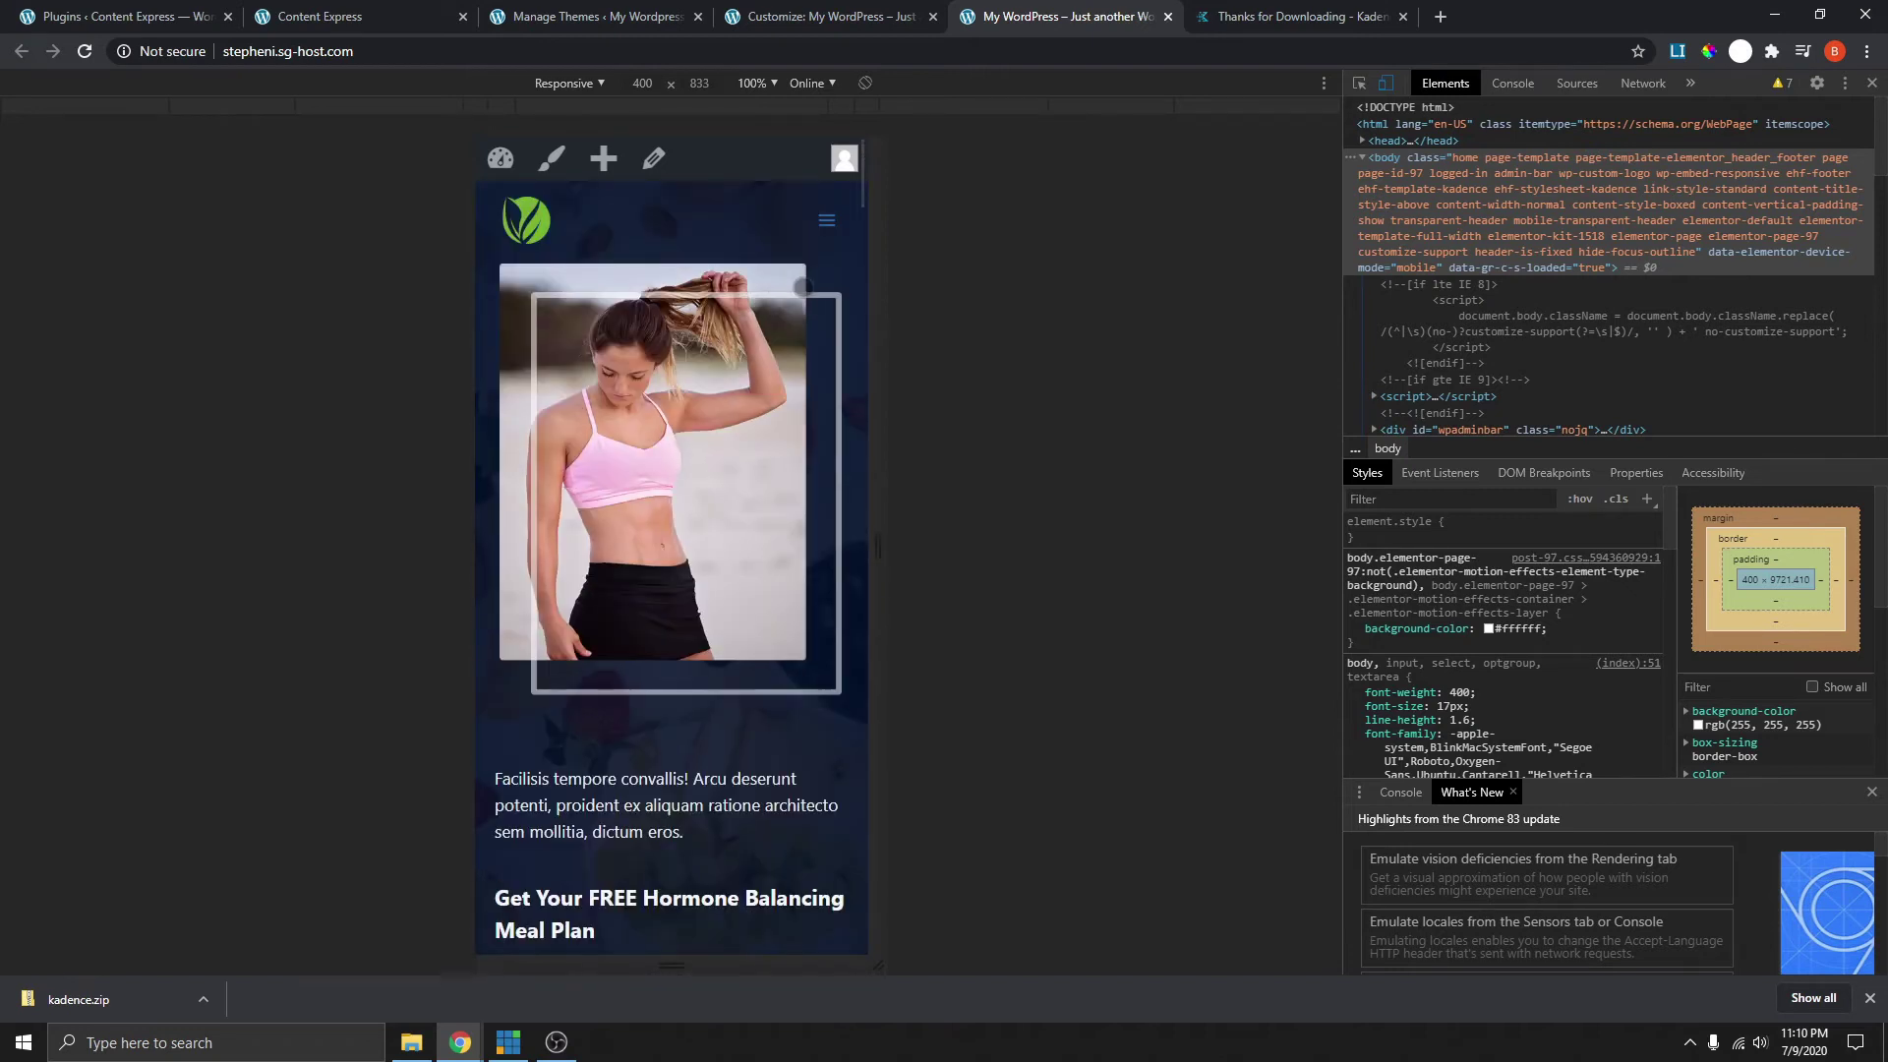
scroll(803, 287, "down", 2)
scroll(803, 287, "down", 3)
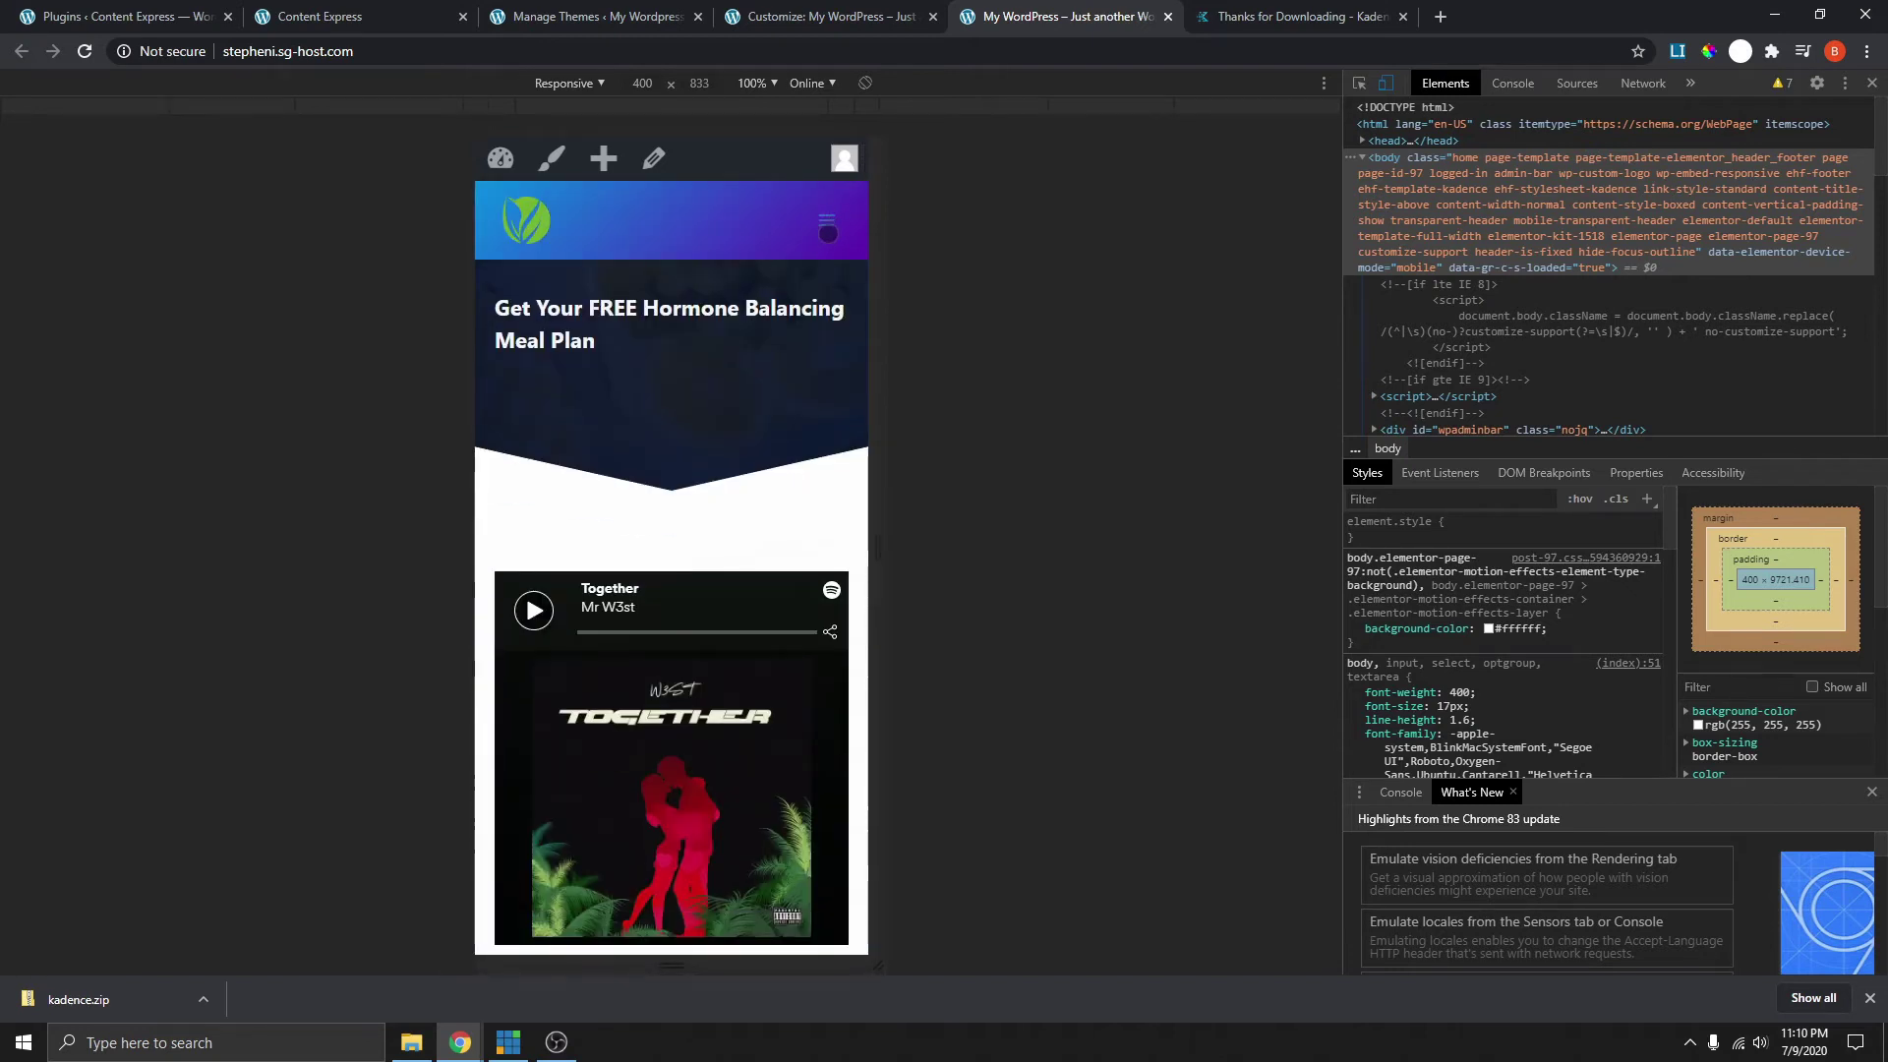
left_click(1257, 19)
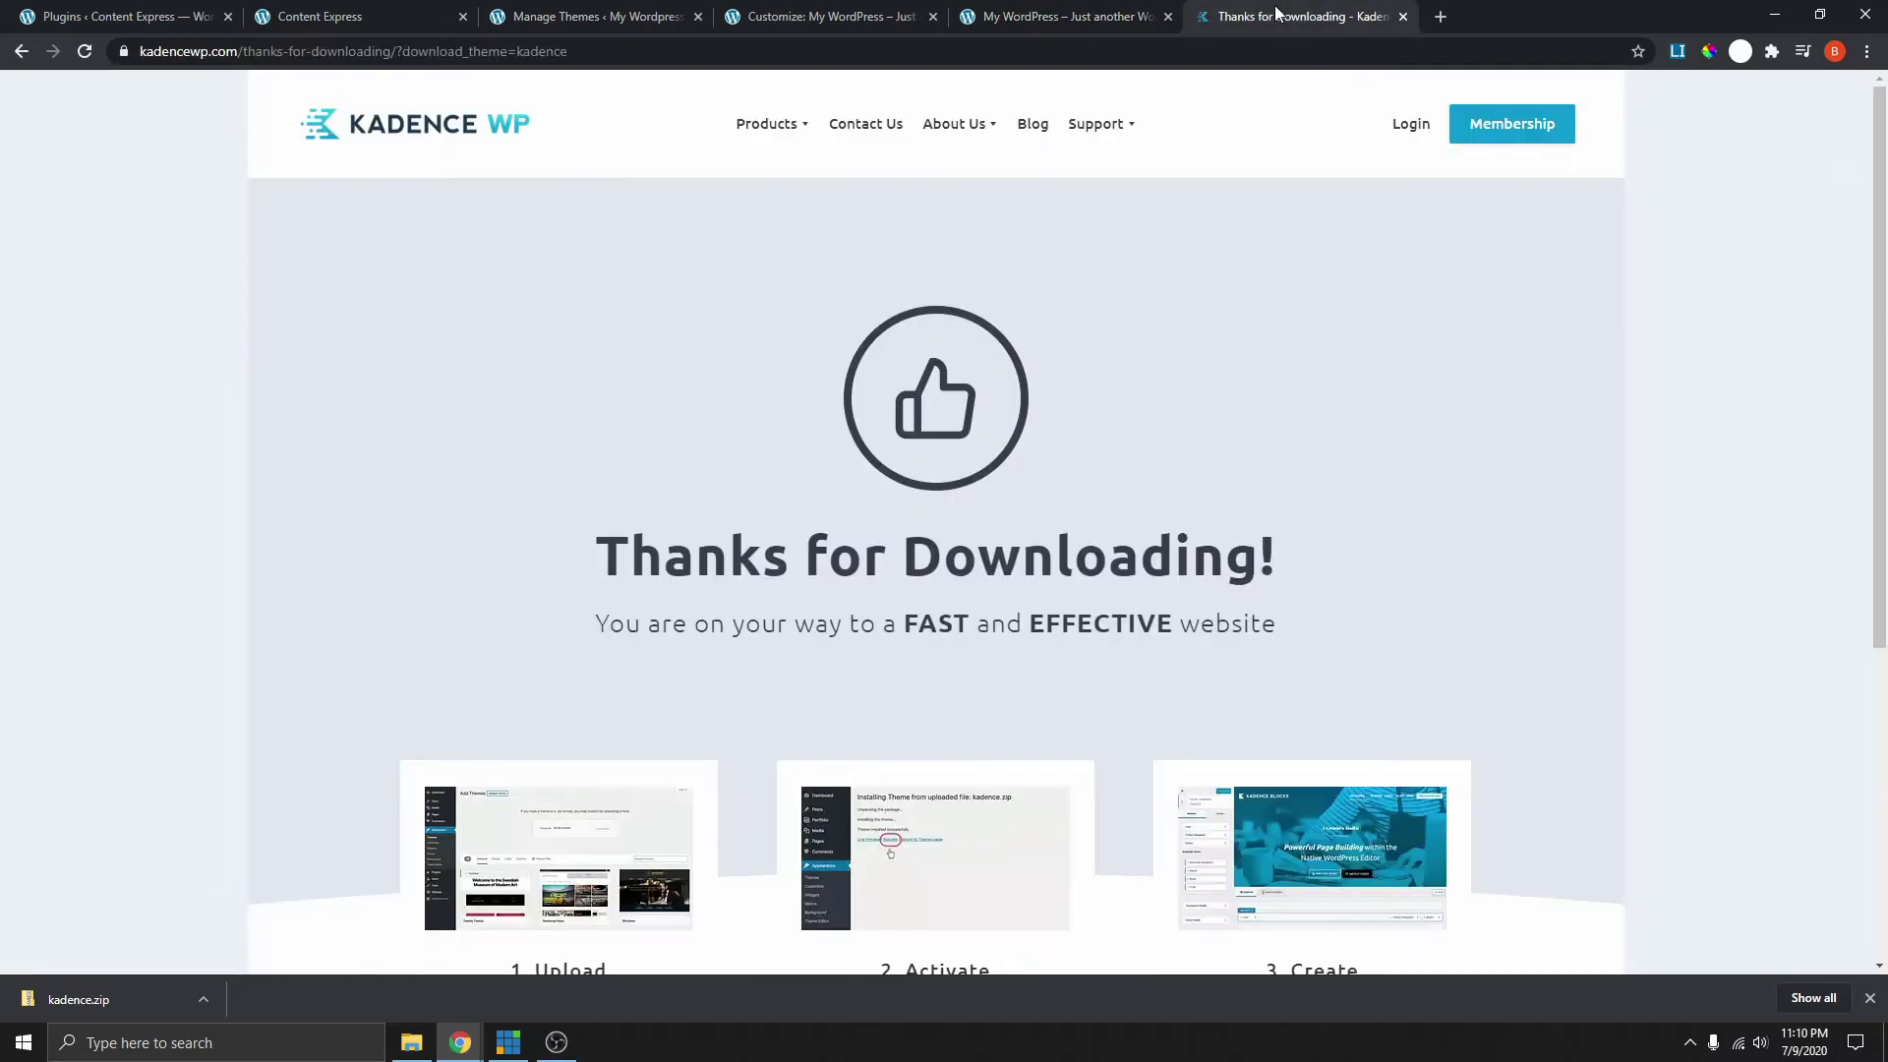
- Open the Mobile Trigger settings and choose the second hamburger icon
left_click(1021, 19)
left_click(845, 18)
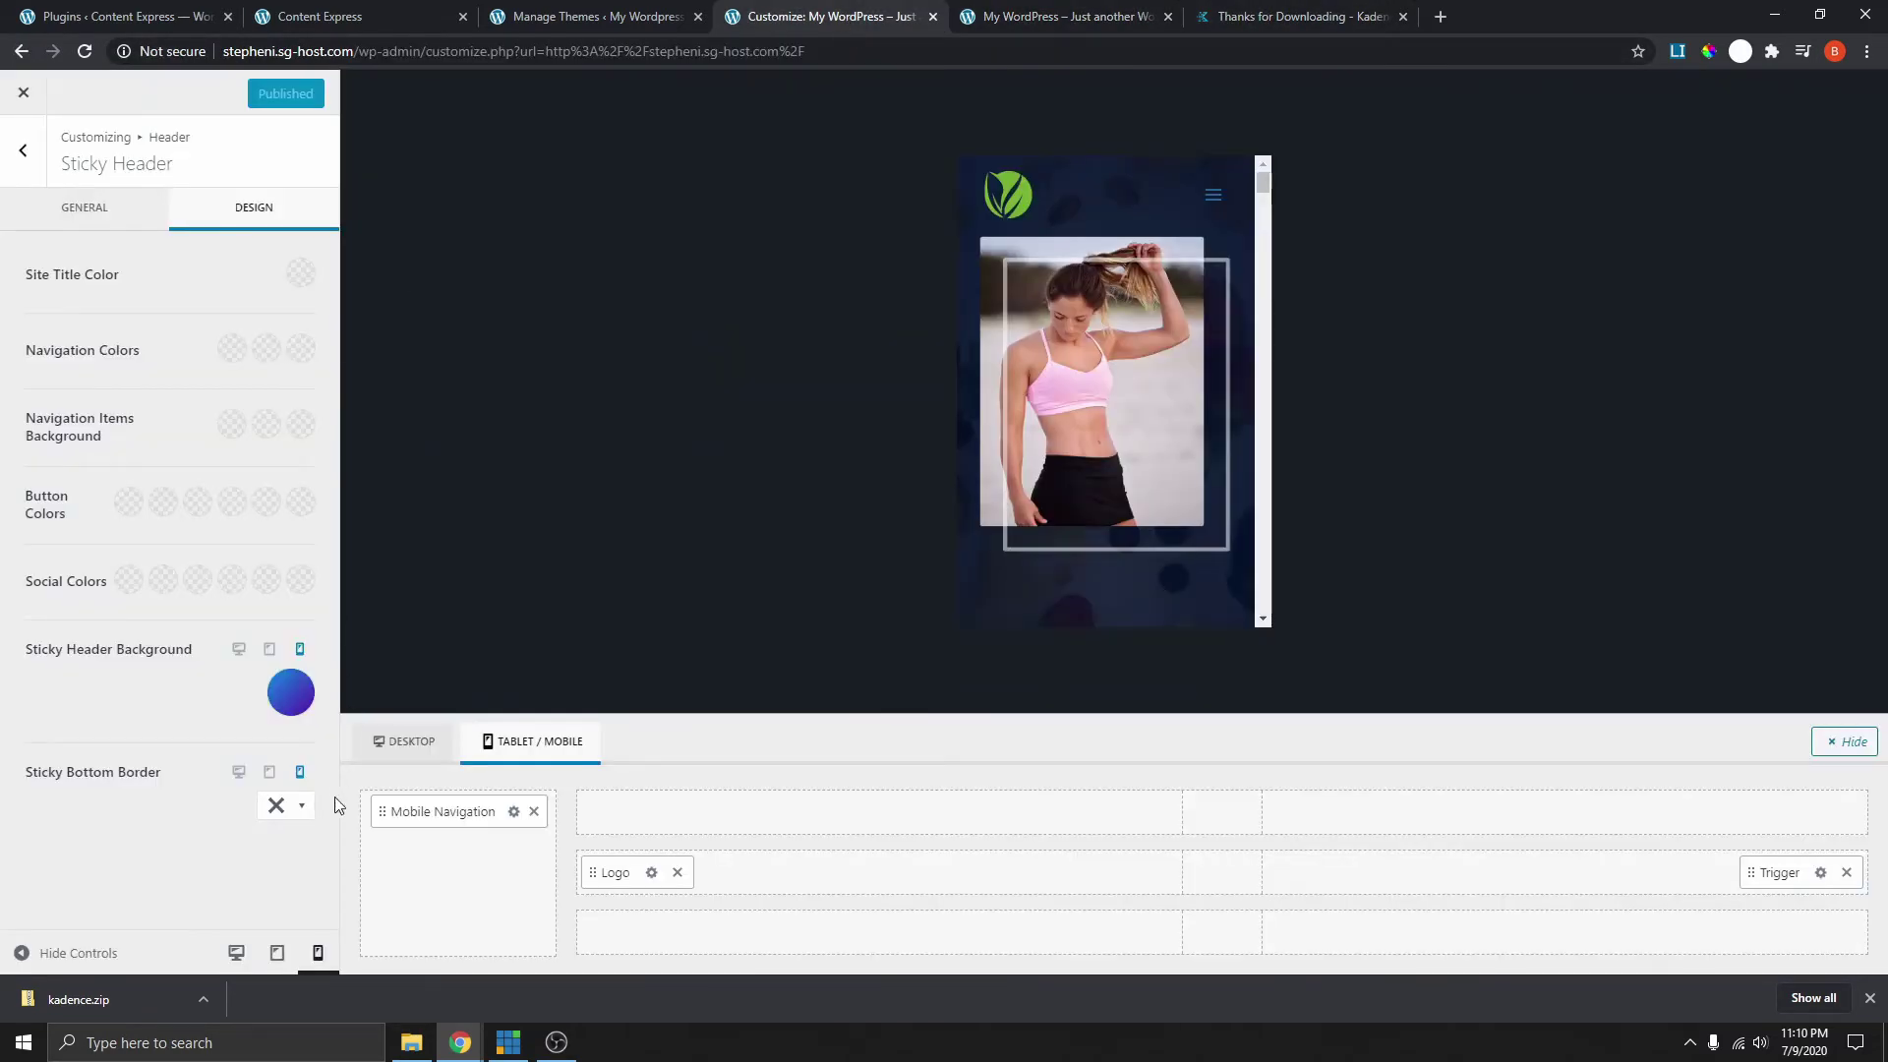
left_click(1178, 194)
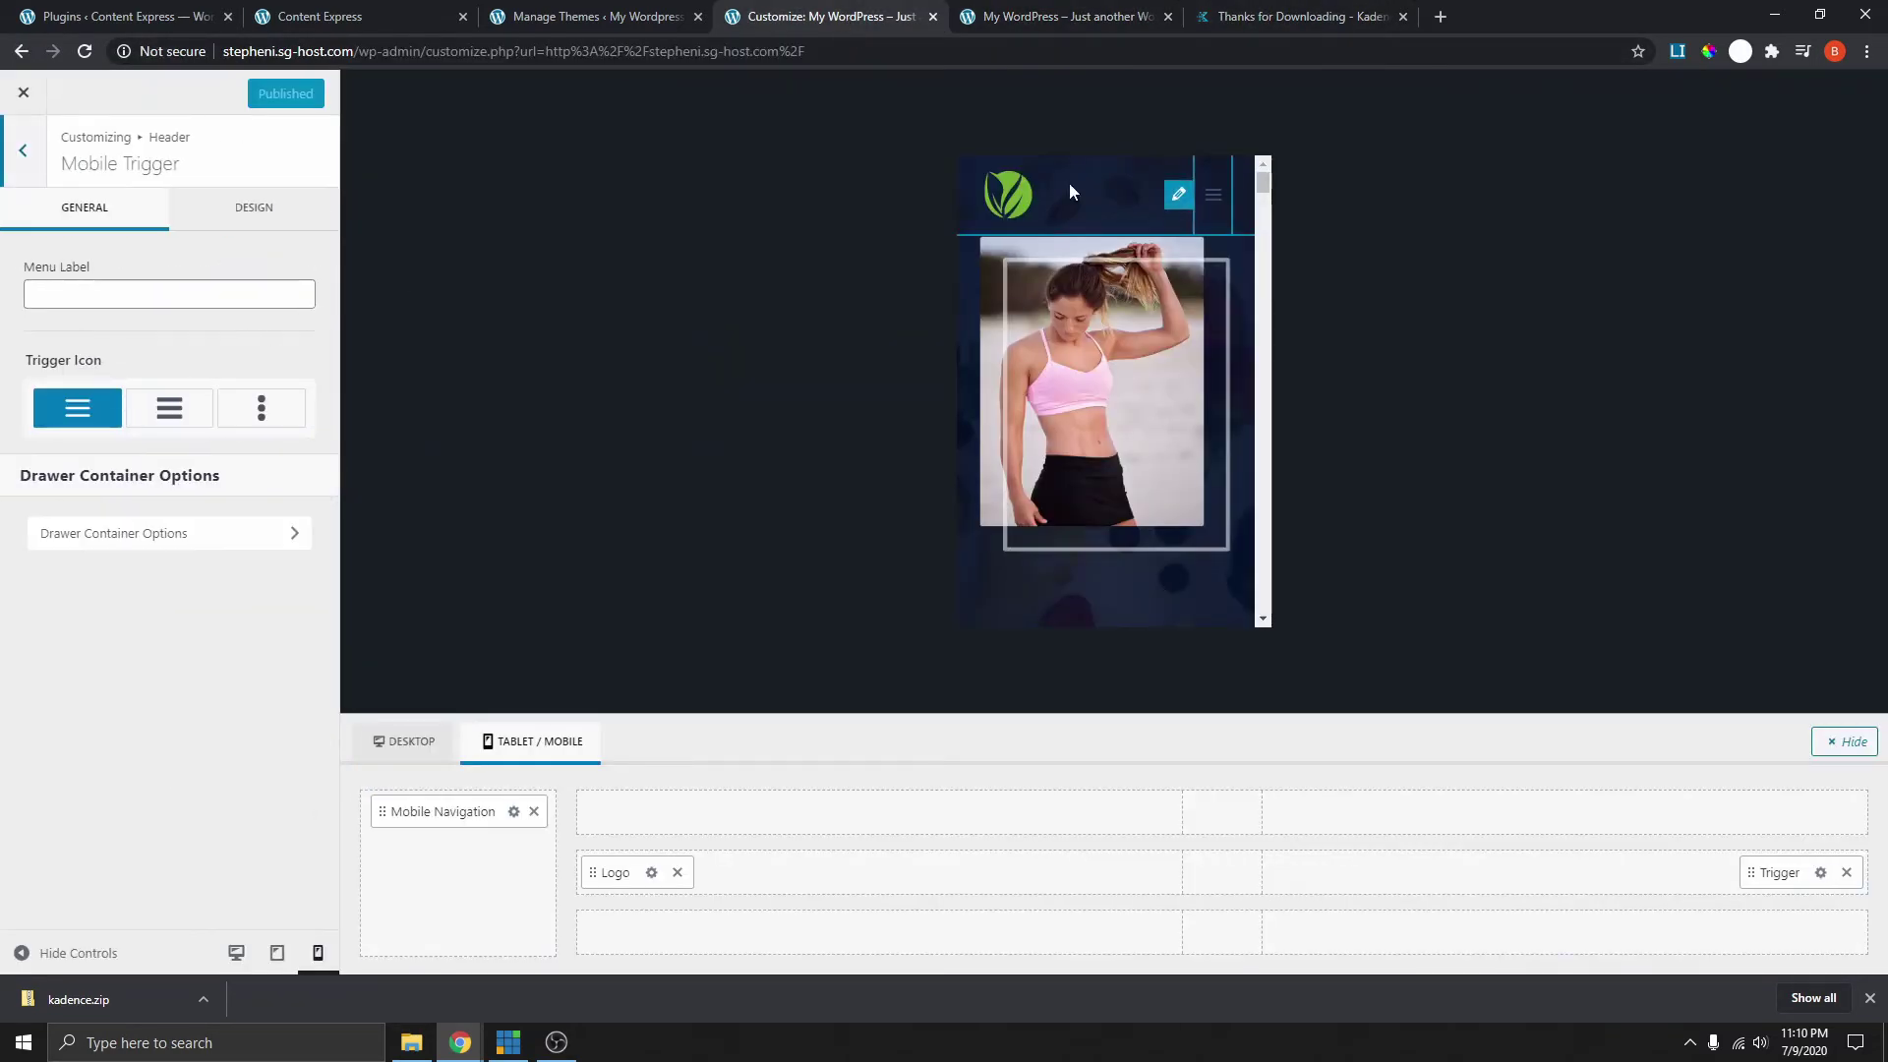
left_click(175, 417)
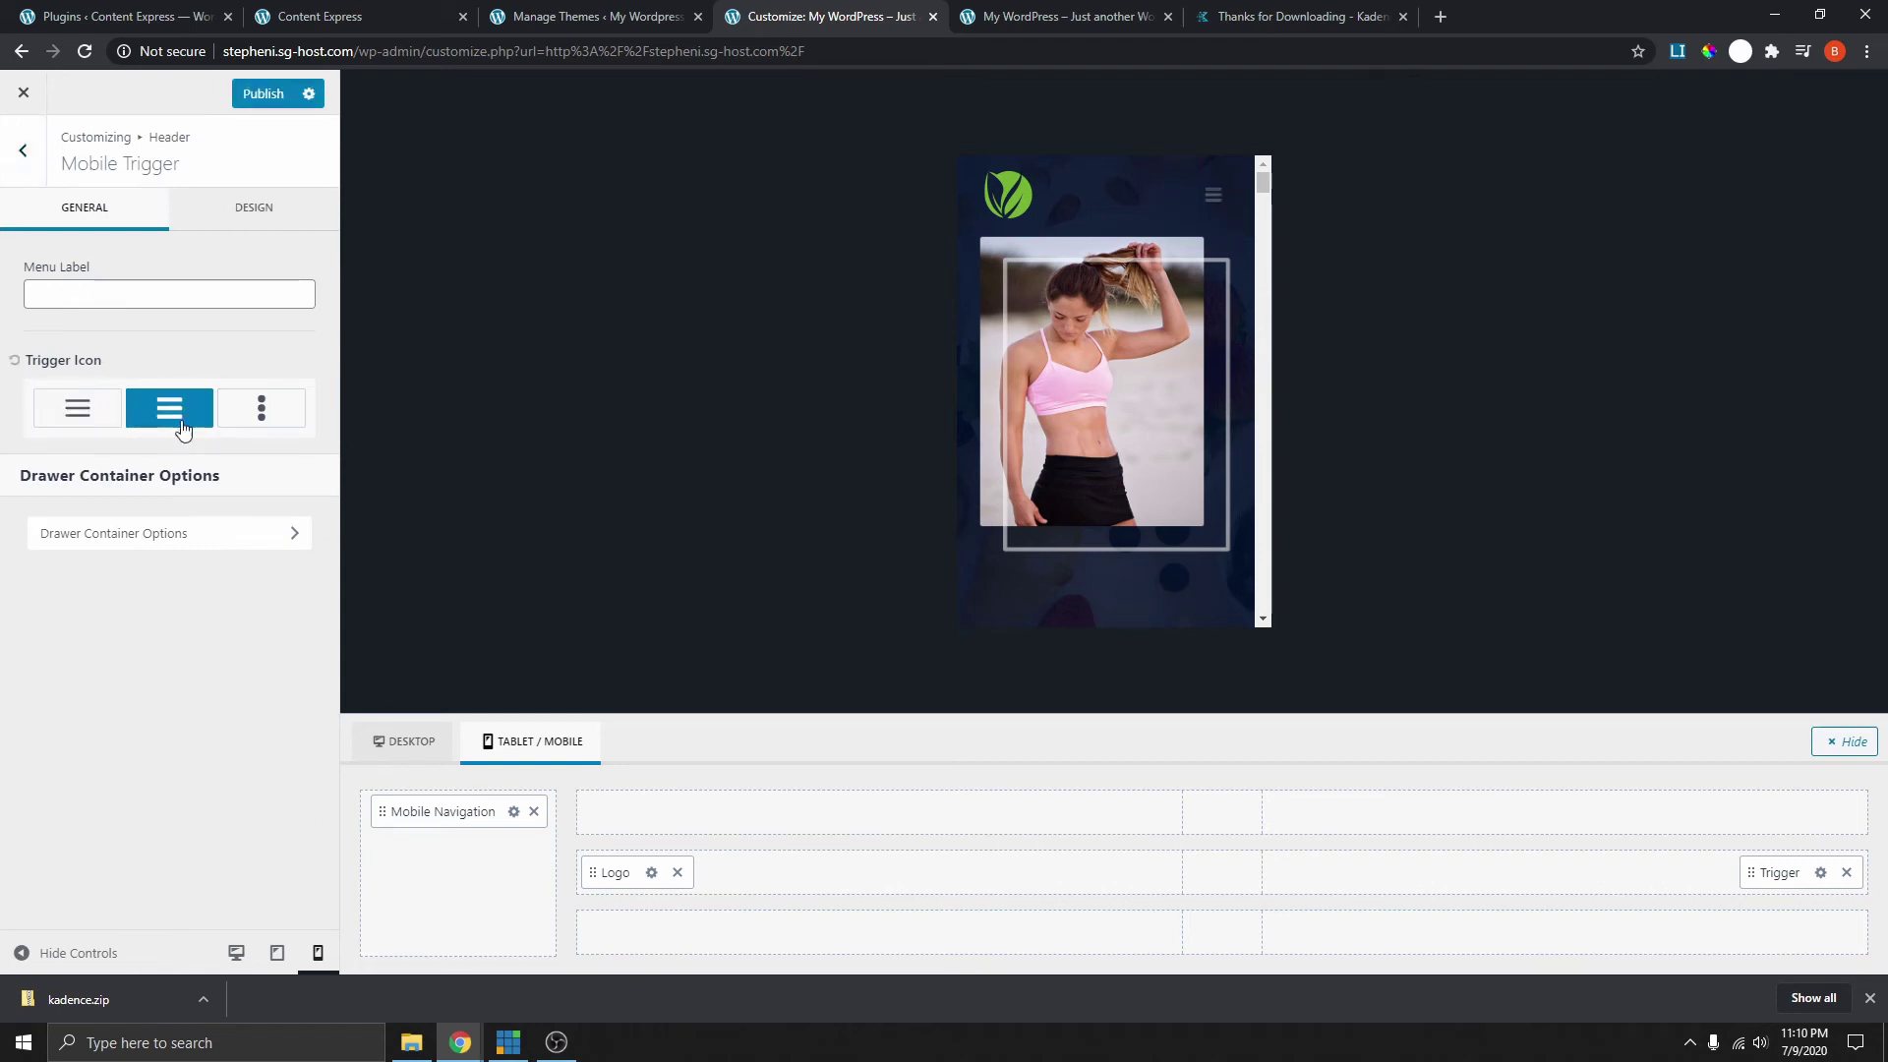
- Make the trigger icon white, 30 px in size, with the Bordered trigger style
left_click(287, 206)
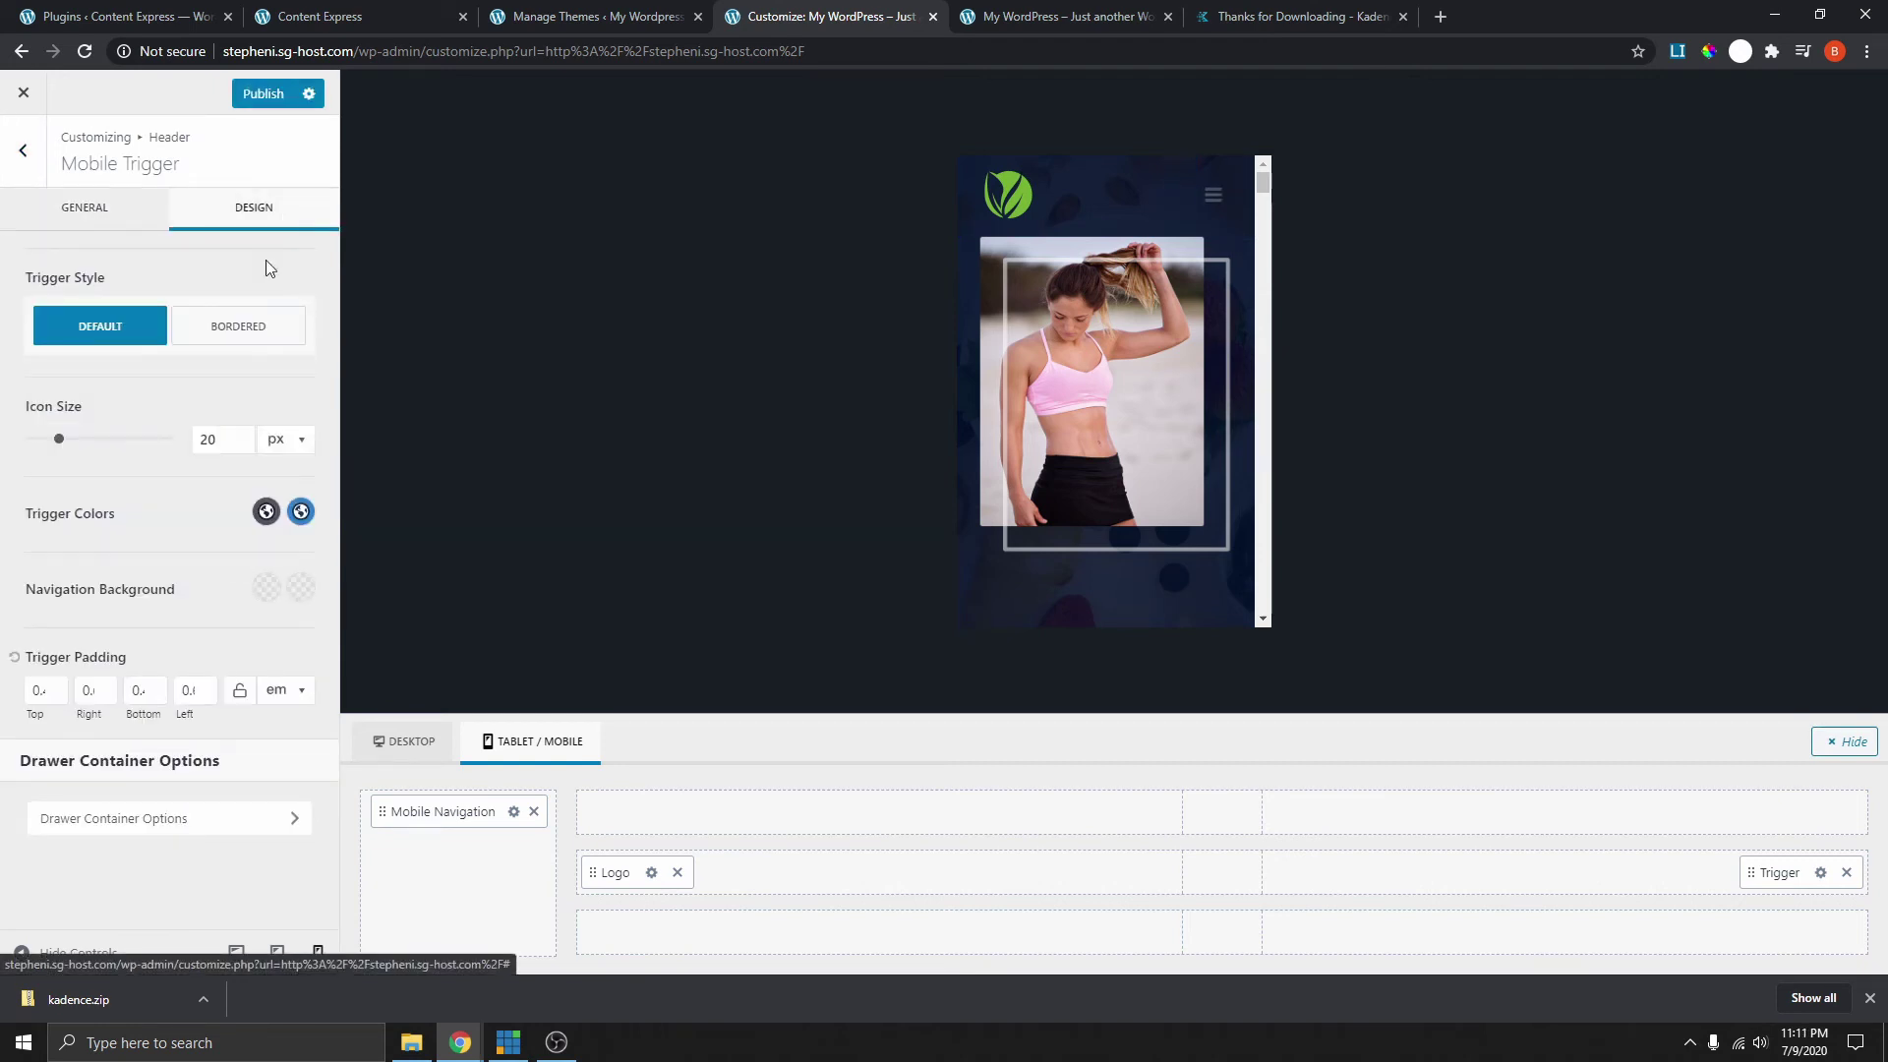
left_click(265, 511)
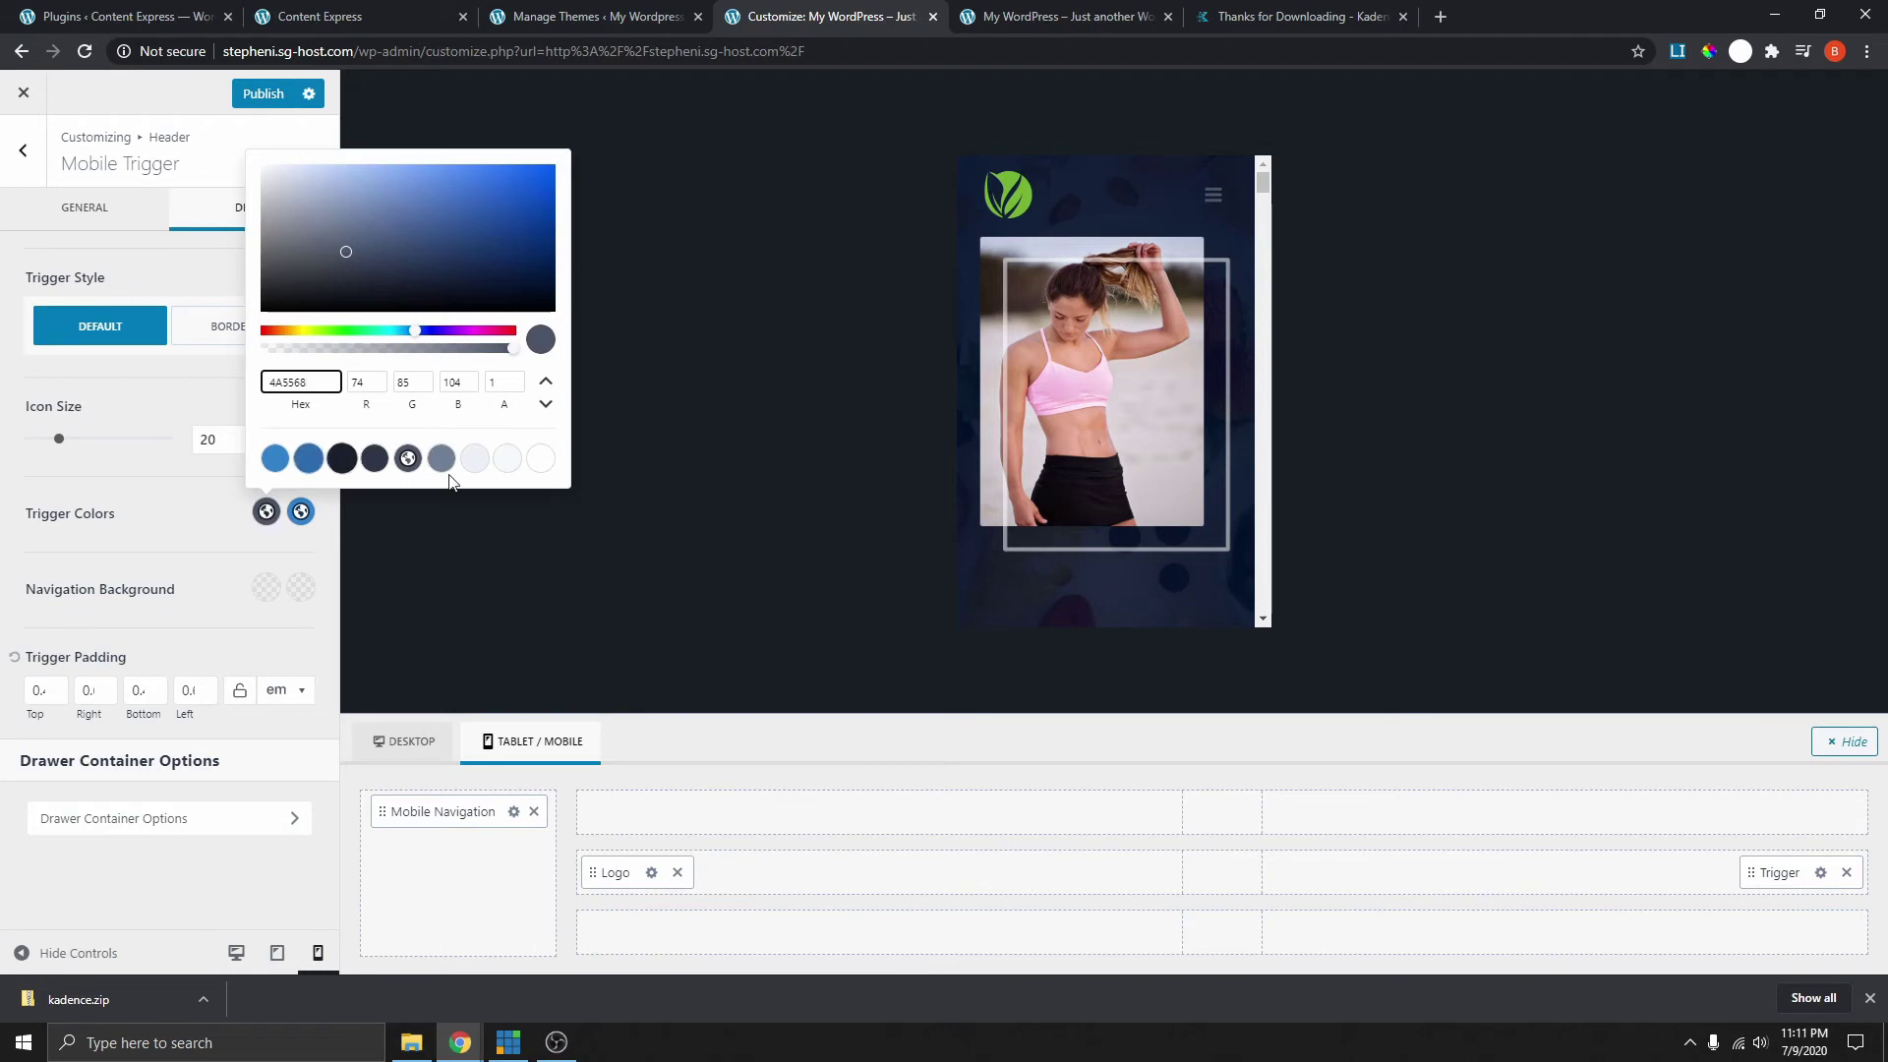
left_click(539, 466)
left_click(253, 148)
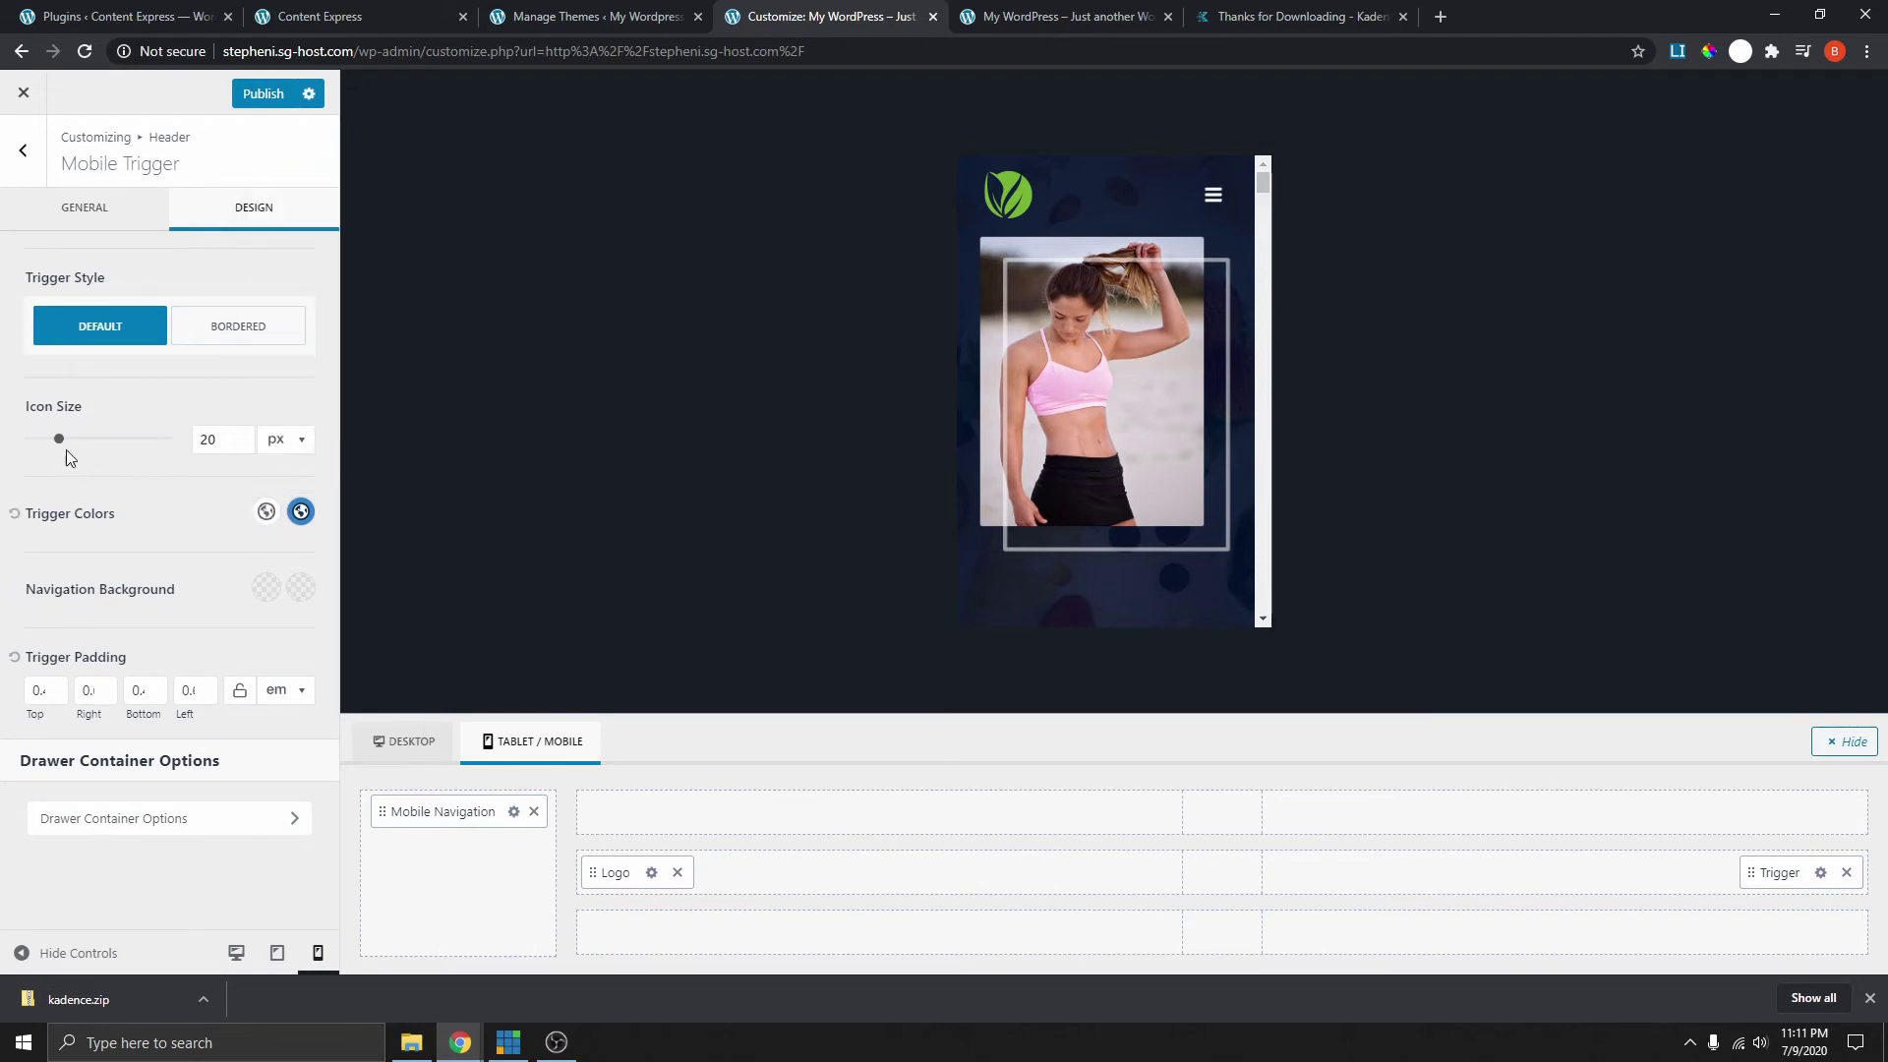
left_click_drag(61, 444, 77, 440)
left_click(239, 446)
left_click(239, 446)
left_click(254, 337)
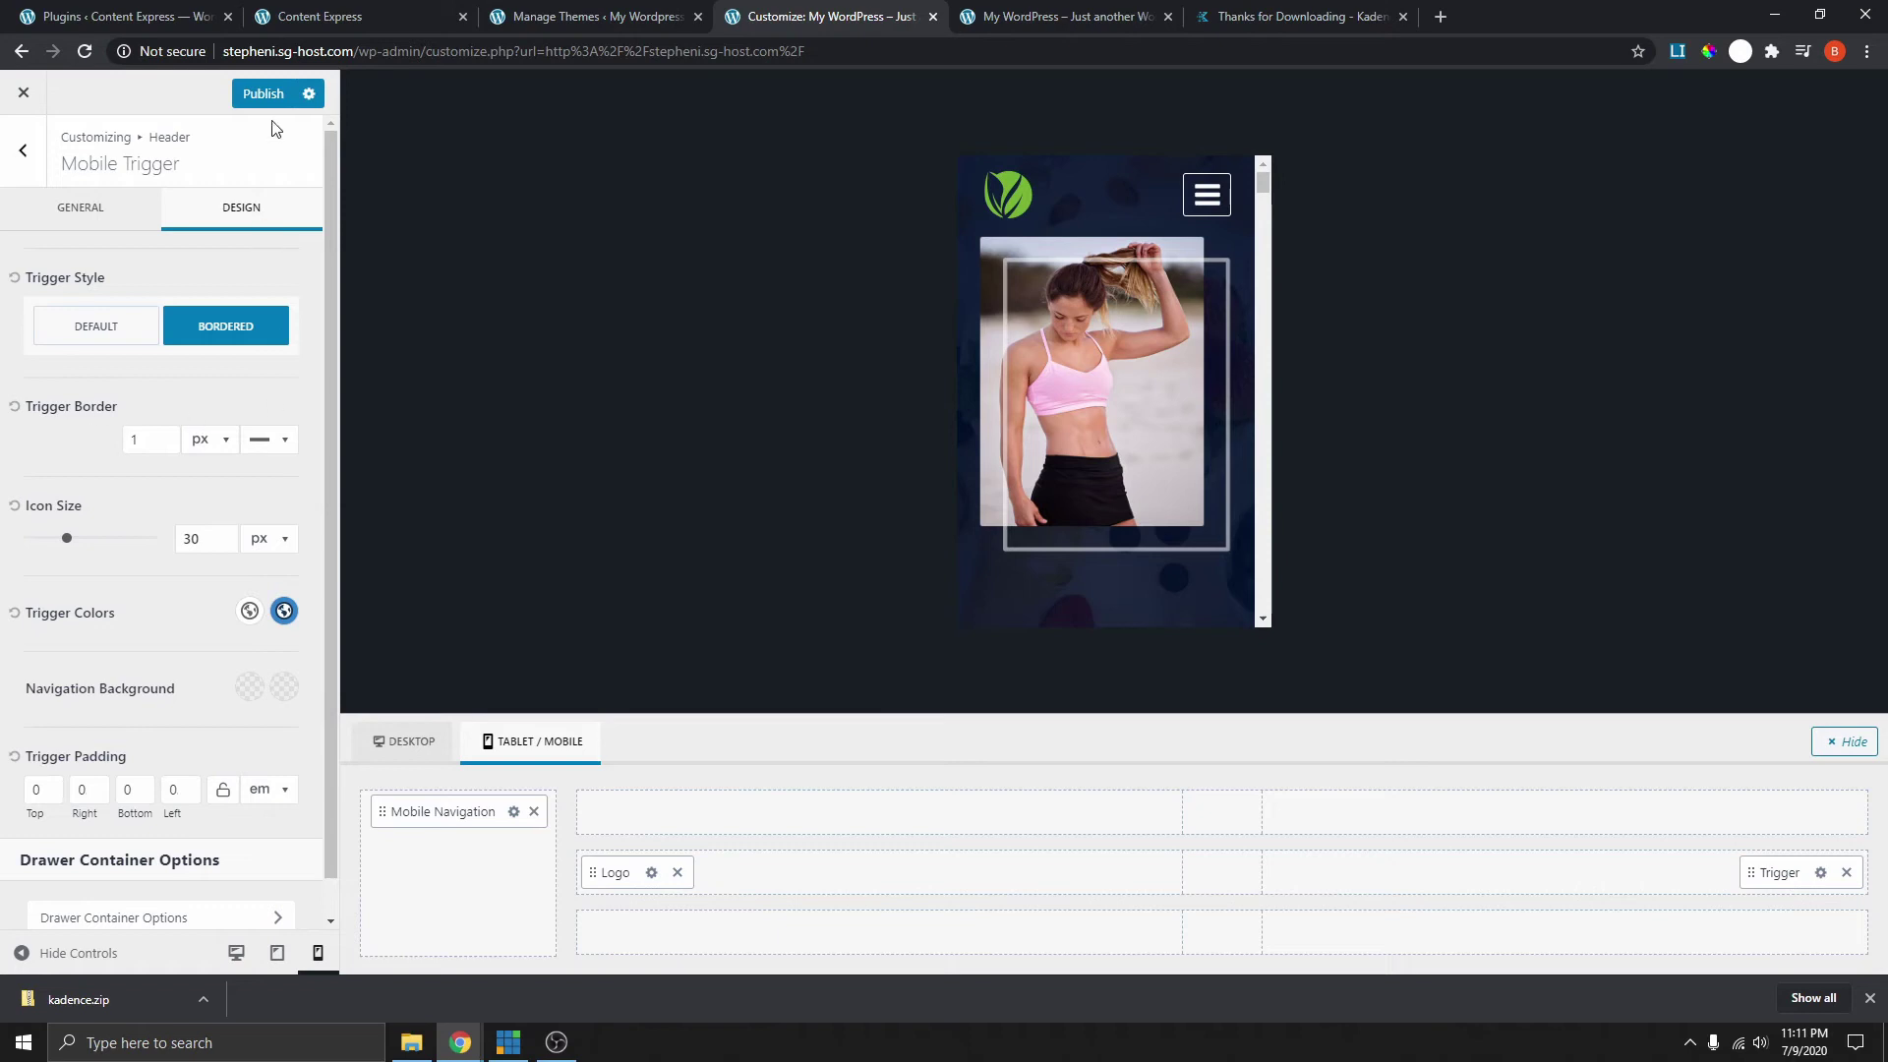
- Publish the mobile trigger changes and reload the live site
left_click(264, 93)
left_click(1099, 18)
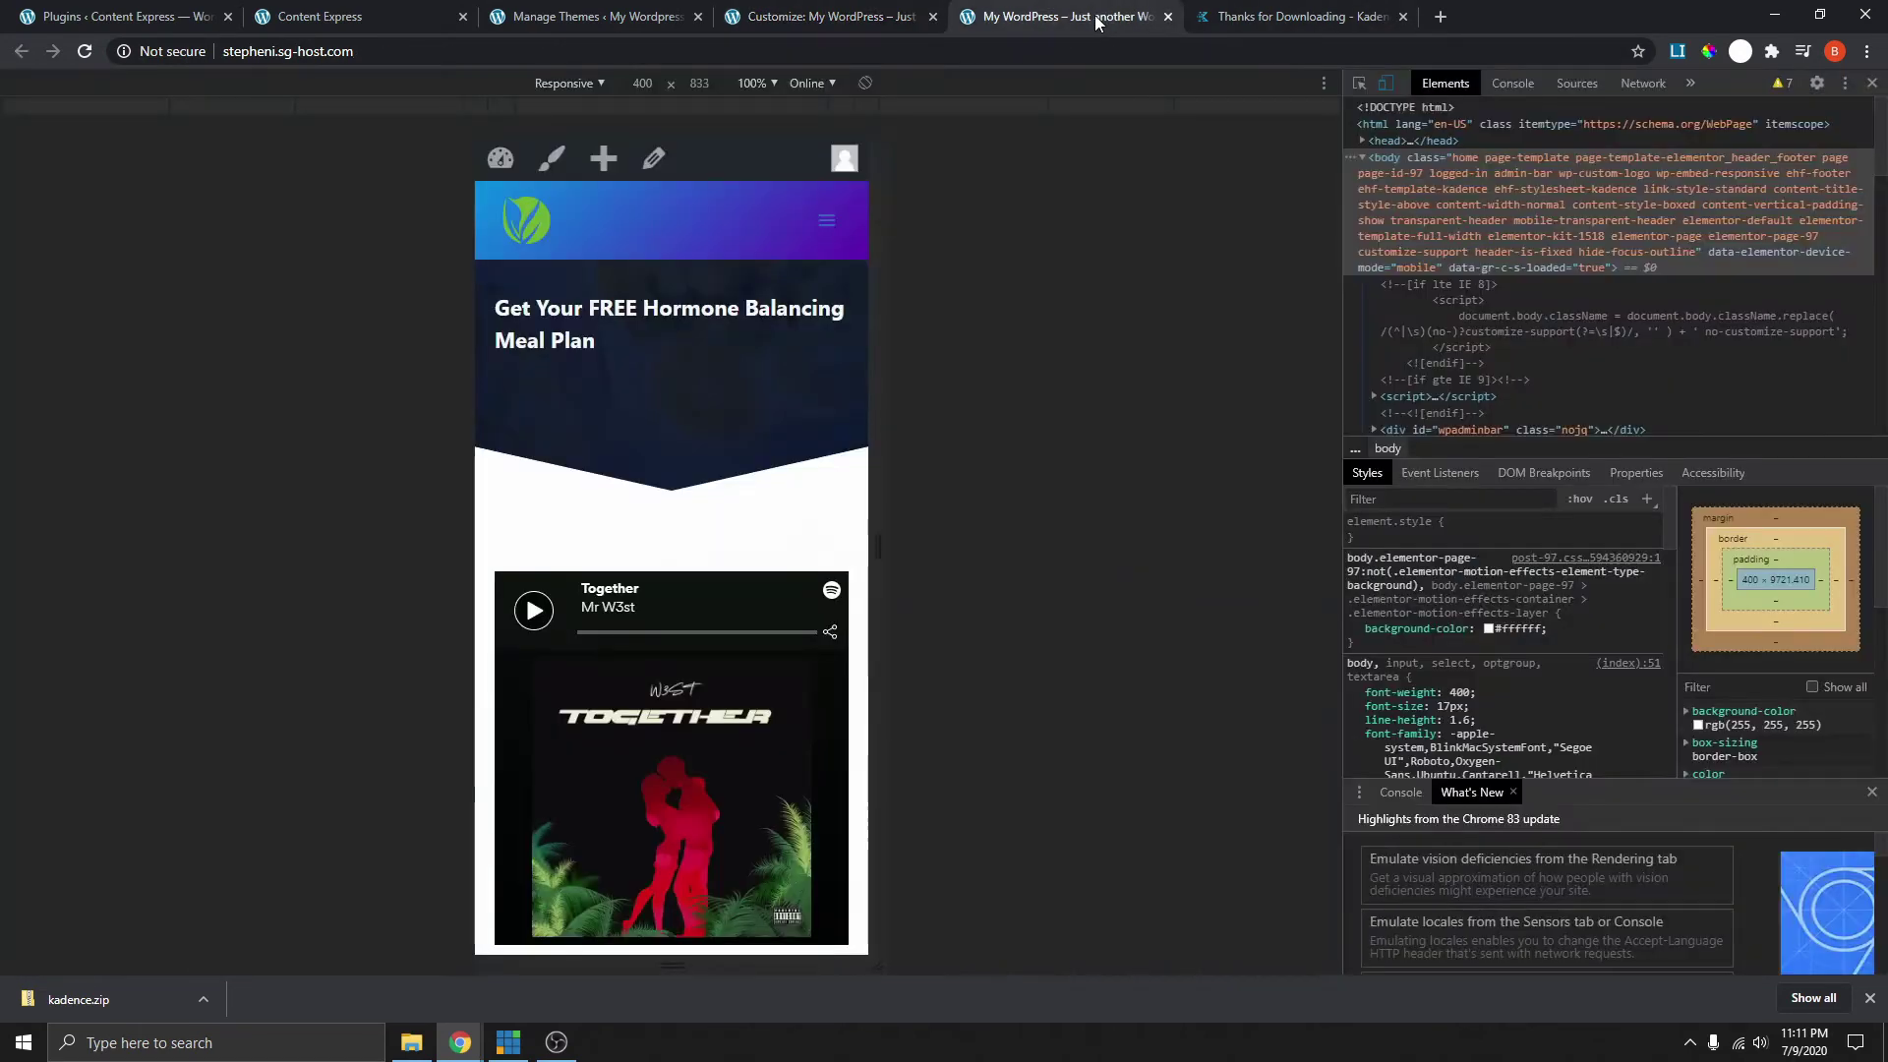
left_click(84, 51)
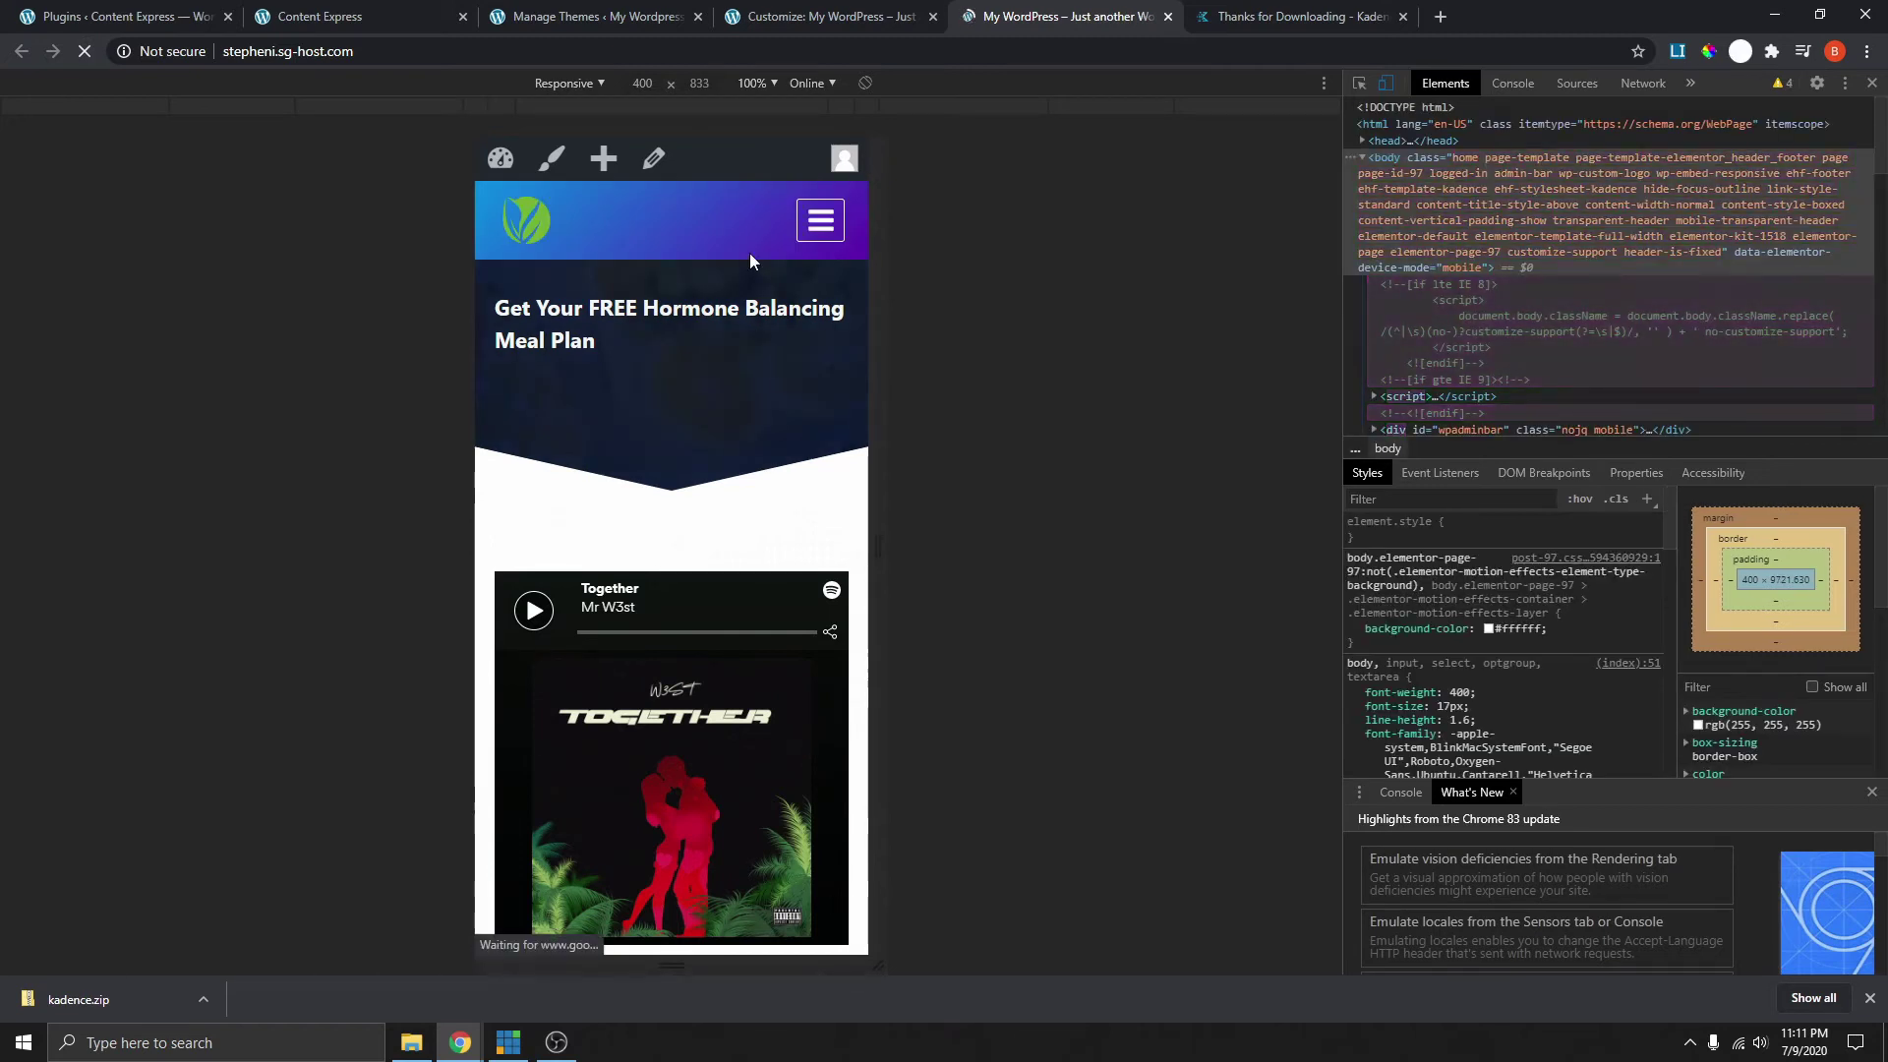
- Test the mobile drawer on the live page, then return to the customizer's Mobile Trigger design panel
left_click(832, 229)
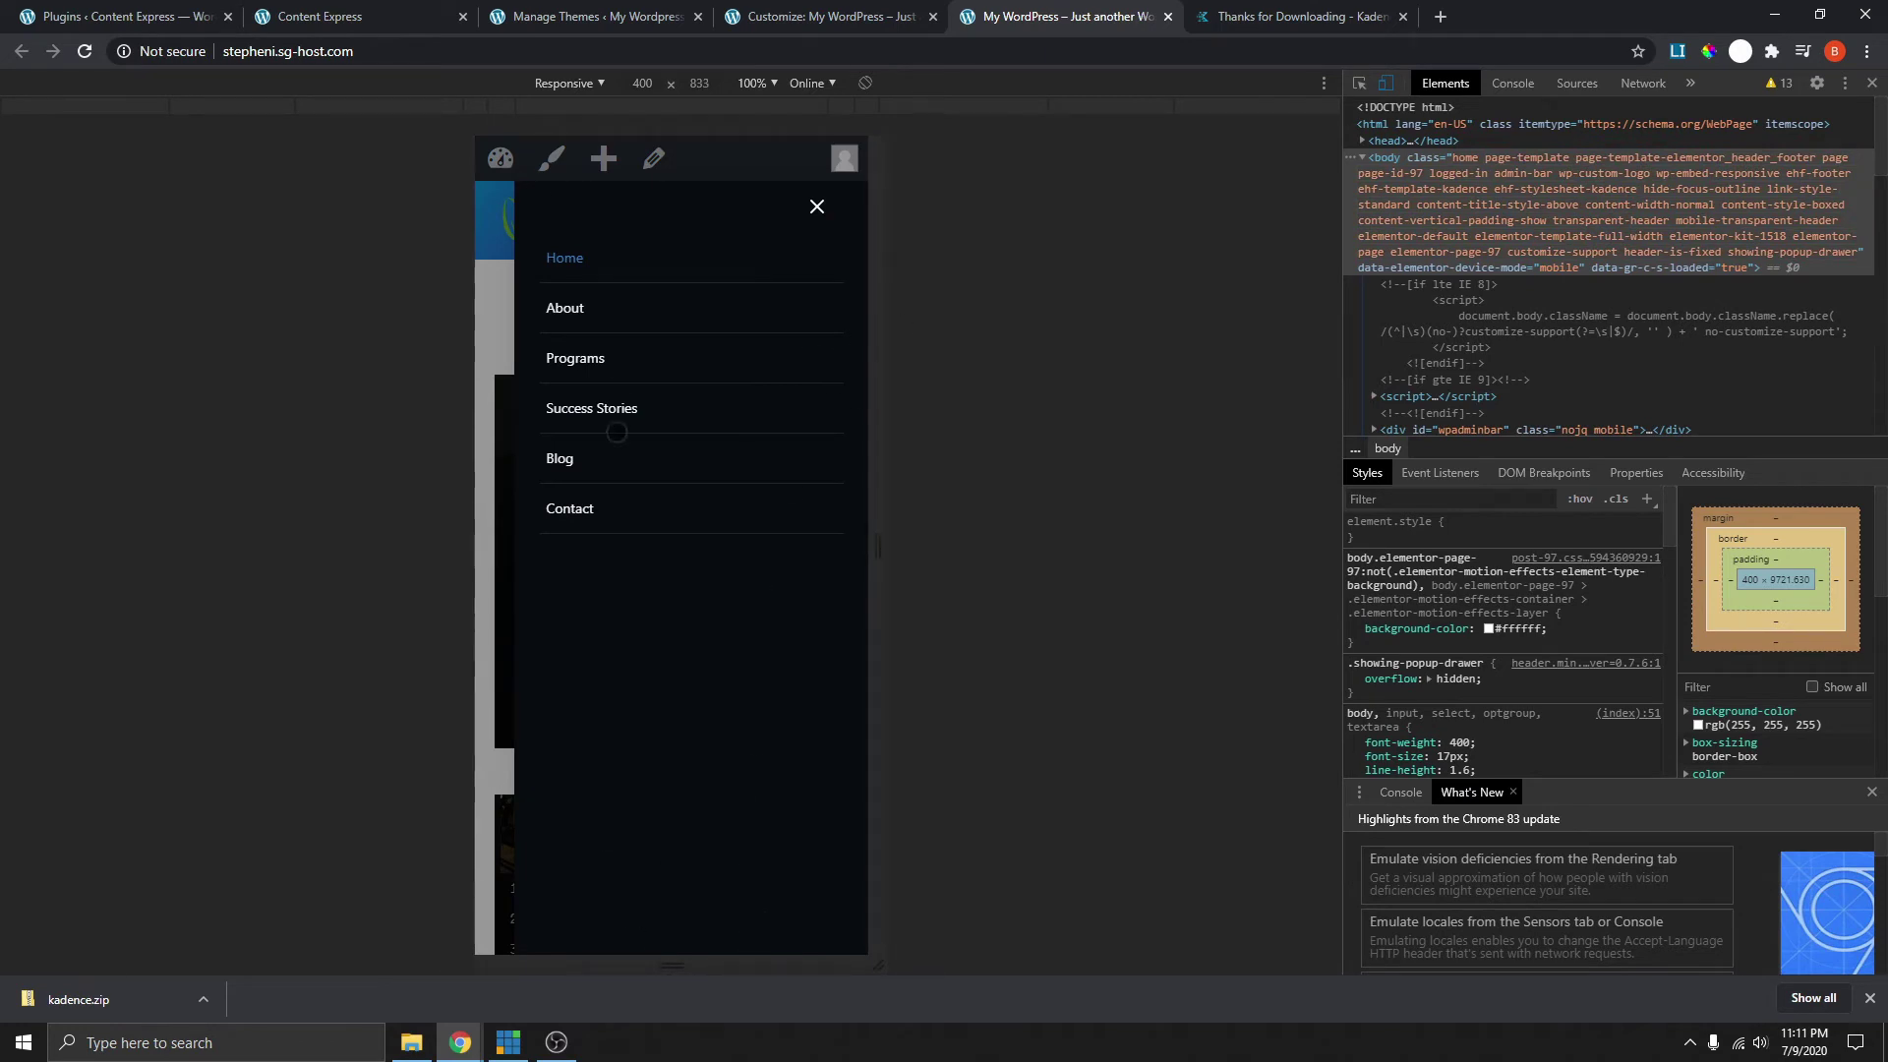
left_click(1317, 18)
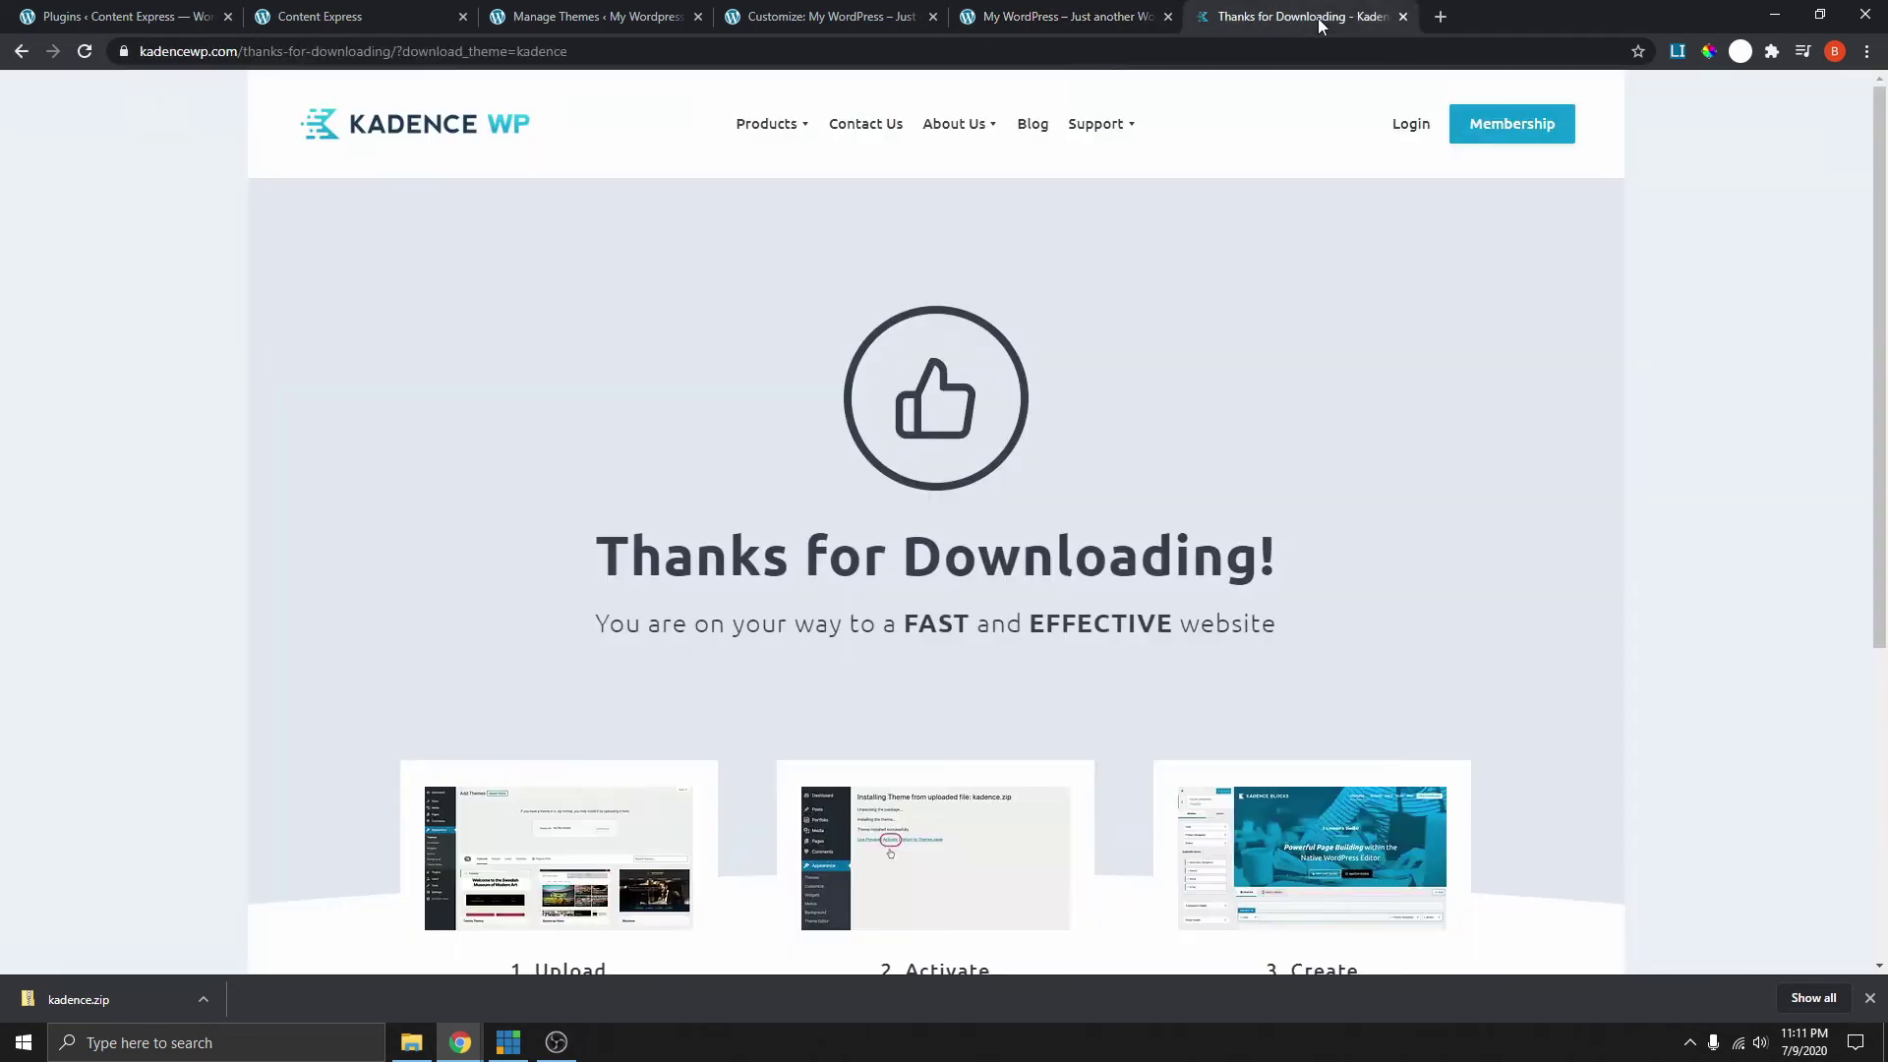
left_click(873, 18)
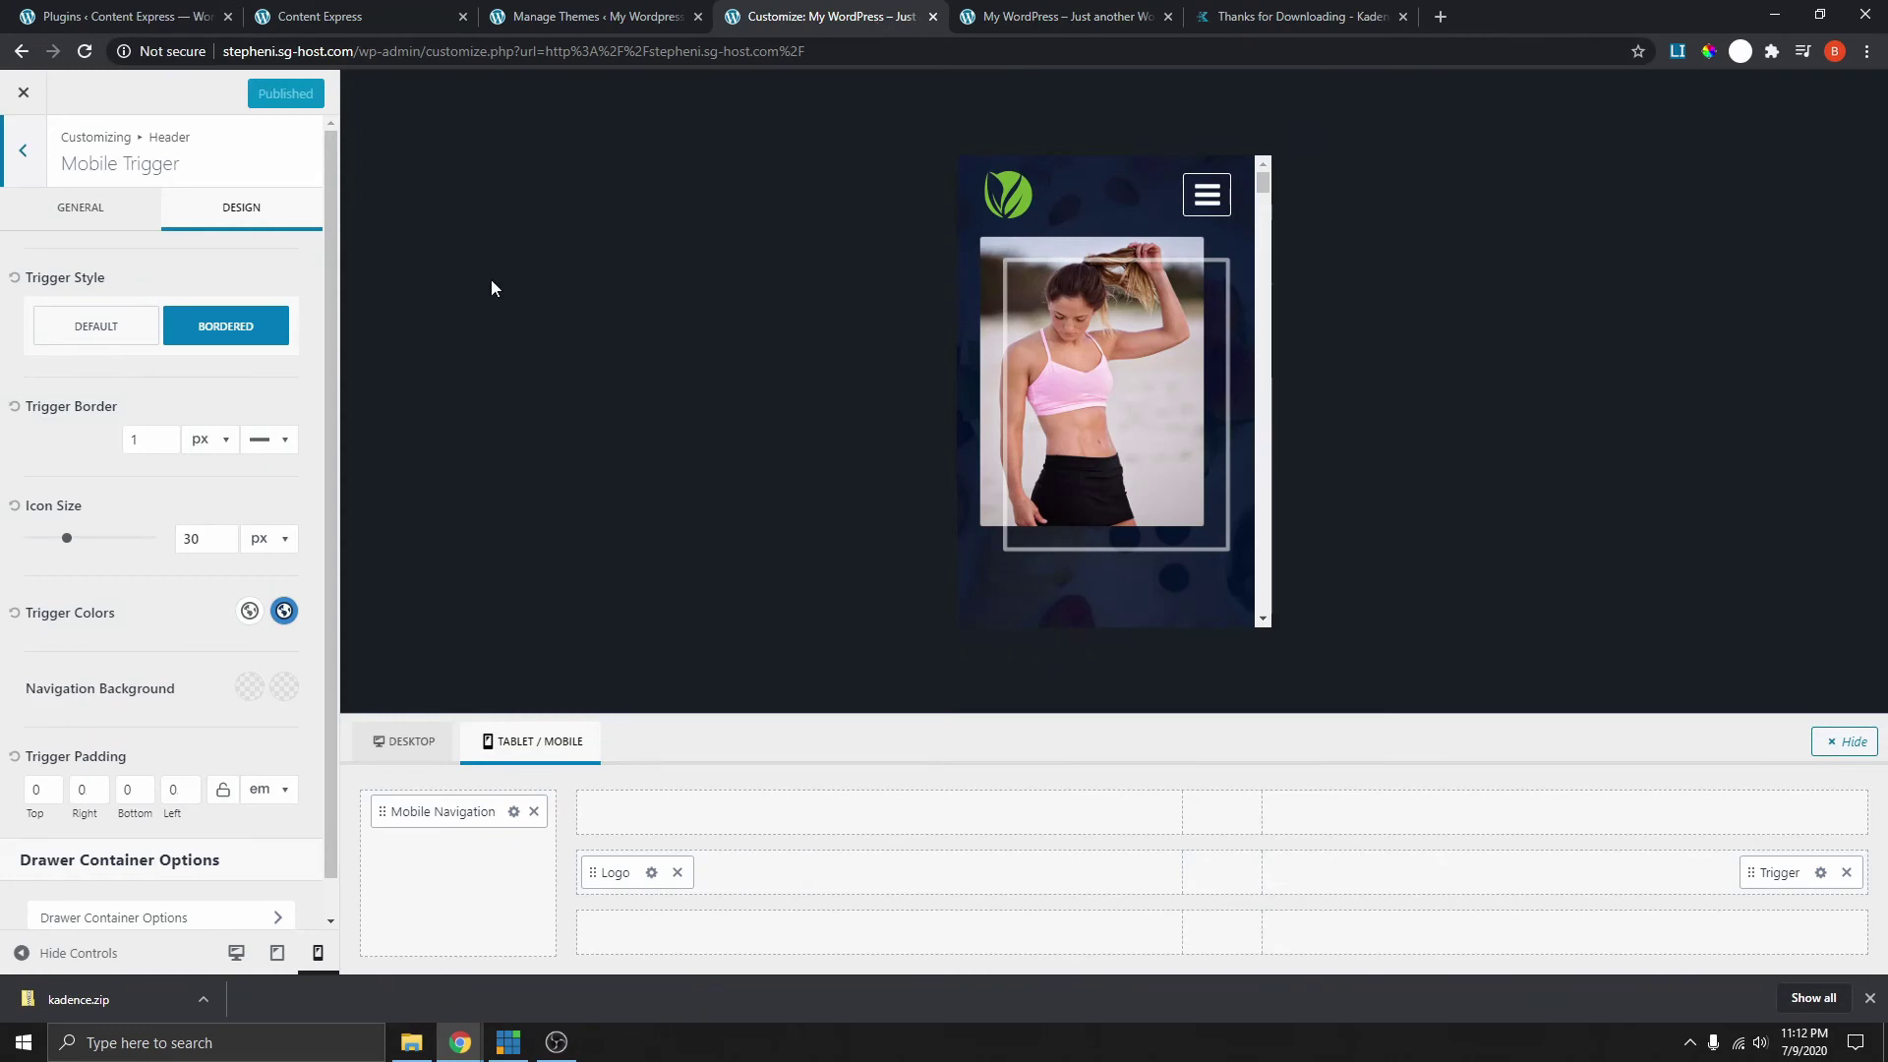
scroll(156, 841, "down", 1)
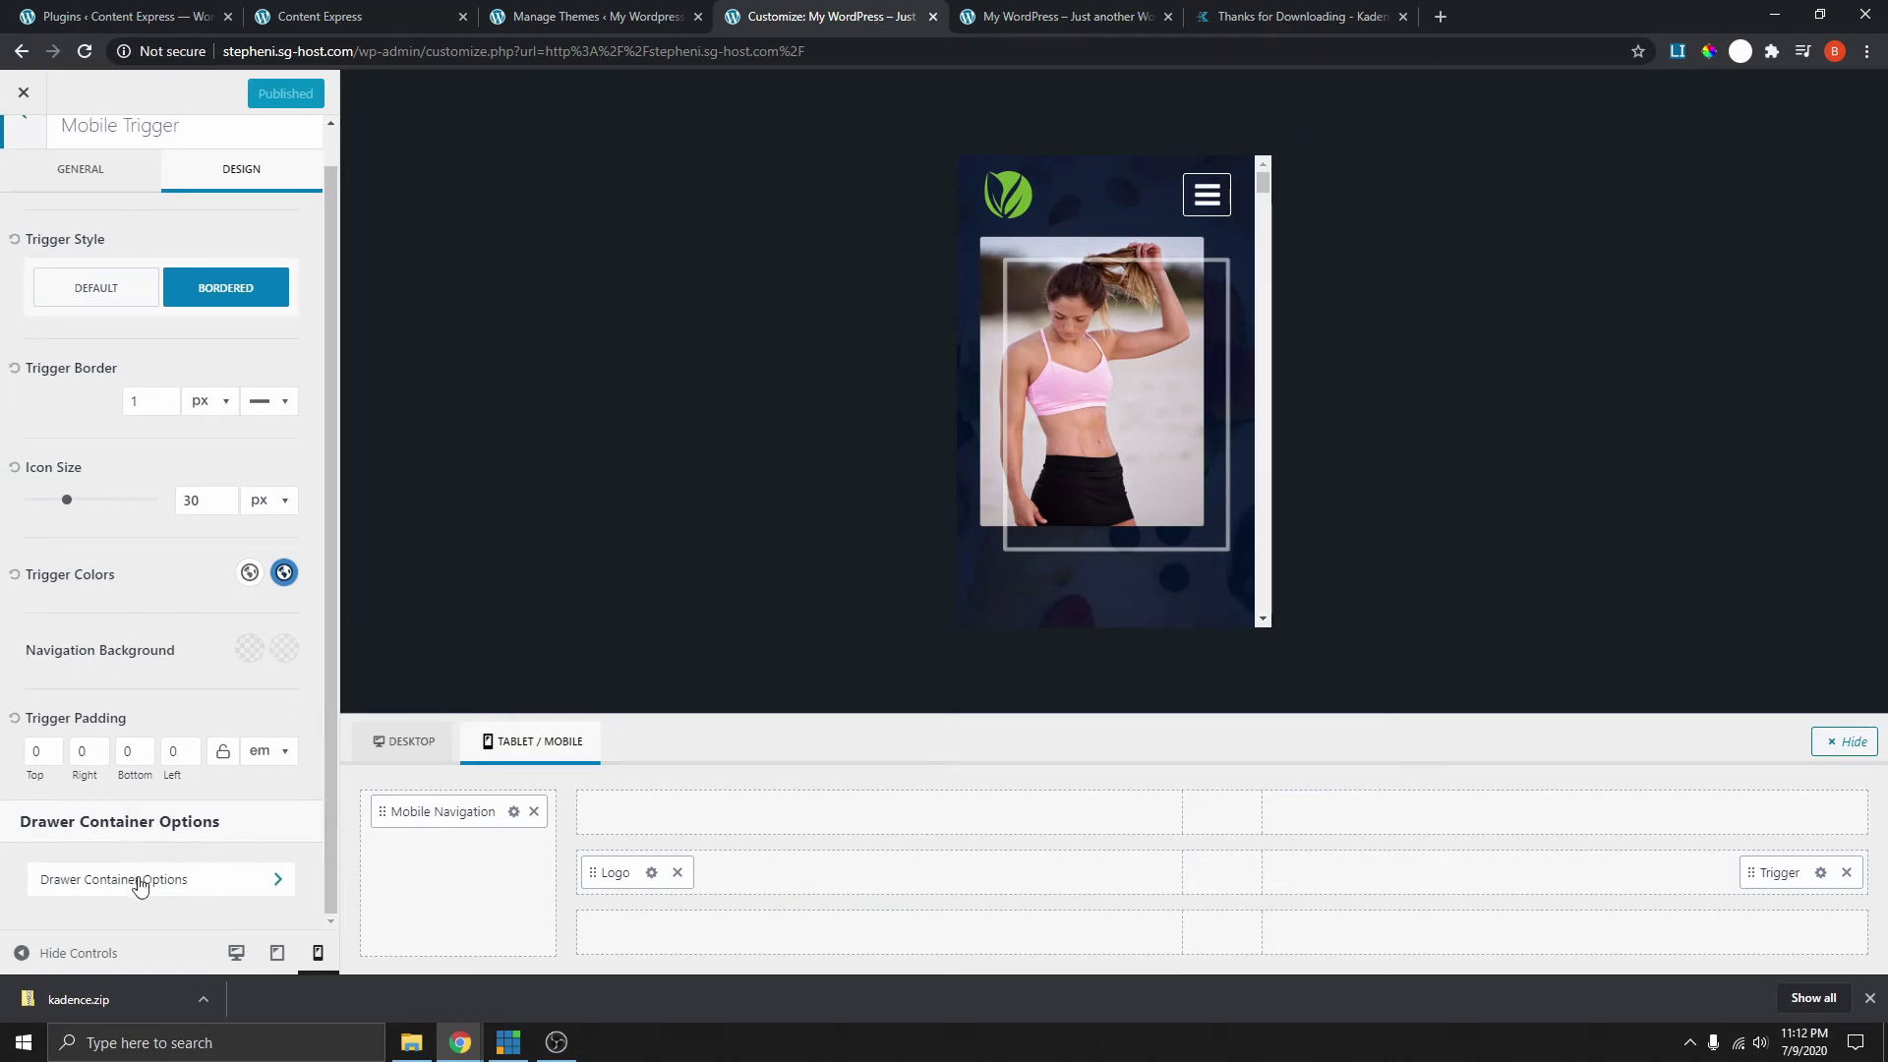
- Make the mobile drawer Fullwidth with a blue 2B6CB0 popup background, publish, and reload the site
left_click(177, 893)
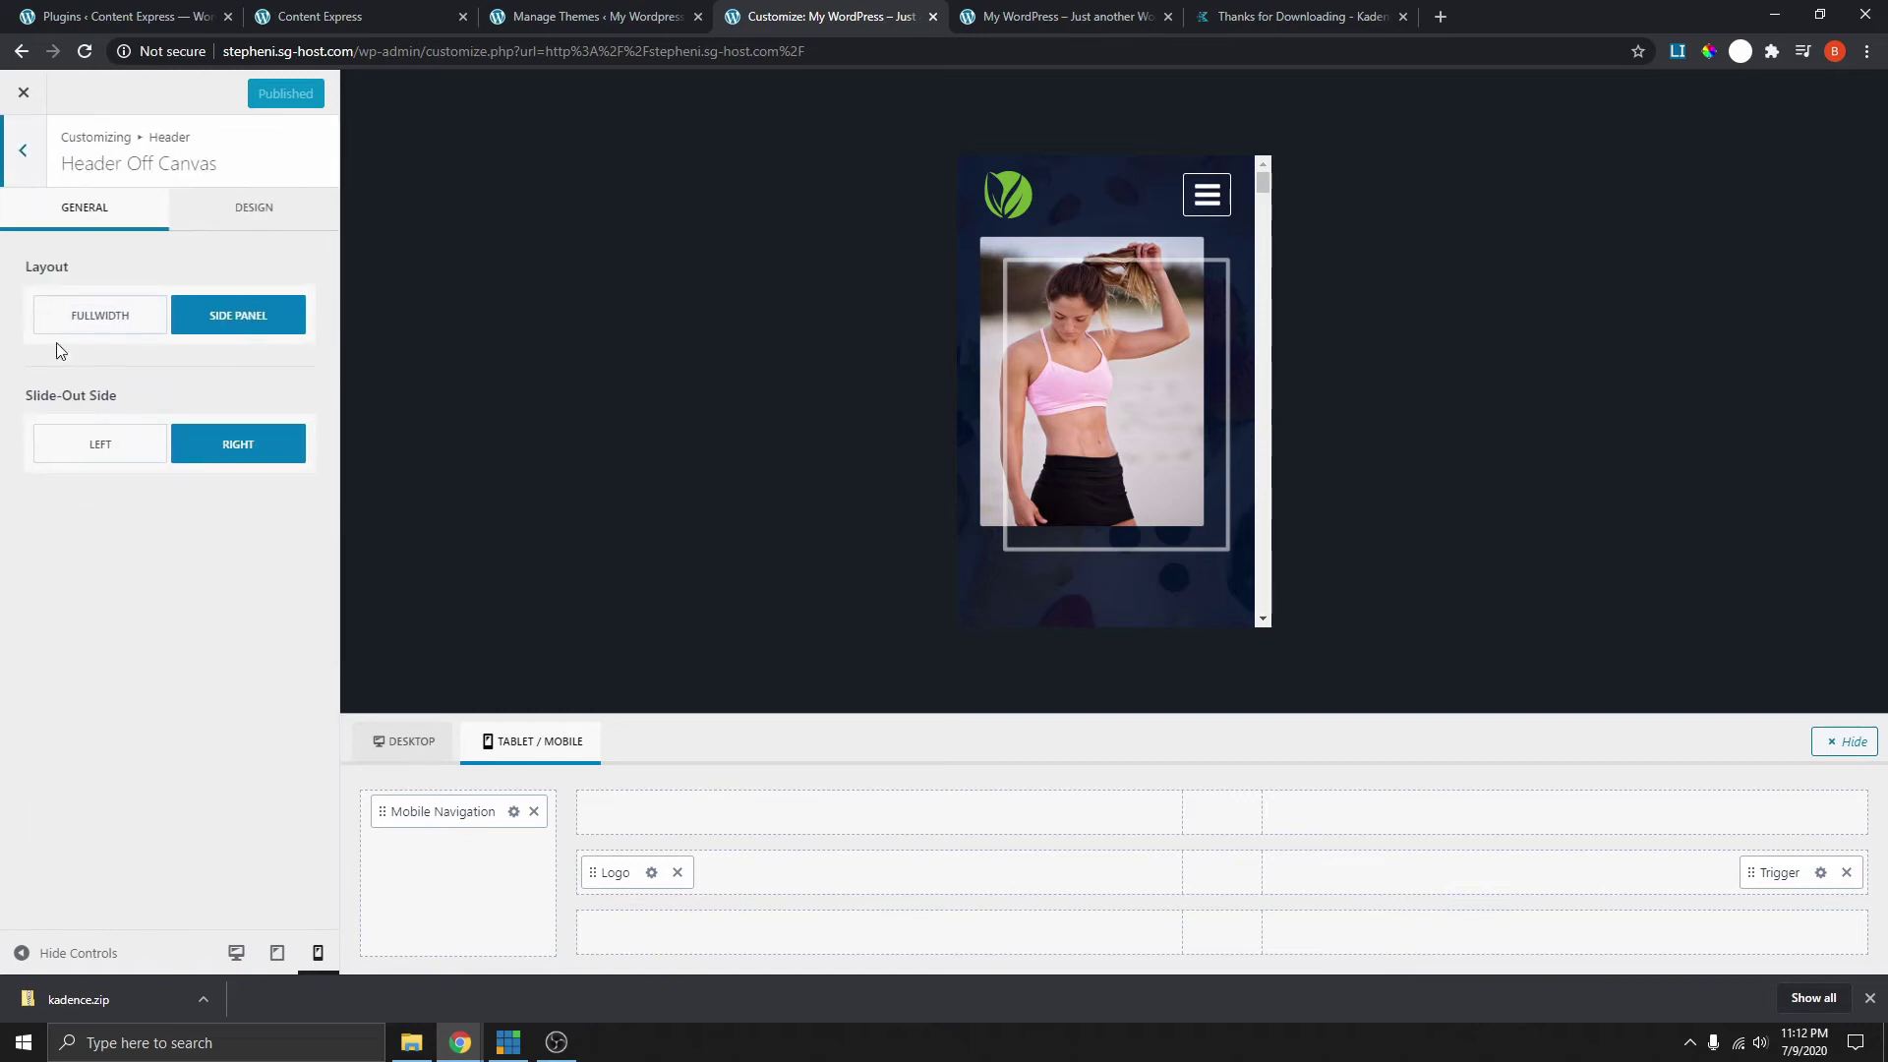
left_click(115, 323)
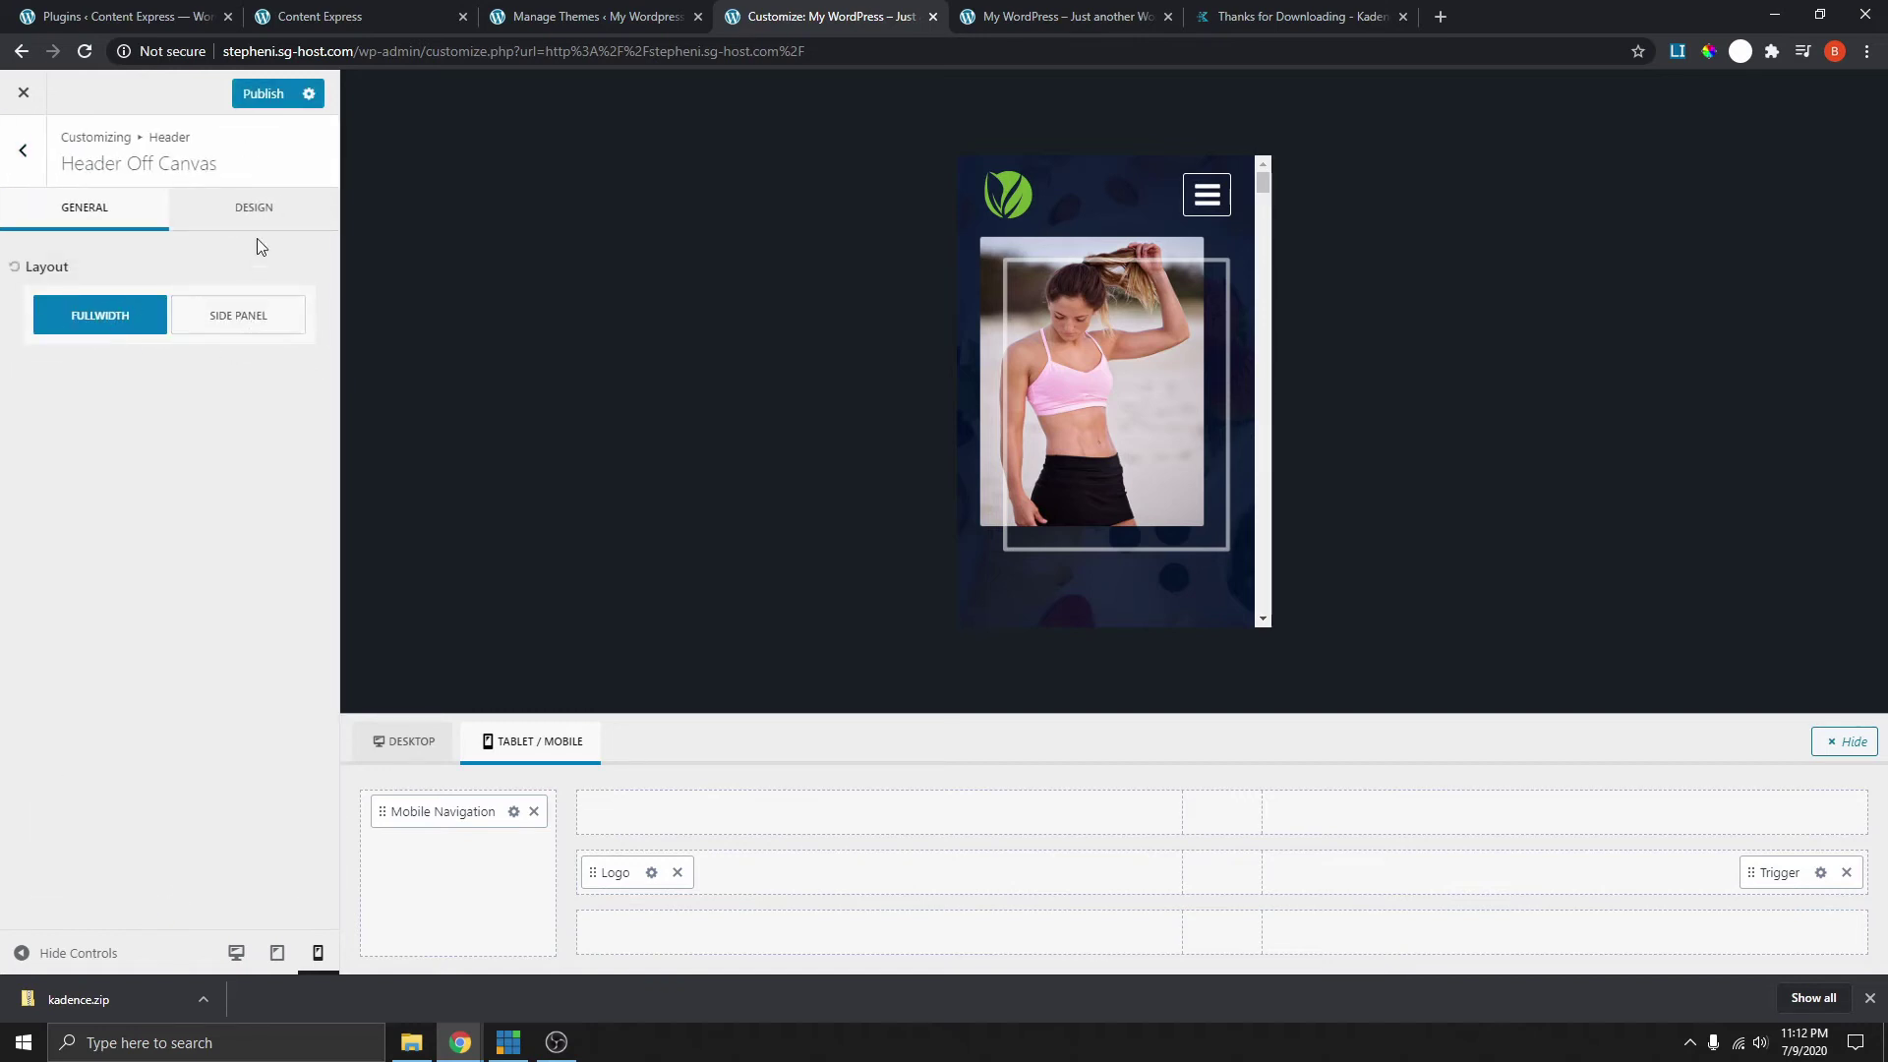
left_click(267, 208)
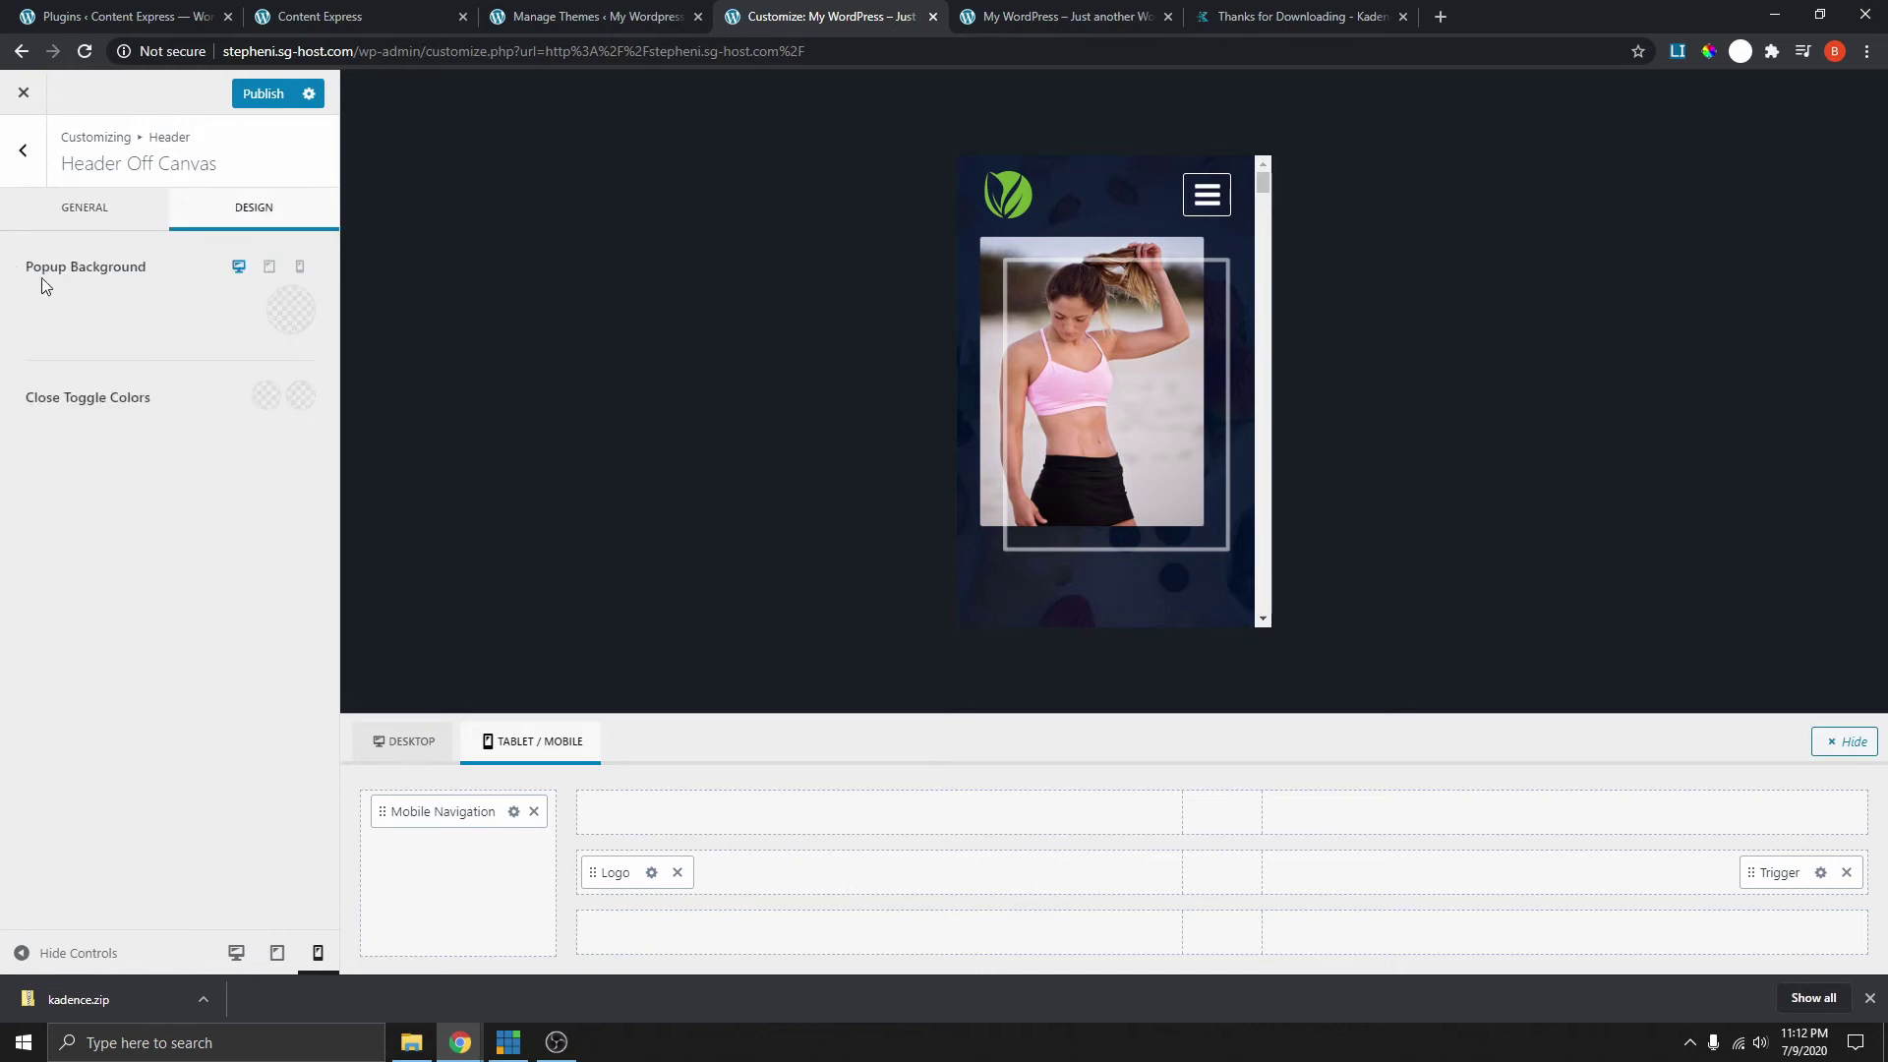
left_click(291, 317)
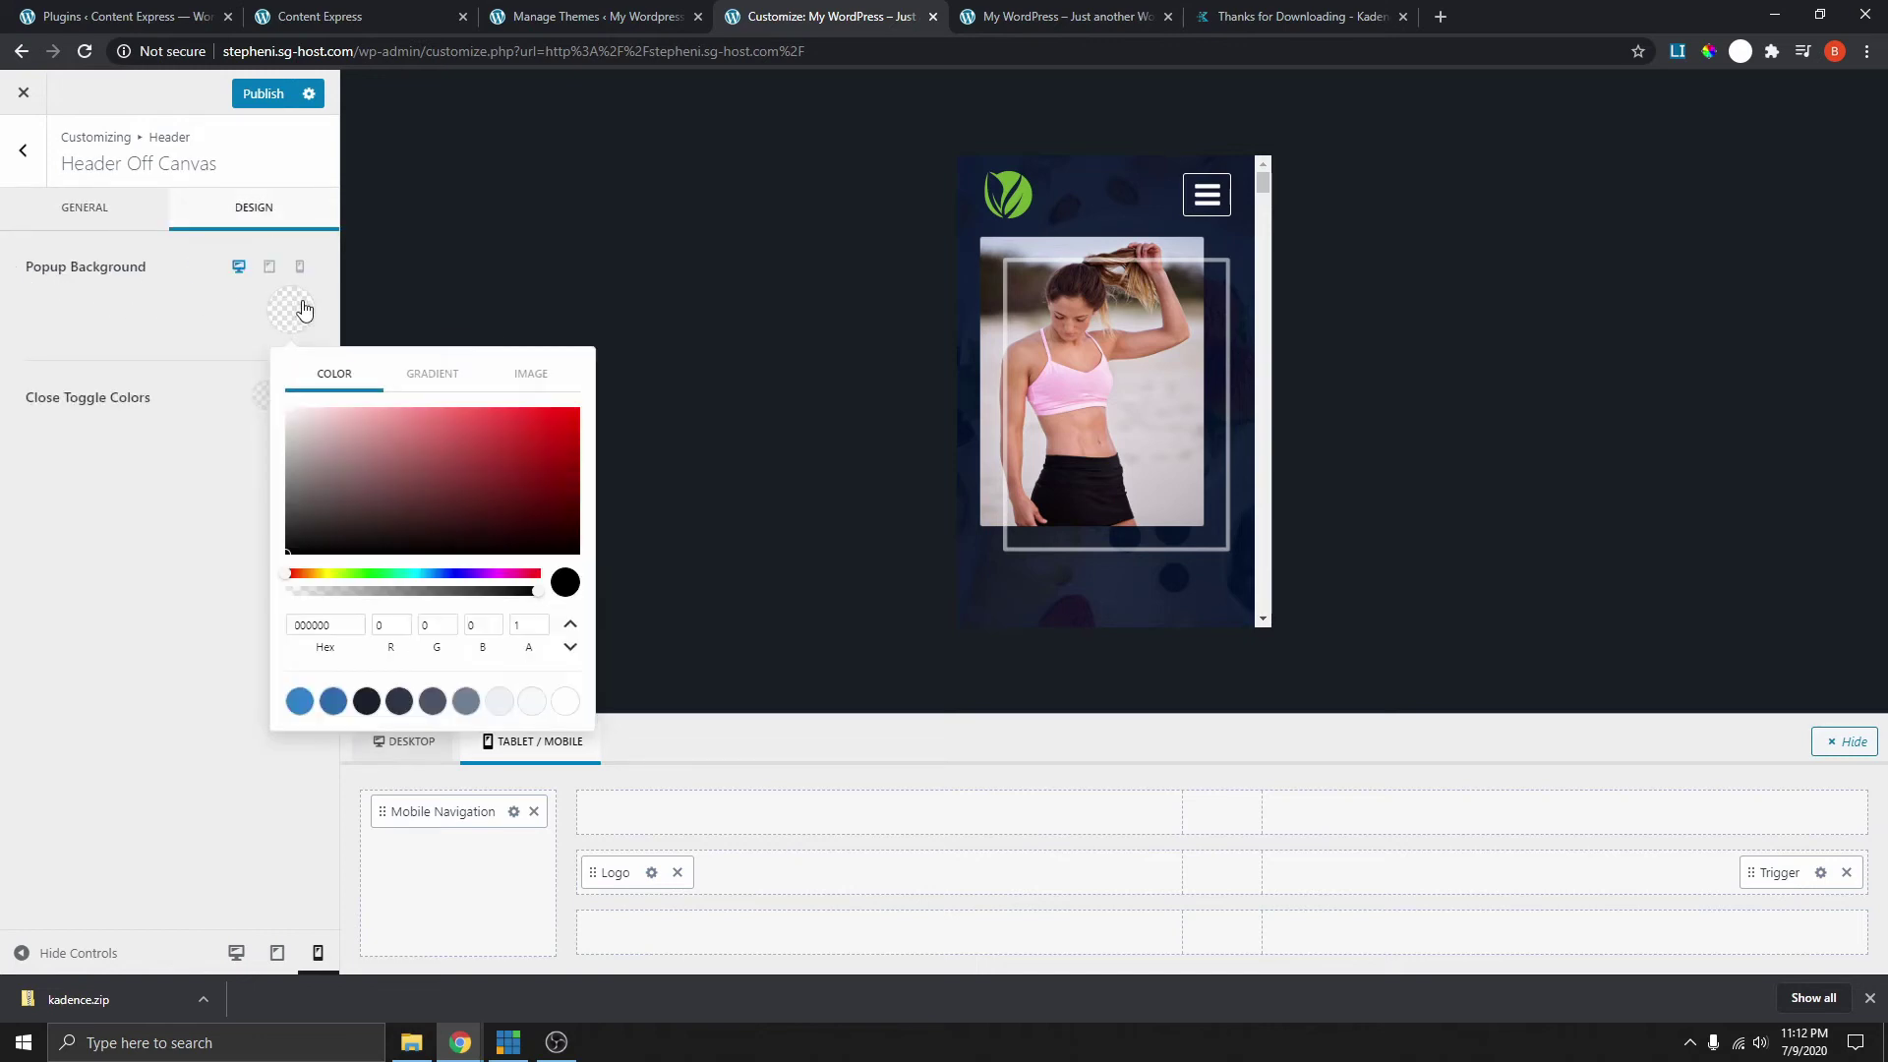
left_click(334, 703)
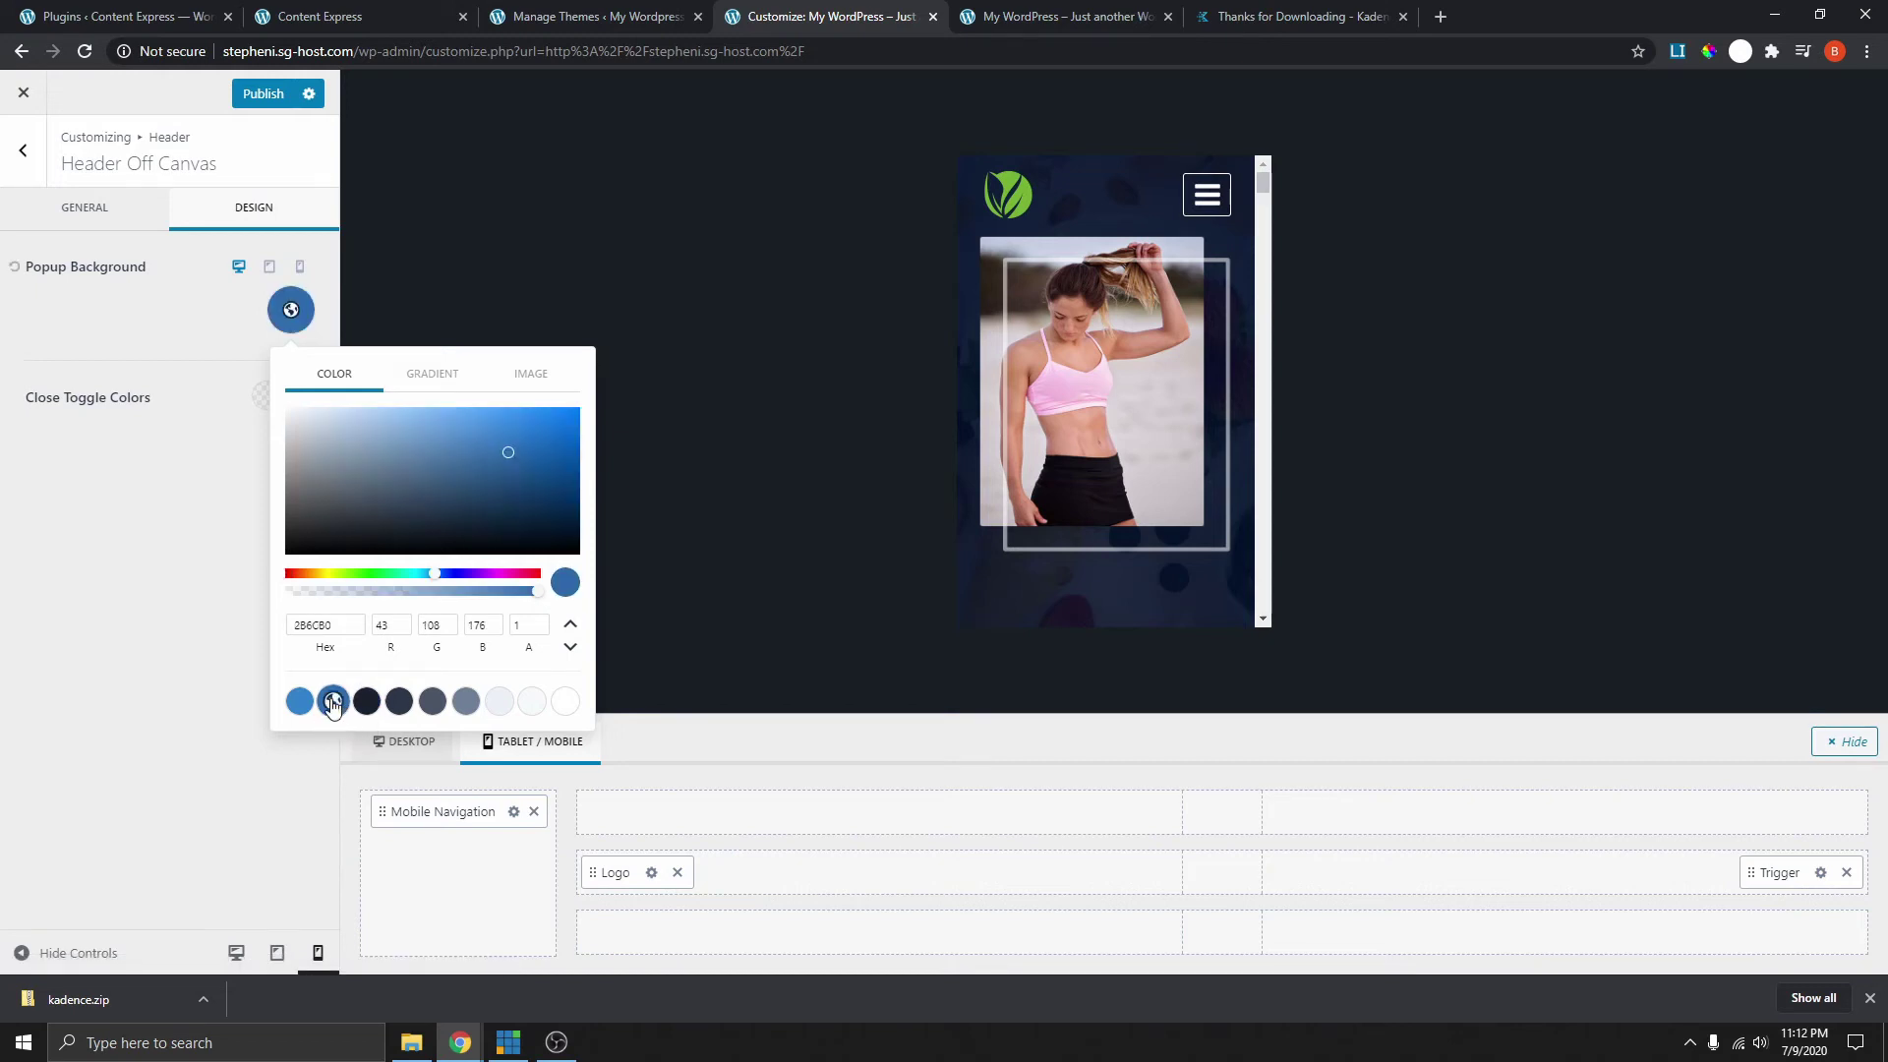
left_click(209, 328)
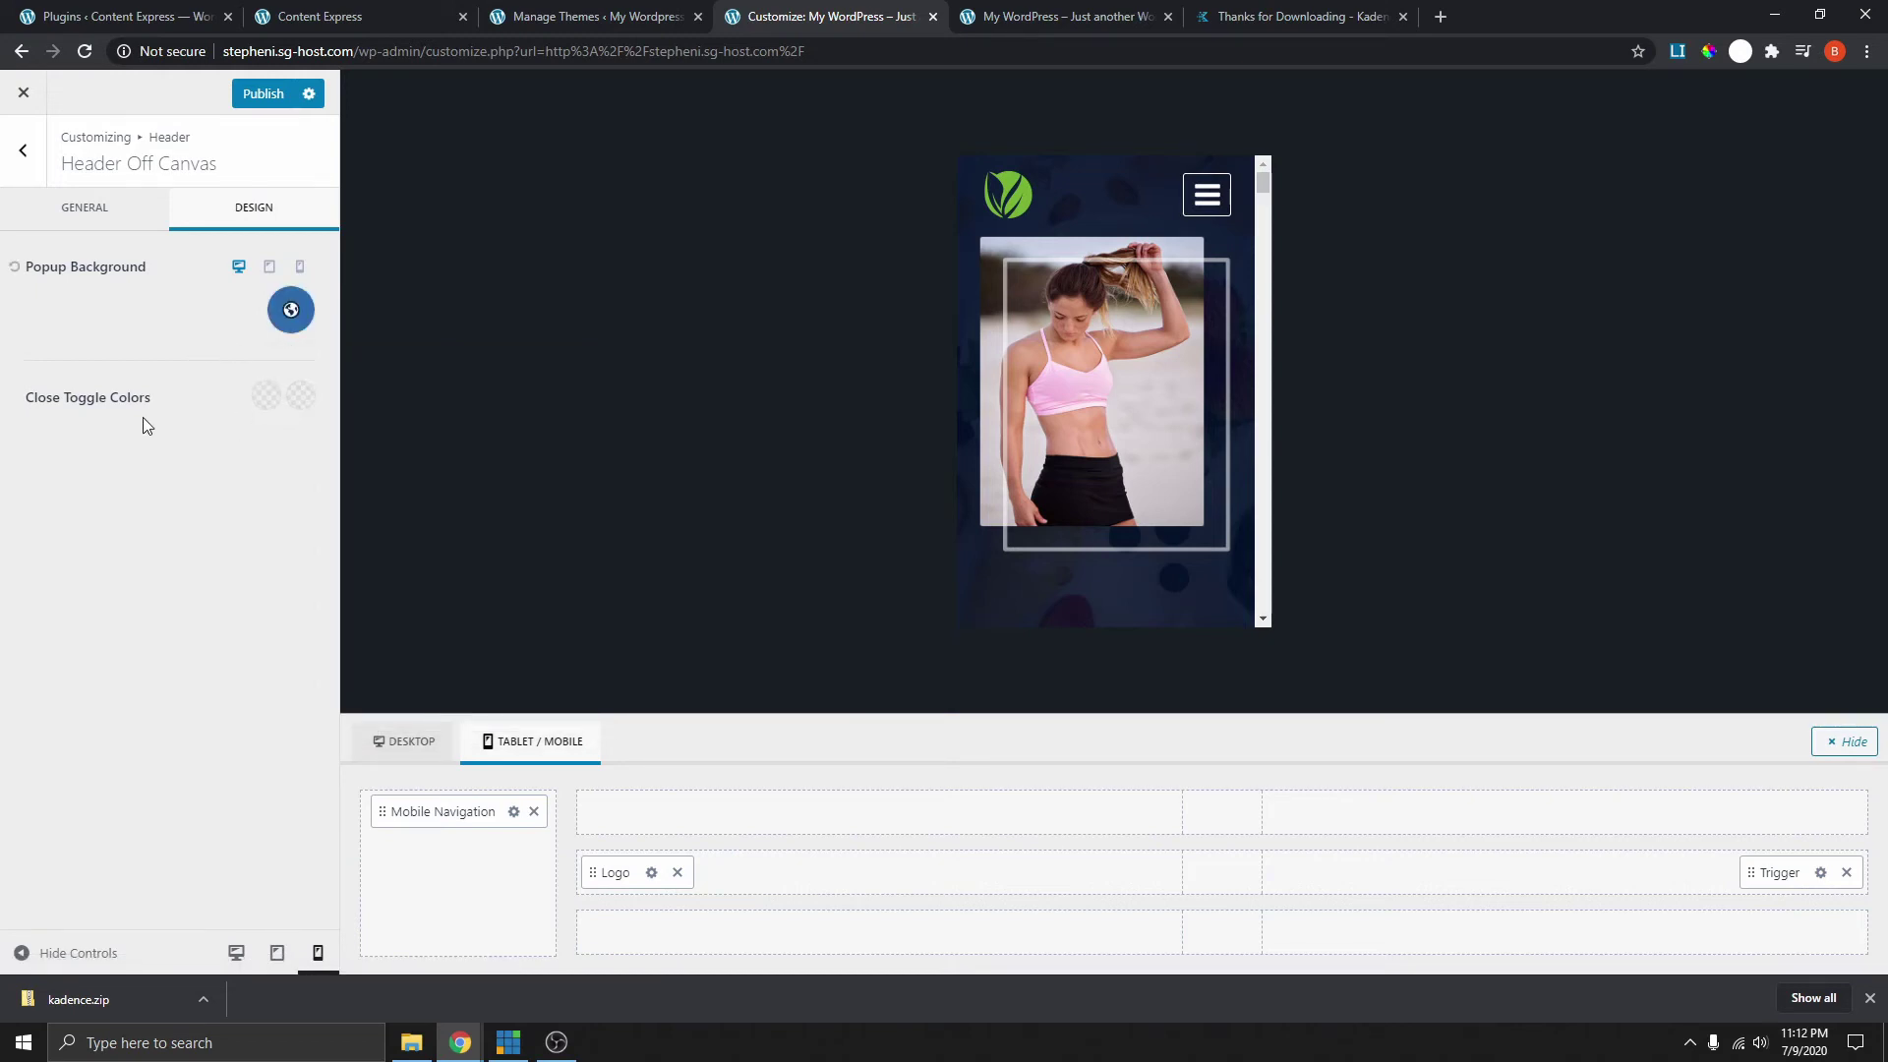
left_click(264, 95)
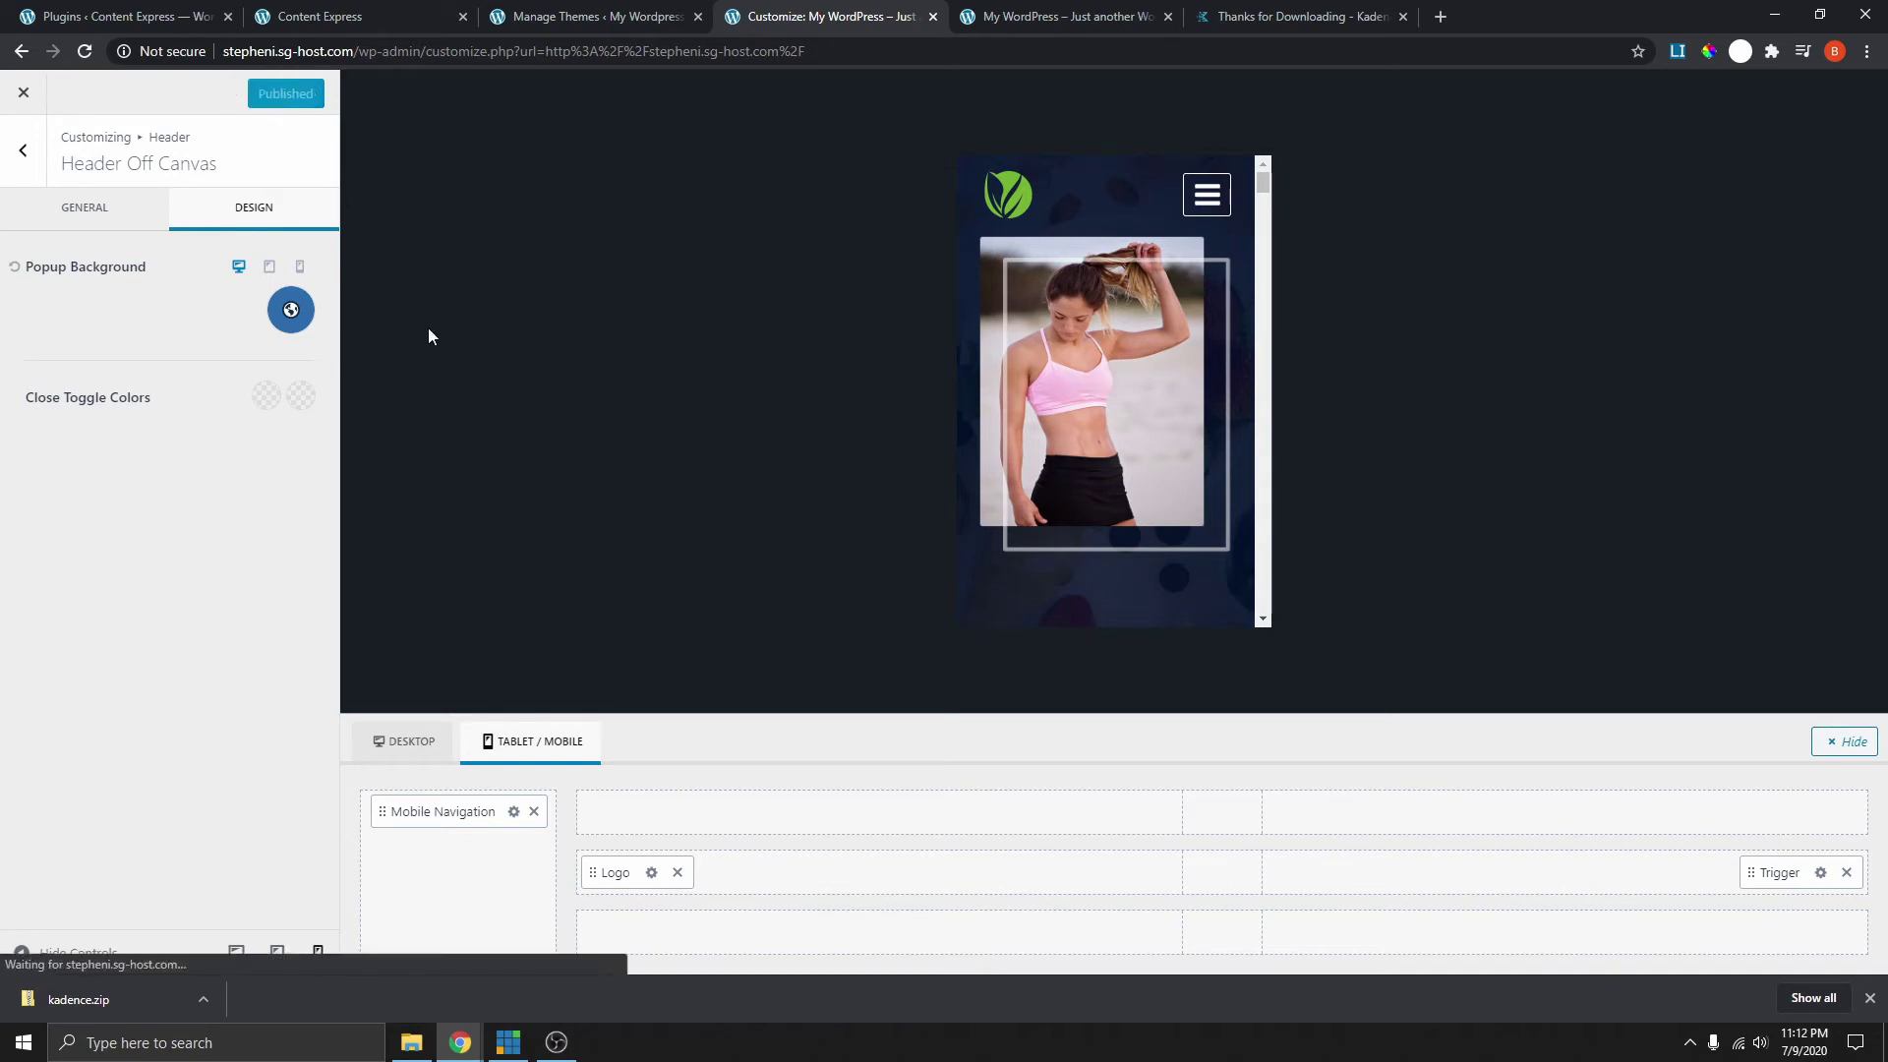
left_click(1067, 20)
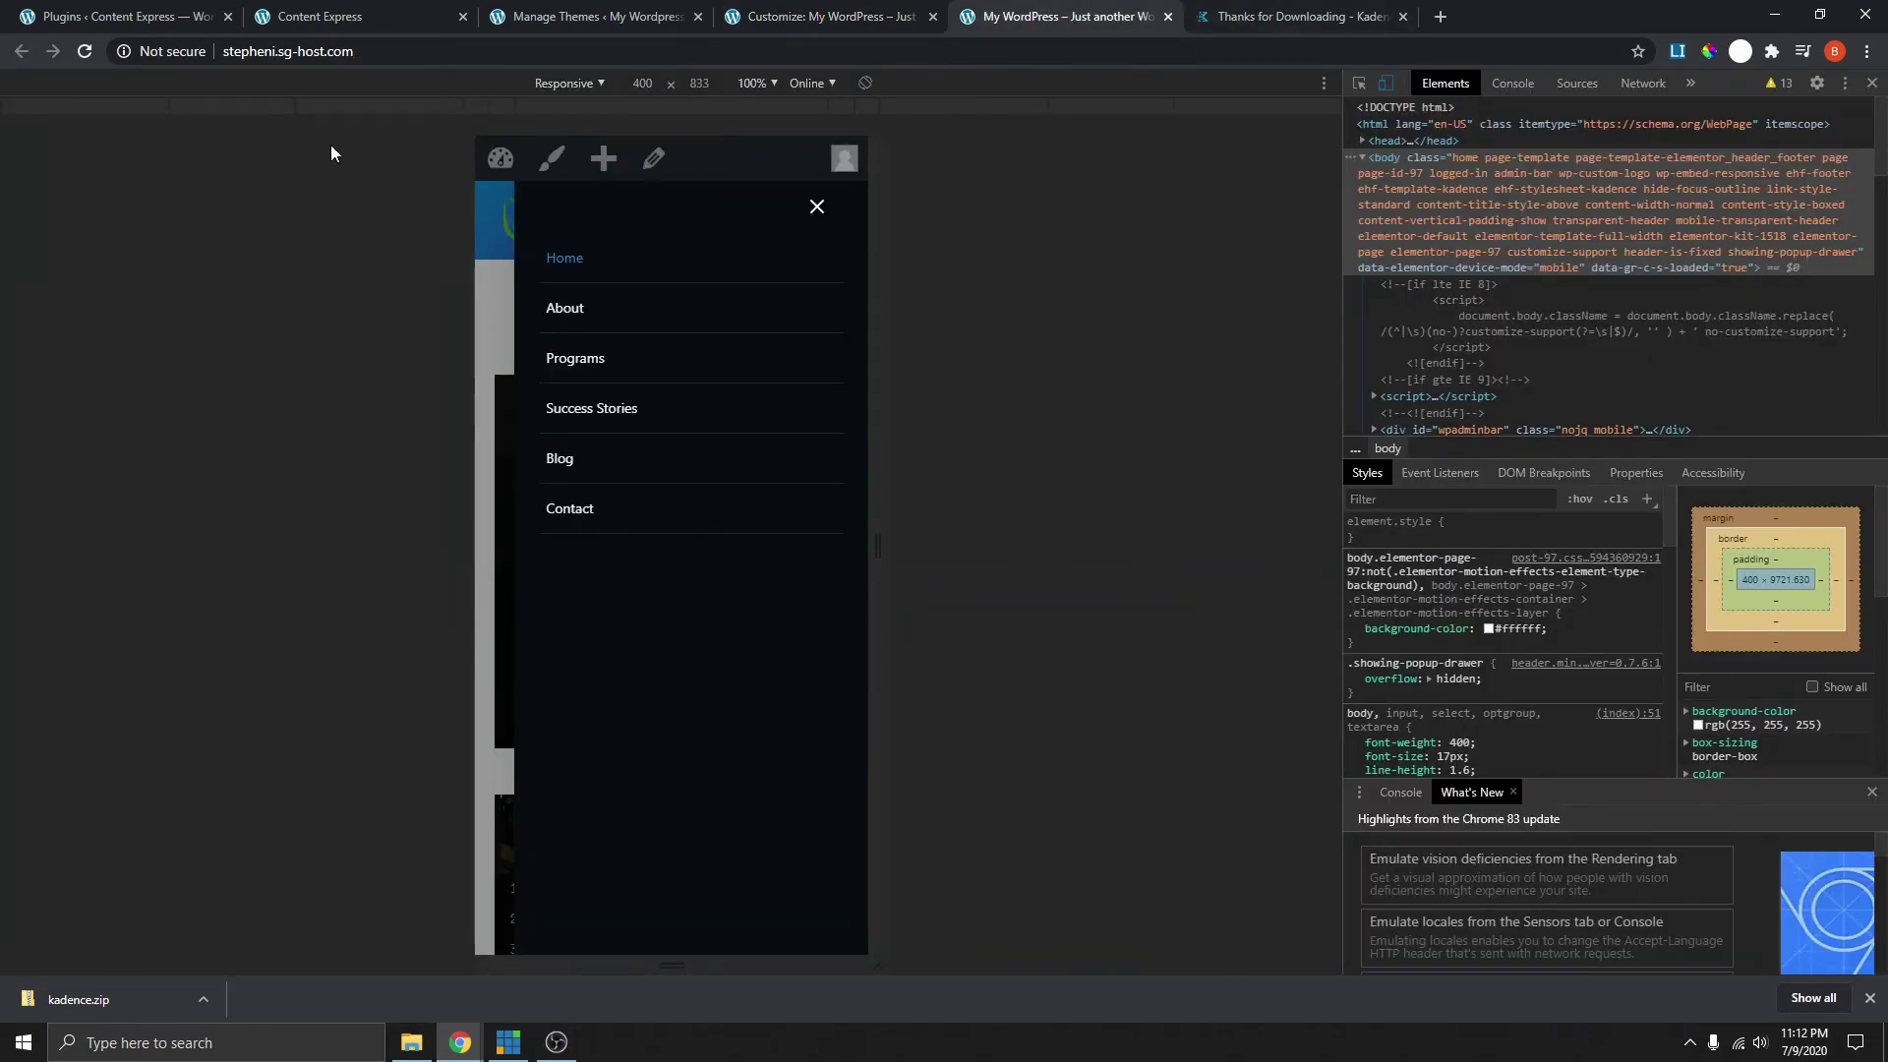
left_click(85, 51)
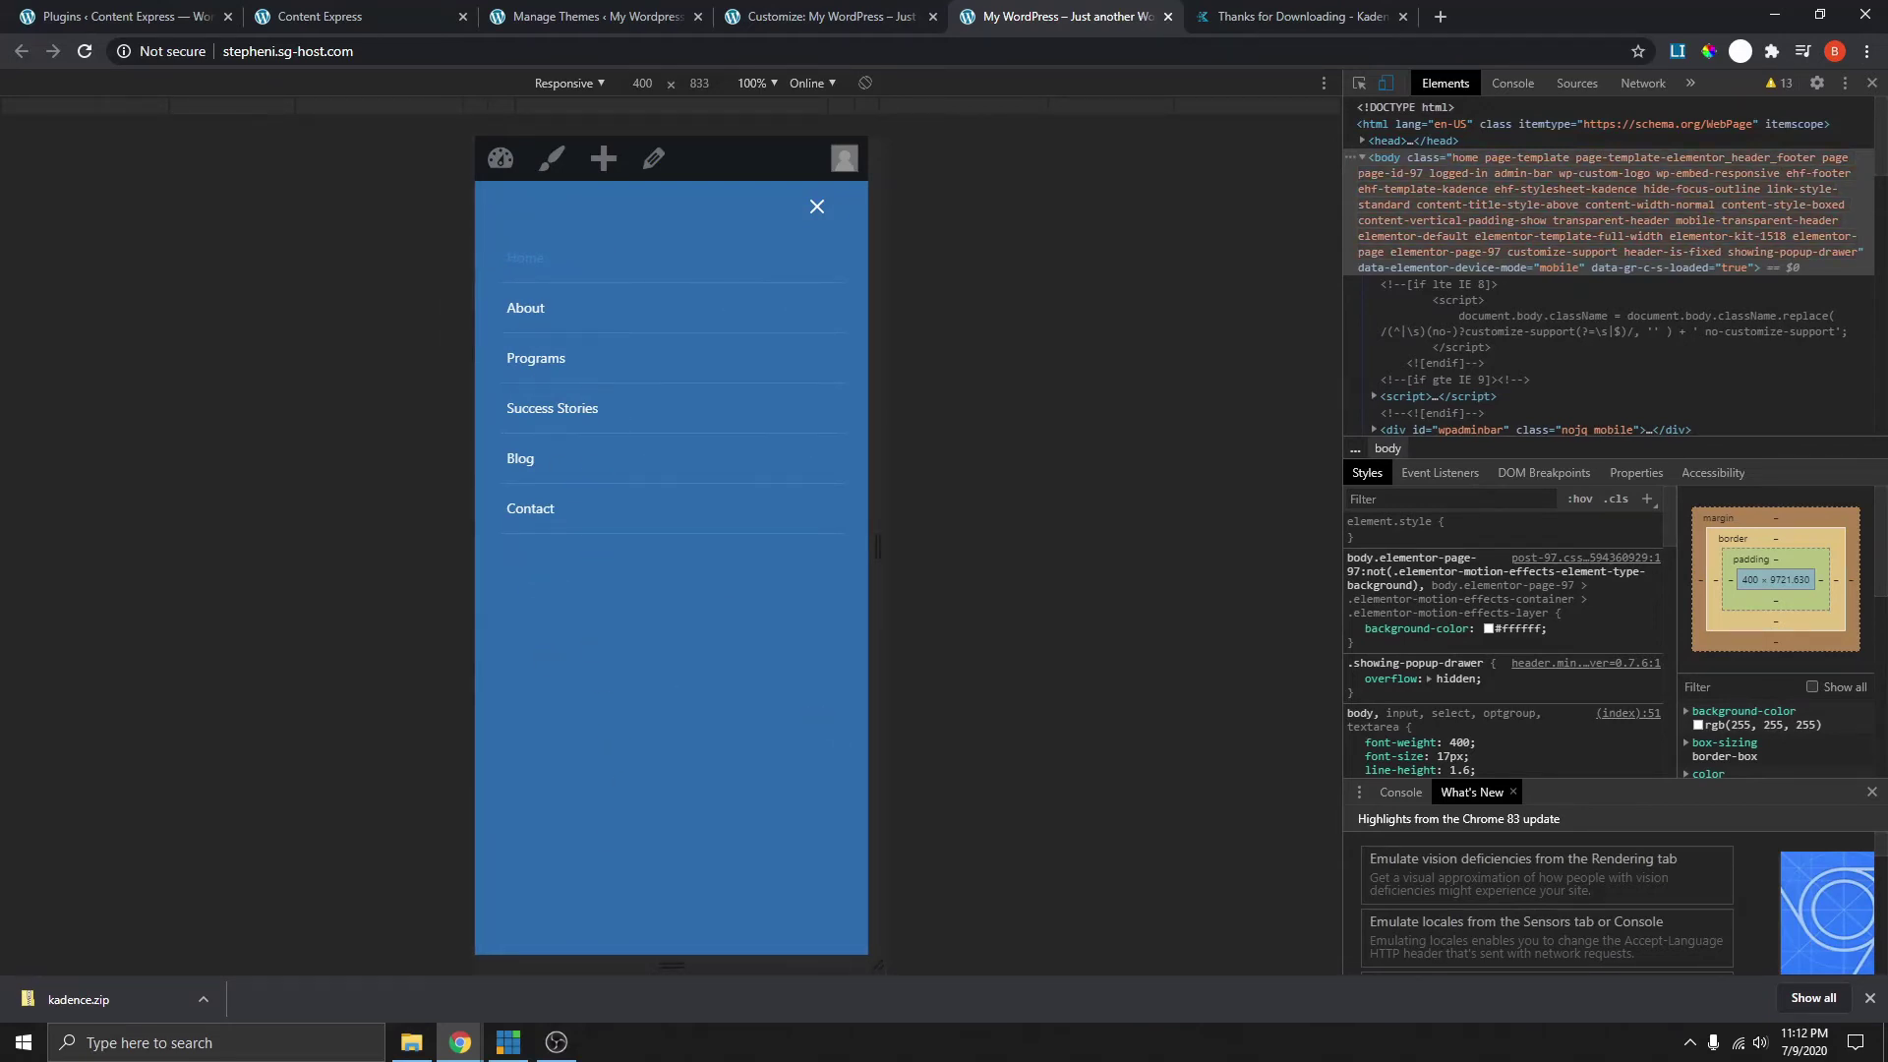
- Change the popup background to dark 1A202C, publish, and test the drawer on the live site
left_click(861, 20)
left_click(290, 309)
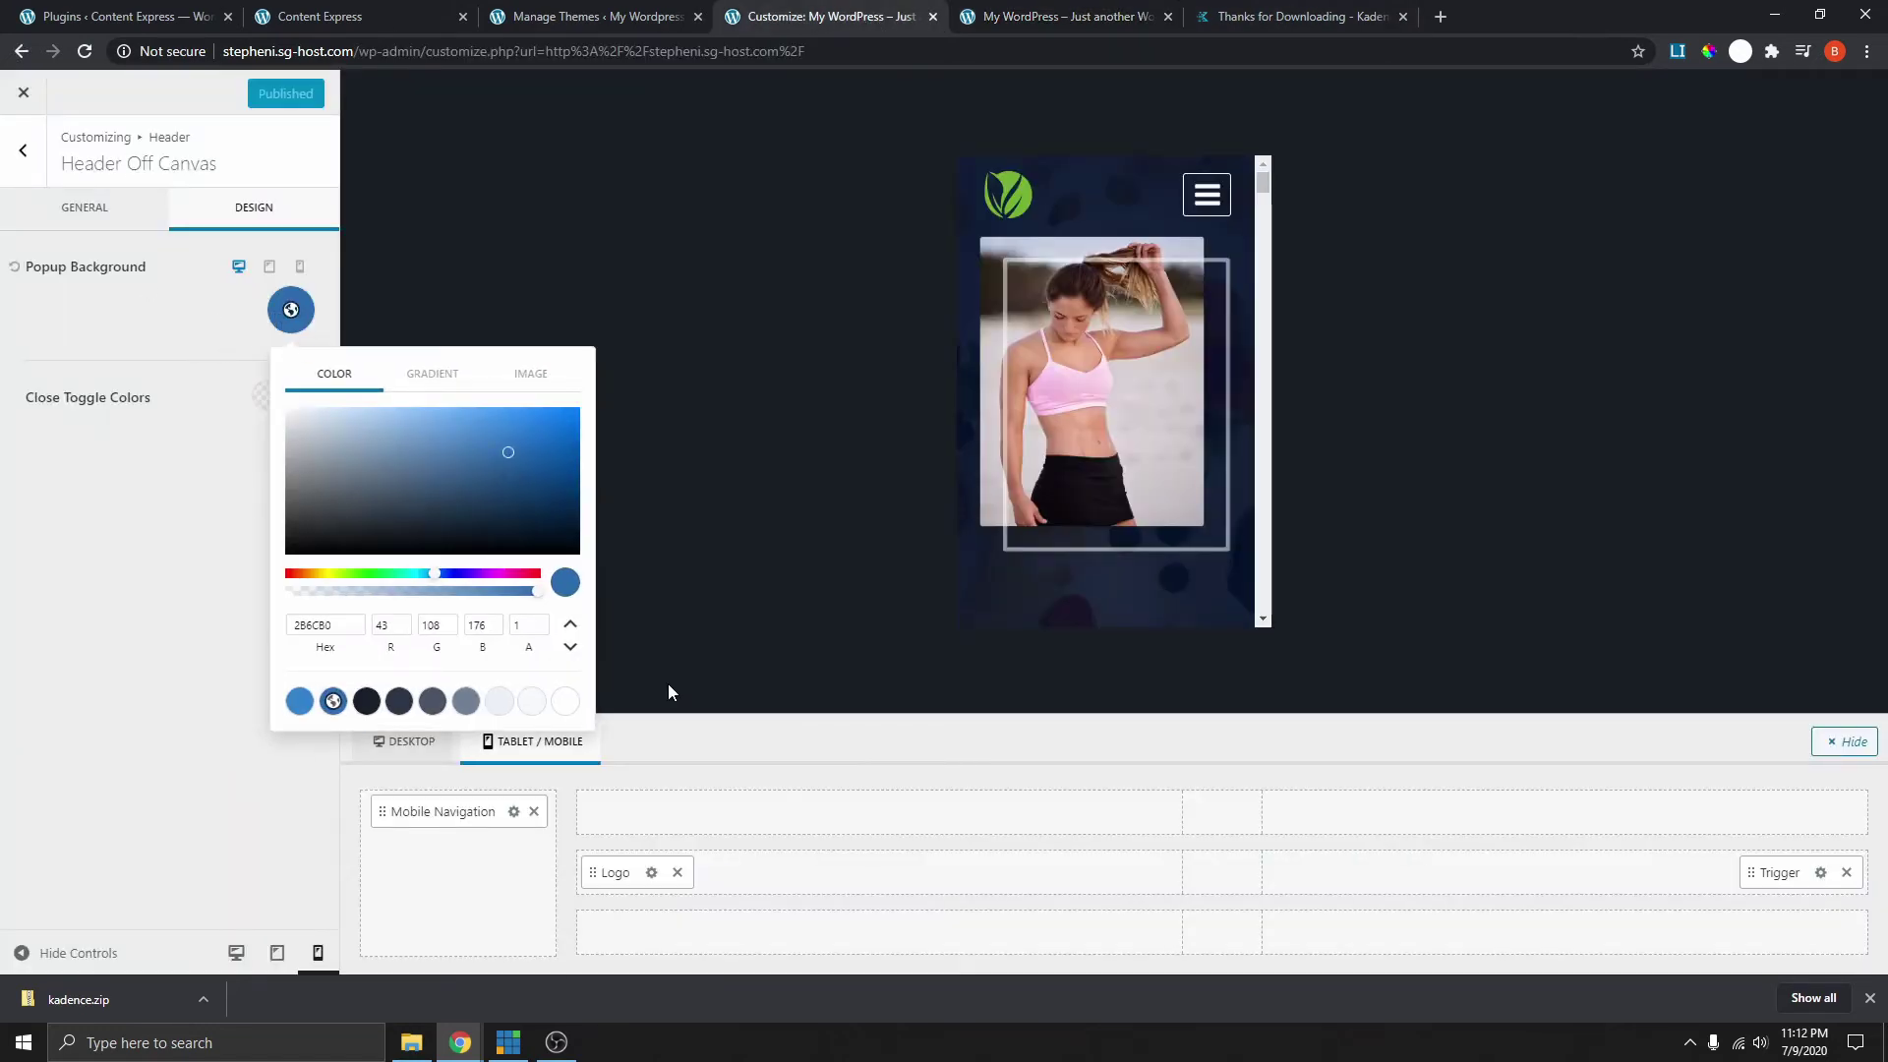
left_click(367, 701)
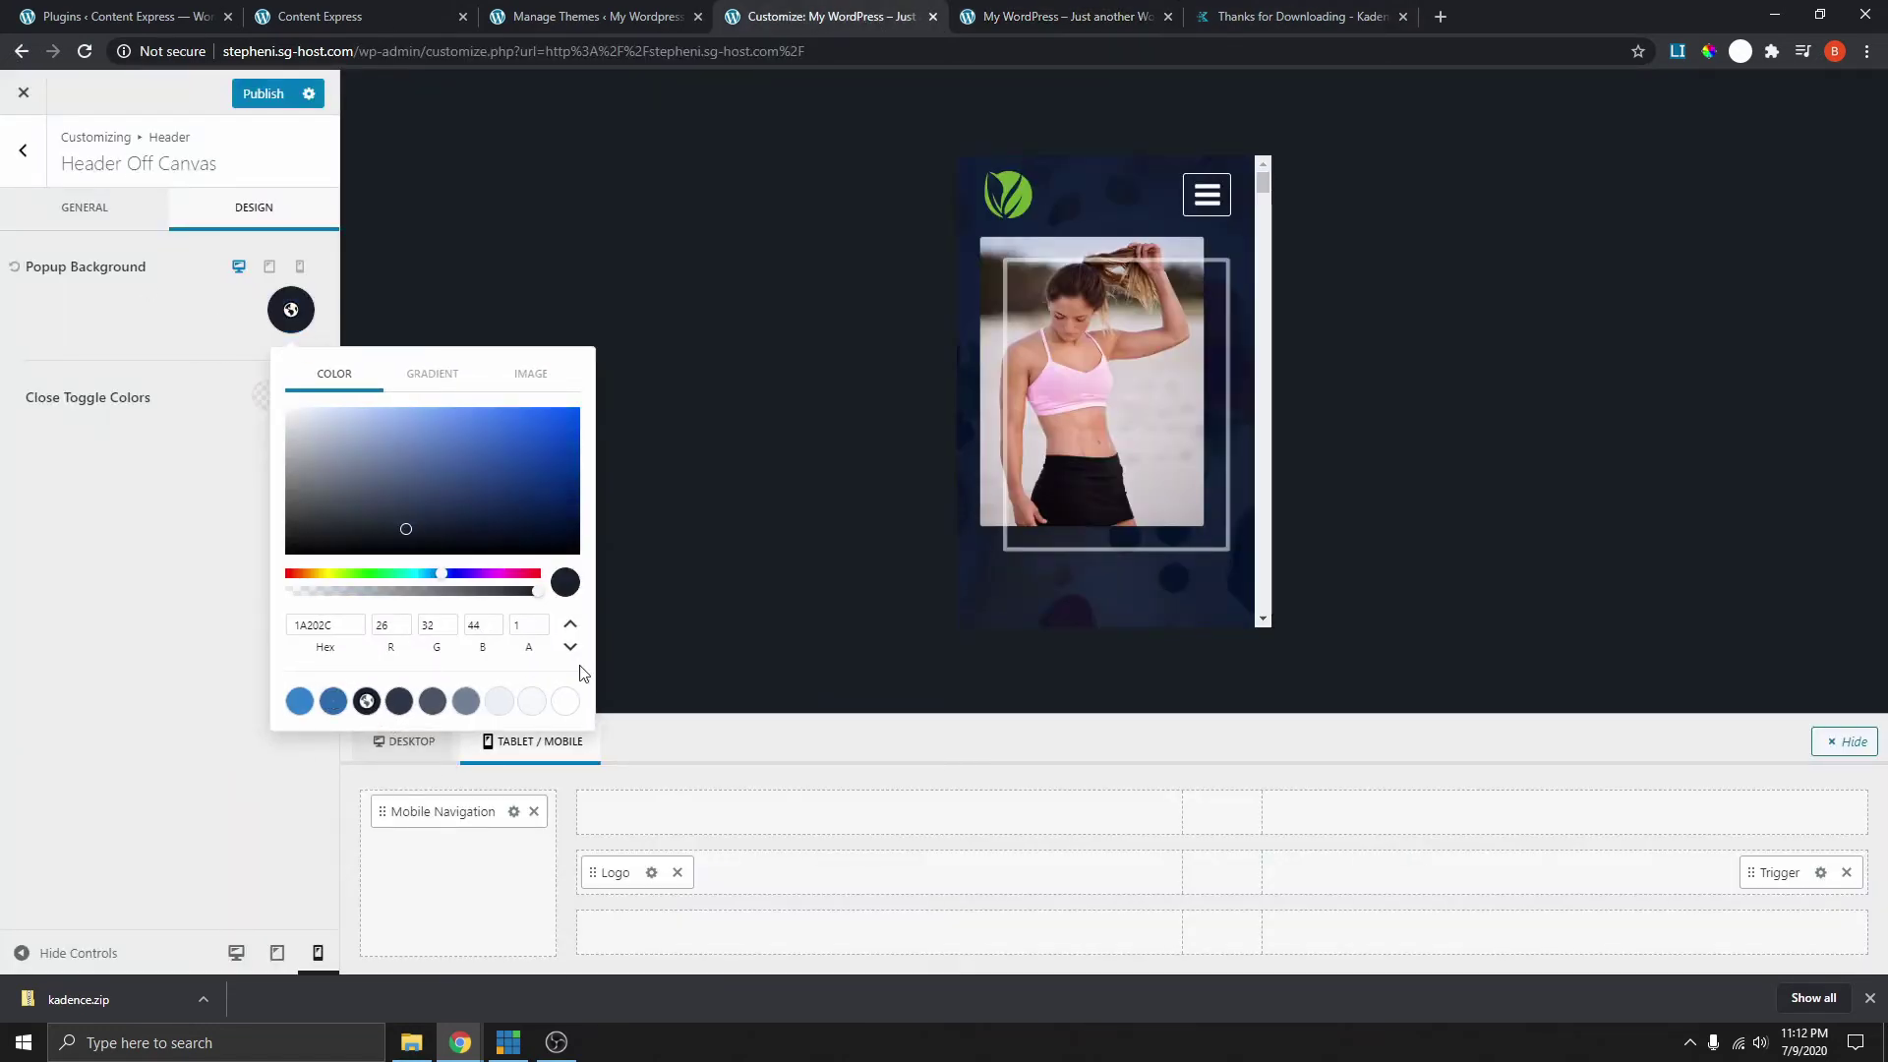
left_click(243, 287)
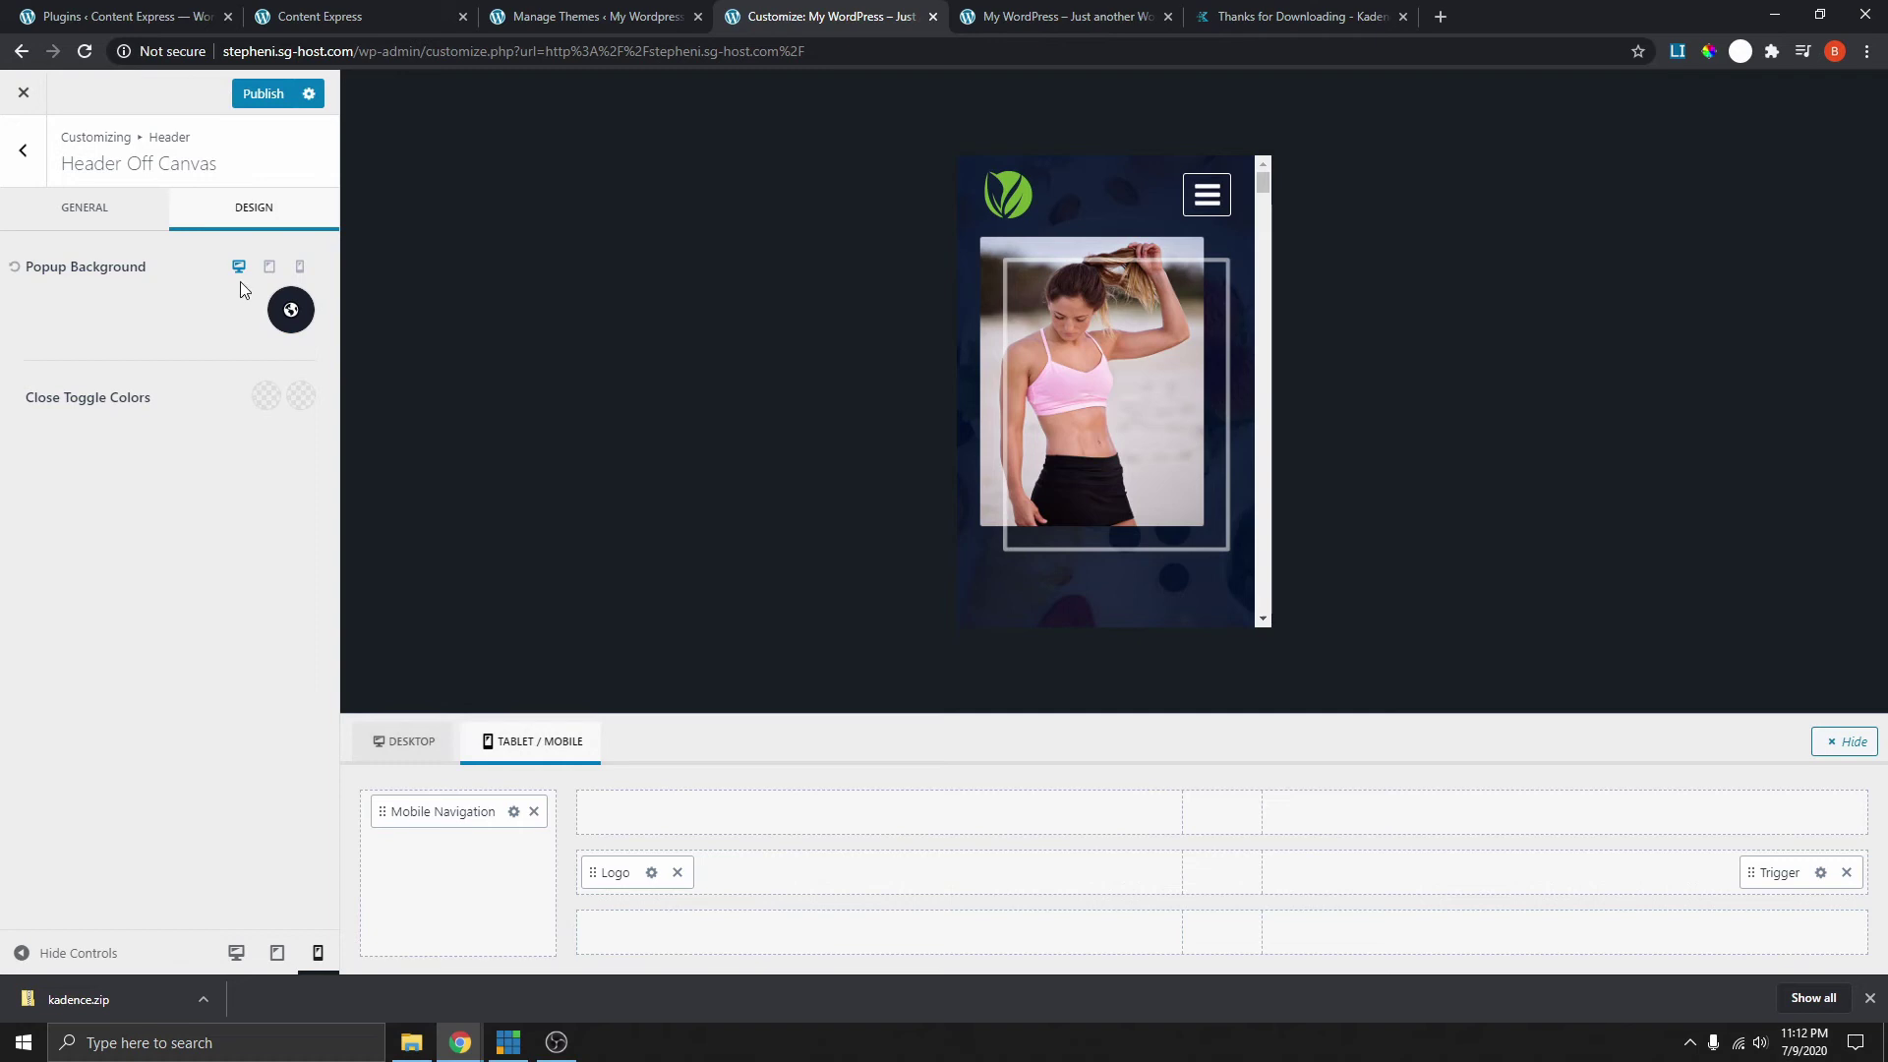
left_click(272, 101)
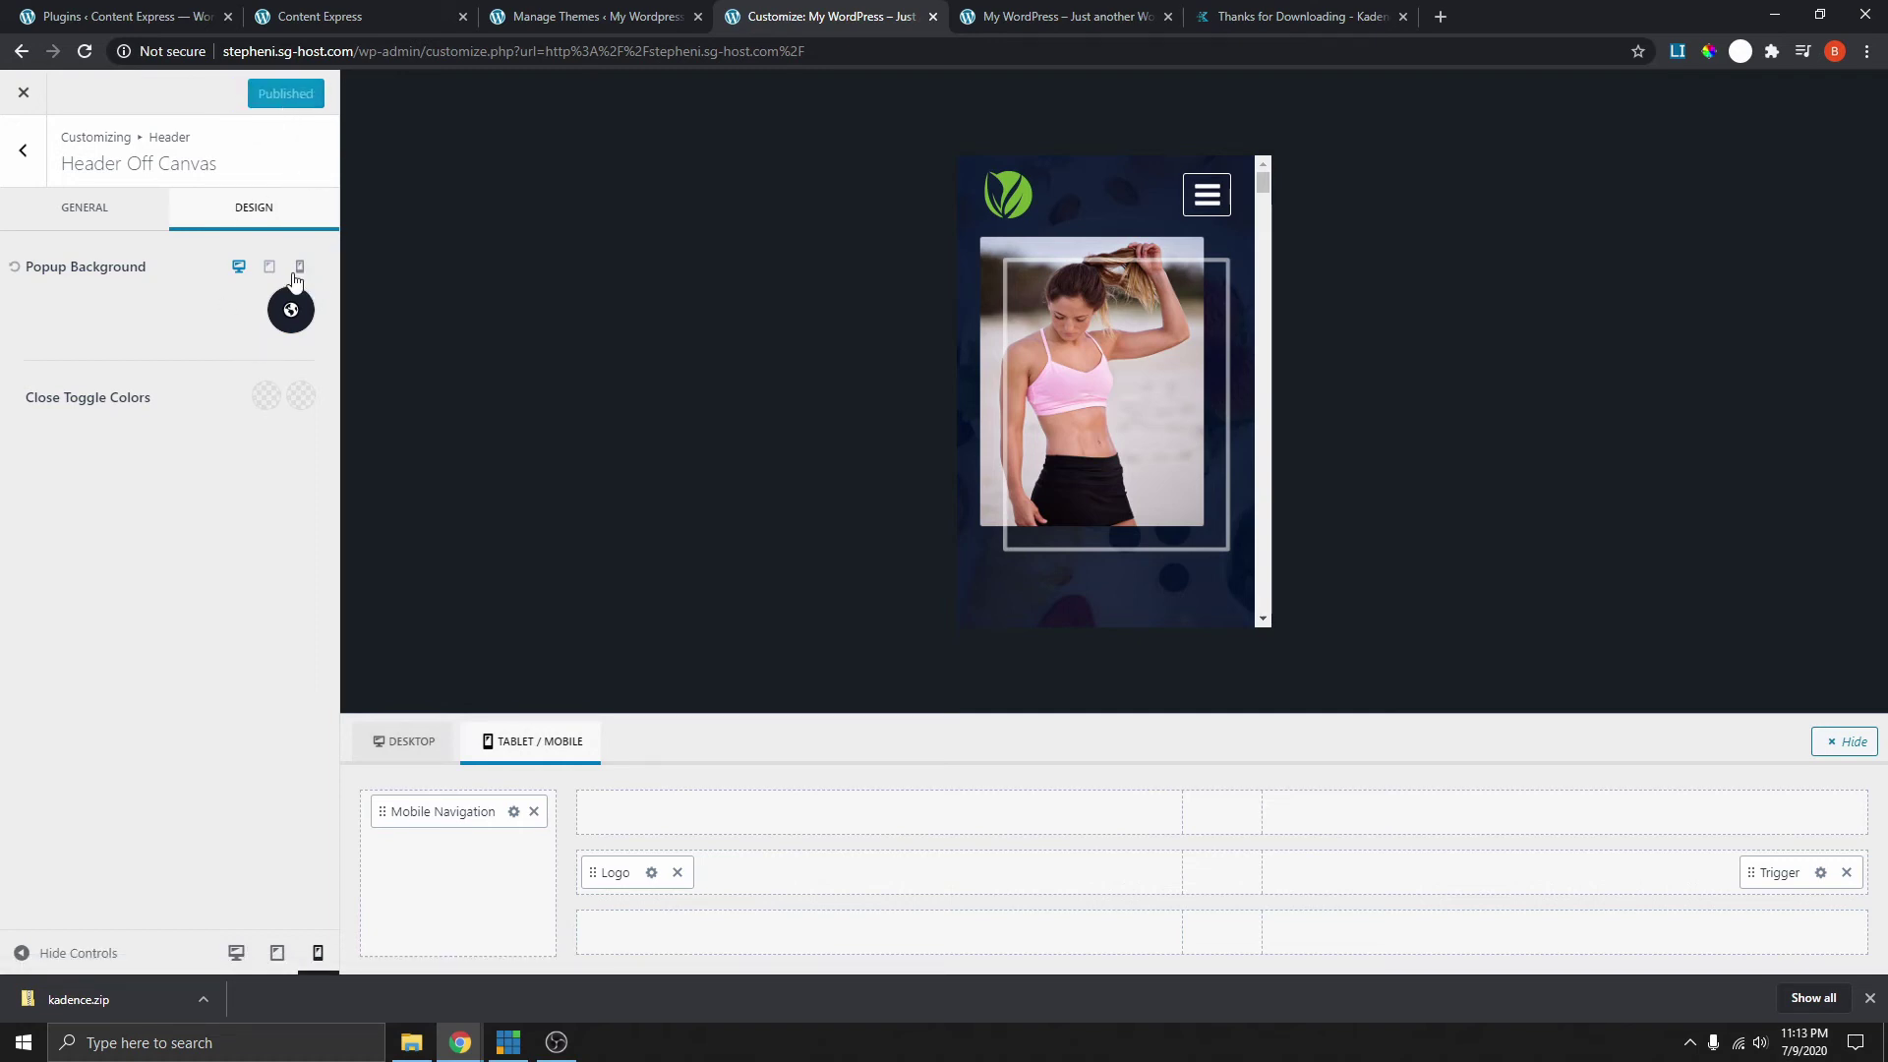
left_click(1073, 14)
left_click(85, 51)
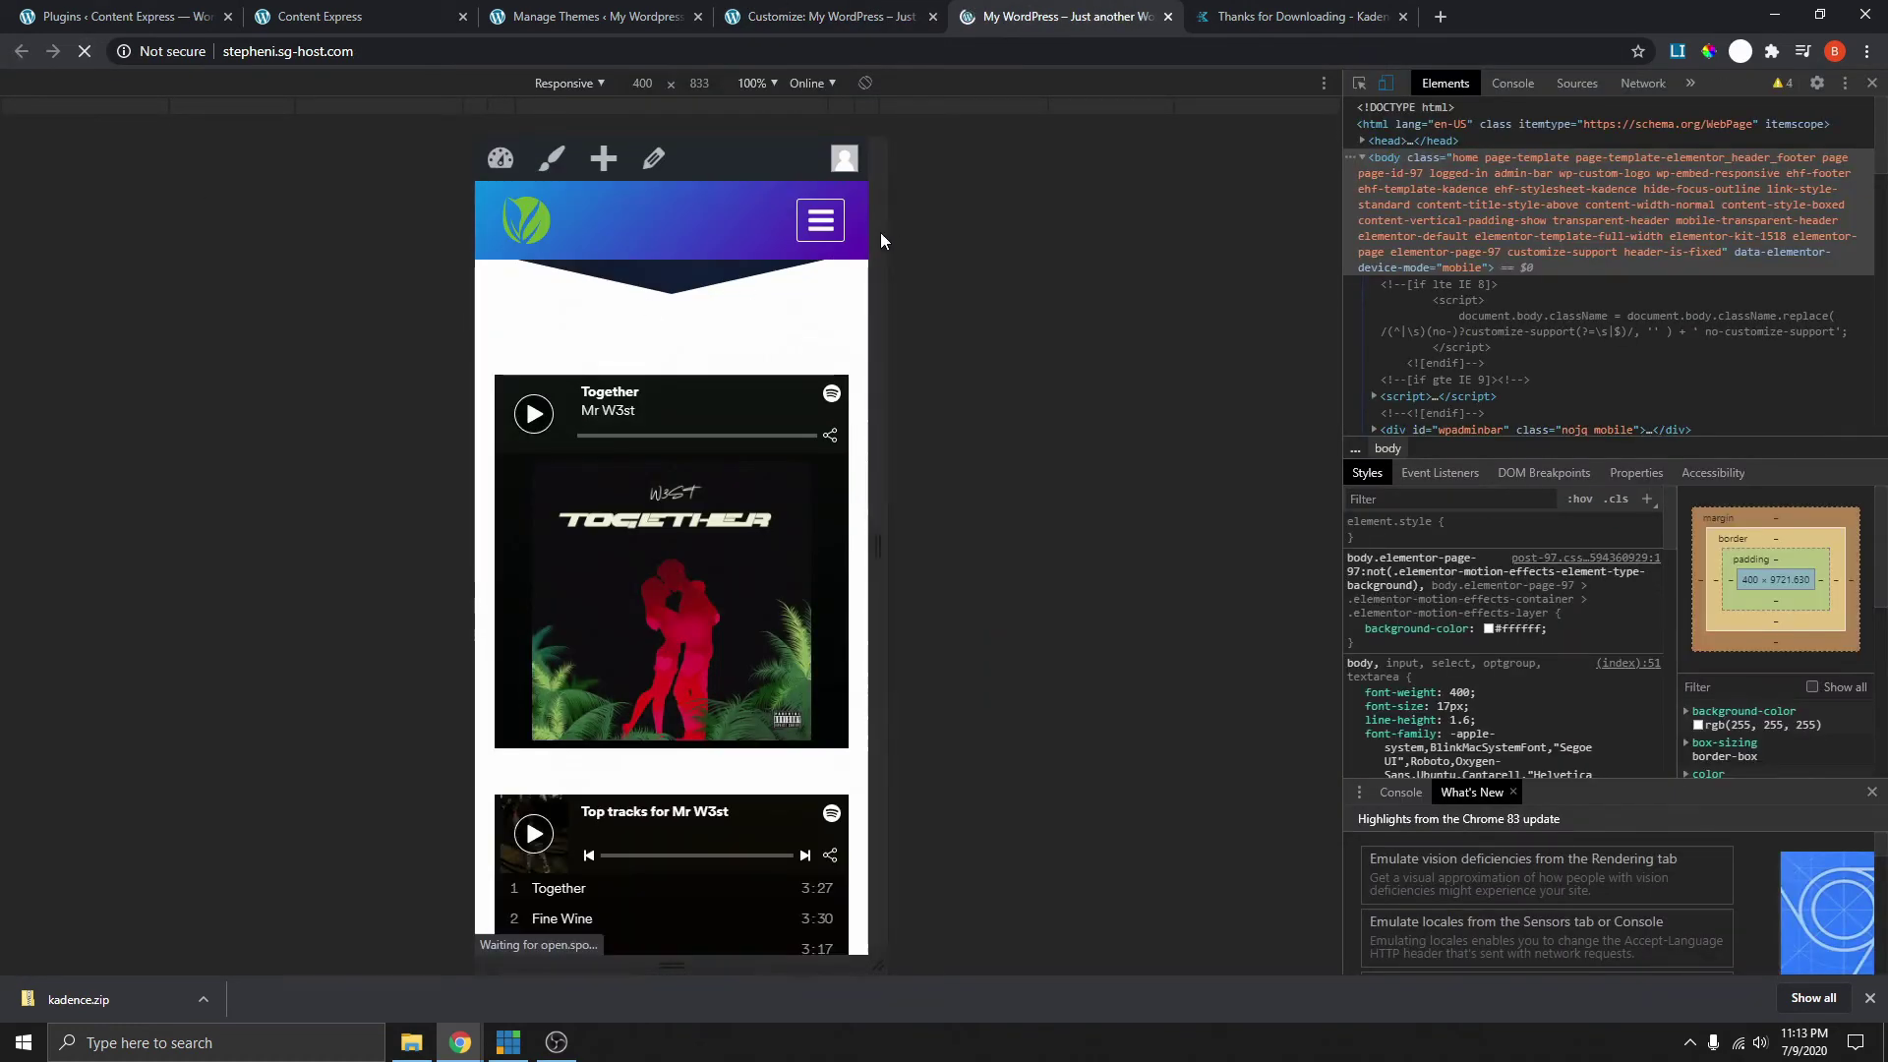
left_click(820, 221)
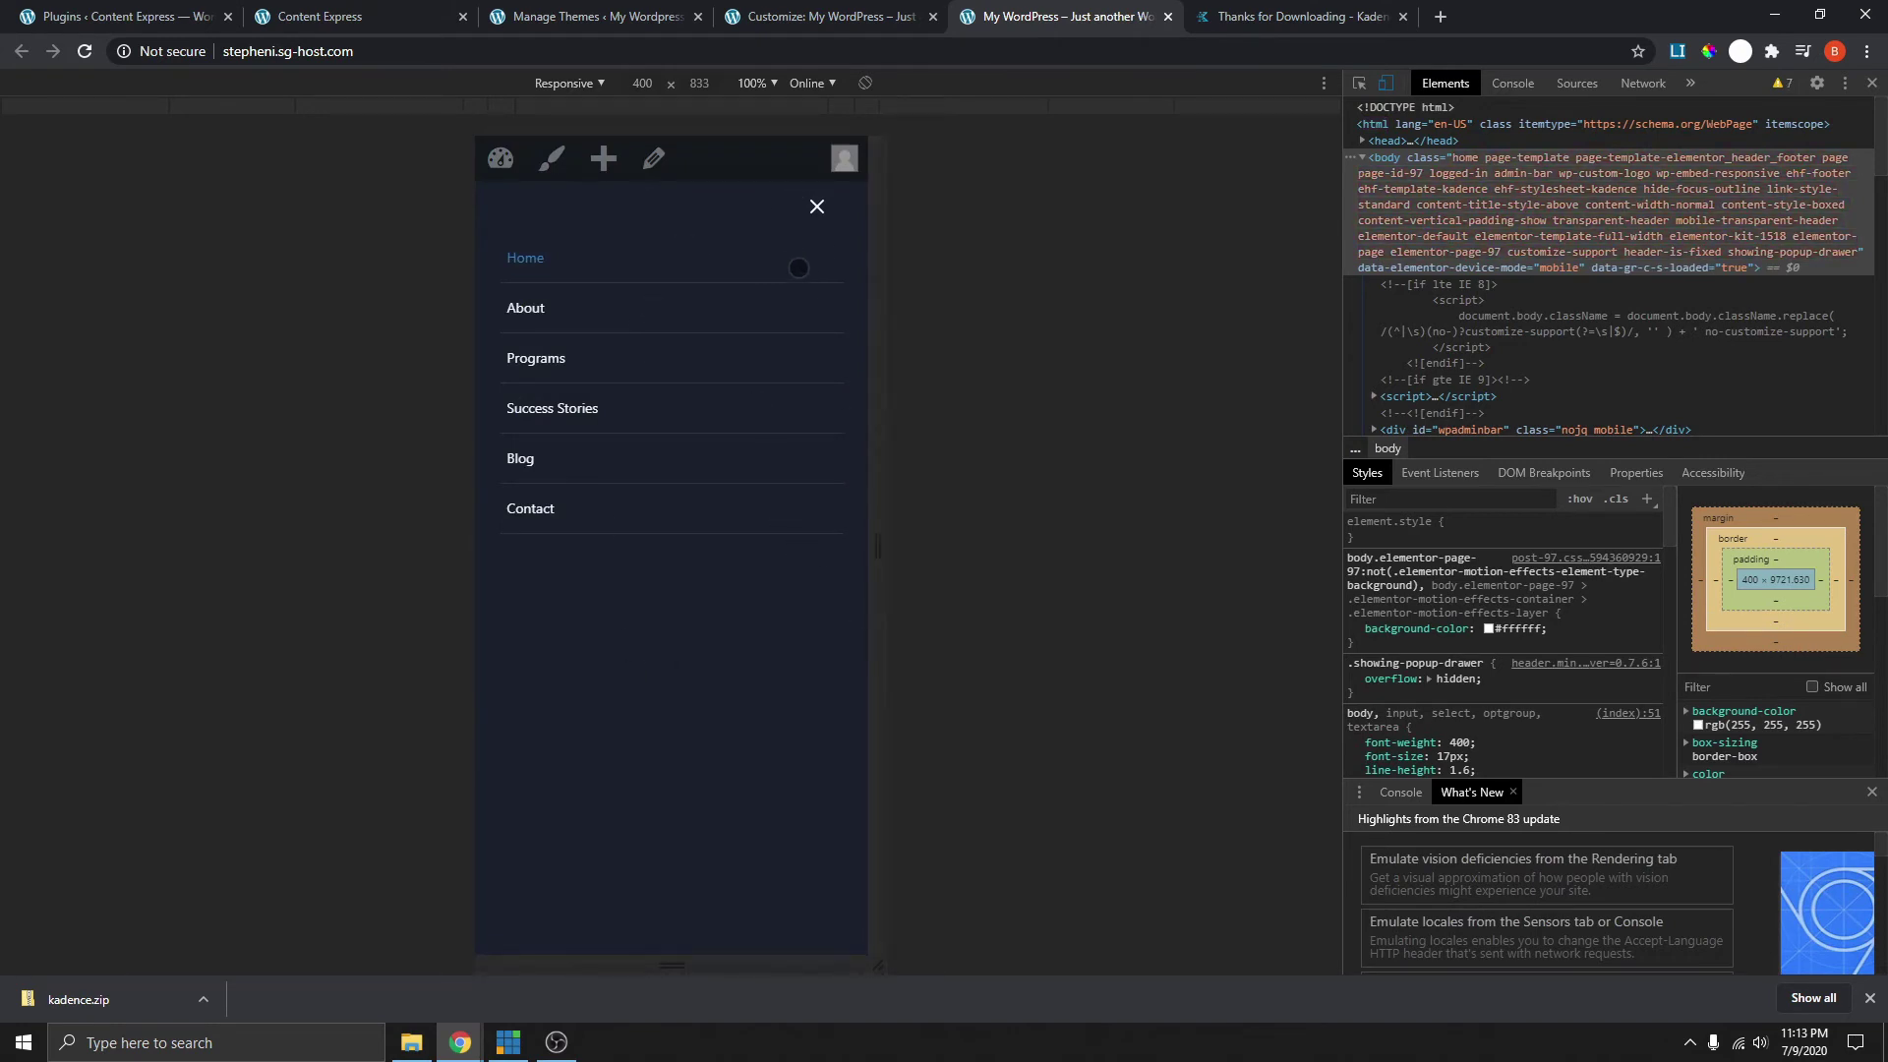
left_click(816, 205)
key("F12")
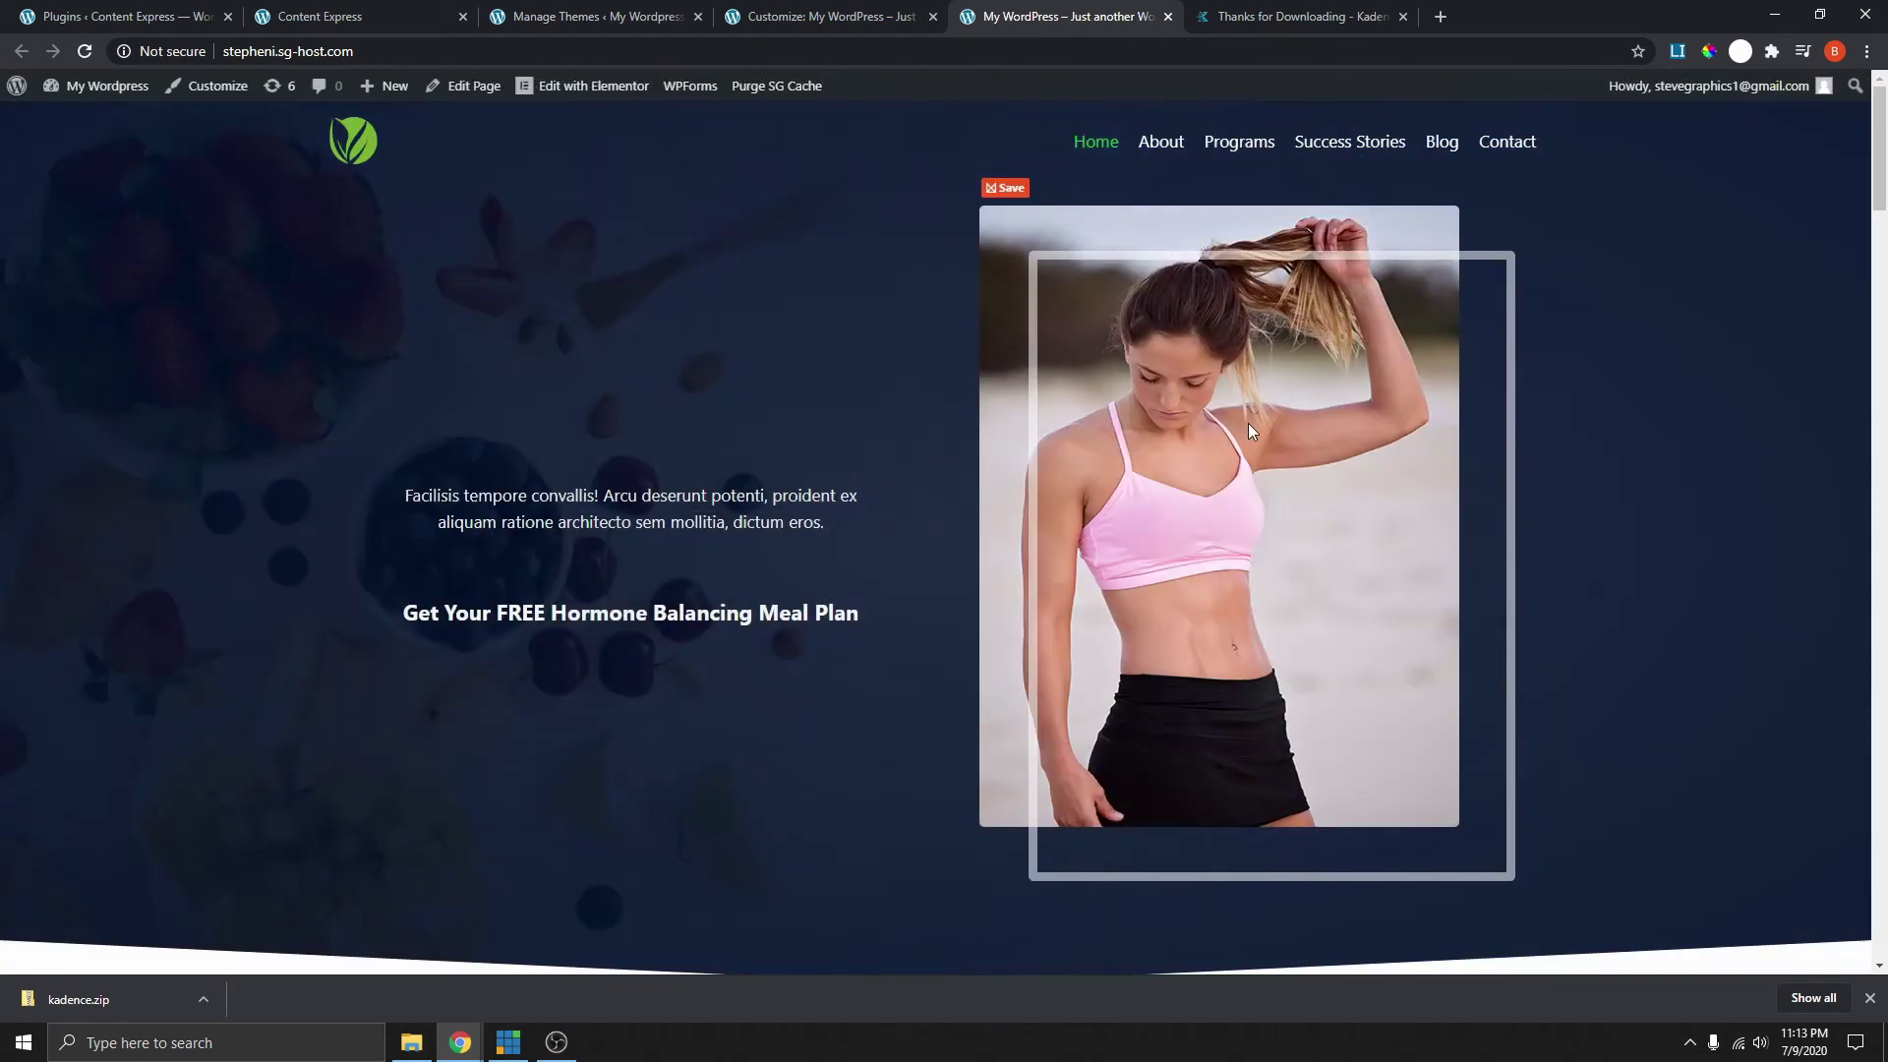
- Go to the About page and open it with Edit with Elementor
left_click(1161, 147)
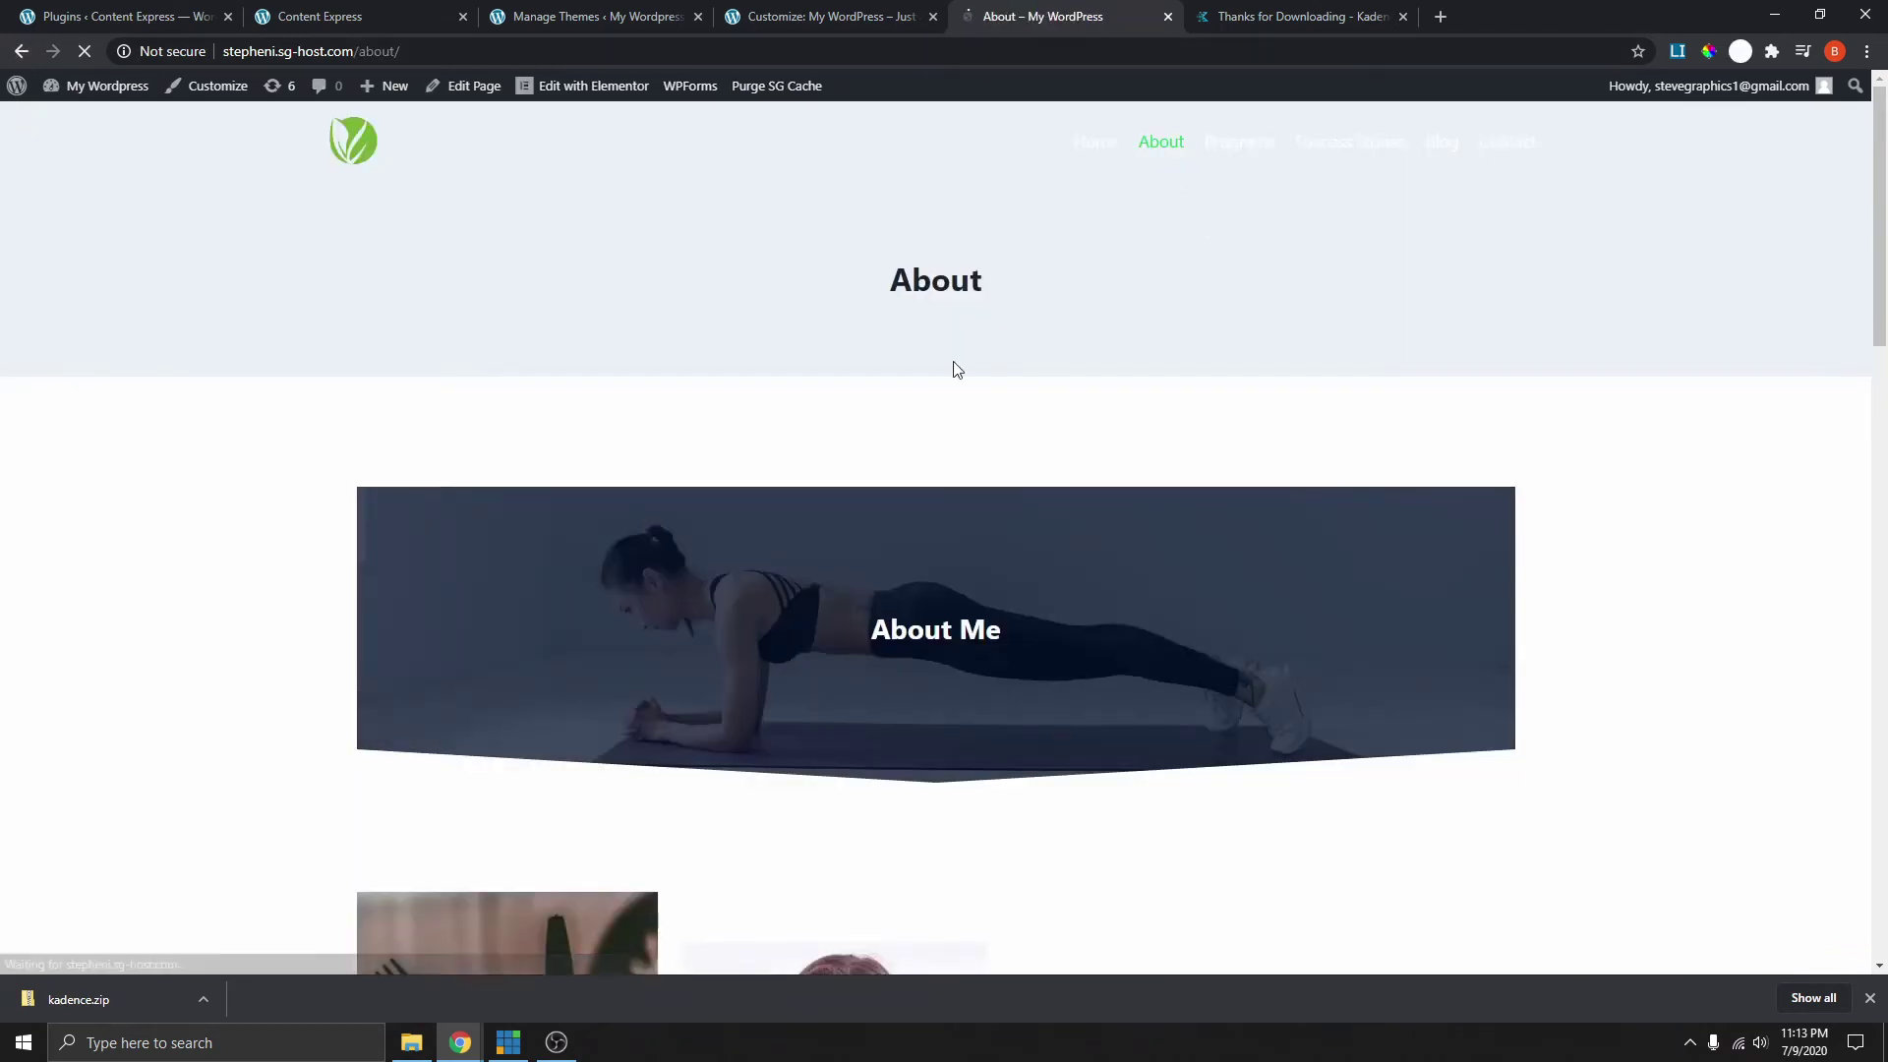
left_click_drag(814, 309, 1044, 310)
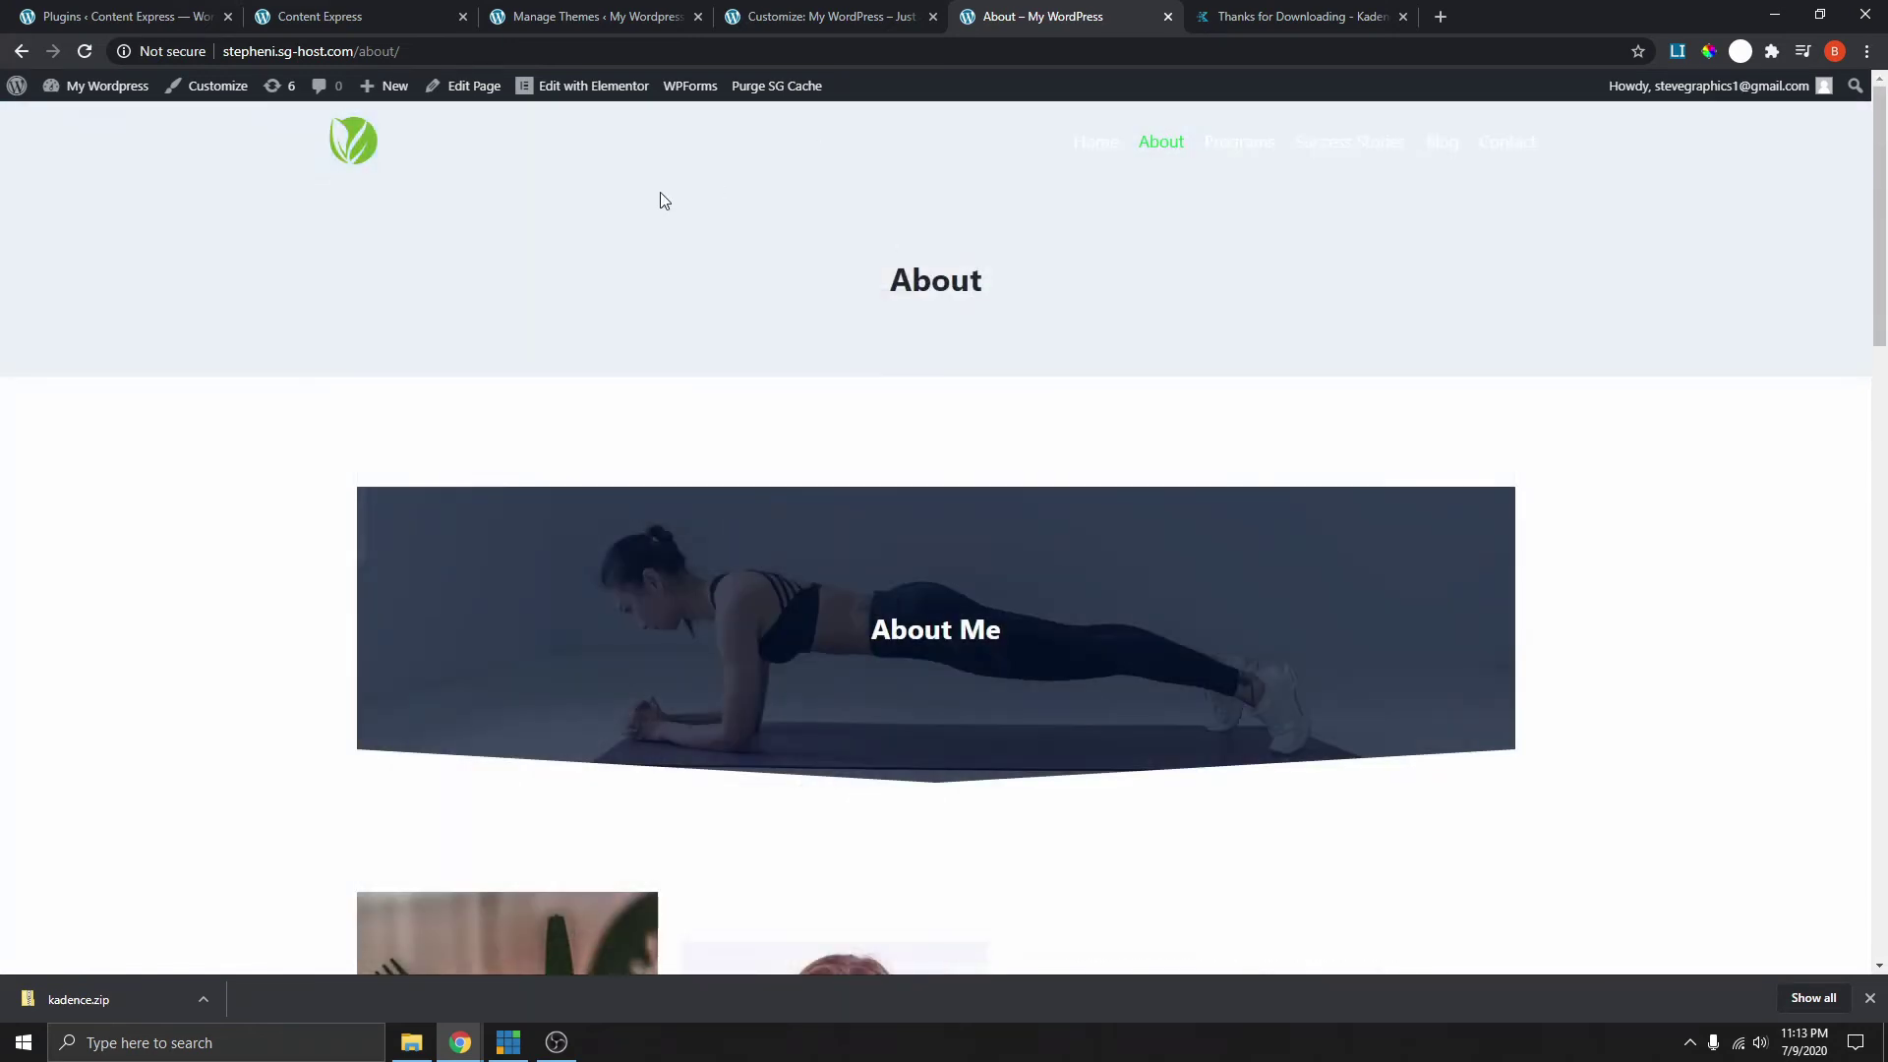
left_click(602, 88)
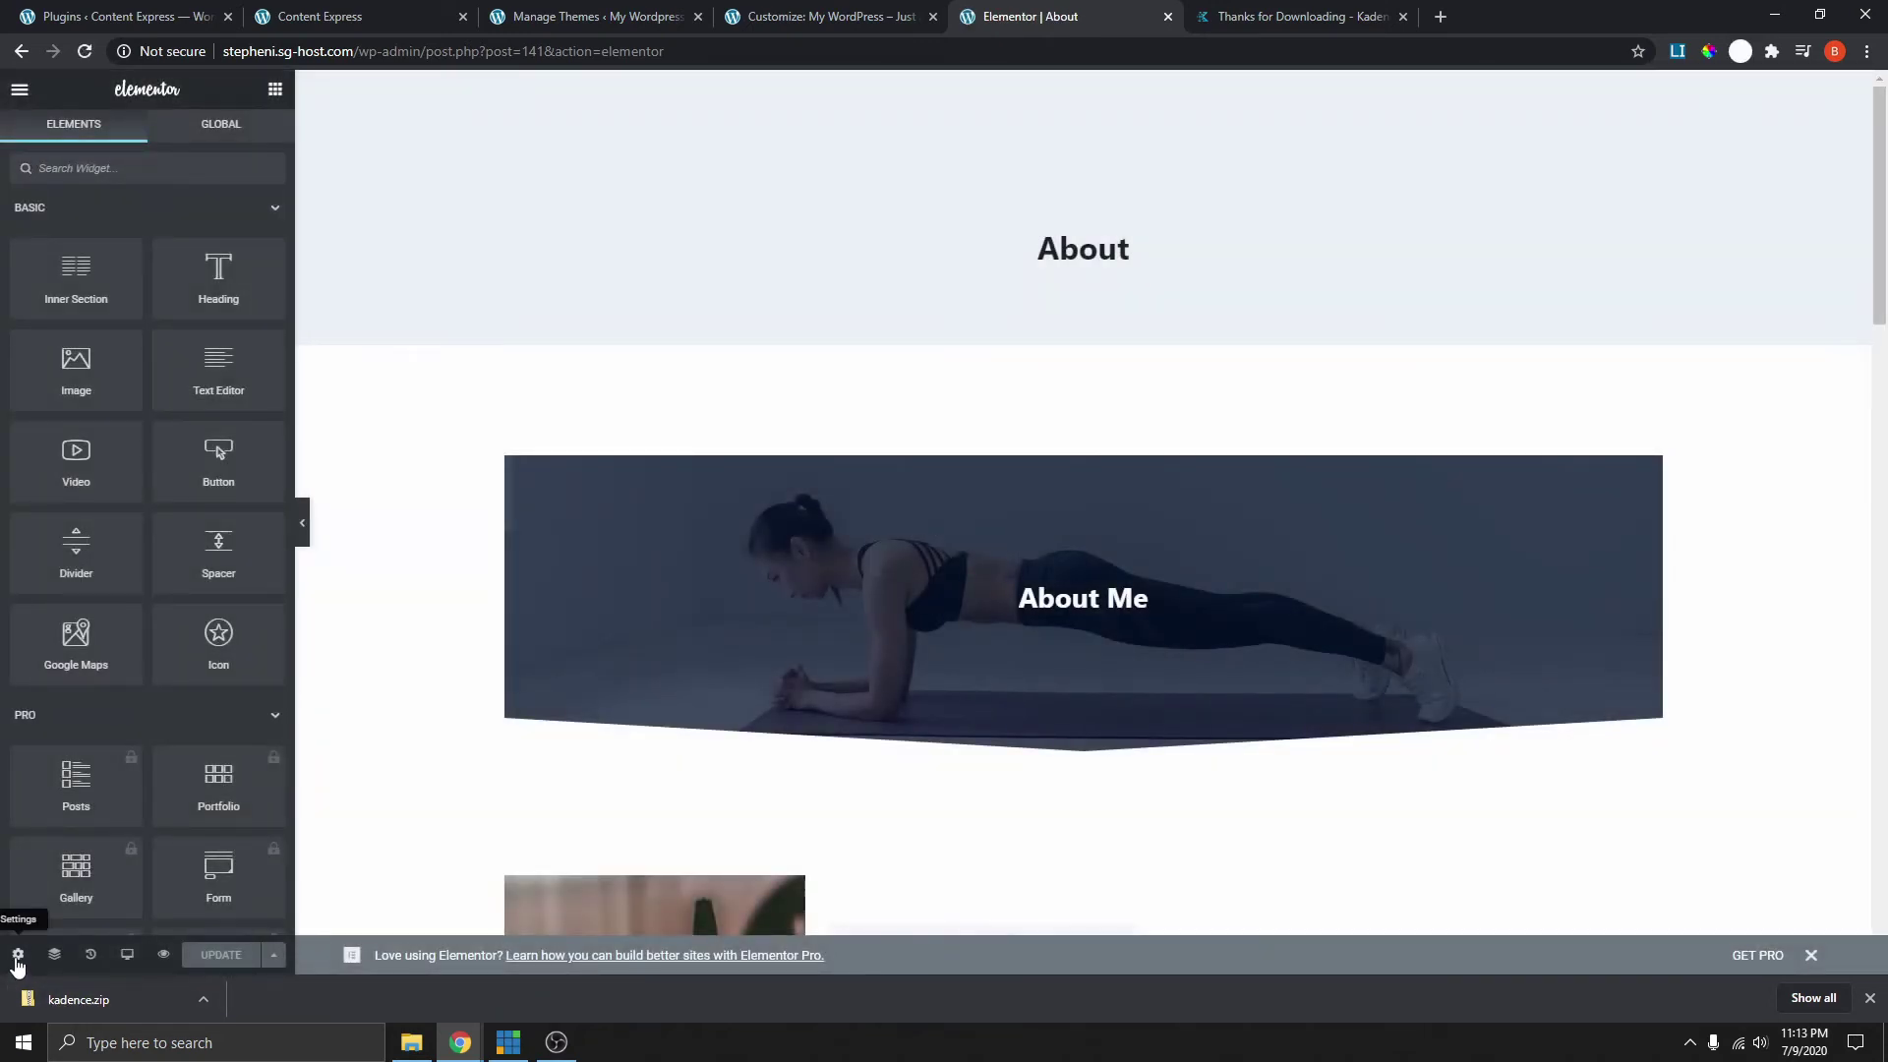
- Set the About page layout to Elementor Full Width and view the live page
left_click(17, 956)
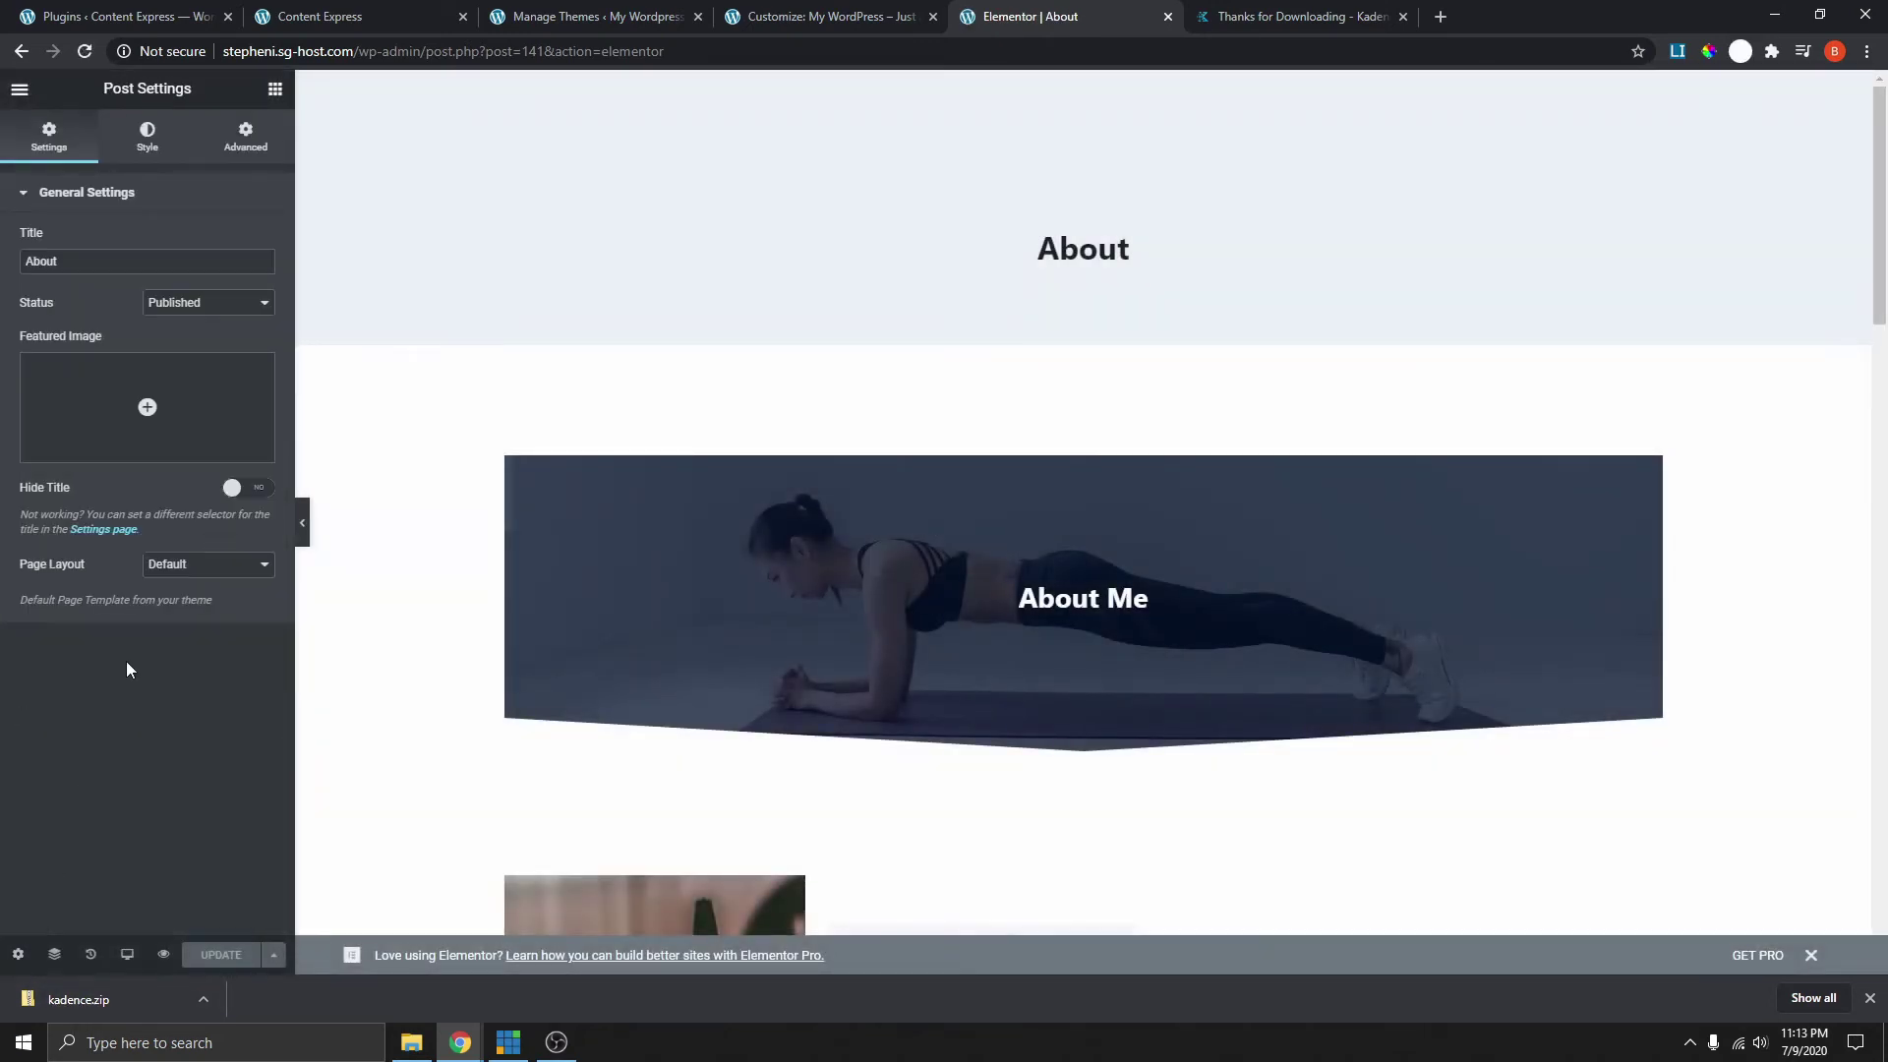
left_click(204, 566)
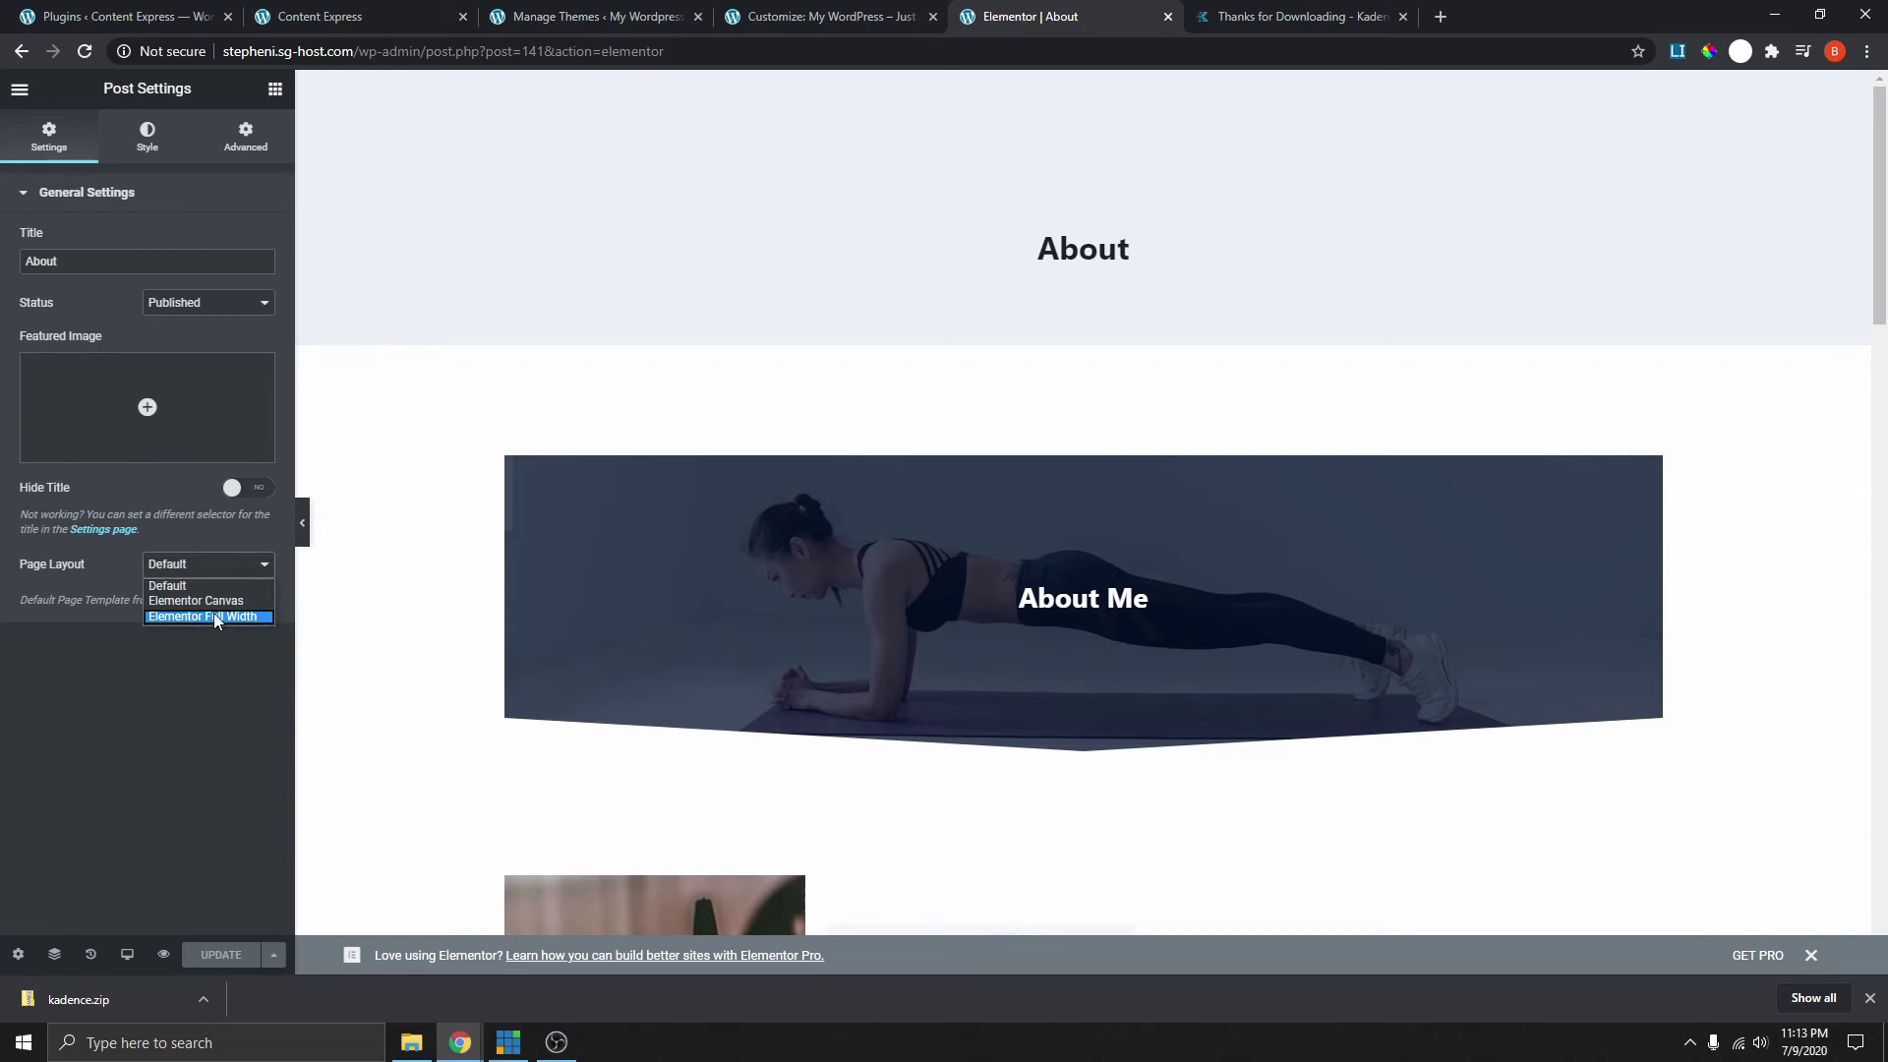
left_click(211, 615)
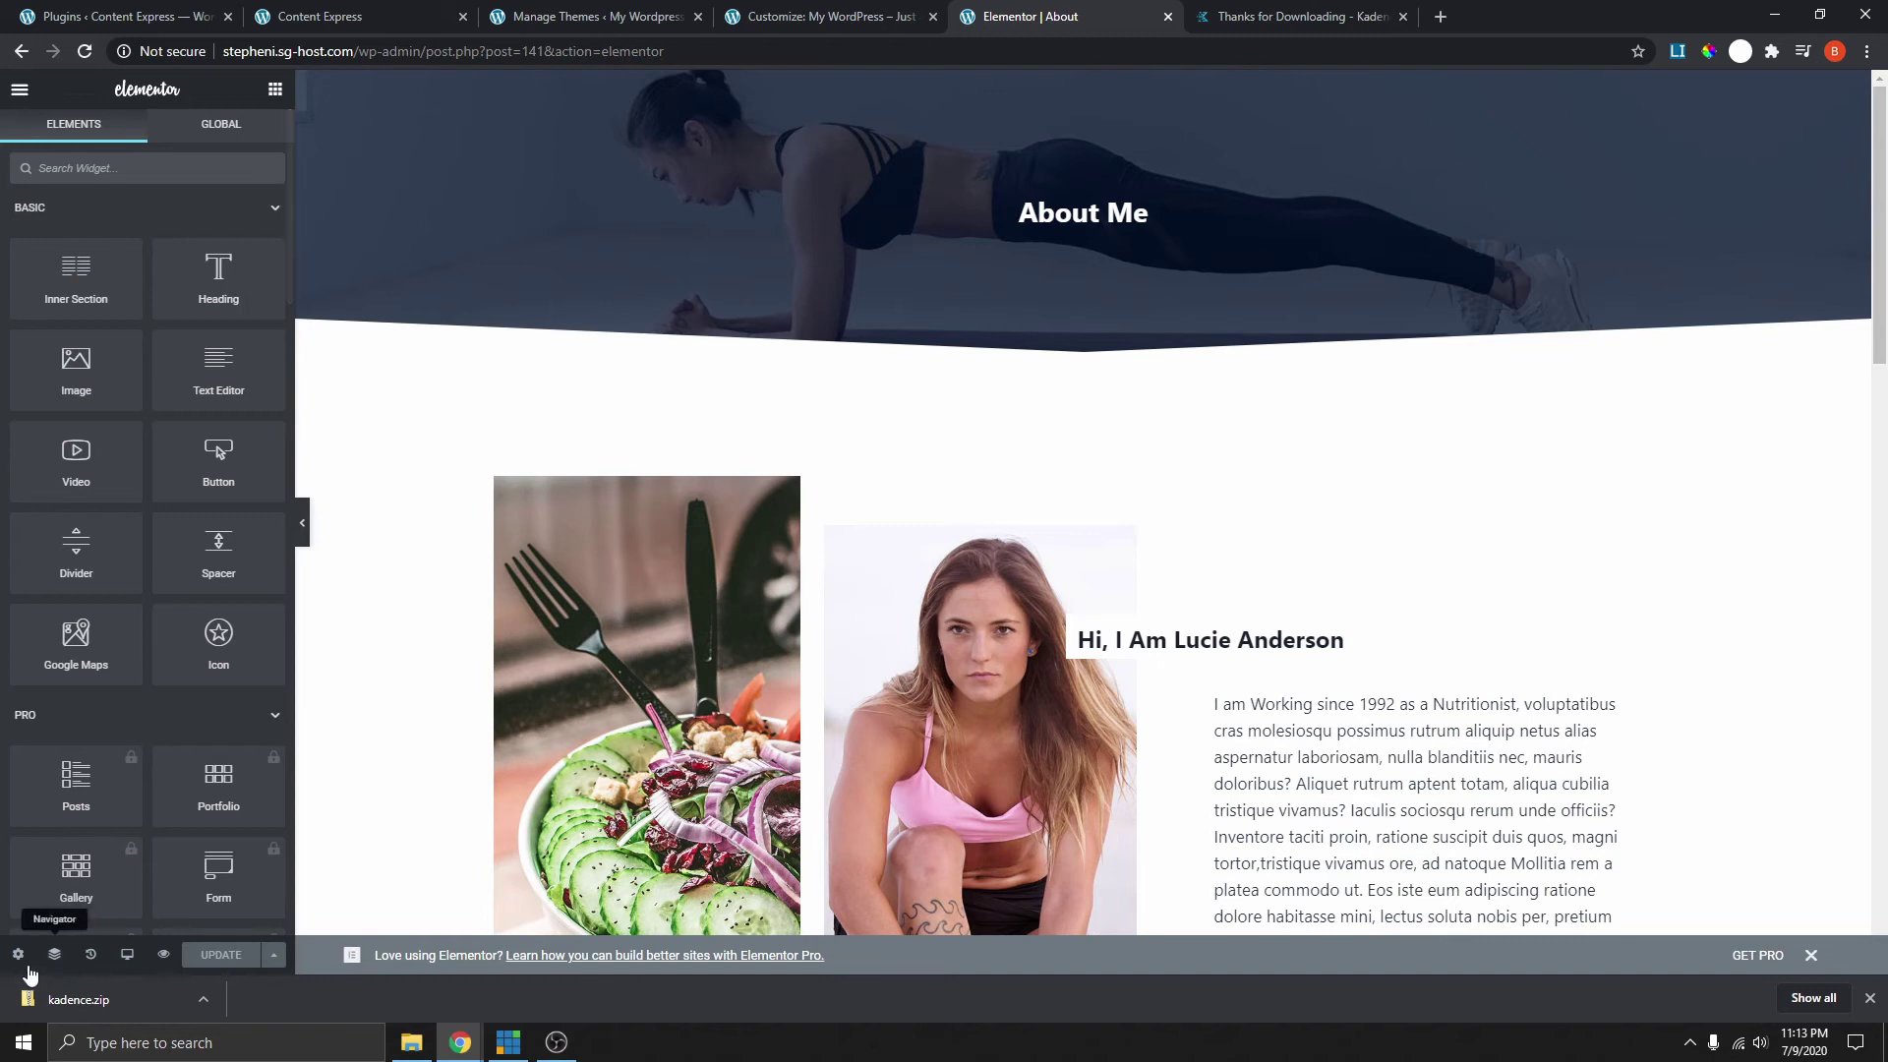
left_click(18, 954)
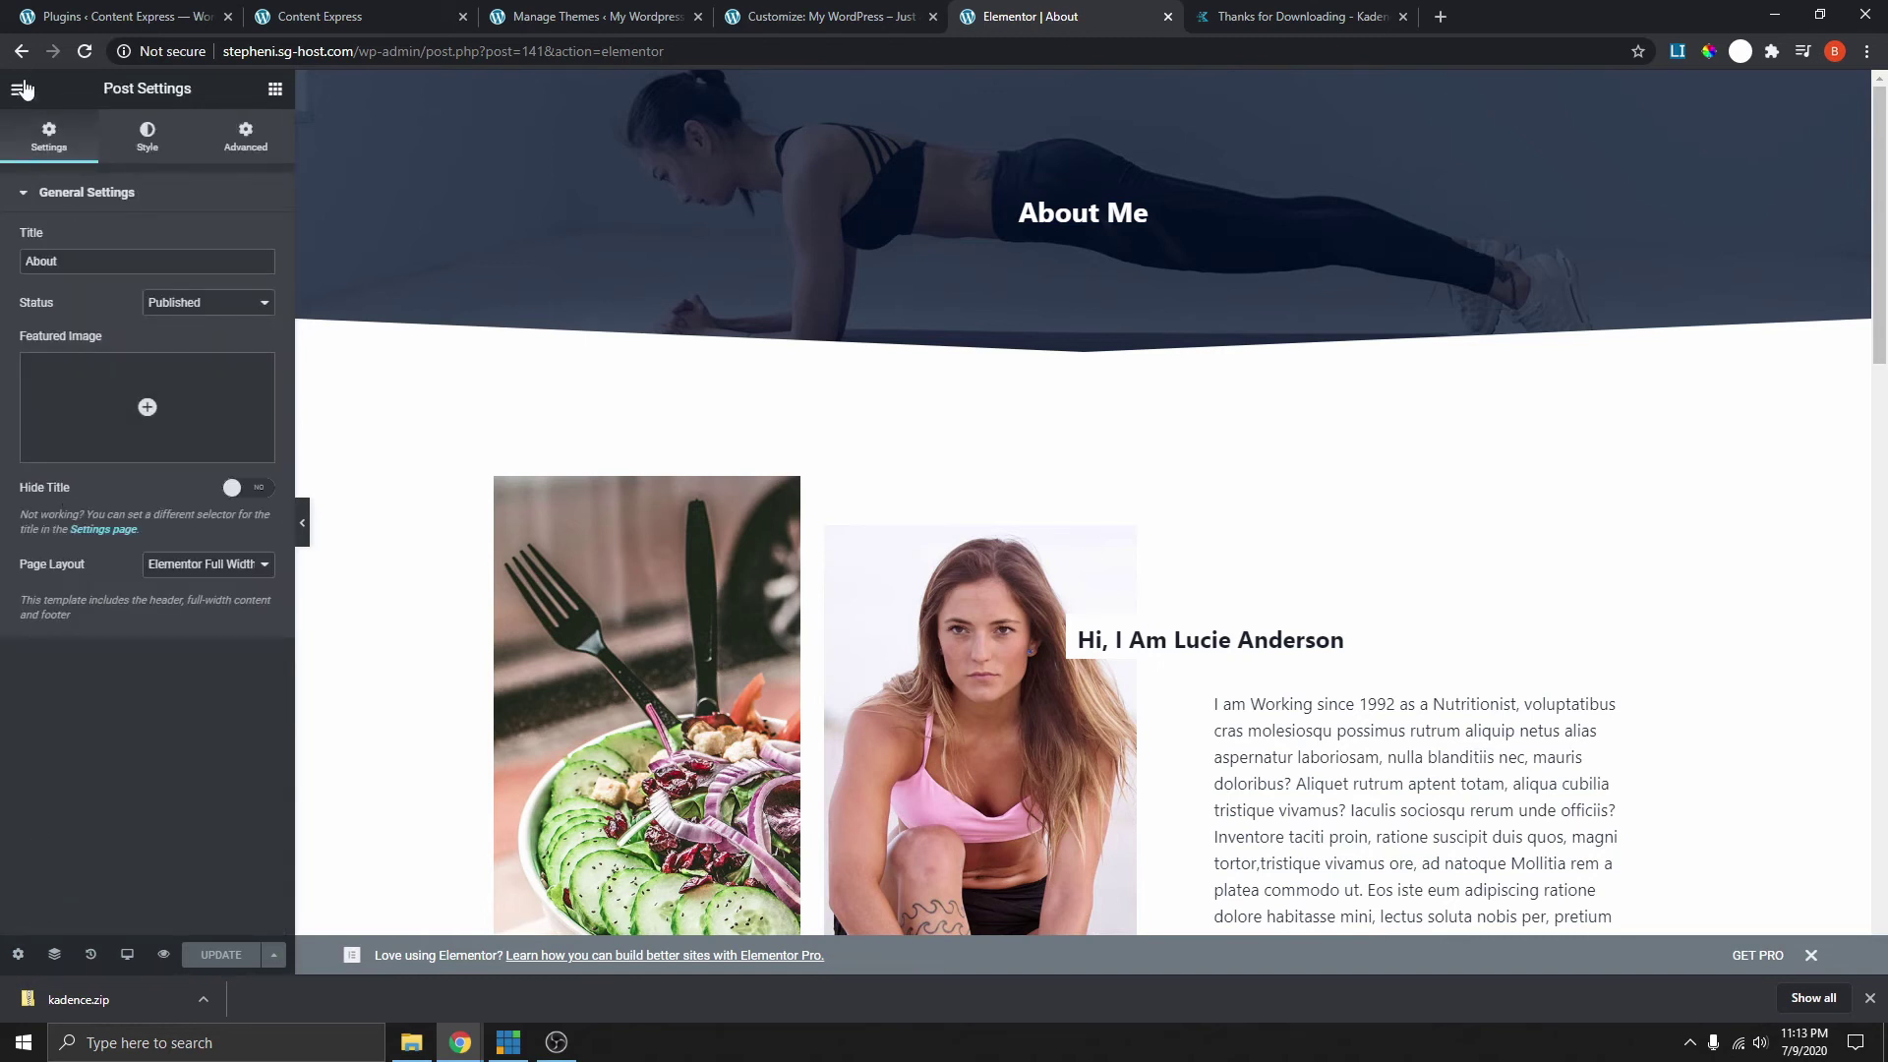
left_click(21, 89)
left_click(96, 601)
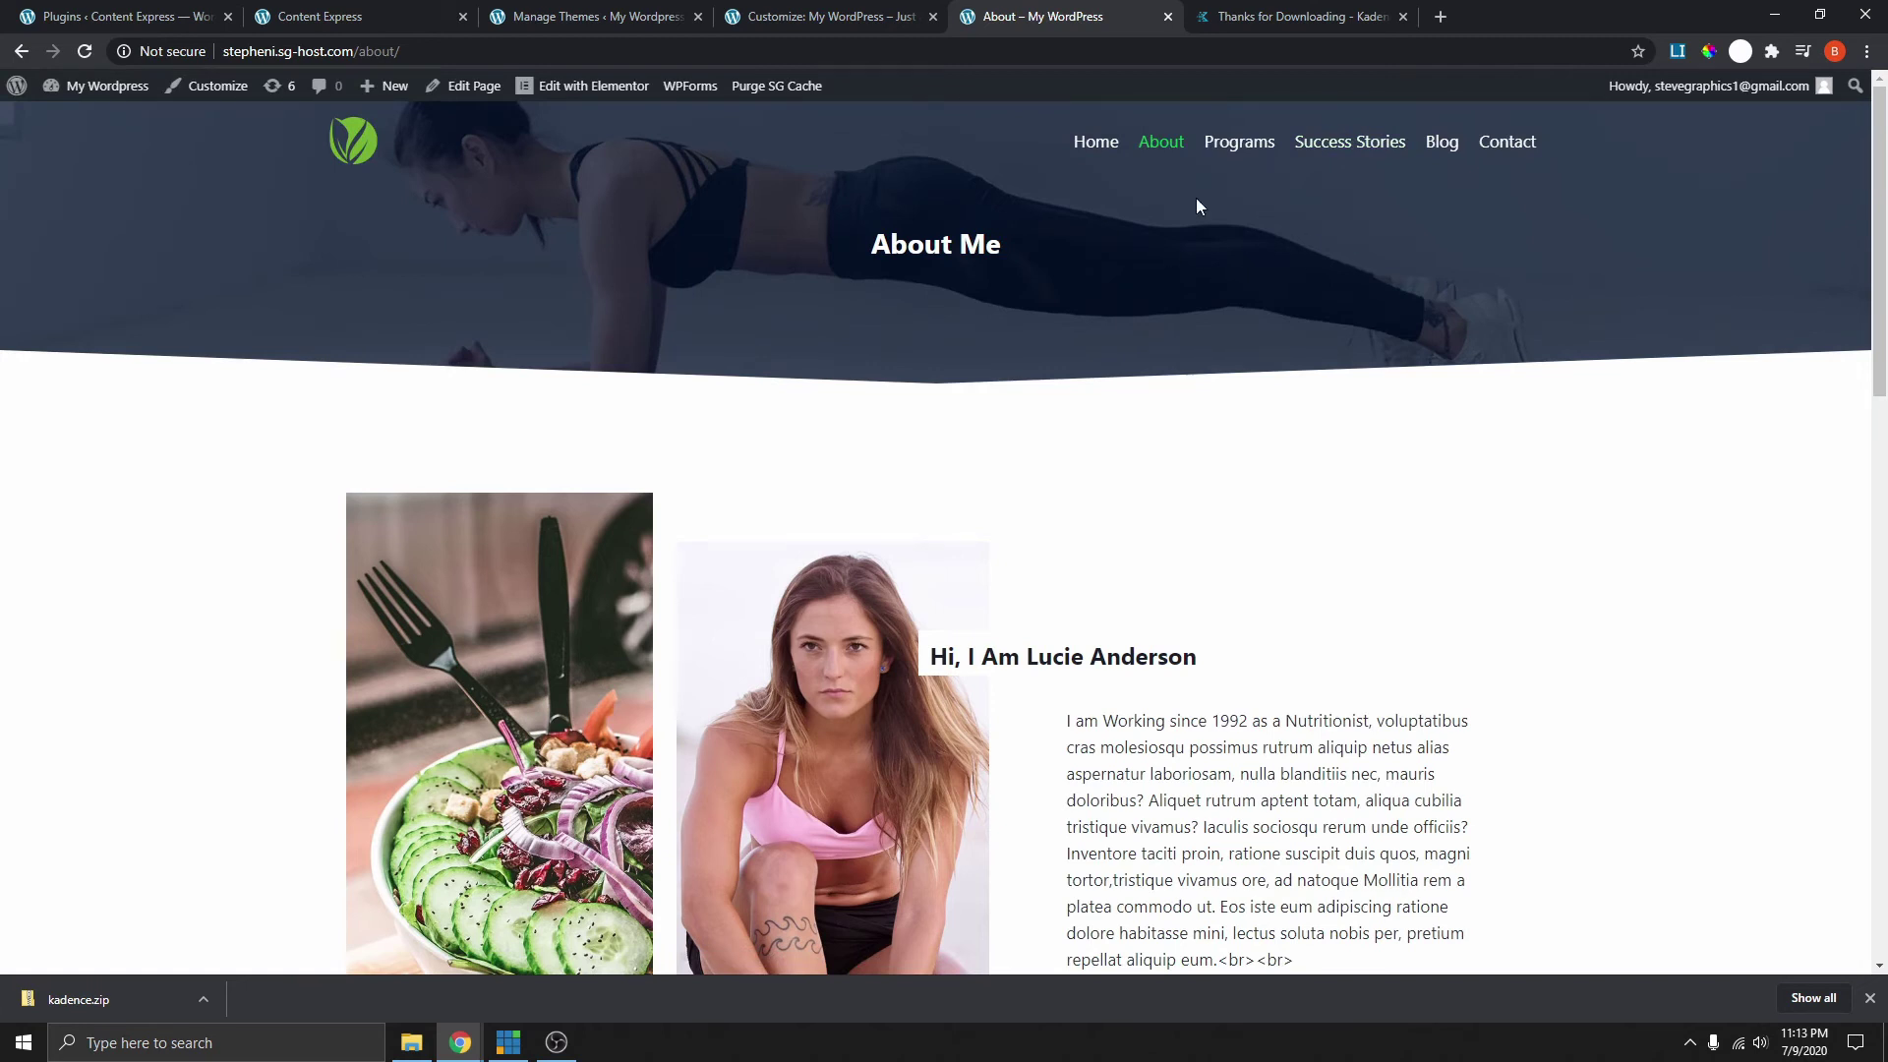
- Scroll up and down the full-width About page to review its layout
scroll(1351, 243, "down", 3)
scroll(1288, 453, "up", 3)
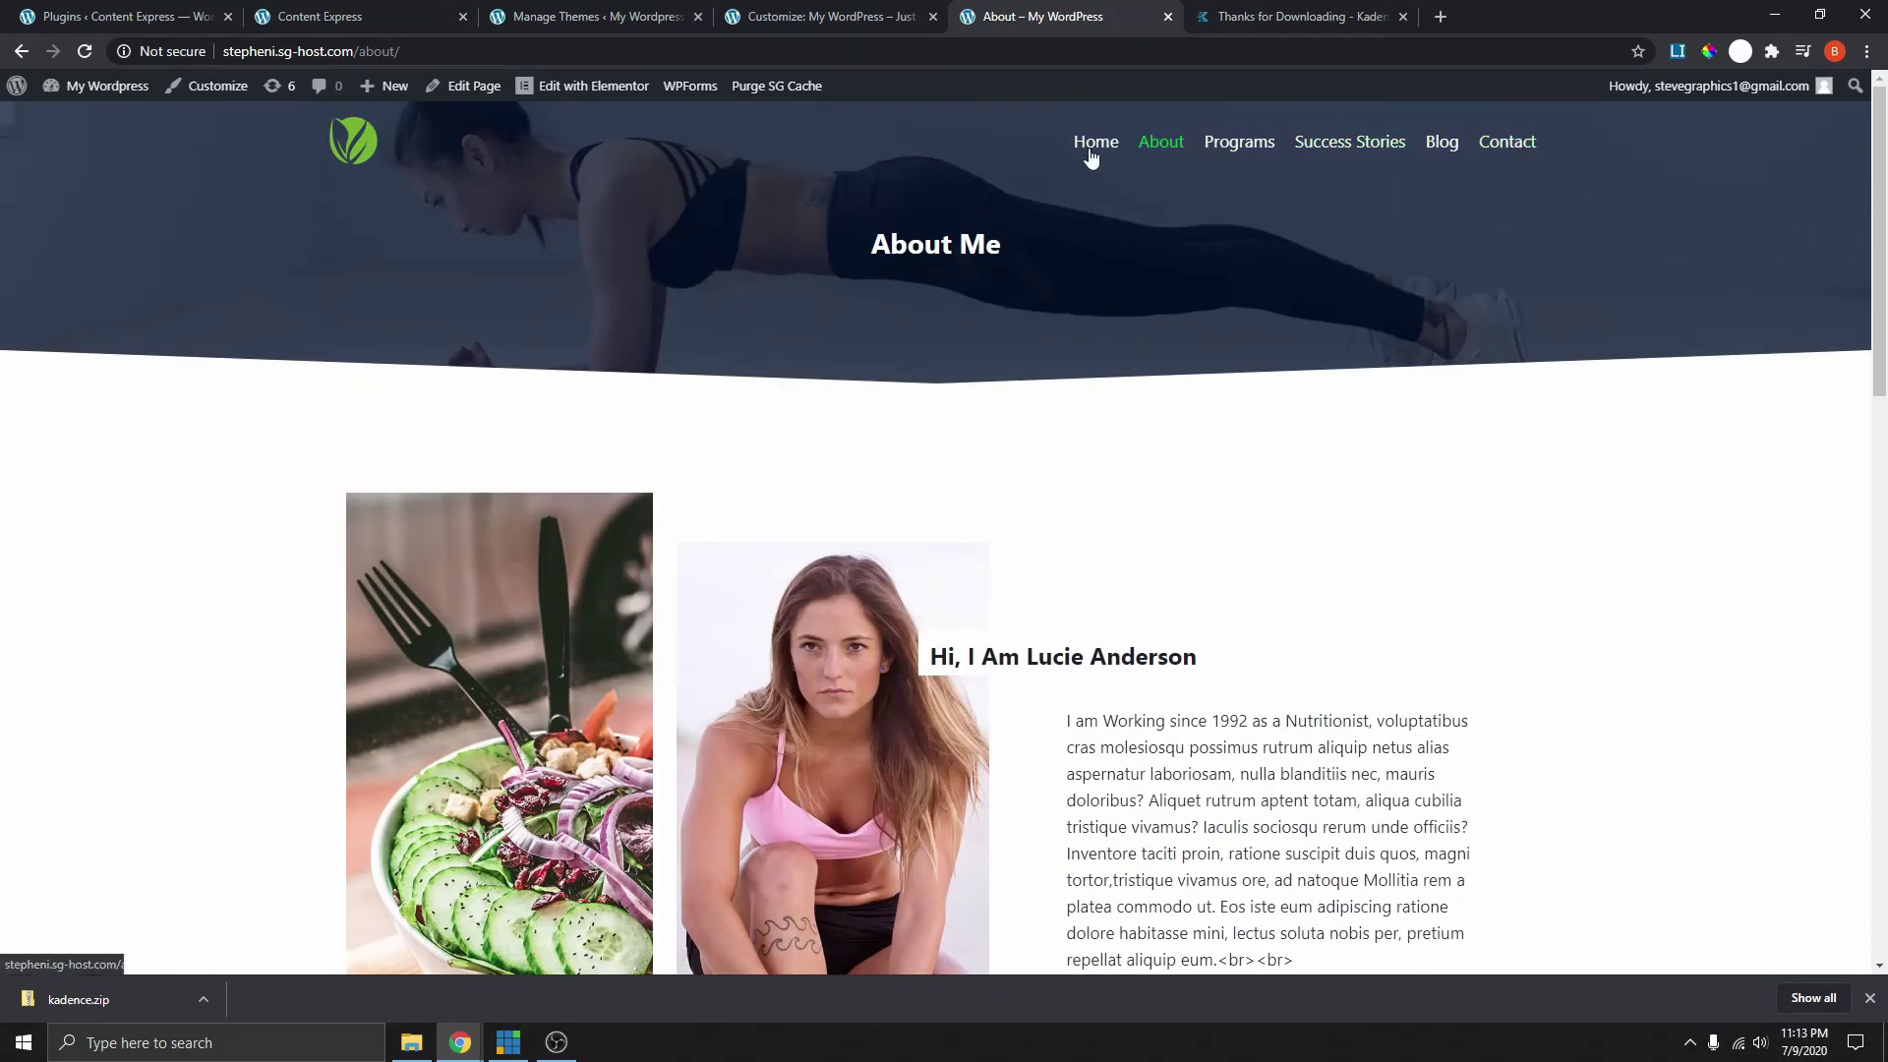
scroll(1357, 206, "down", 3)
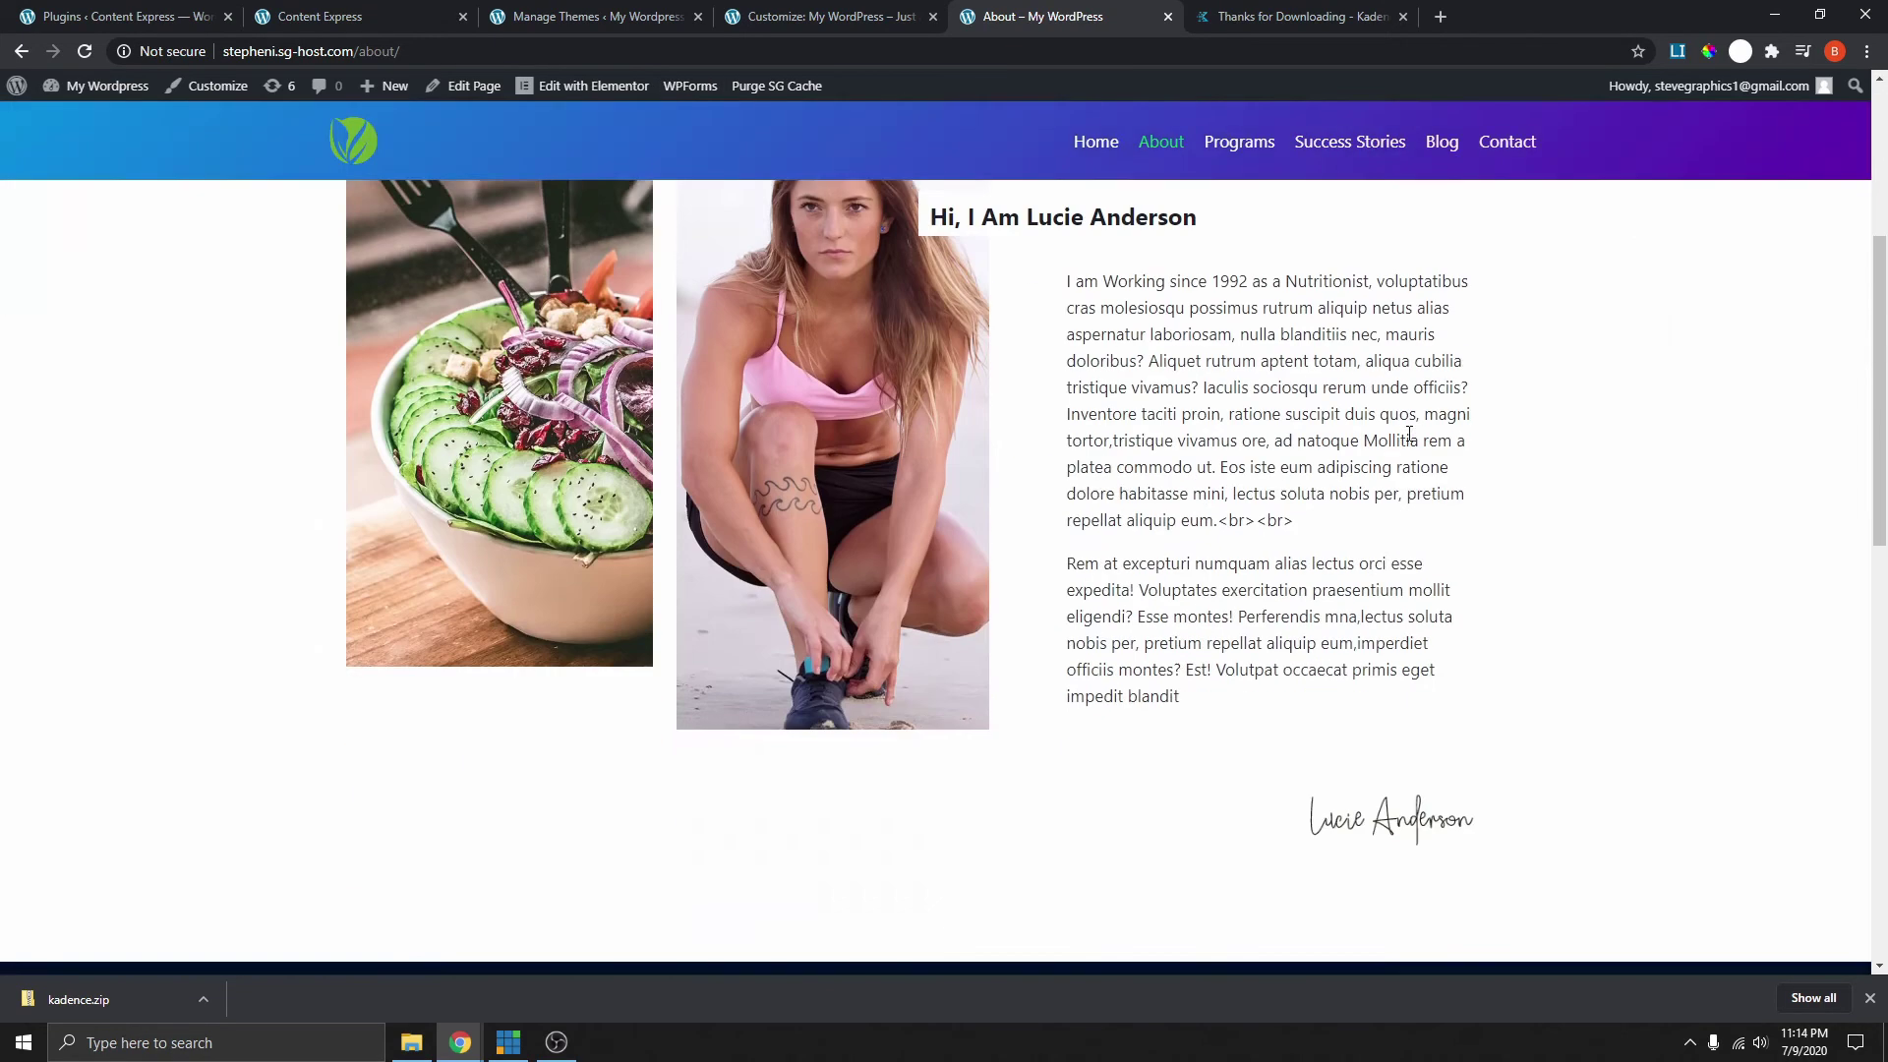
scroll(1370, 245, "up", 2)
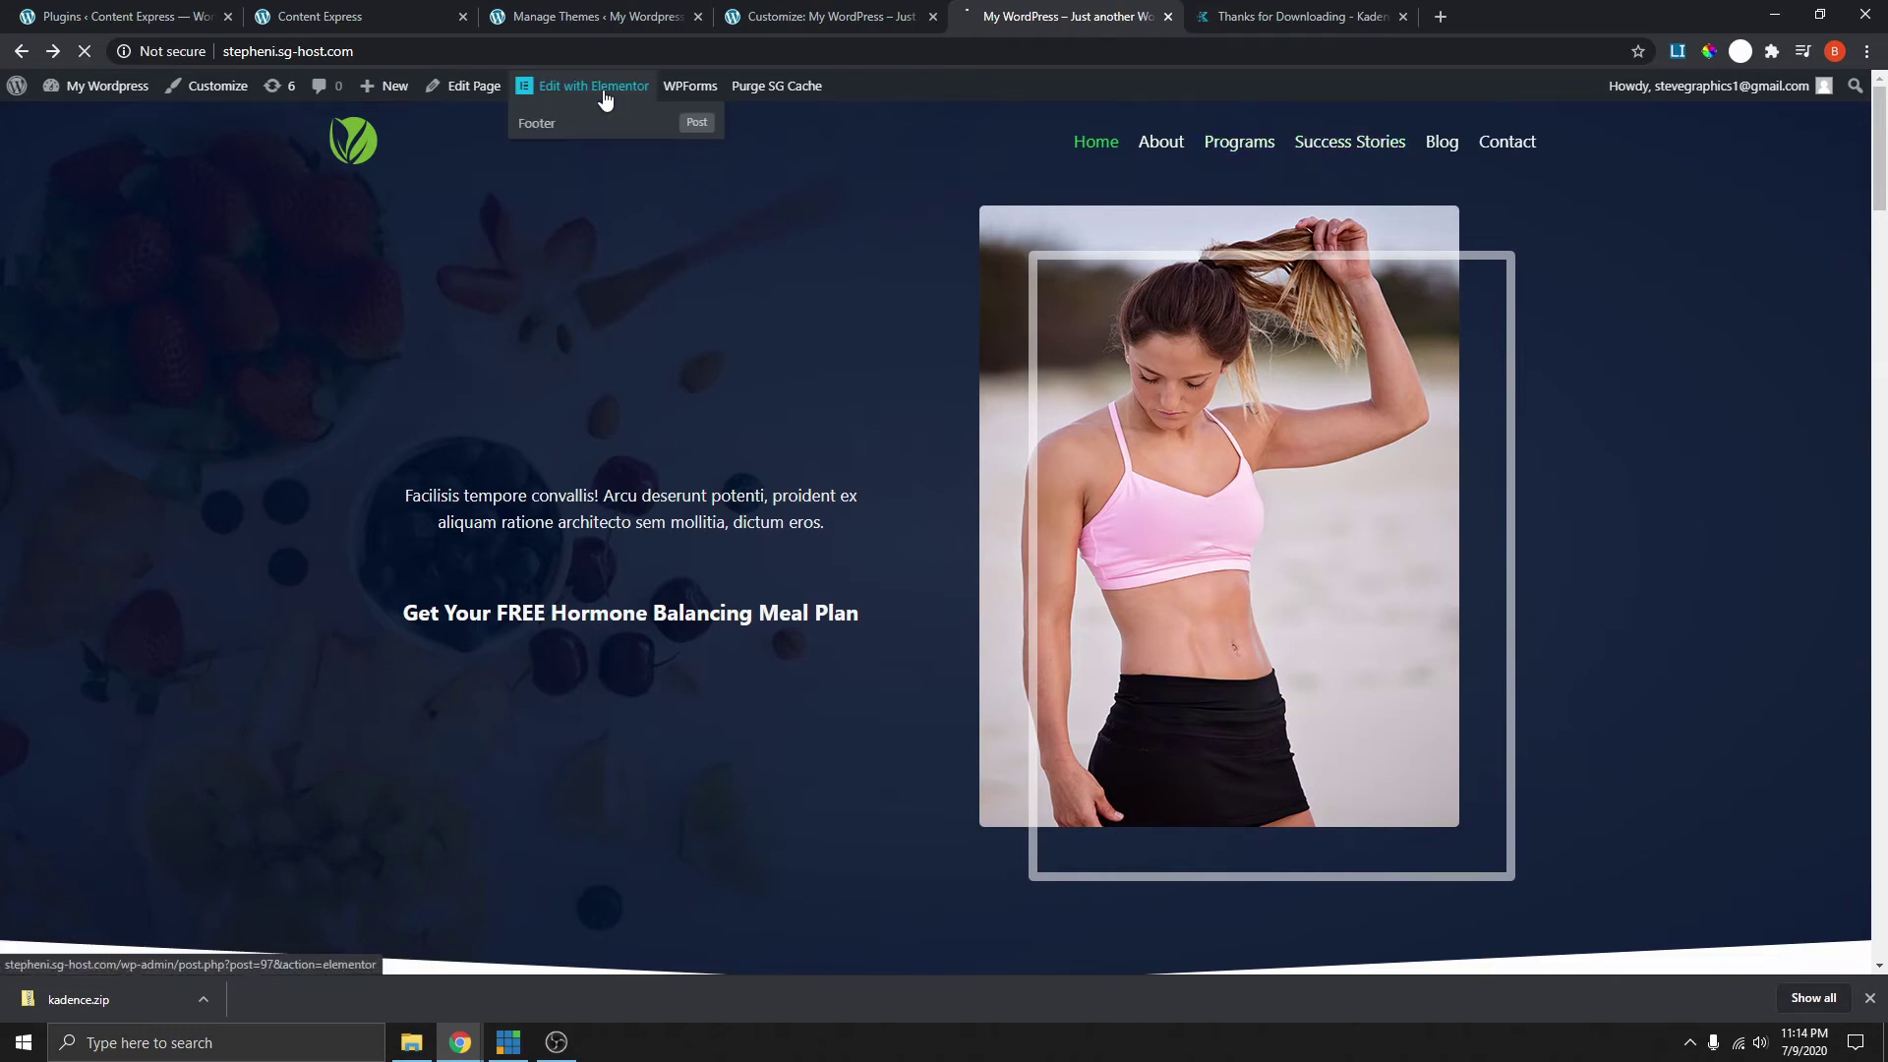
- Open the home page in Elementor and set the hero section's top padding to 160
left_click(621, 114)
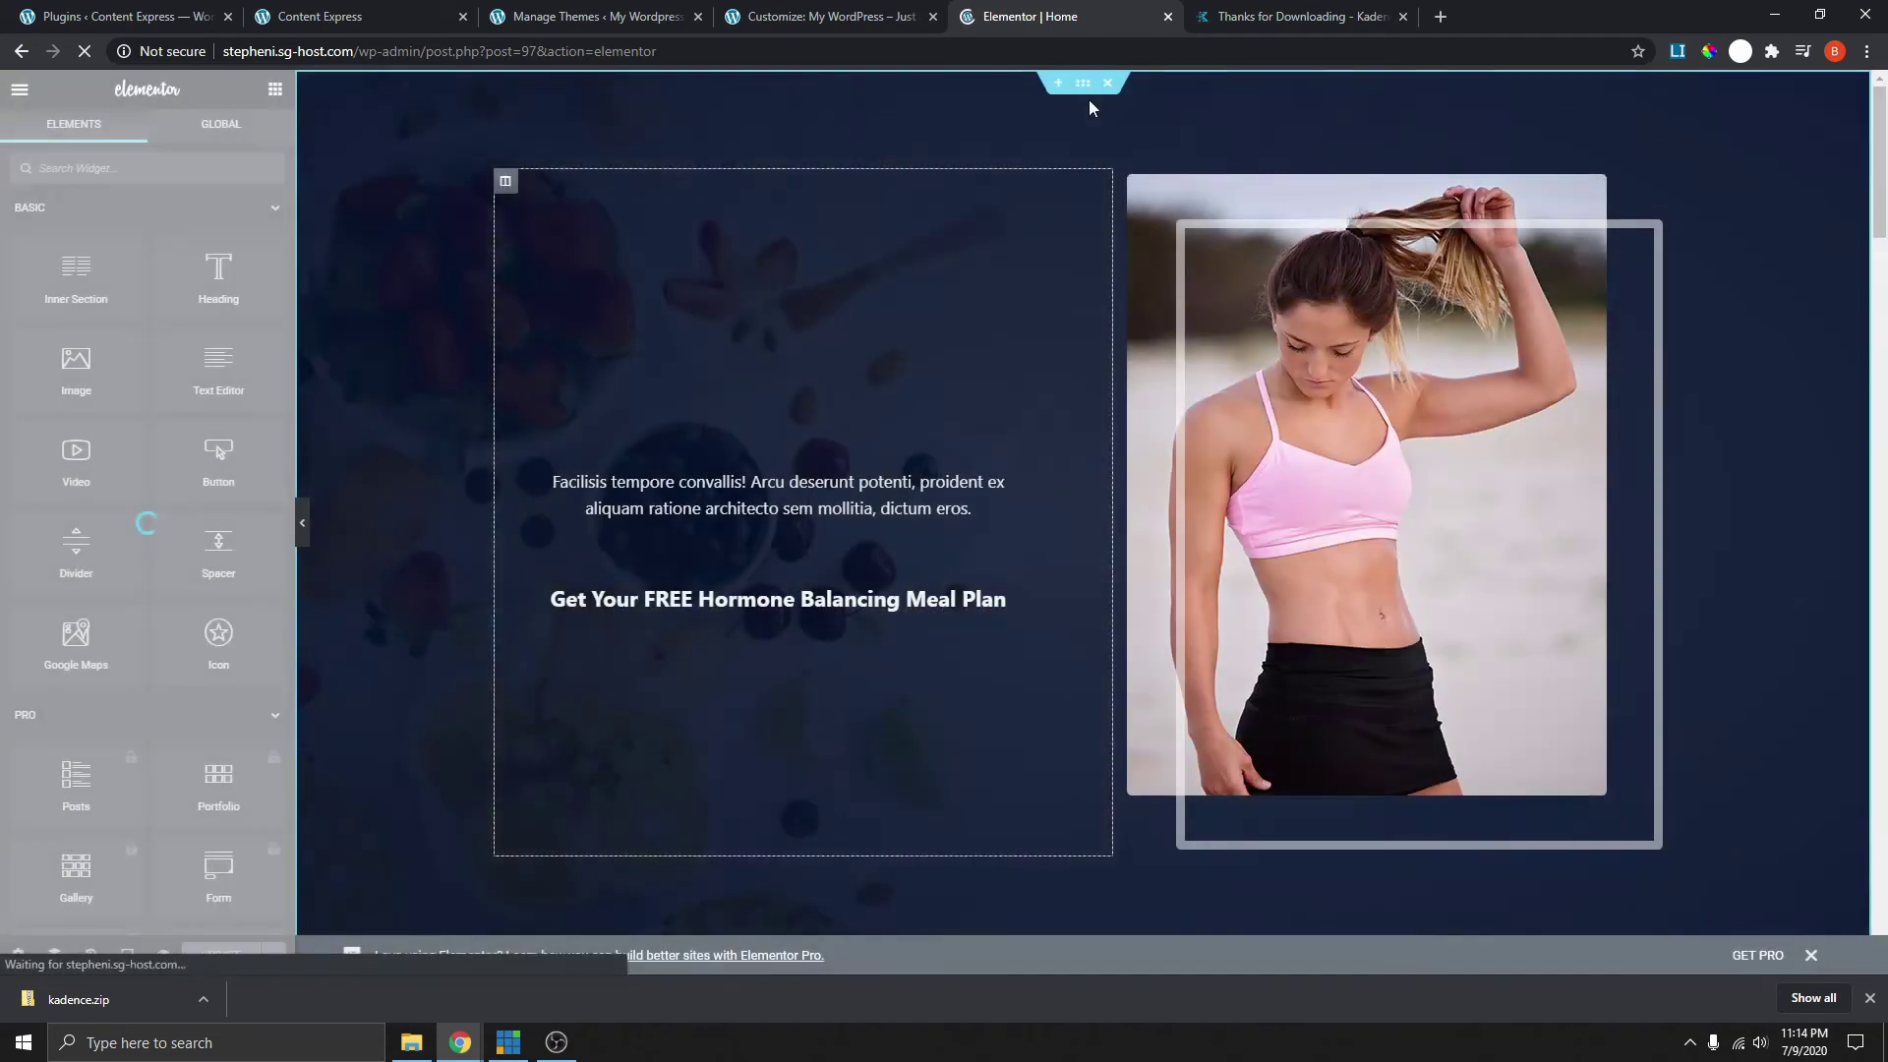
left_click(1083, 85)
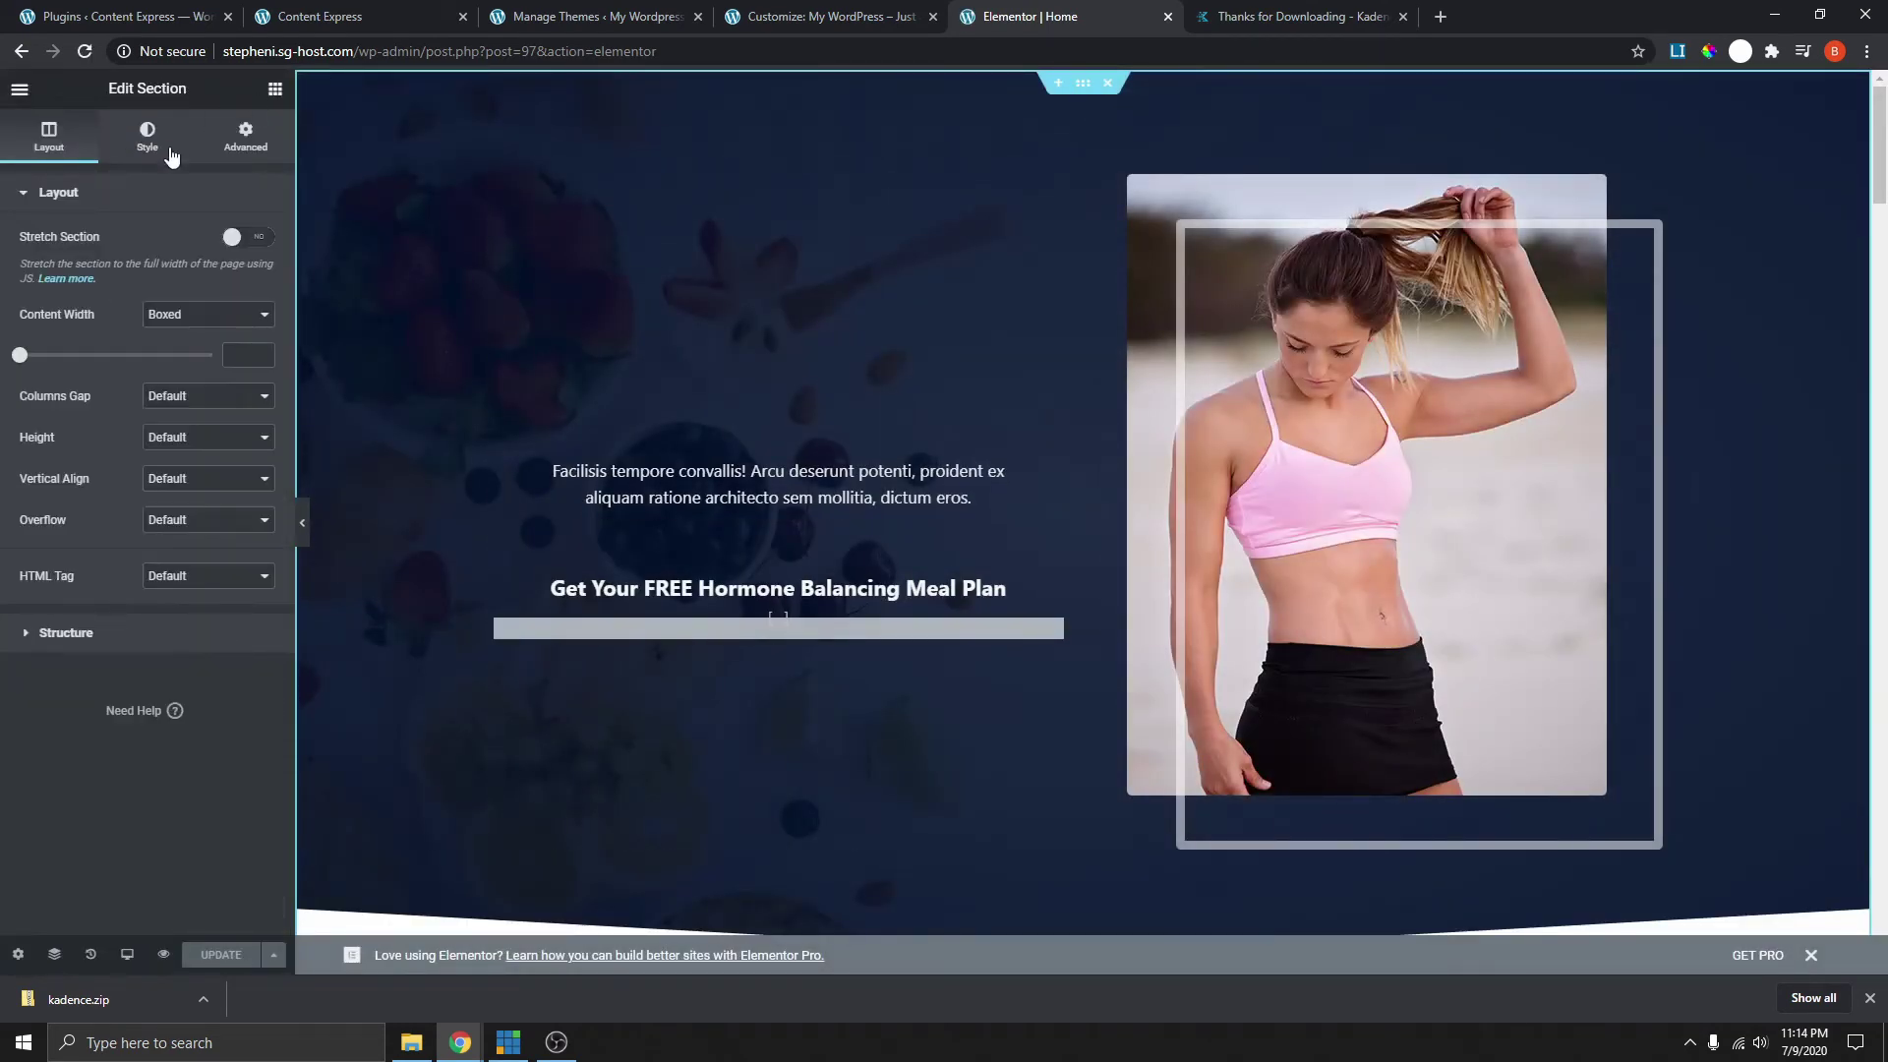
left_click(250, 138)
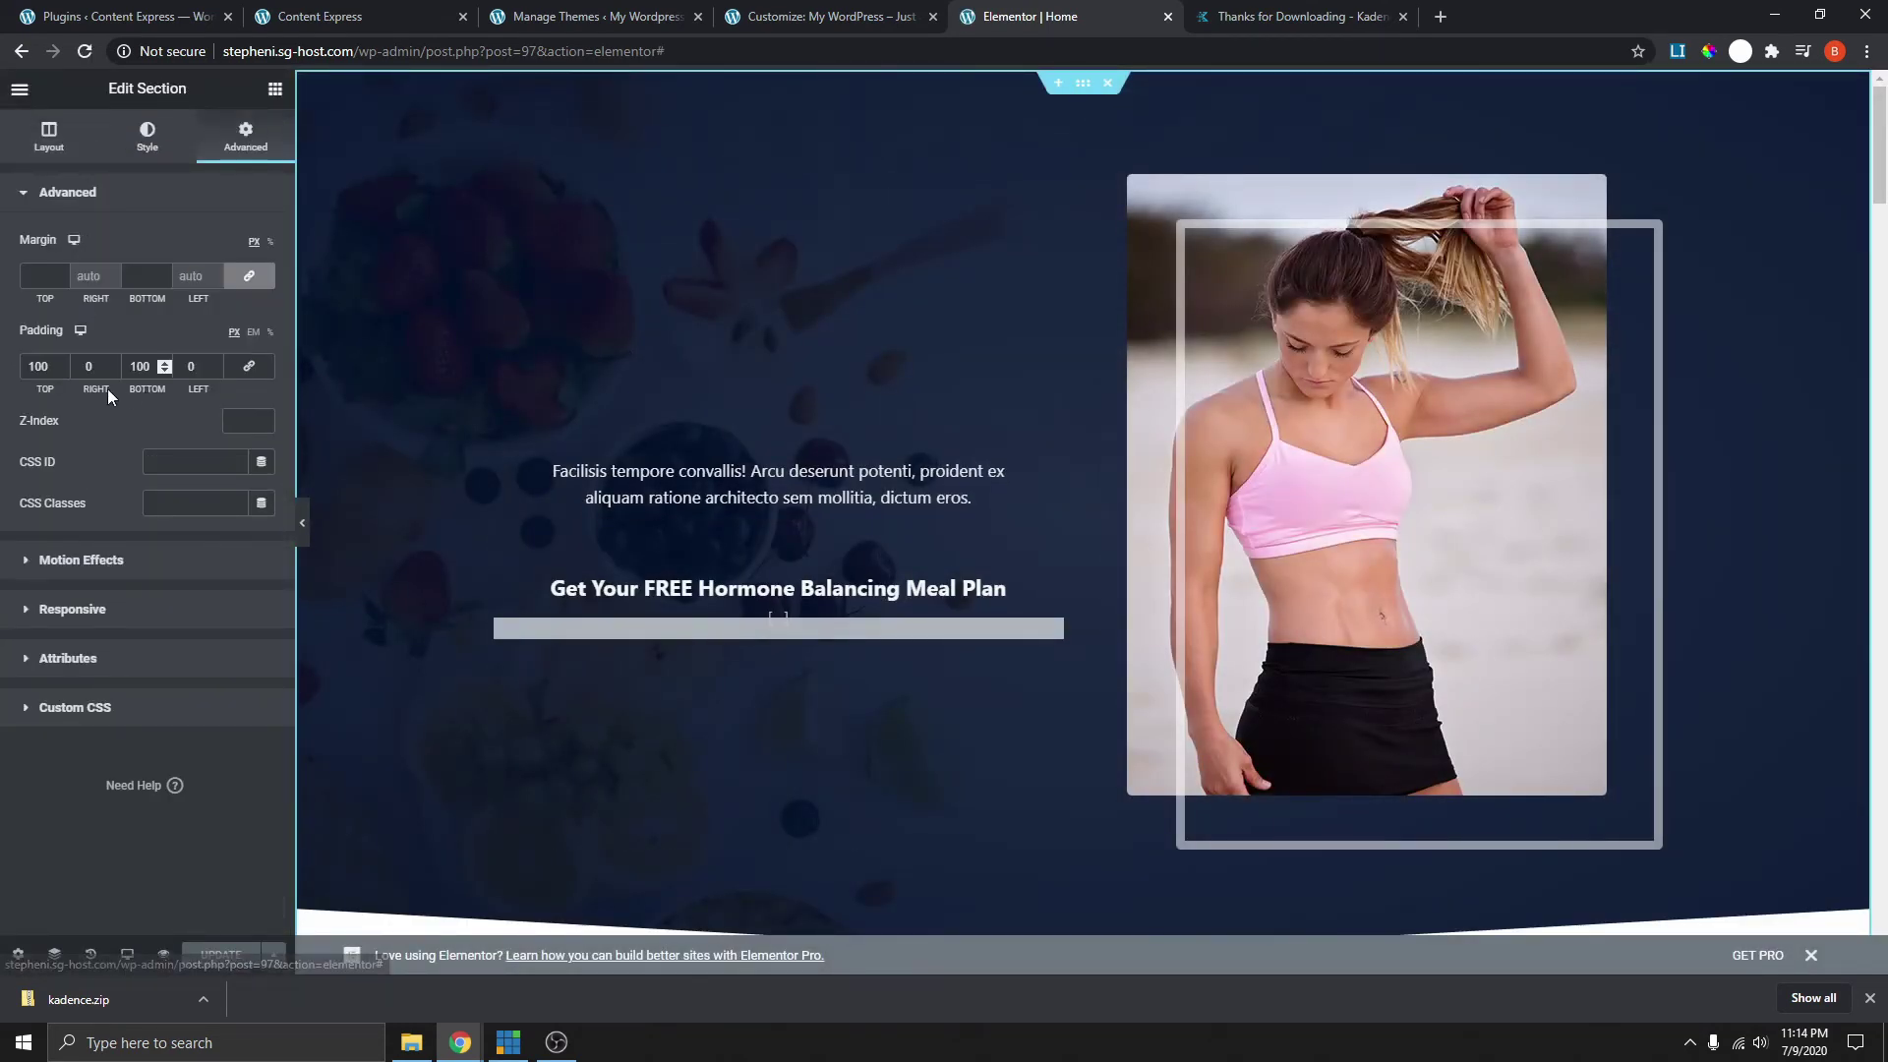
left_click(61, 362)
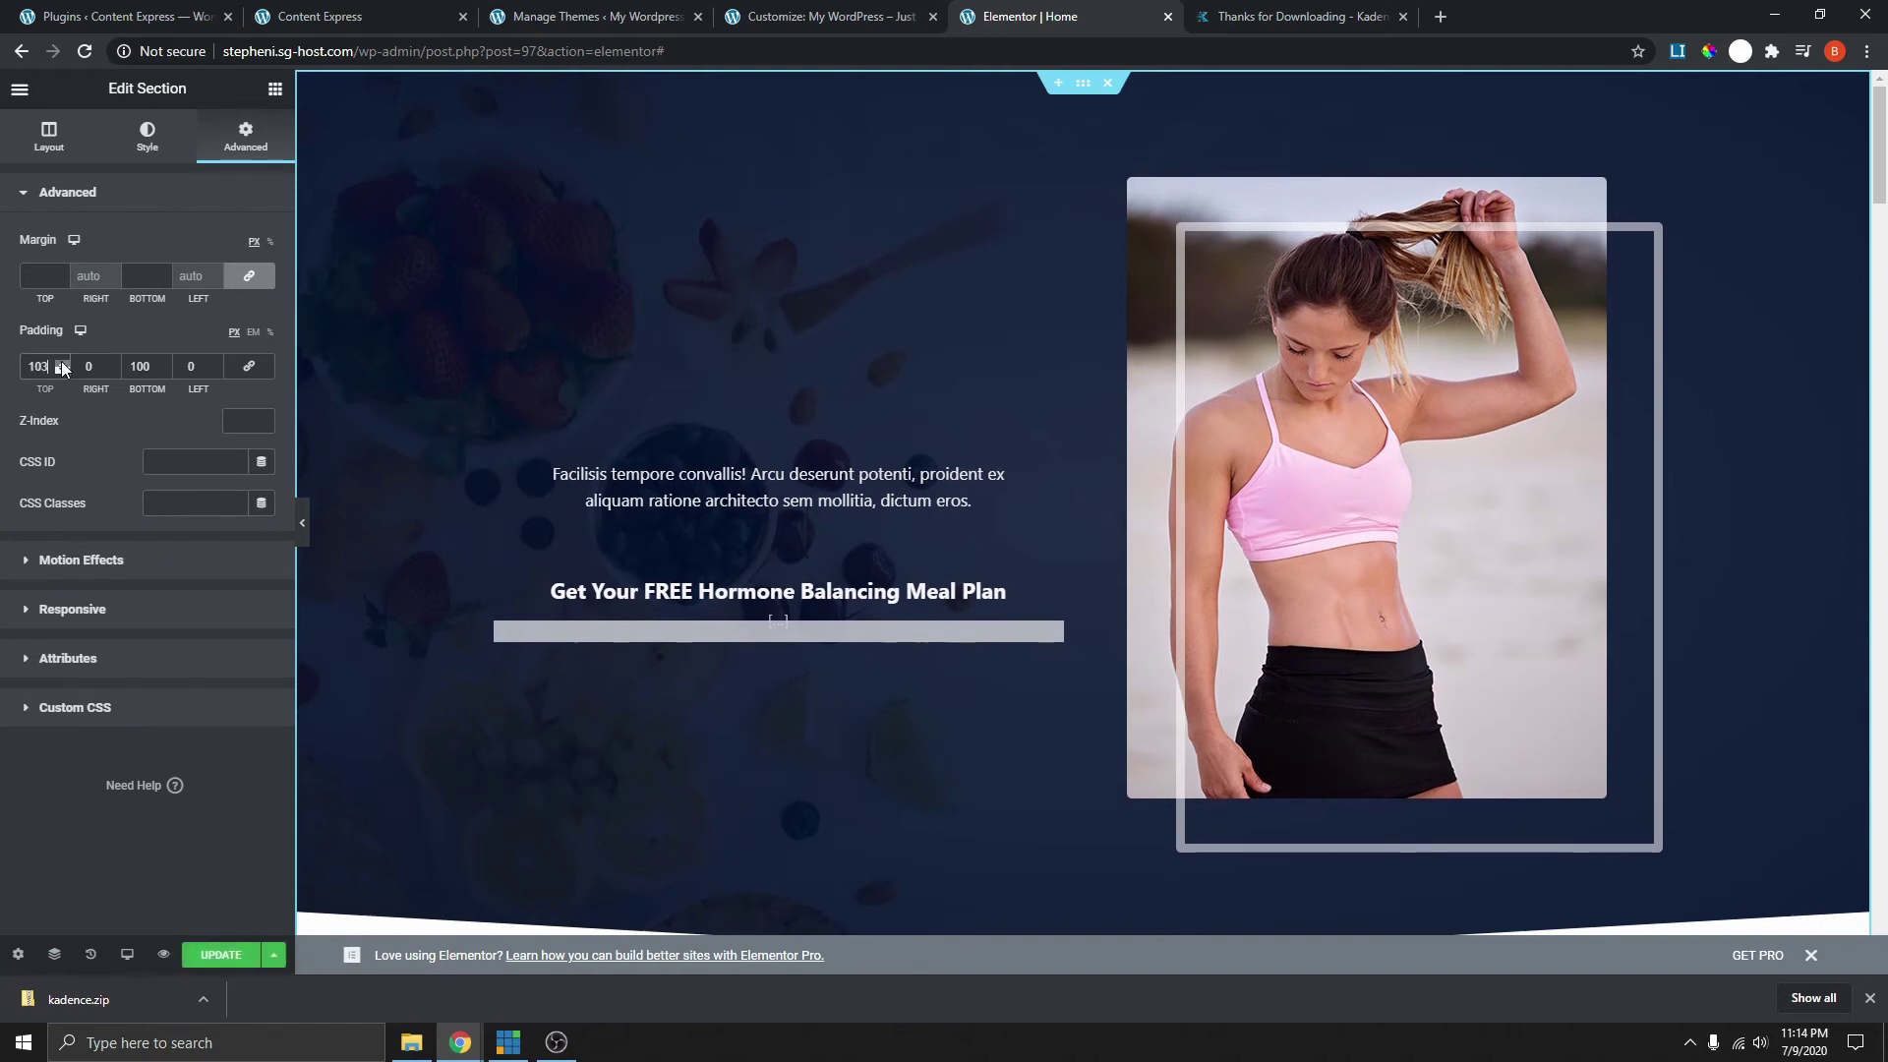
left_click_drag(62, 362, 62, 362)
left_click(62, 370)
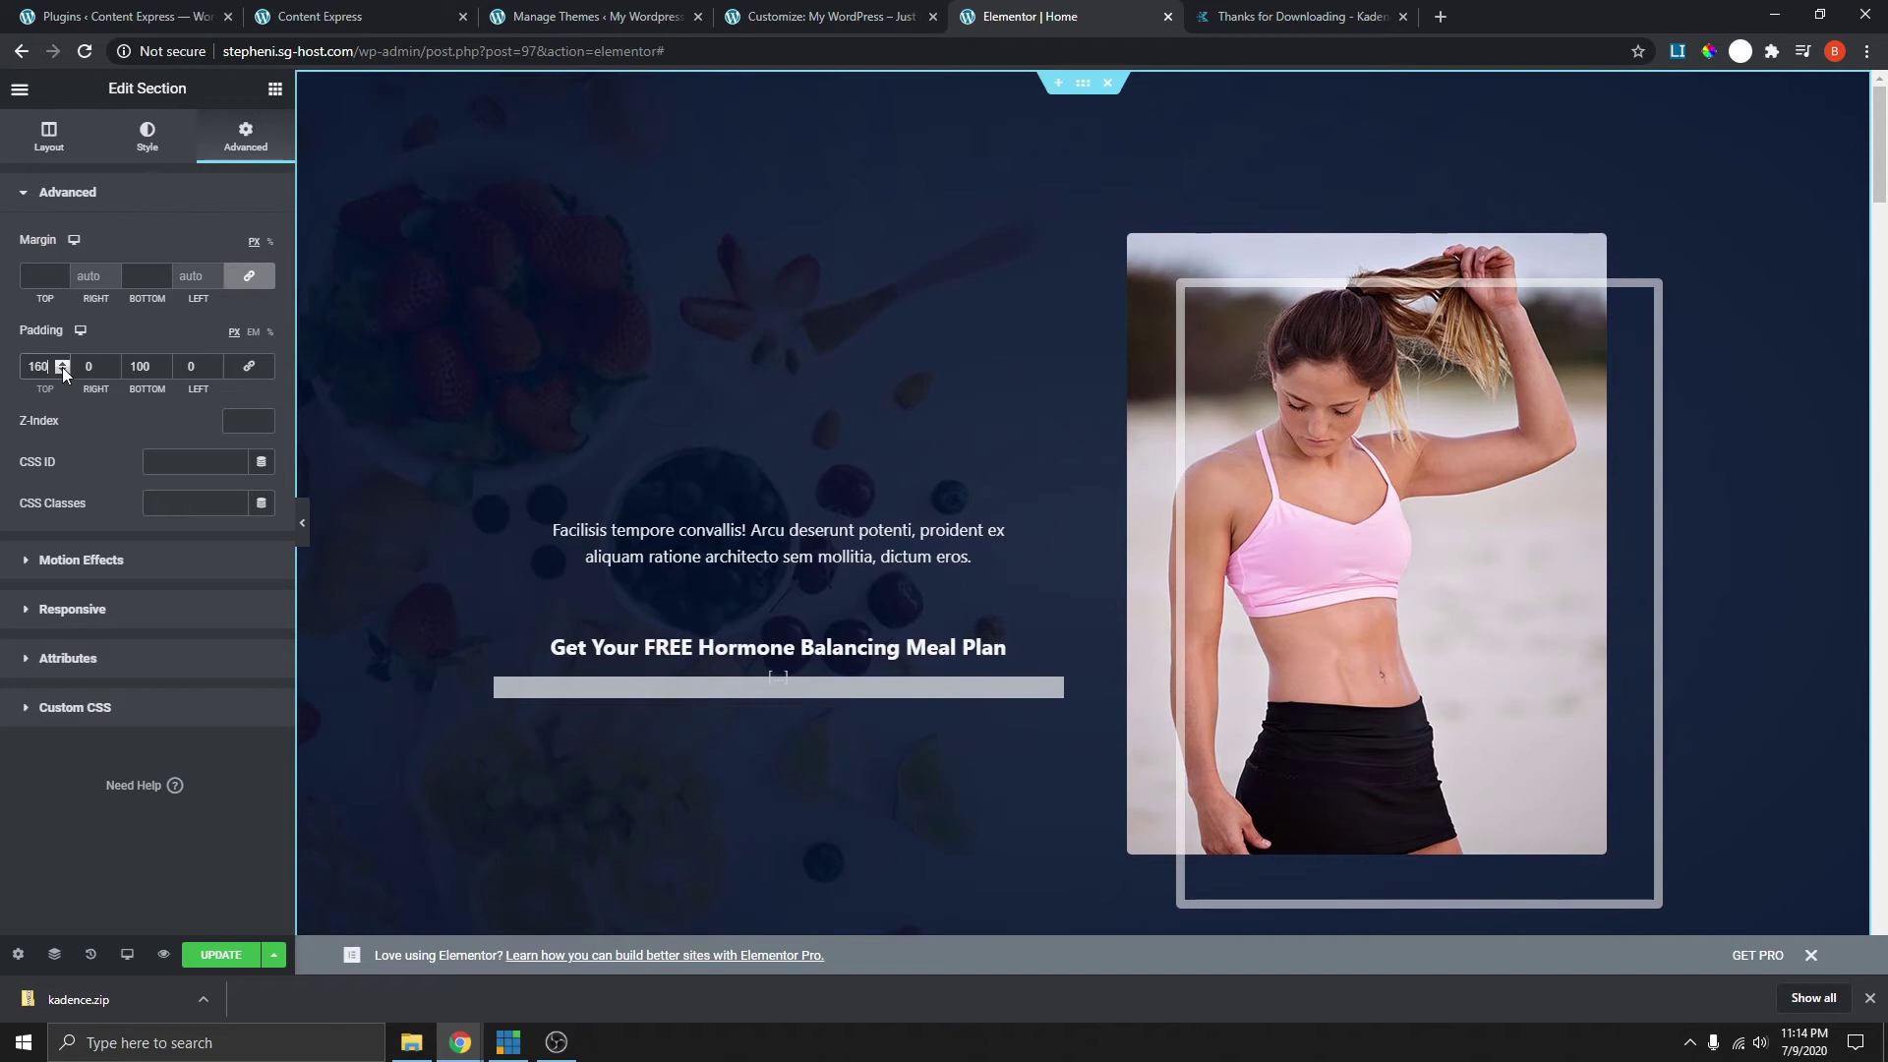
- Save the page and view the live homepage
left_click(220, 955)
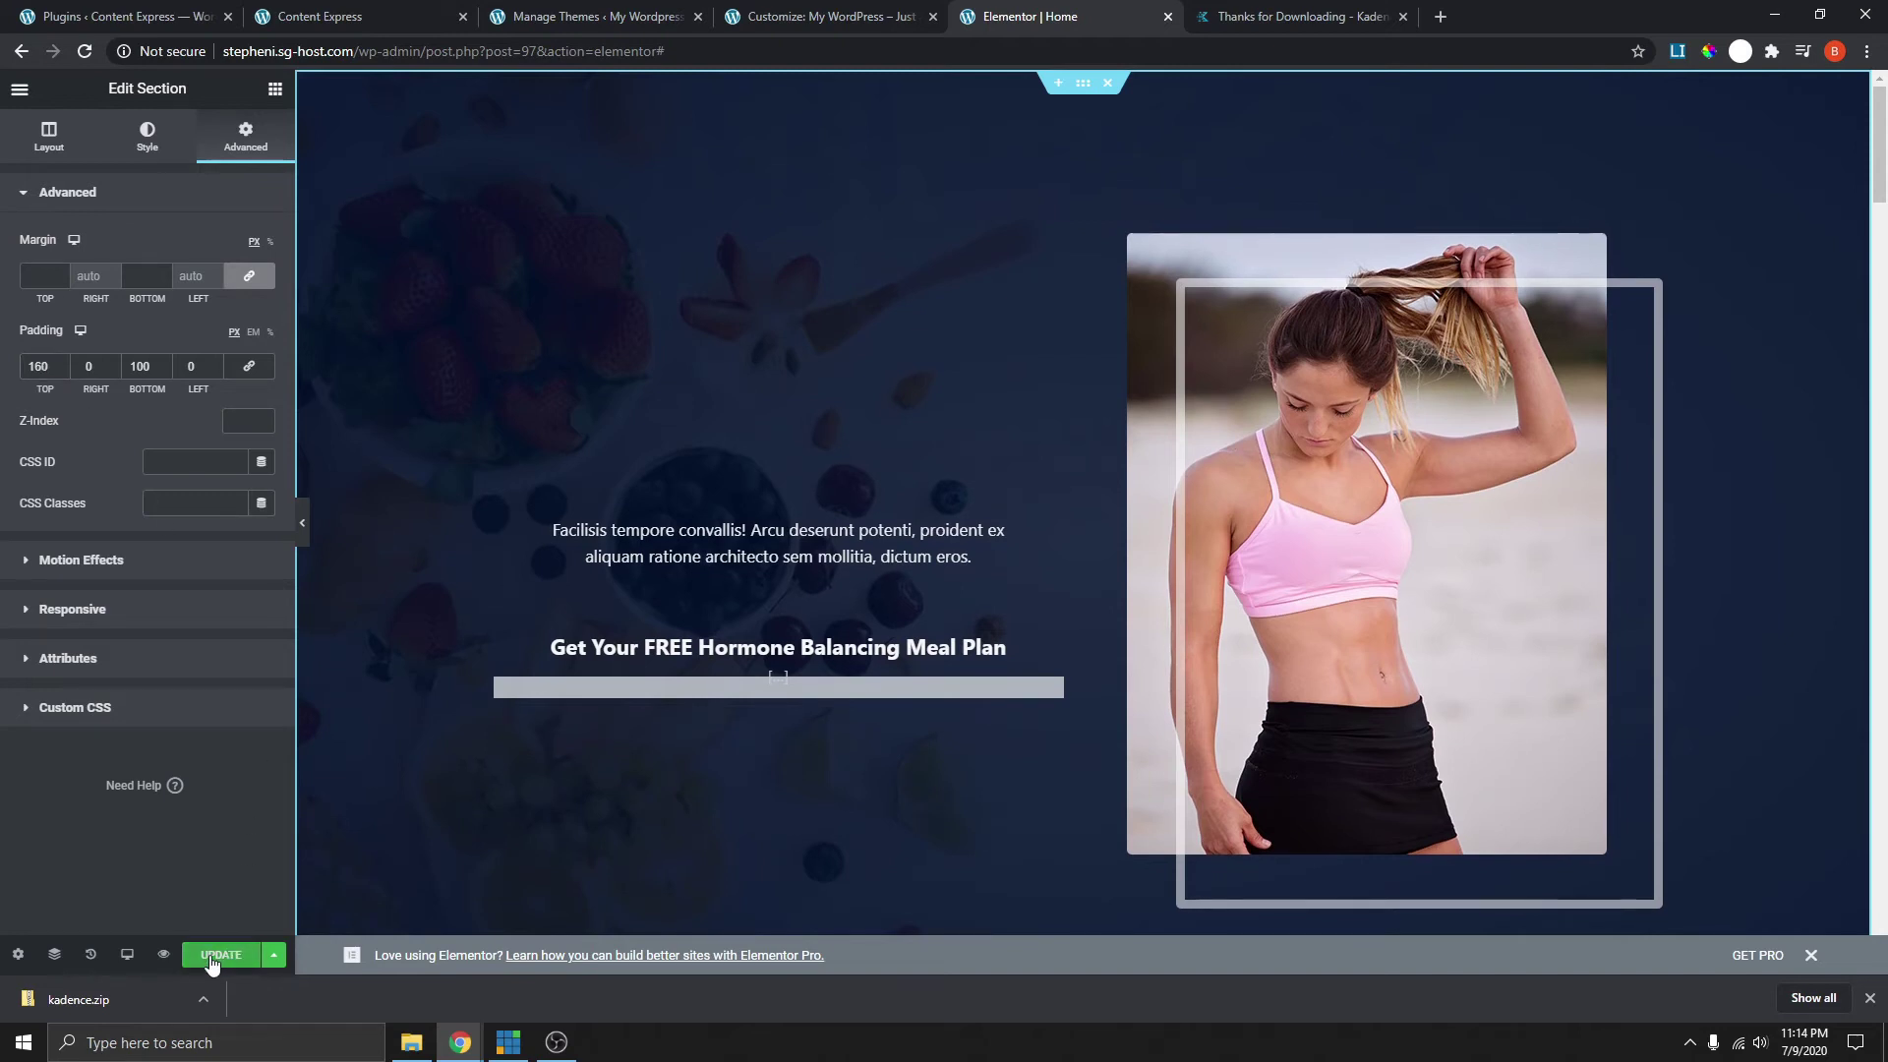
left_click(19, 91)
left_click(93, 601)
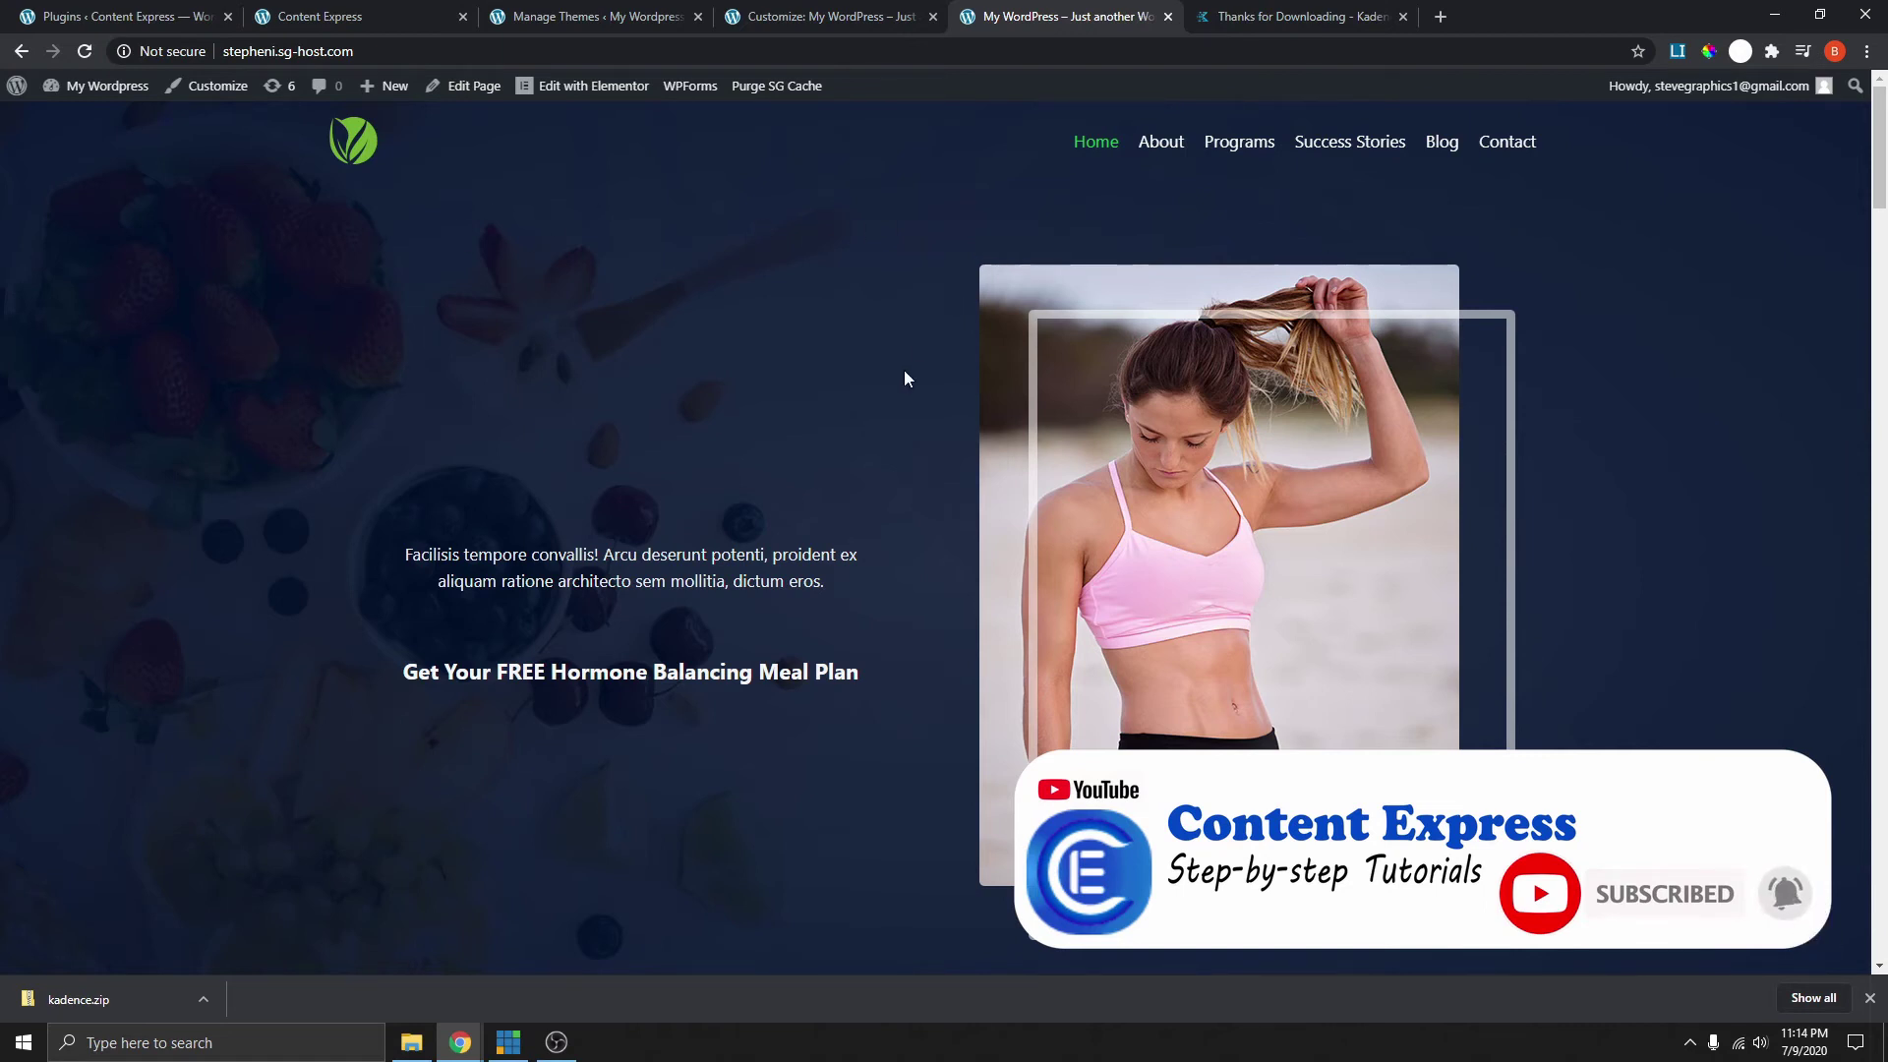
- Scroll the live homepage to check the hero's larger top padding
scroll(1319, 330, "down", 5)
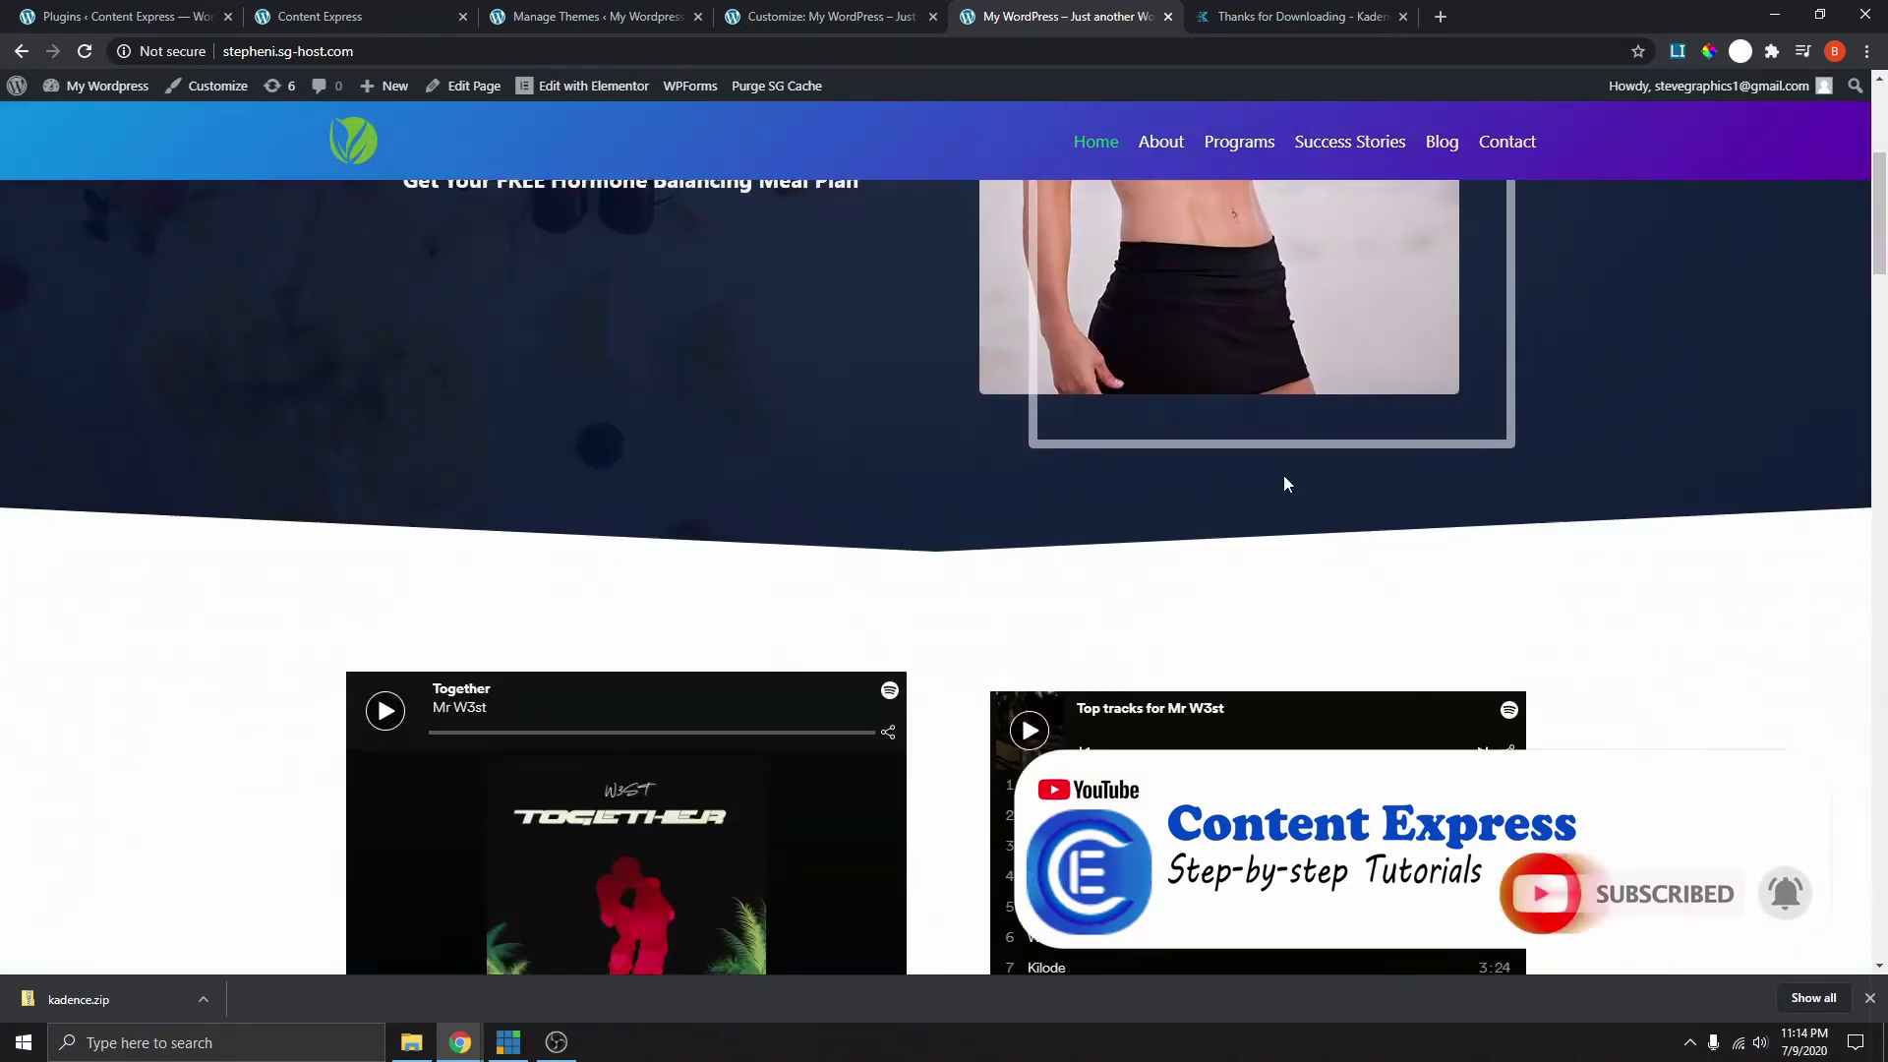
scroll(1278, 468, "up", 5)
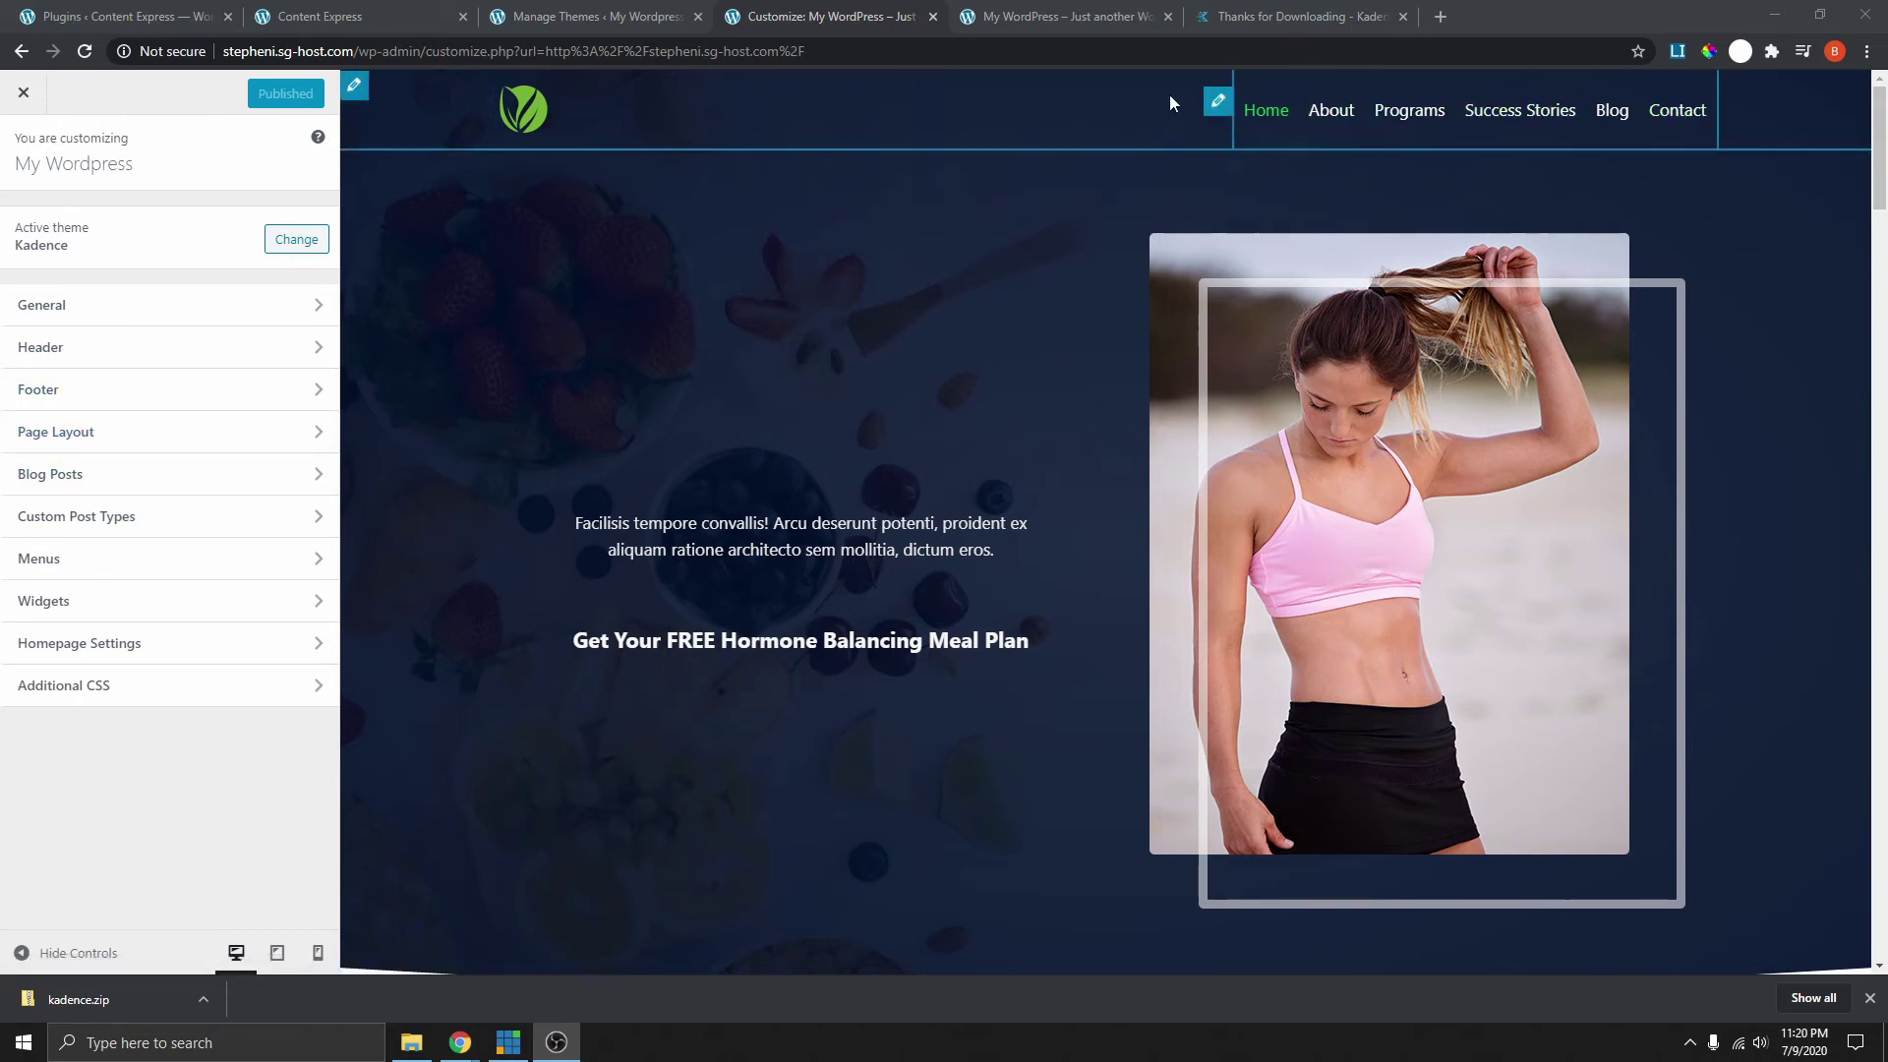
- In Header, move Primary Navigation to the Main Row's left slot and Logo to the right
left_click(64, 359)
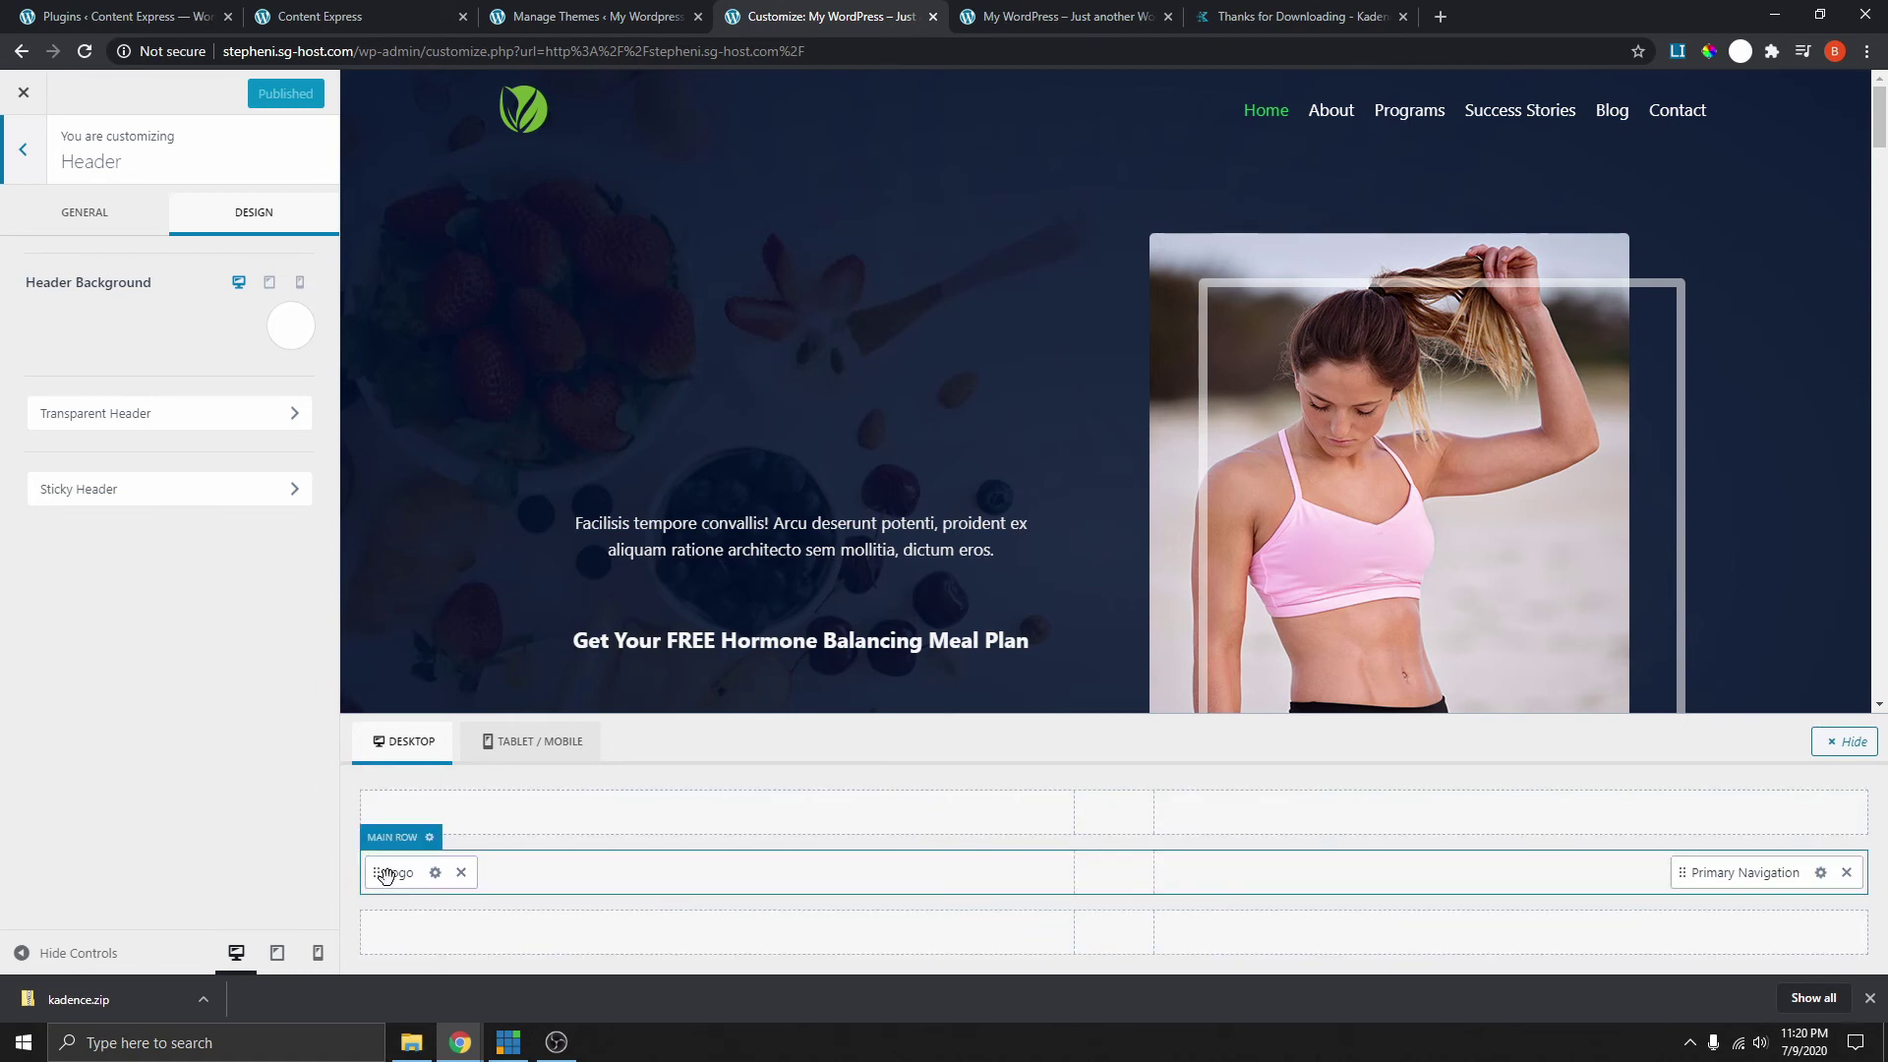
left_click_drag(387, 872, 1071, 881)
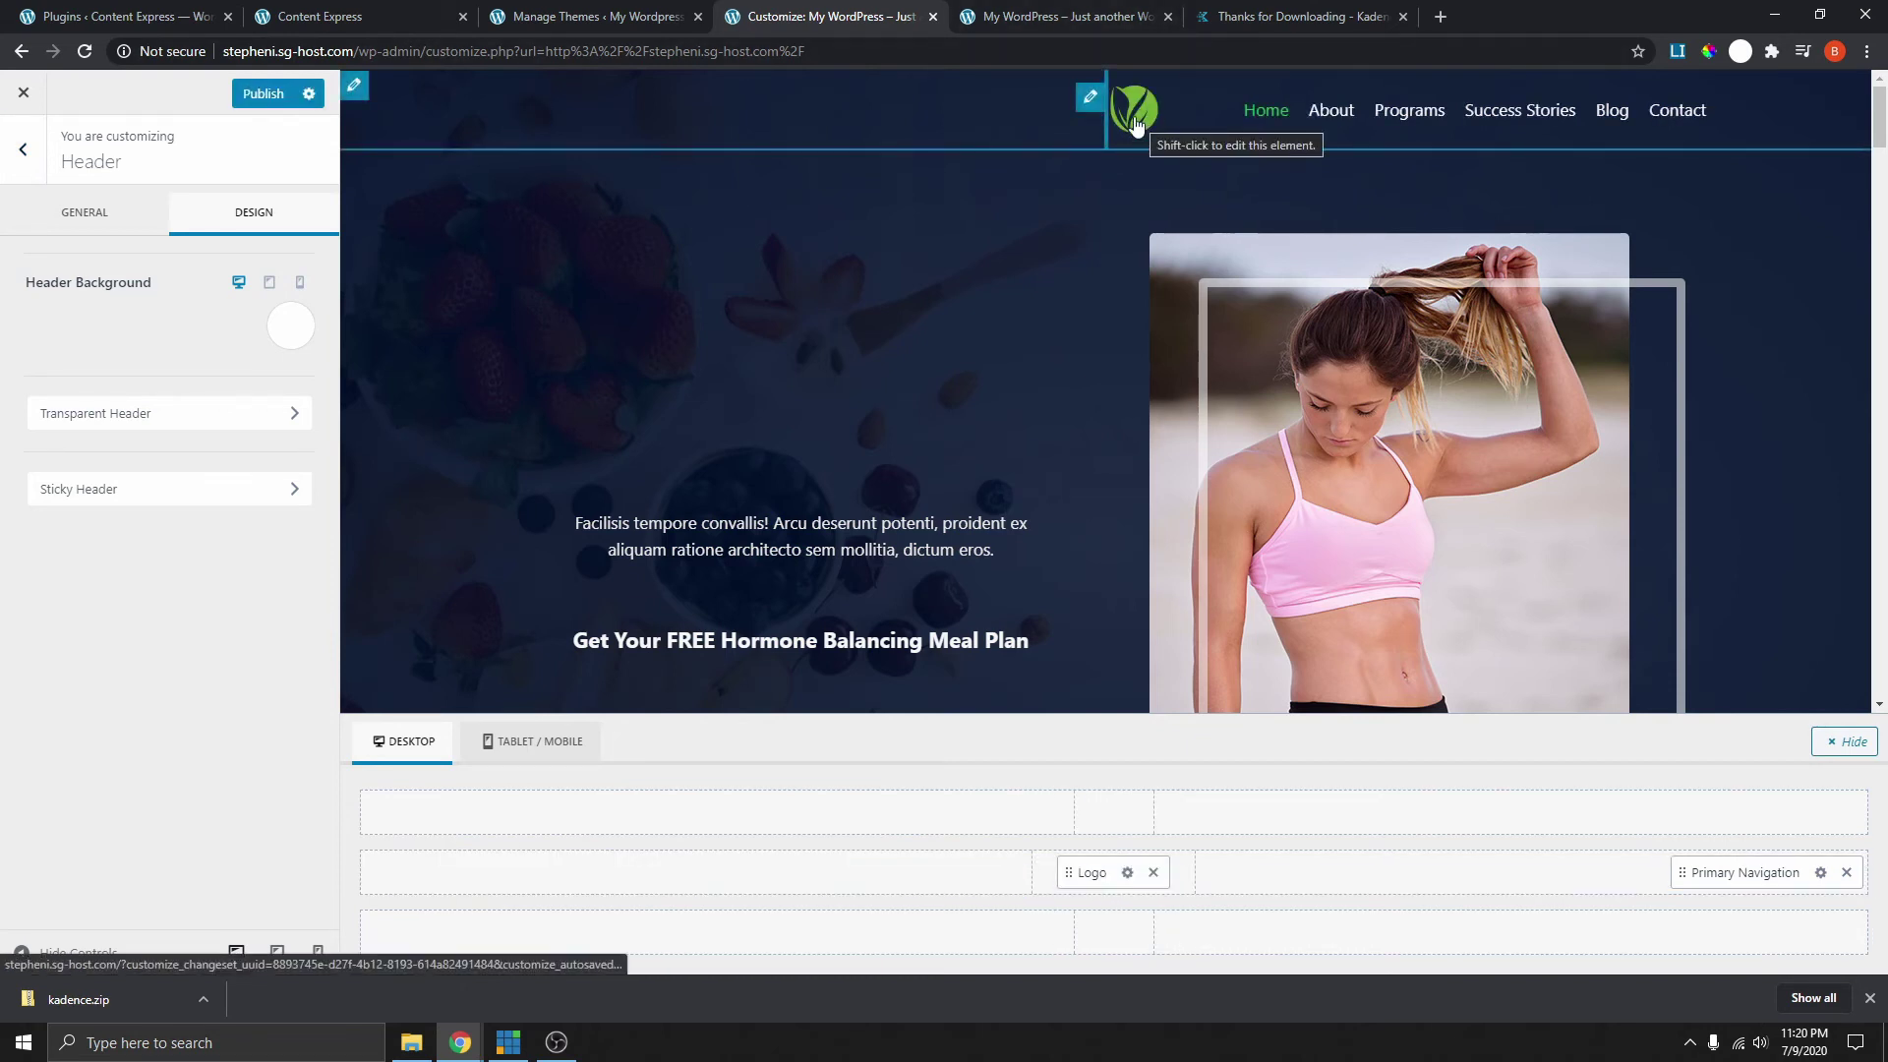
left_click_drag(1749, 872, 462, 870)
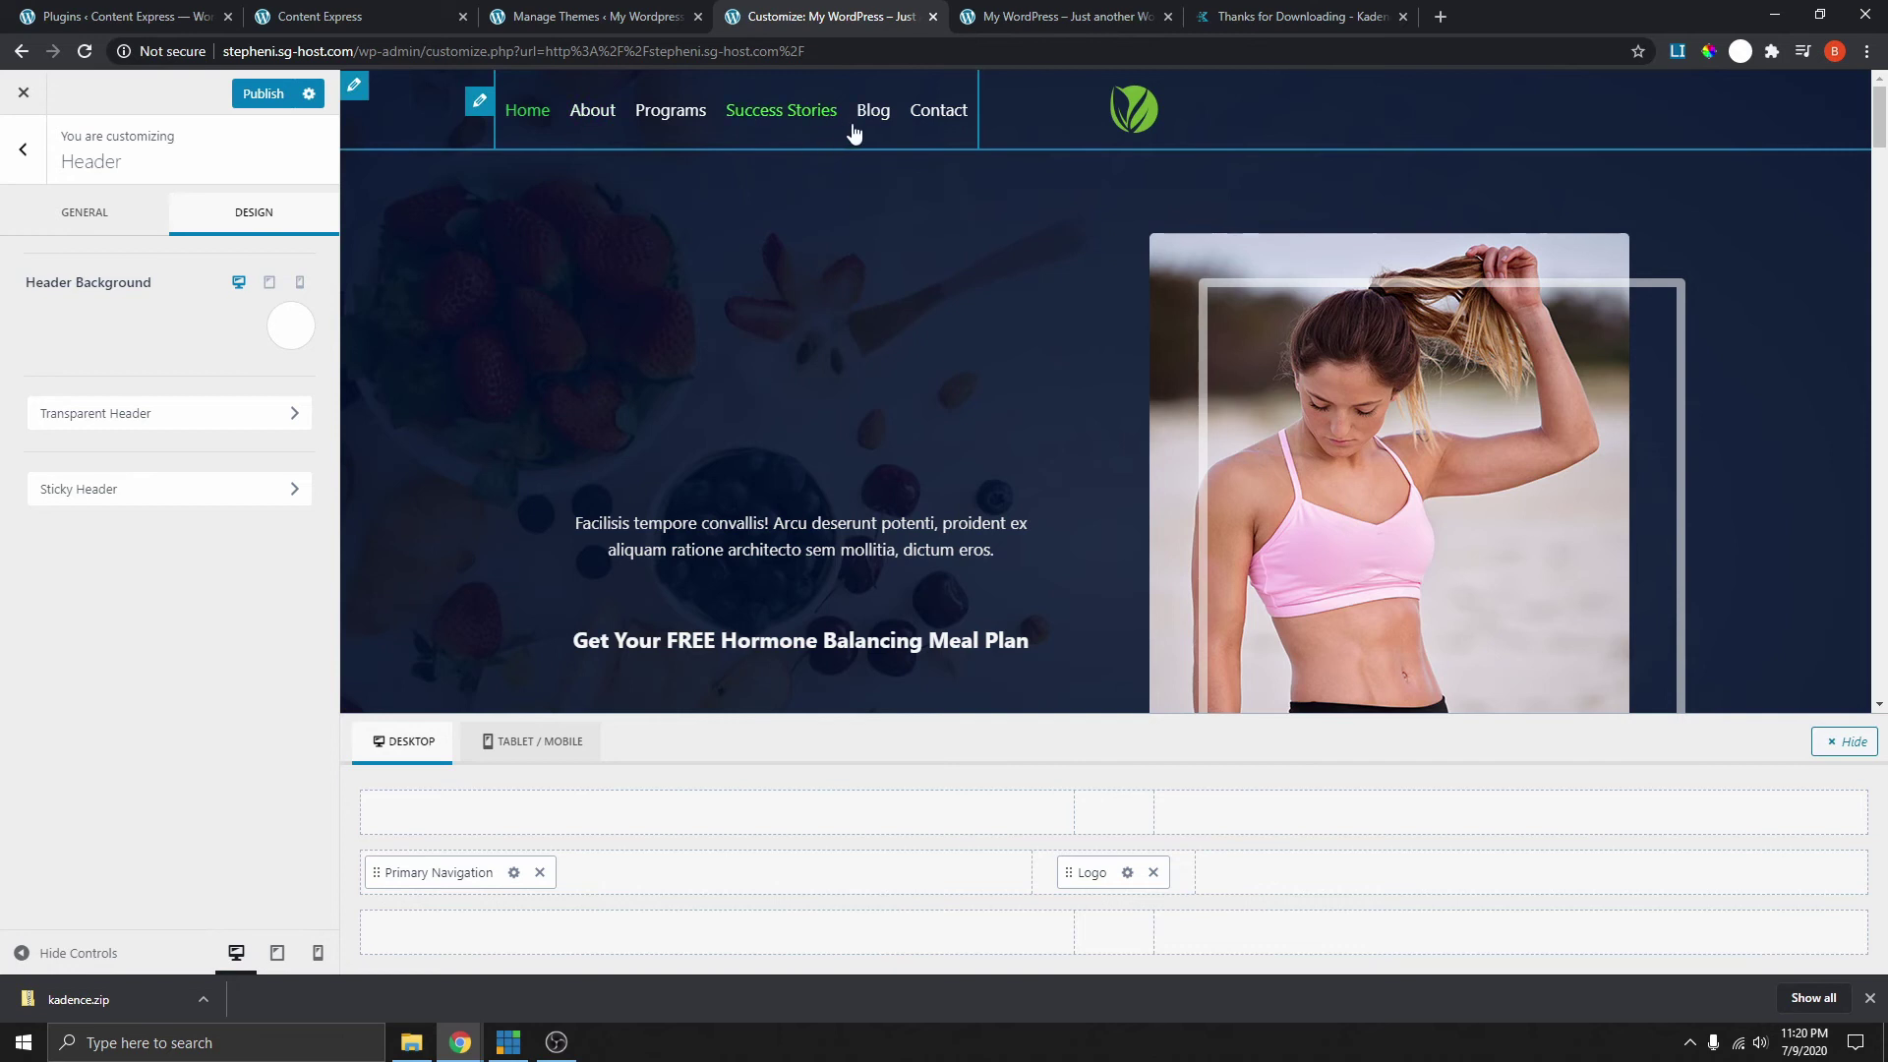
left_click_drag(1080, 873, 1786, 873)
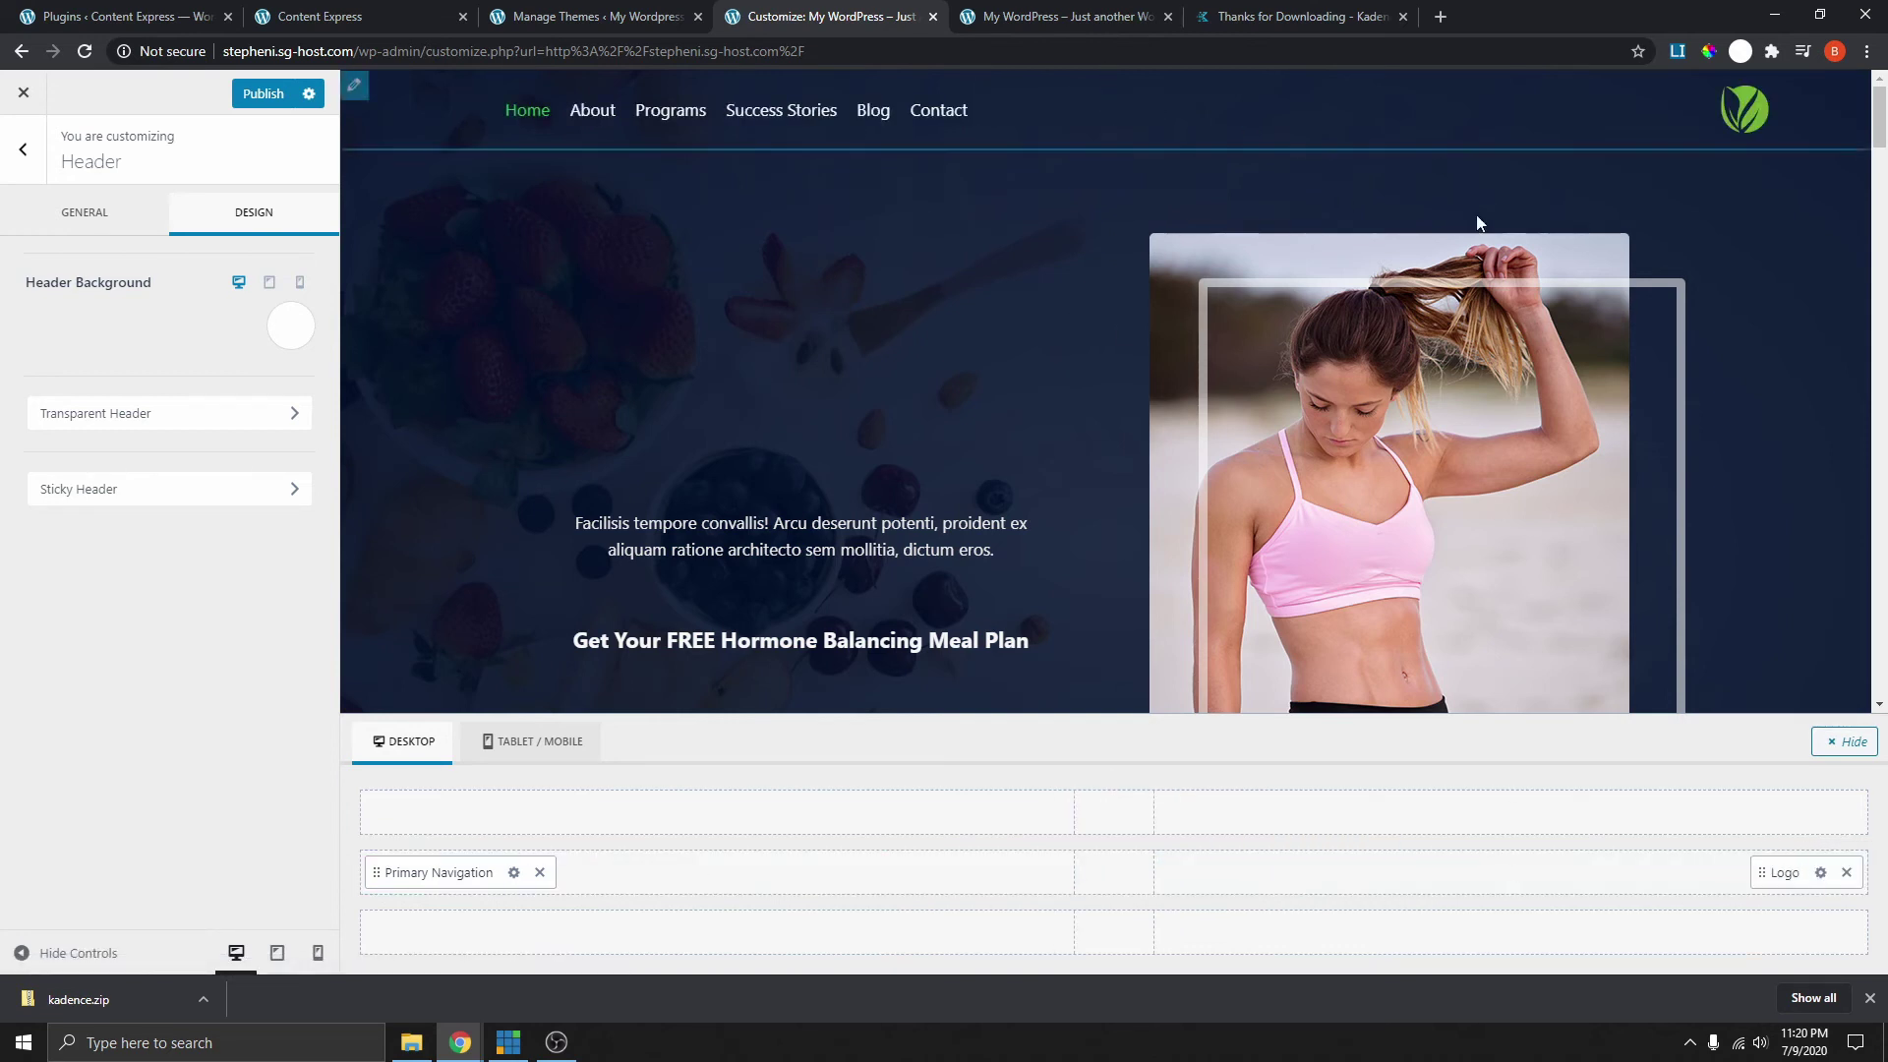
scroll(1331, 184, "down", 3)
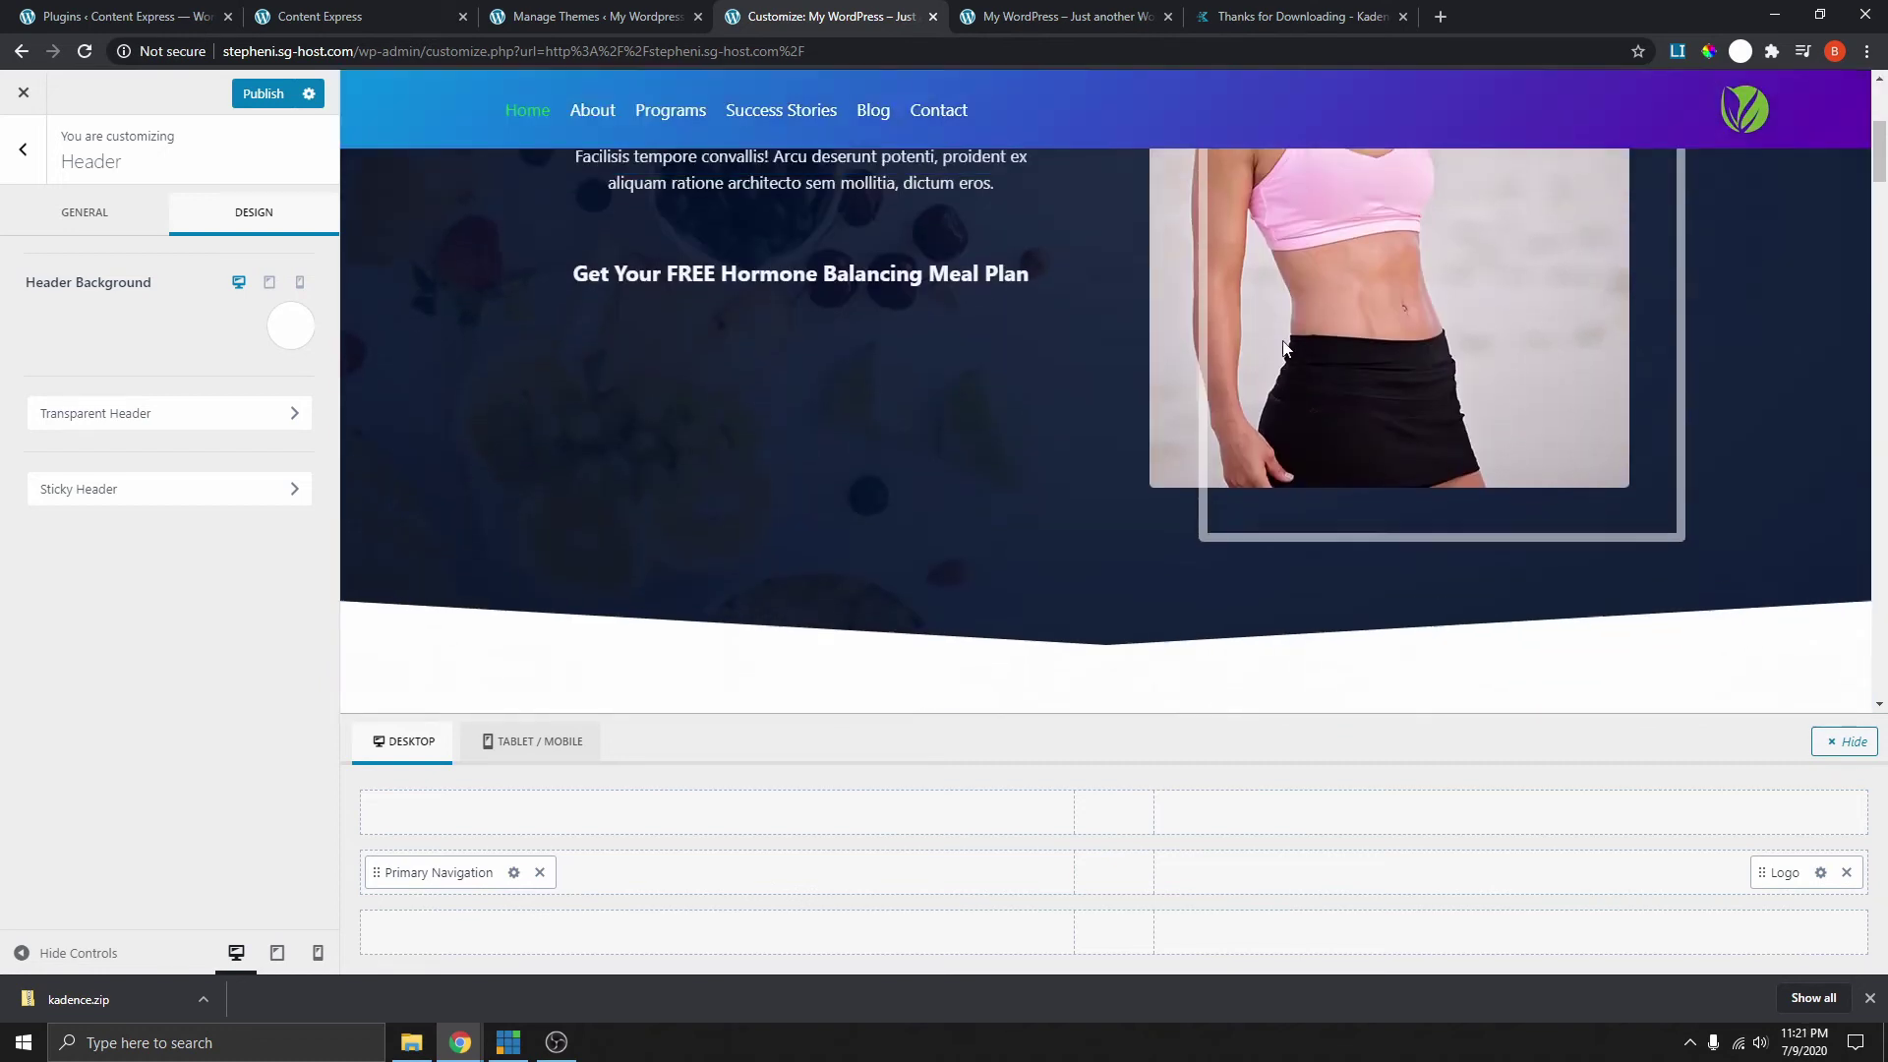
scroll(1290, 321, "up", 2)
scroll(1290, 322, "down", 2)
scroll(1290, 323, "up", 4)
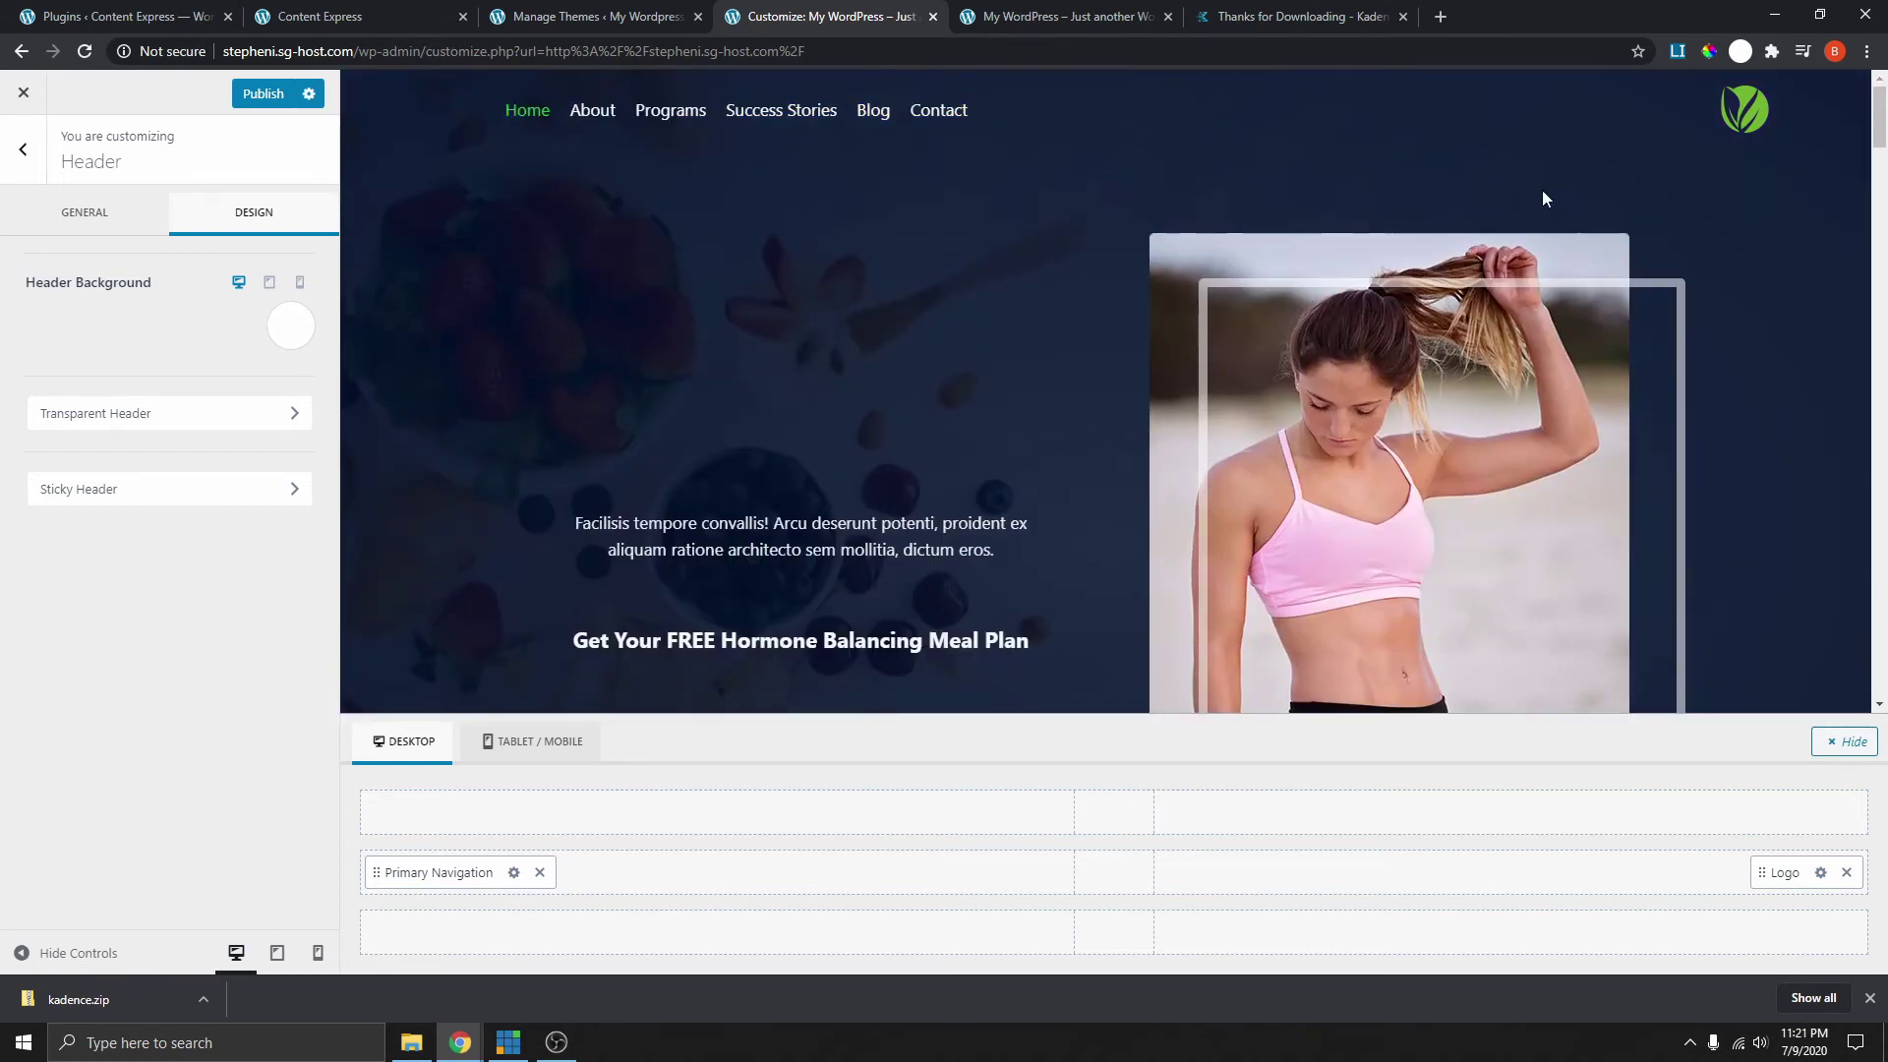
scroll(1673, 255, "down", 5)
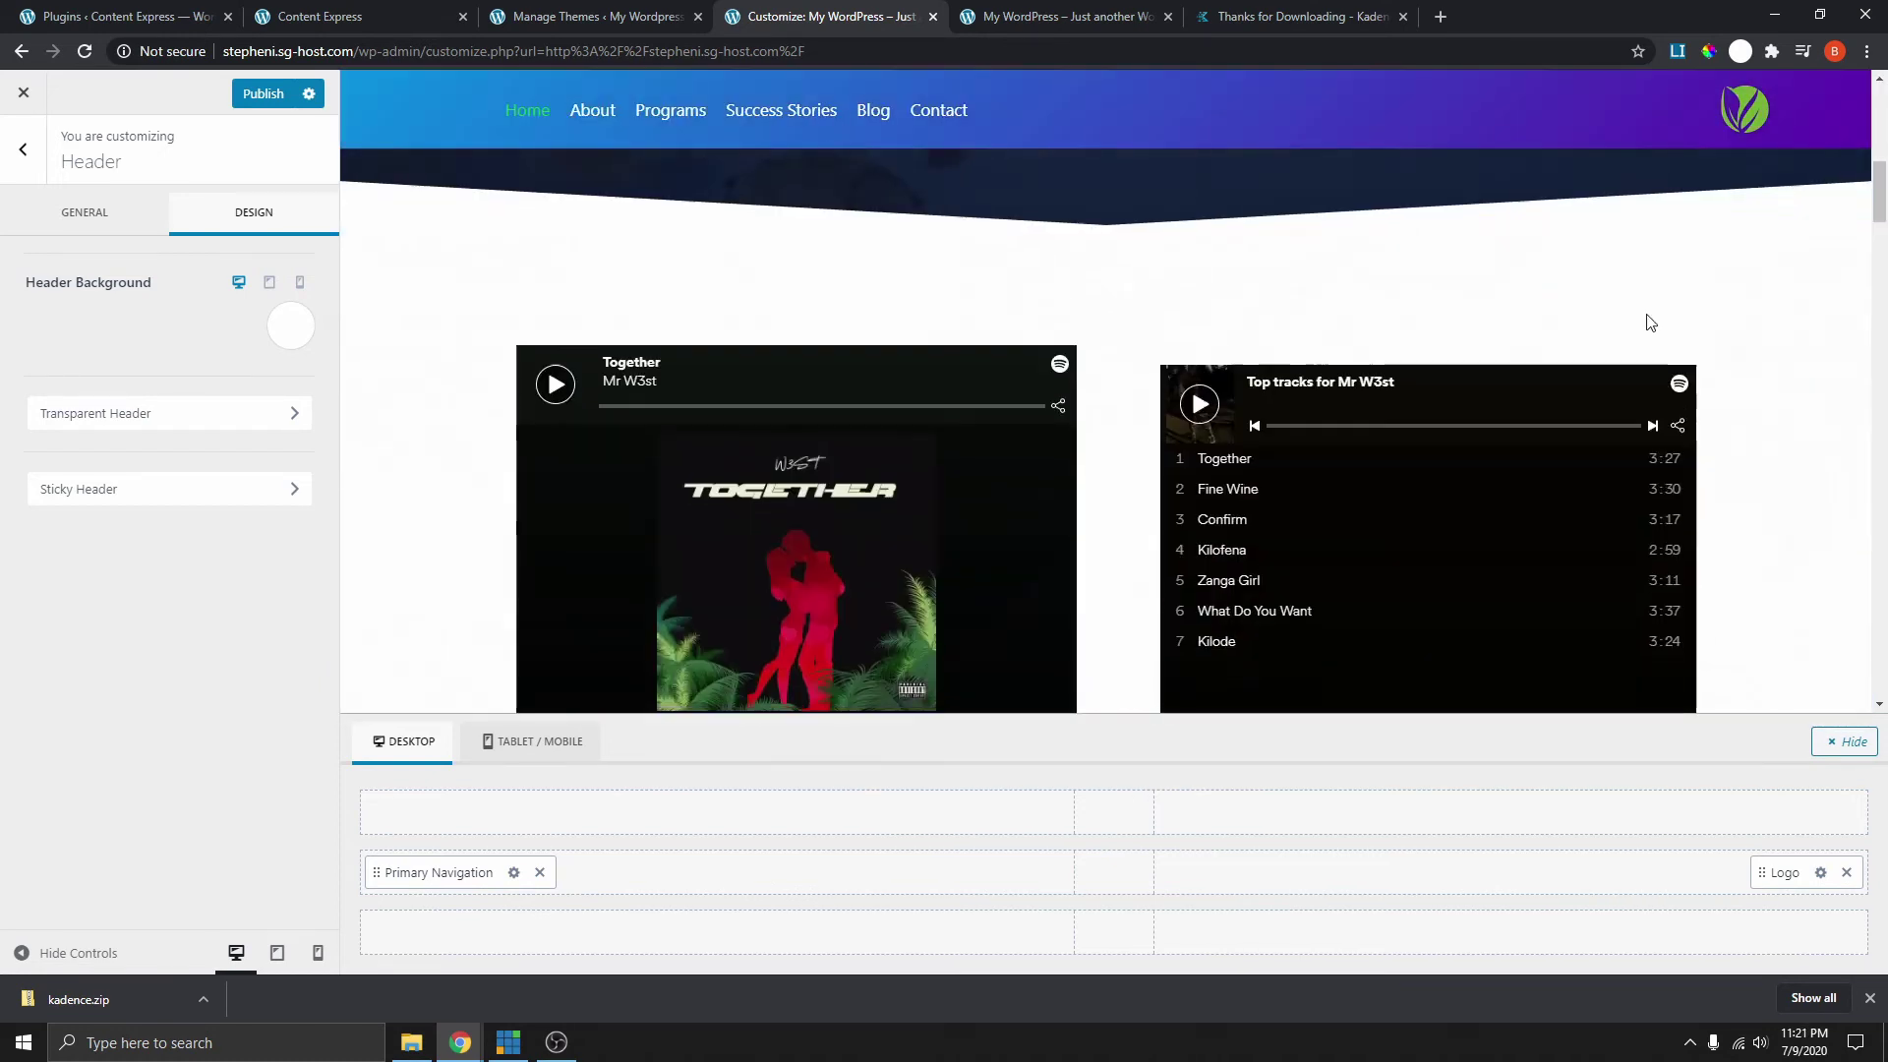
scroll(1553, 245, "up", 5)
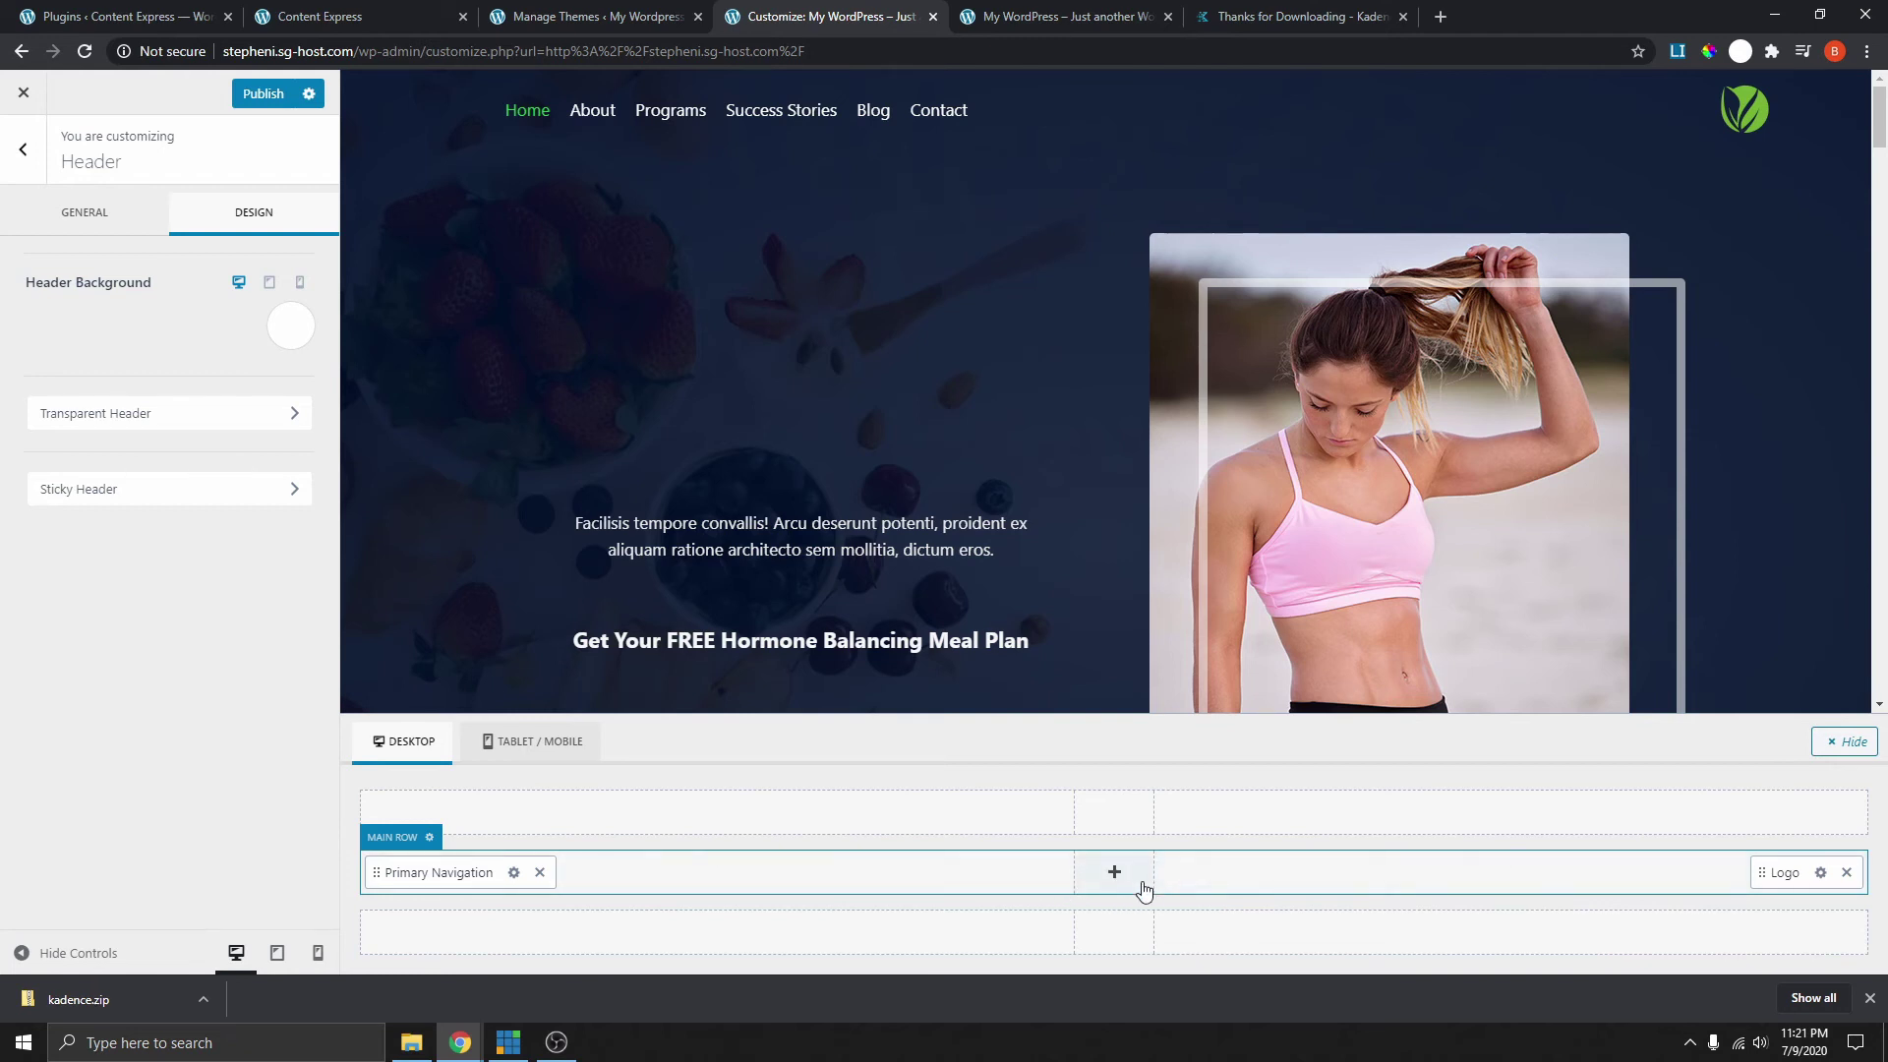
- Add a Button element from Available Items into the header's Main Row
left_click(85, 218)
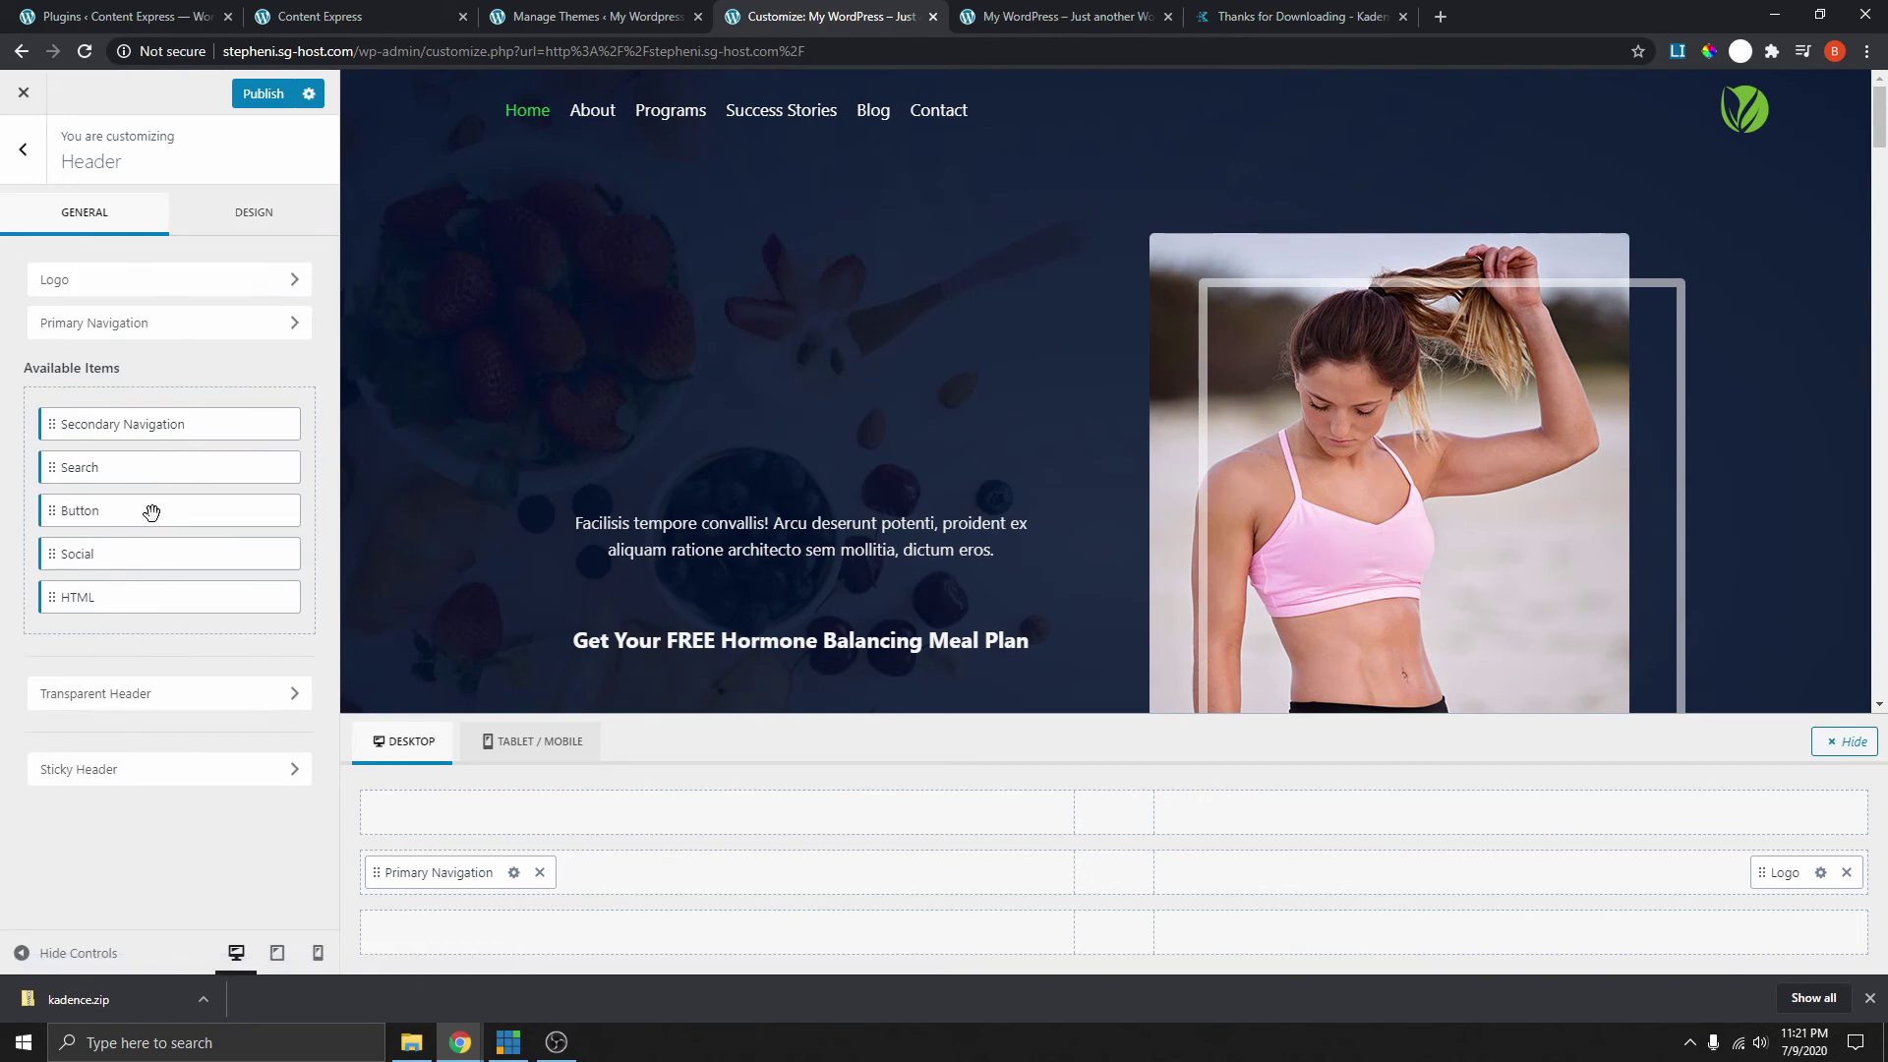
left_click_drag(93, 513, 1126, 816)
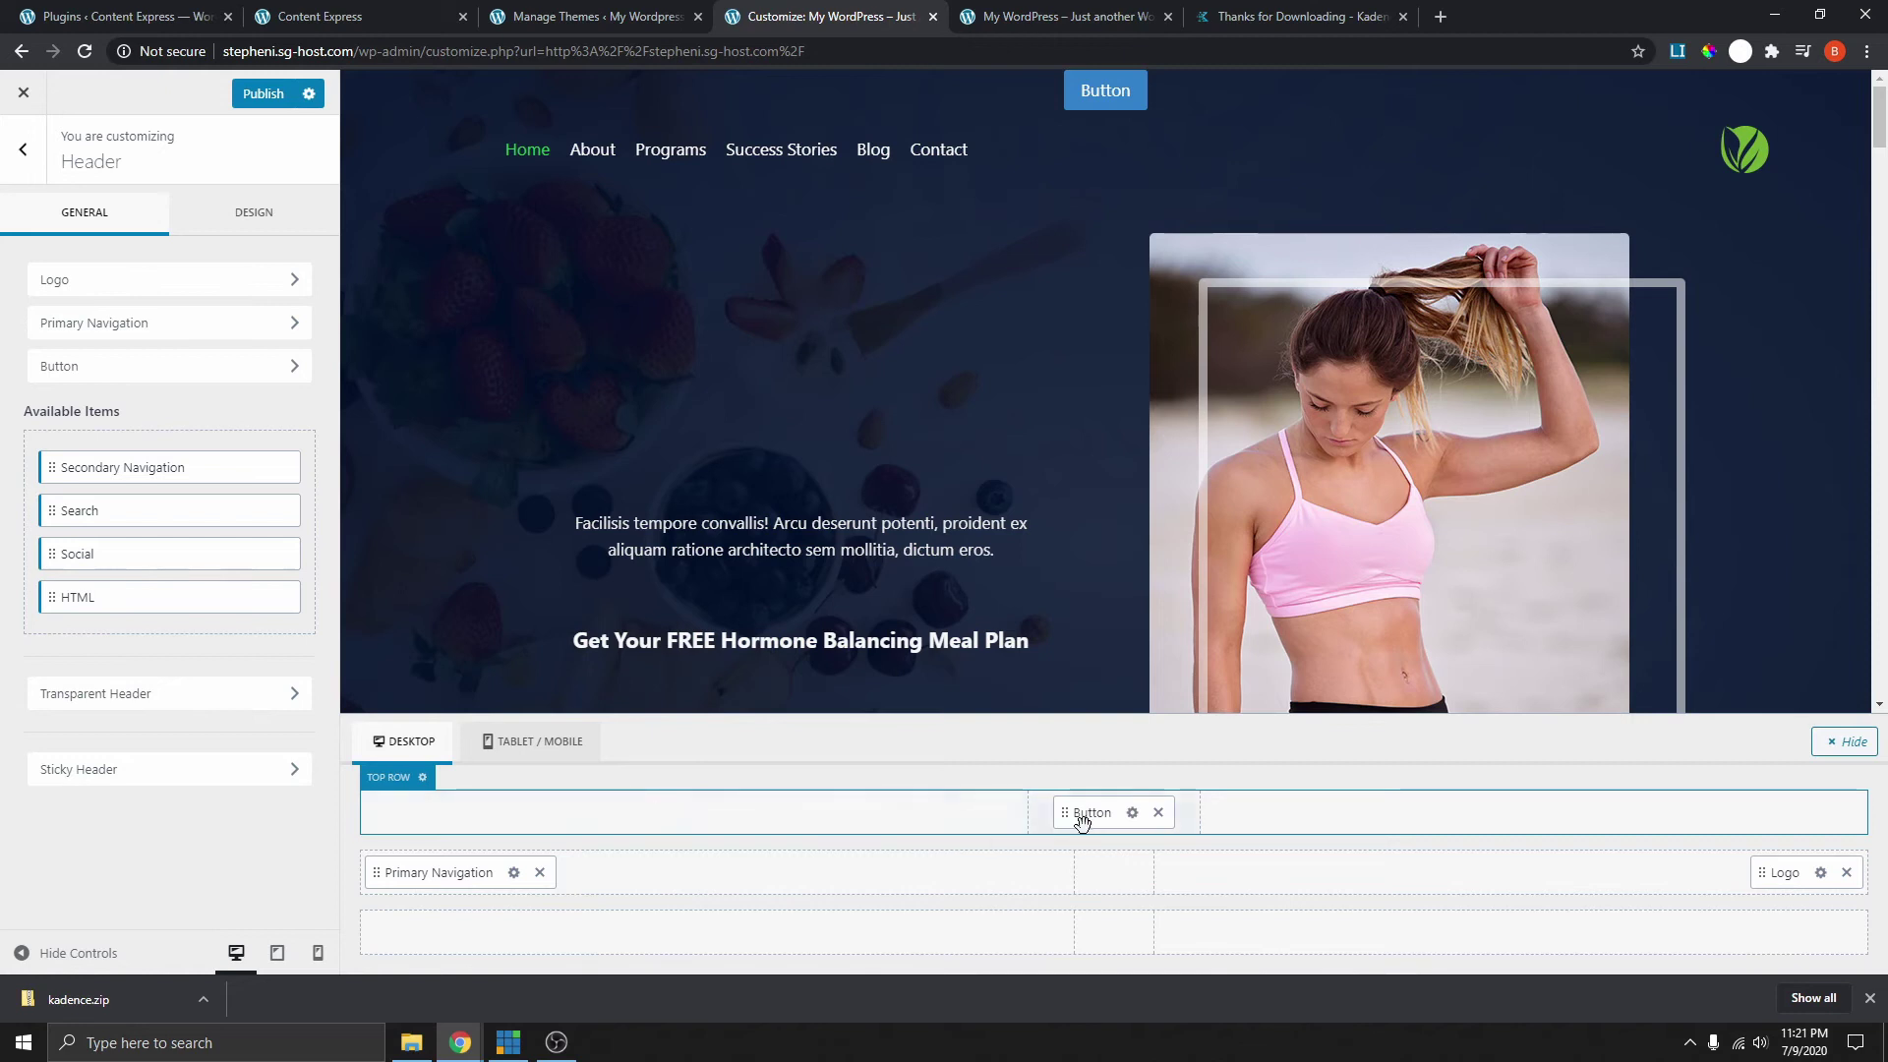
left_click_drag(1082, 816, 1105, 874)
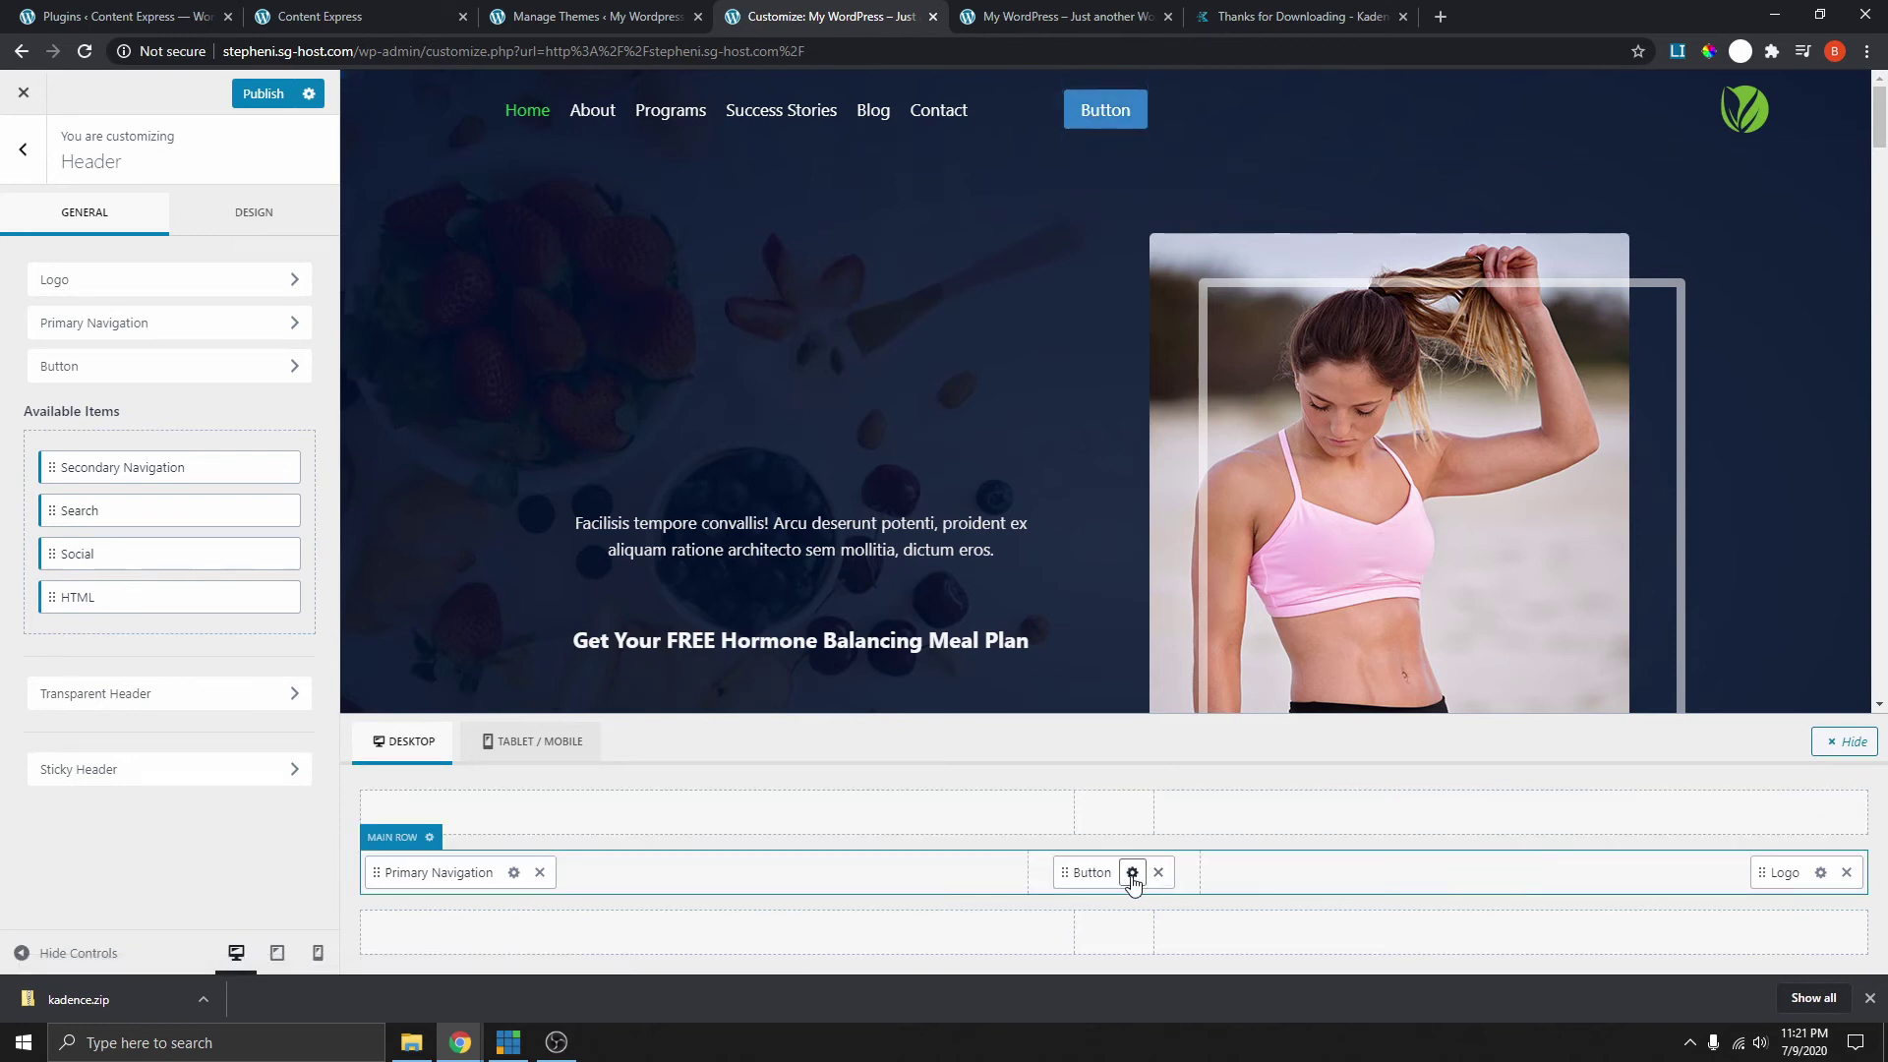
left_click_drag(1102, 873, 1268, 881)
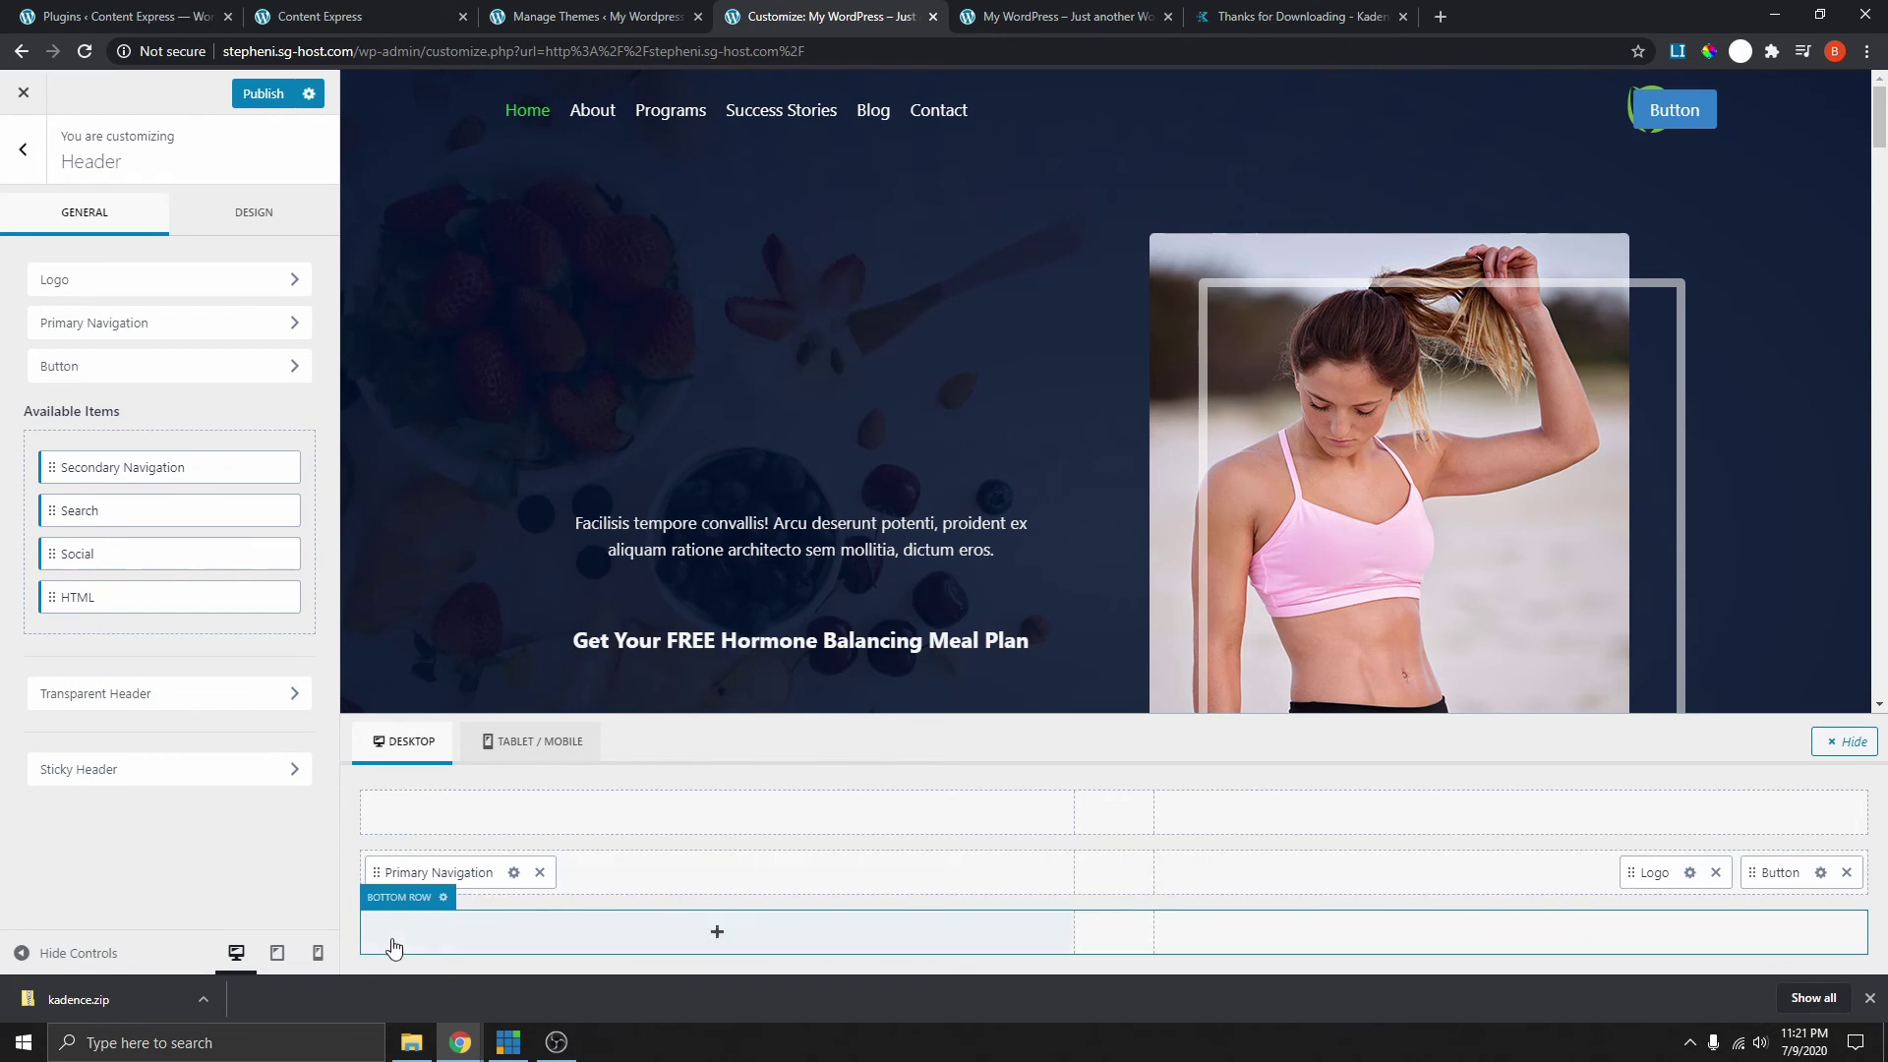
- Arrange the Main Row with Logo on the left and Primary Navigation then Button at far right
left_click_drag(476, 872, 1268, 885)
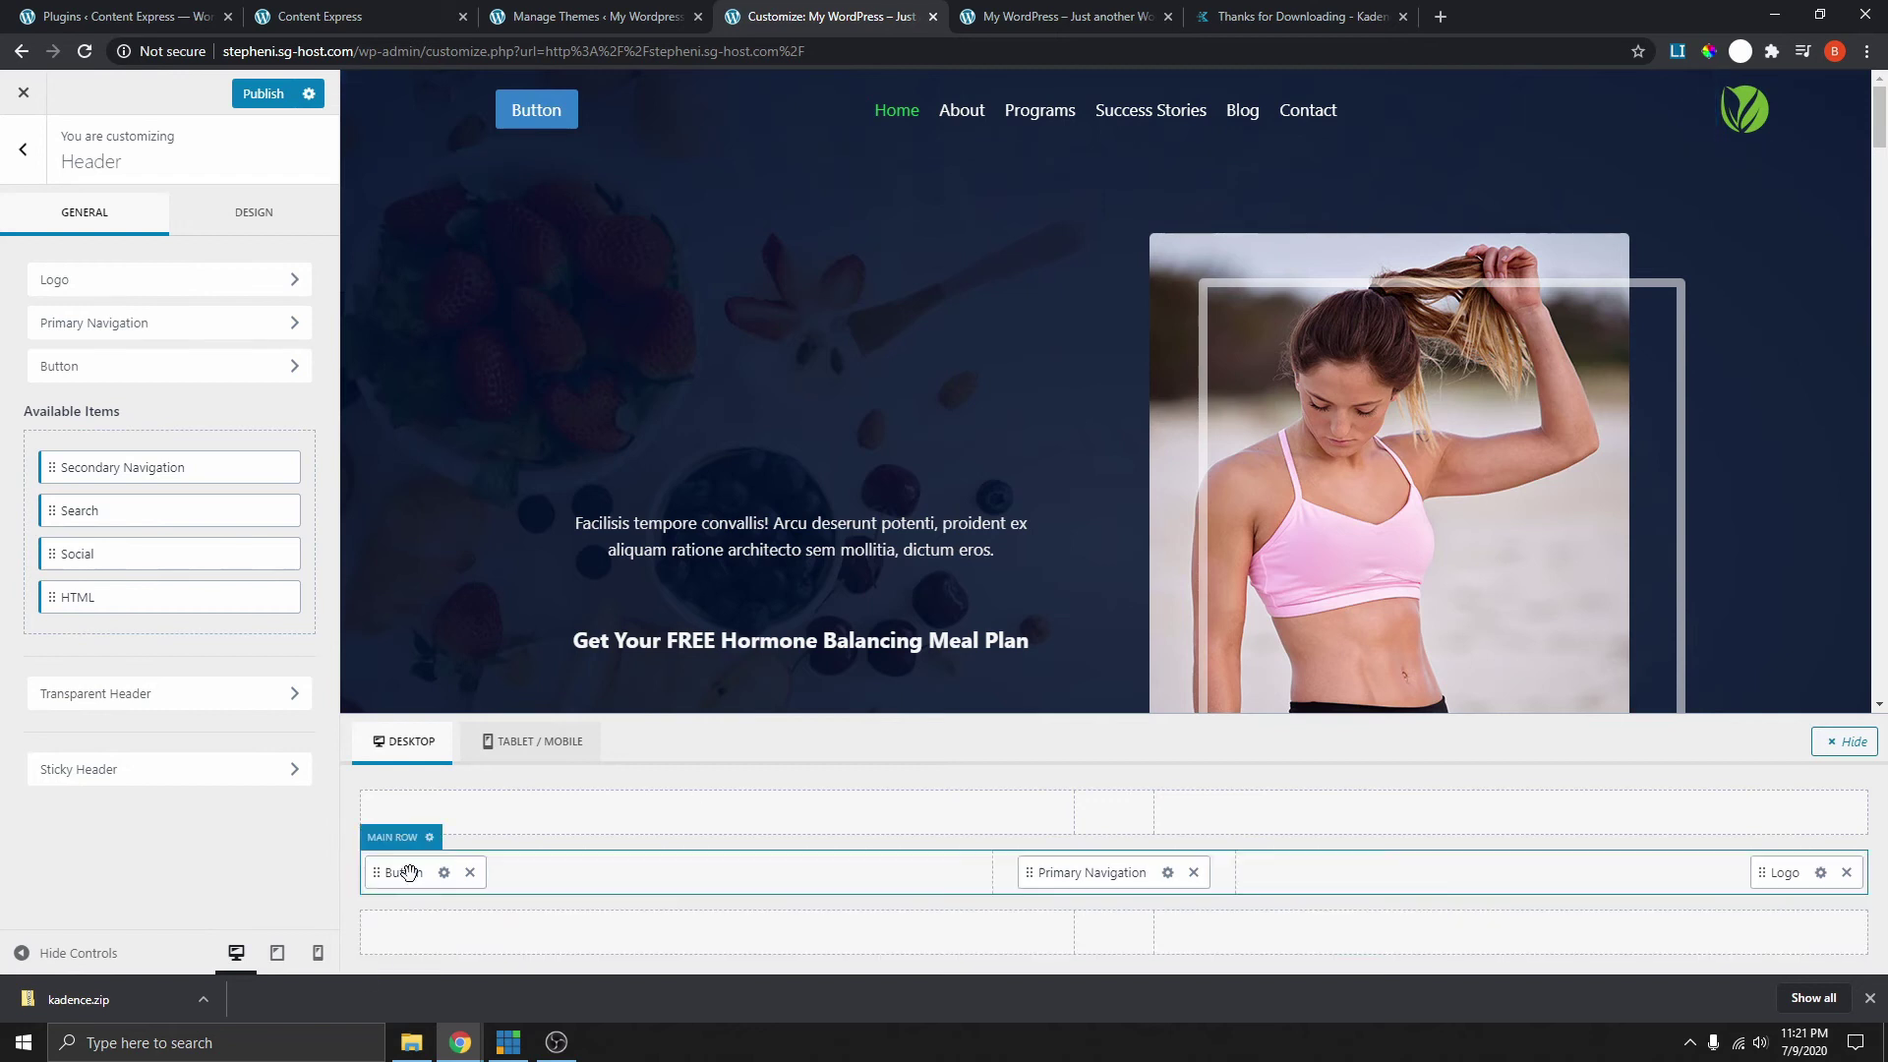
left_click_drag(403, 872, 1290, 880)
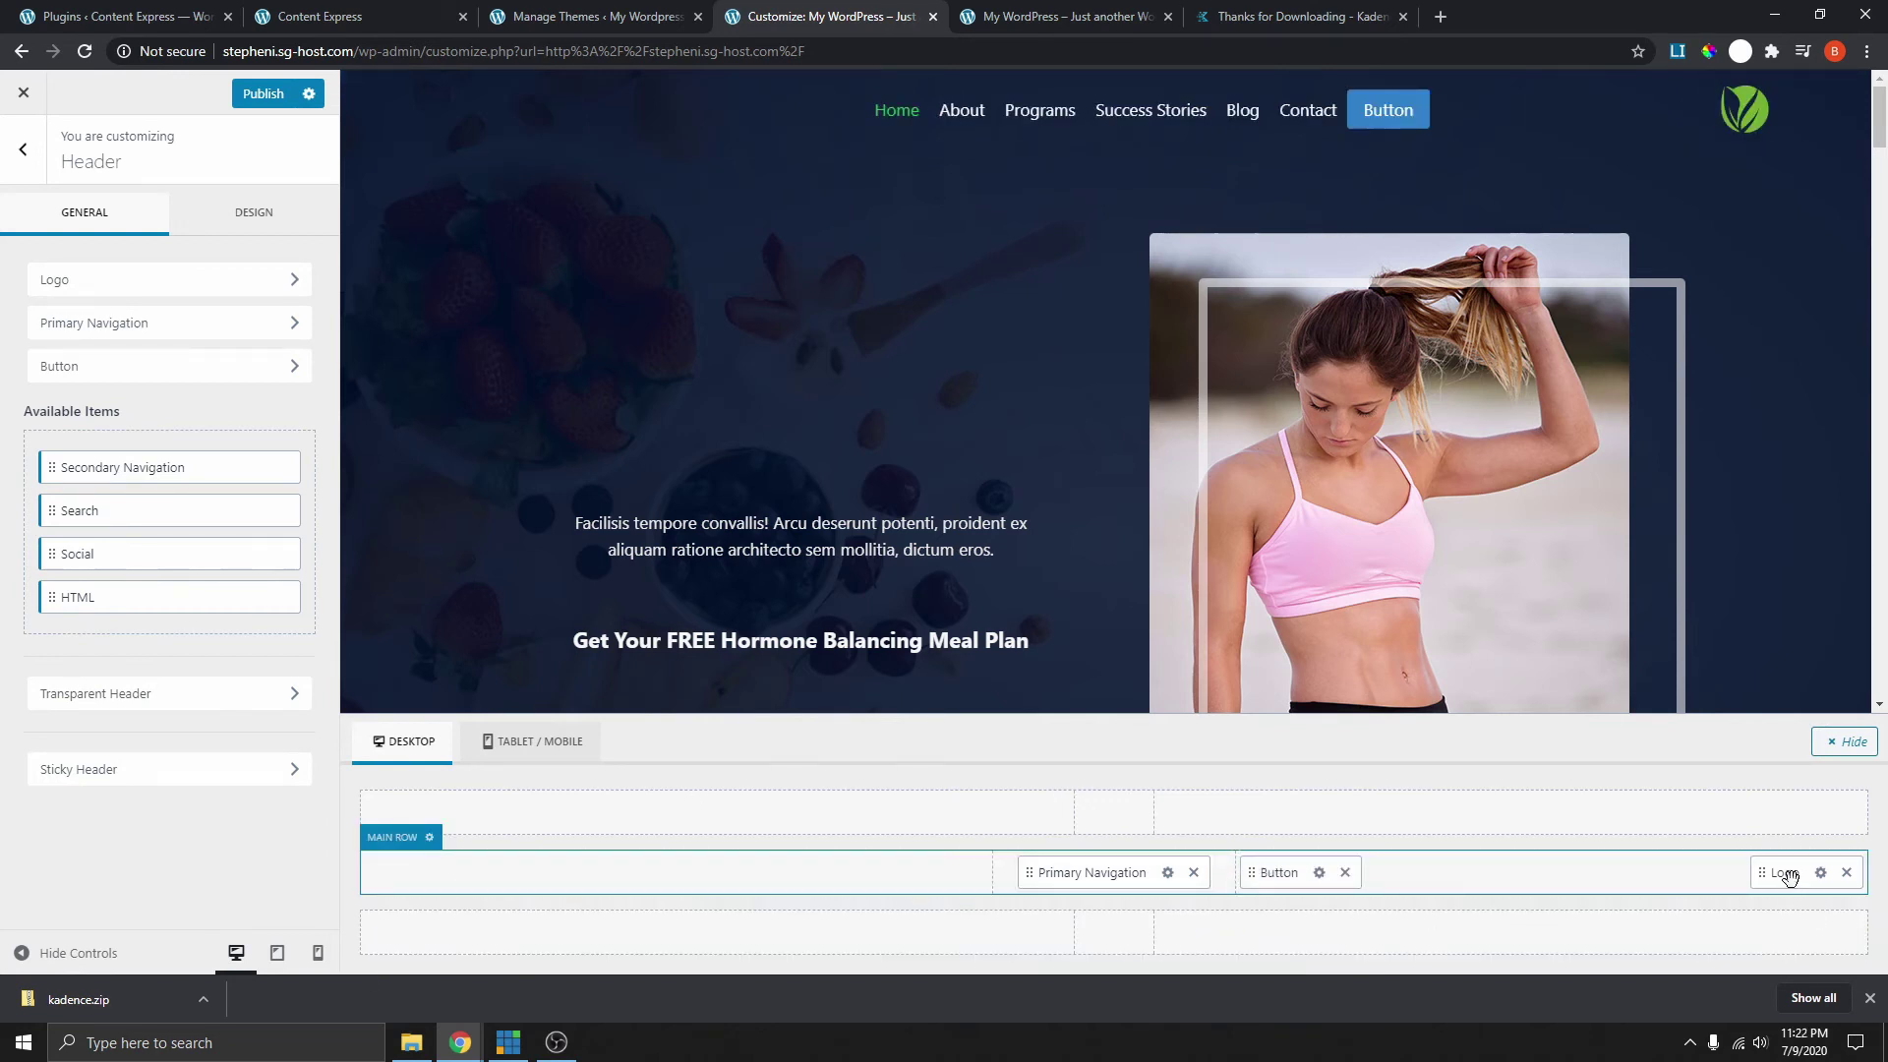
left_click_drag(1784, 872, 393, 872)
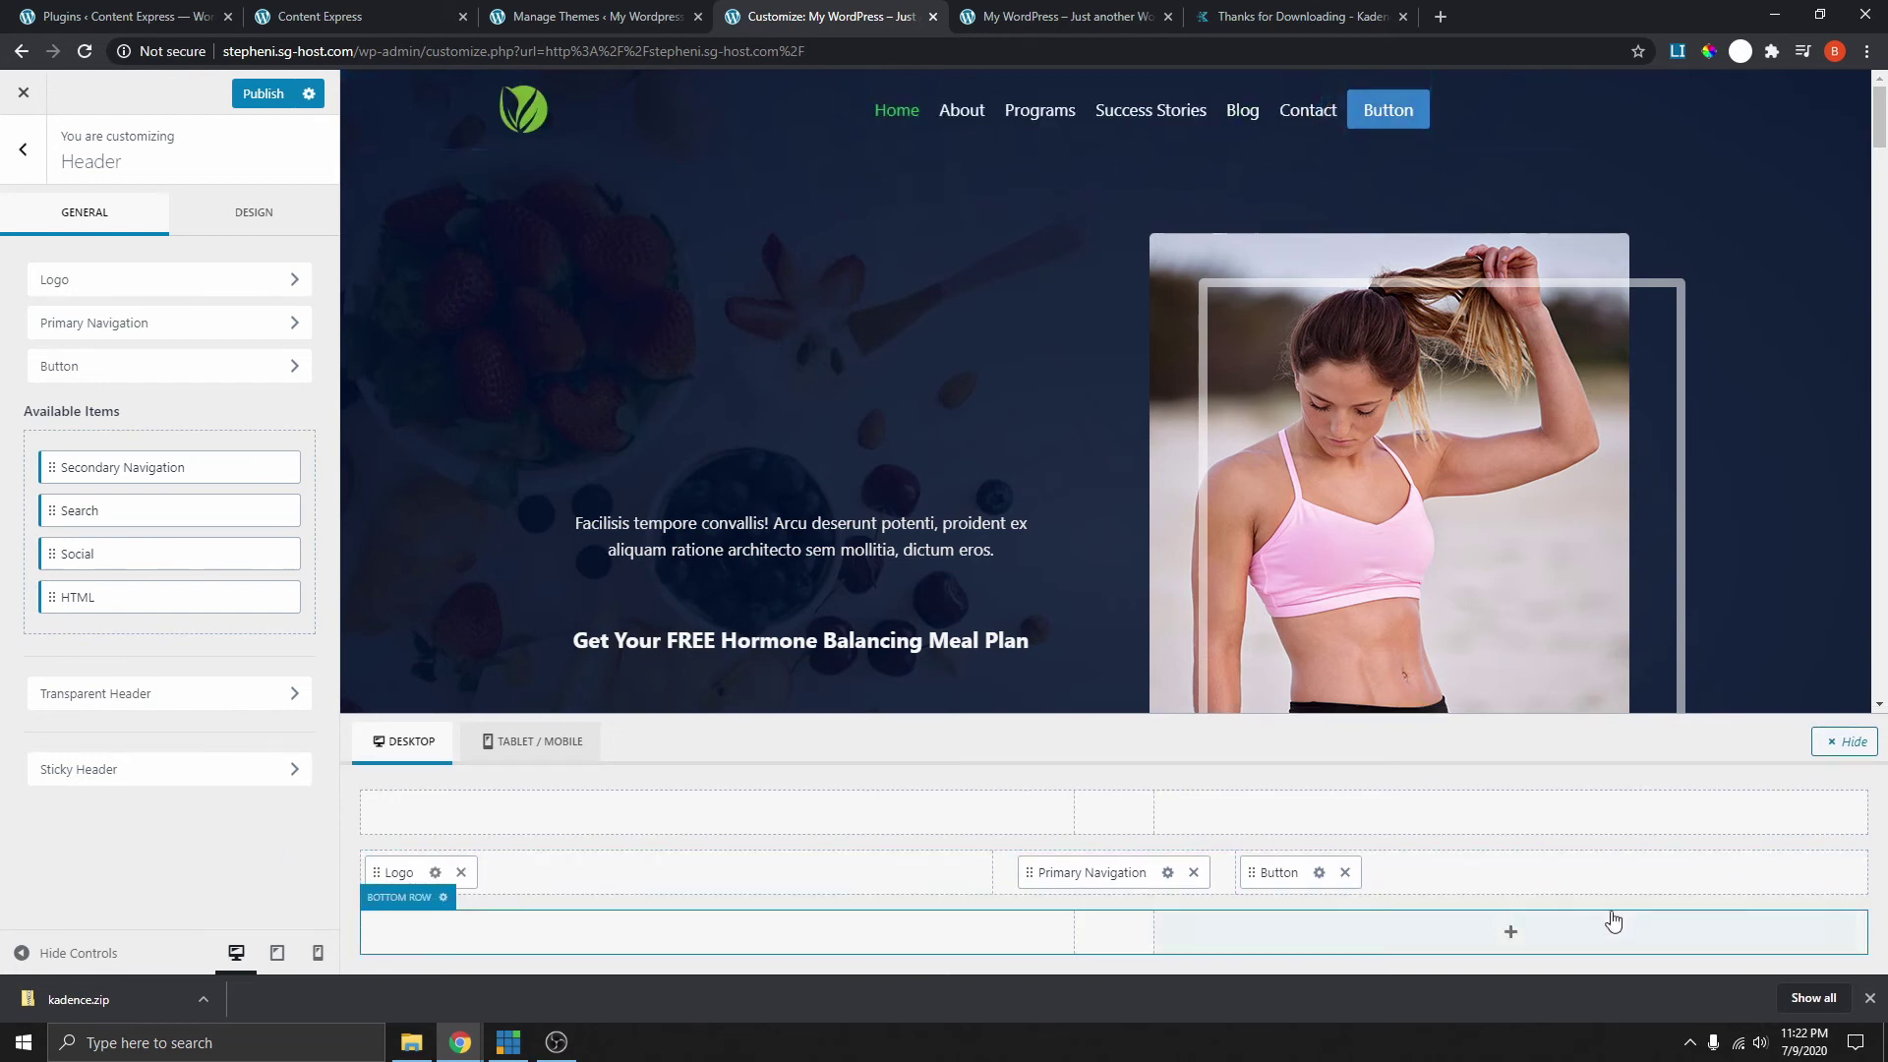
left_click_drag(1268, 872, 1799, 872)
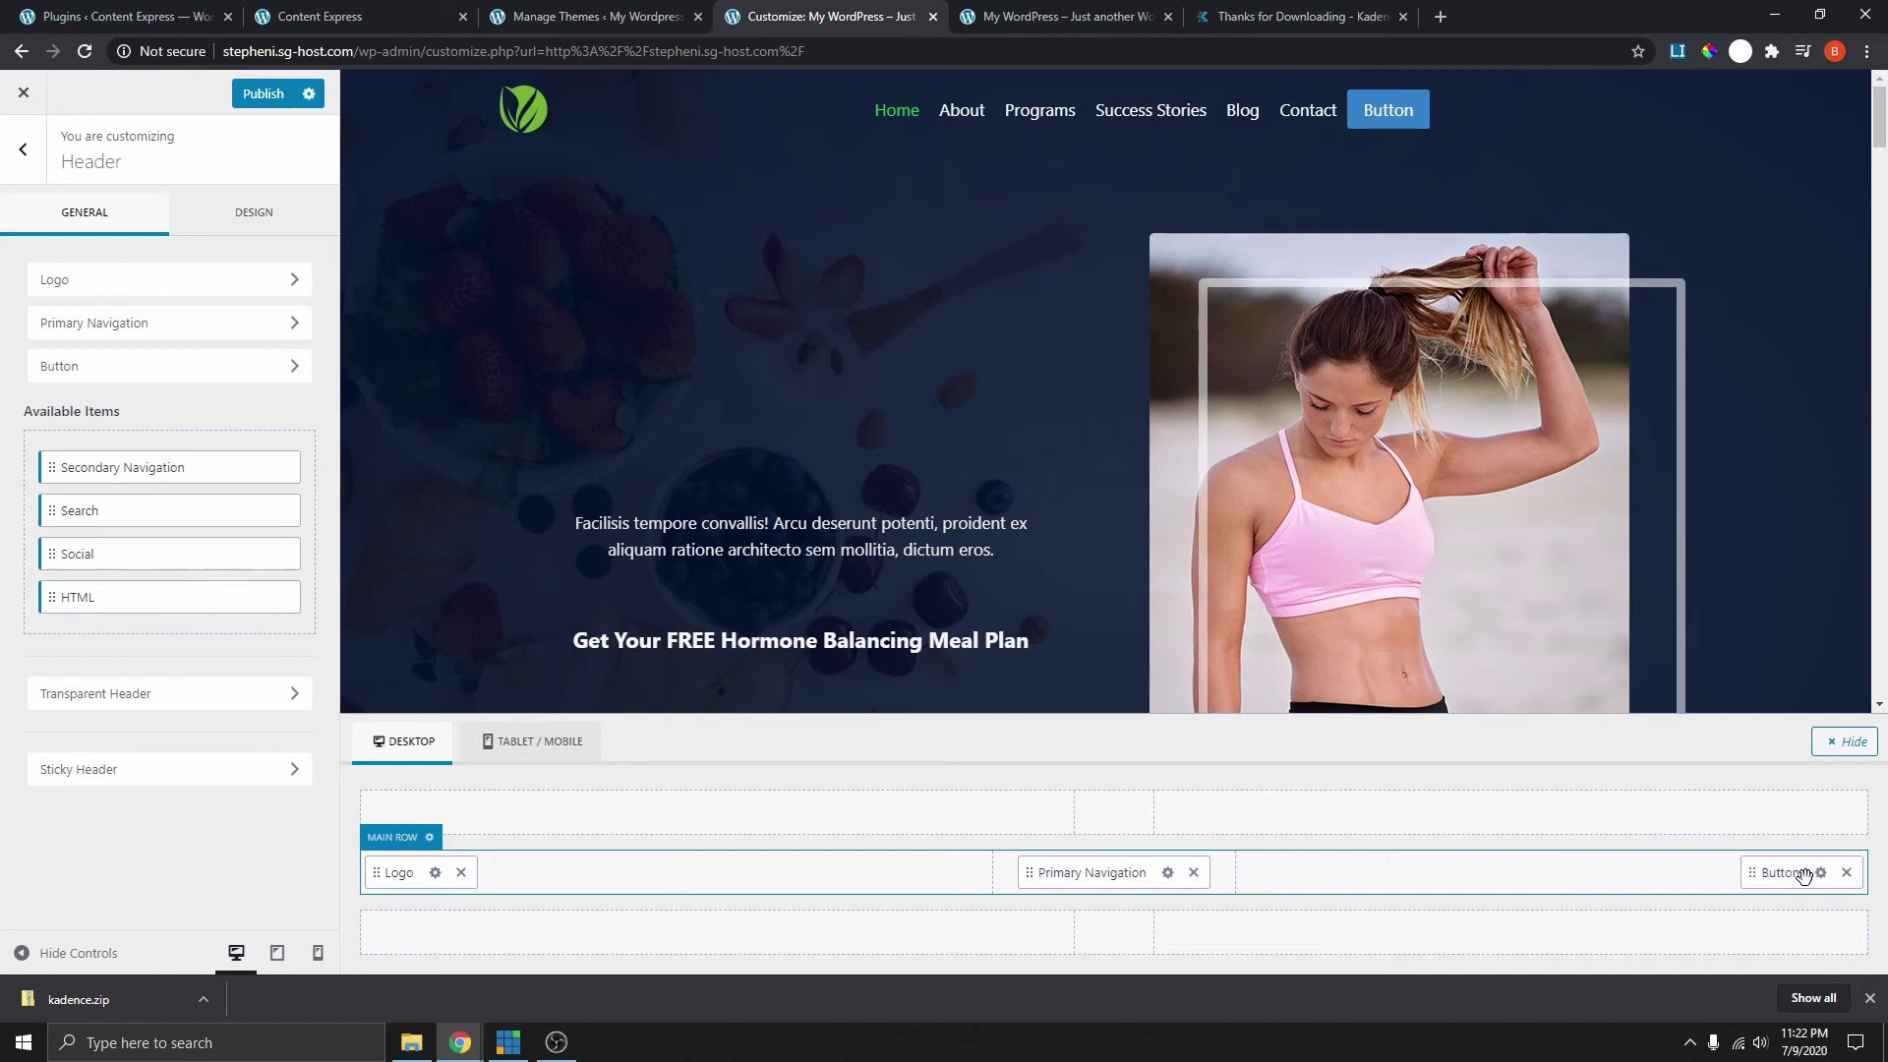
left_click_drag(1070, 875, 1226, 888)
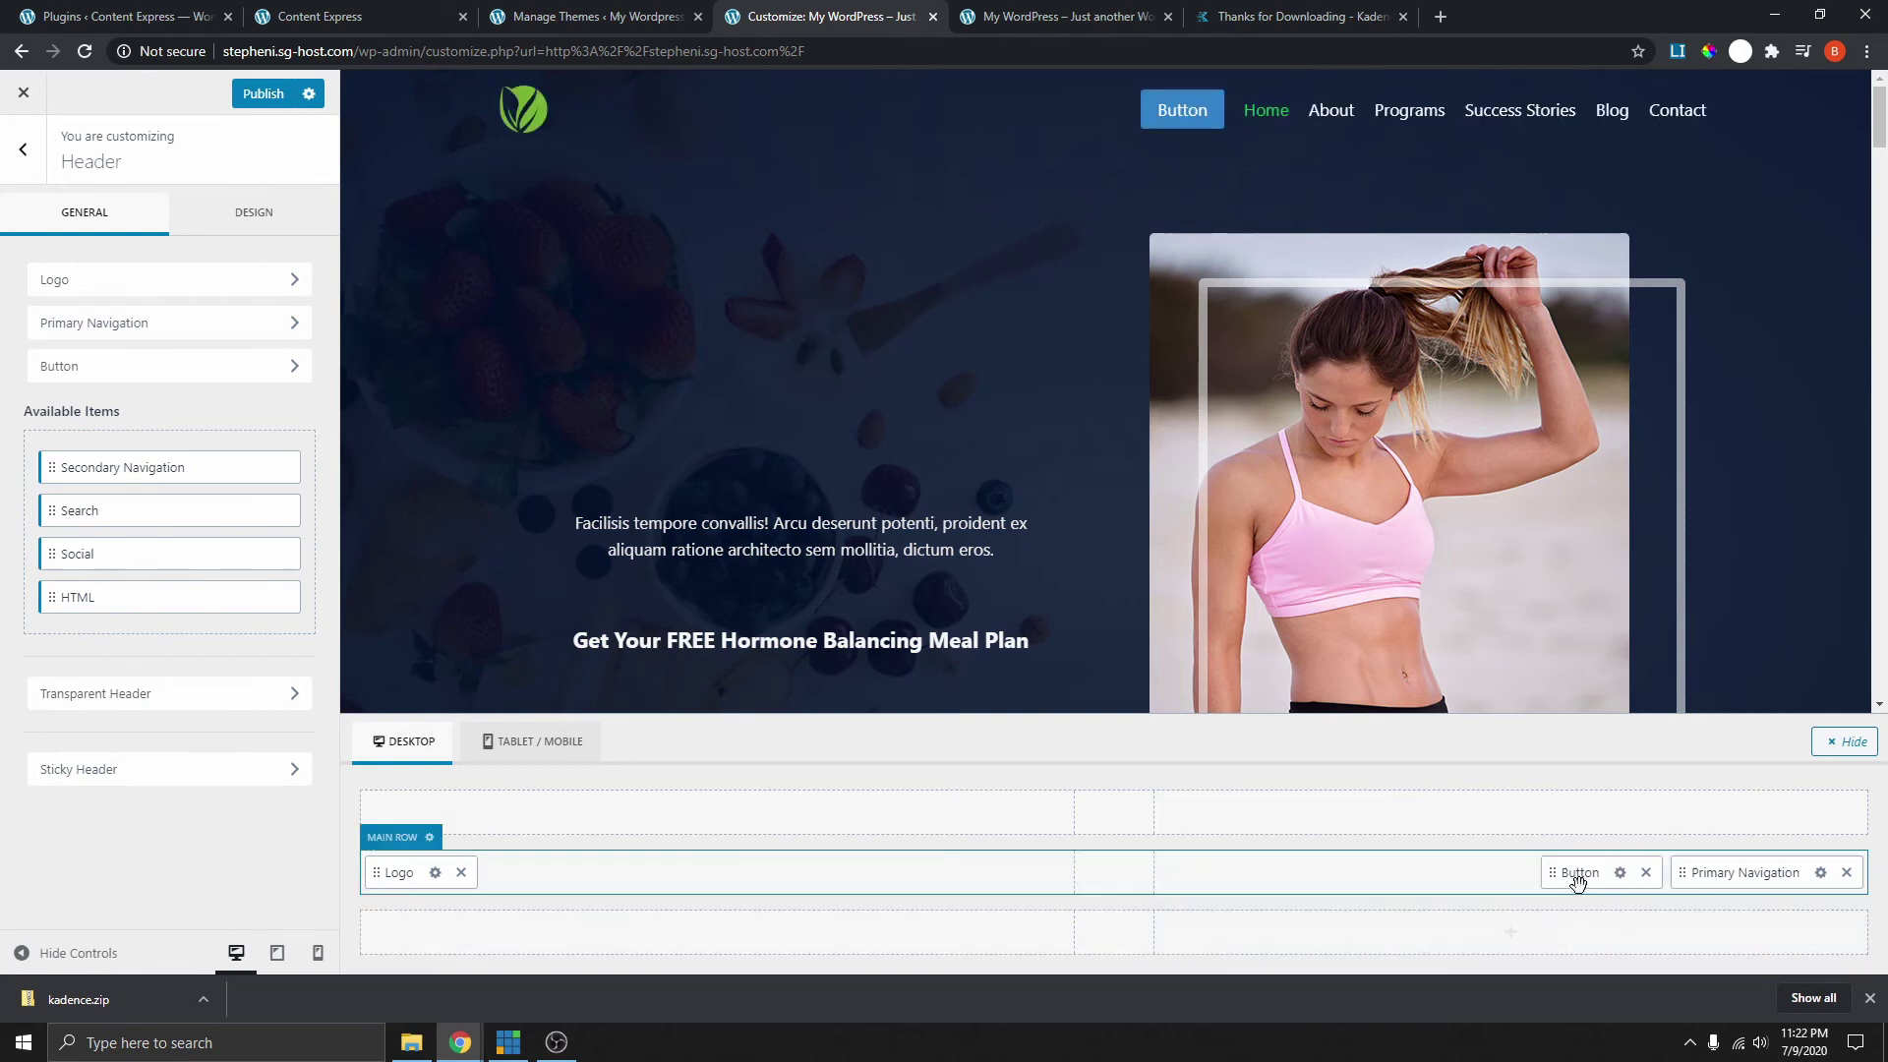
left_click_drag(1576, 875, 1782, 877)
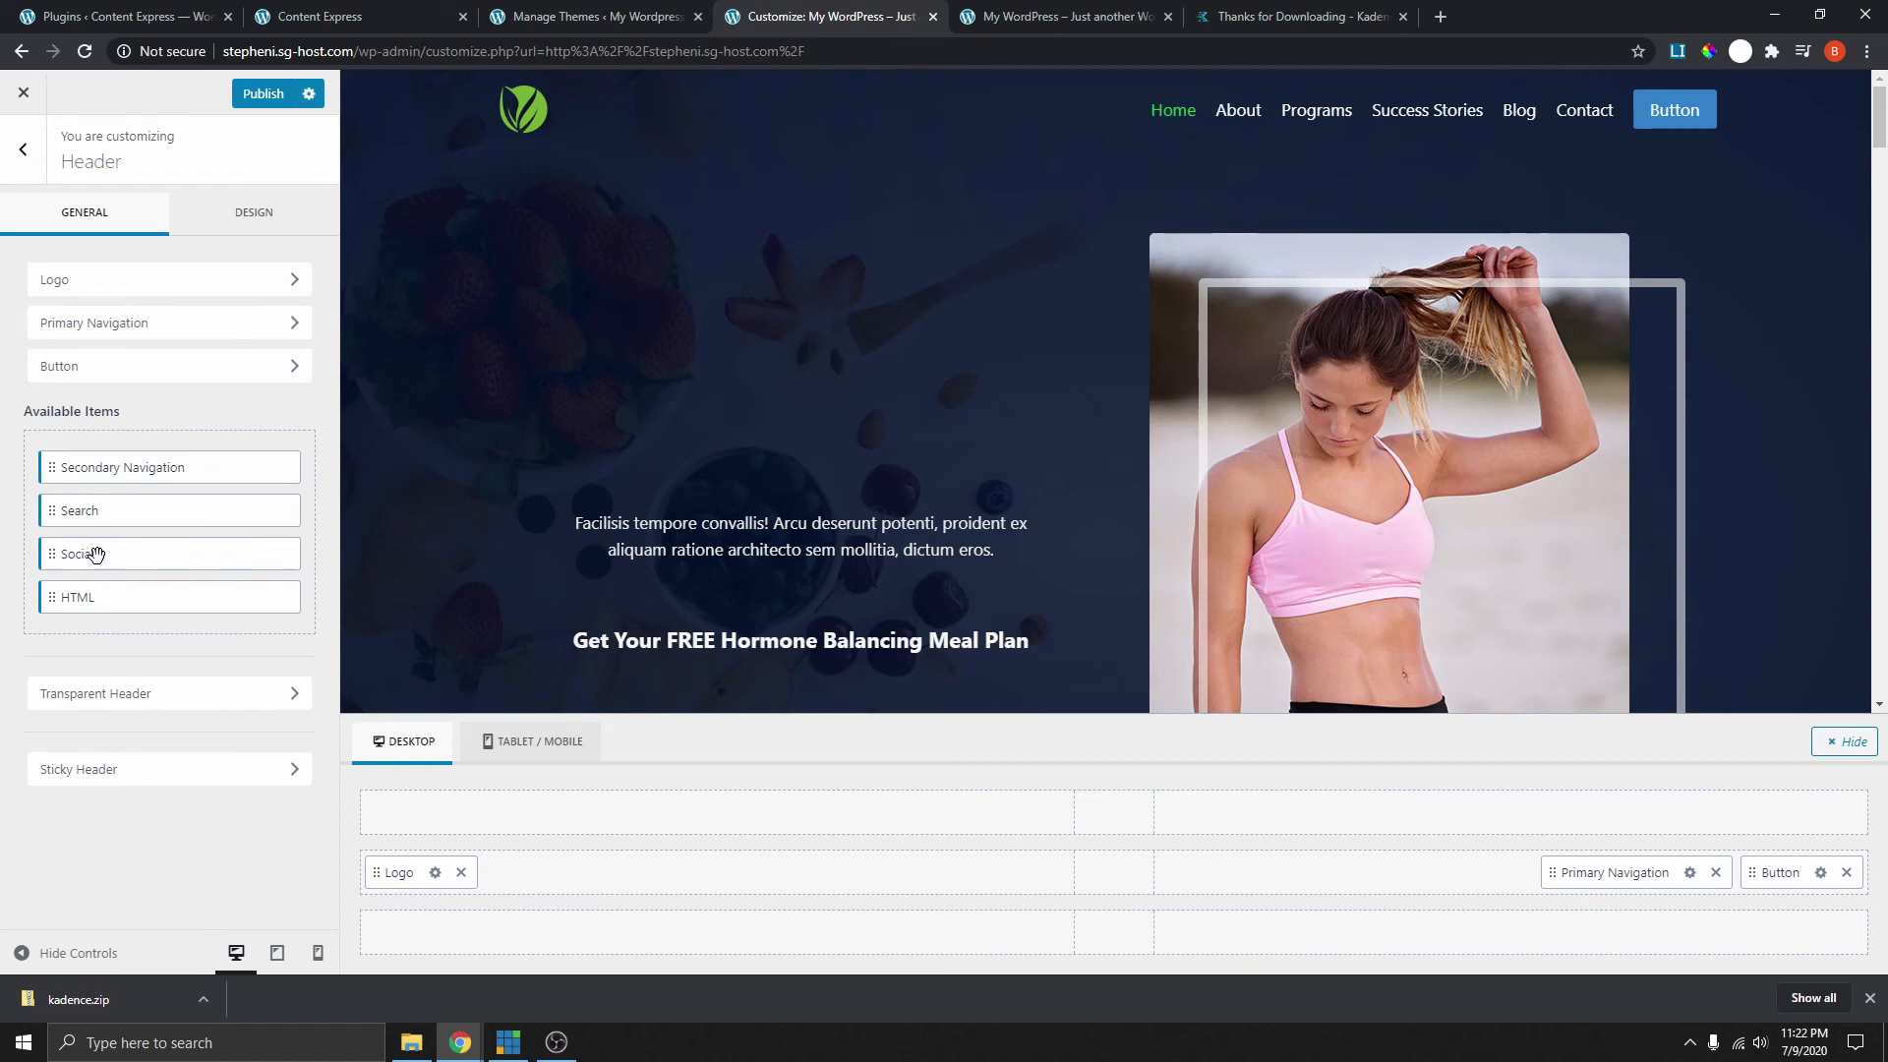
- Try Social and HTML elements in the Main Row, then remove both
left_click_drag(97, 555, 1782, 878)
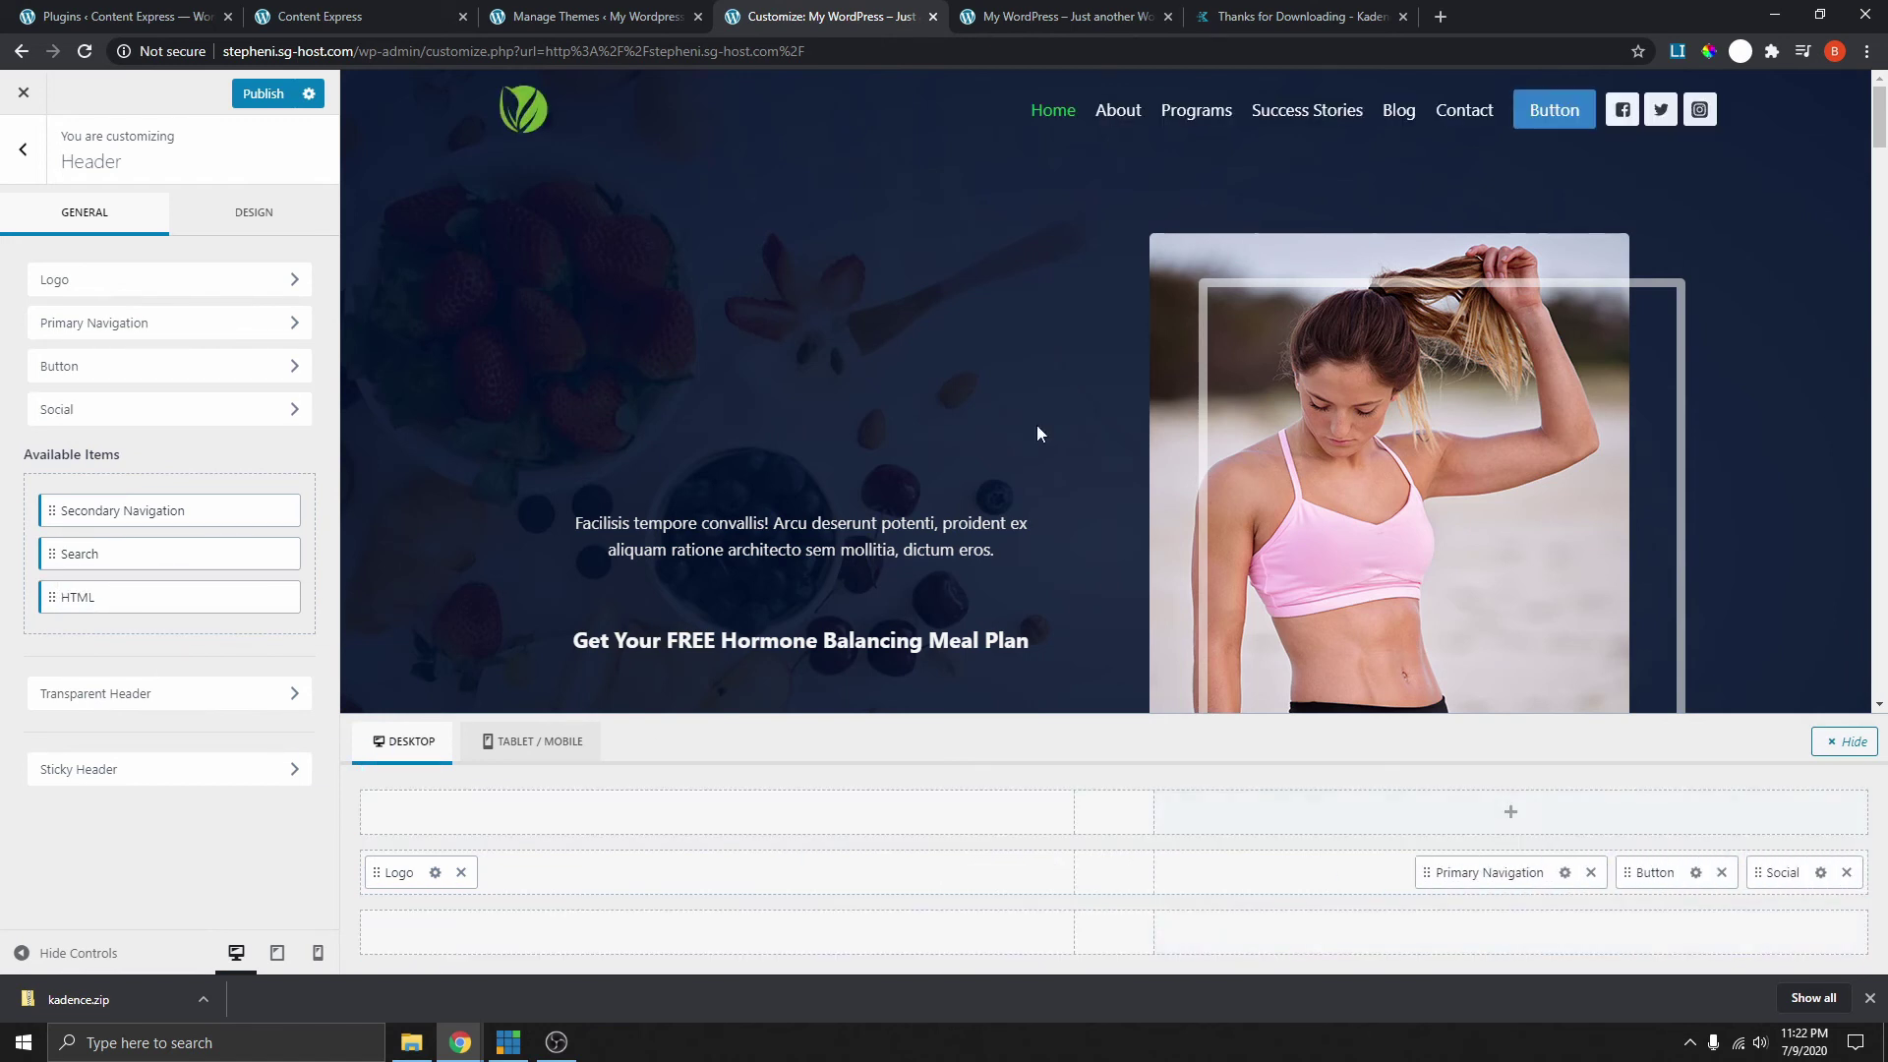
left_click(1847, 873)
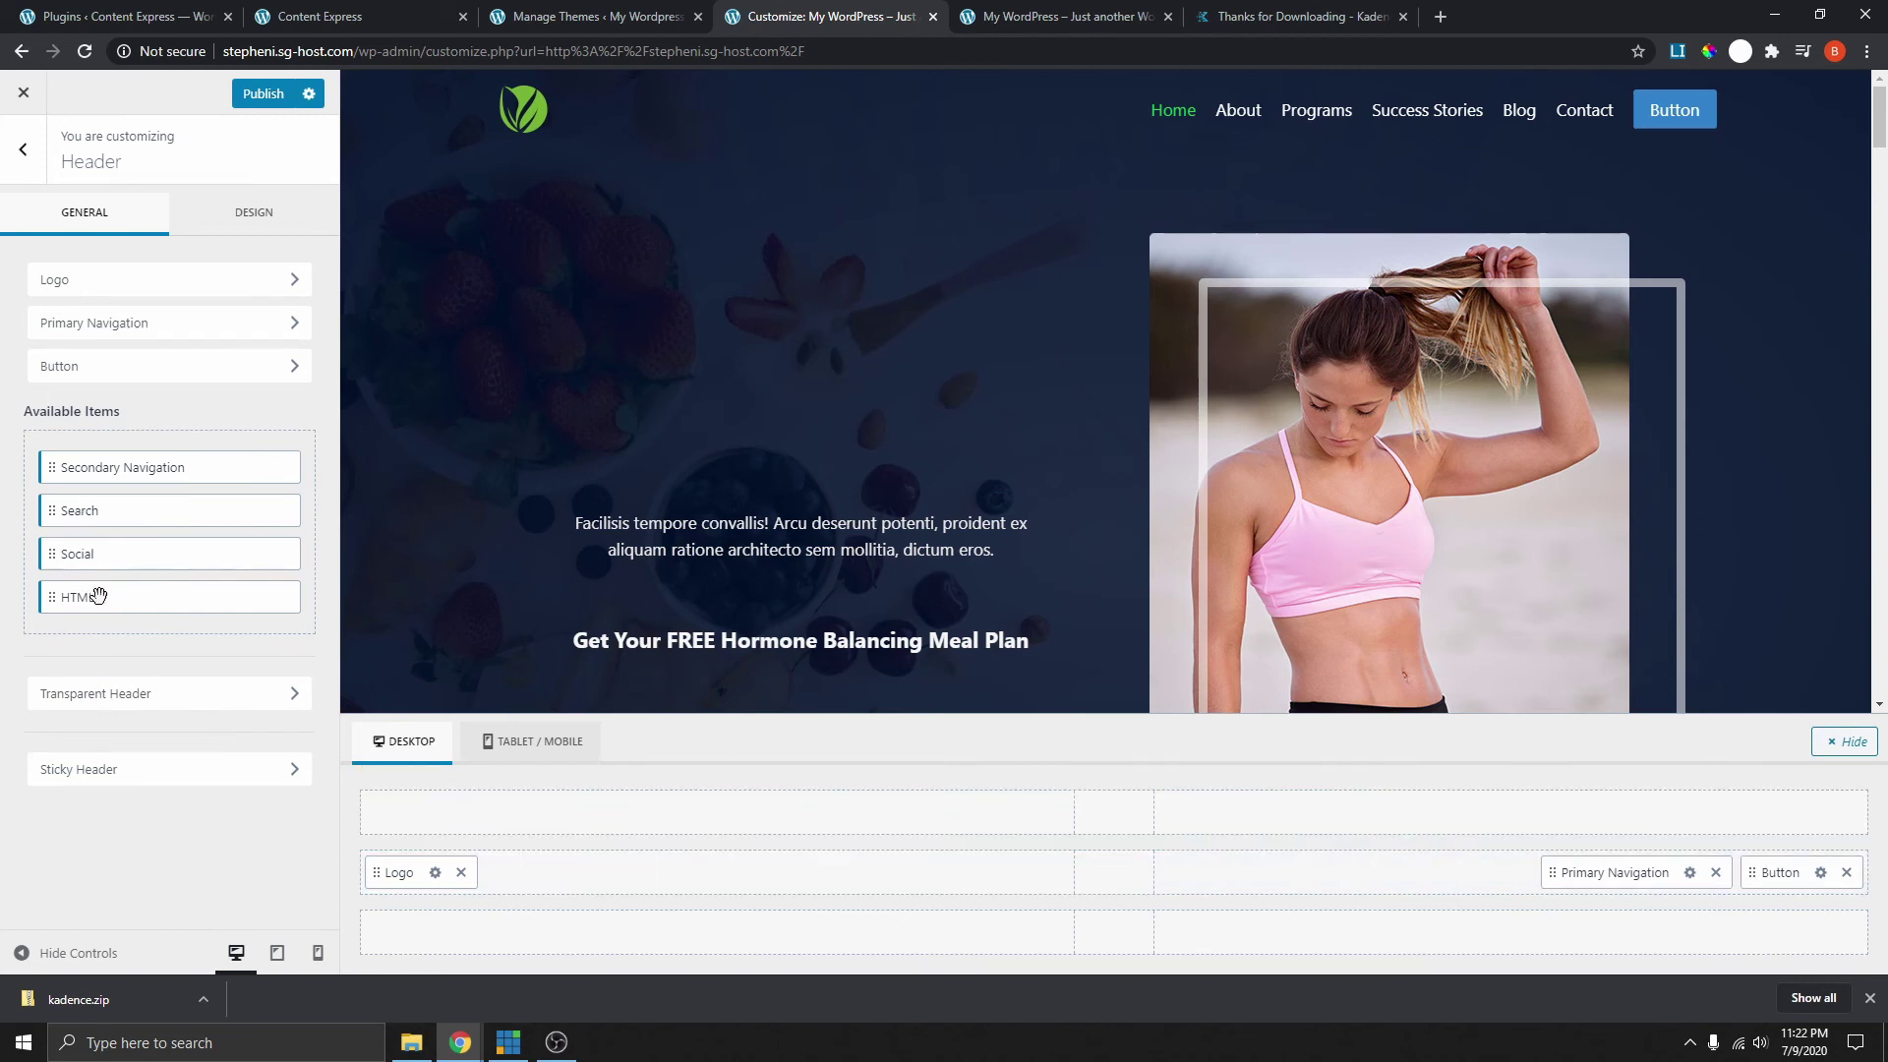
left_click_drag(99, 596, 1130, 870)
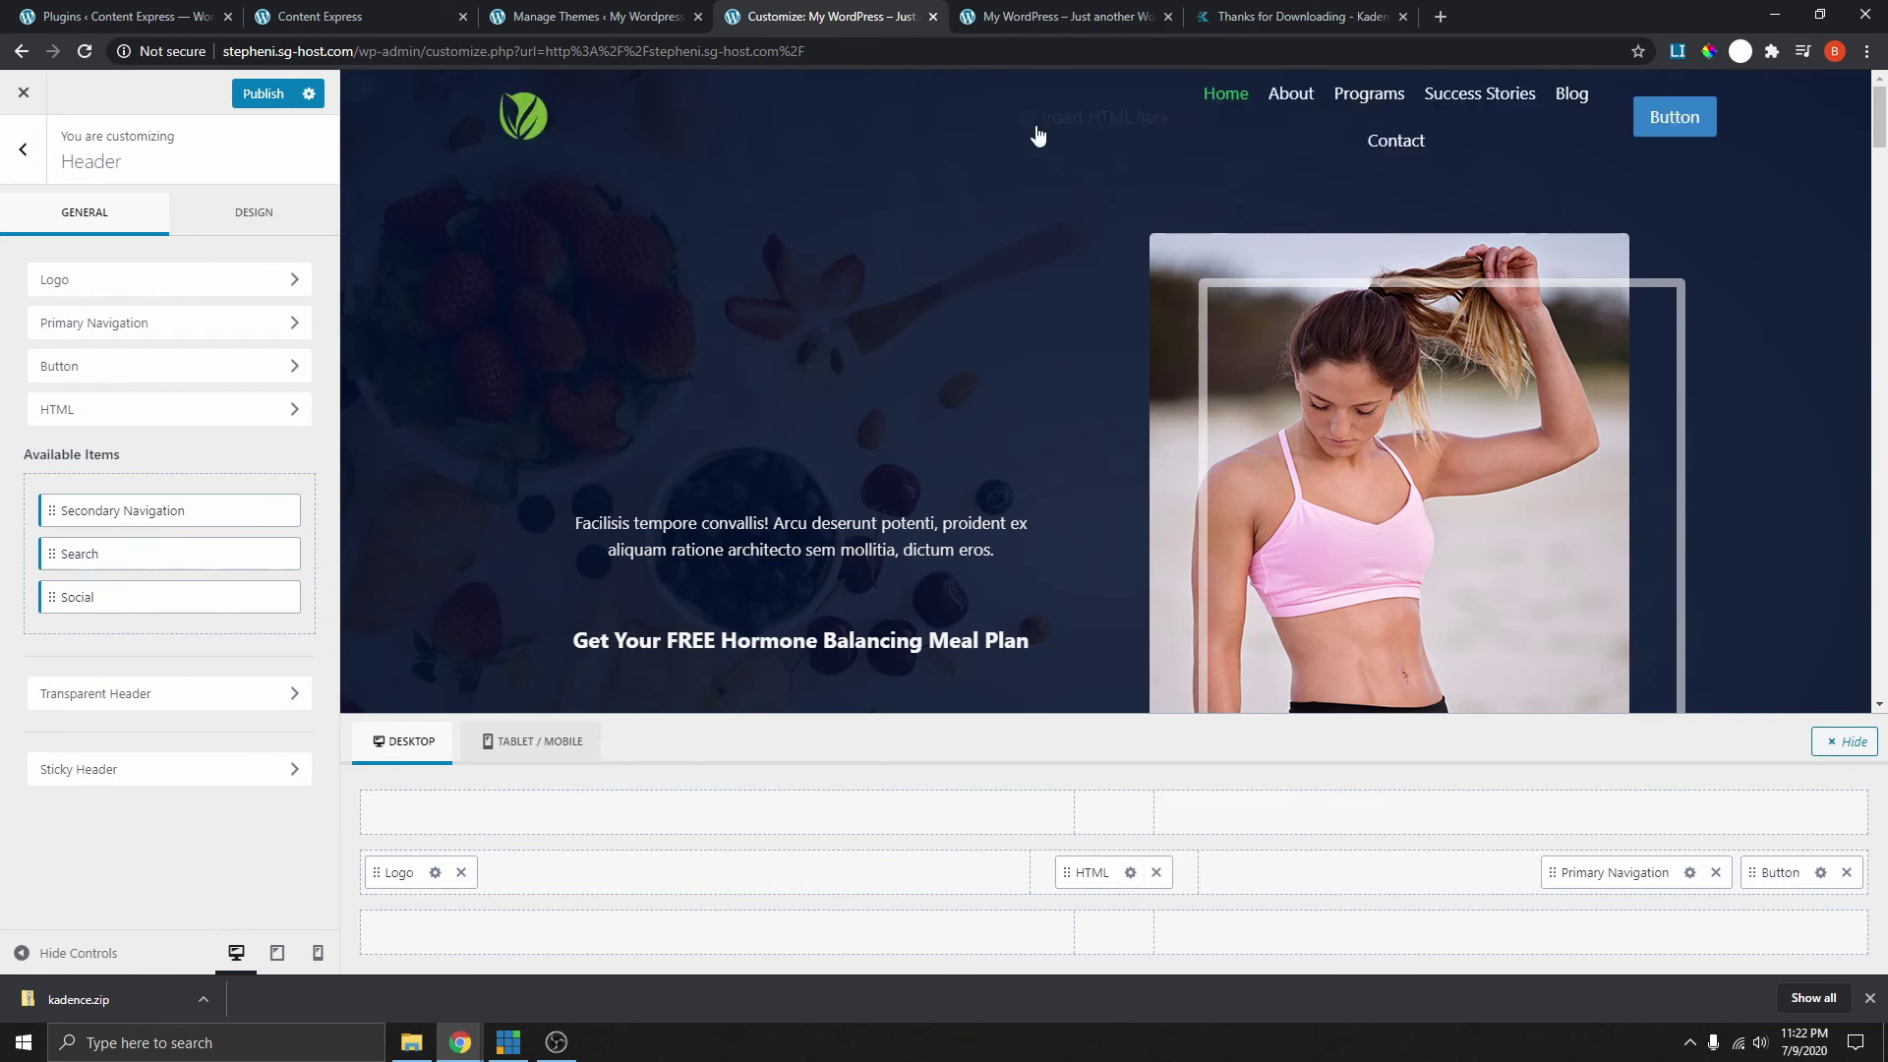
left_click(1156, 872)
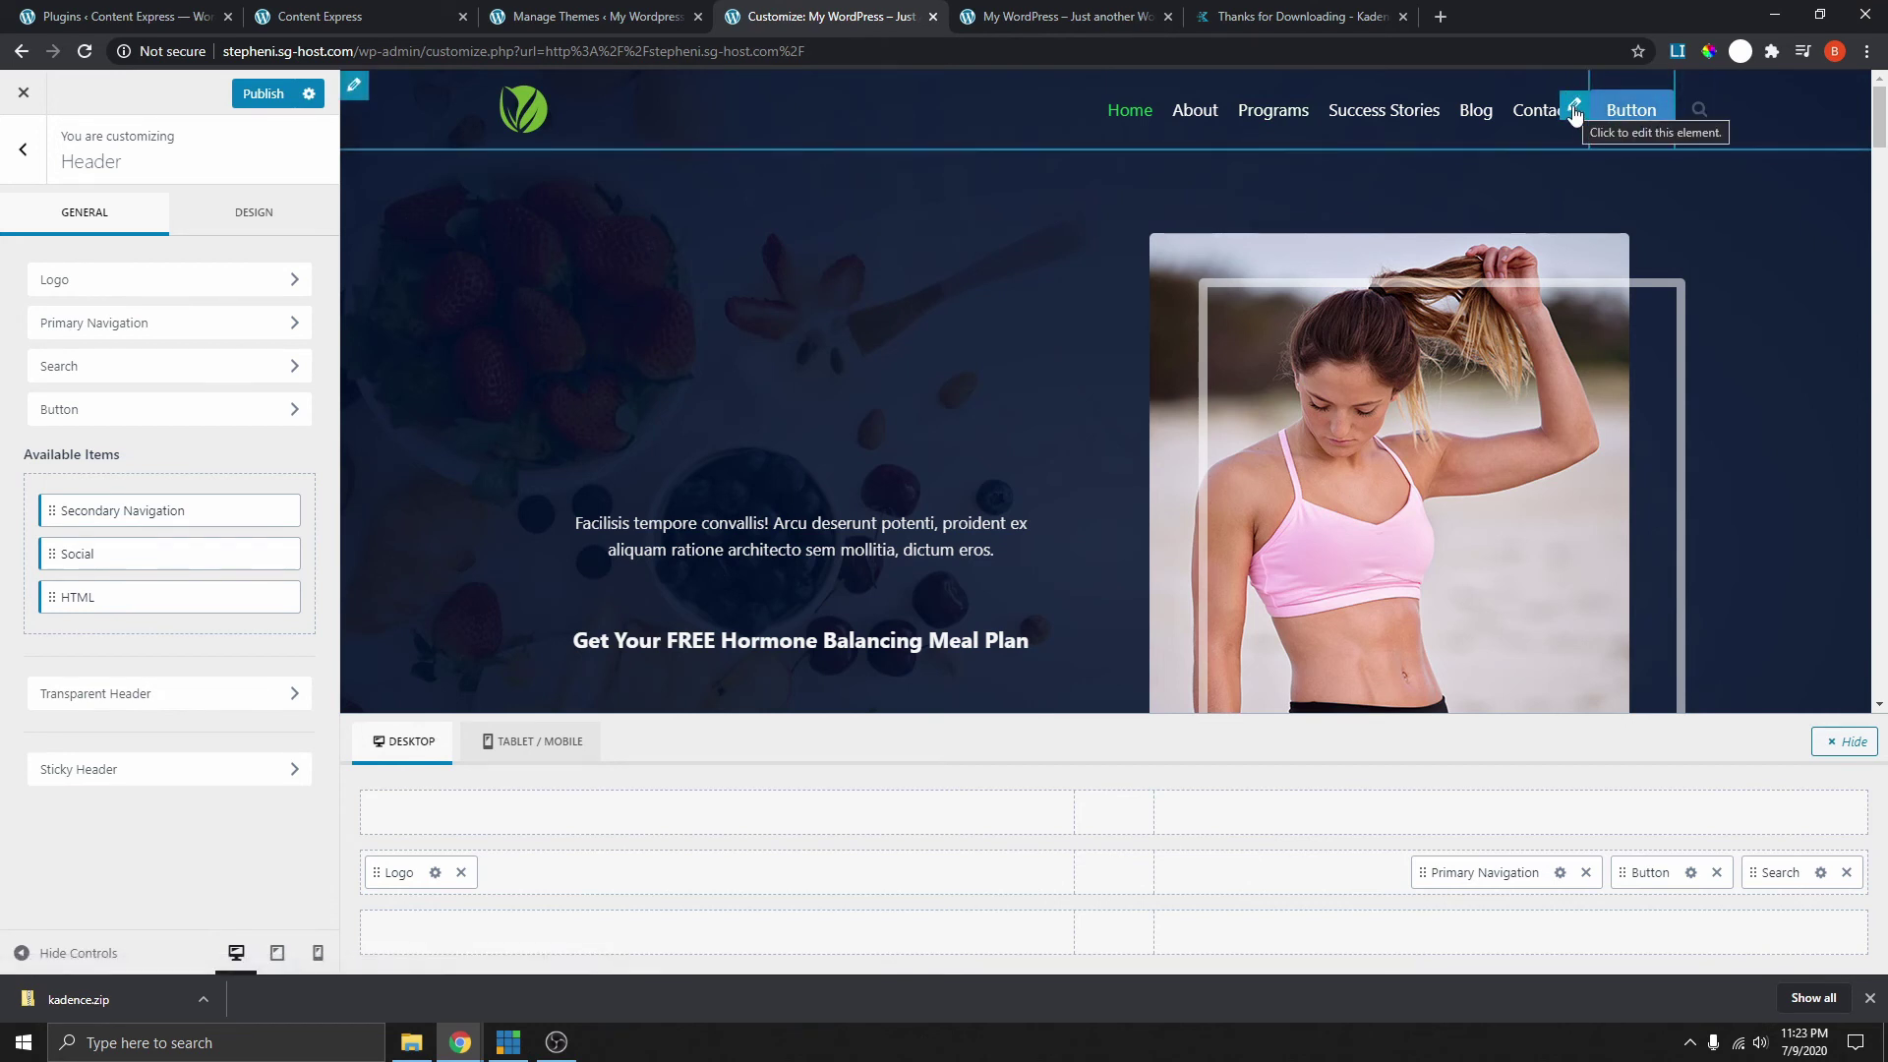
- In Header Button's Design tab, try SM, LG and Custom sizes, then settle on MD
left_click(1574, 108)
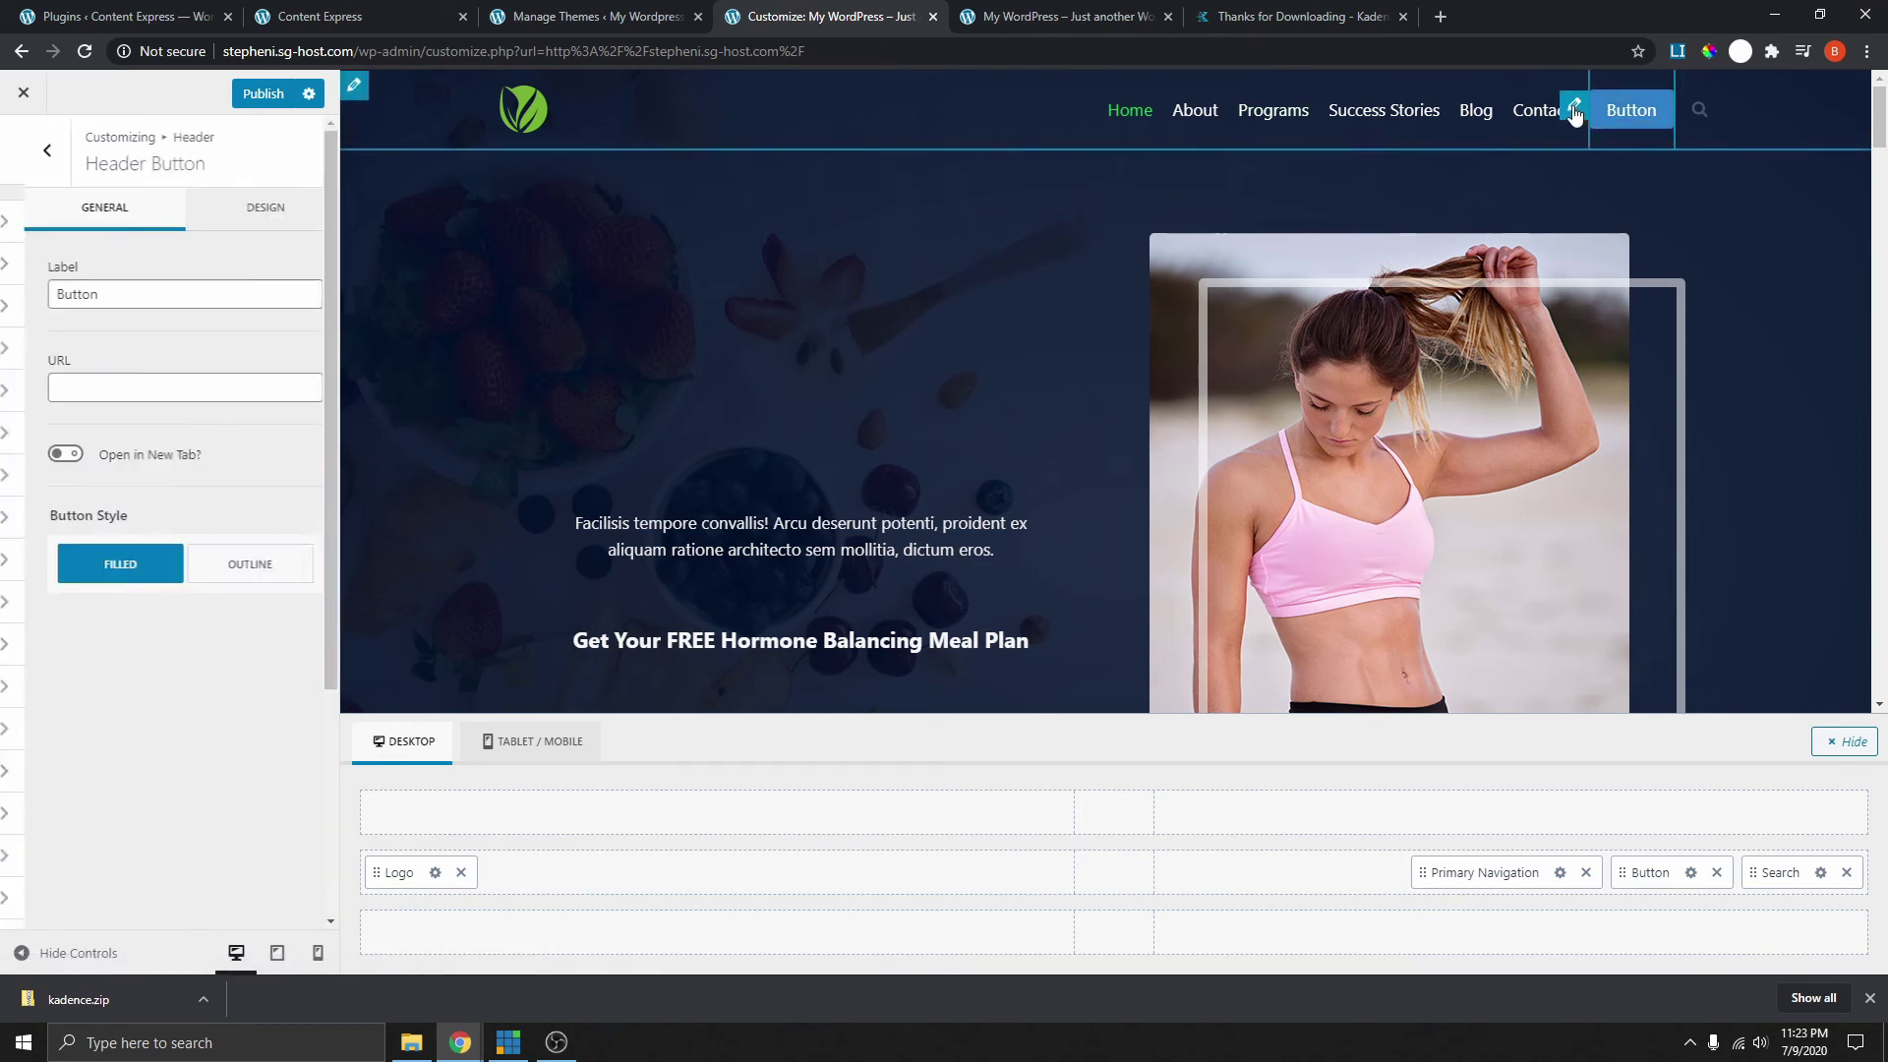
left_click(82, 394)
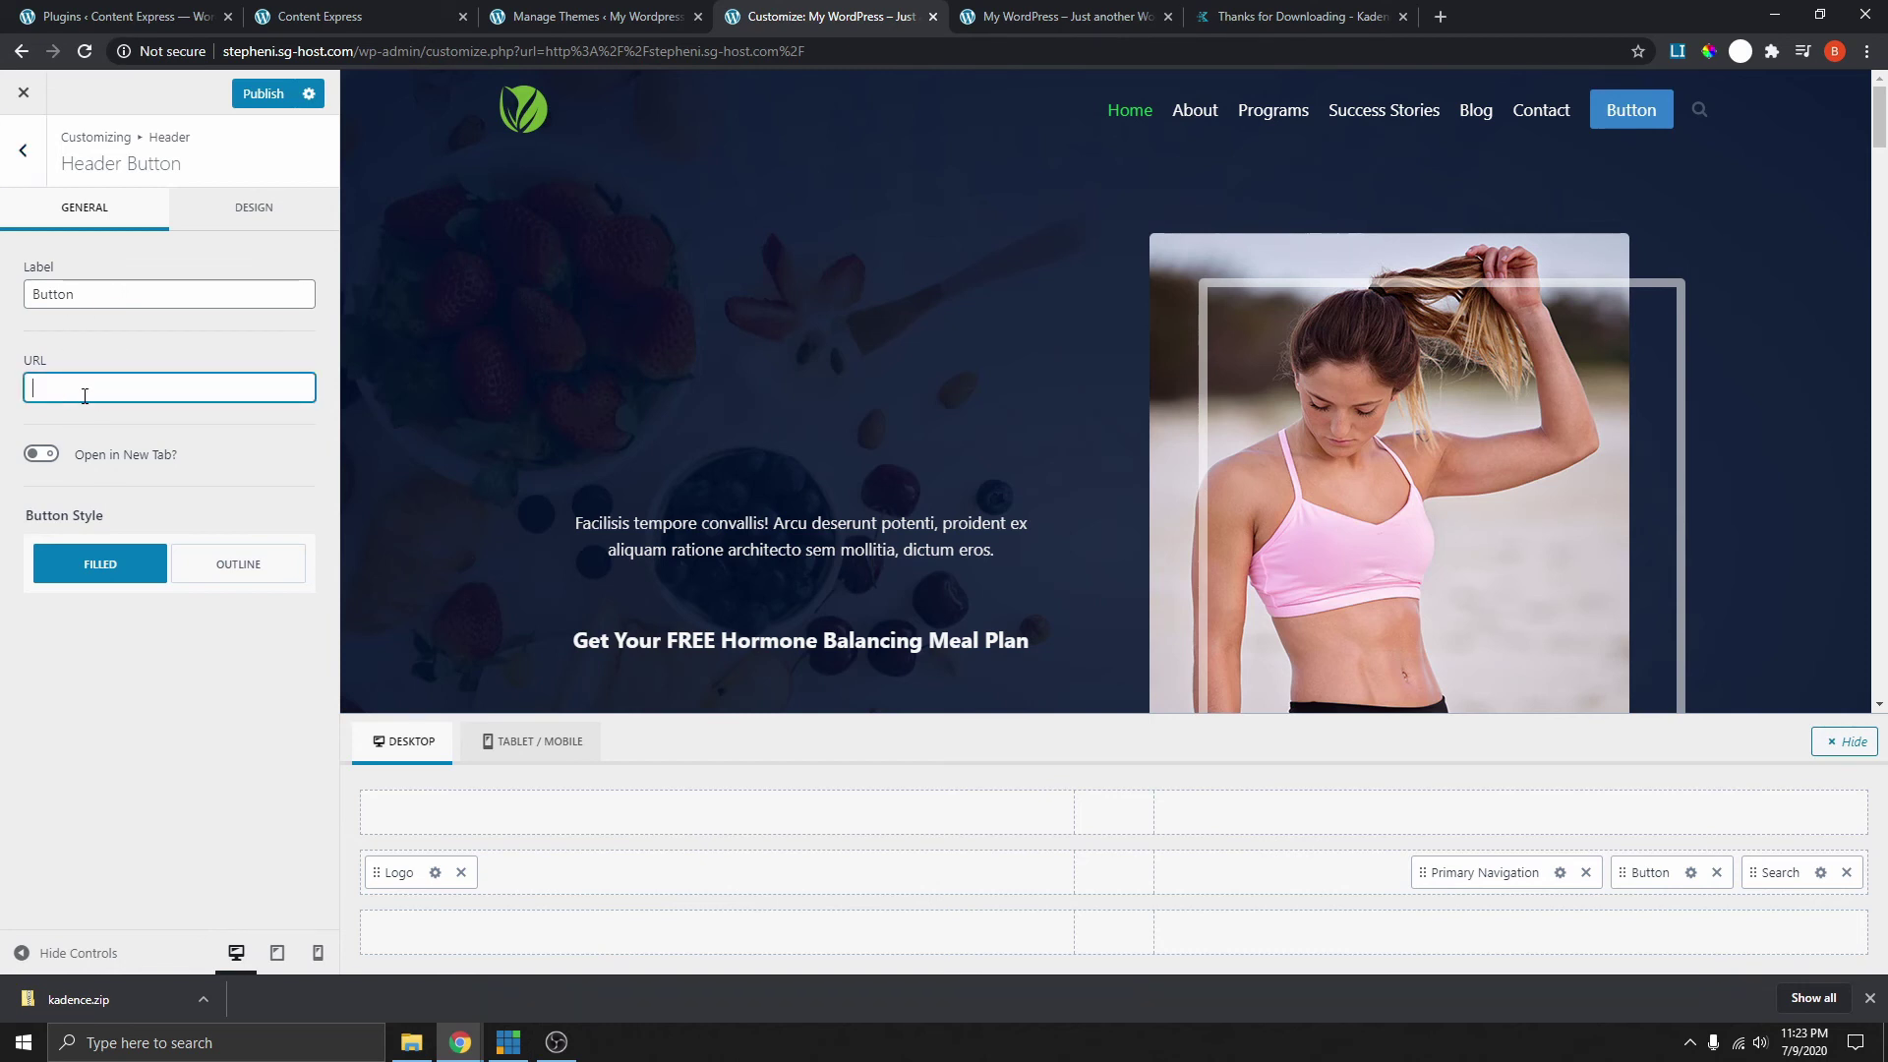
left_click(257, 214)
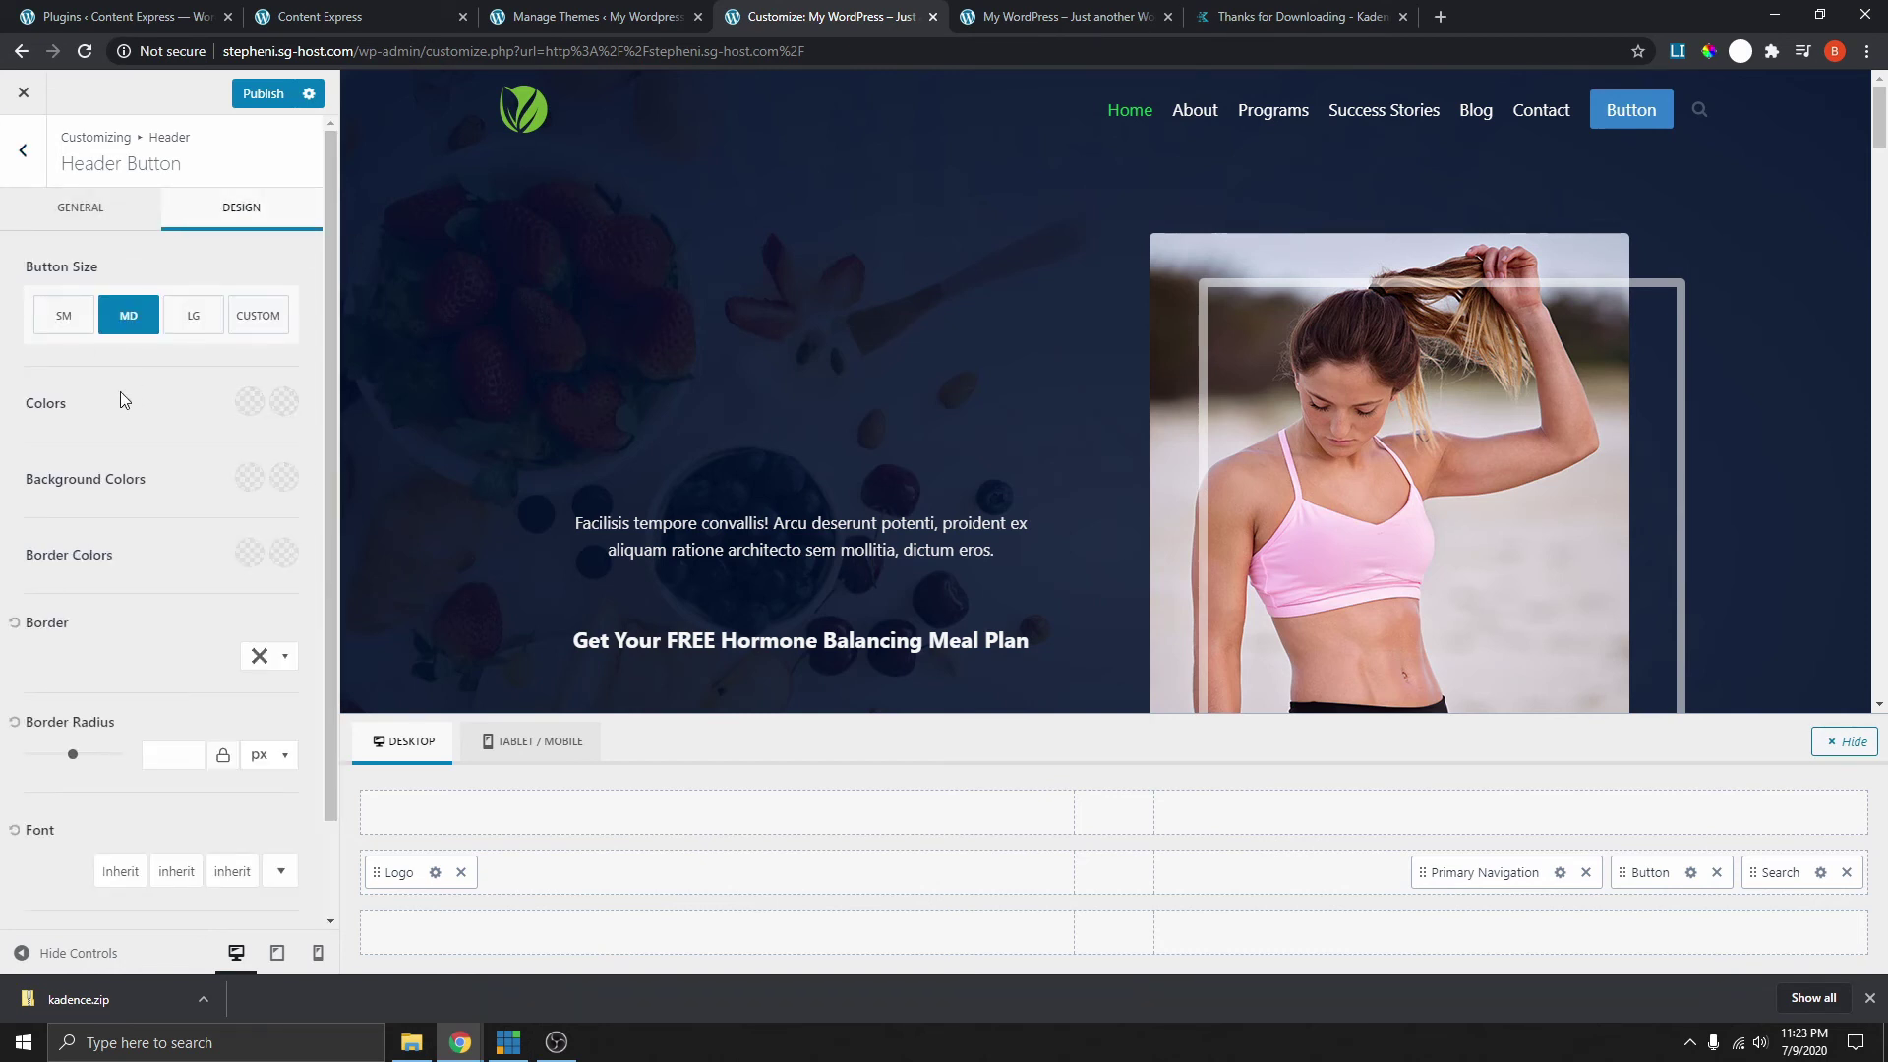
left_click(61, 320)
left_click(193, 317)
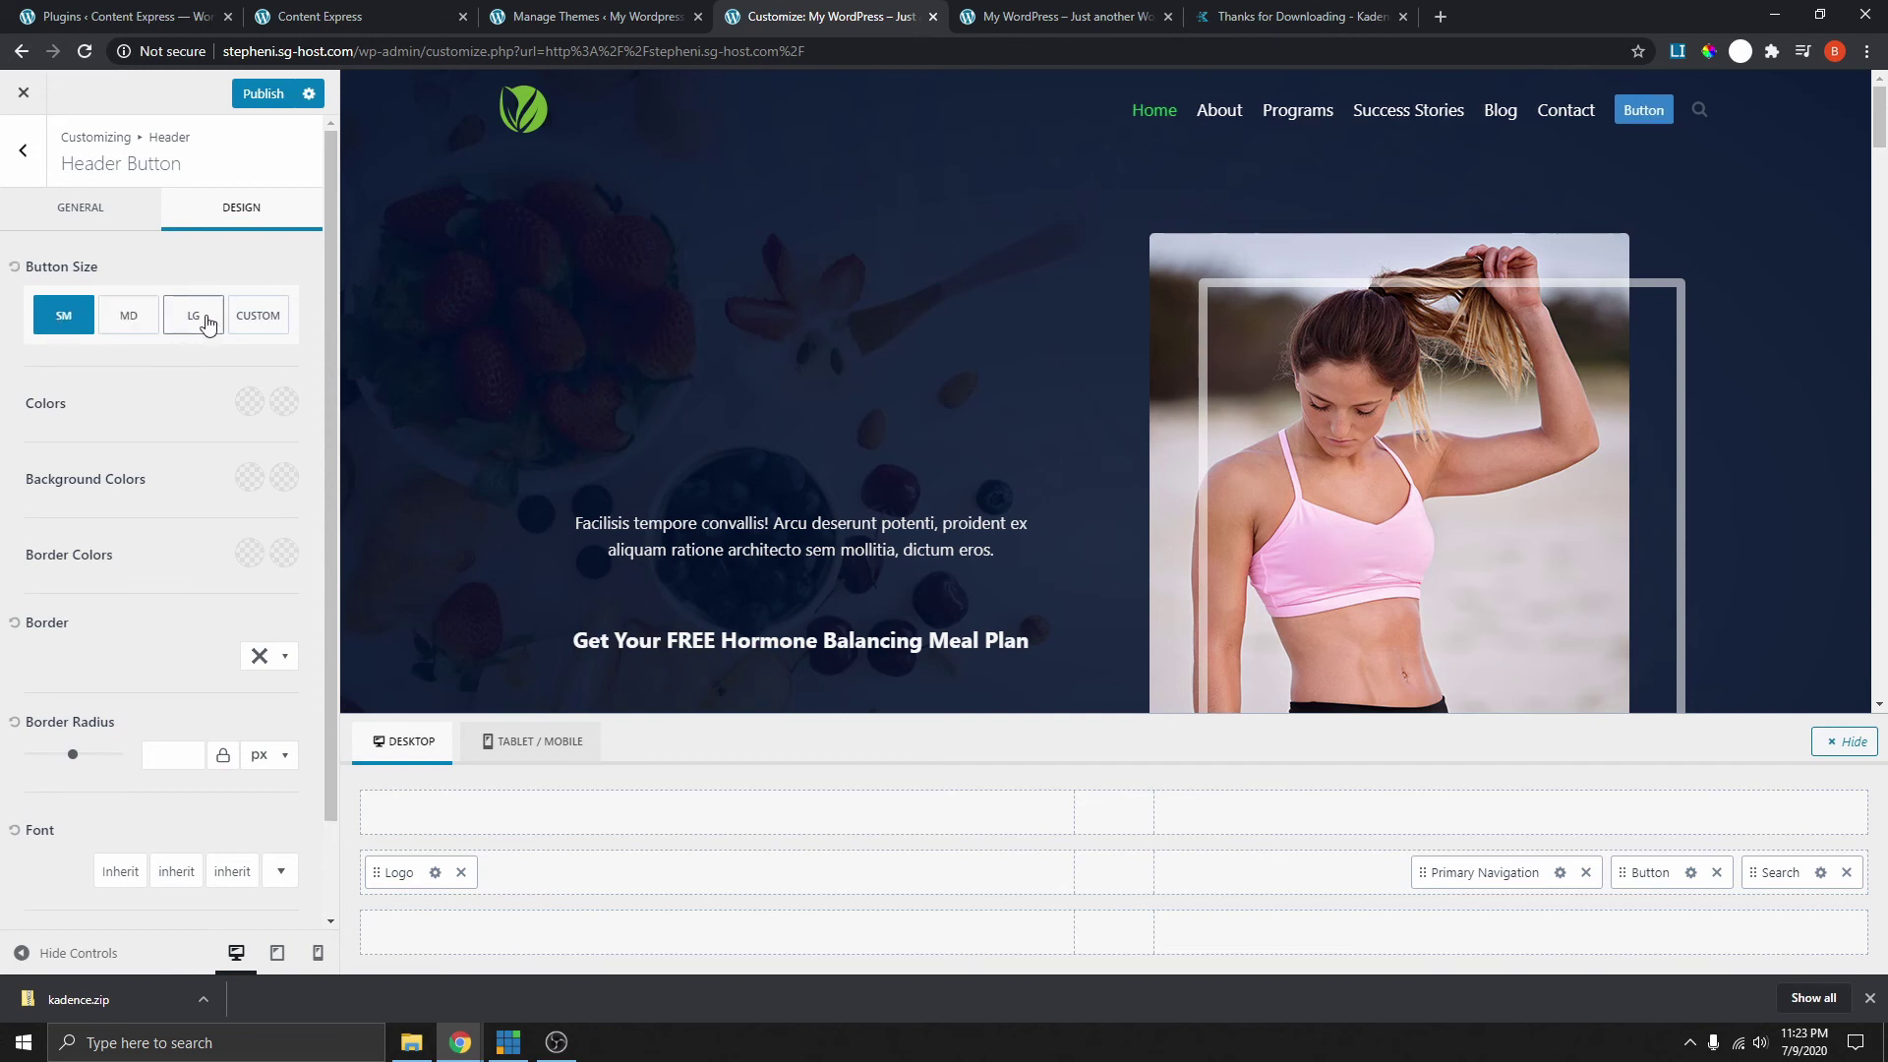
left_click(274, 319)
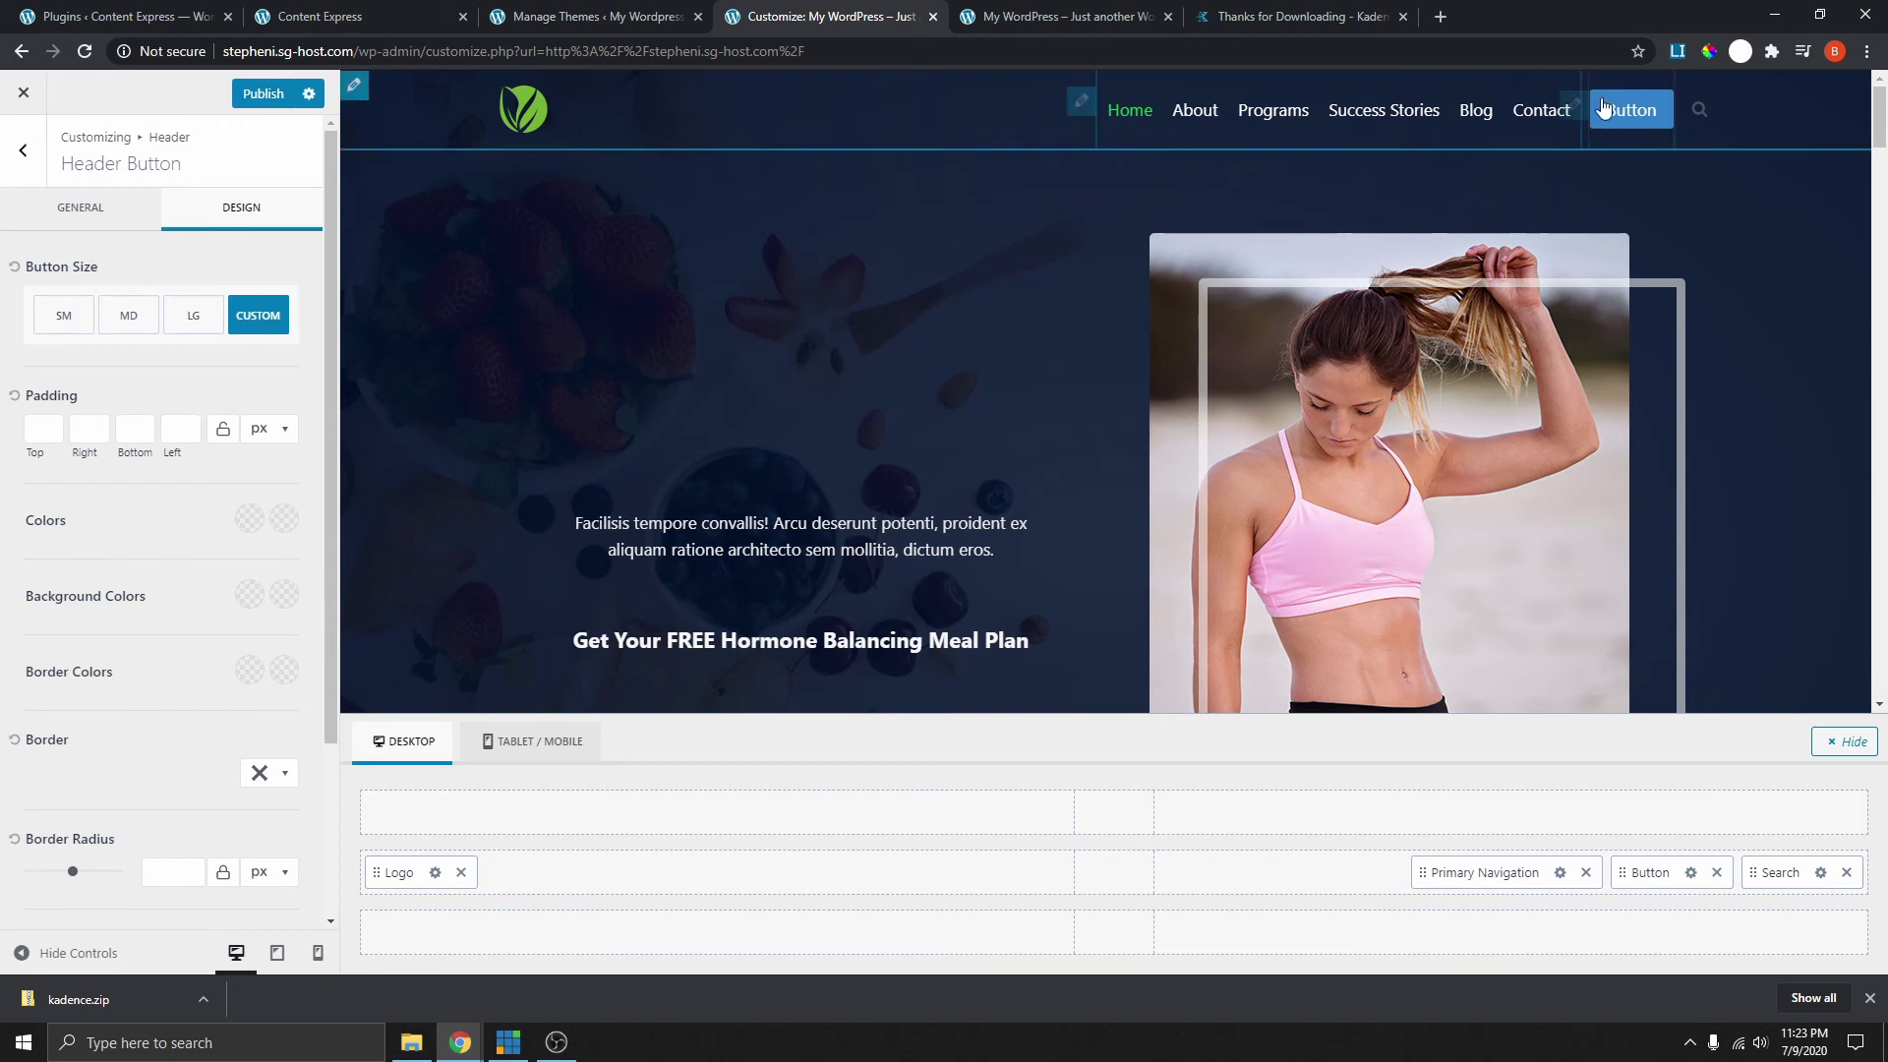
left_click(138, 322)
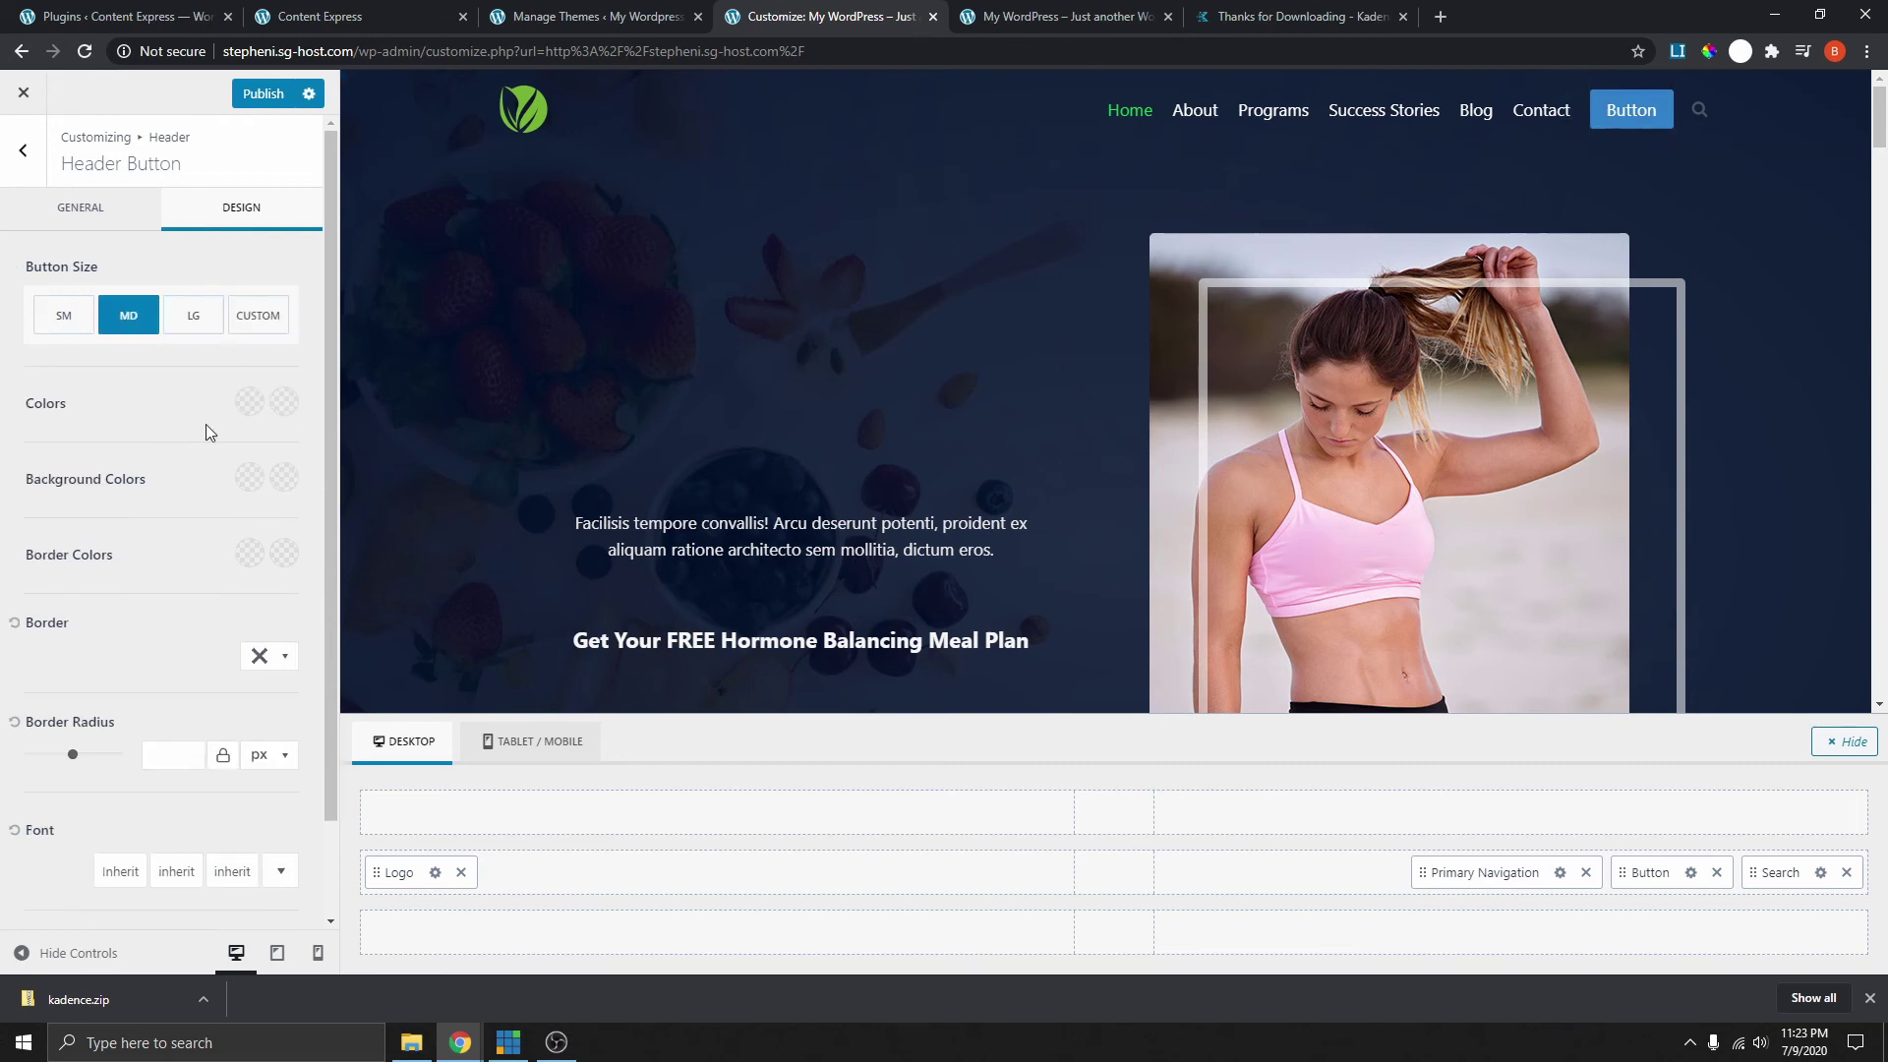
left_click(251, 403)
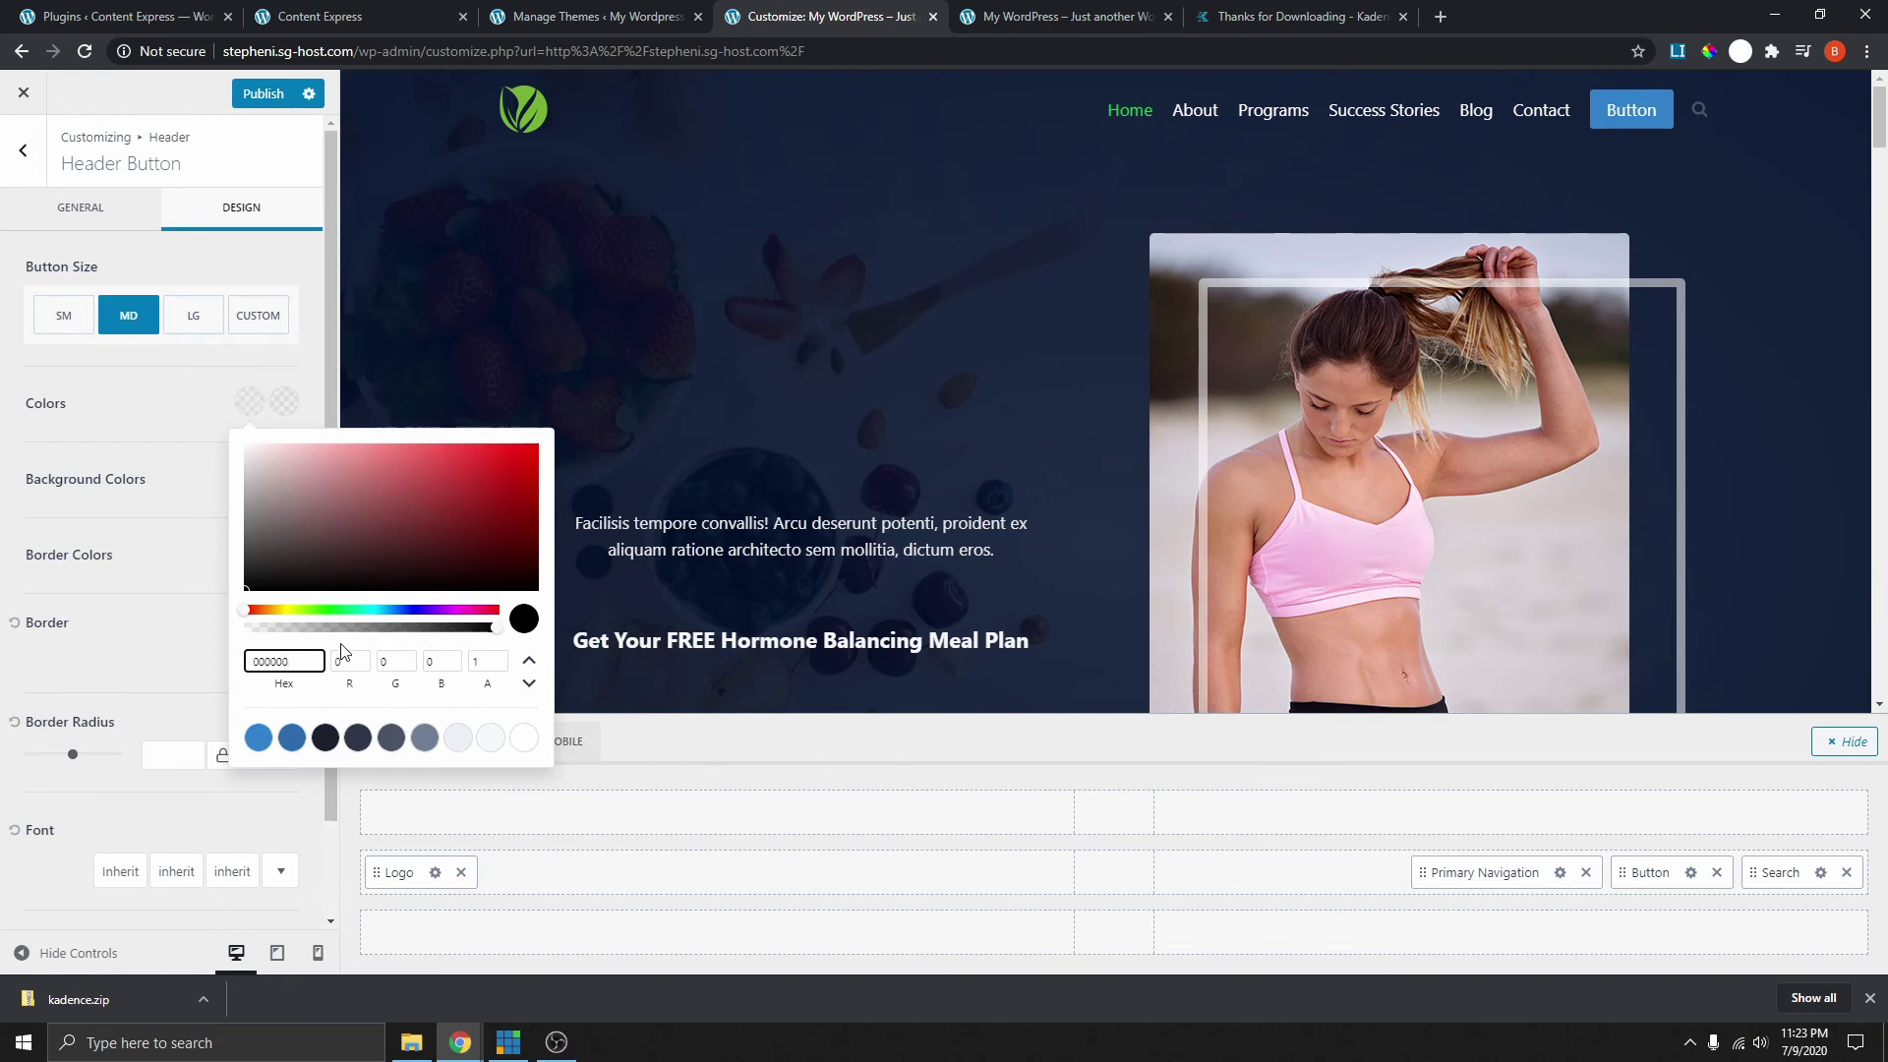
- Set the header button's text colour to white
left_click(343, 611)
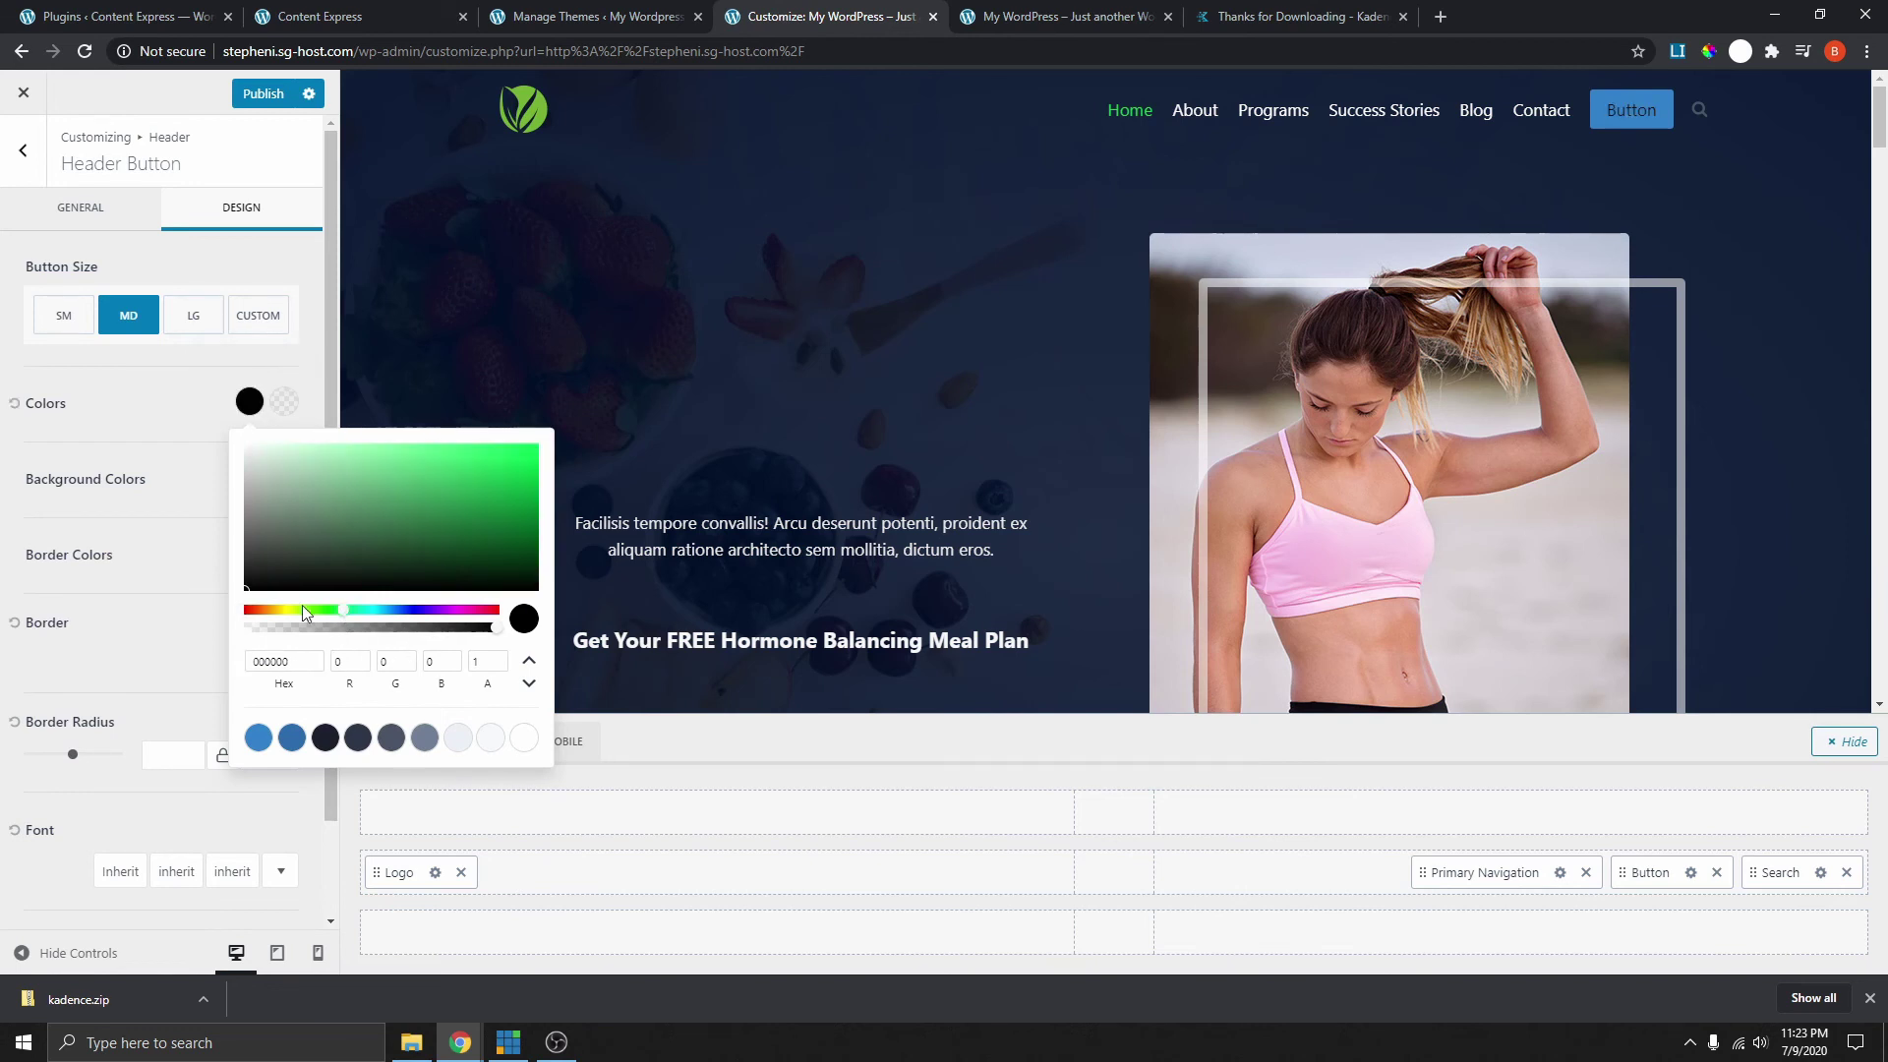
left_click_drag(507, 485, 535, 462)
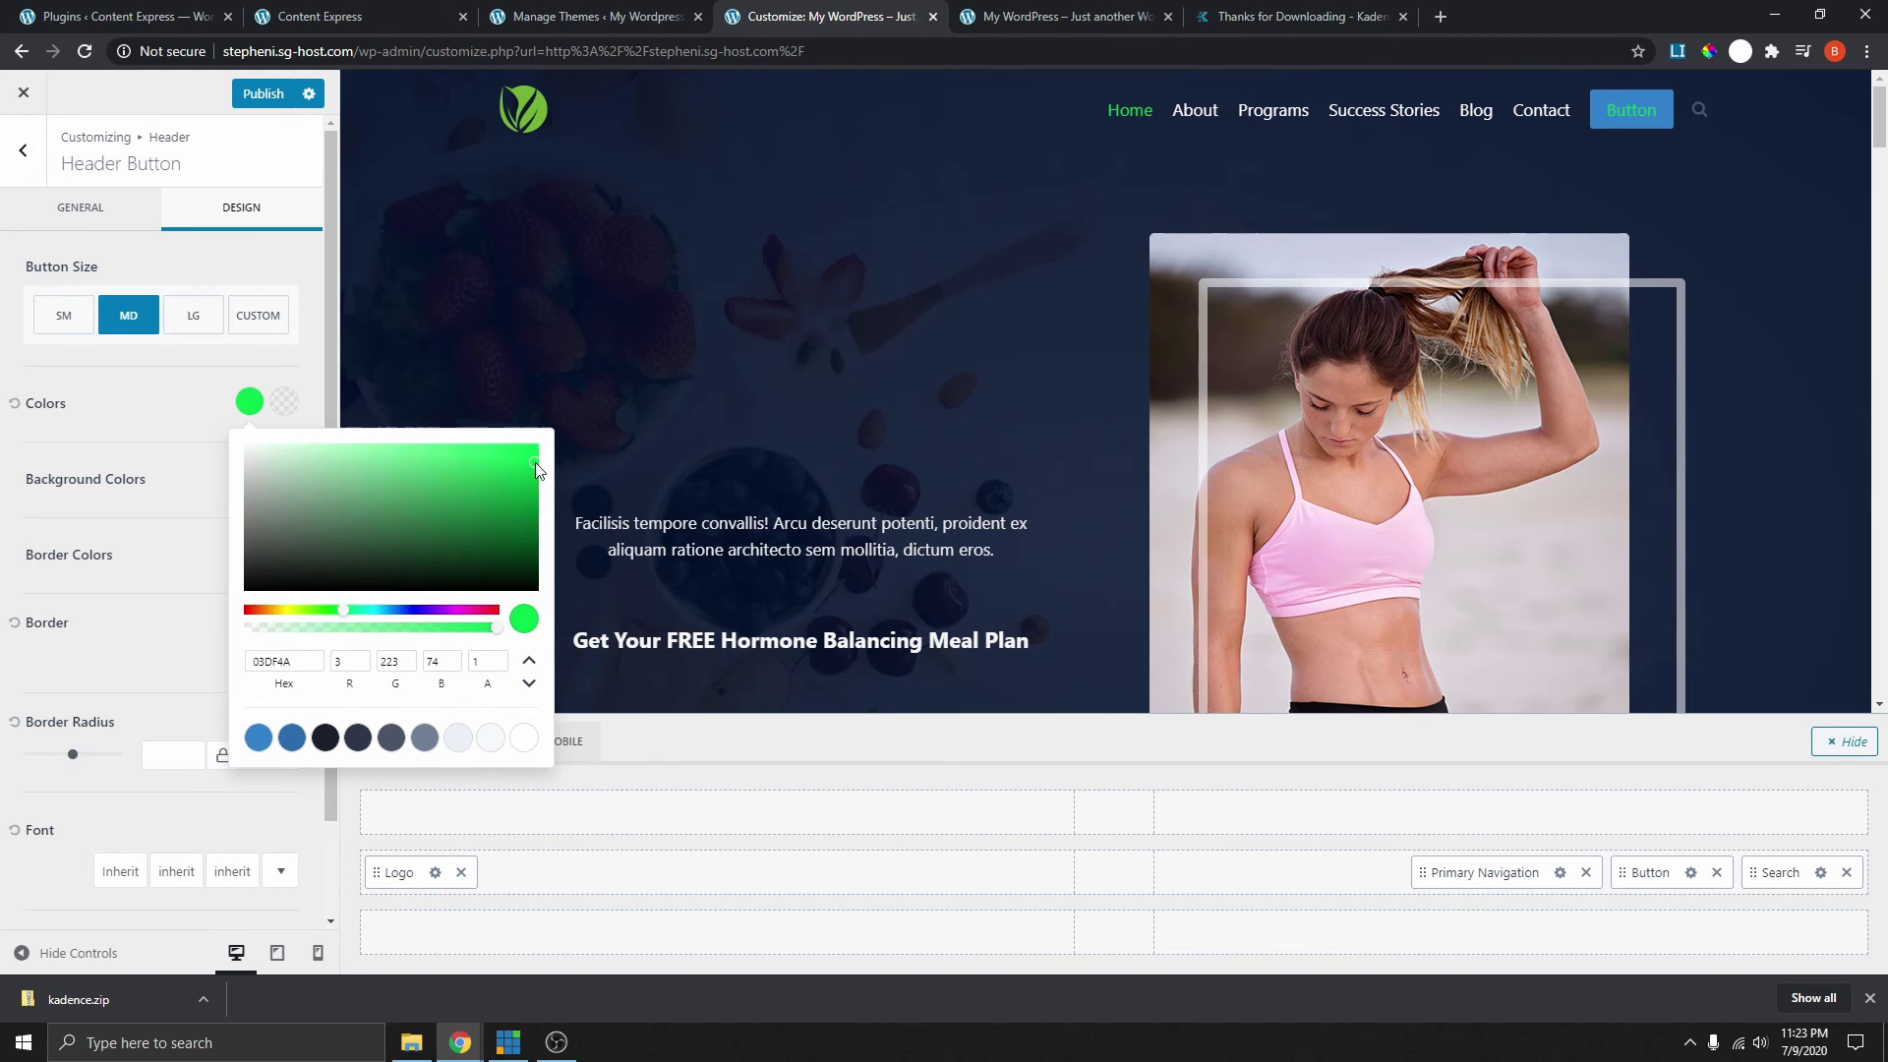
left_click(524, 737)
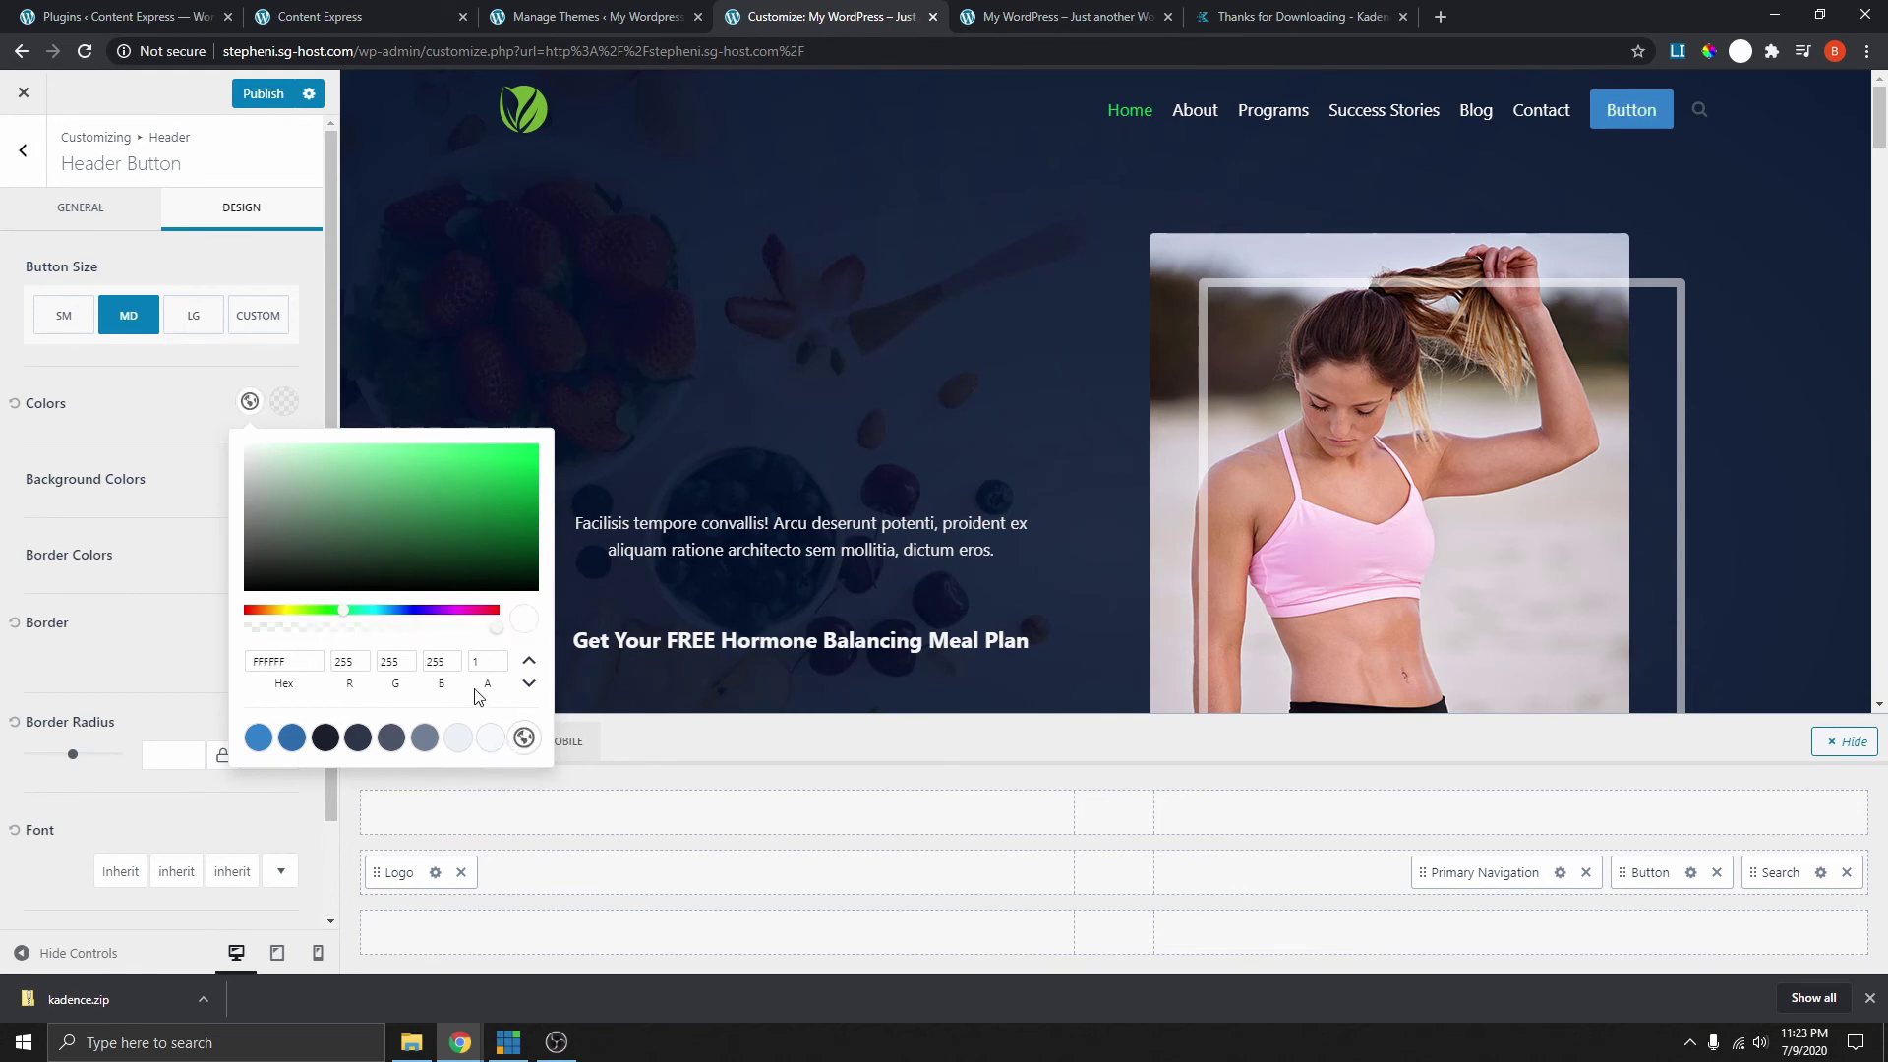
left_click(165, 419)
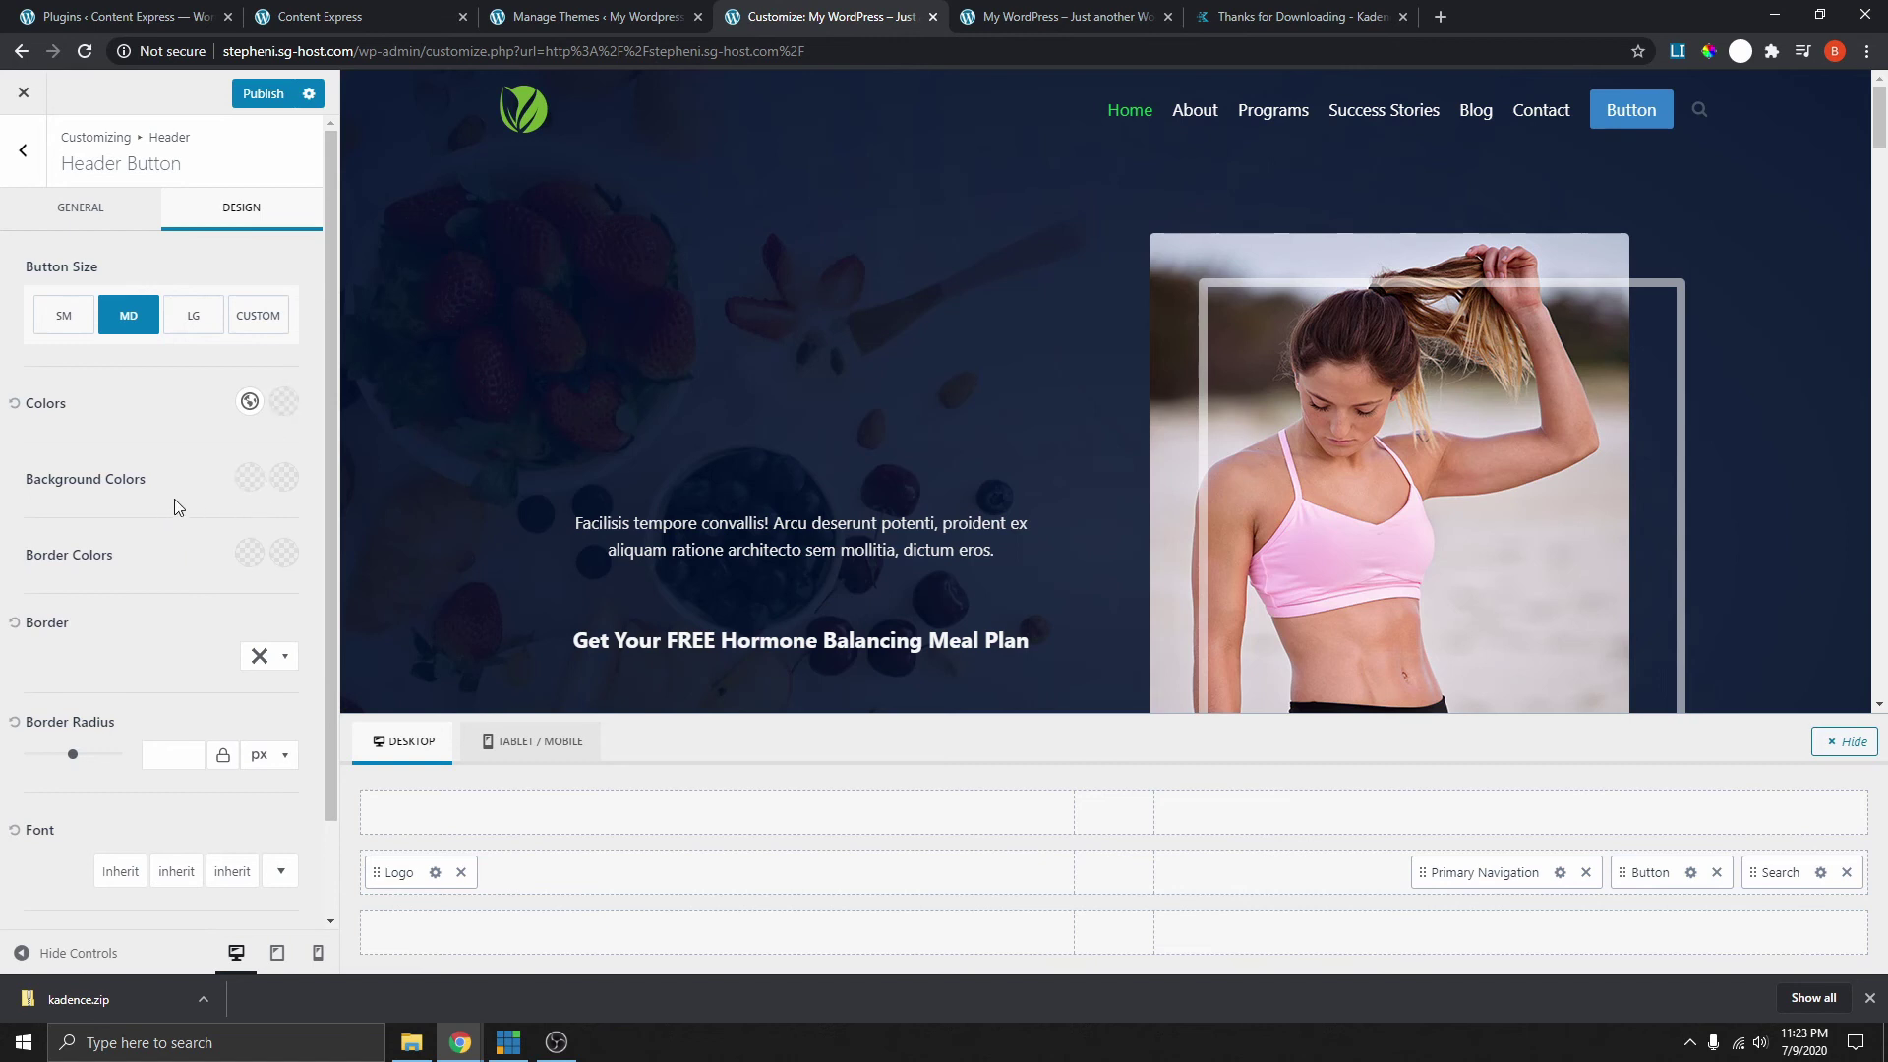
- Give the header button a green 1CB428 background and check the preview
left_click(249, 482)
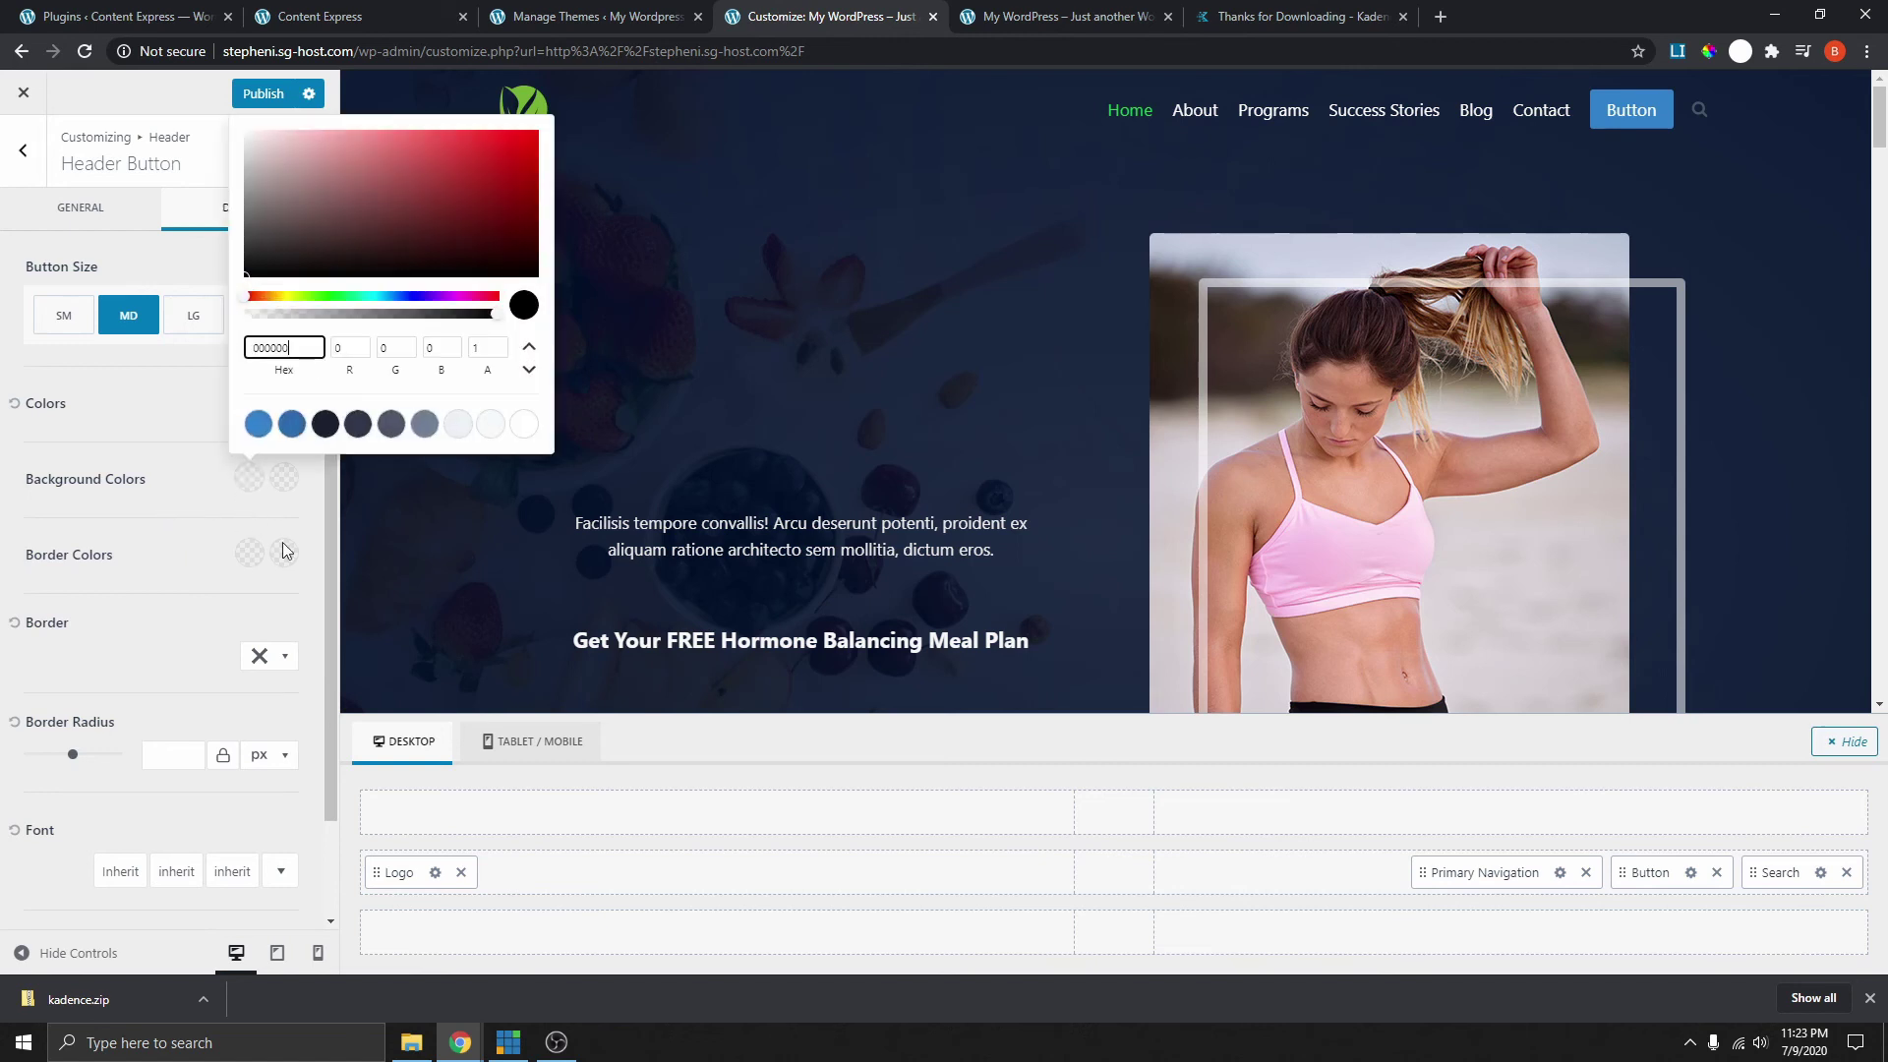
left_click(334, 297)
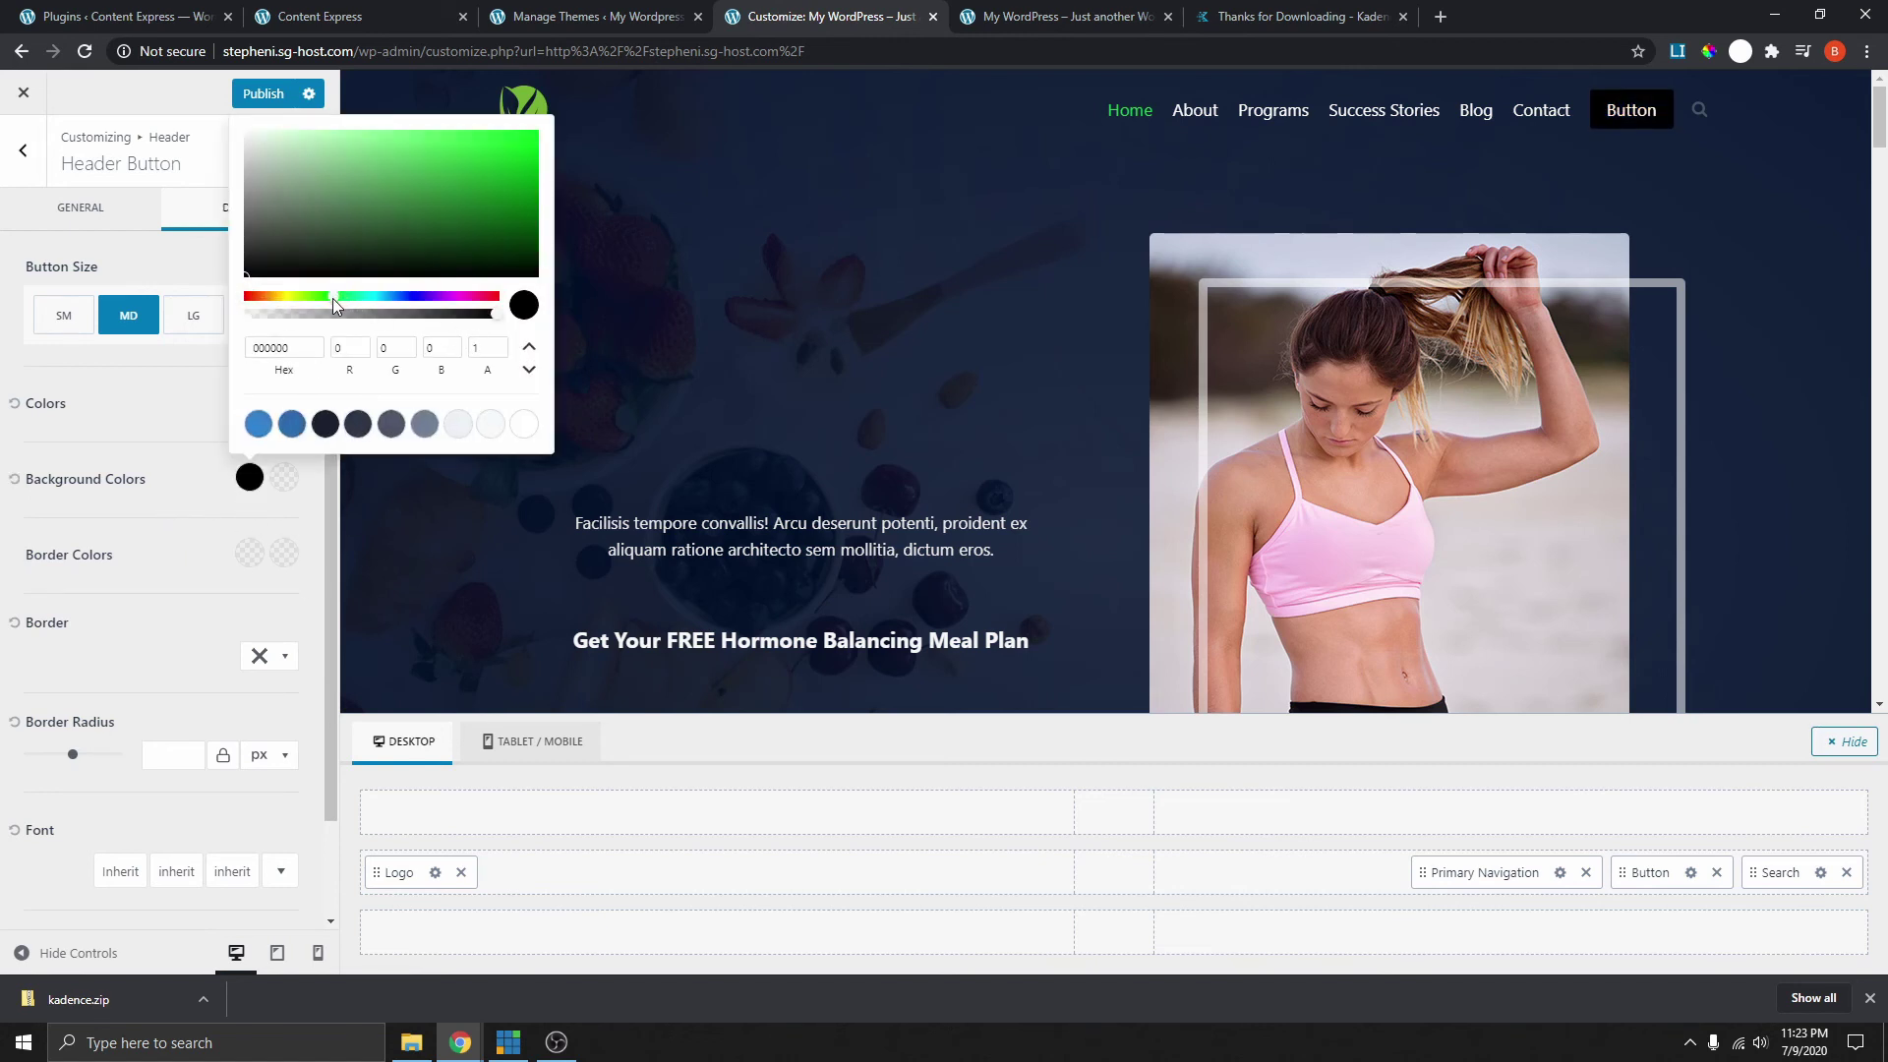
mouse_move(511, 141)
left_mouse_down()
mouse_move(510, 258)
mouse_move(492, 173)
left_mouse_up()
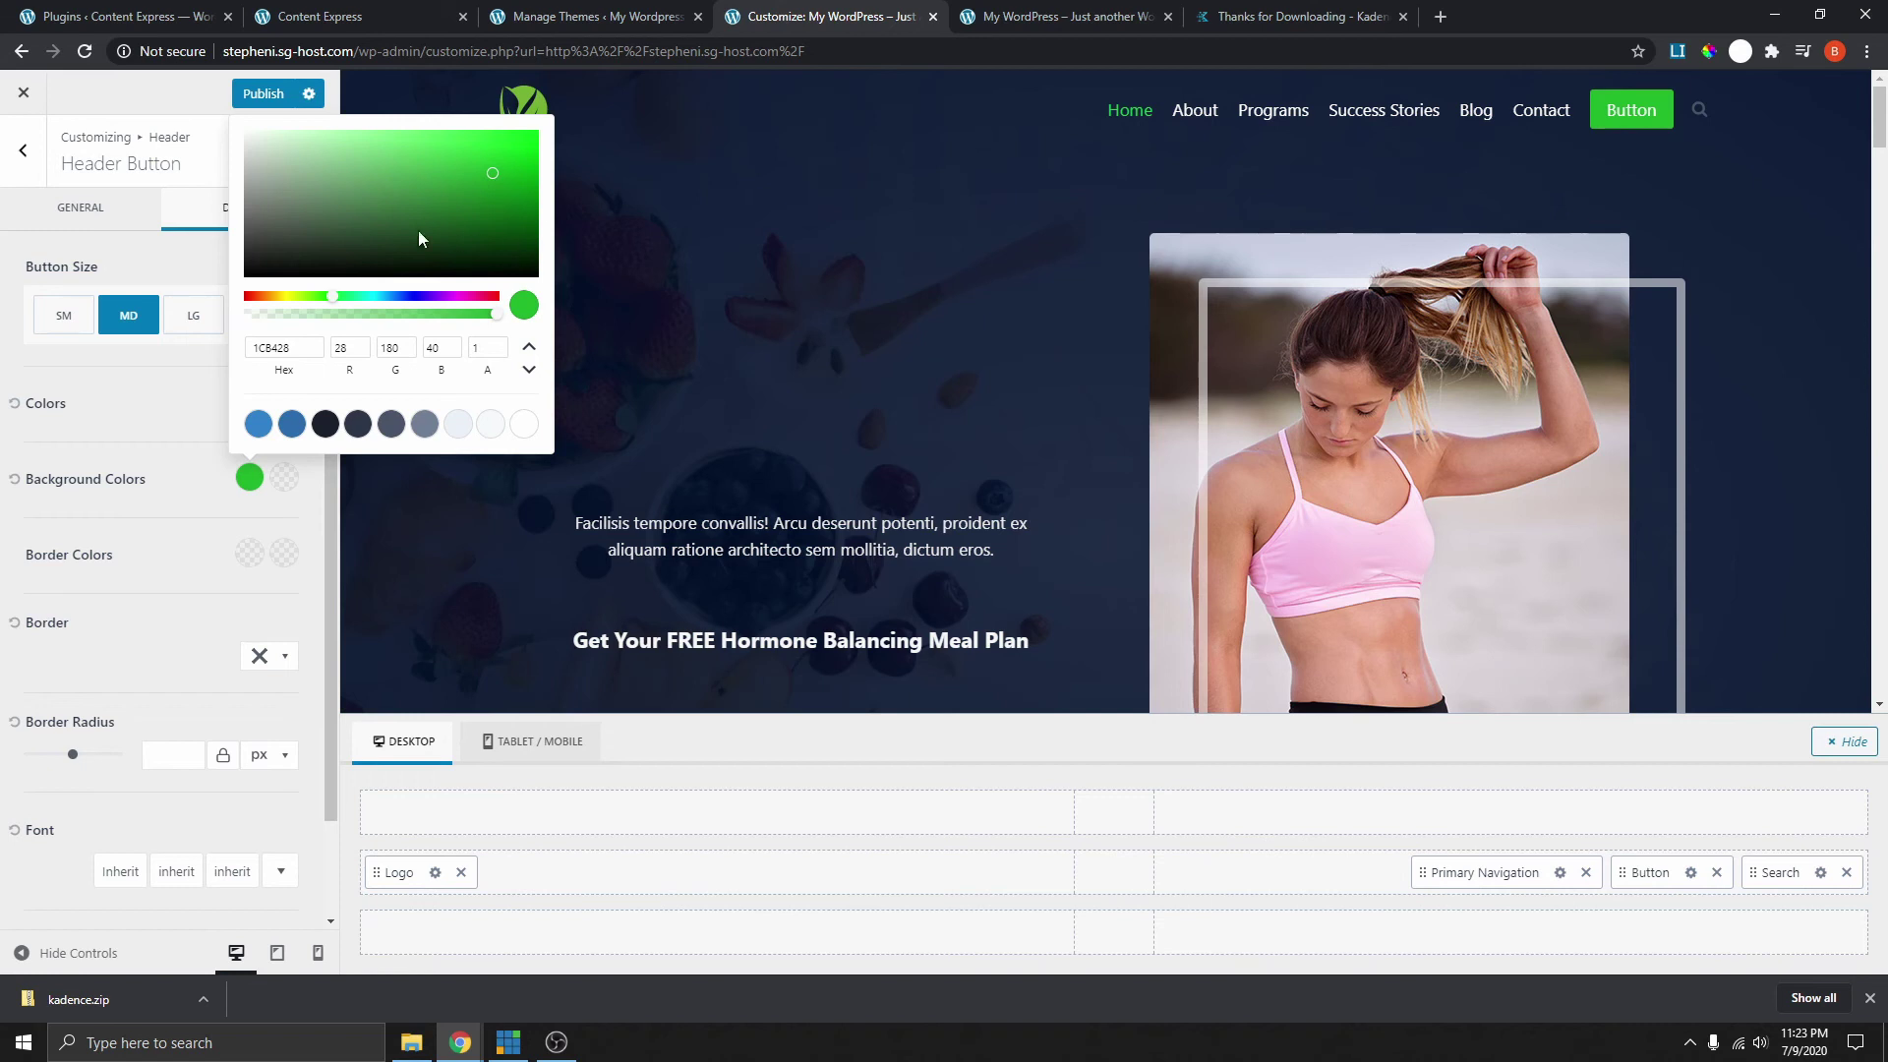
left_click(138, 269)
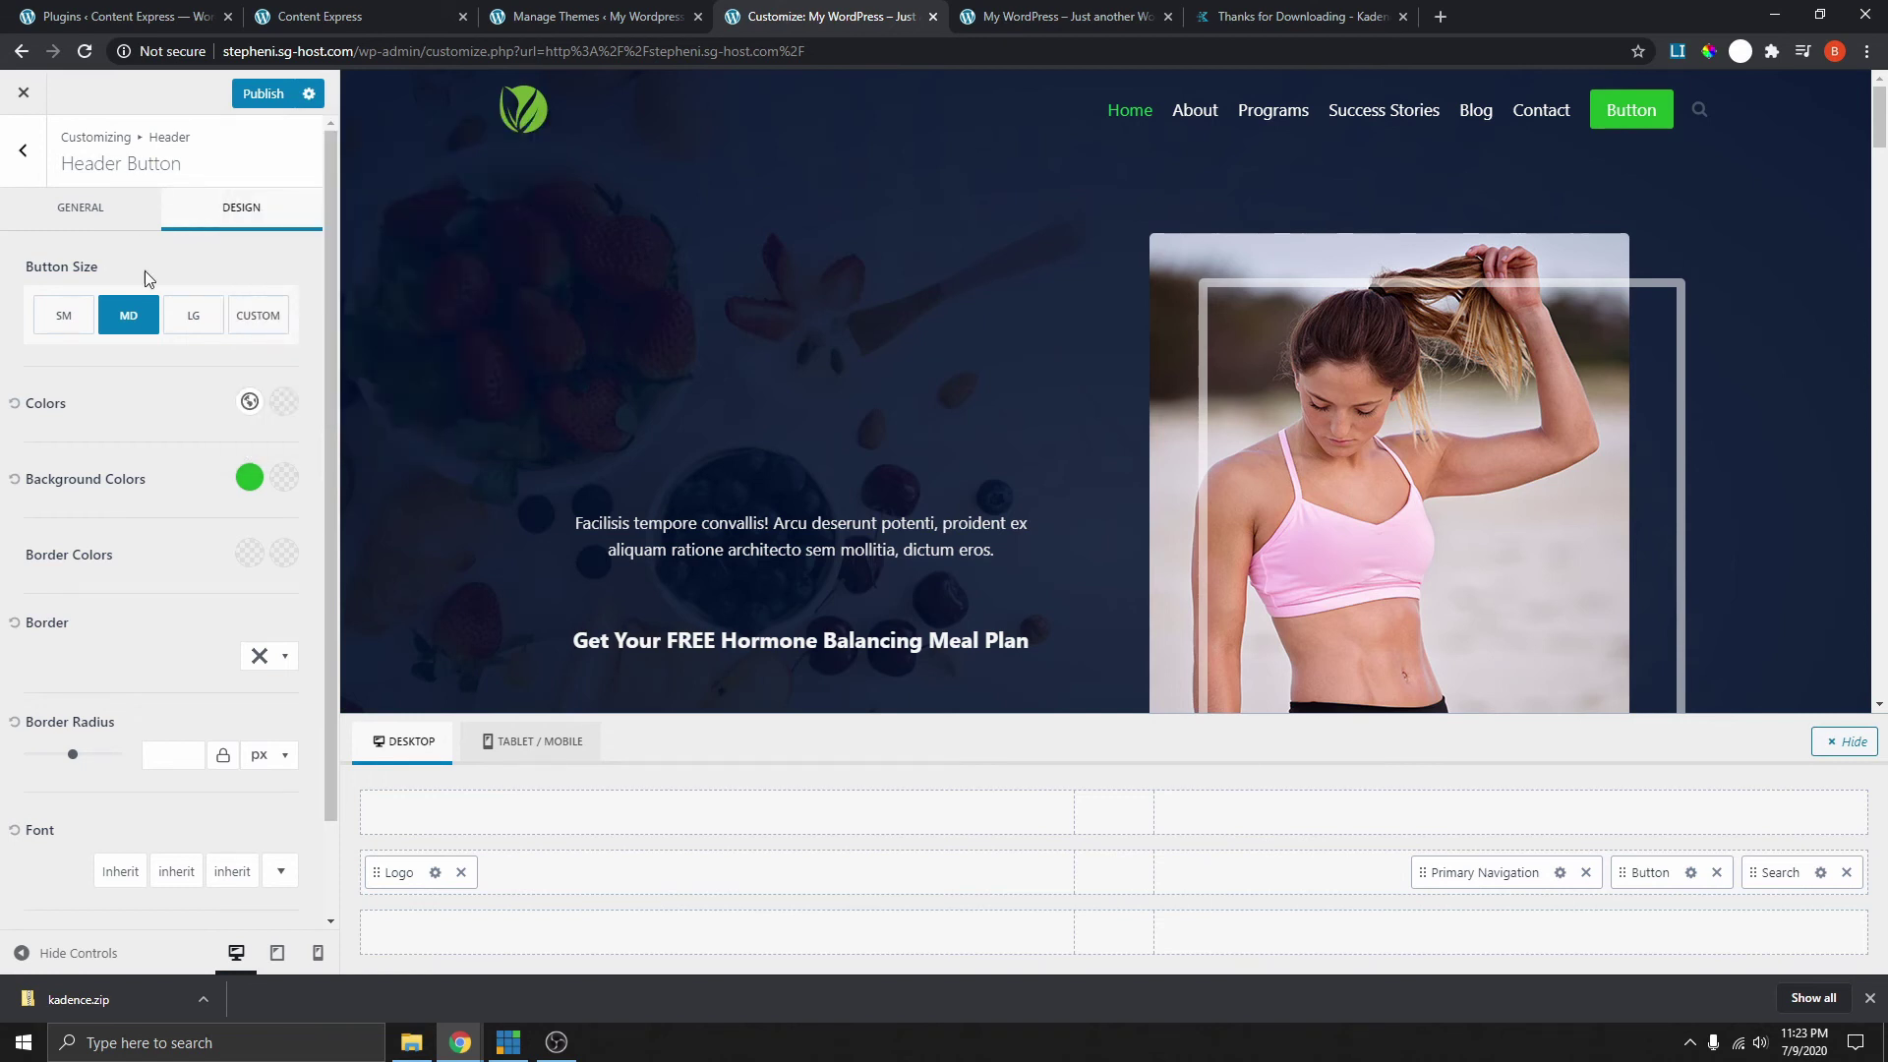
scroll(1467, 421, "down", 3)
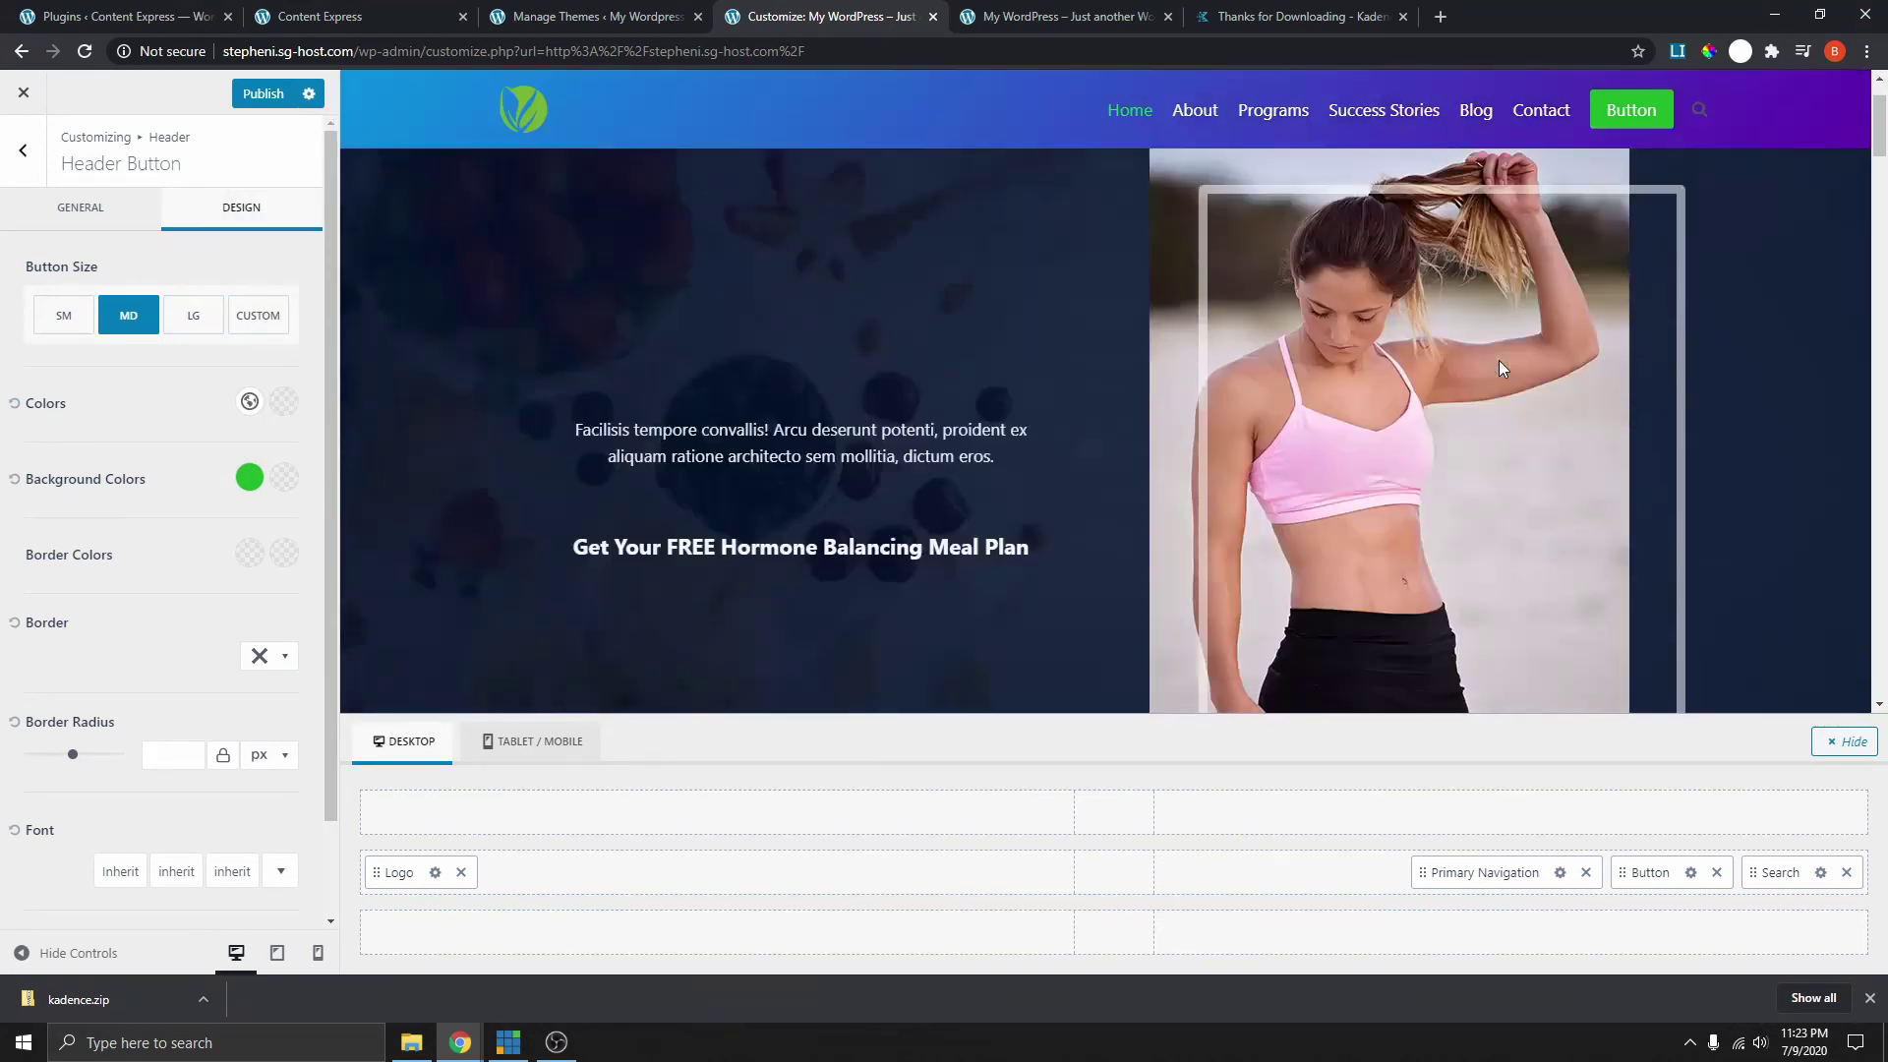
scroll(1498, 359, "down", 4)
scroll(728, 370, "down", 7)
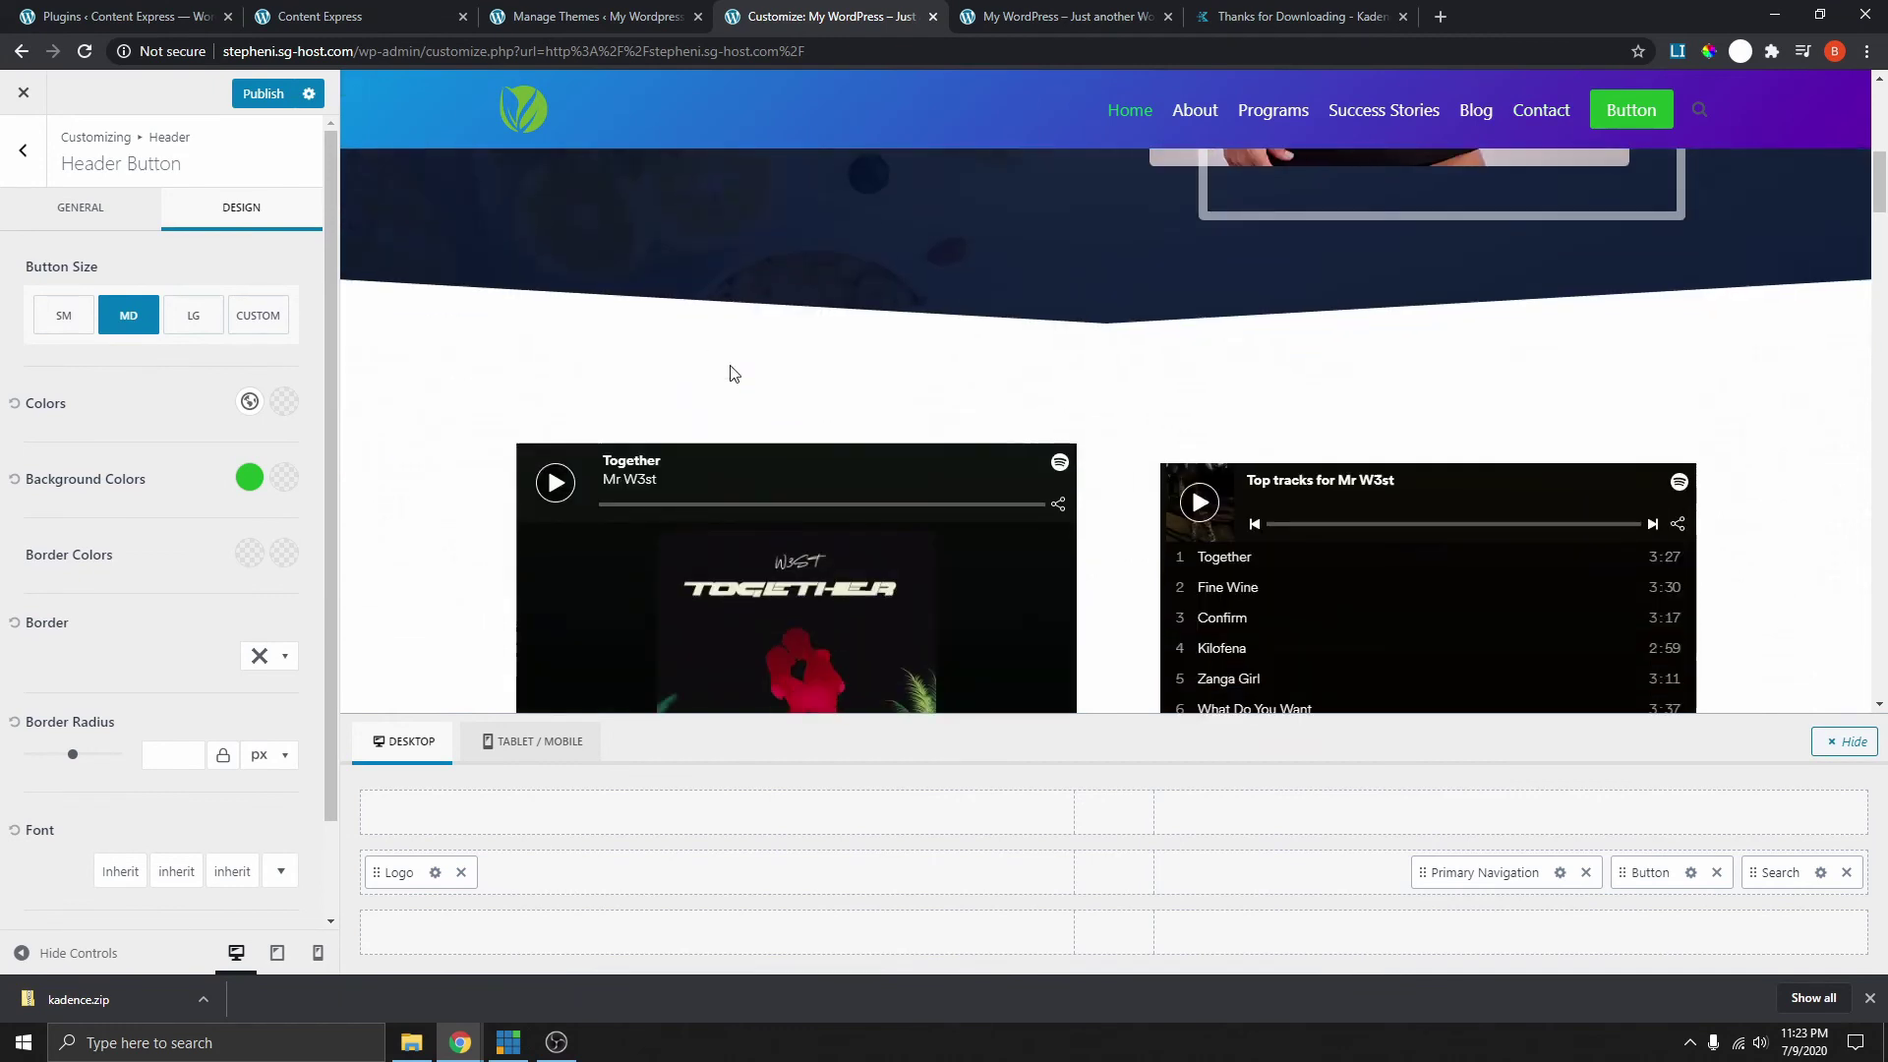
- Switch the header builder to Tablet/Mobile and preview the mobile menu
scroll(962, 646, "up", 10)
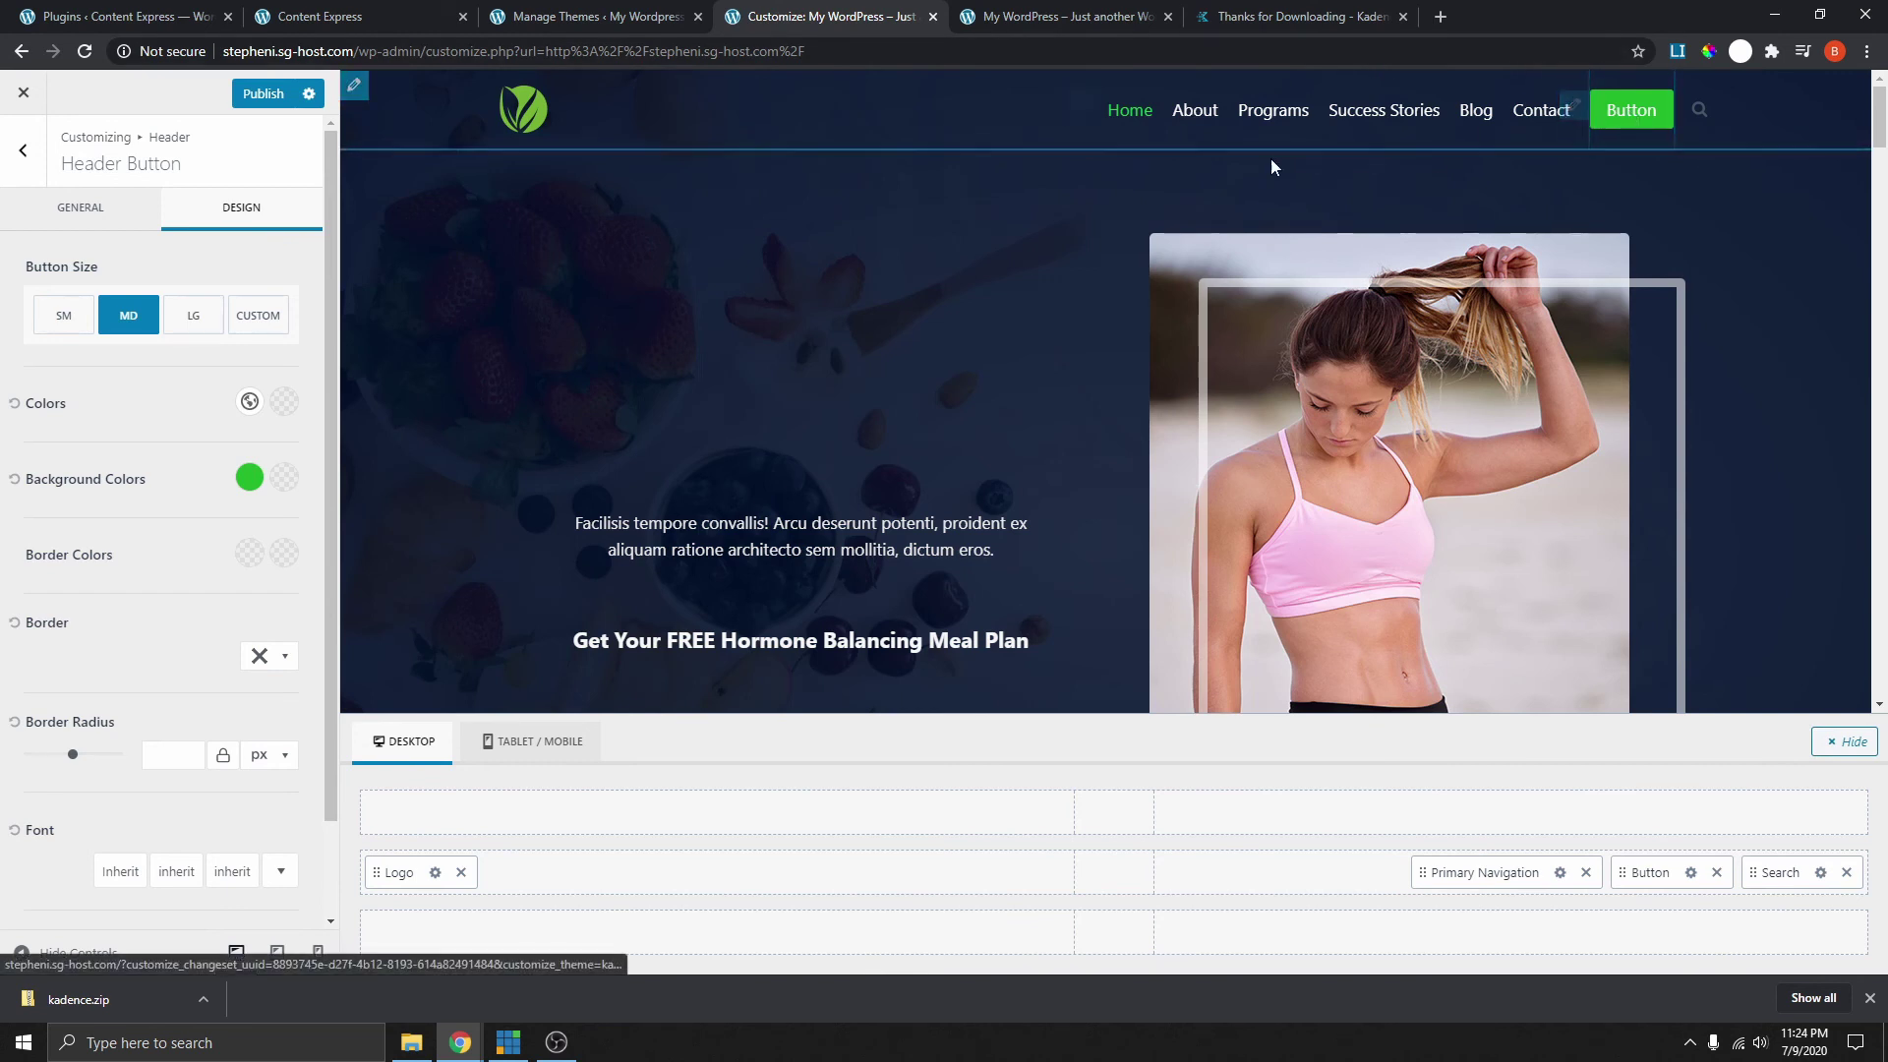
left_click(531, 749)
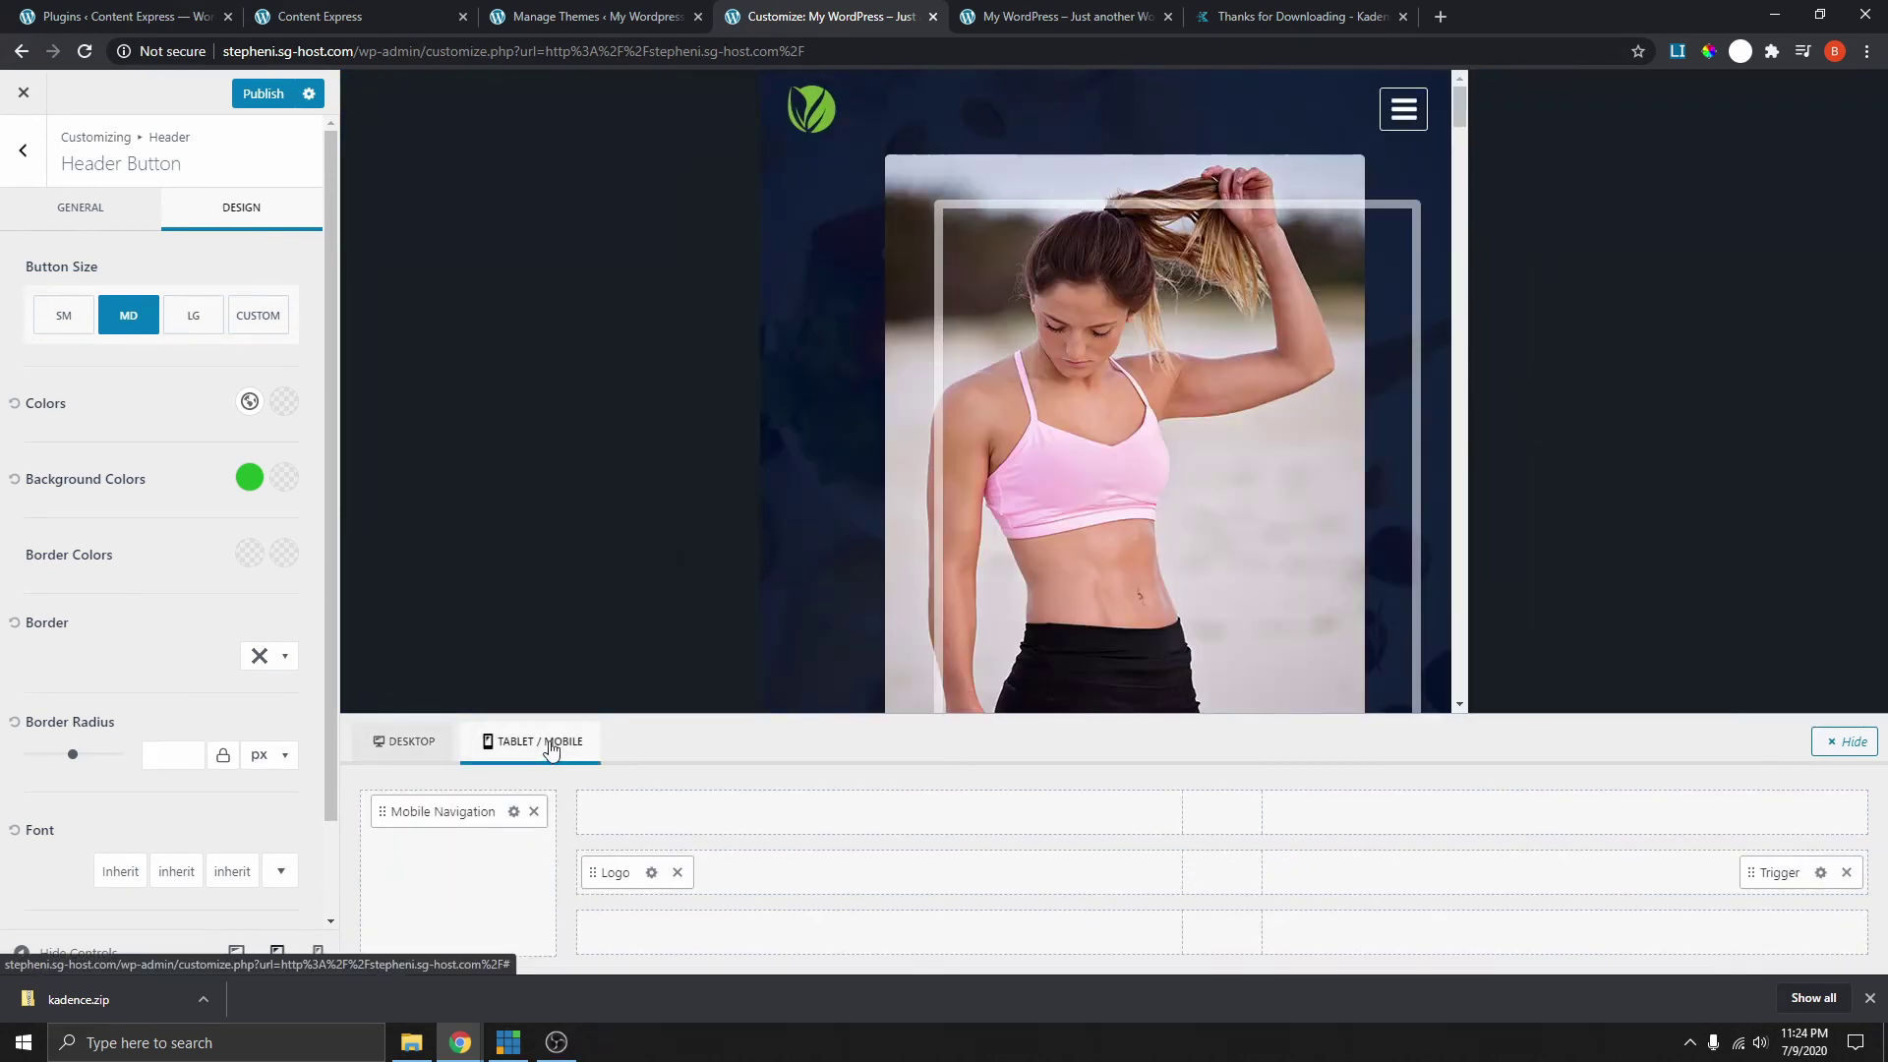
left_click(1403, 109)
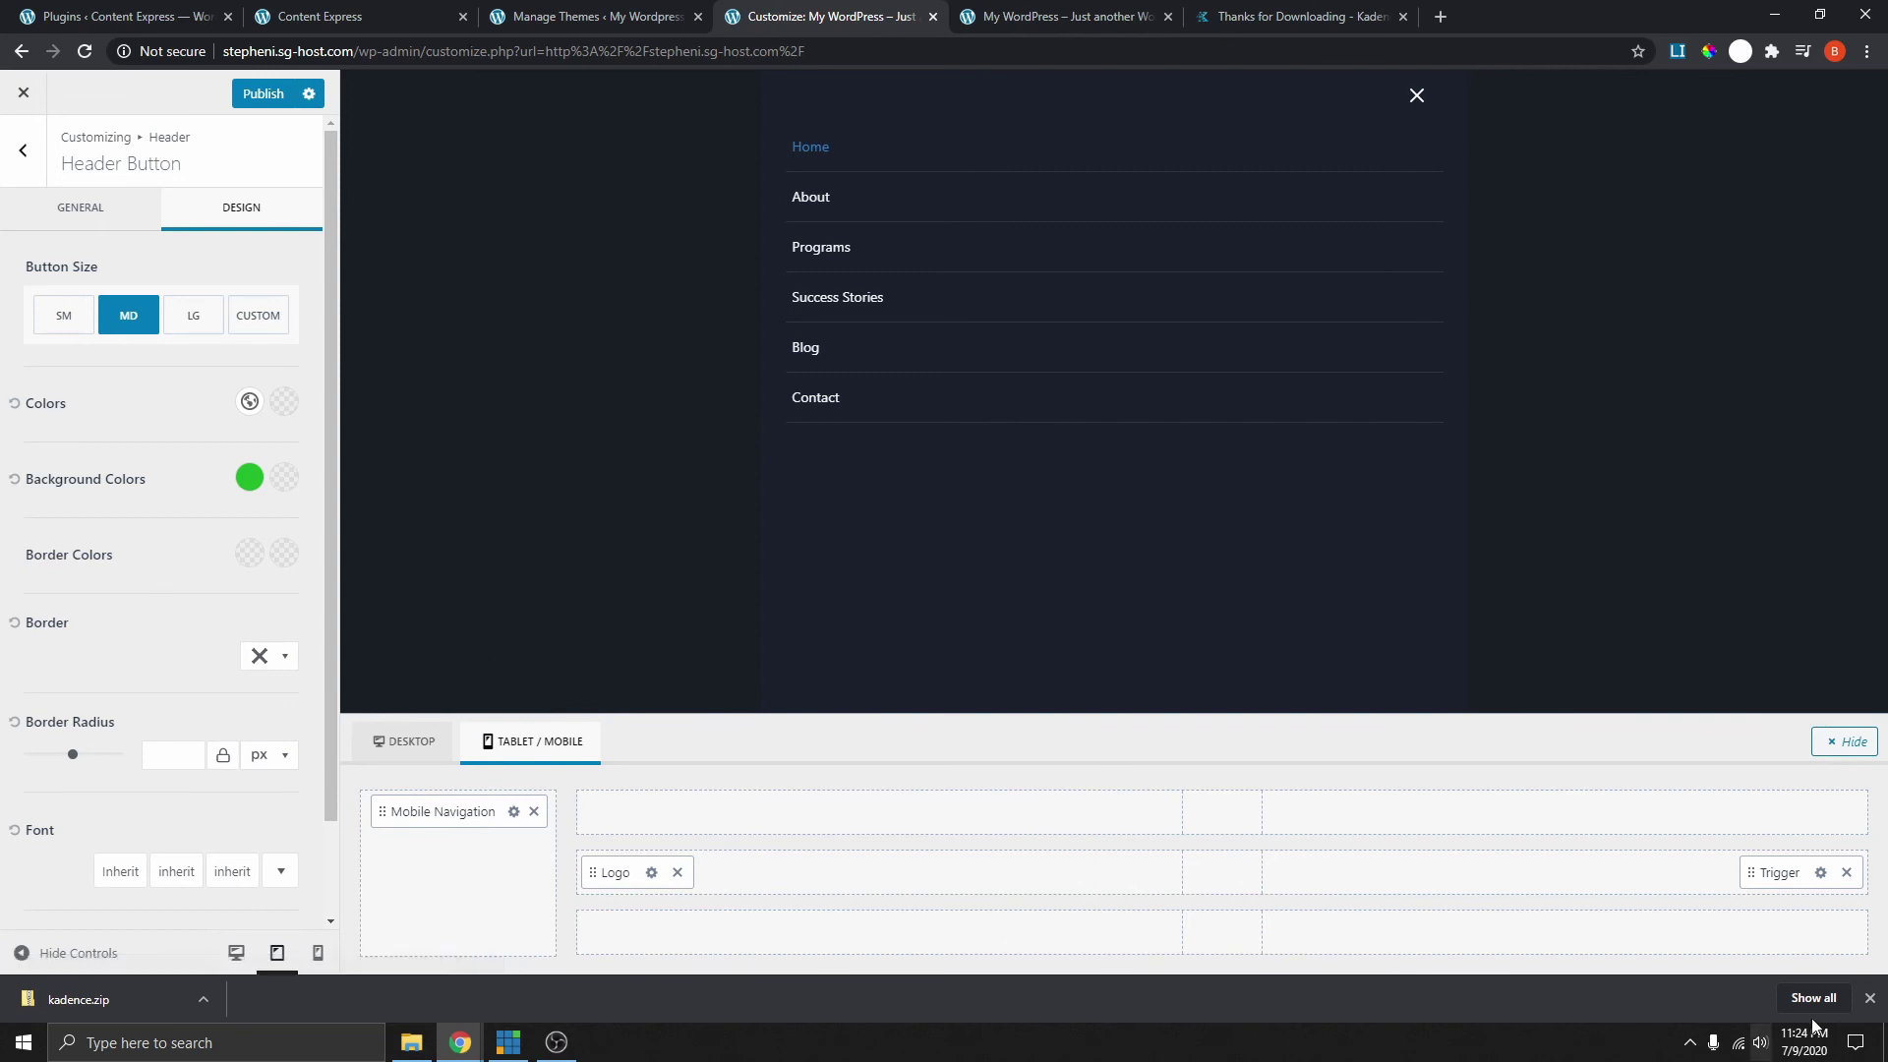
left_click(82, 209)
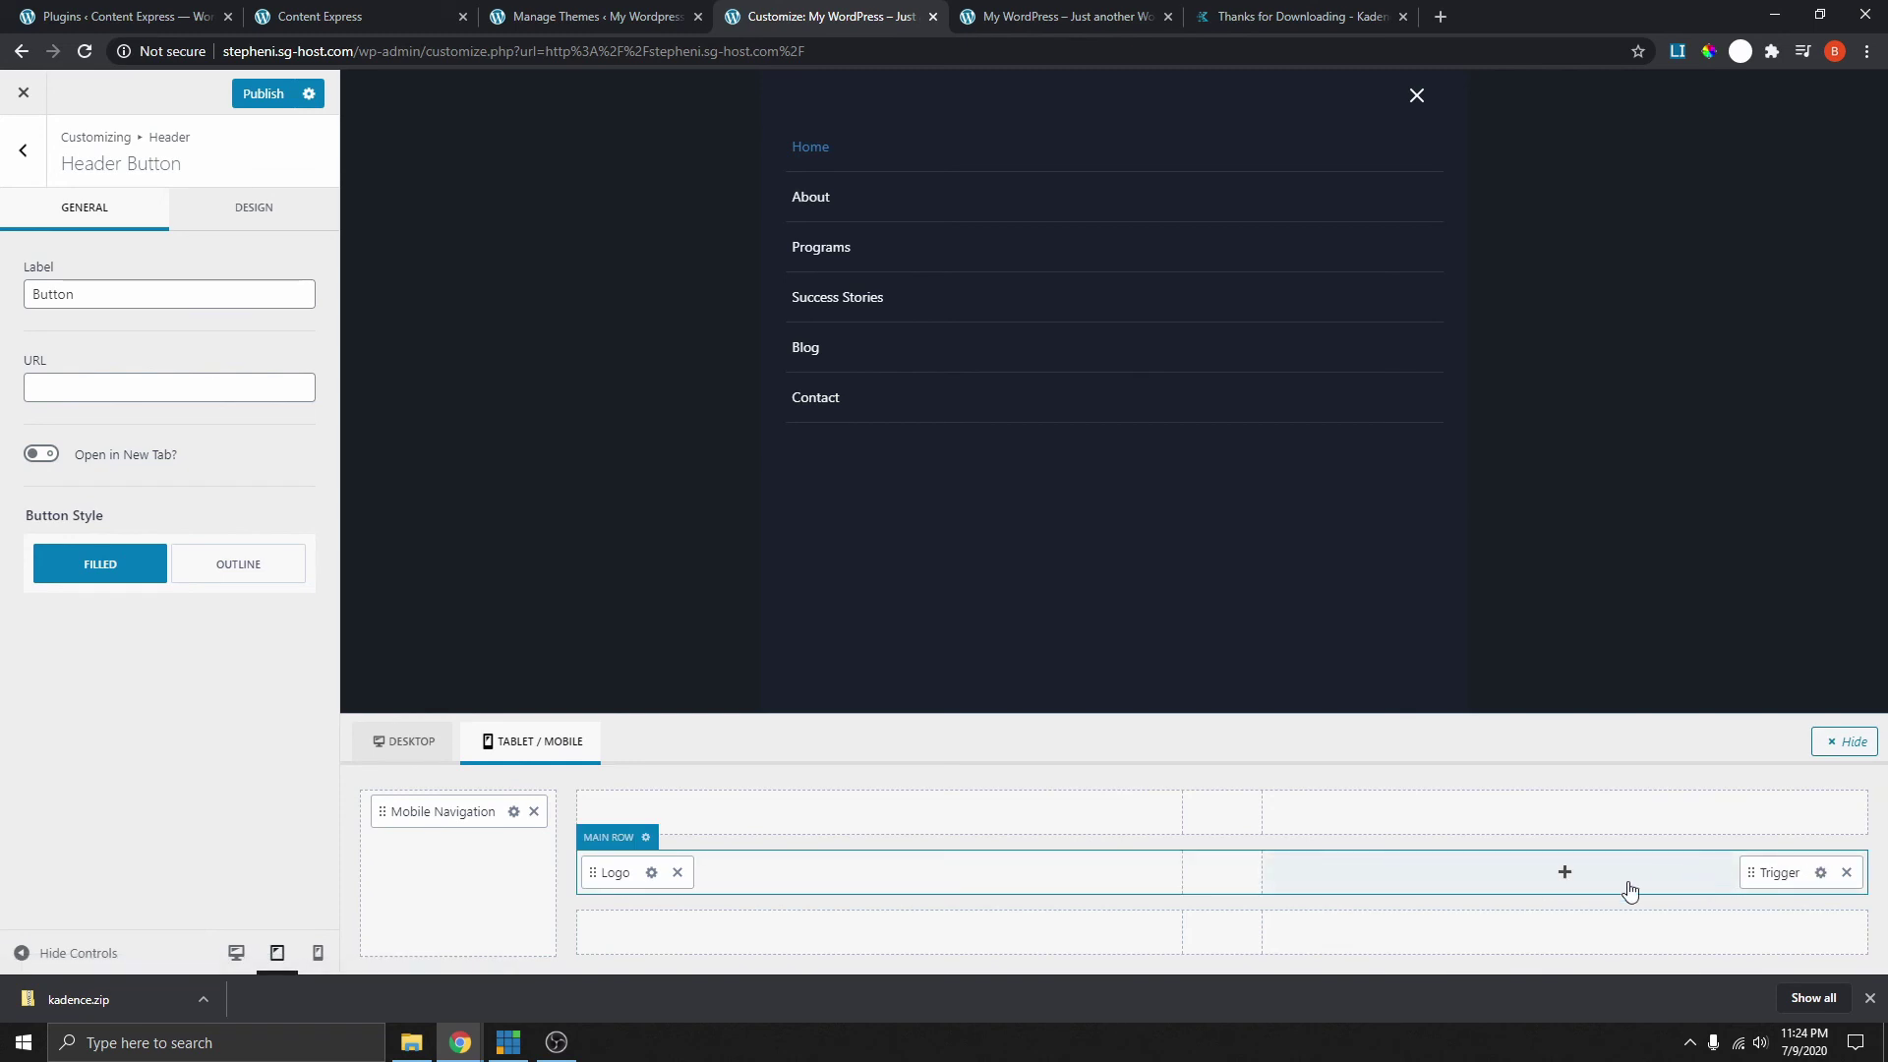
- Add a Button to the mobile Main Row, then move it into the Off Canvas area
left_click(1565, 874)
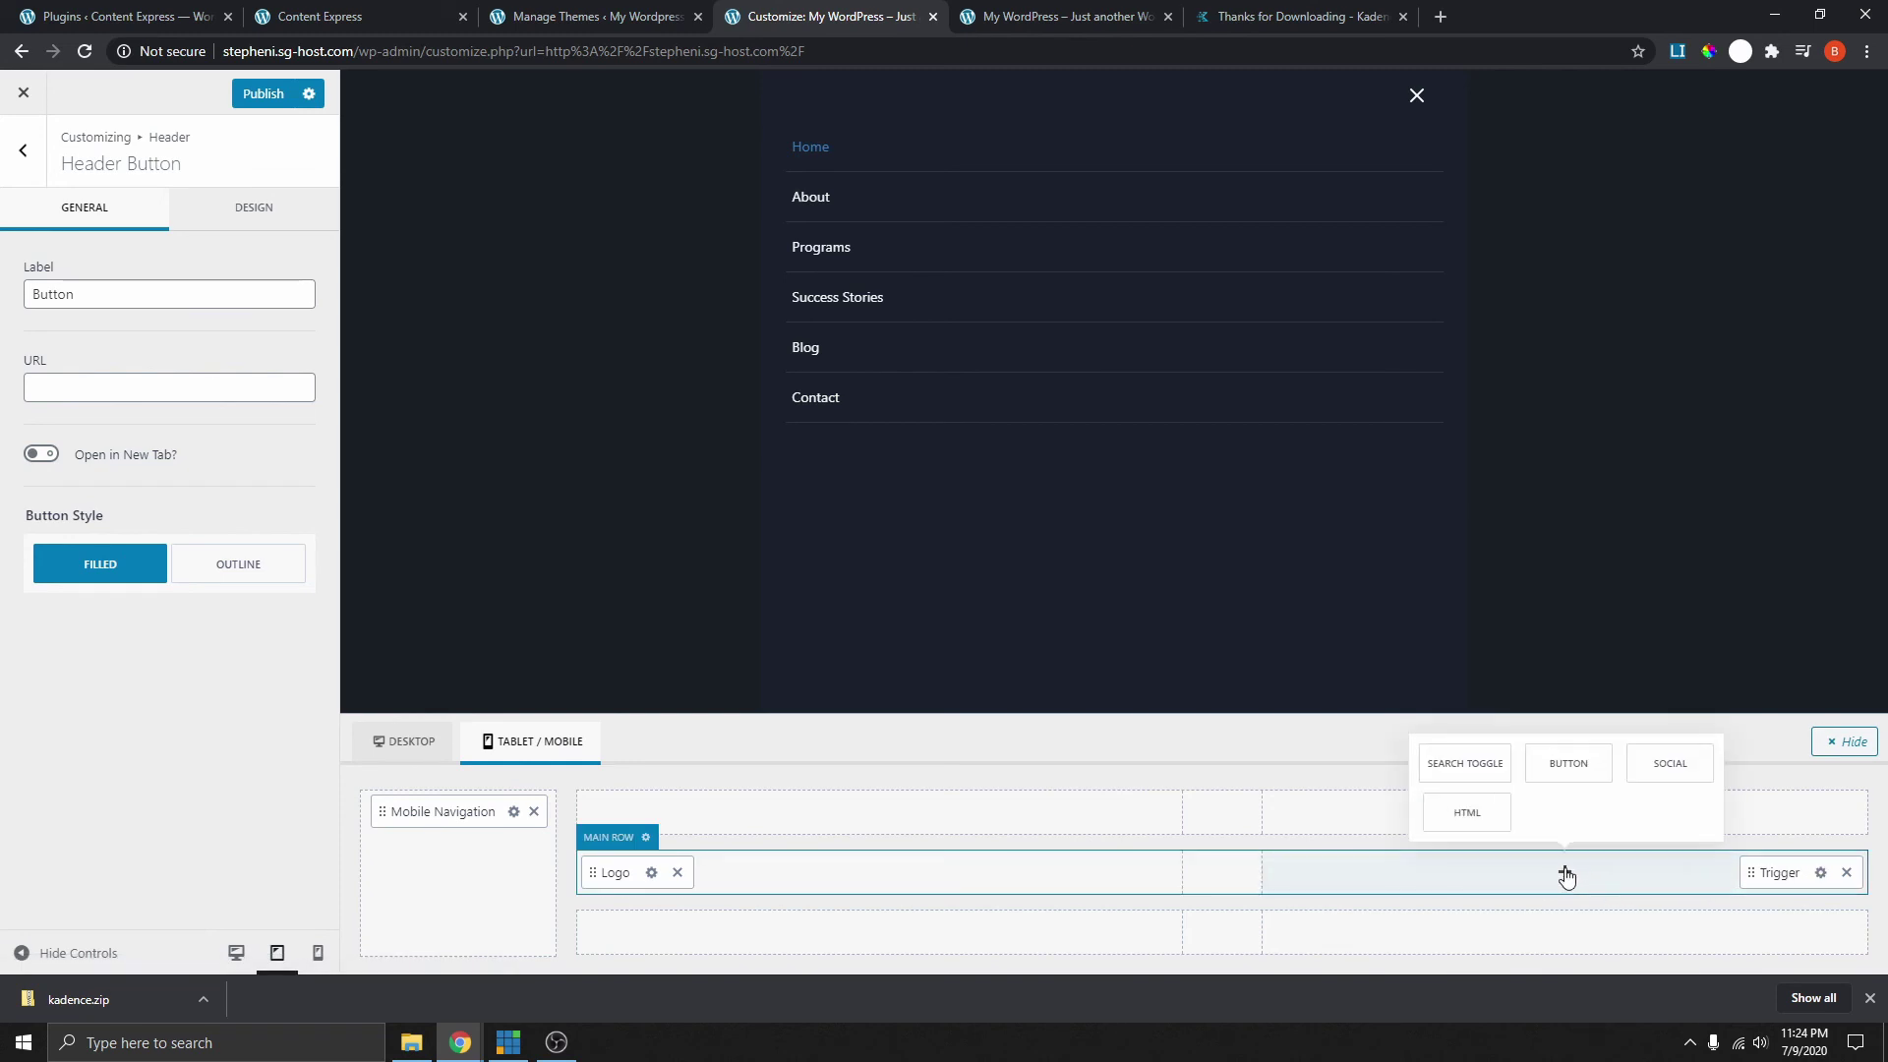
left_click(1568, 765)
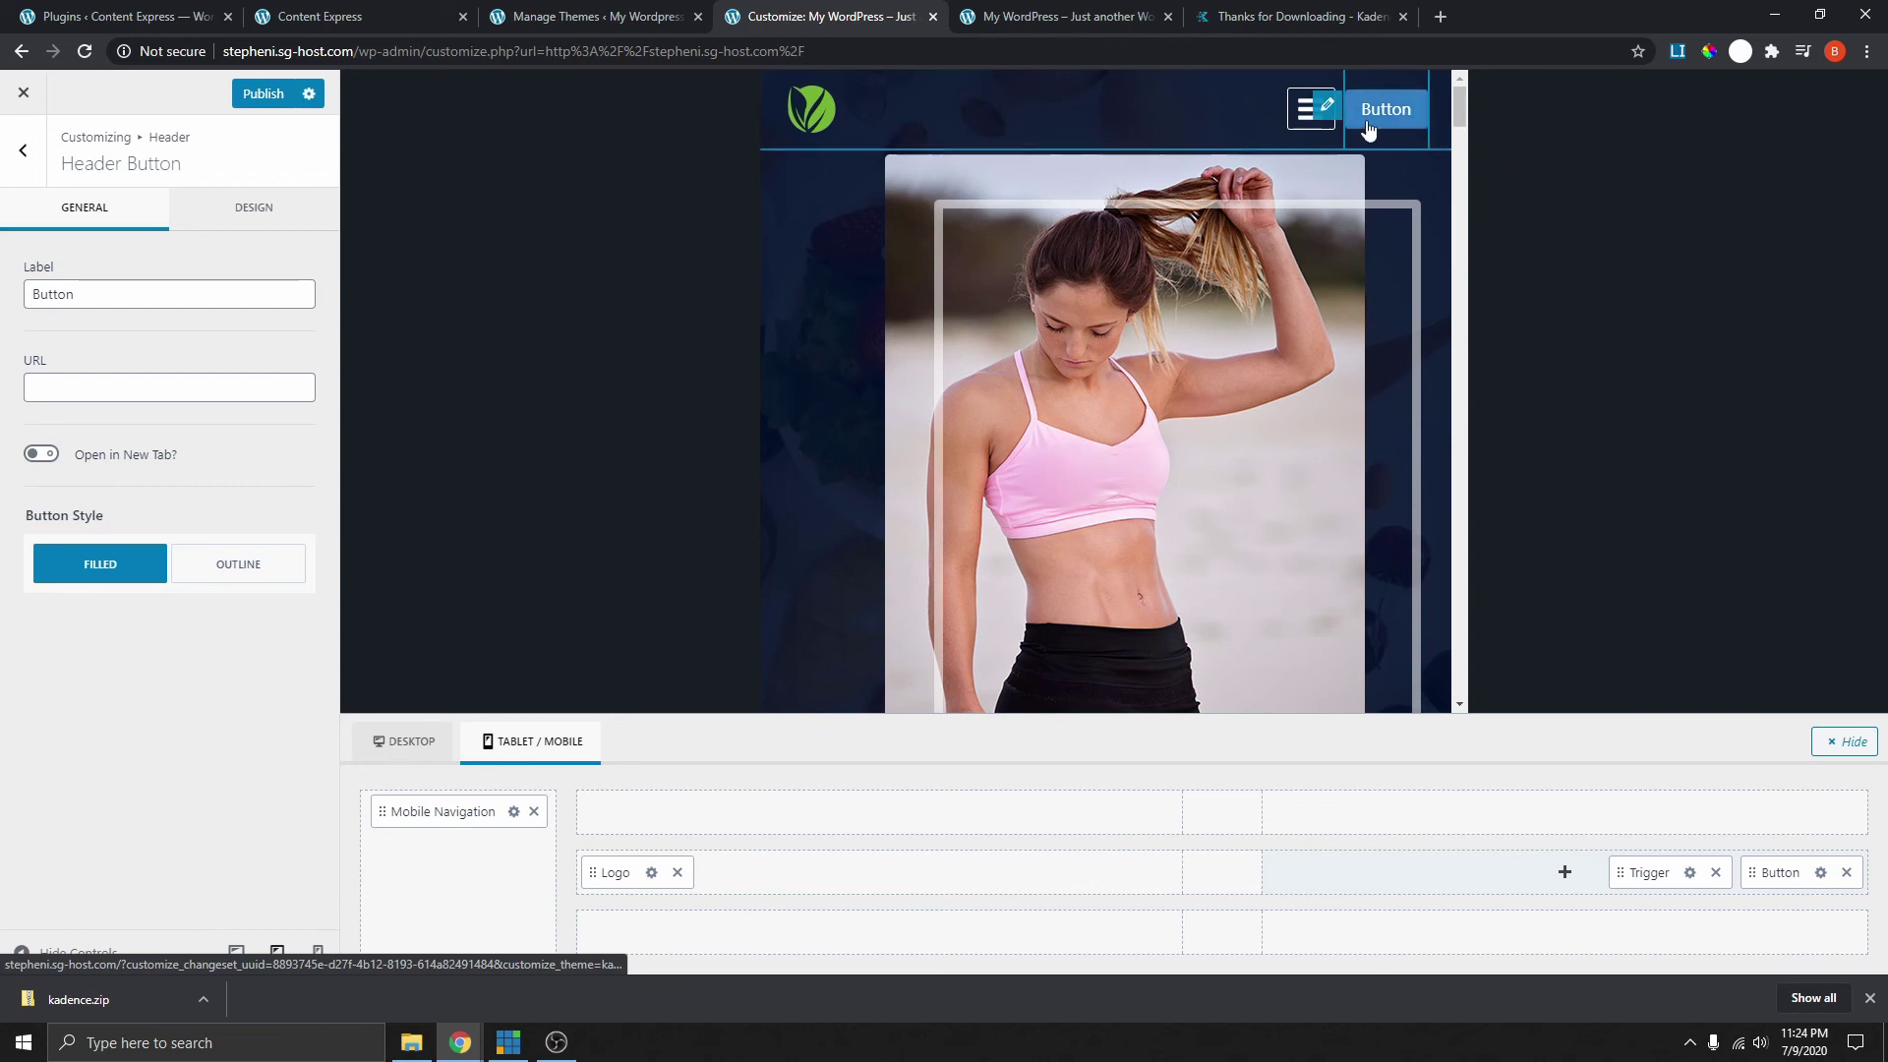
left_click(1302, 110)
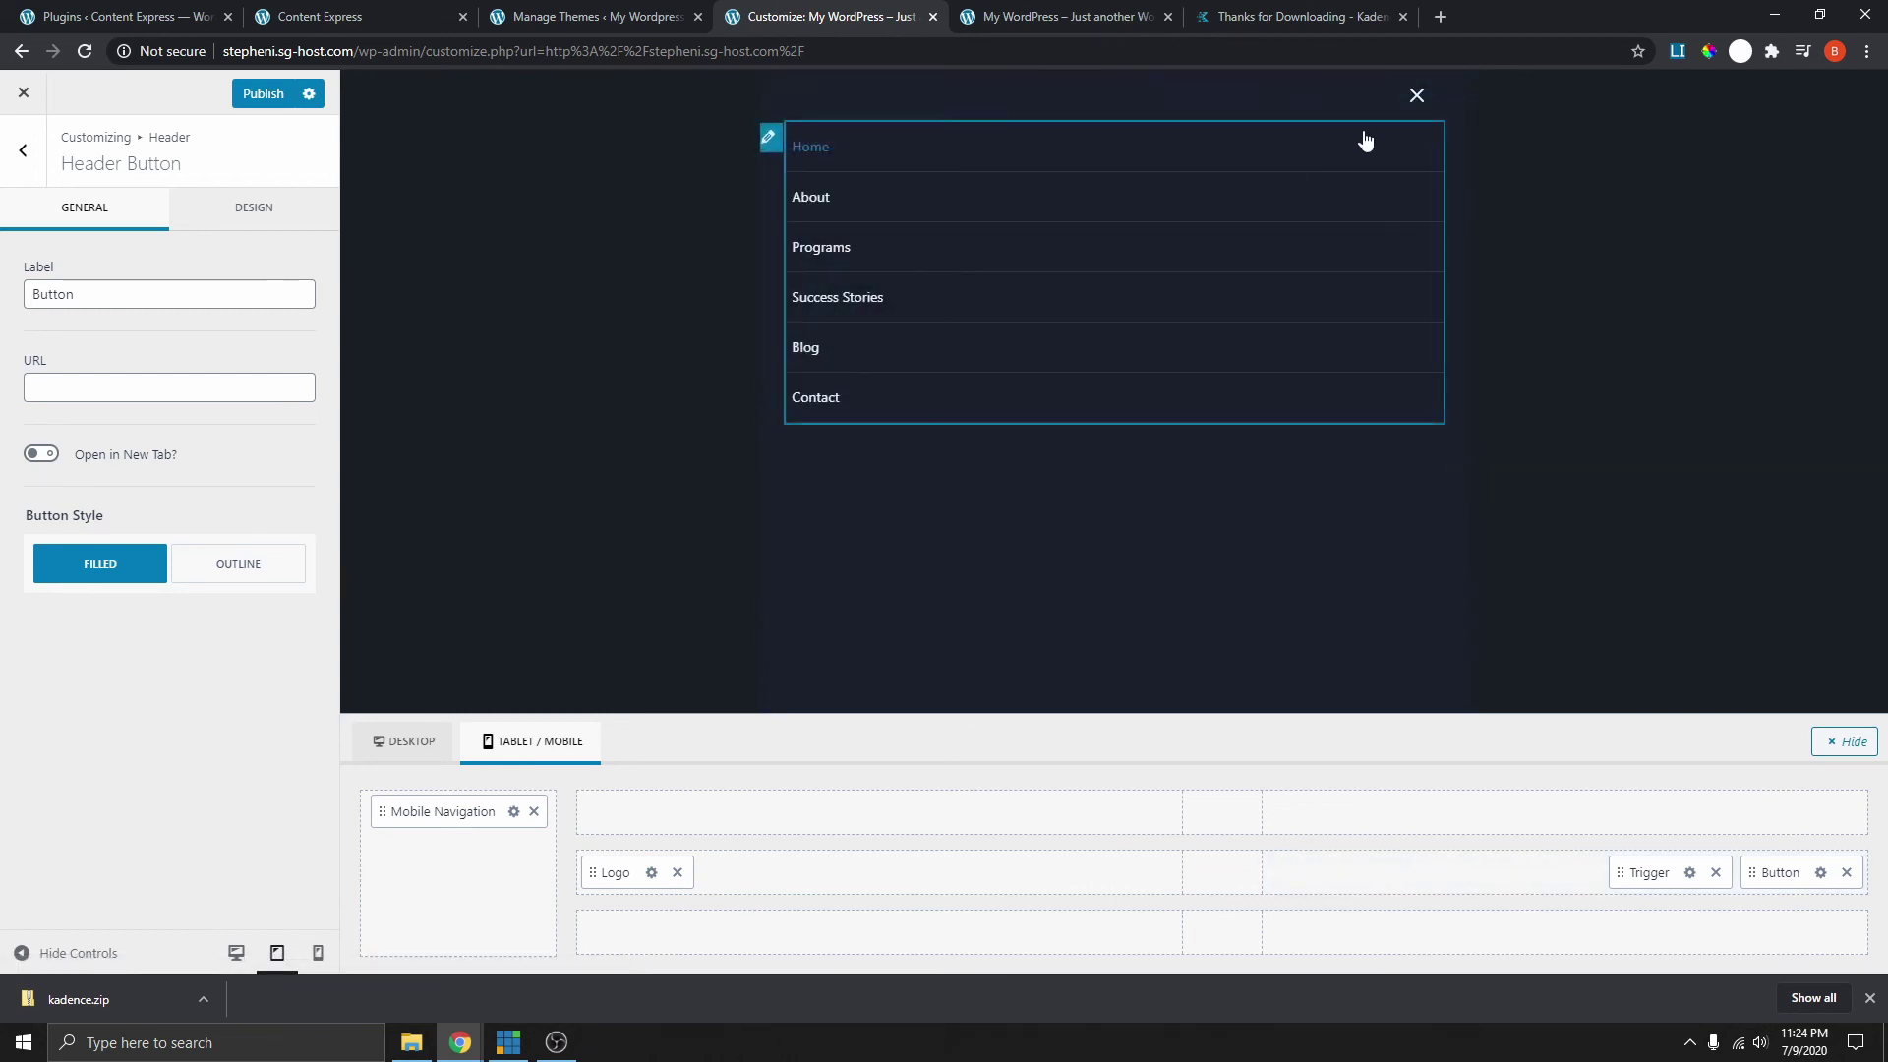
left_click(1416, 95)
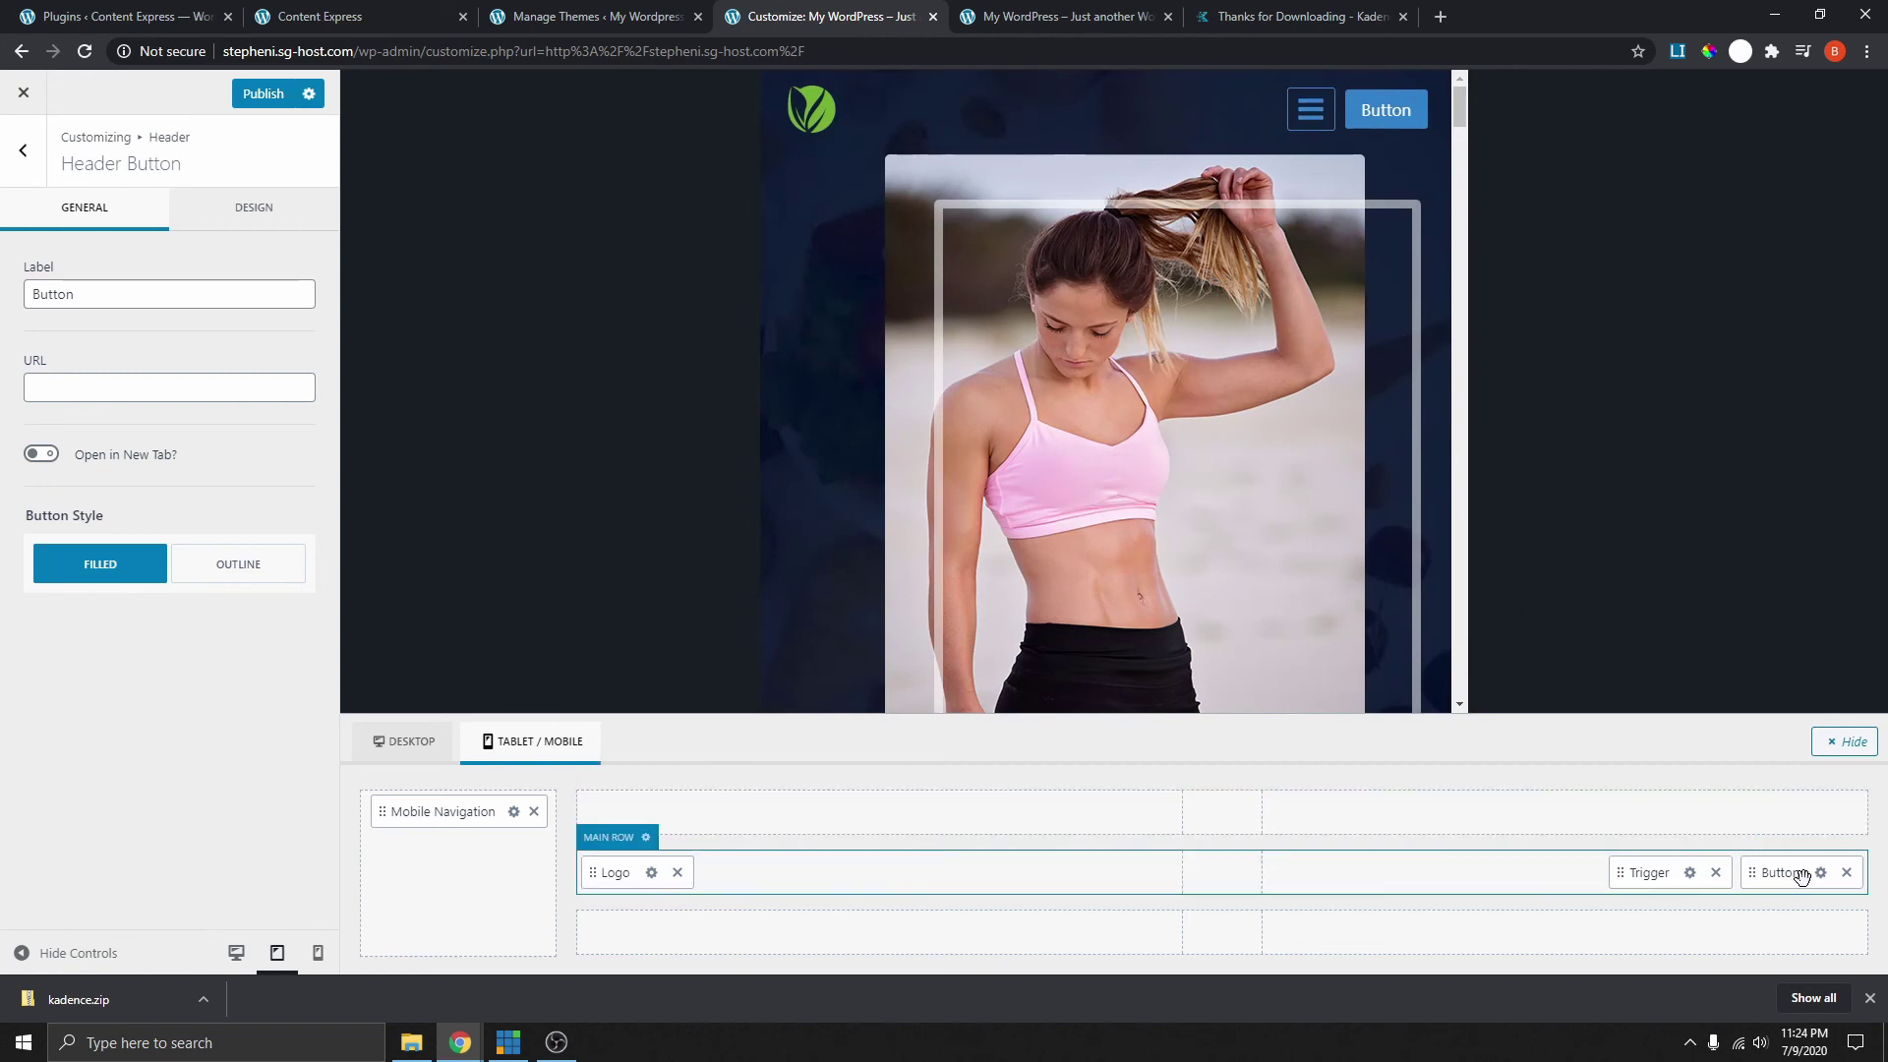
left_click_drag(1801, 875, 452, 855)
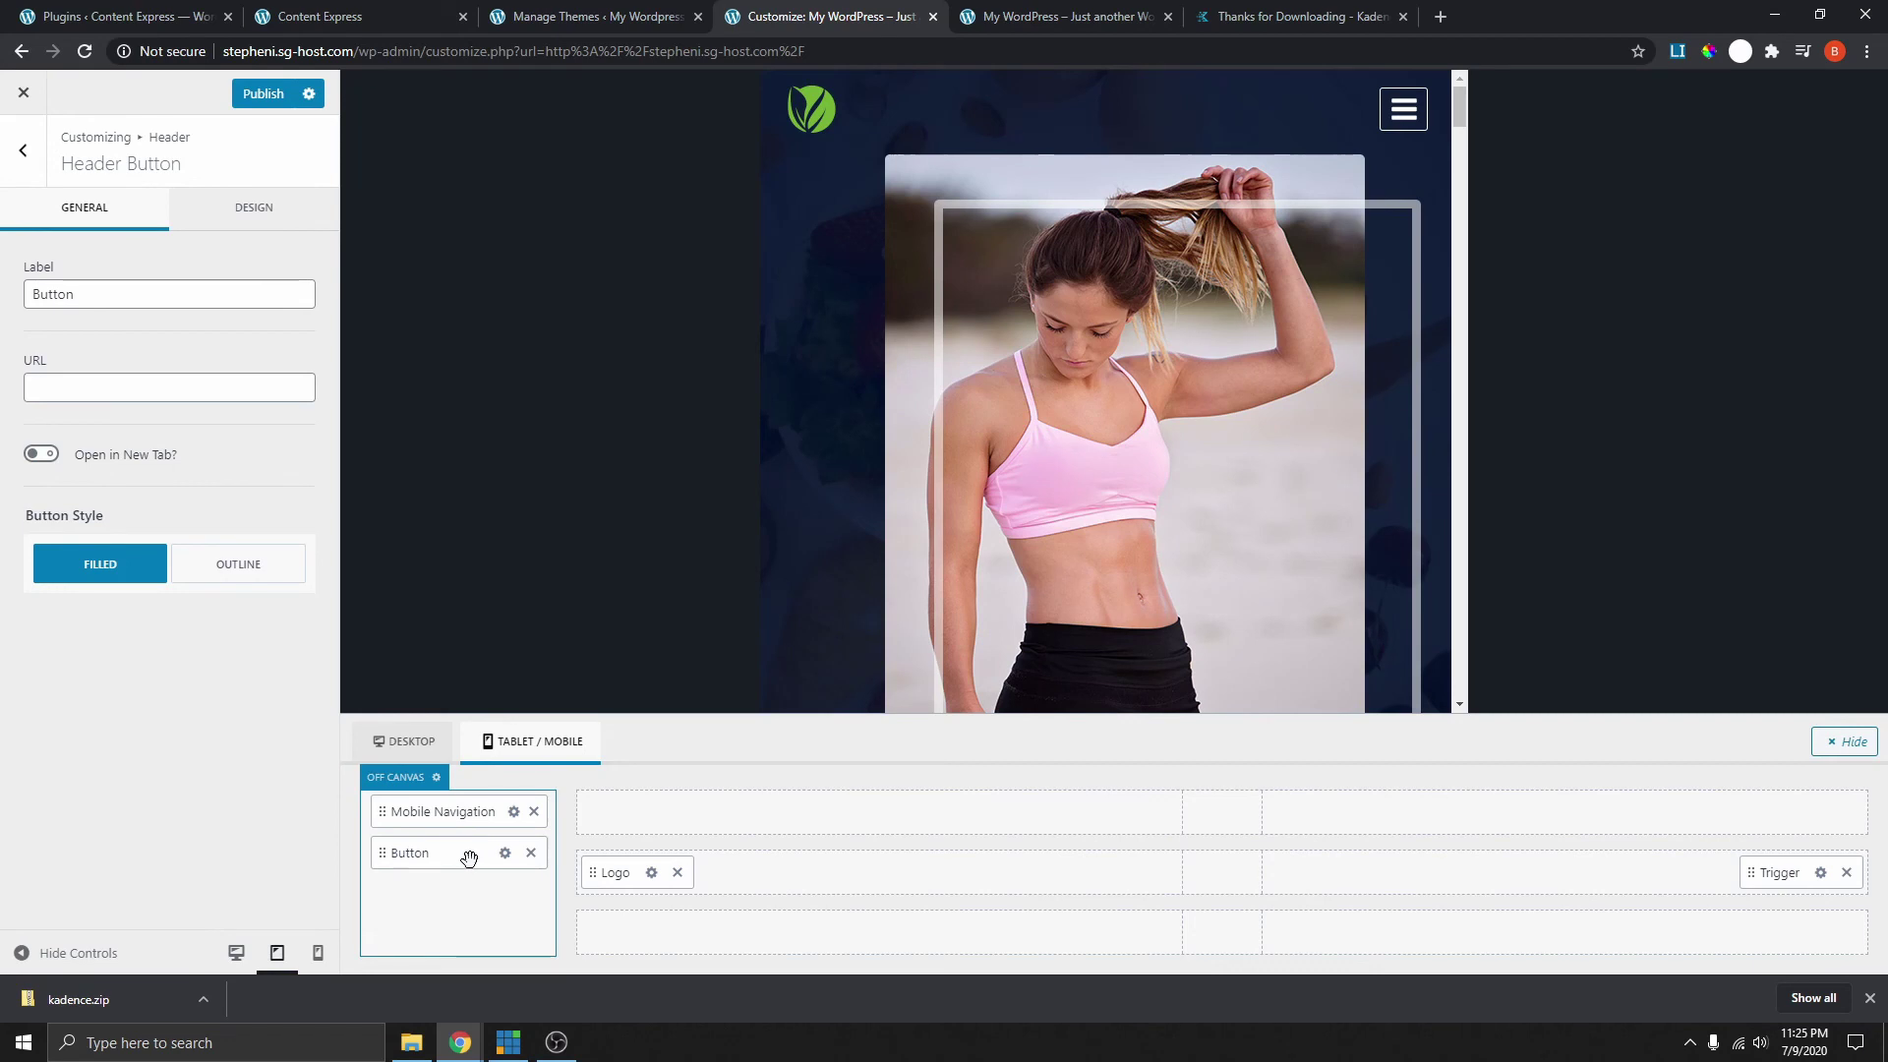
- Insert a Social element under the off-canvas Button and open its icon settings
left_click(1403, 109)
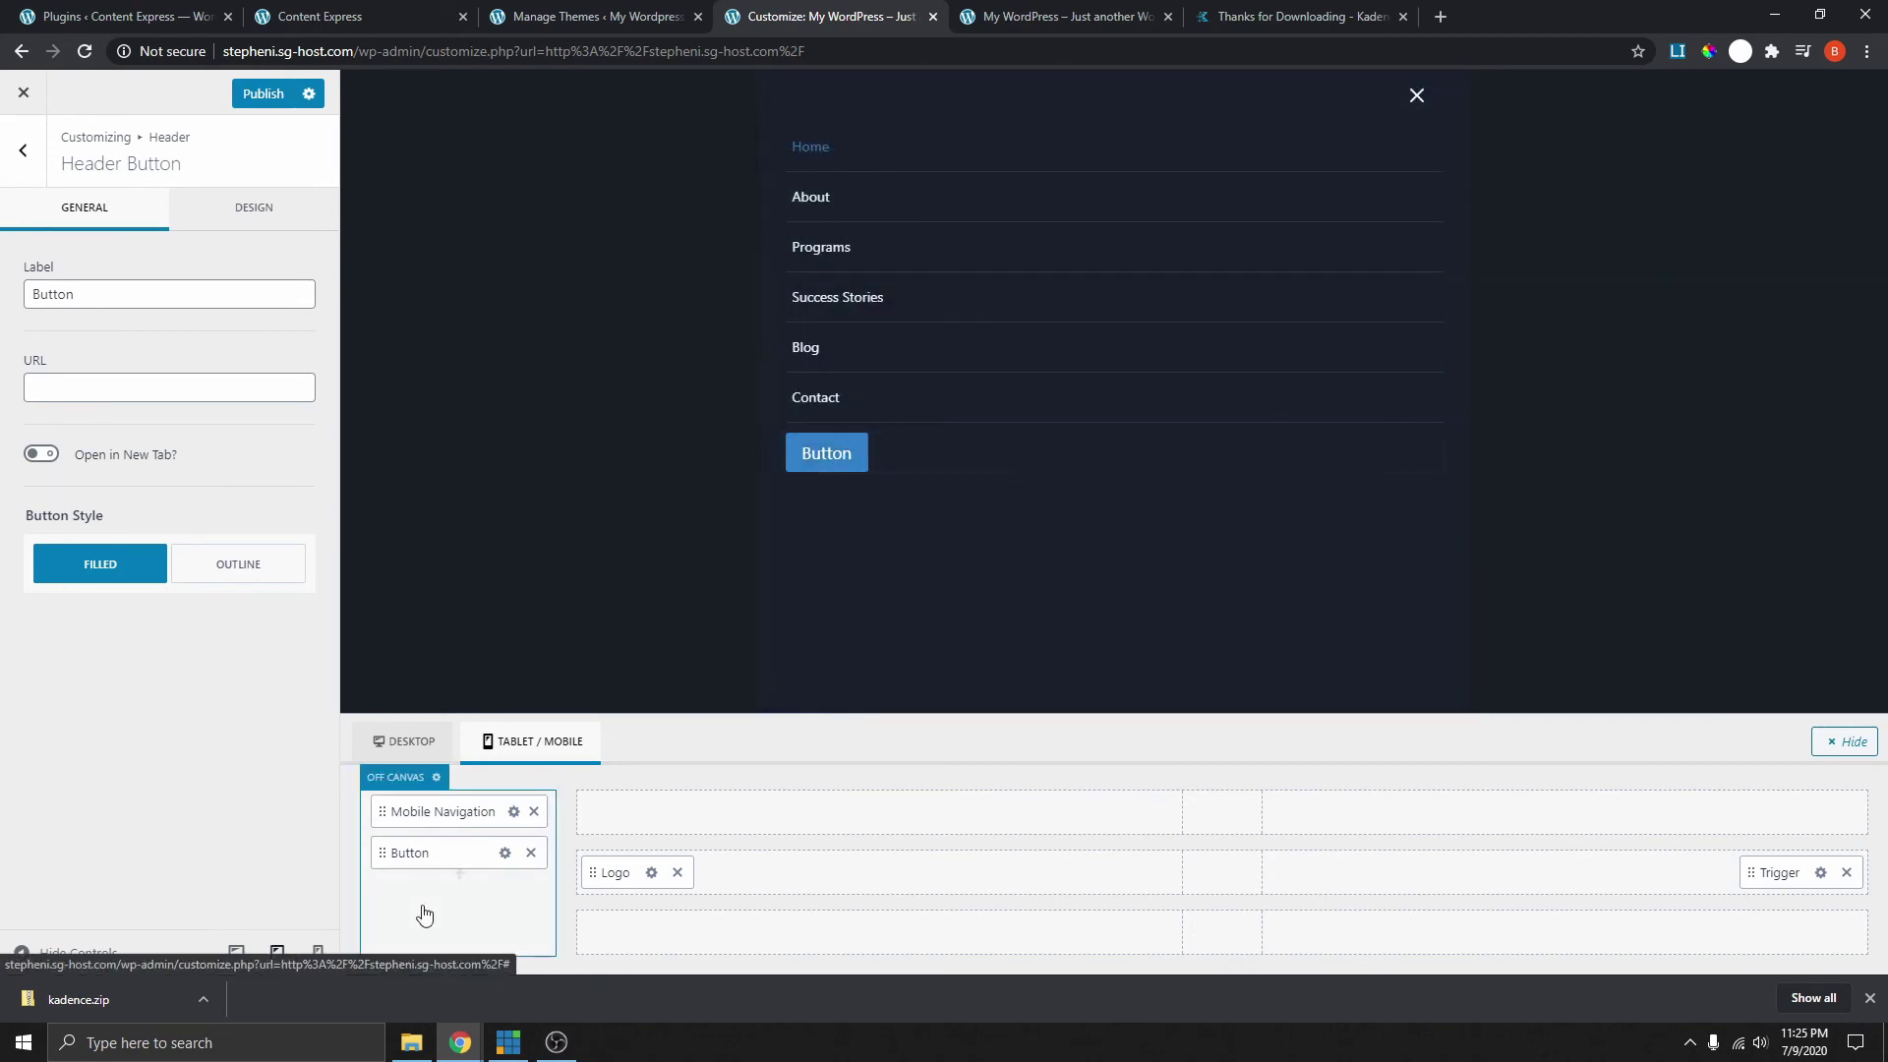
left_click(461, 874)
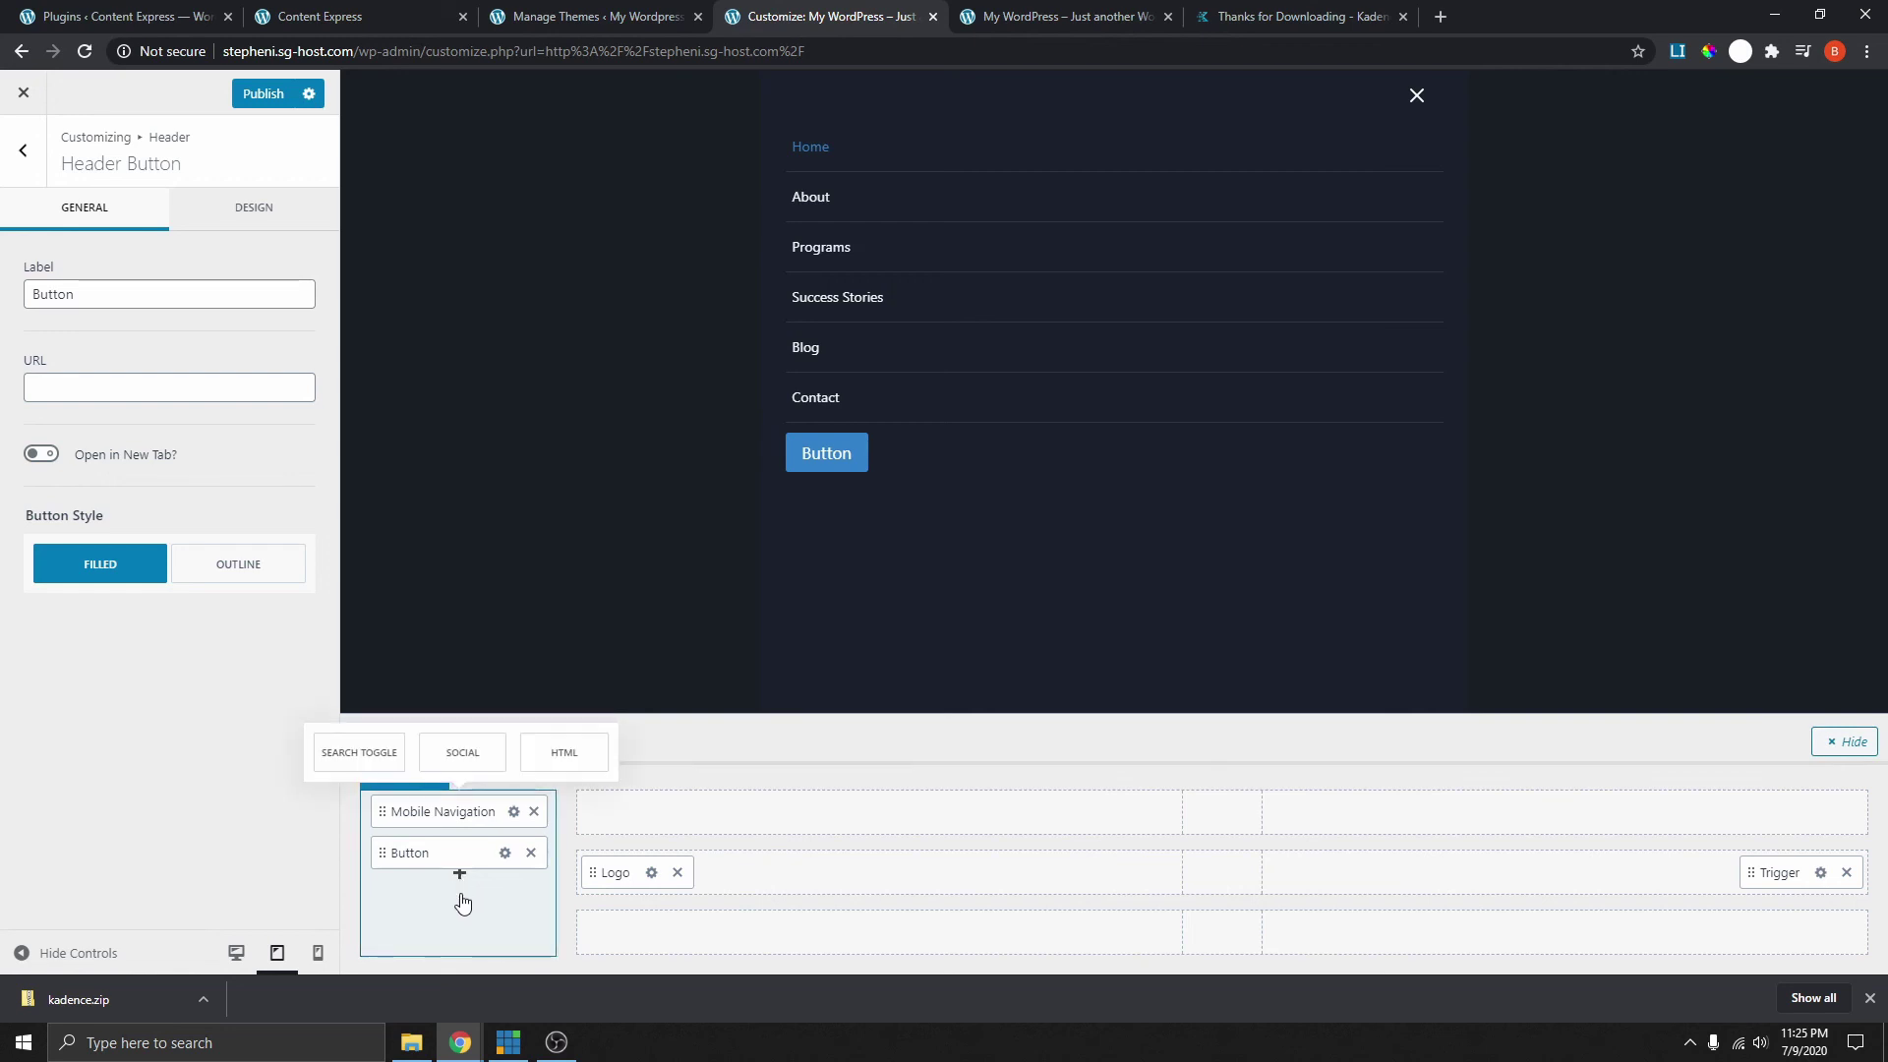
left_click(463, 754)
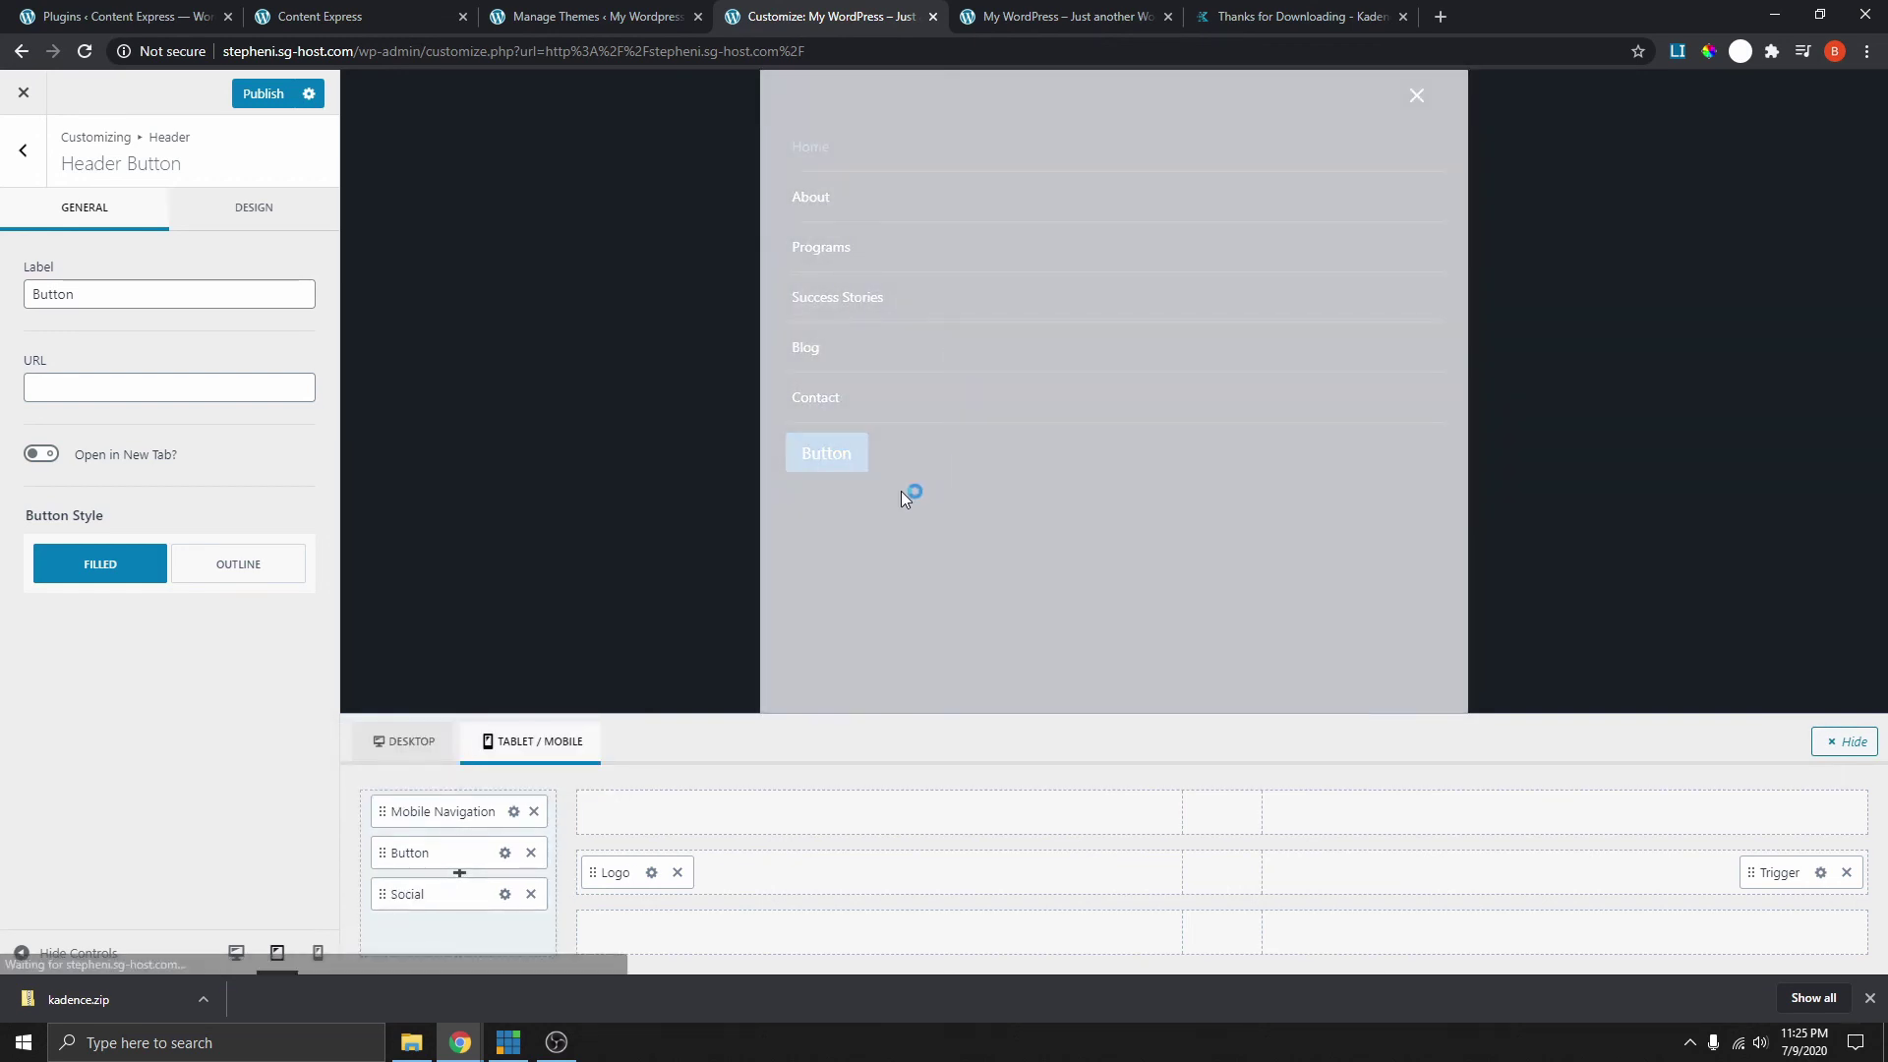
left_click(1396, 108)
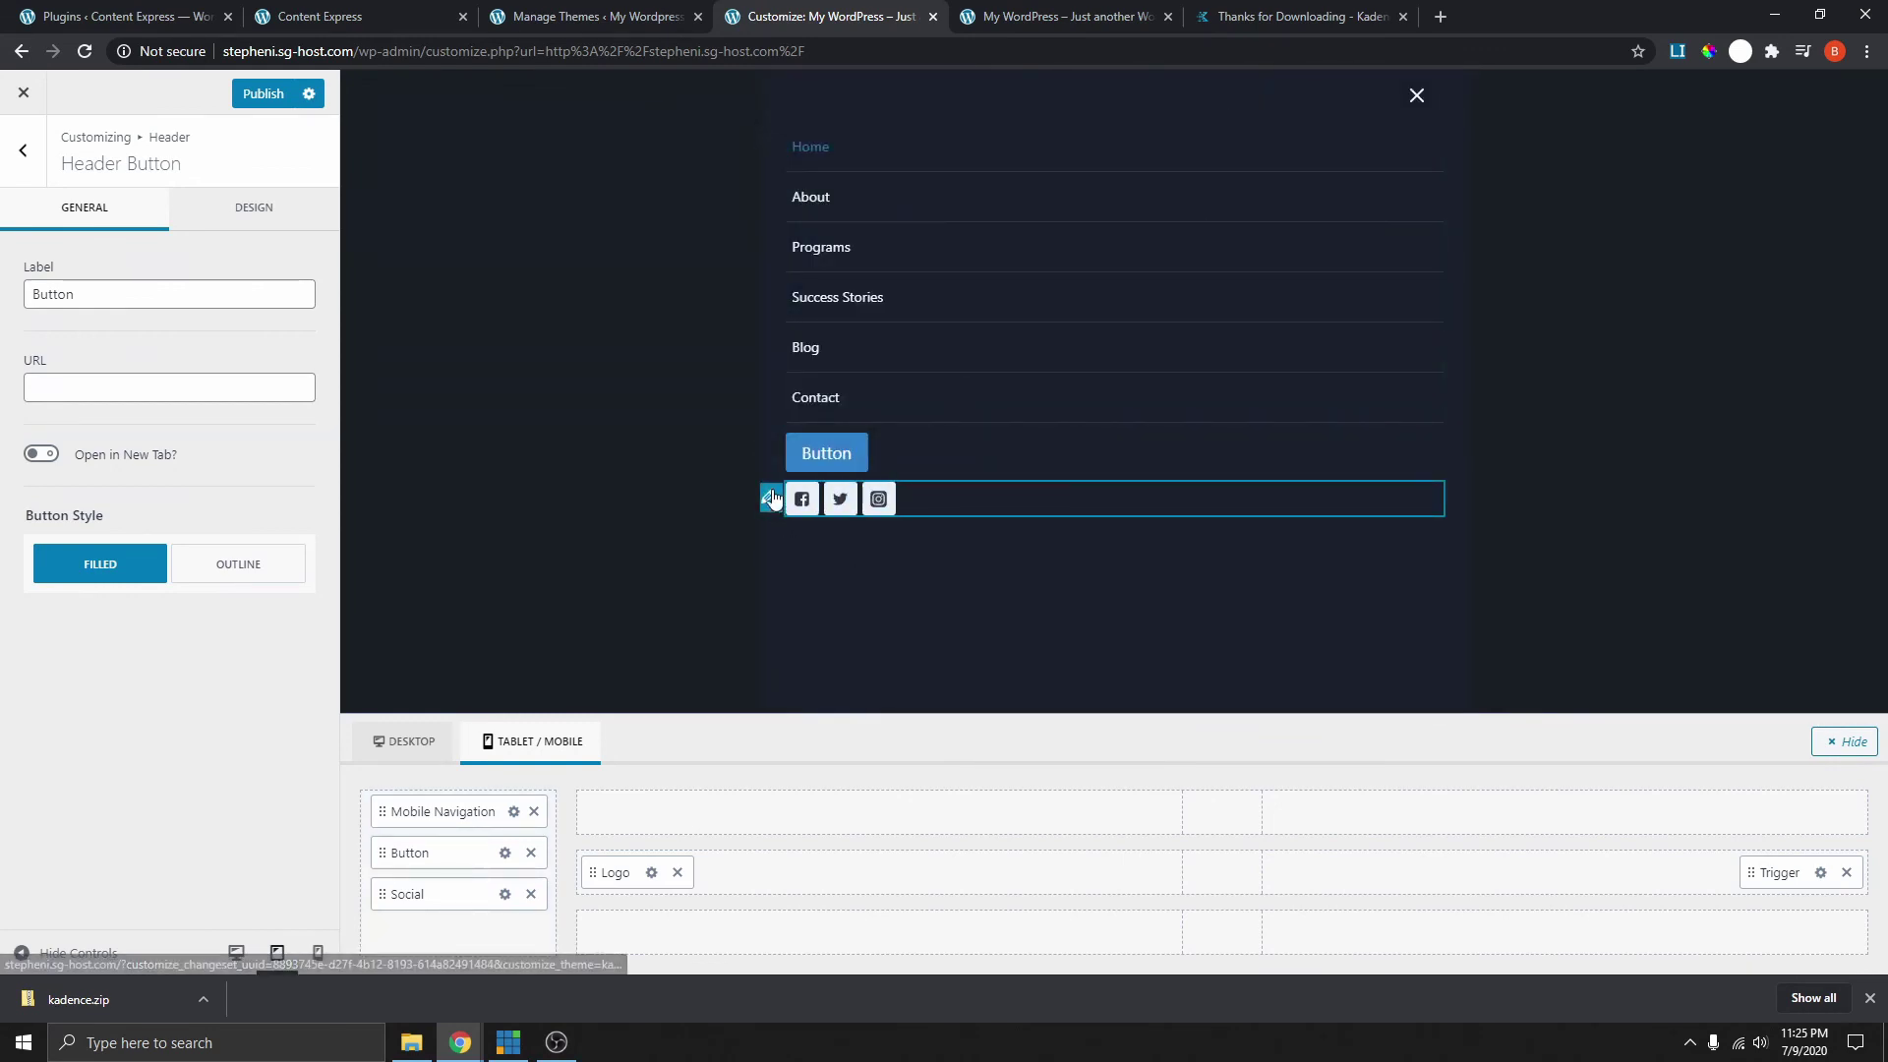
left_click(770, 498)
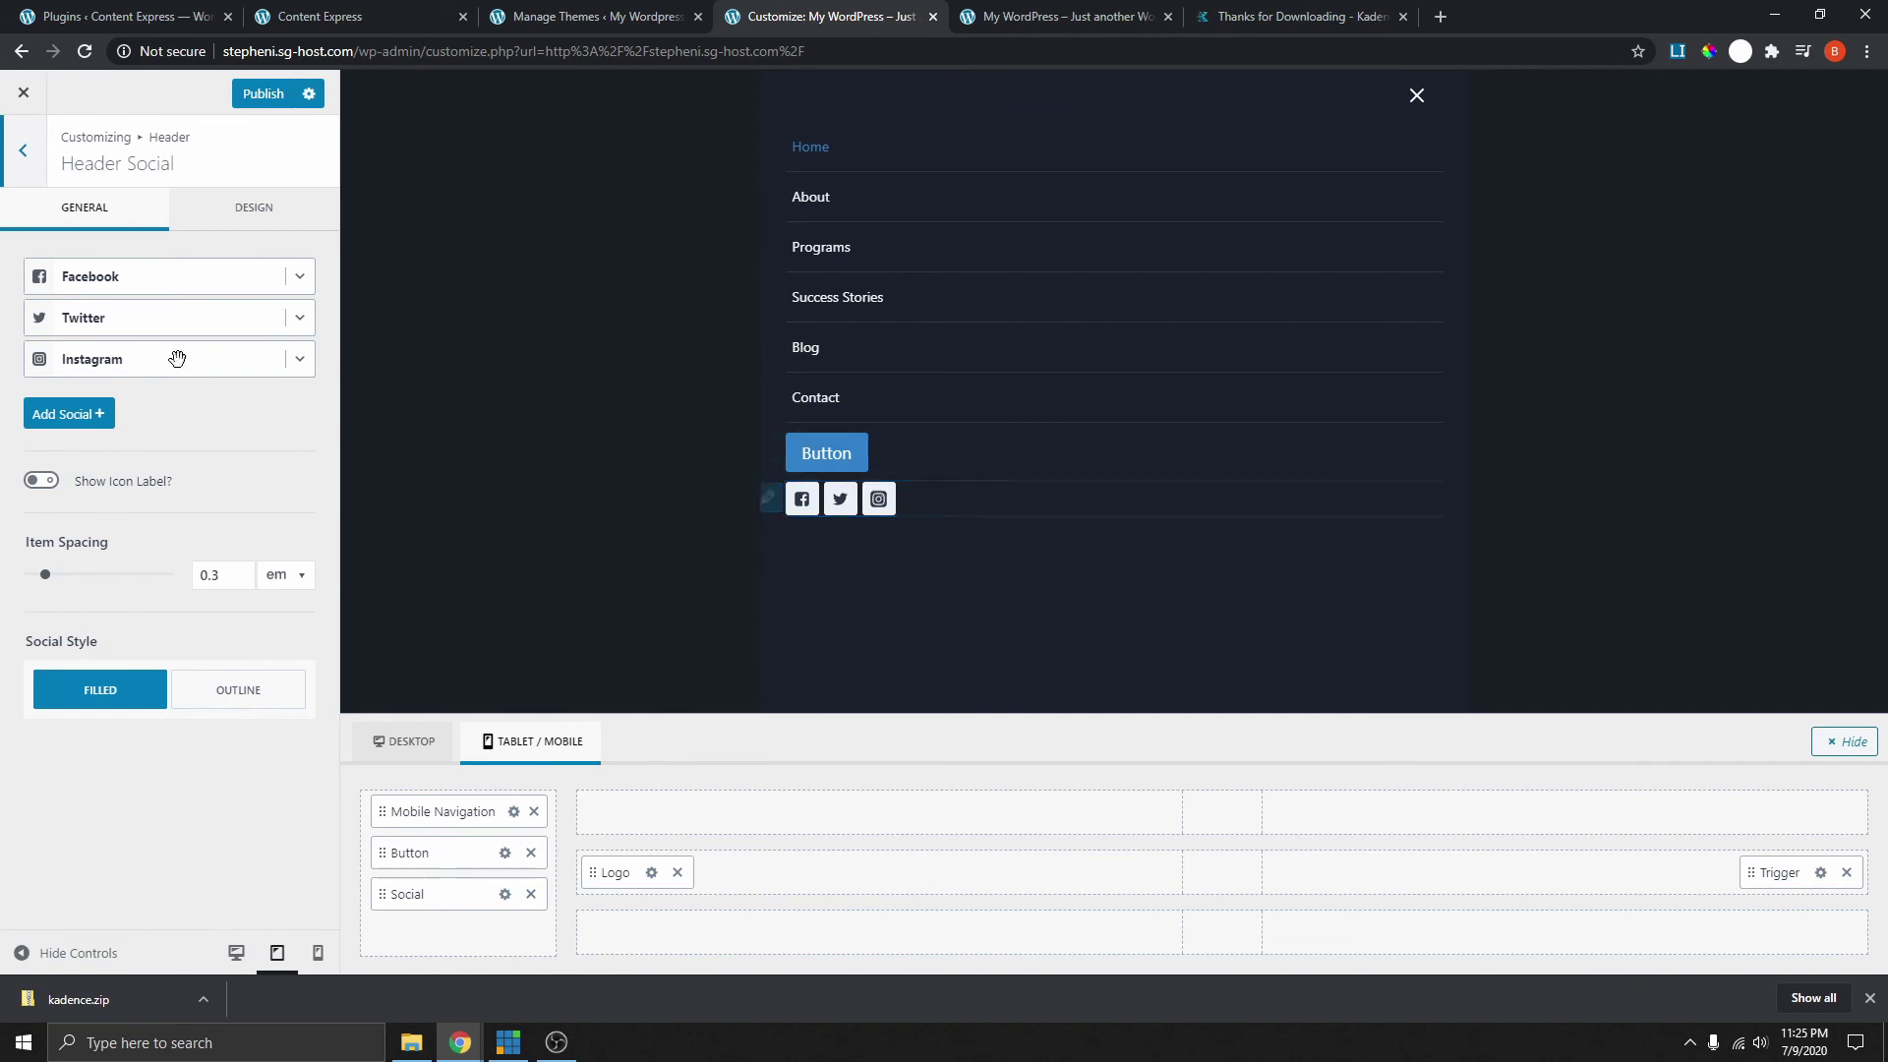
- Give the mobile menu's social icons a green 16B957 background
left_click(247, 205)
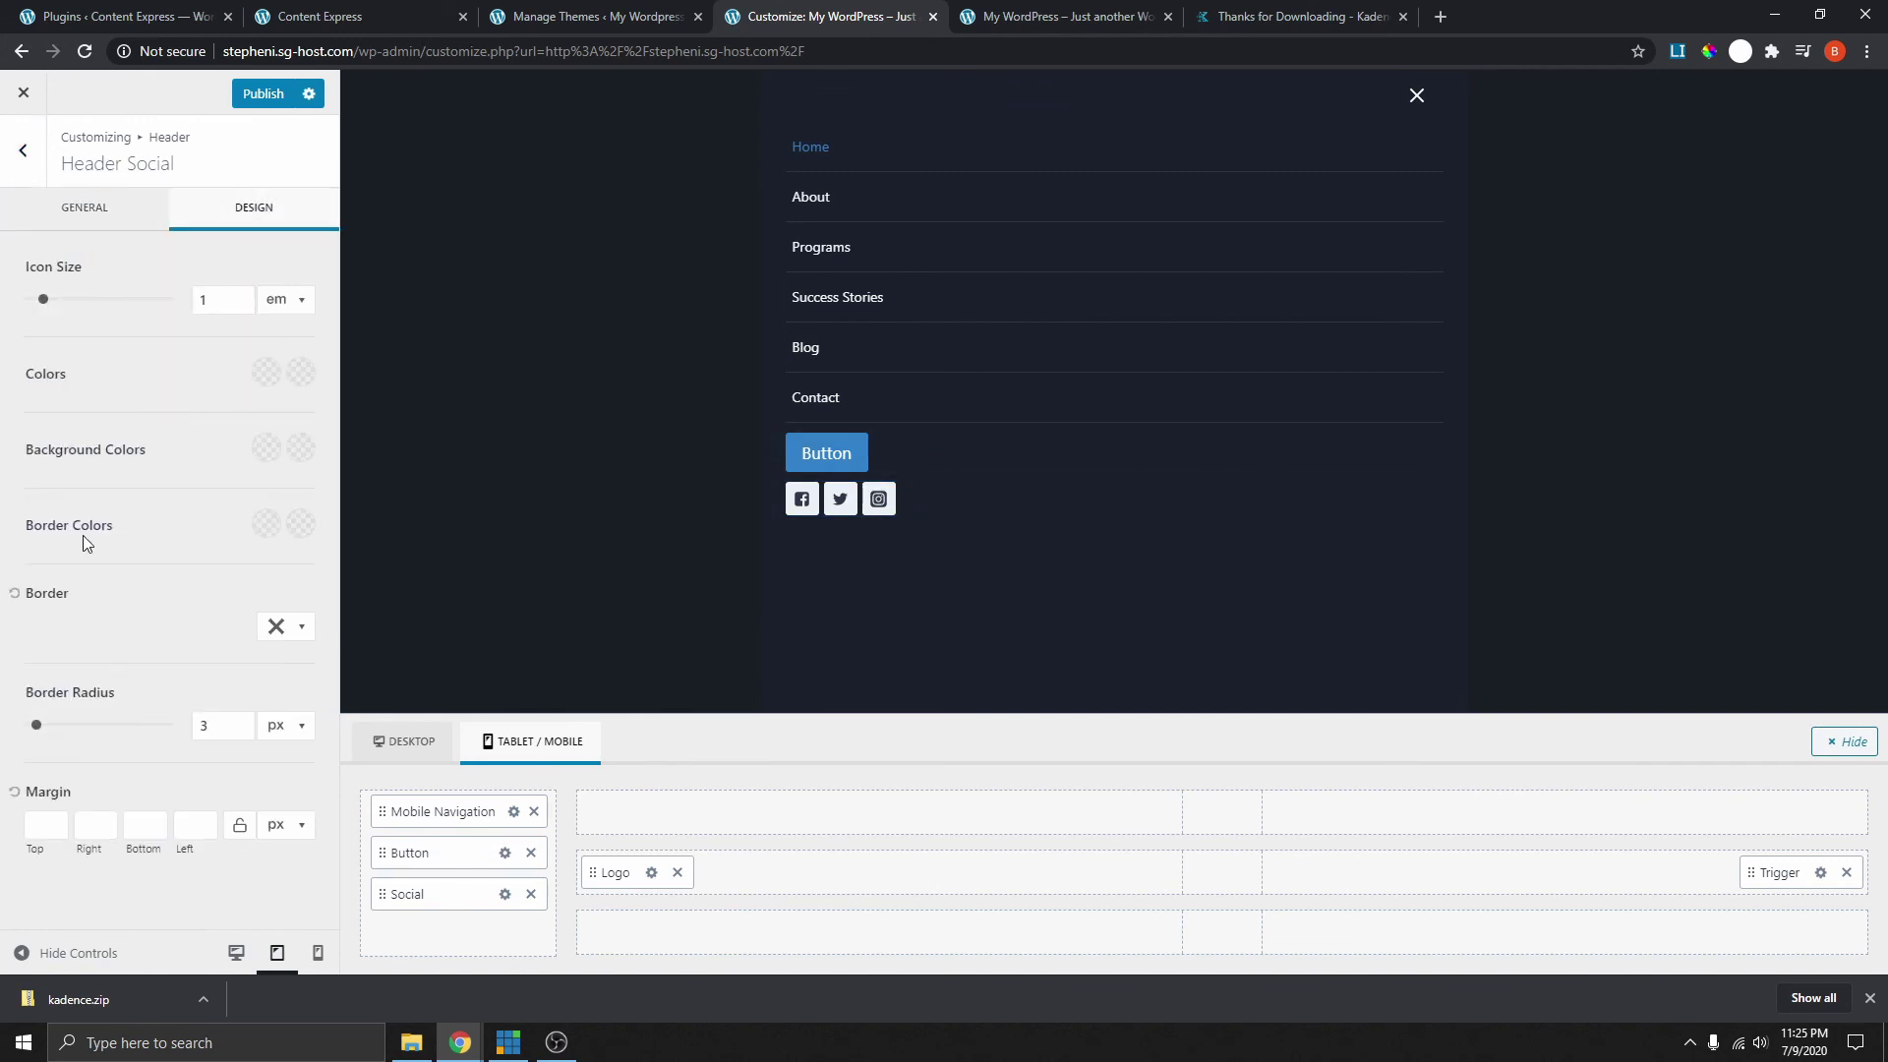
left_click(266, 450)
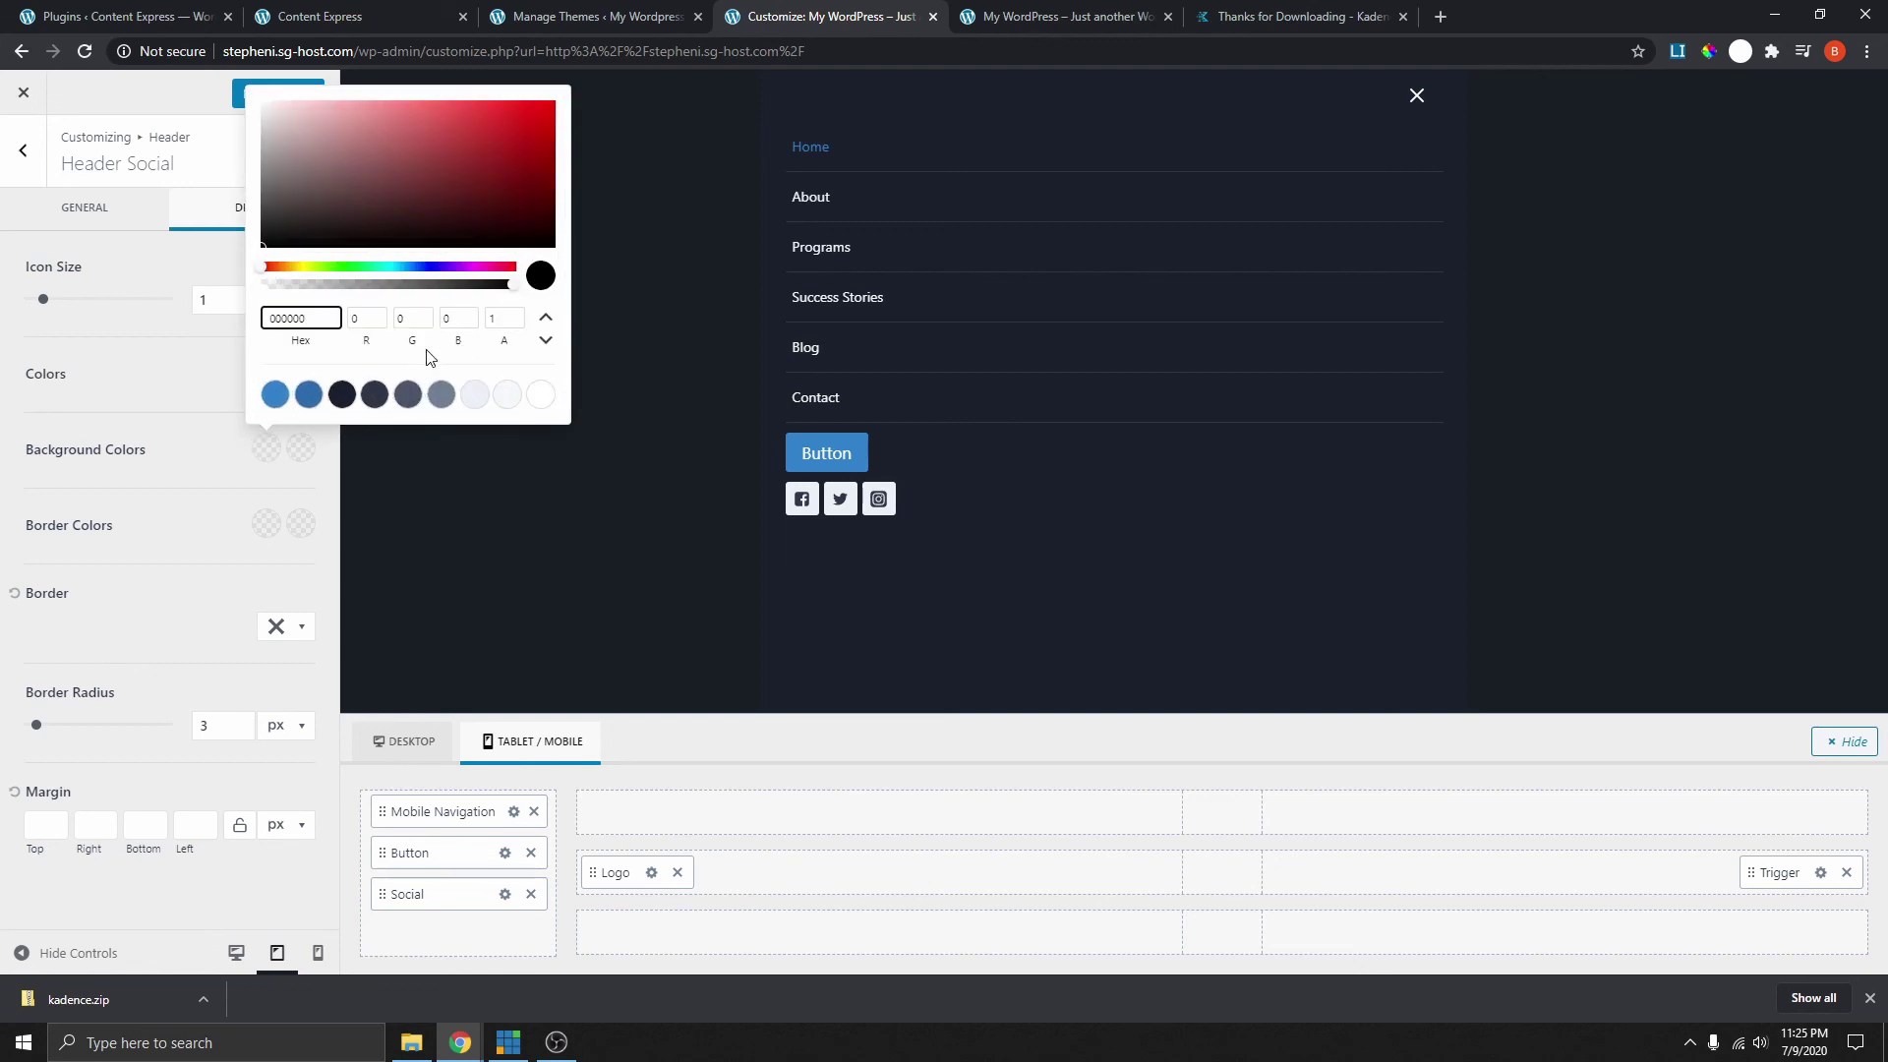
left_click(363, 267)
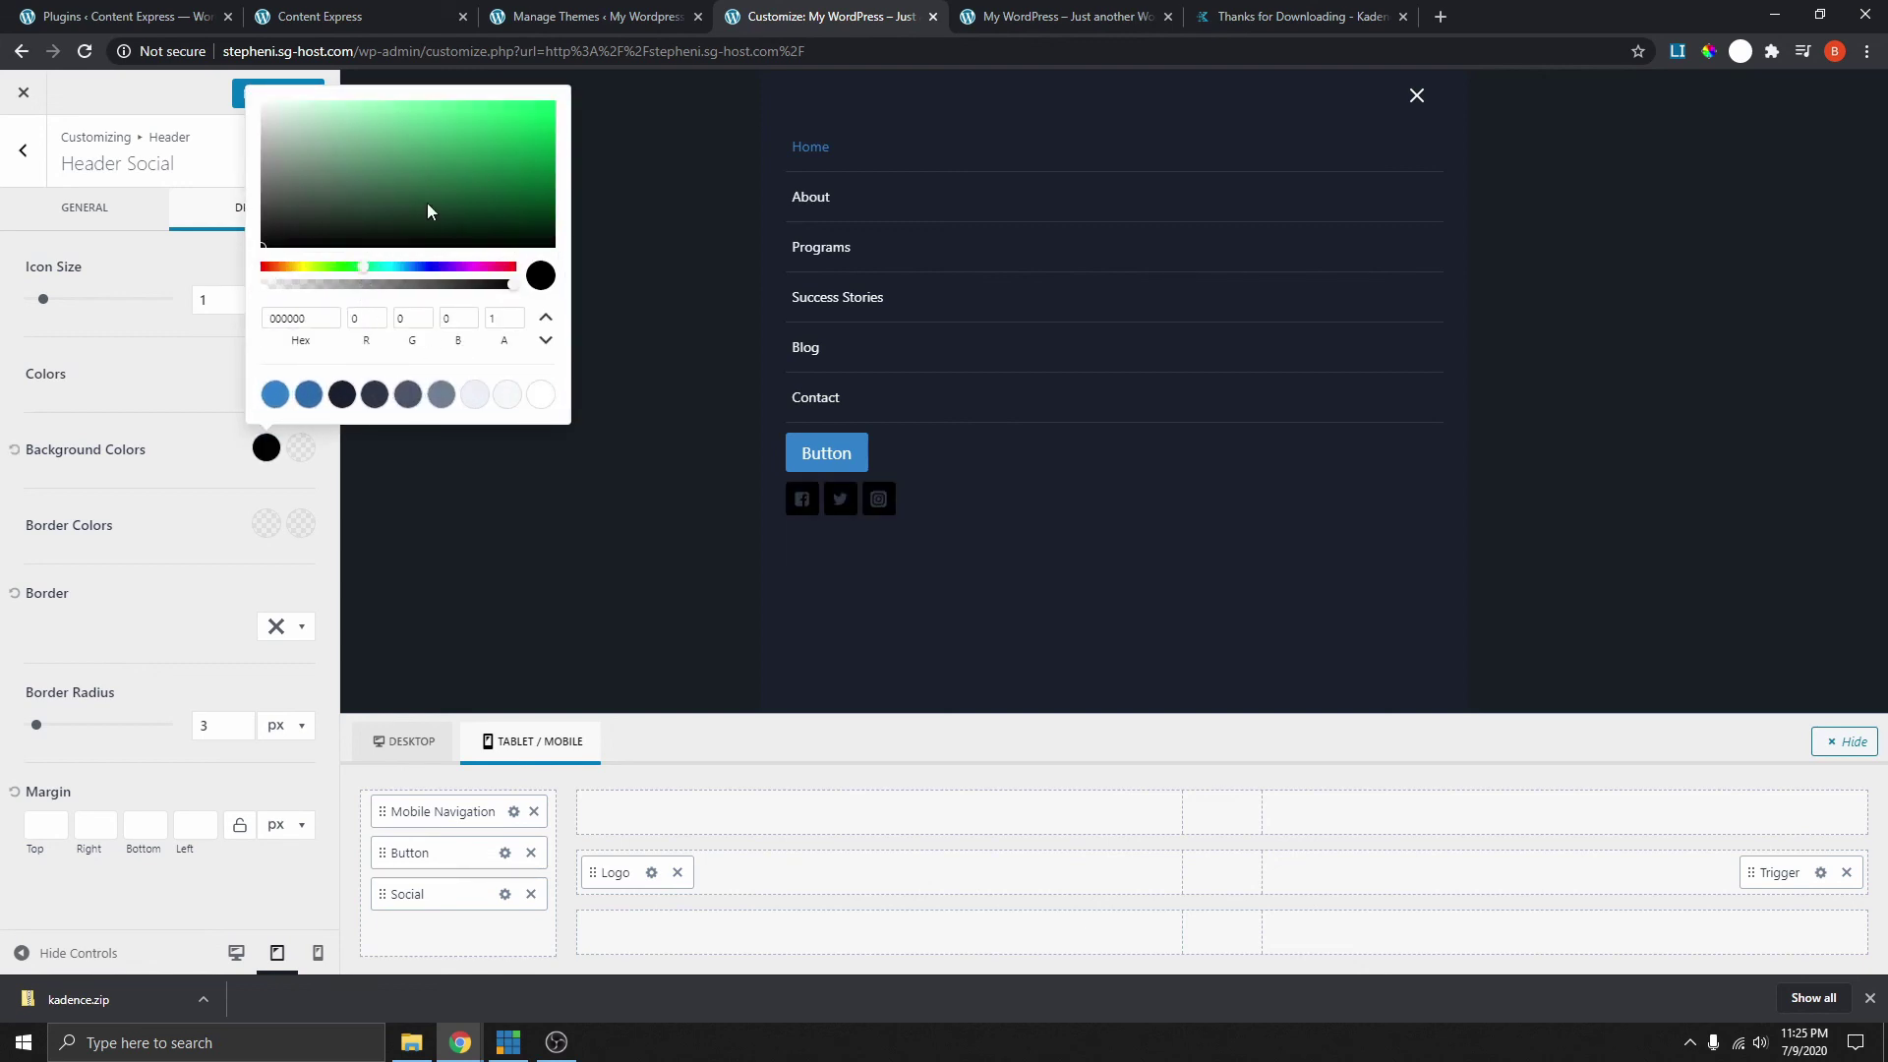
left_click(494, 140)
left_click(508, 165)
left_click(520, 140)
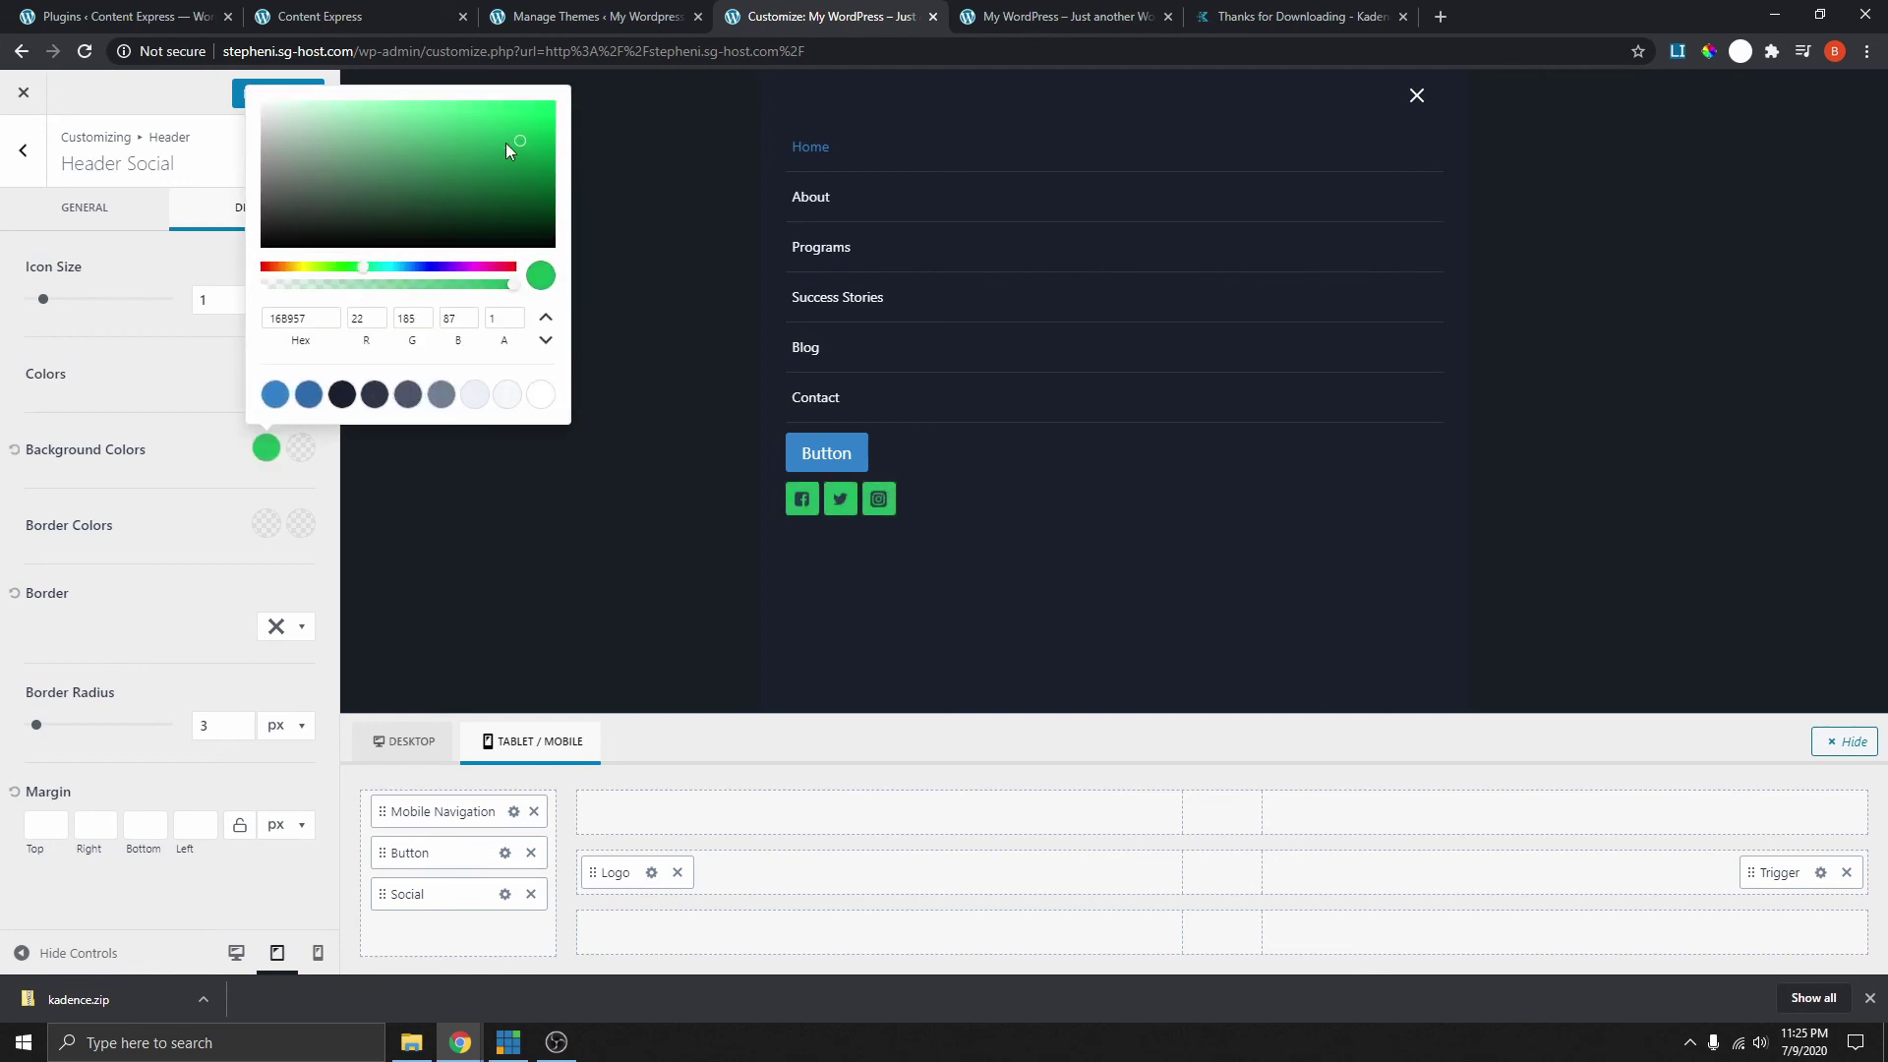
- Make the social icon glyphs white and close the mobile menu preview
left_click(155, 372)
left_click(266, 371)
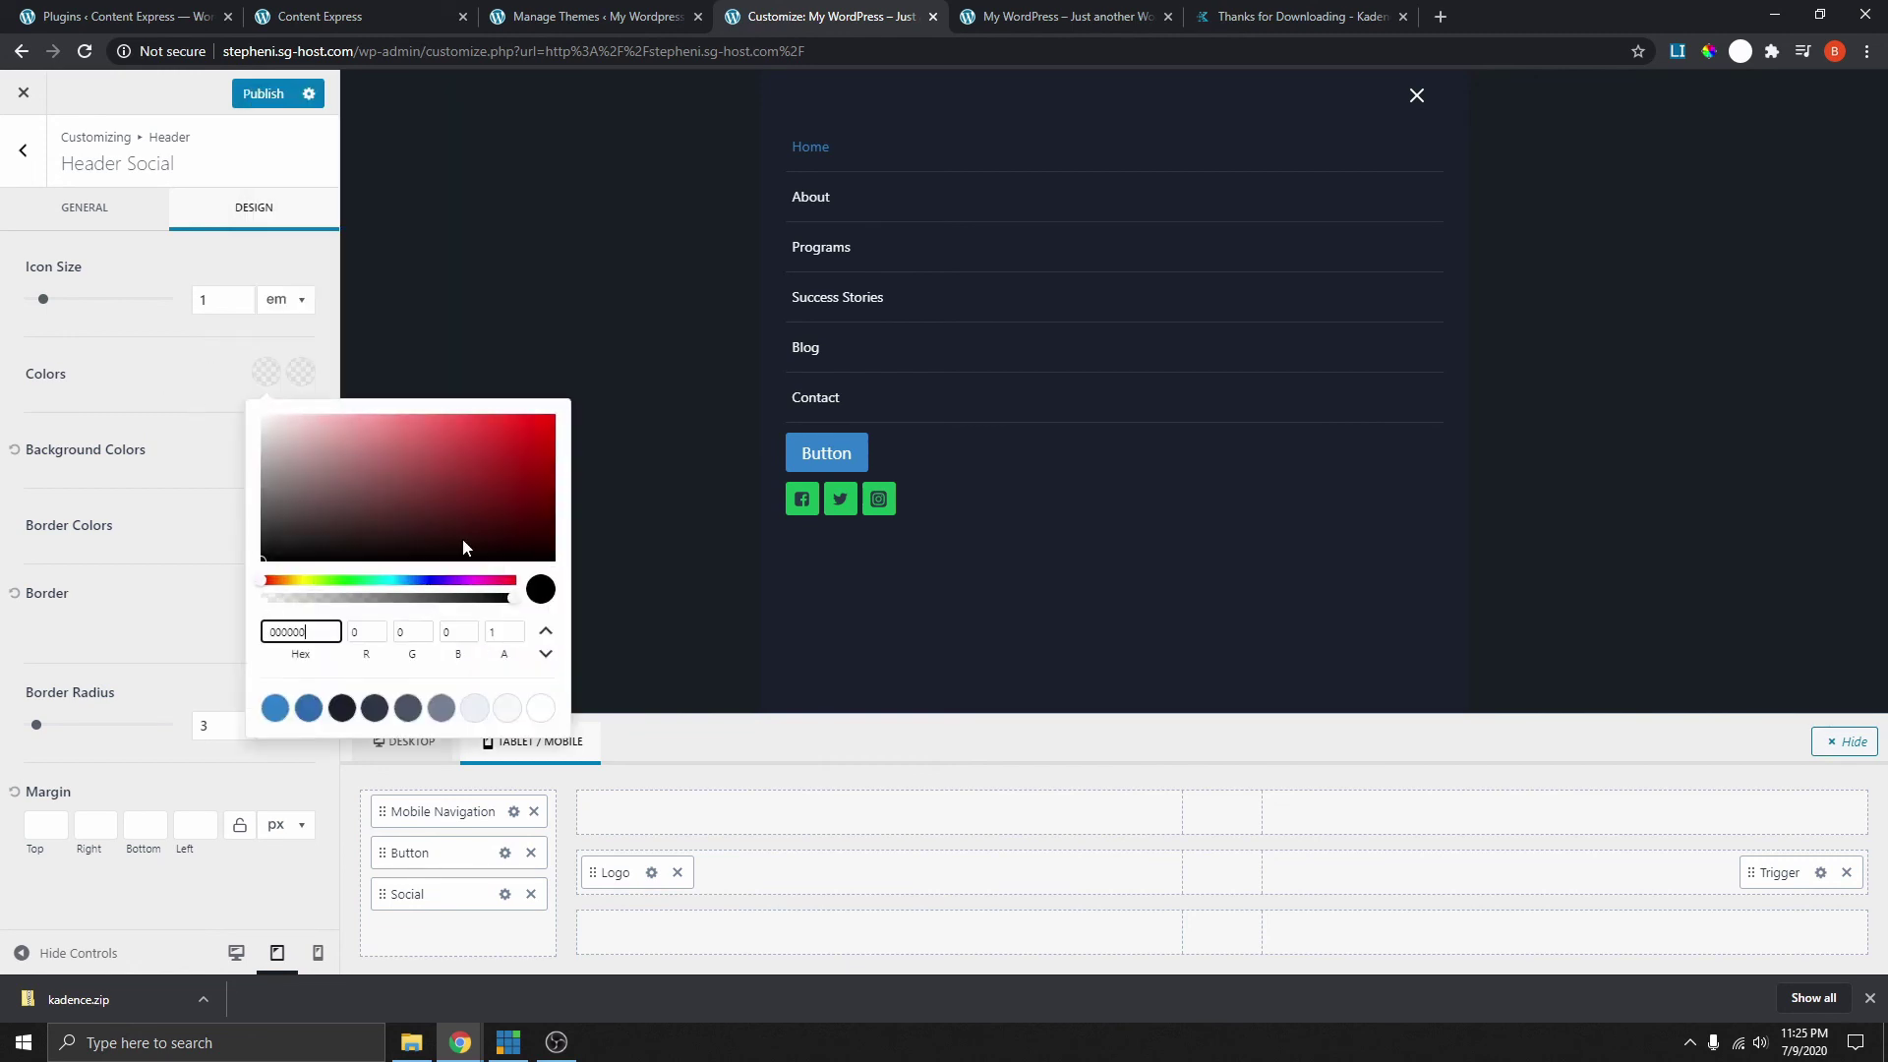
left_click(541, 709)
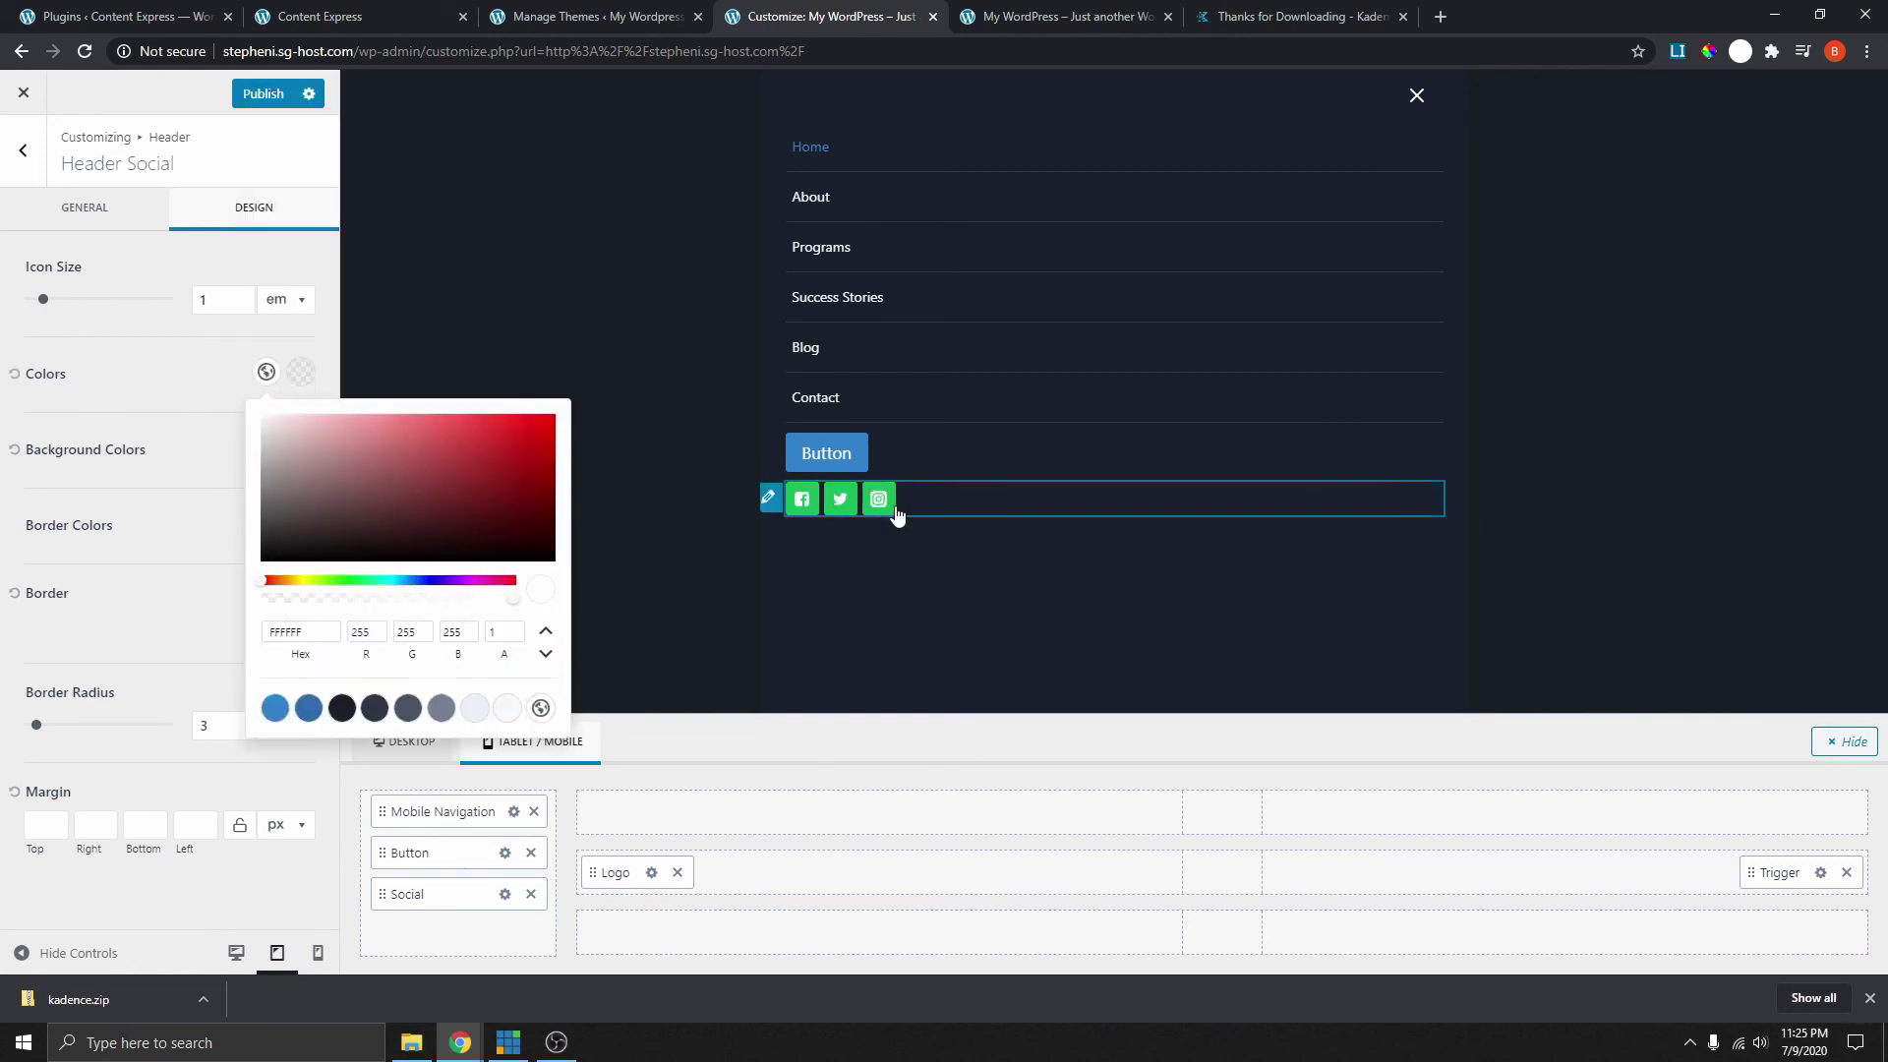
left_click(825, 522)
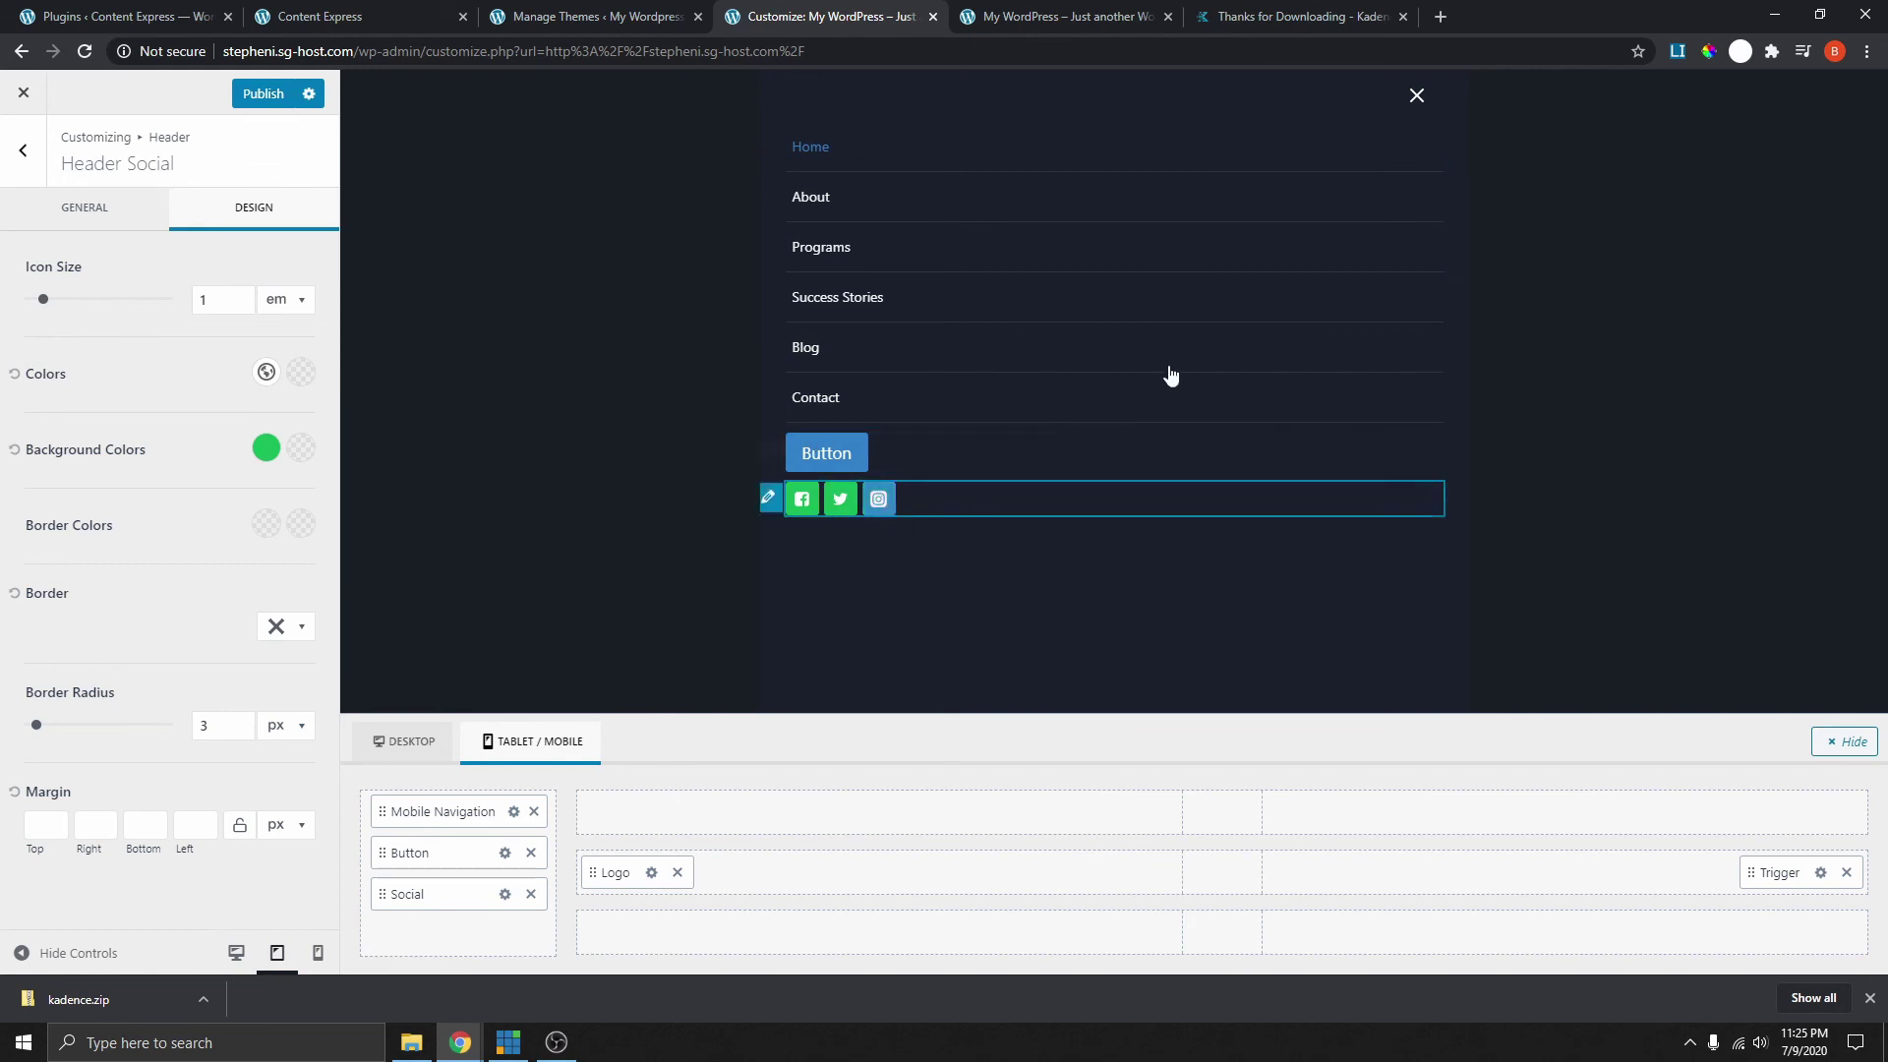
left_click(1415, 95)
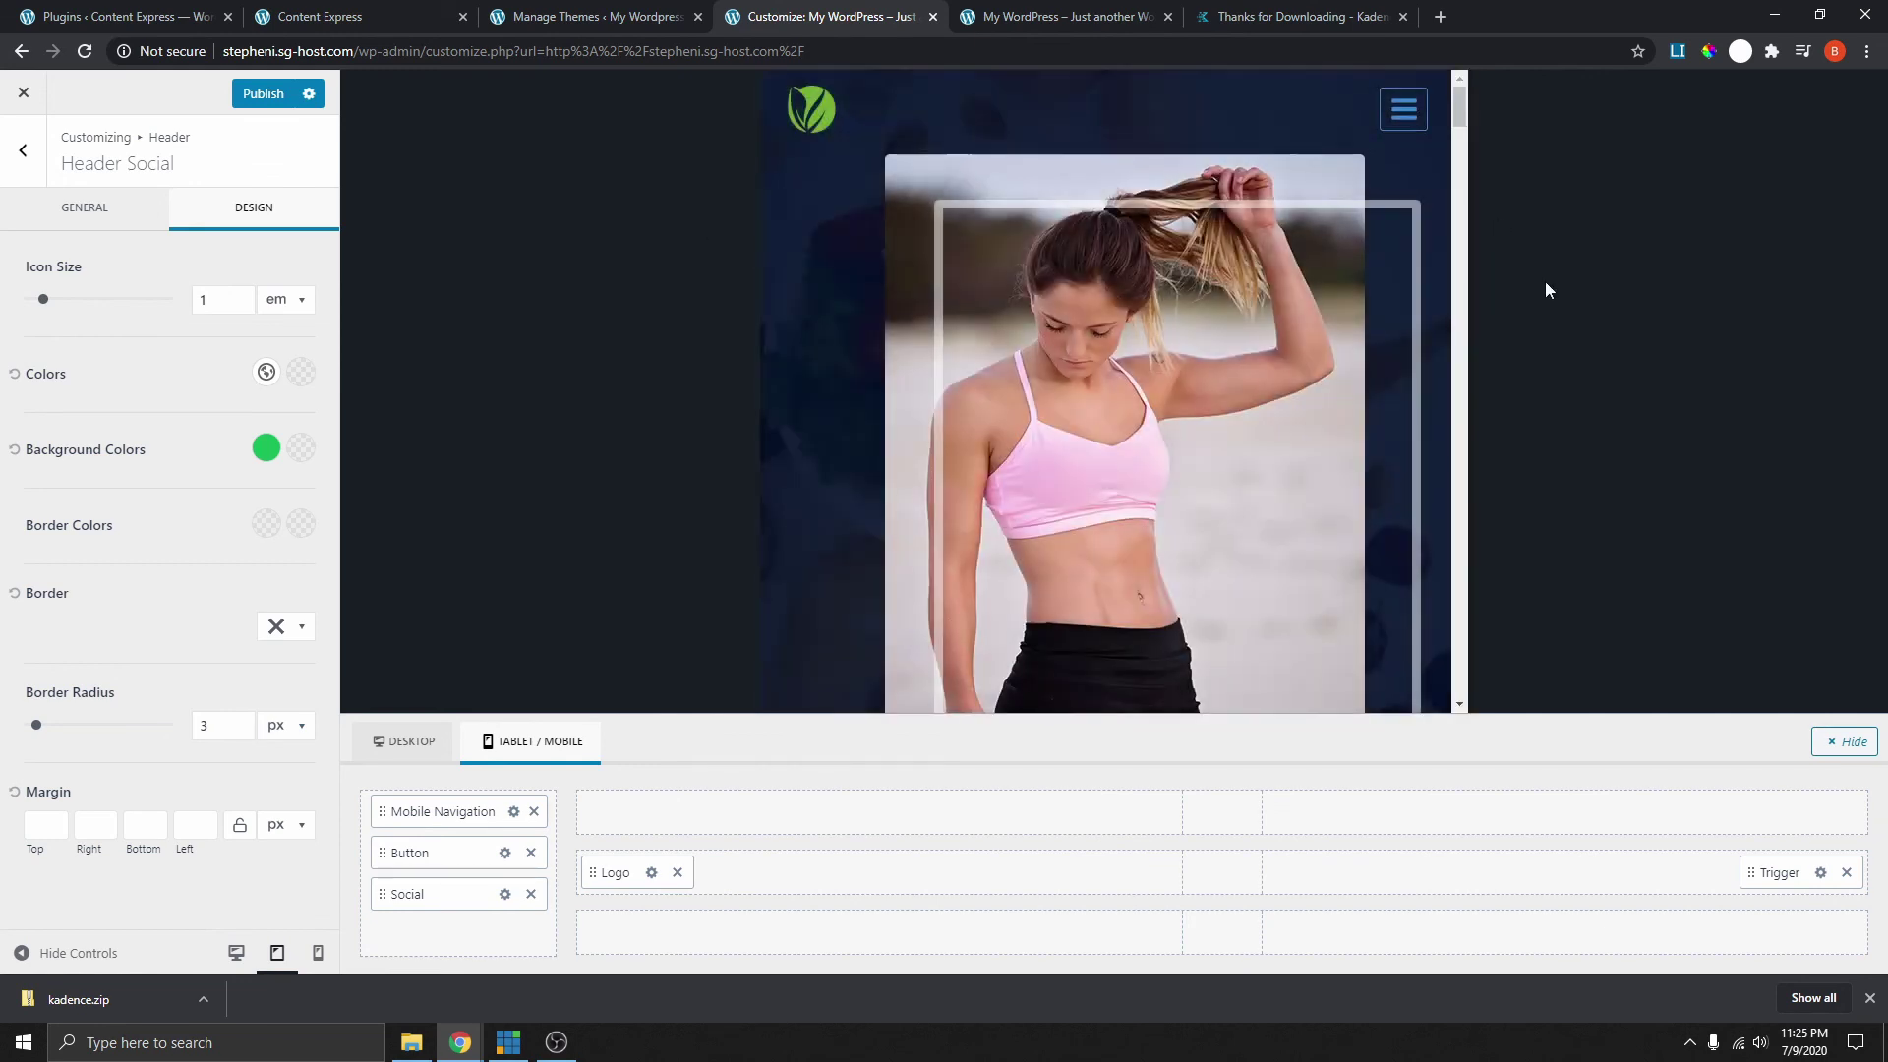
- Publish the green-and-white social icon styling
left_click(262, 95)
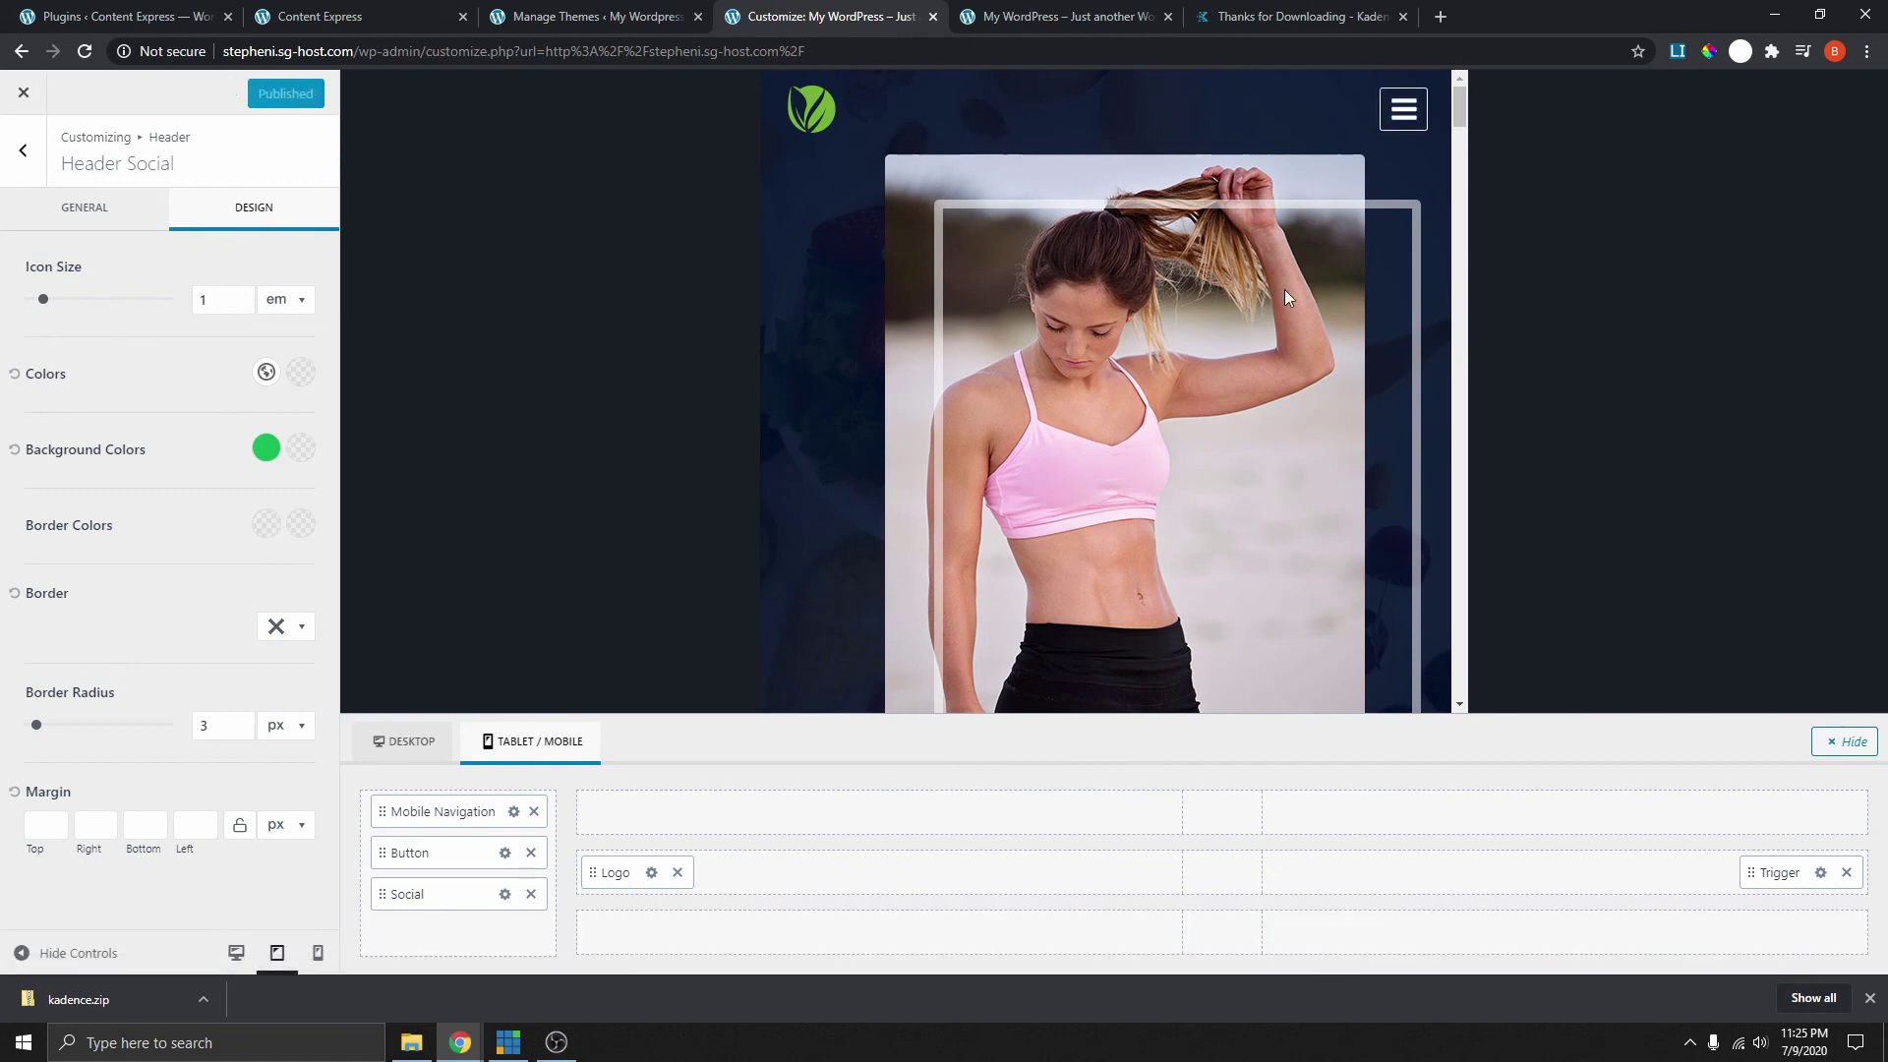
scroll(1290, 299, "down", 4)
scroll(1336, 501, "up", 4)
- Scroll through the desktop preview, then return to the main customizer sections
left_click(382, 743)
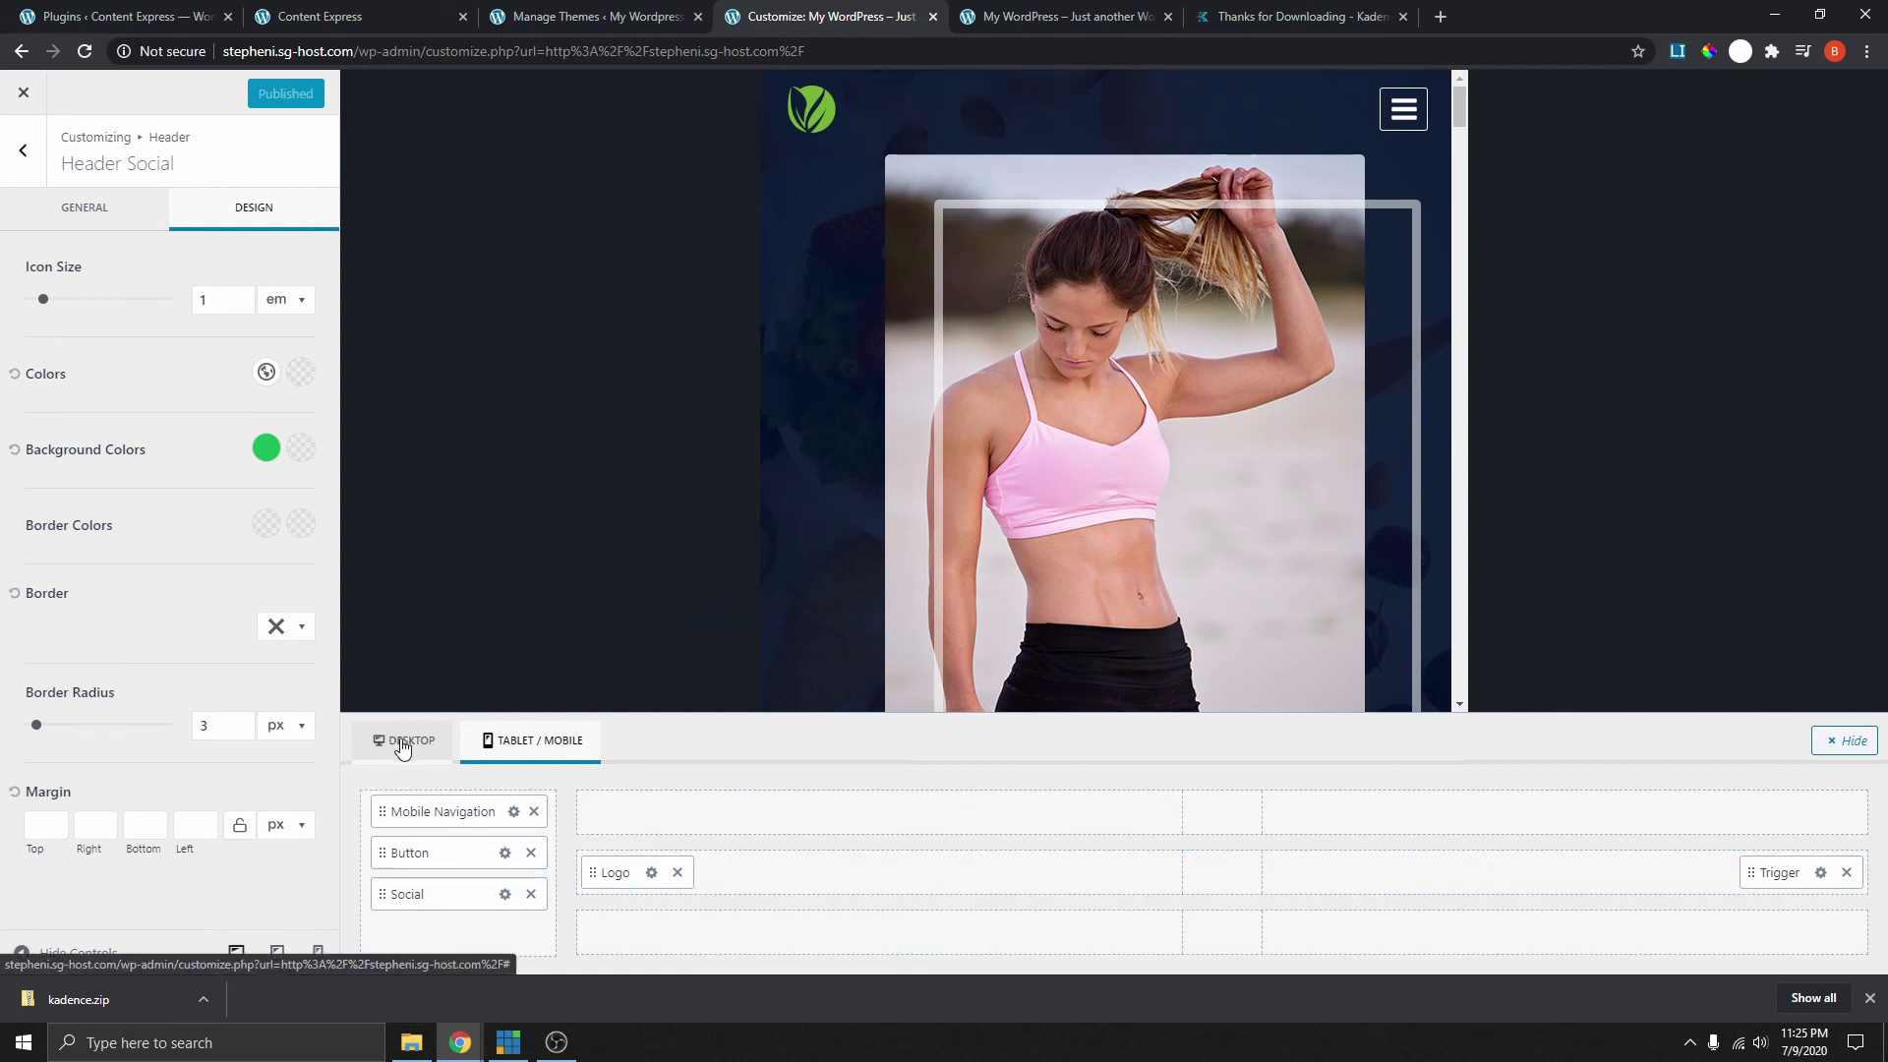
scroll(1420, 489, "down", 3)
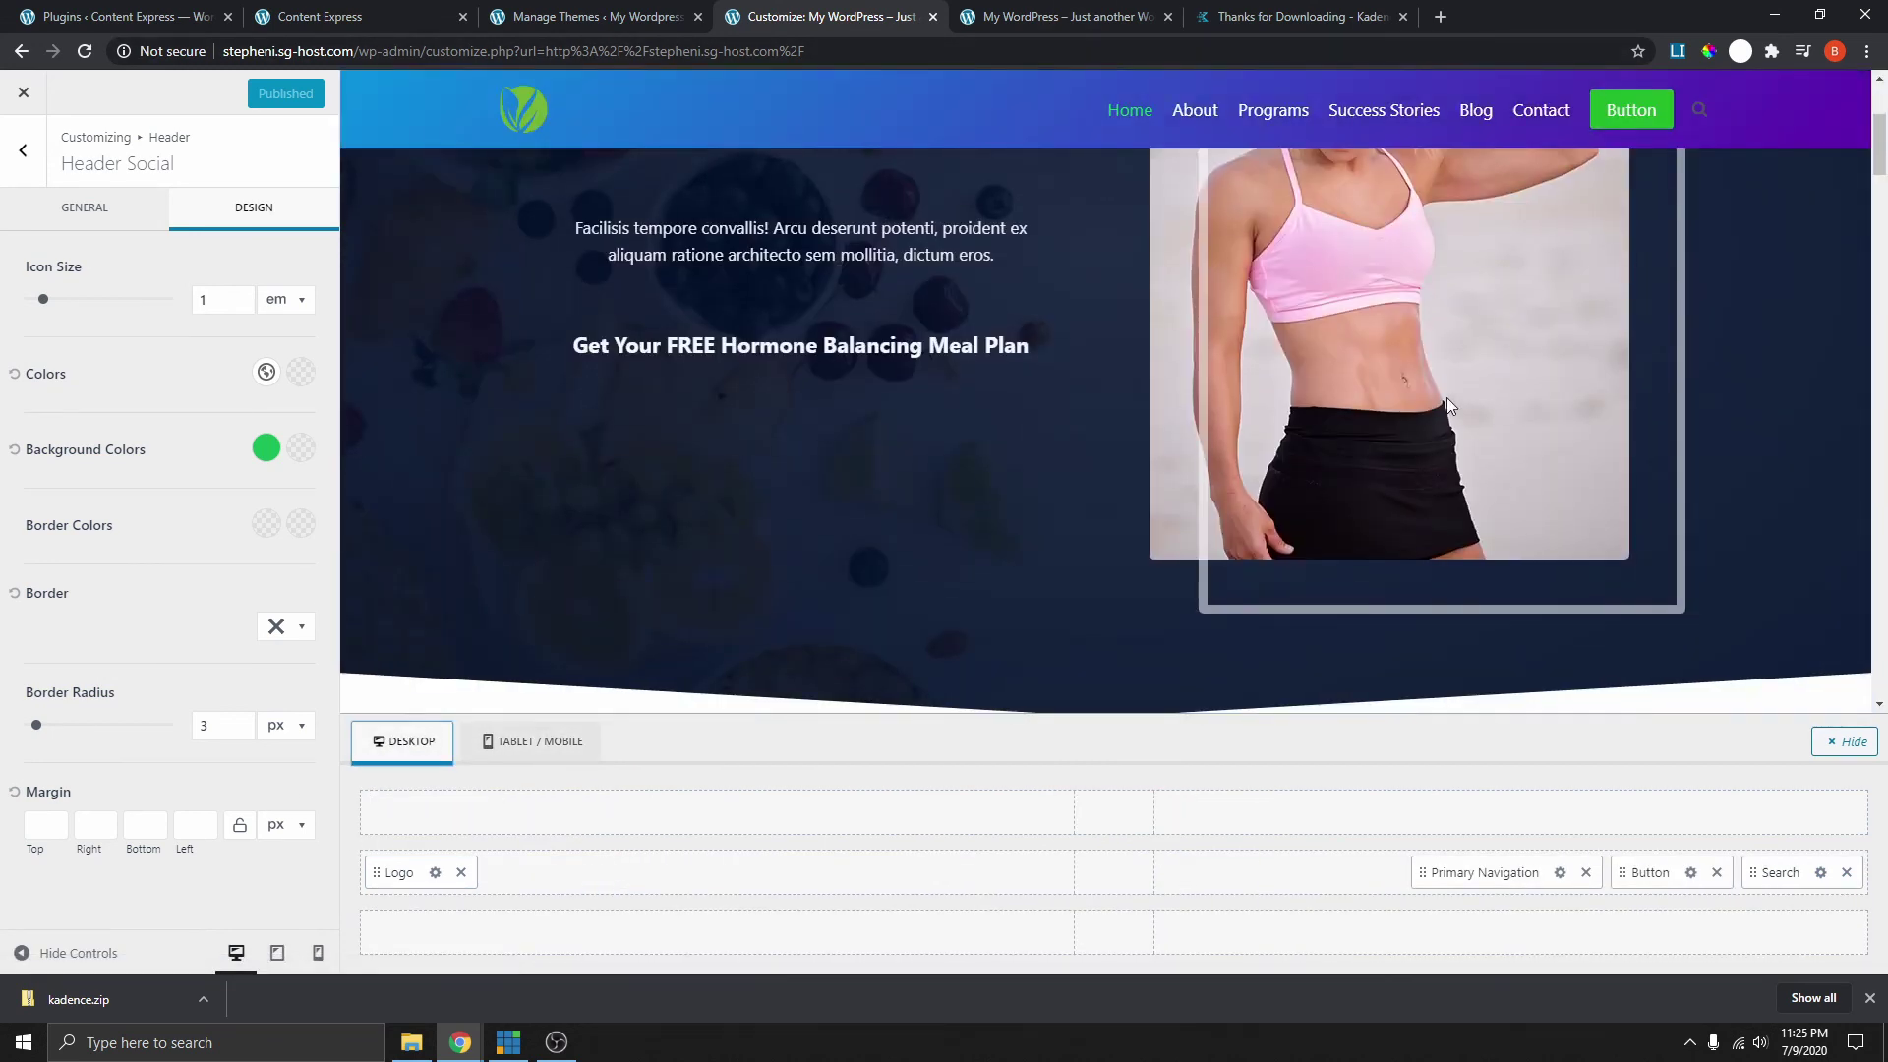
scroll(1447, 405, "down", 15)
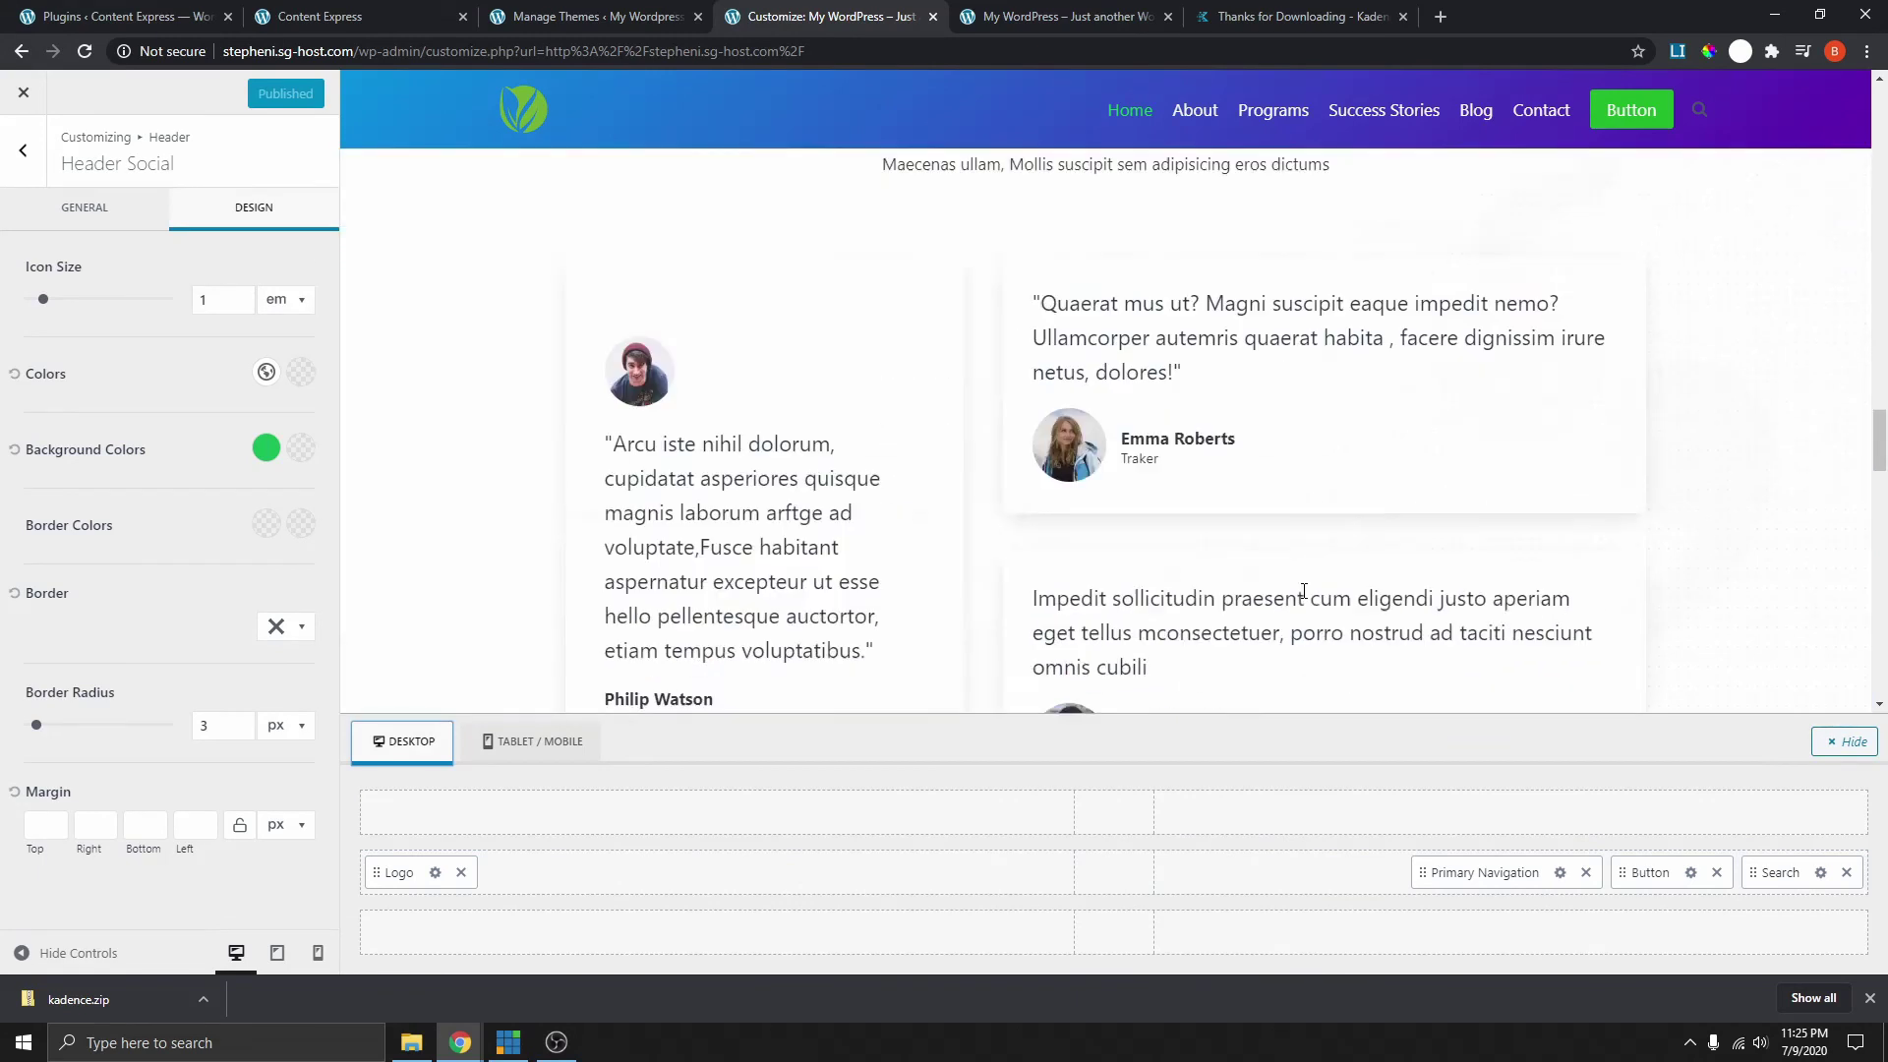
scroll(1304, 591, "down", 5)
key("Escape")
key("Escape")
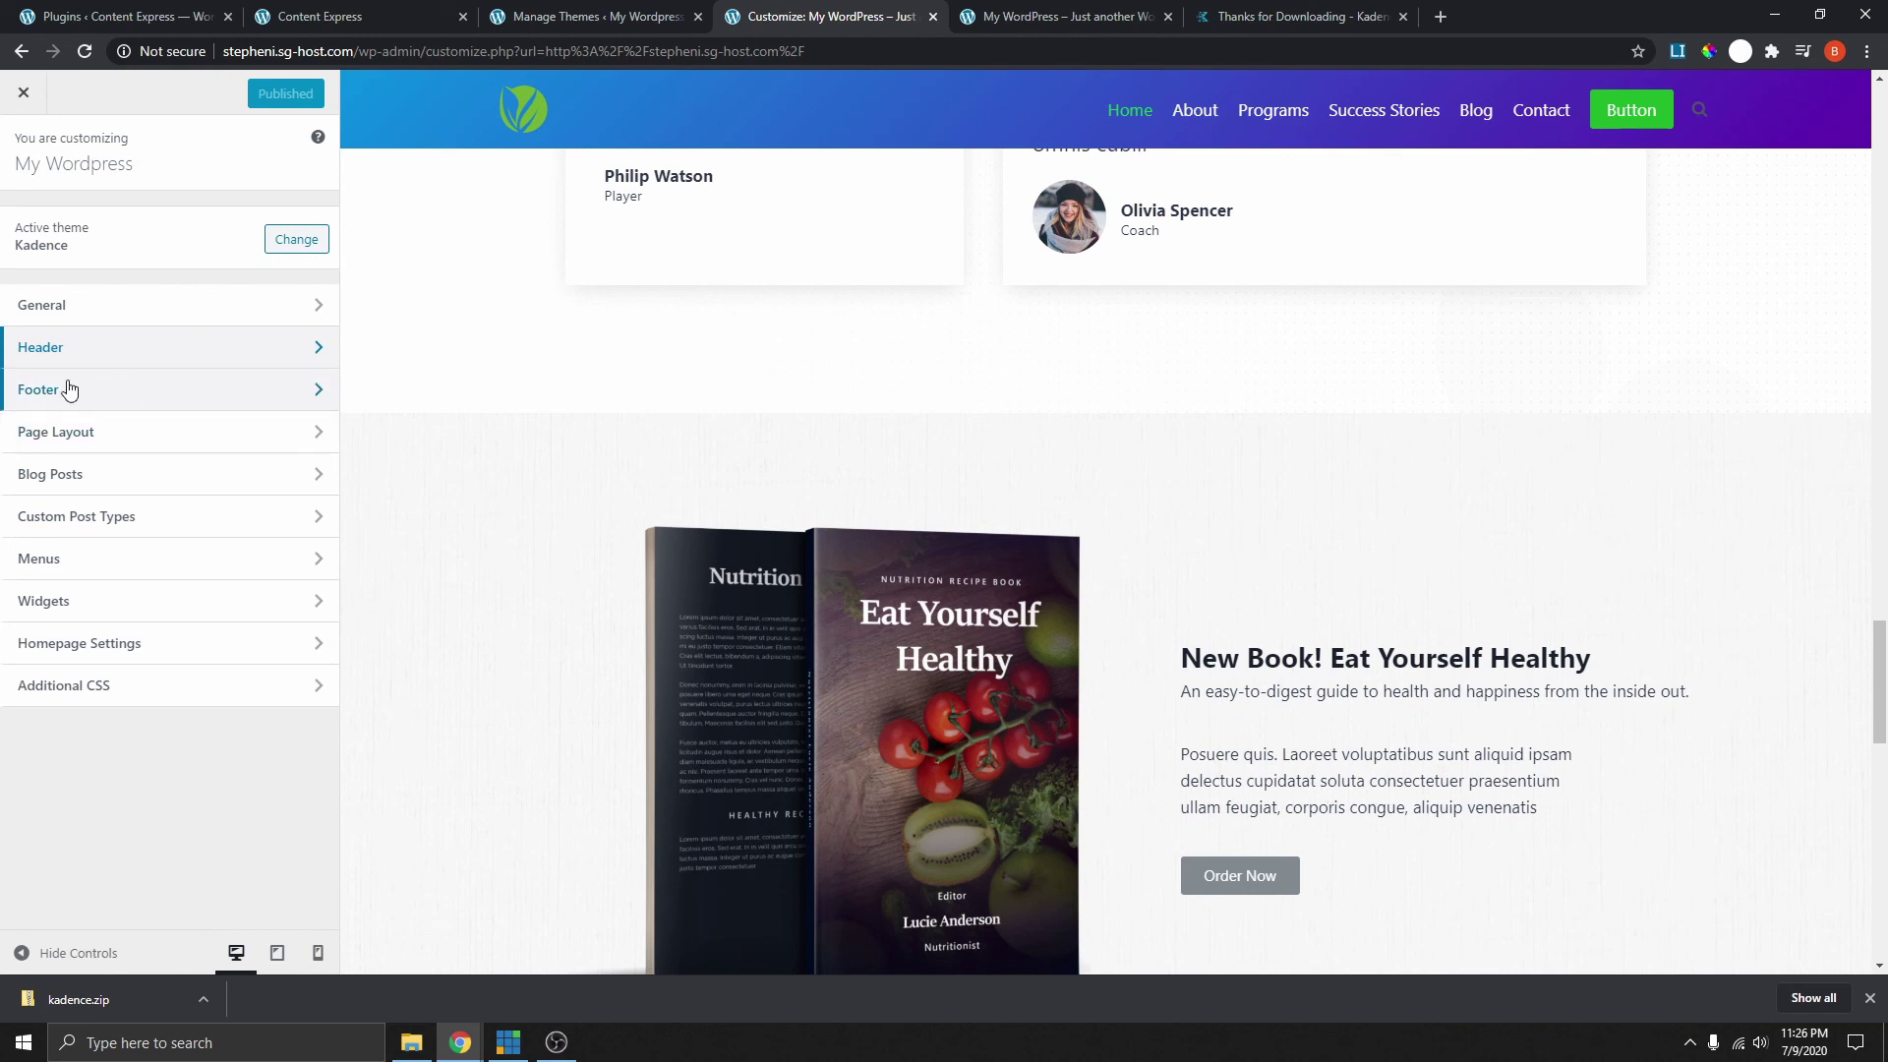
- Compare the Footer and Header customizer settings against the live site's current footer
left_click(97, 408)
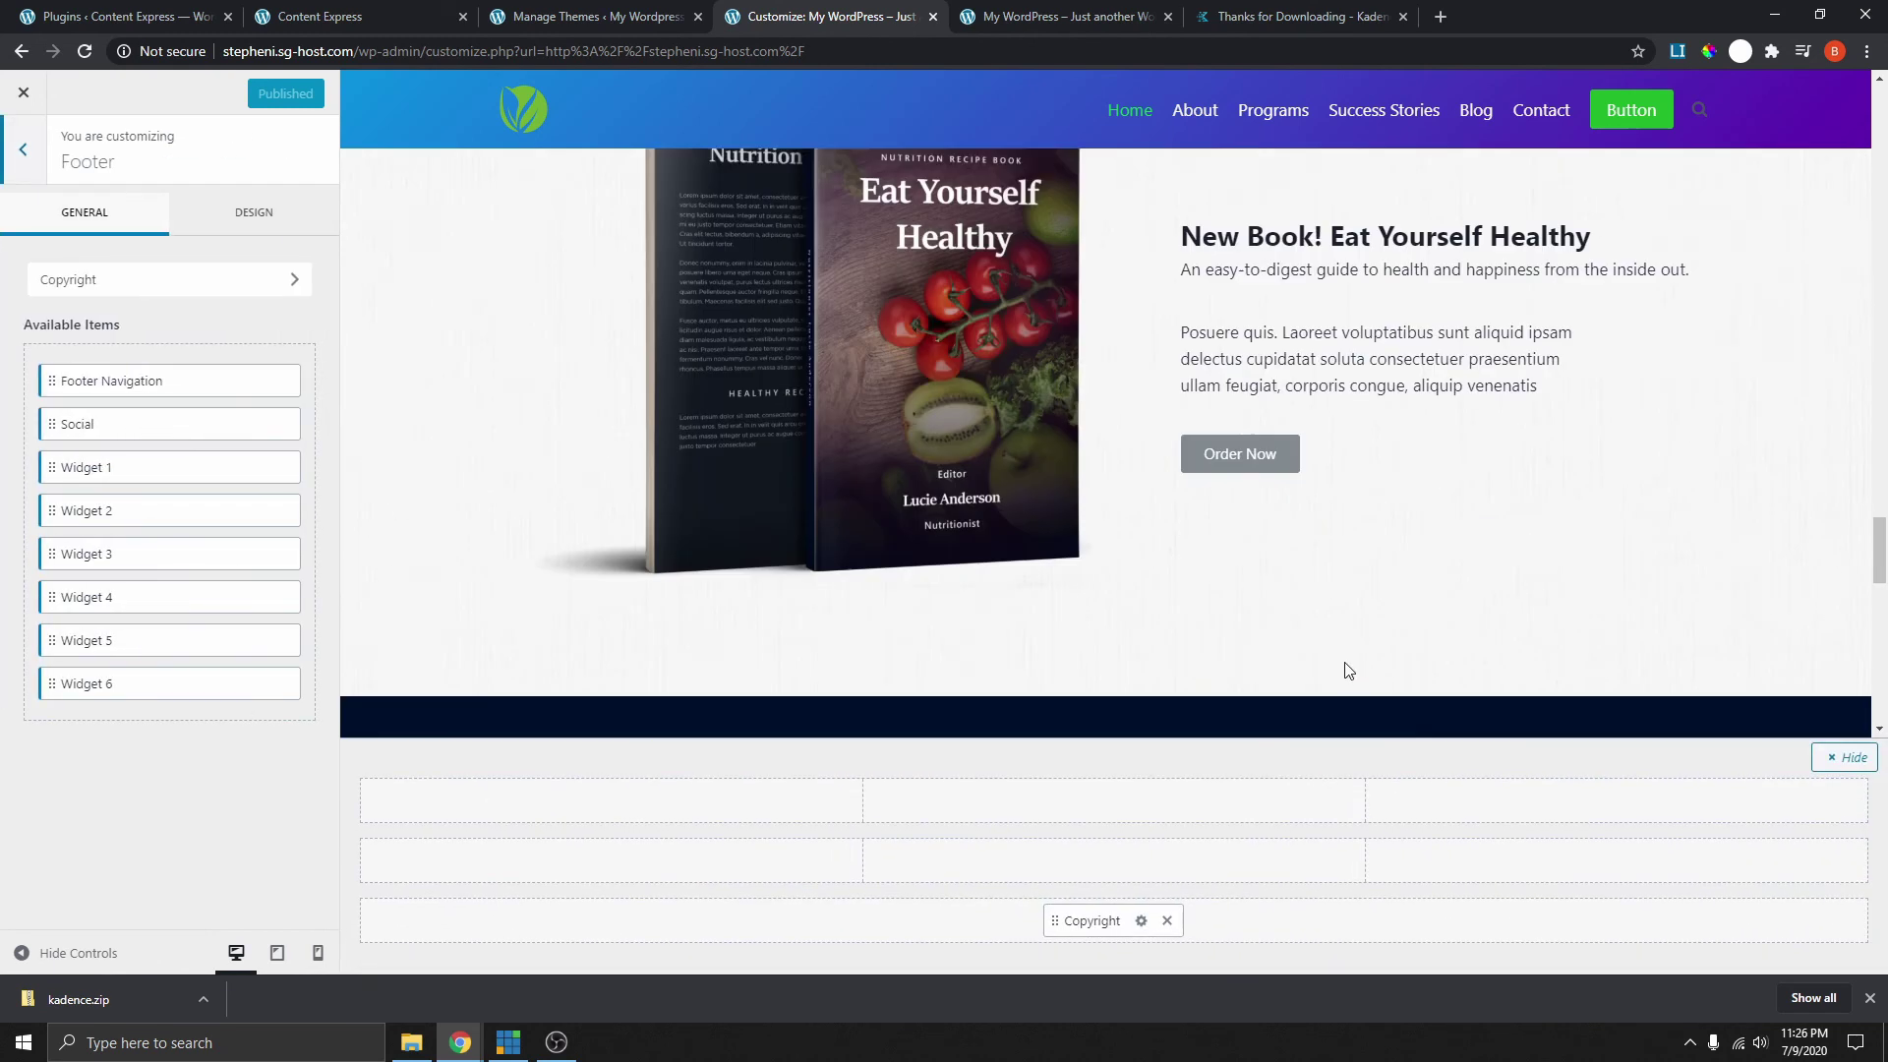
key("ctrl+Tab")
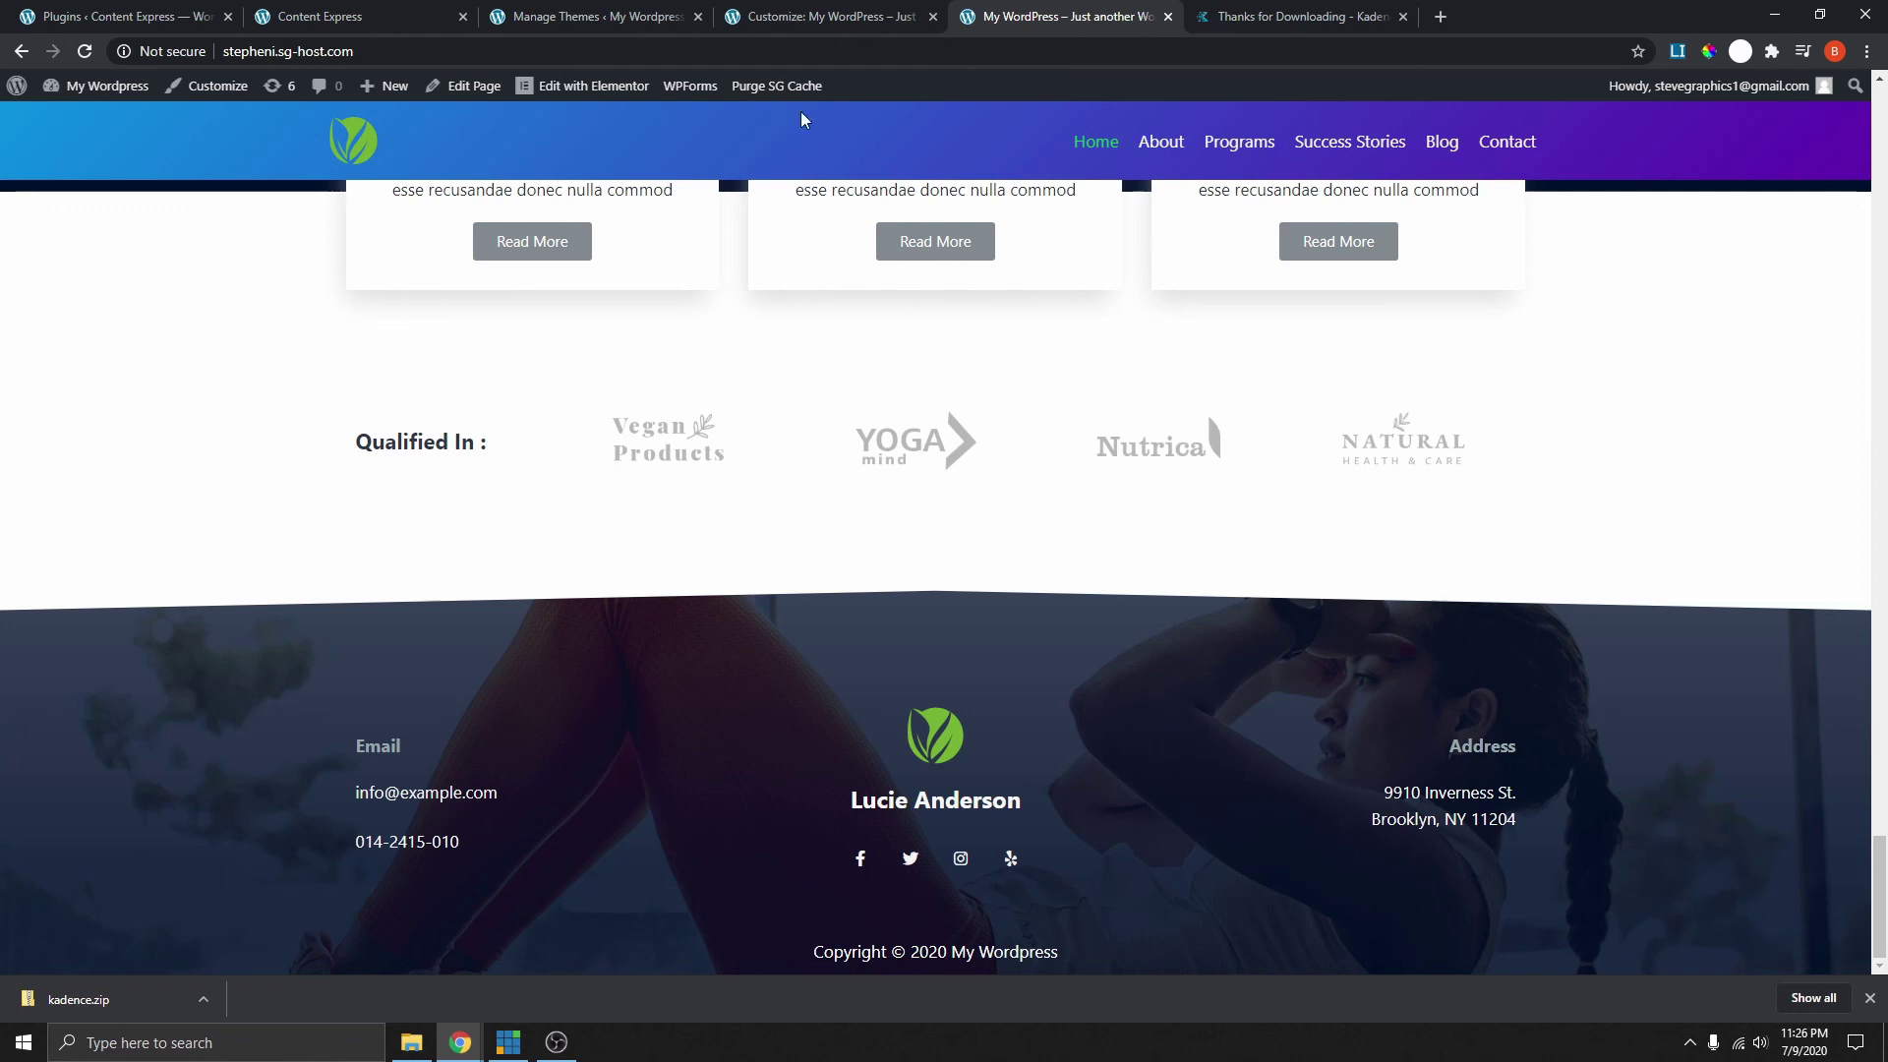
left_click(844, 17)
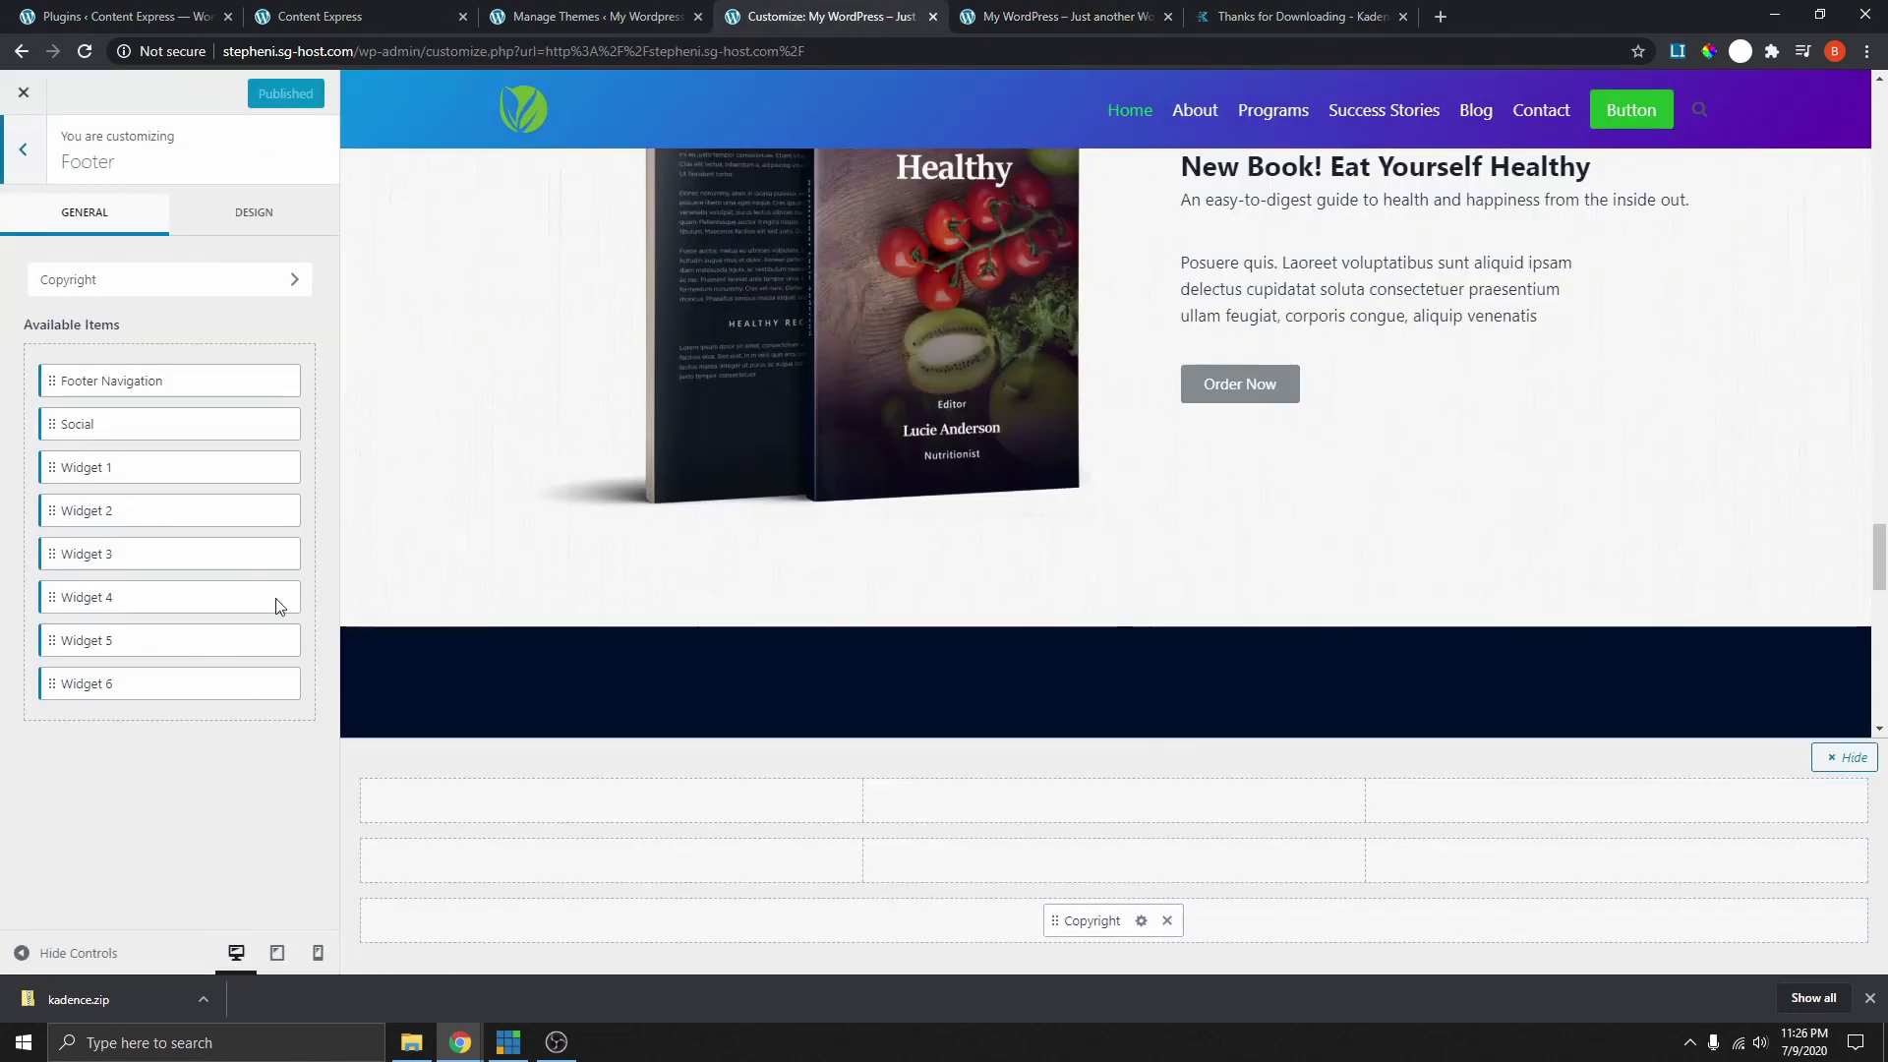
left_click(6, 153)
left_click(105, 356)
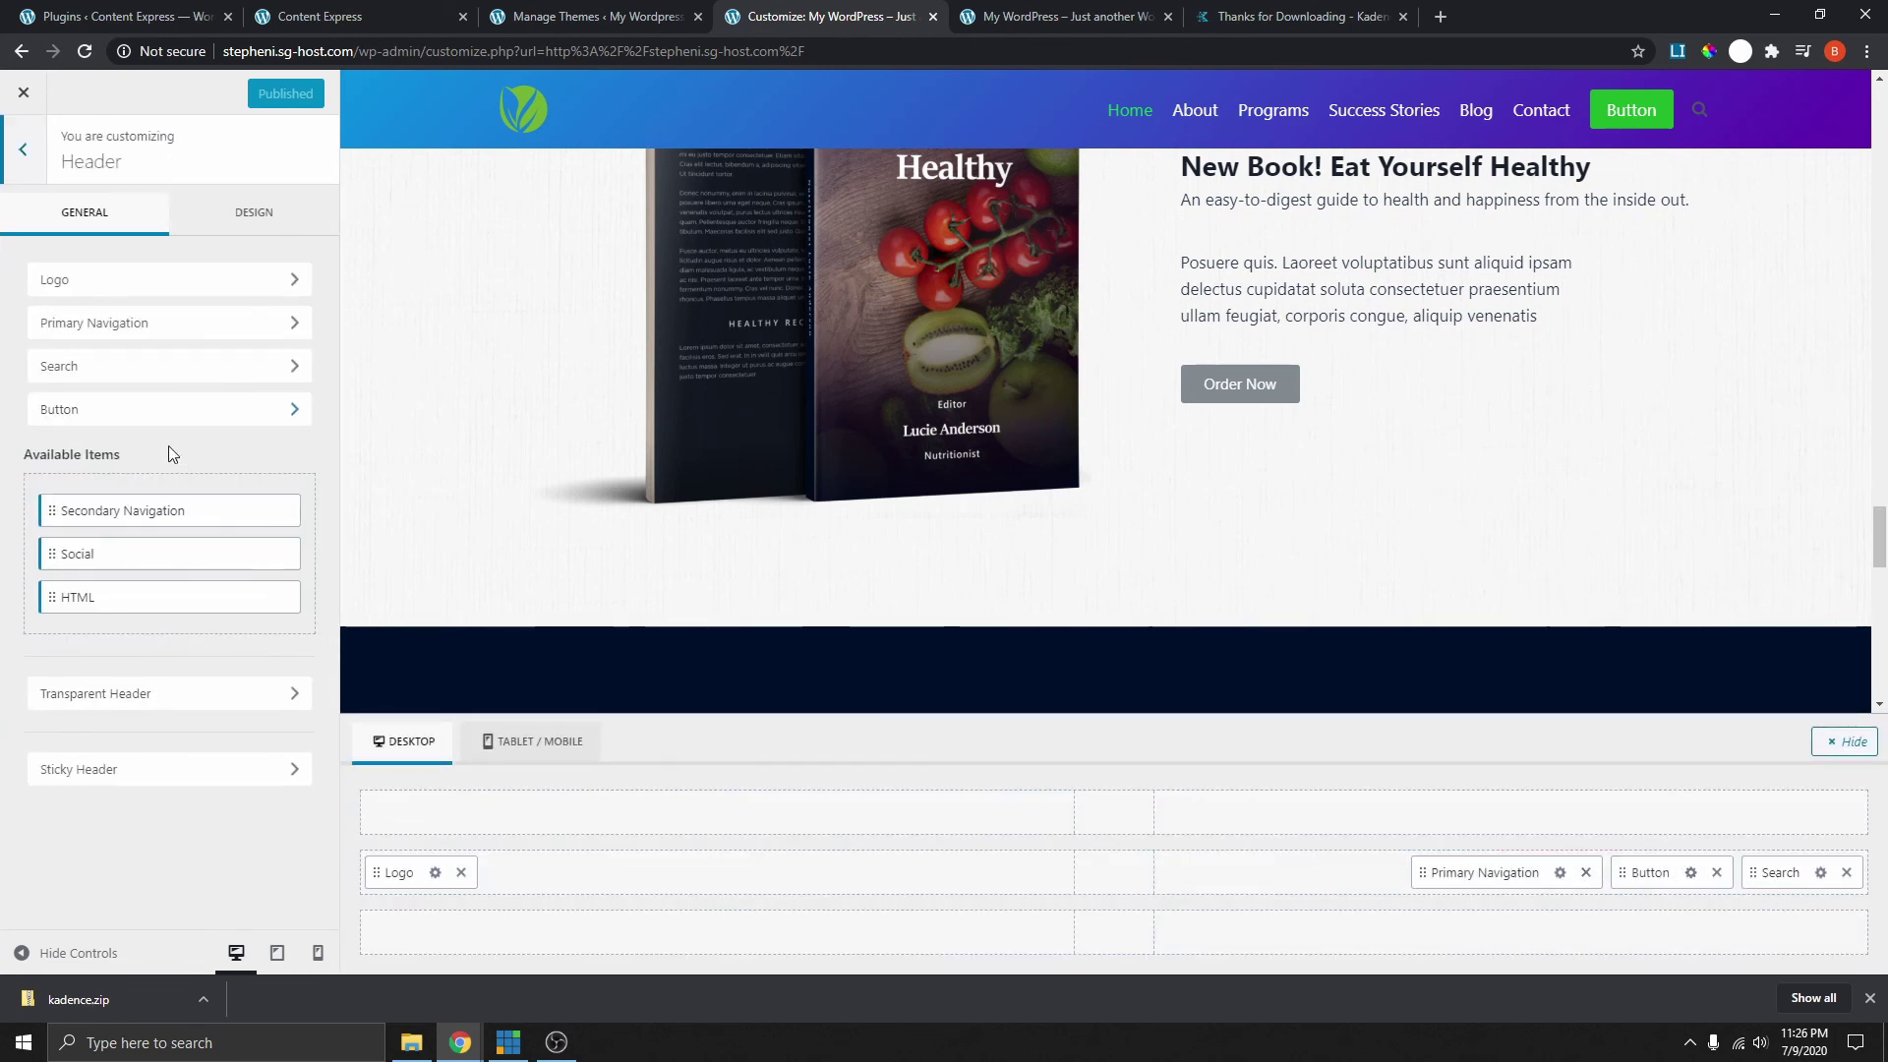
left_click(22, 149)
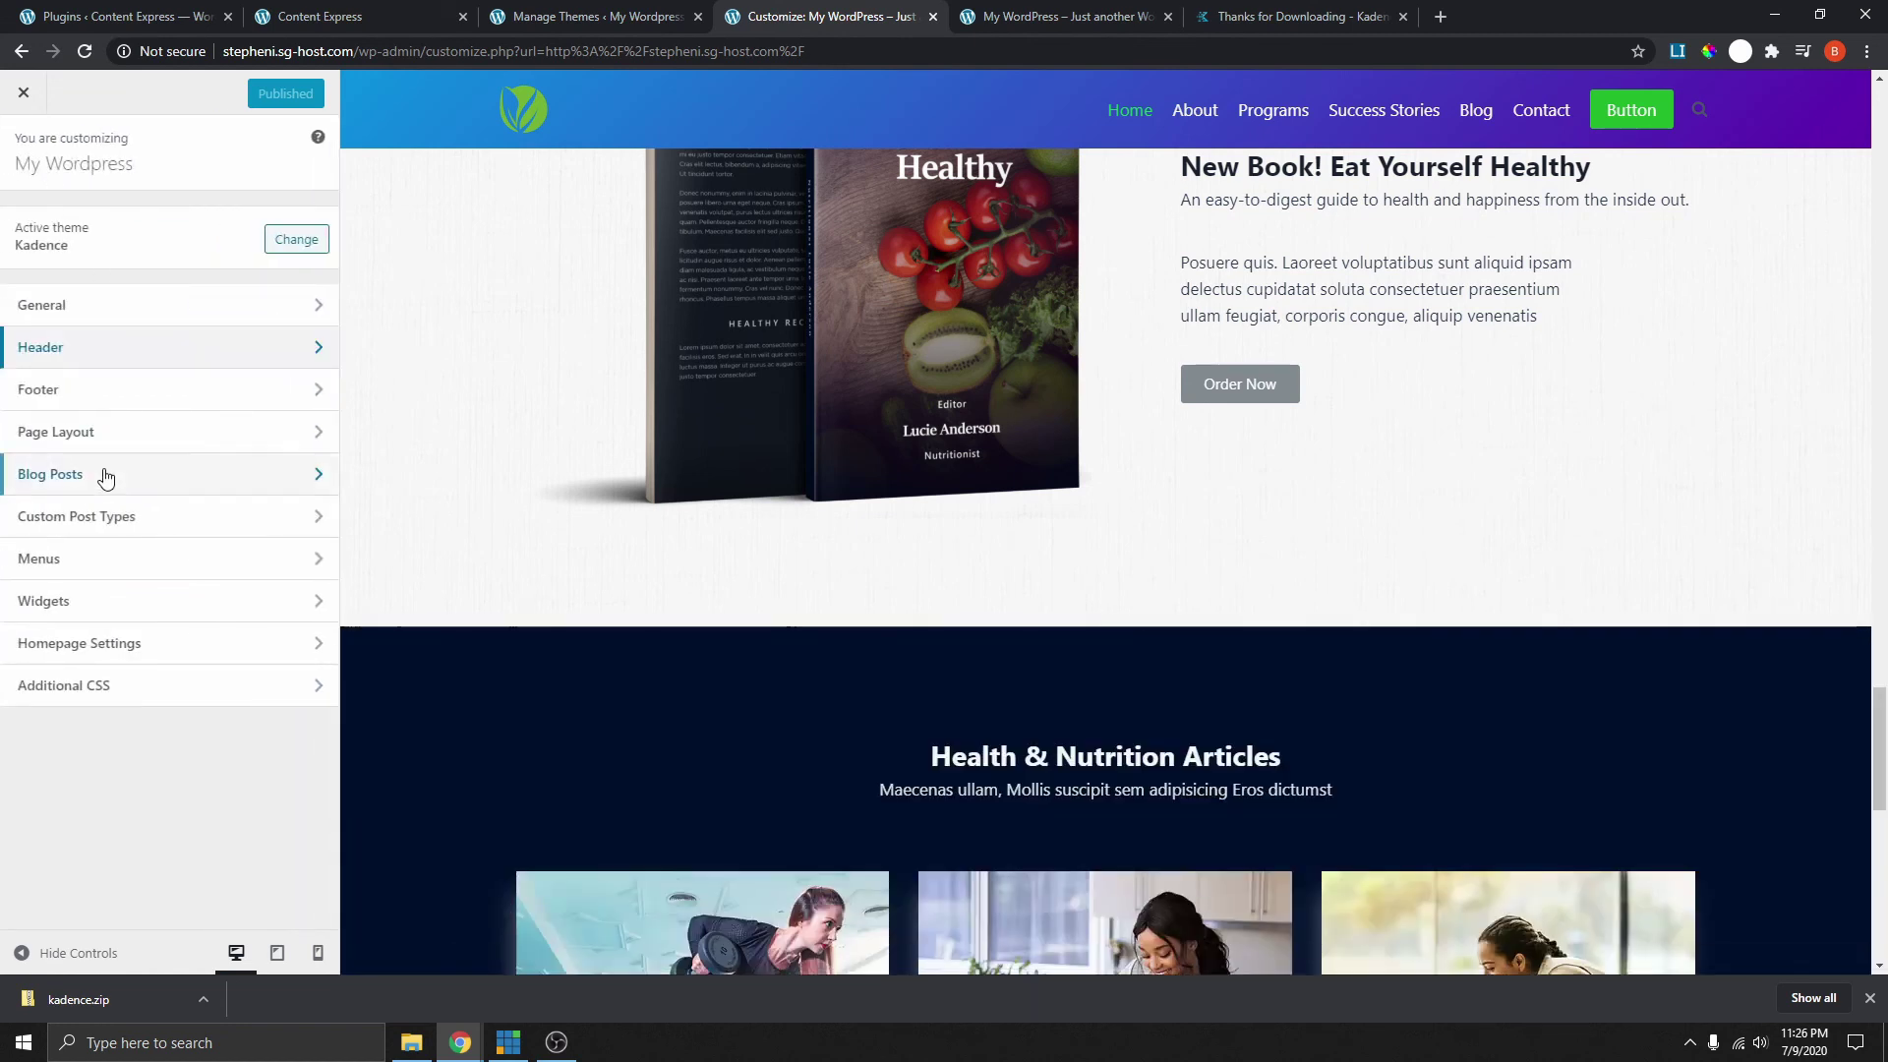
- Place Footer Navigation in the footer's middle-row right column, publish, and go to Themes
left_click(81, 386)
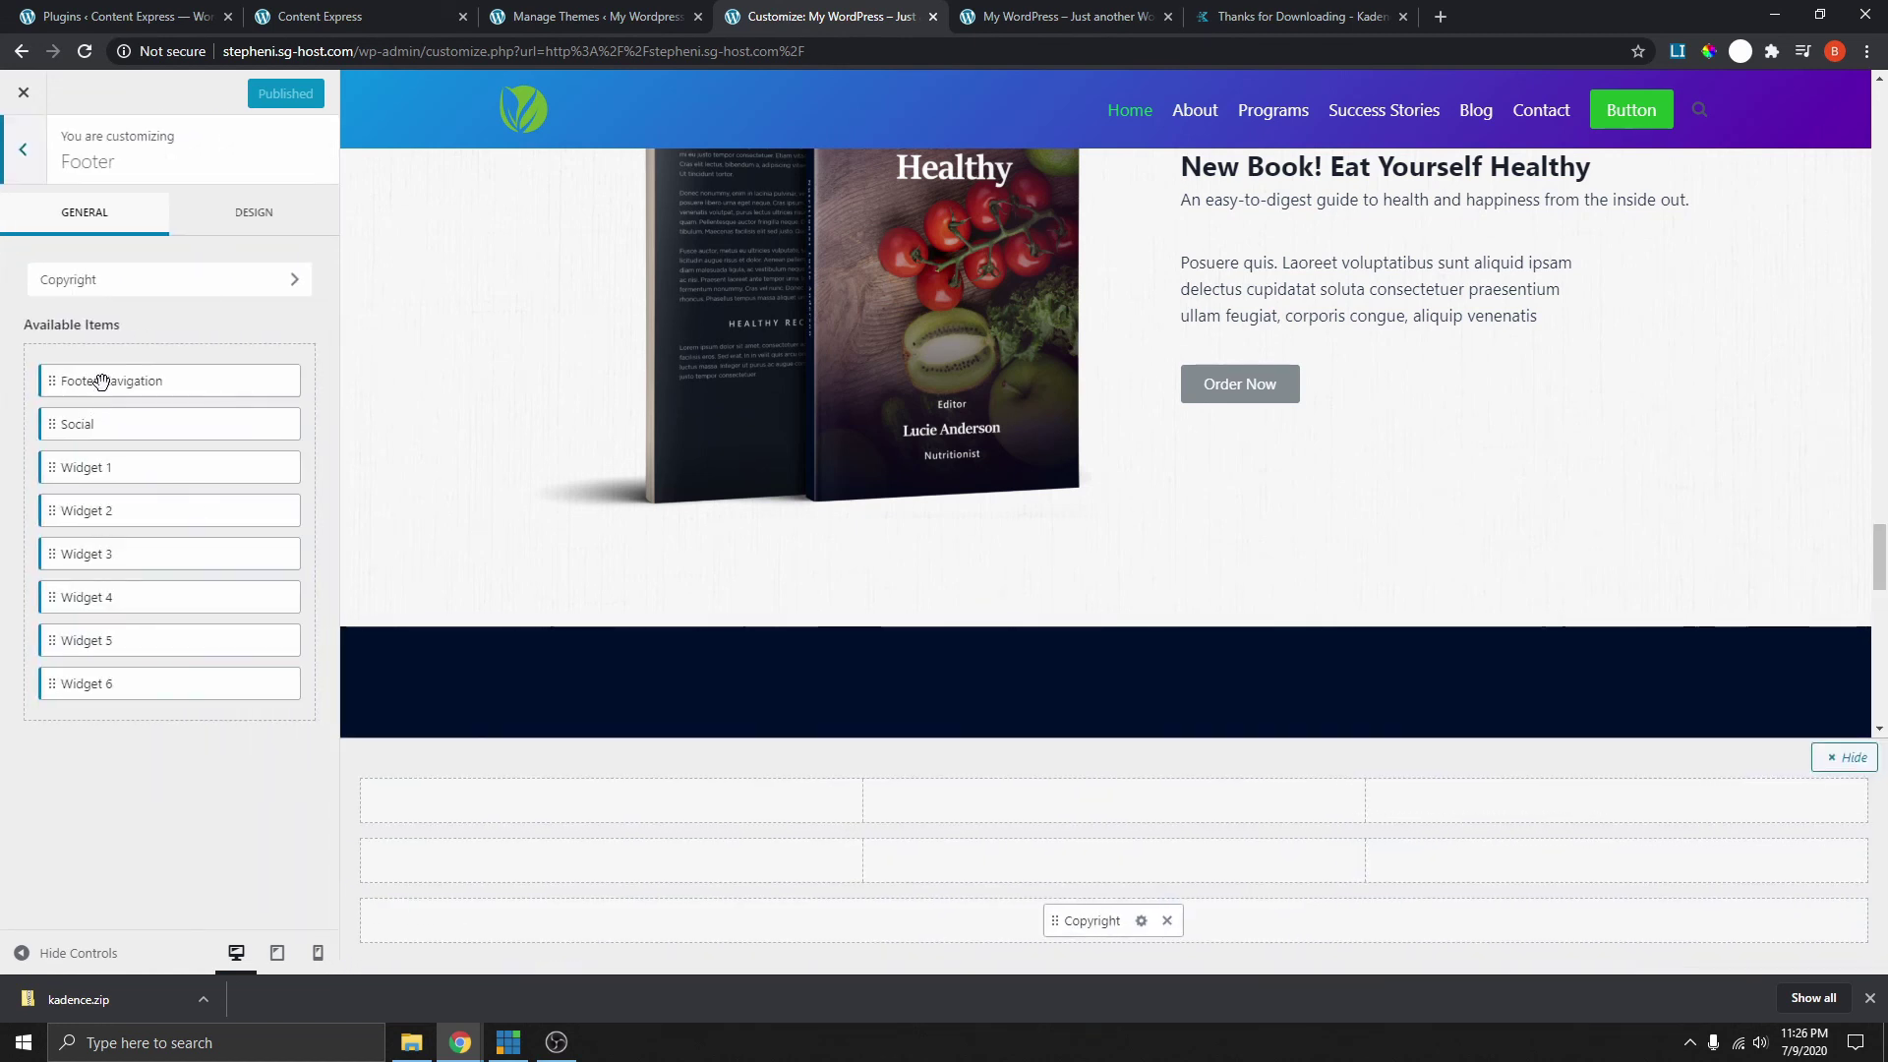
left_click_drag(101, 380, 1676, 857)
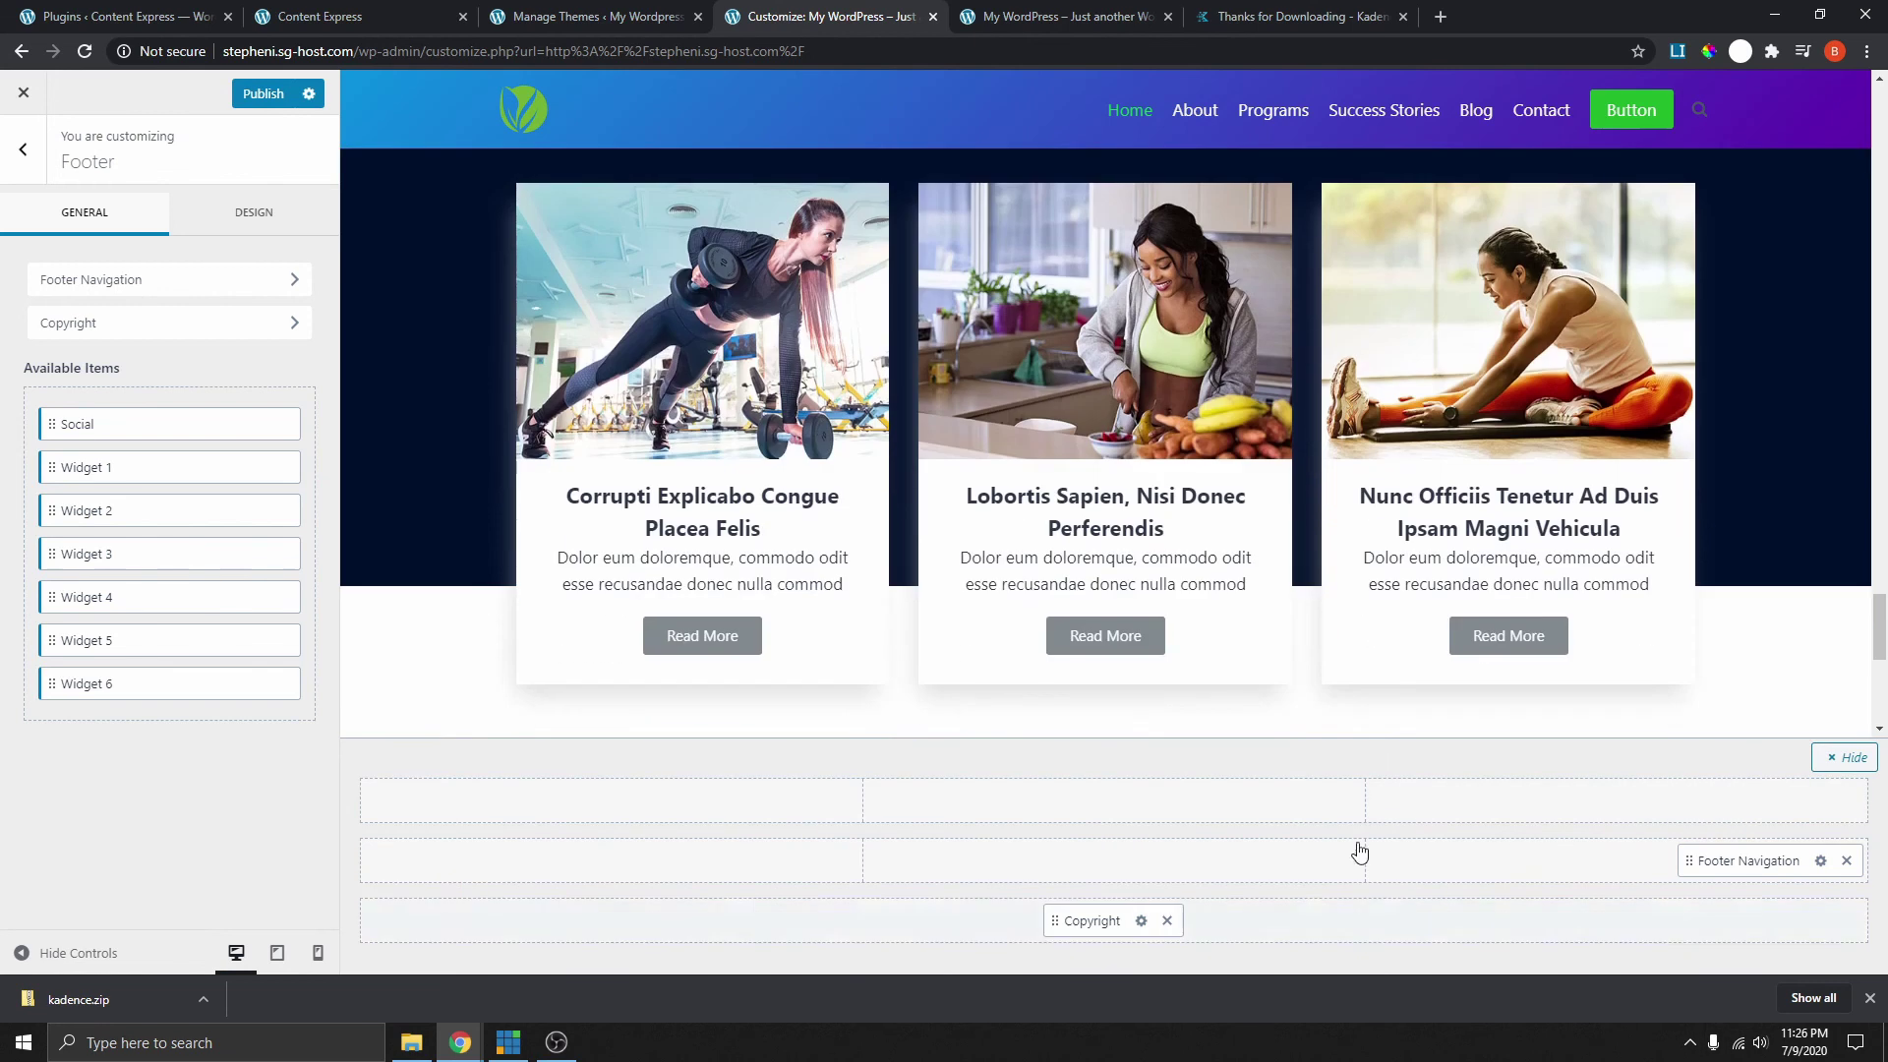
left_click(262, 93)
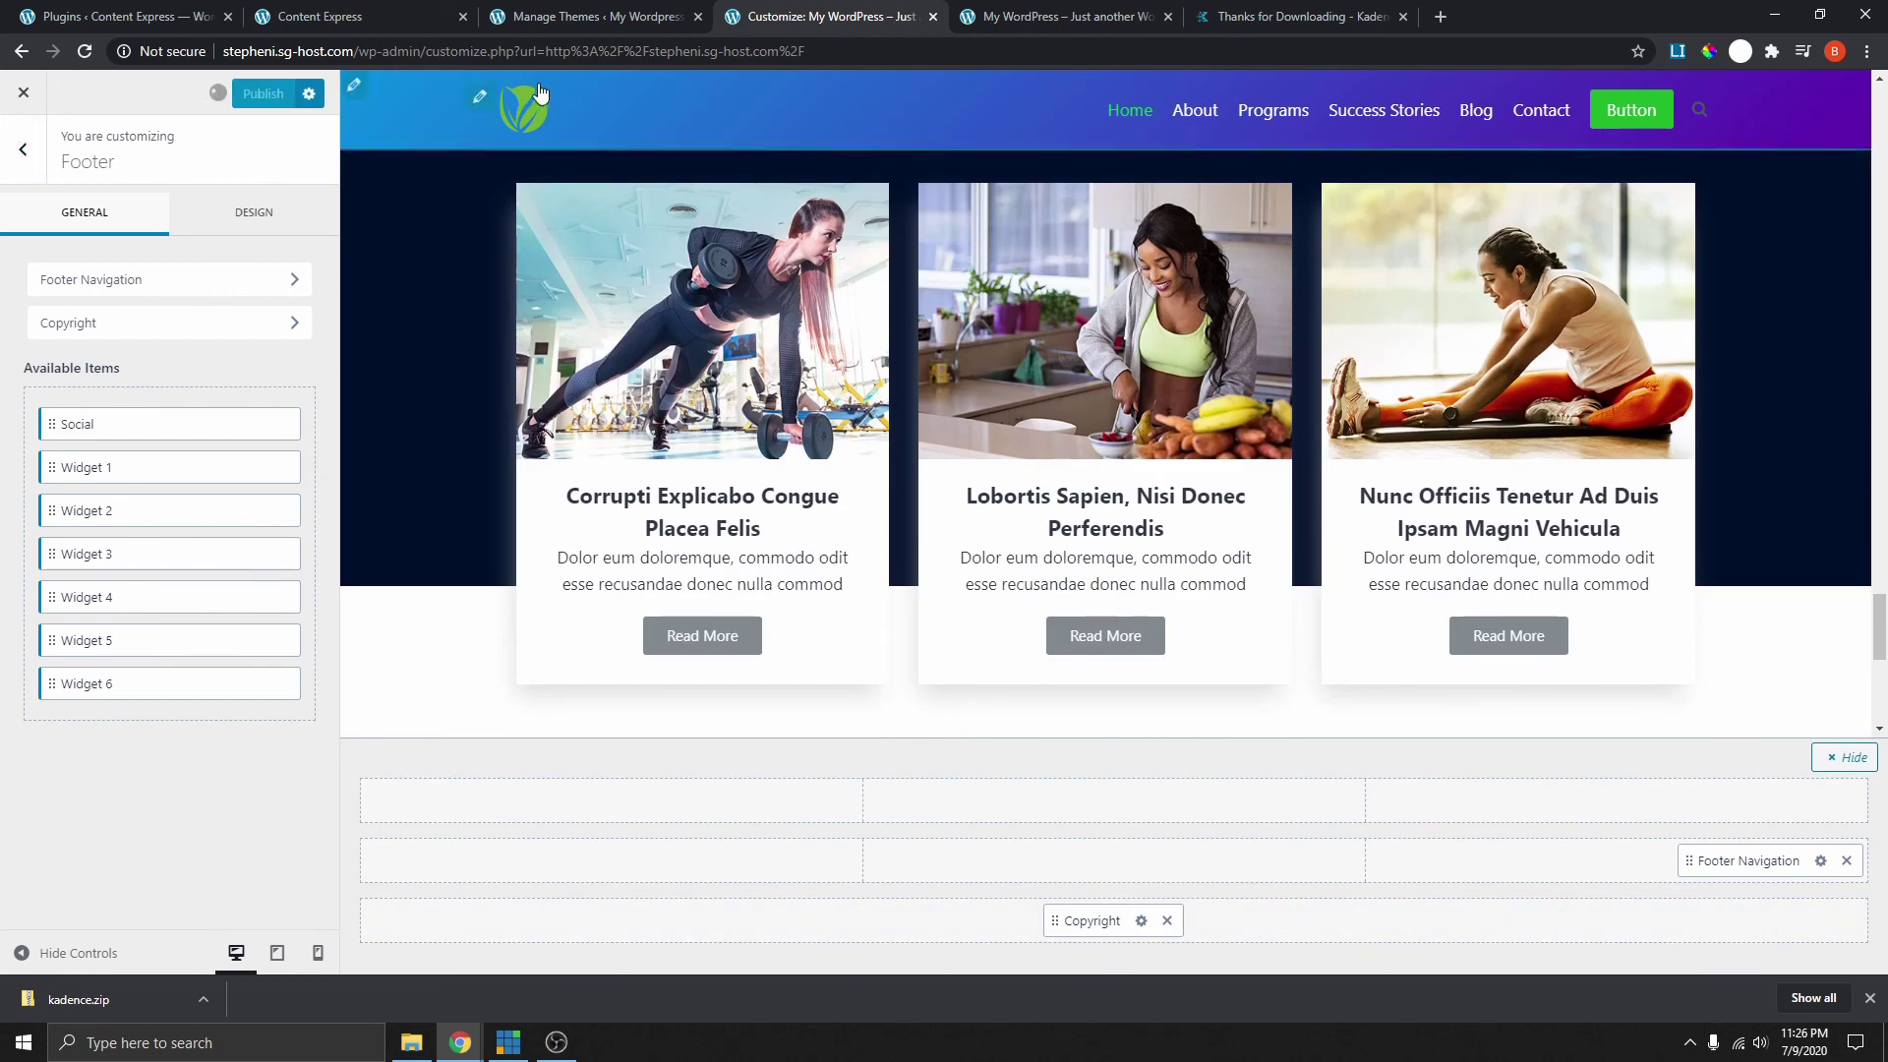
left_click(577, 9)
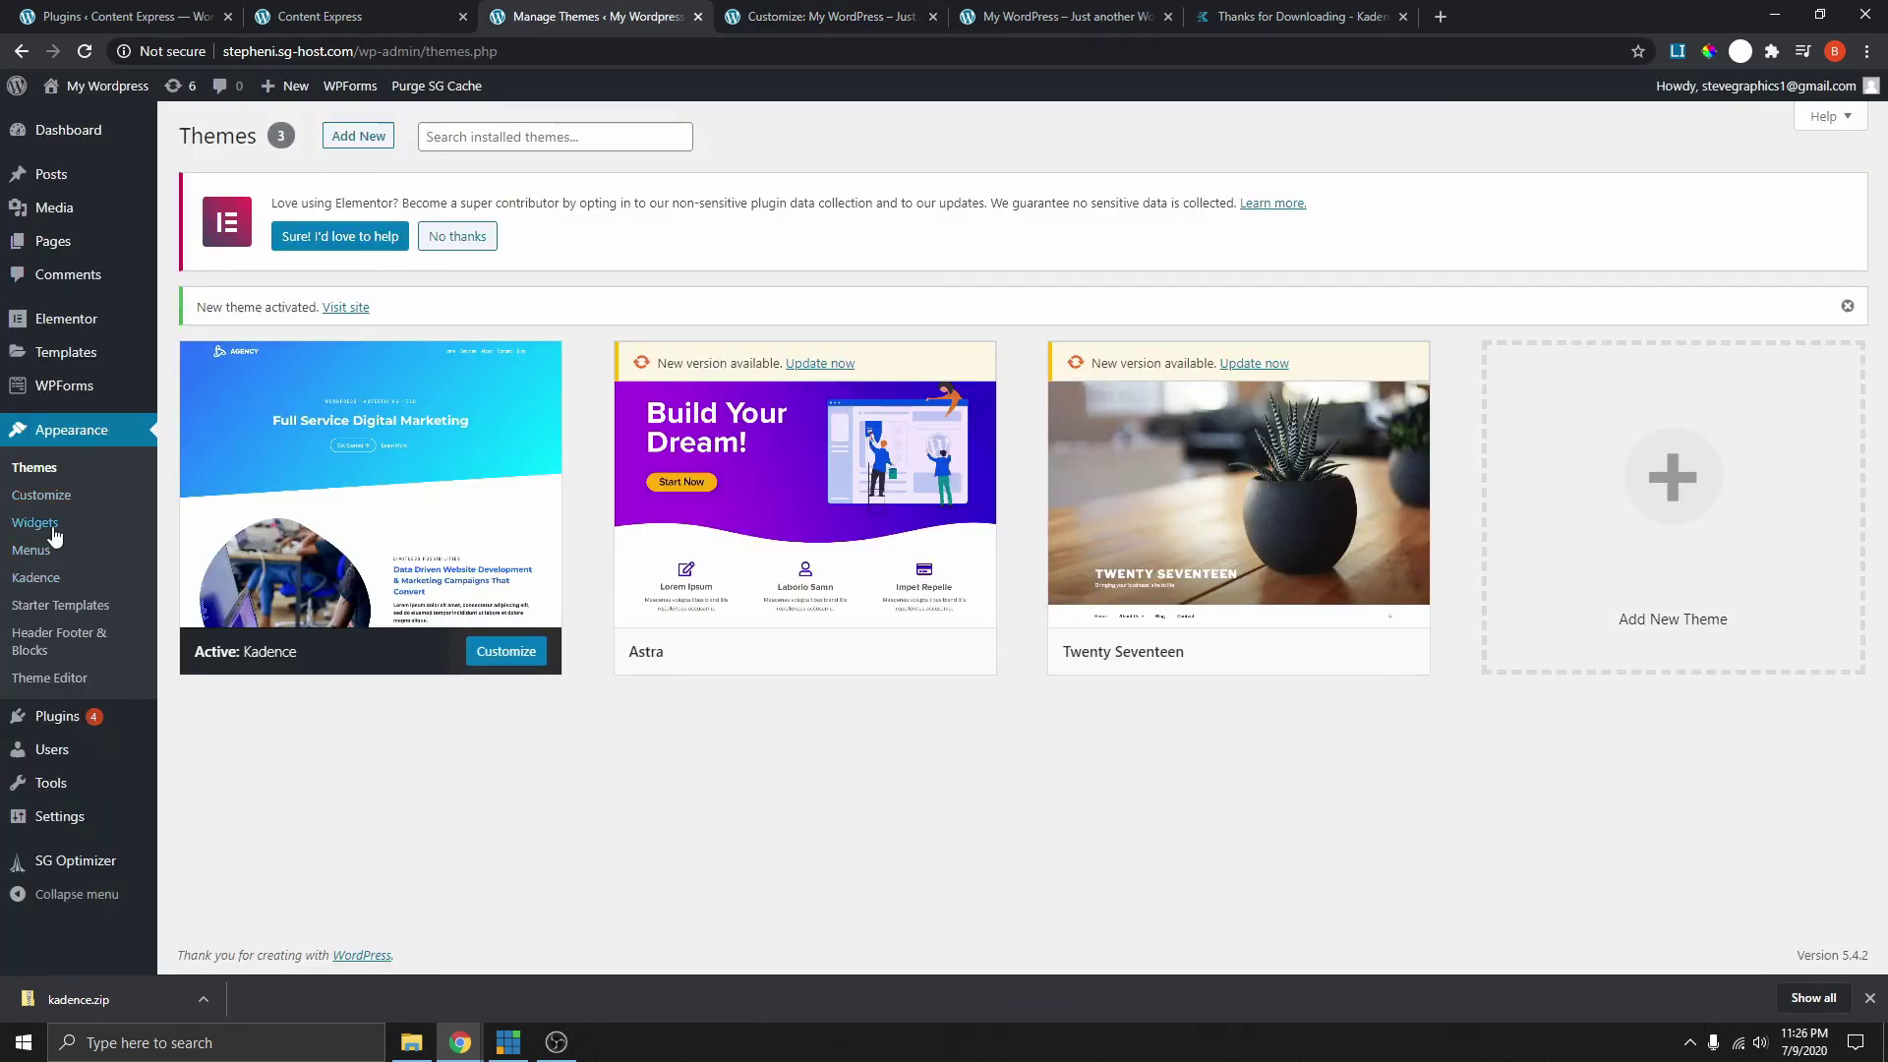
- Open the Installed Plugins list and scroll through it
mouse_move(84, 388)
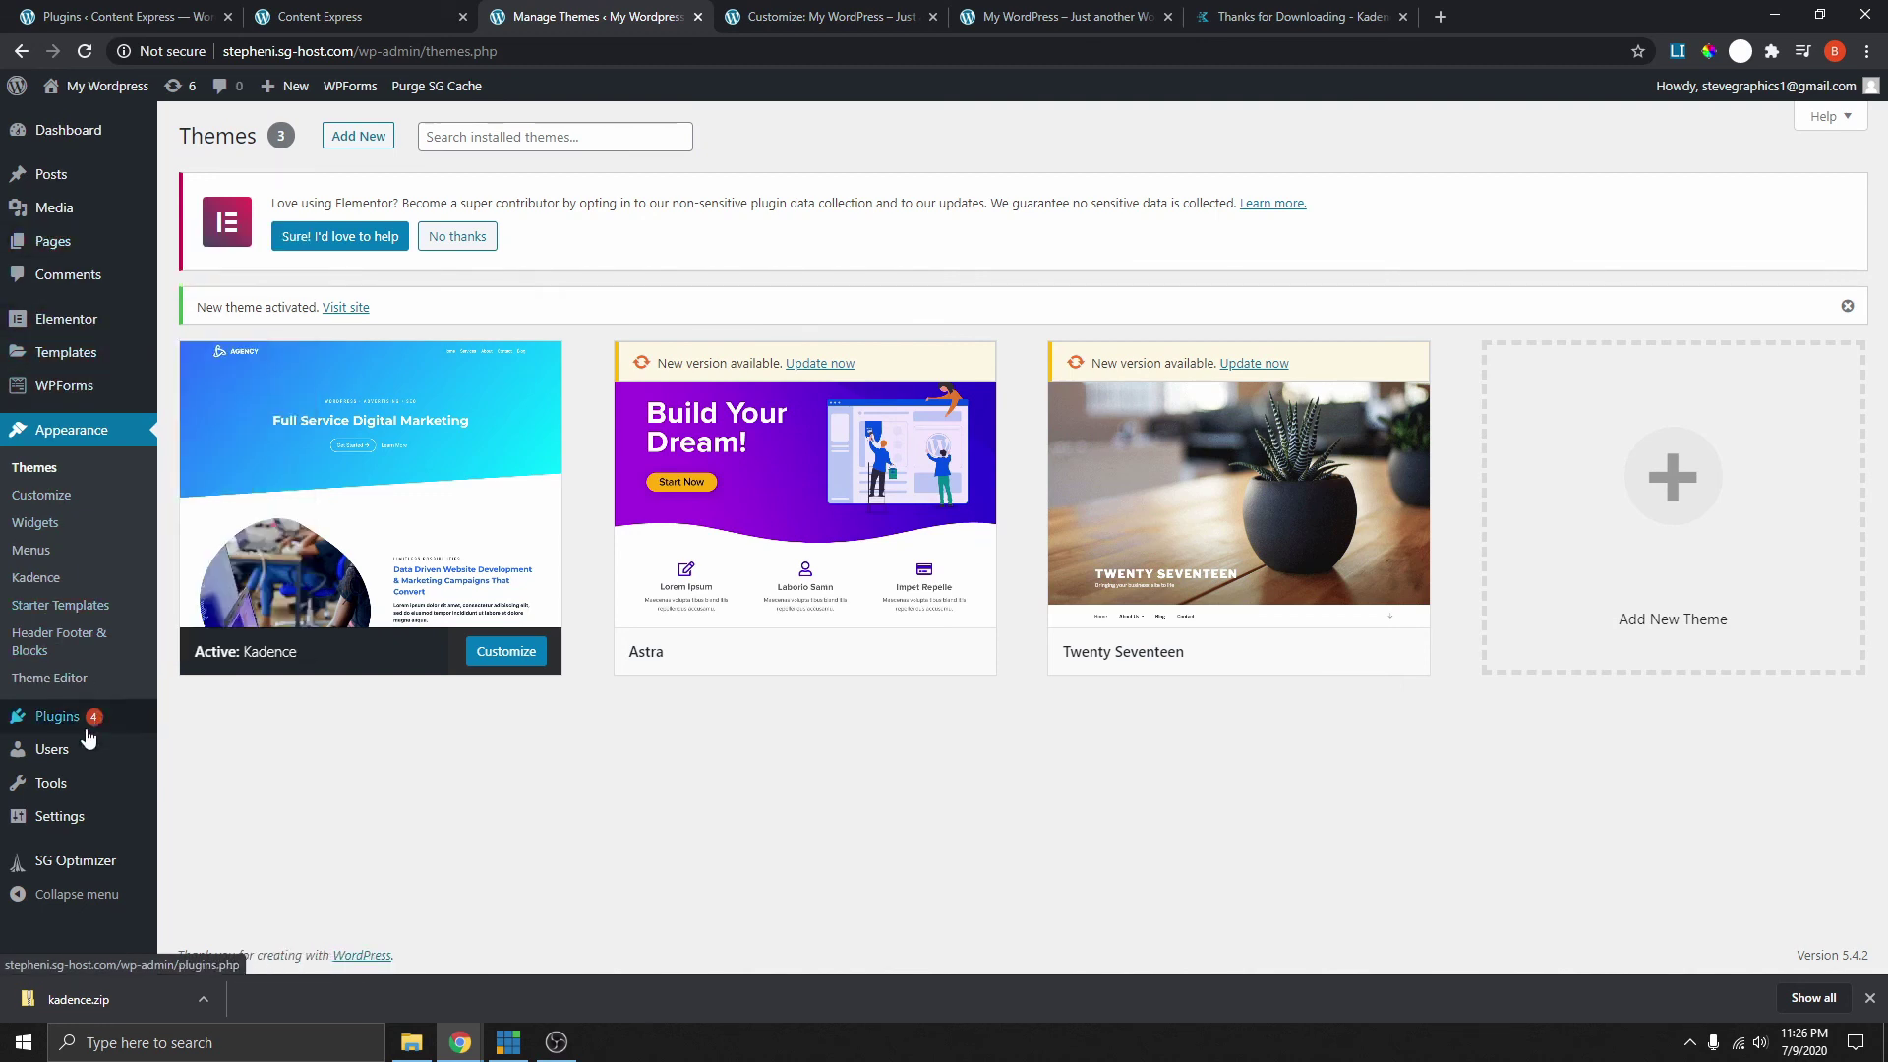
mouse_move(108, 722)
left_click(191, 719)
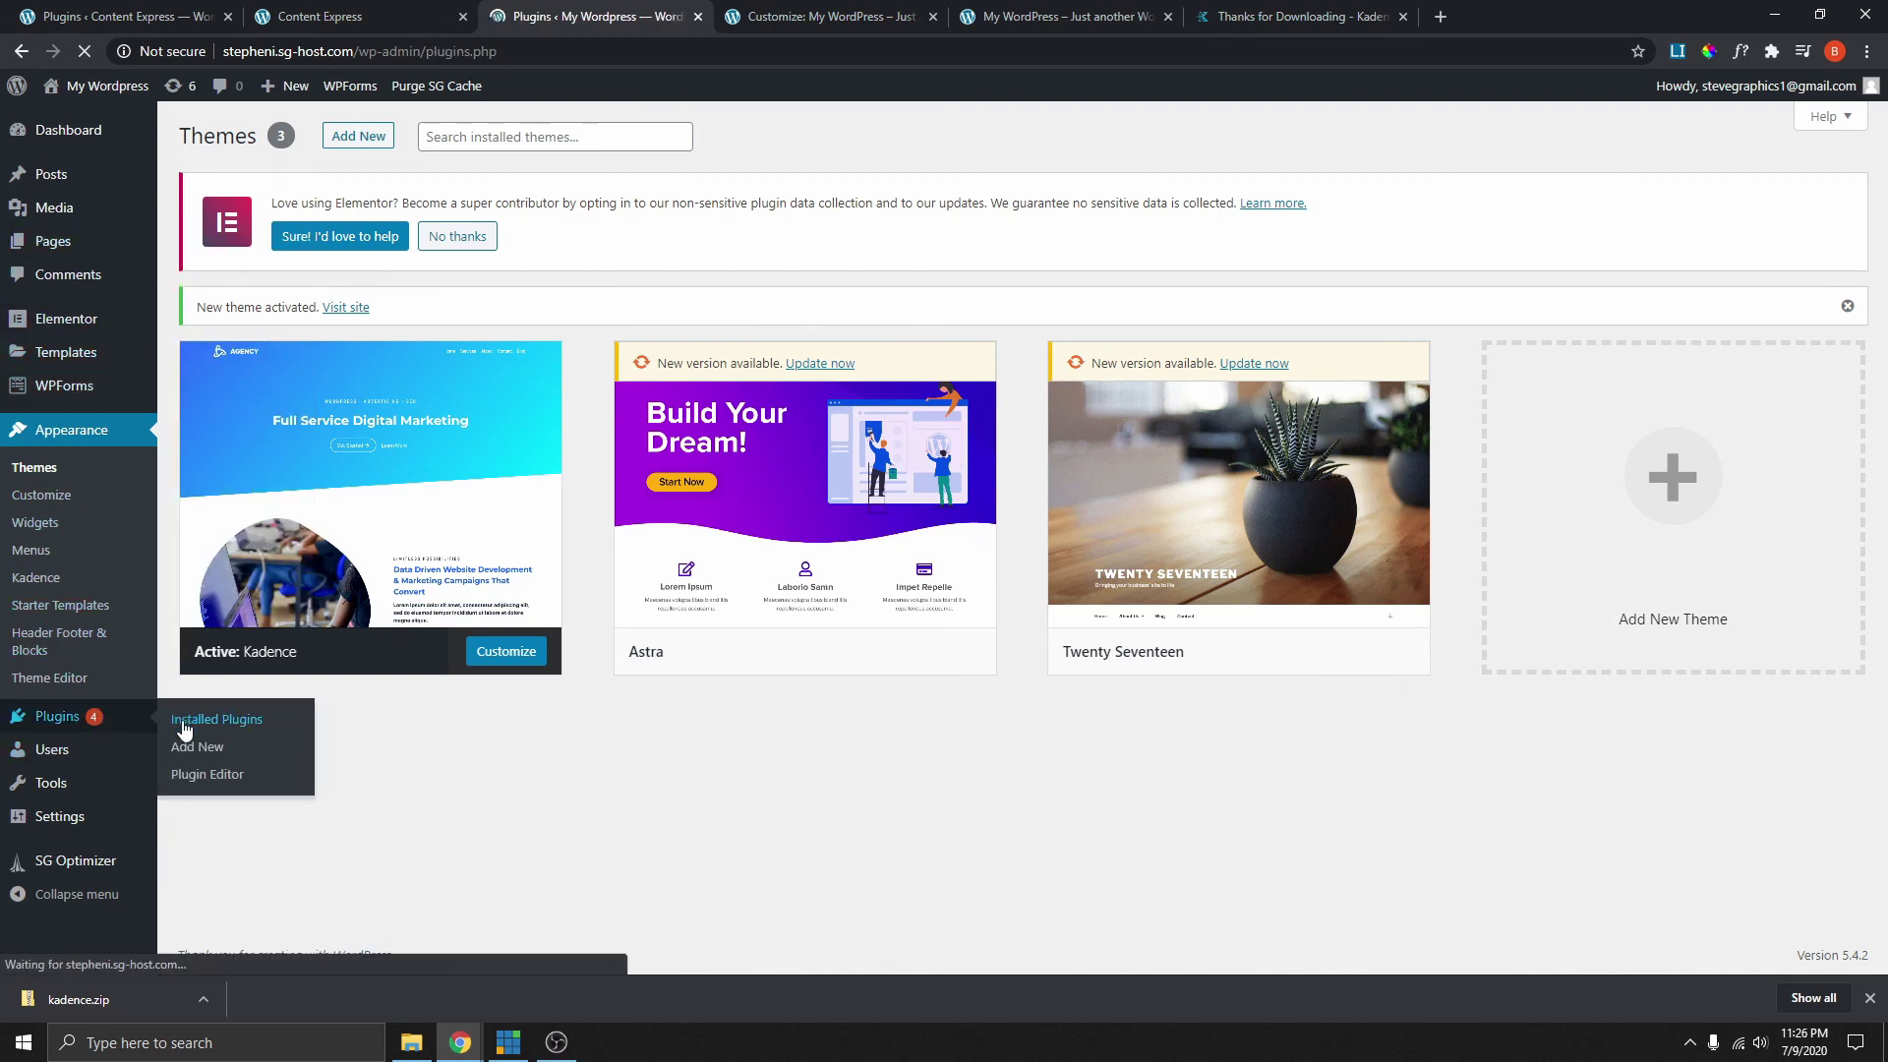
scroll(403, 556, "down", 3)
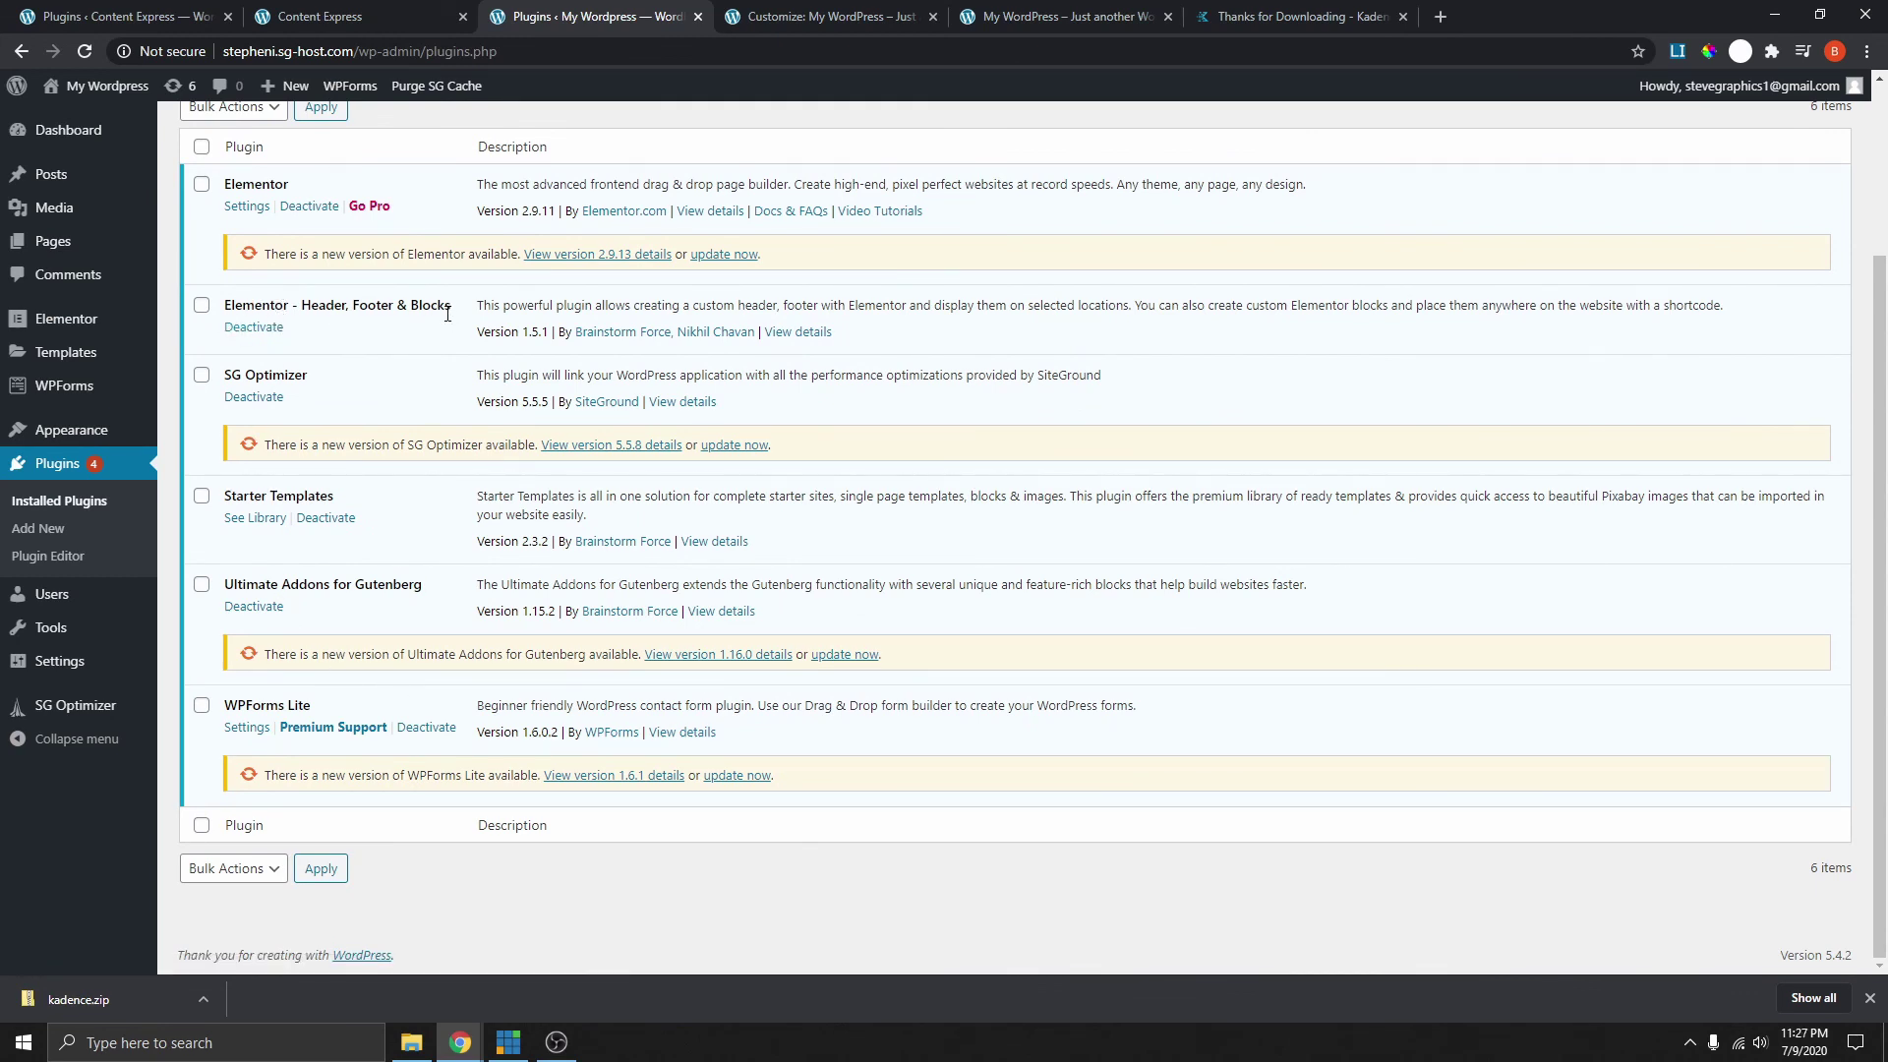
- Highlight 'Header' and 'Footer' in the Elementor - Header, Footer & Blocks name, then view the homepage
left_click_drag(448, 313, 242, 304)
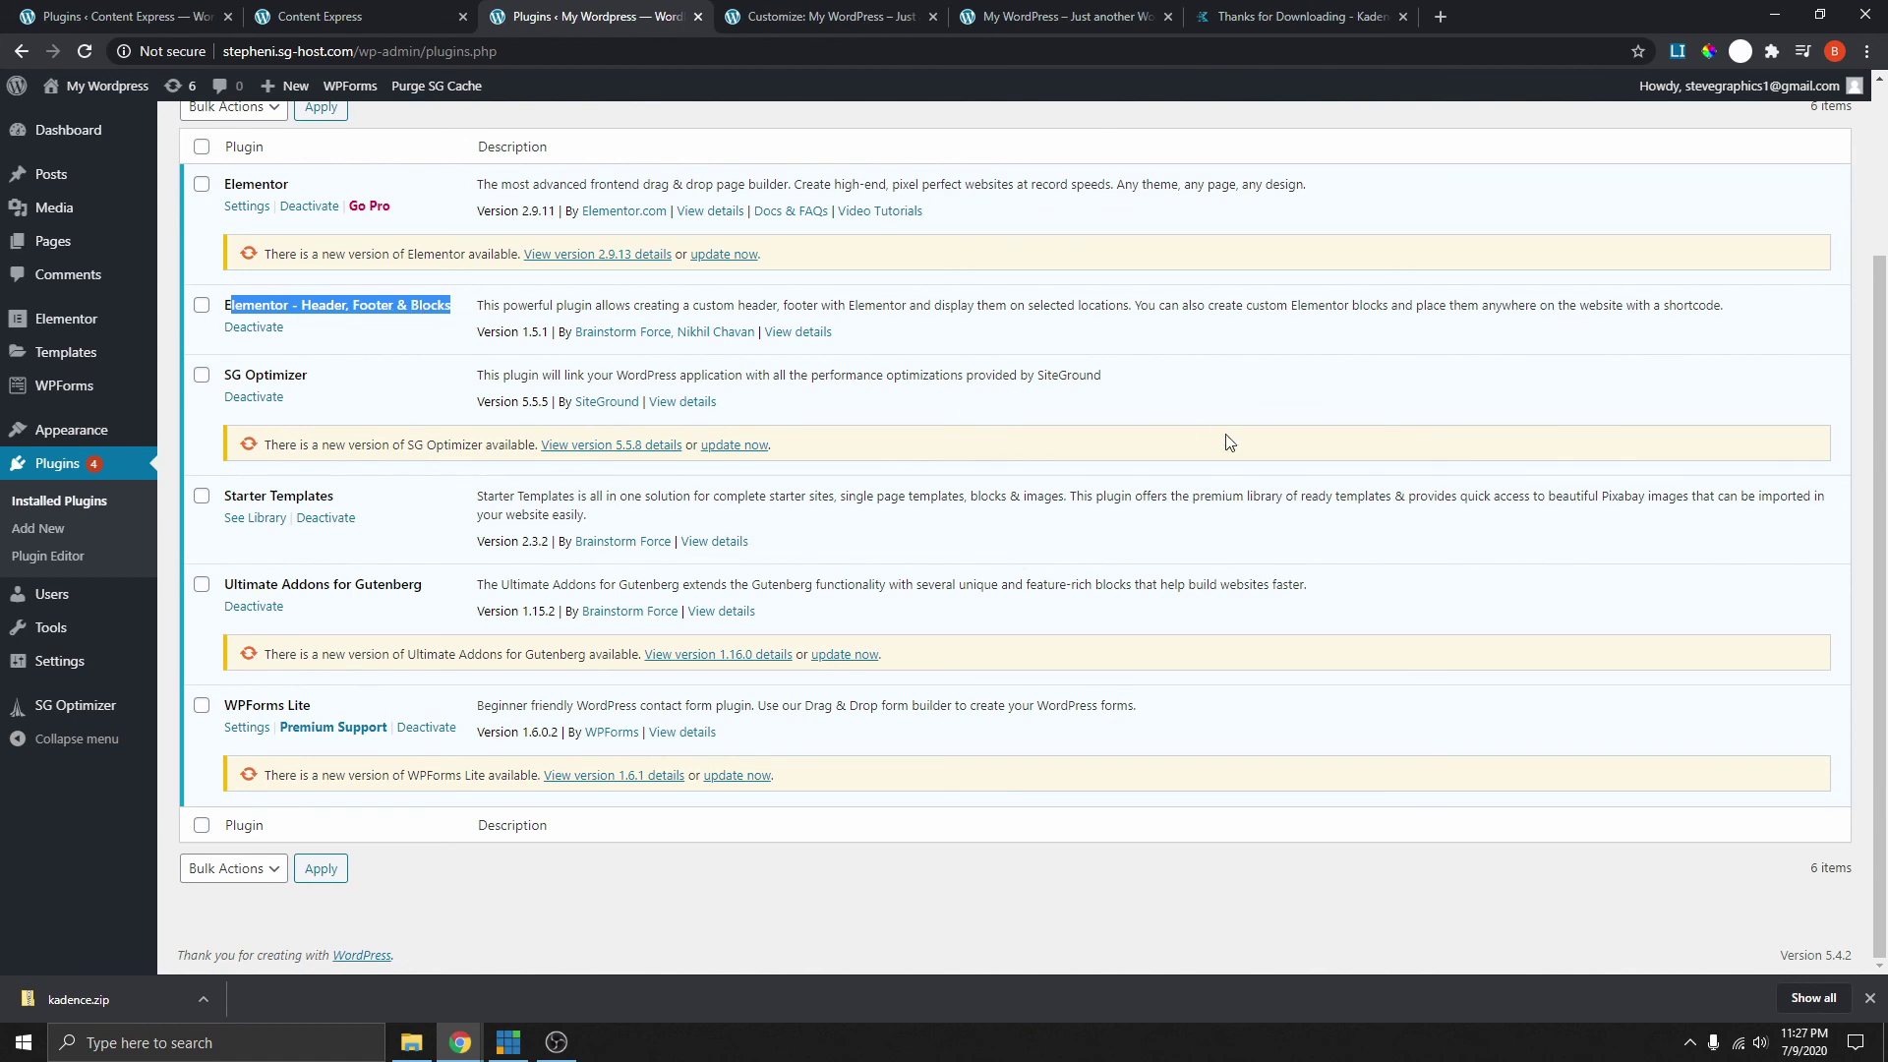
left_click(397, 345)
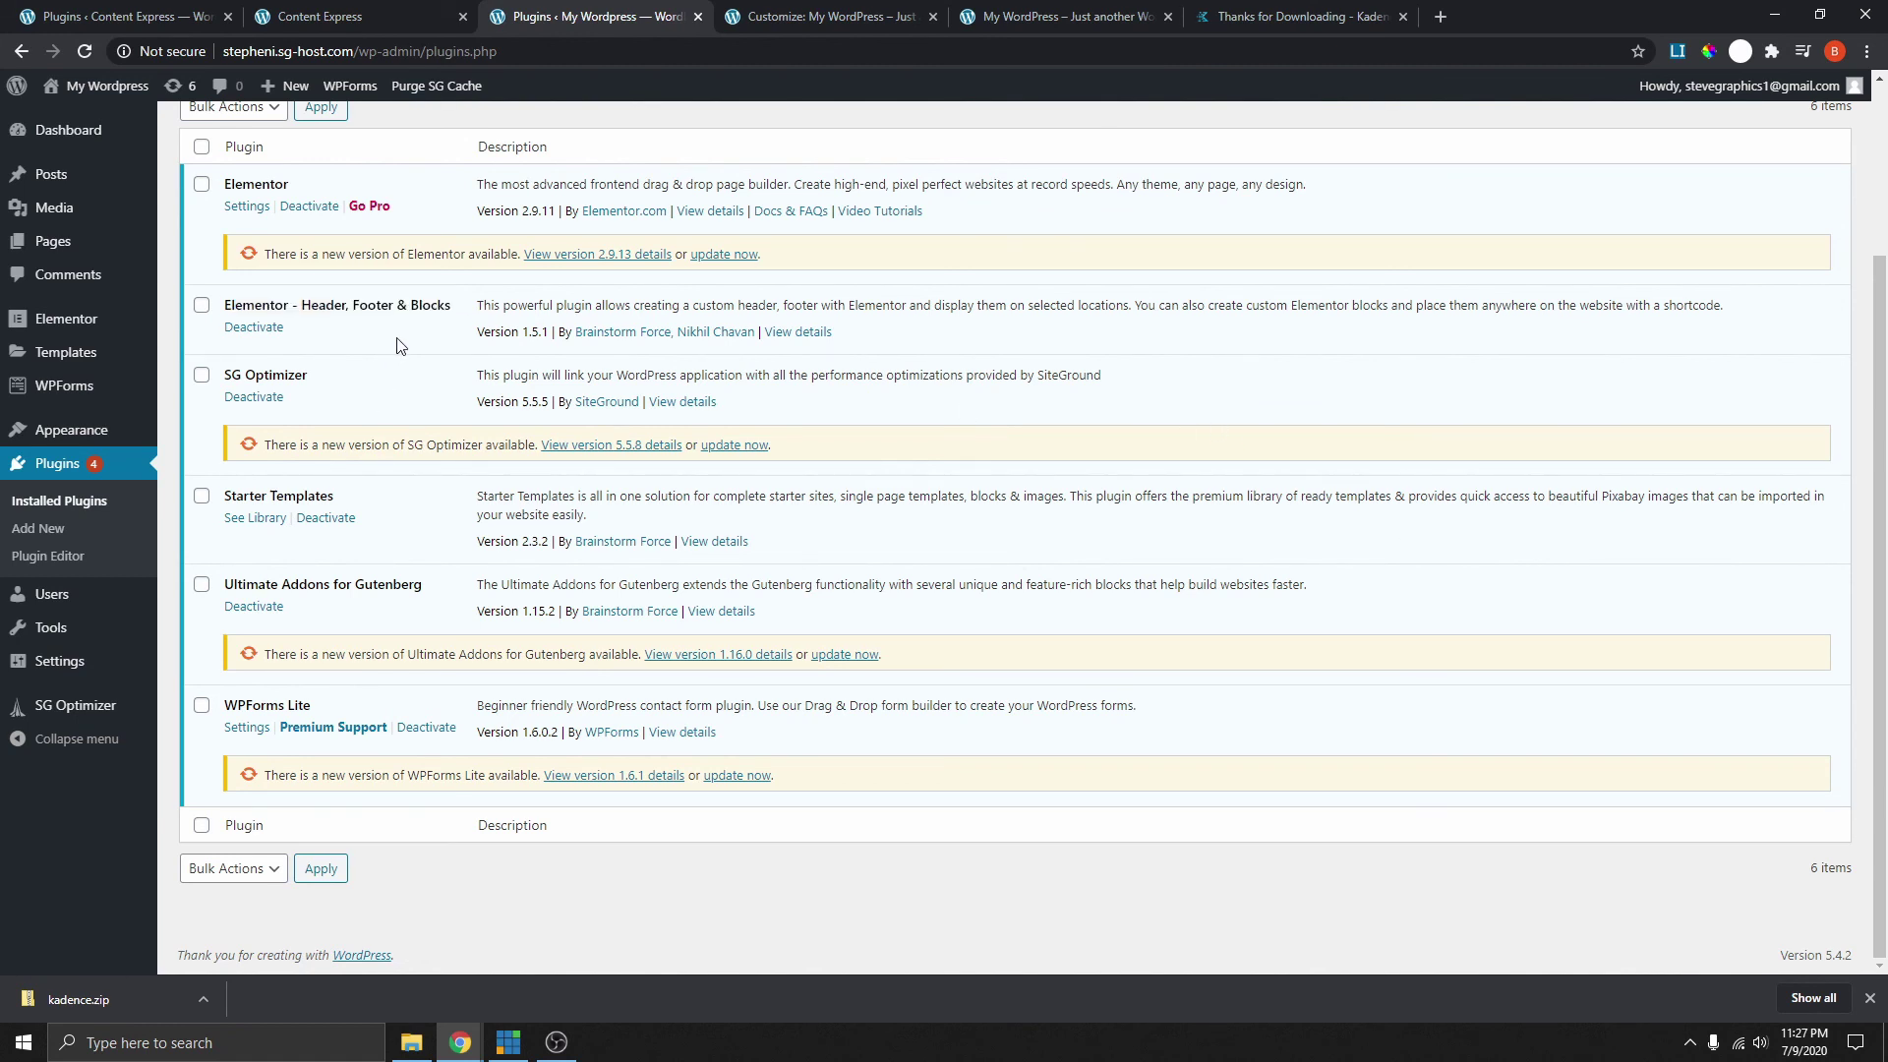
left_click_drag(300, 304, 357, 304)
left_click(358, 325)
left_click_drag(355, 304, 389, 296)
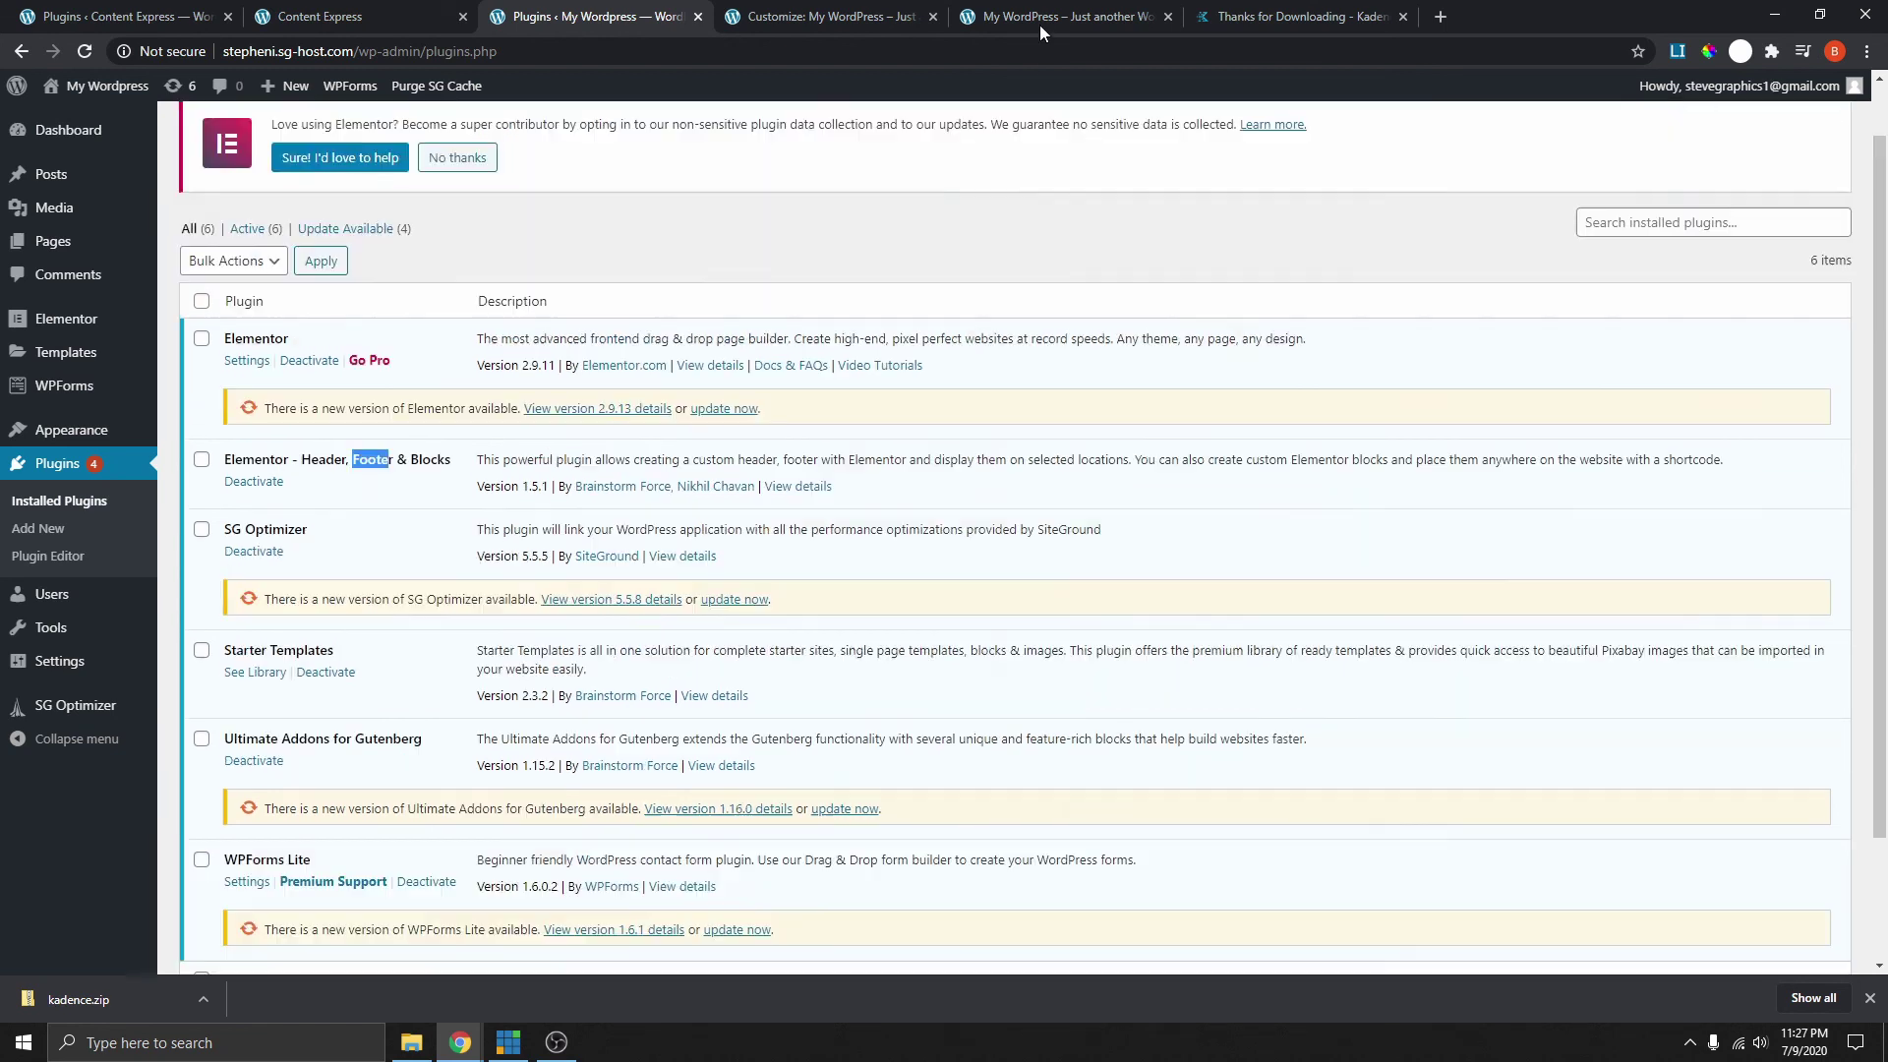
left_click(1037, 18)
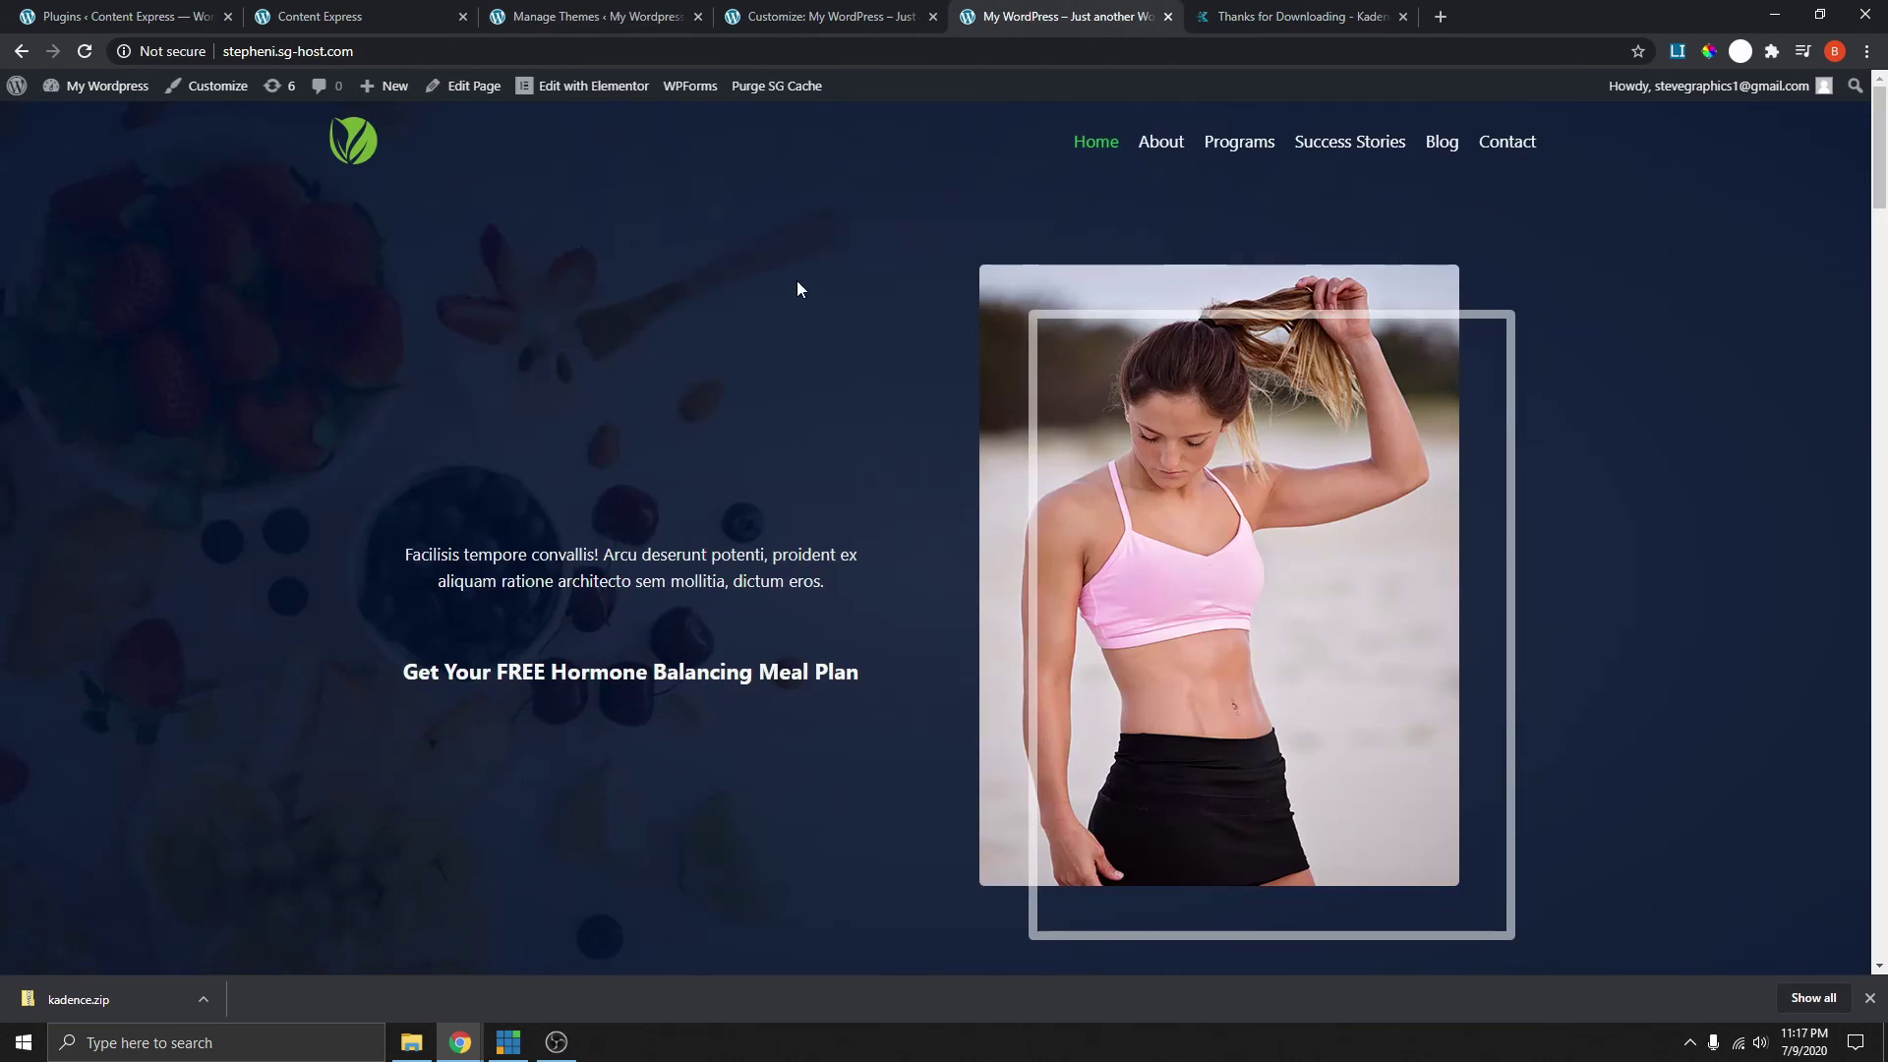
scroll(797, 280, "down", 9)
scroll(822, 406, "up", 4)
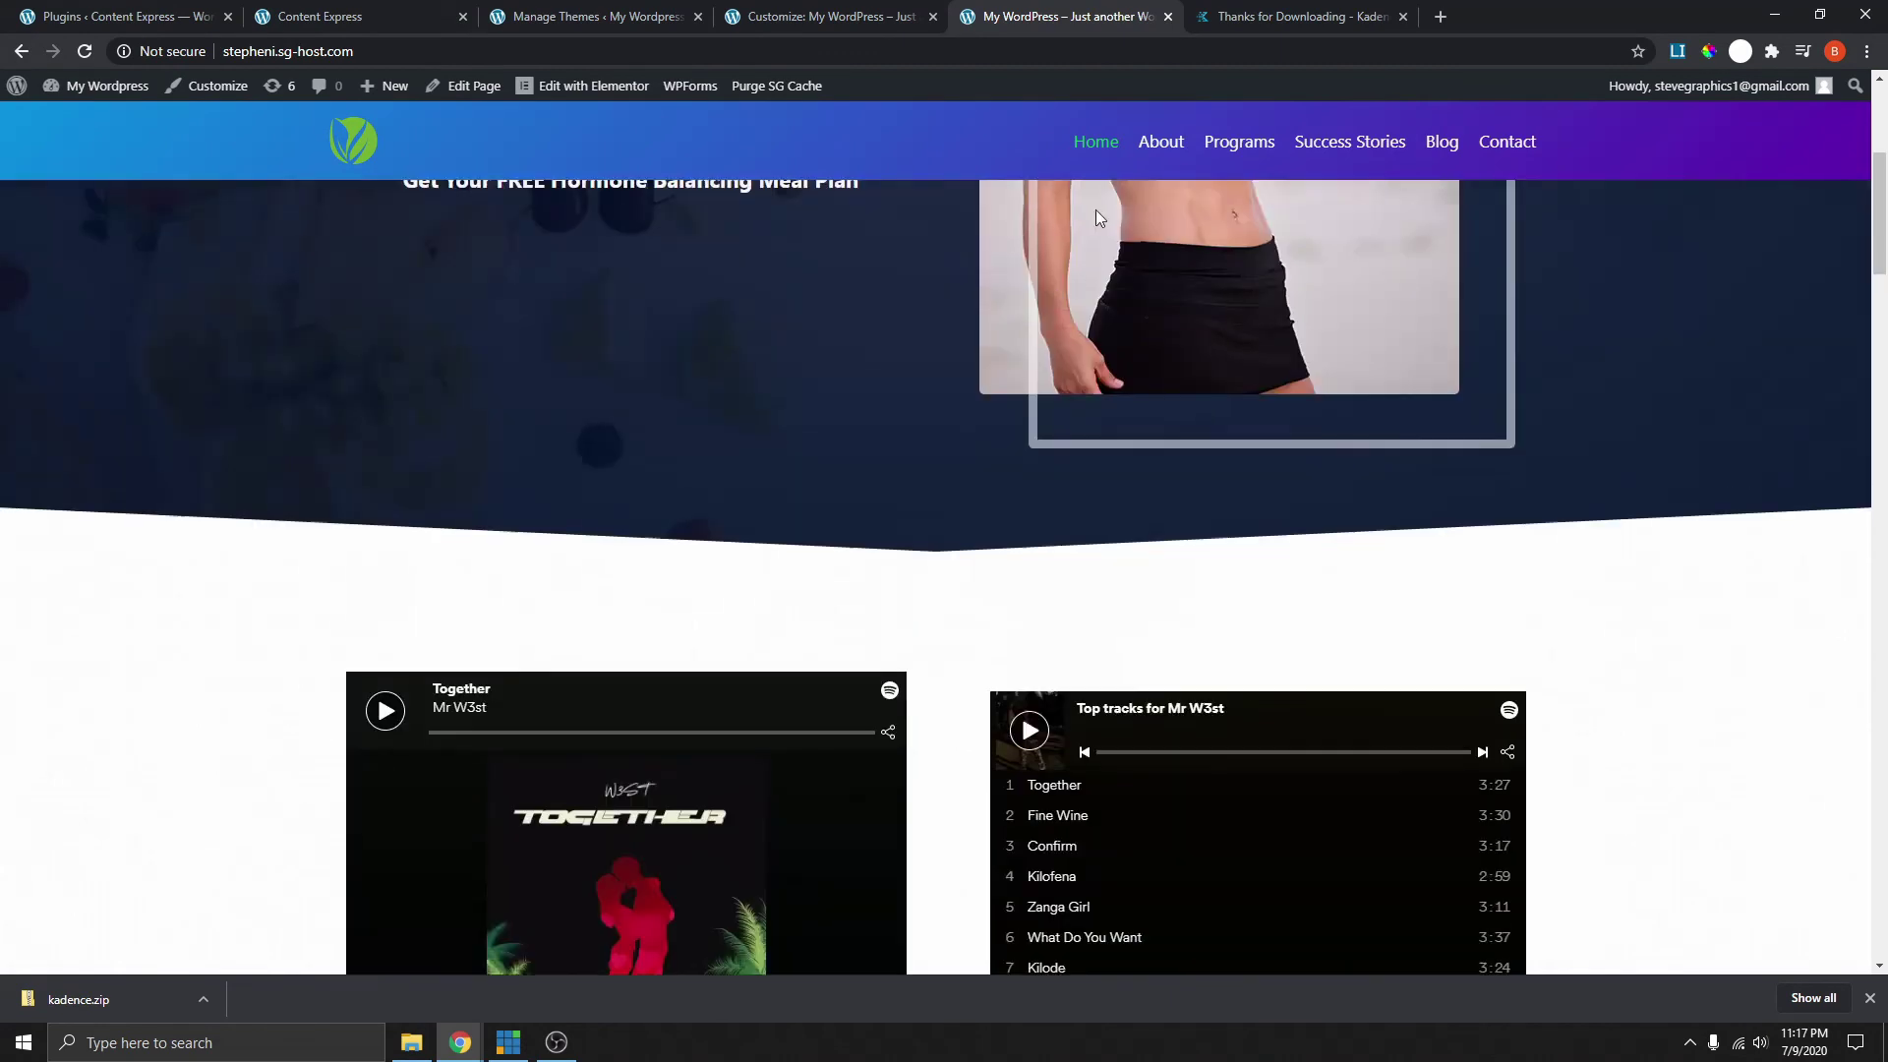
scroll(949, 236, "down", 7)
scroll(972, 295, "up", 11)
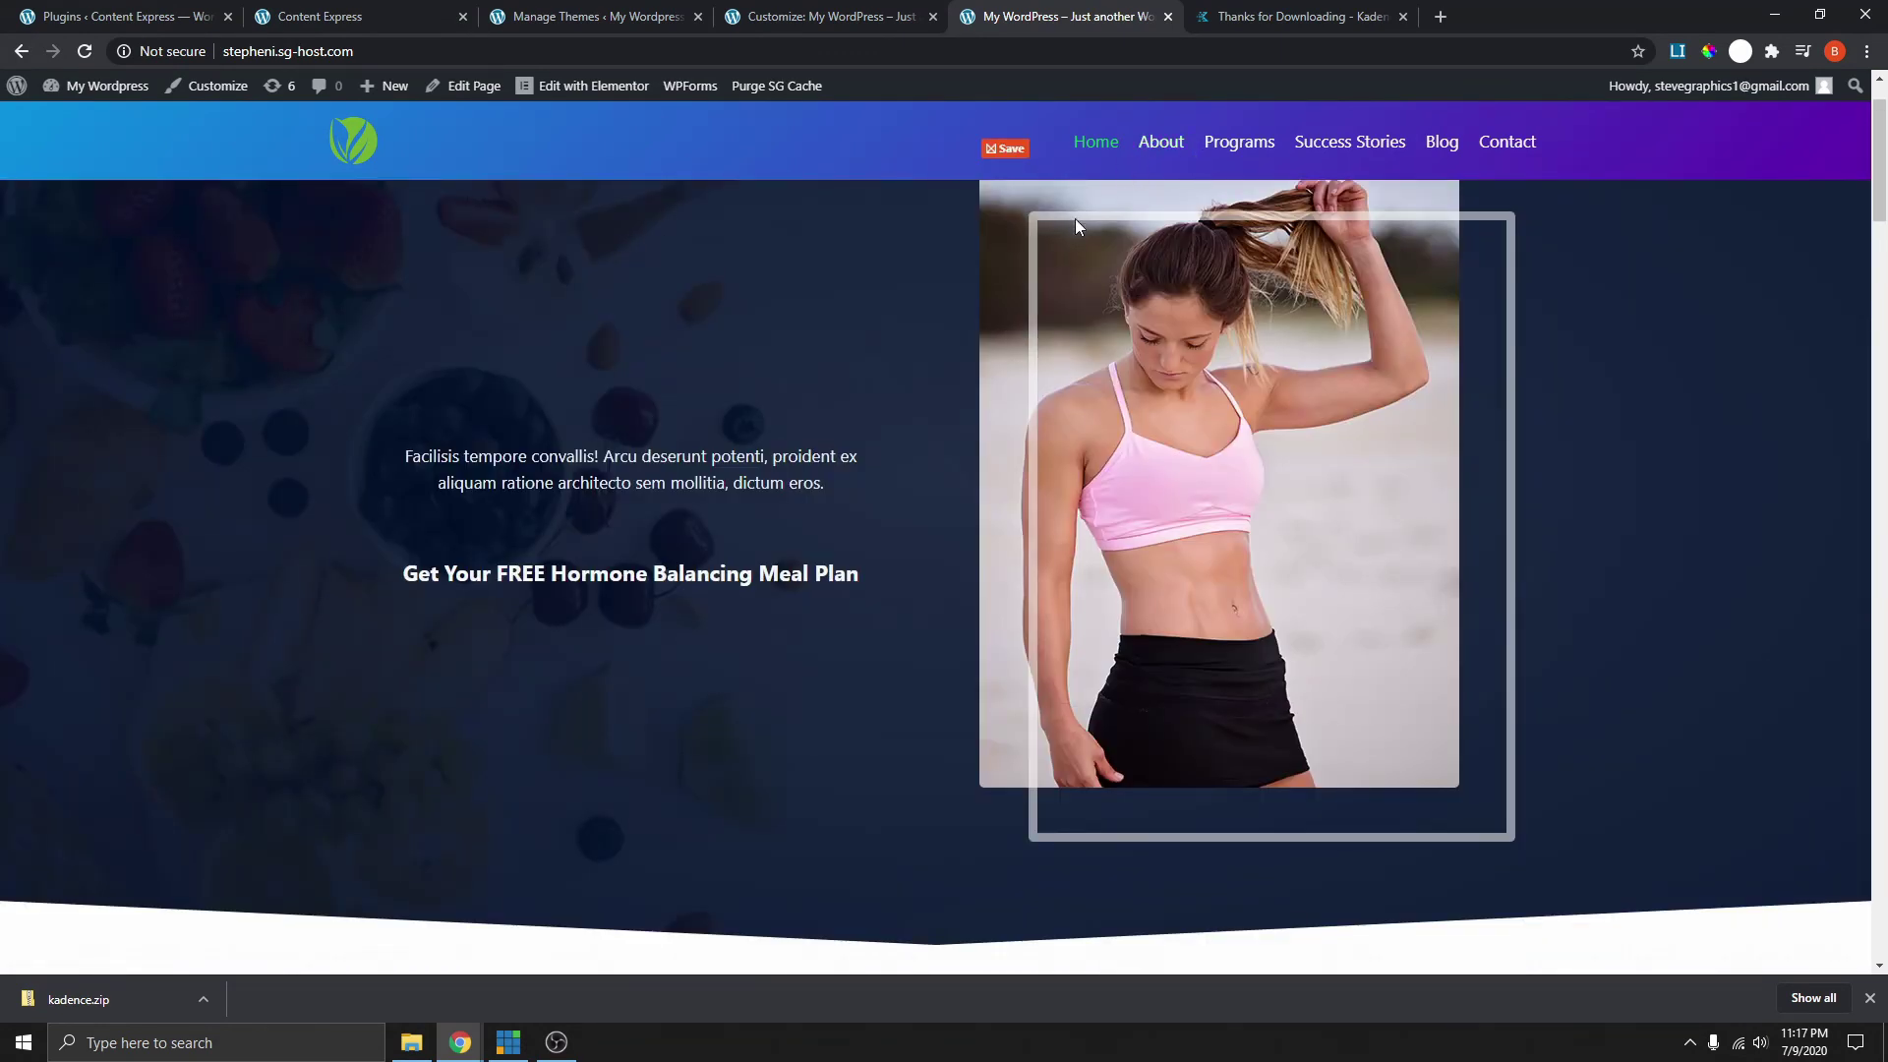
scroll(820, 385, "up", 1)
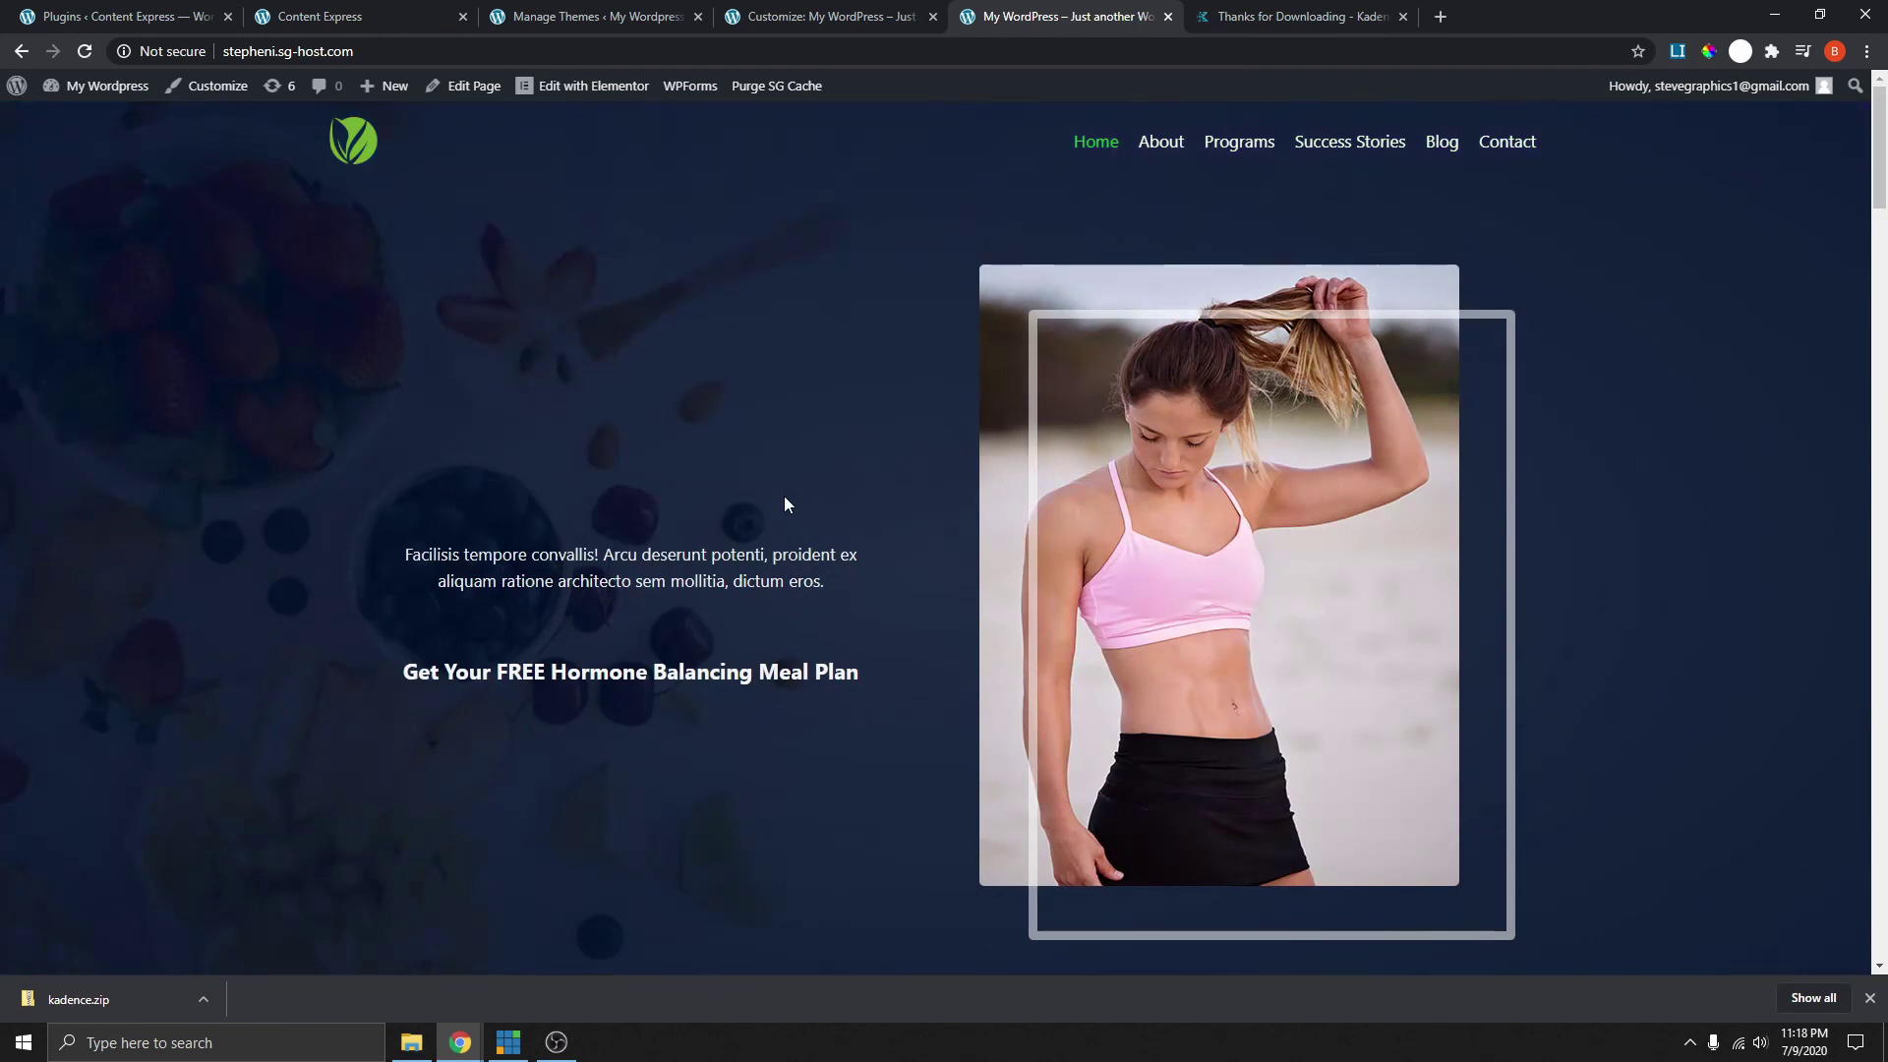